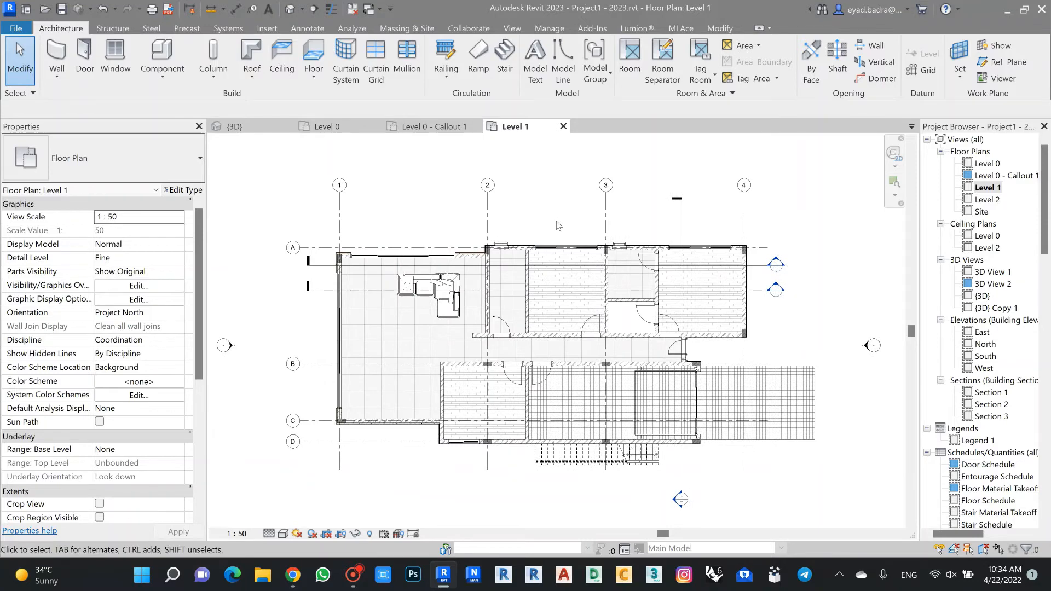
# Open the (3D), 3D View 1 and (3D) Copy 1 views in turn to review the building model
pyautogui.moveTo(561, 215); pyautogui.dragTo(555, 222, button='middle')
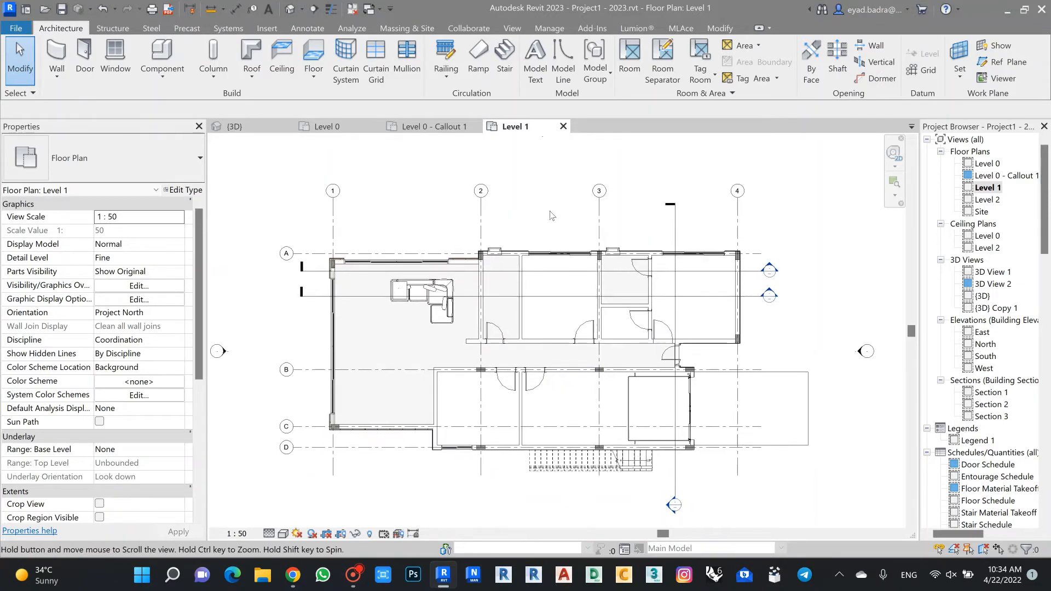
pyautogui.click(290, 9)
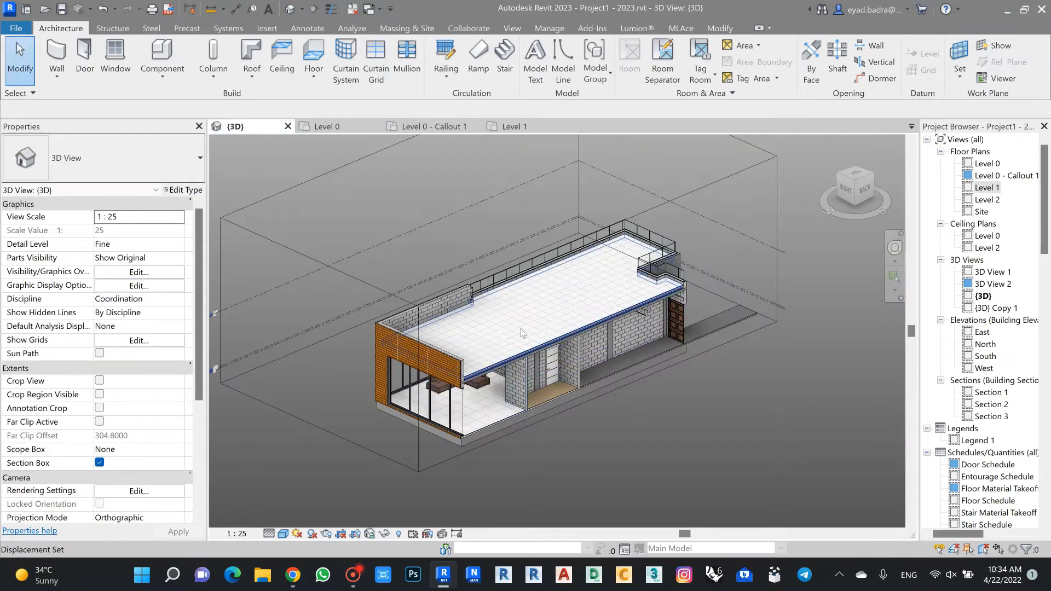
pyautogui.doubleClick(983, 296)
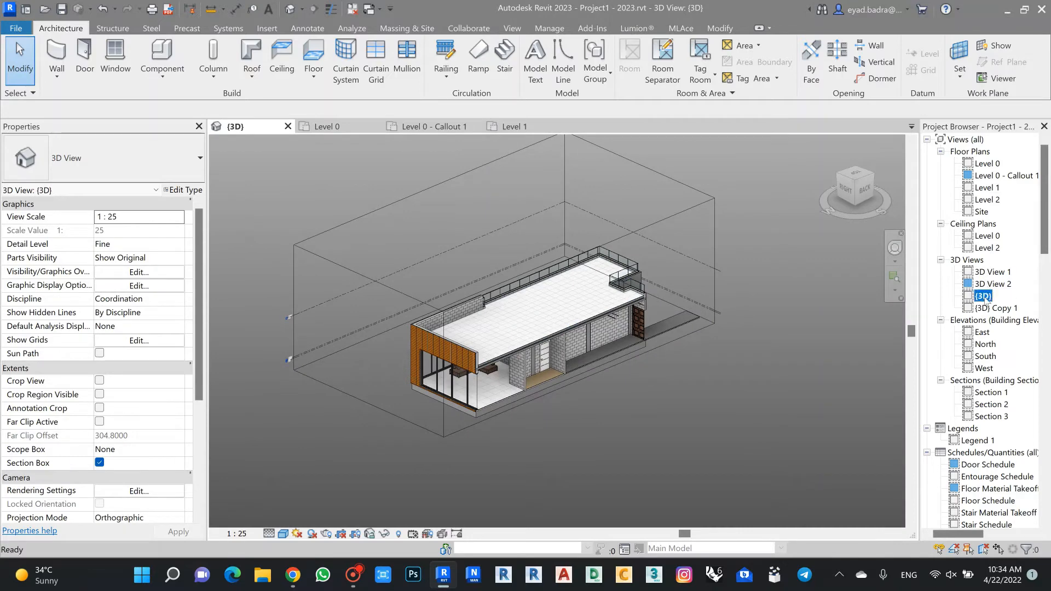
pyautogui.doubleClick(993, 272)
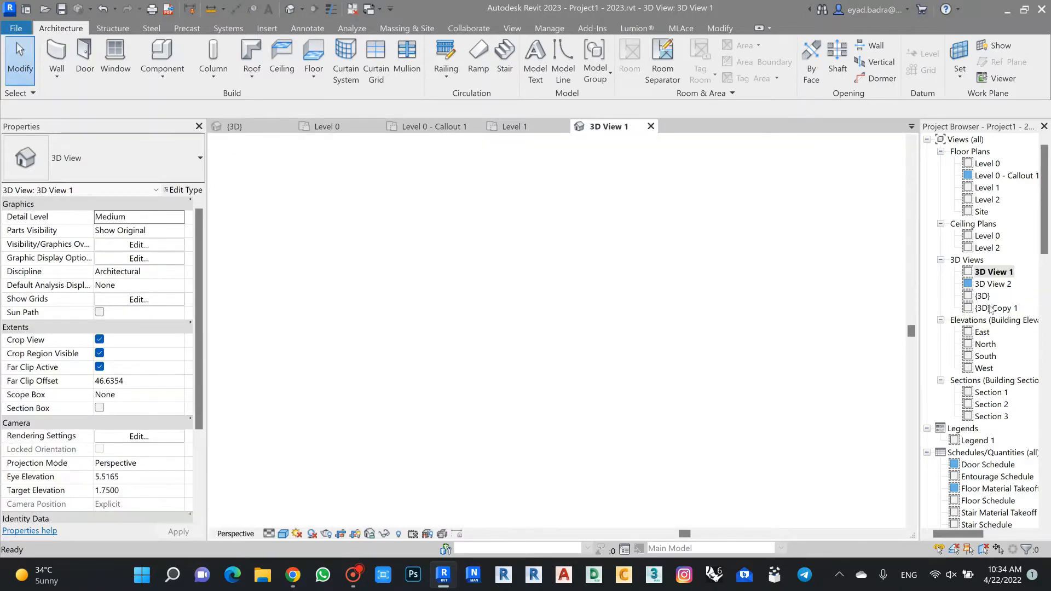
pyautogui.click(993, 308)
pyautogui.doubleClick(992, 308)
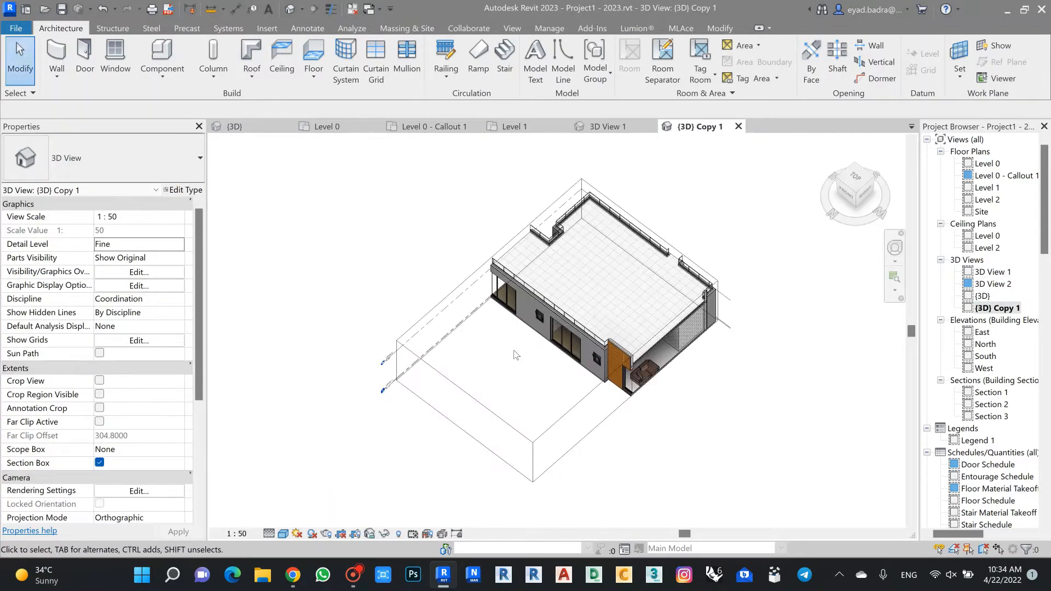
pyautogui.moveTo(569, 328); pyautogui.dragTo(586, 300, button='middle')
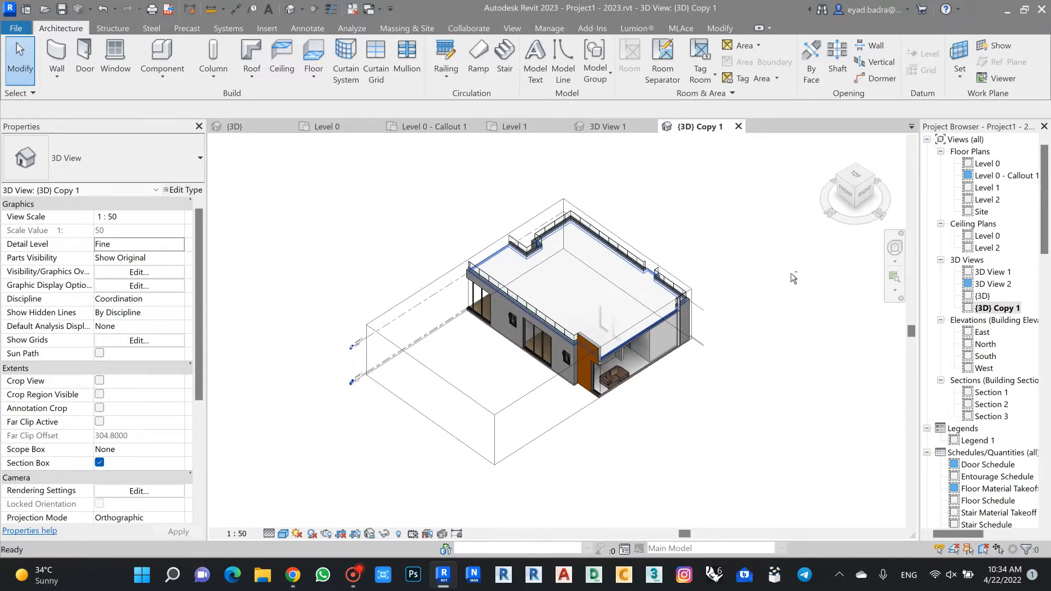
# Turn on thin line display in the Level 1 floor plan and inspect the wall corner near grids 1 and A
pyautogui.doubleClick(995, 187)
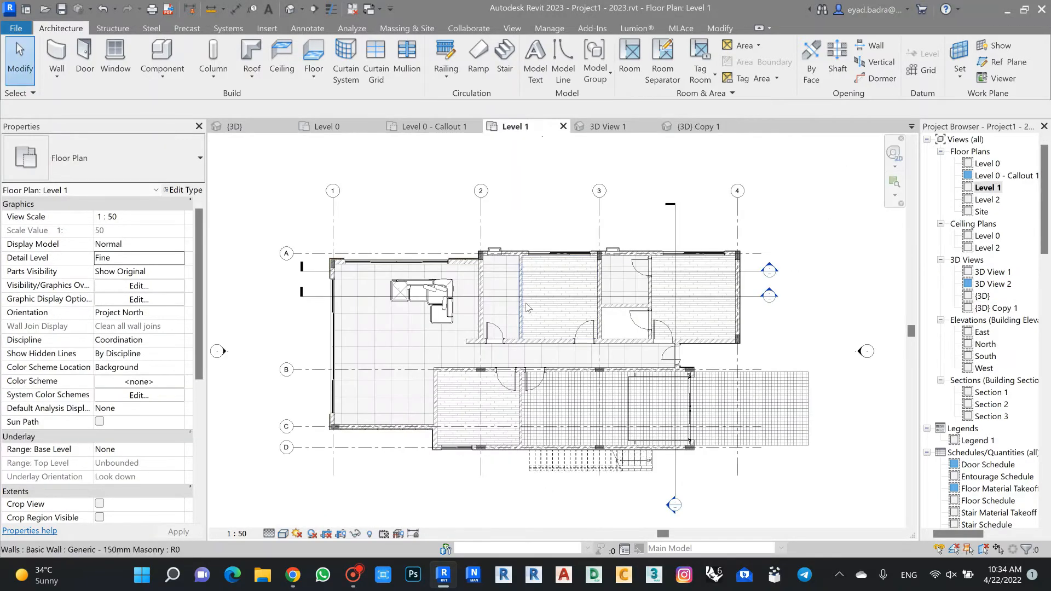
pyautogui.moveTo(540, 284); pyautogui.dragTo(539, 269, button='middle')
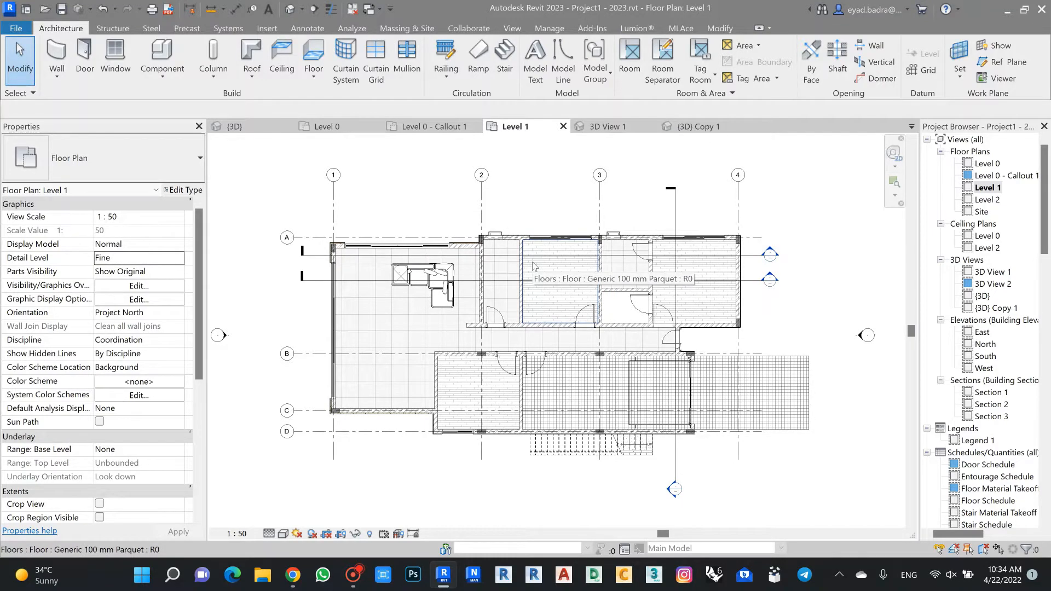
pyautogui.moveTo(527, 196); pyautogui.dragTo(524, 200, button='middle')
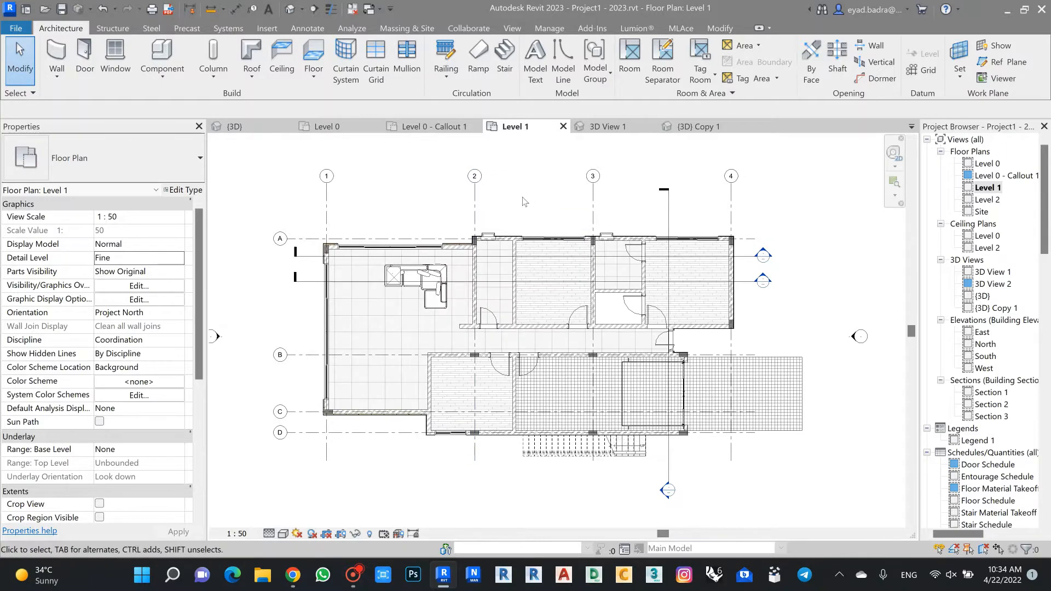
pyautogui.scroll(3, 328, 241)
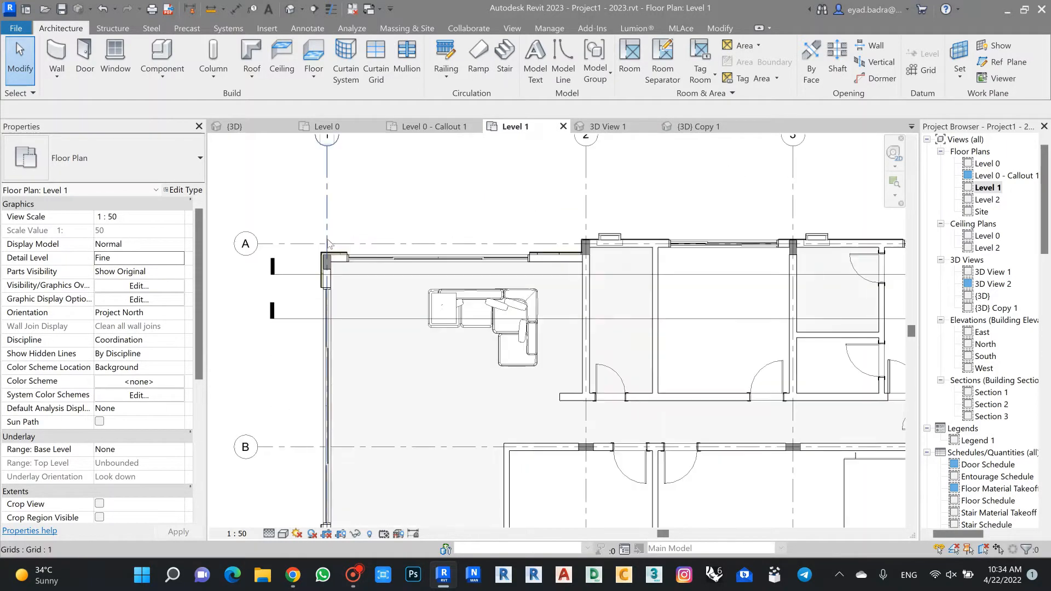
pyautogui.scroll(5, 328, 243)
pyautogui.scroll(-2, 492, 230)
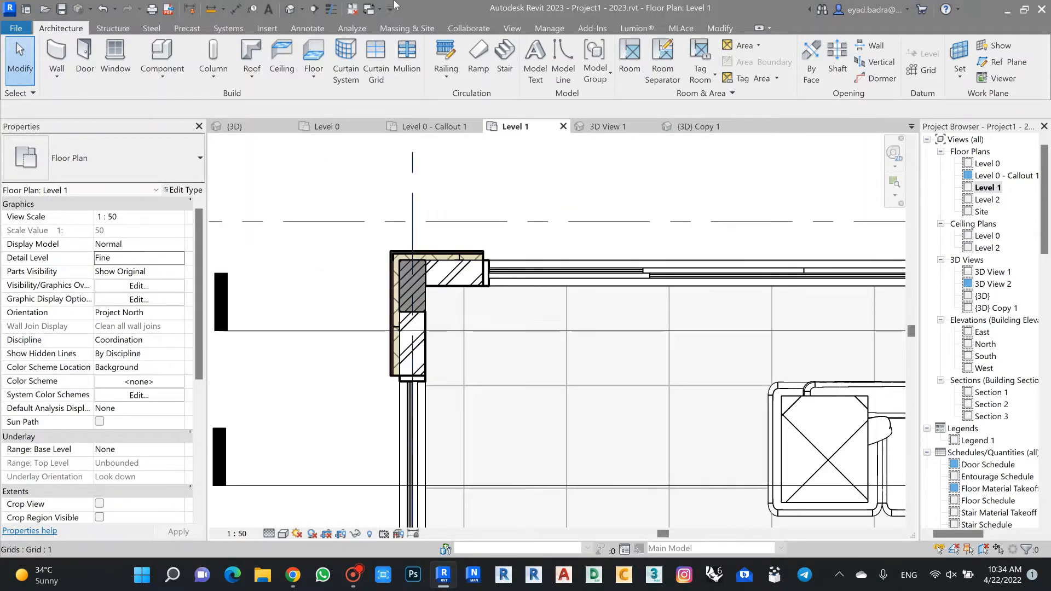
pyautogui.click(331, 9)
pyautogui.moveTo(638, 244); pyautogui.dragTo(490, 218, button='middle')
pyautogui.scroll(-1, 490, 219)
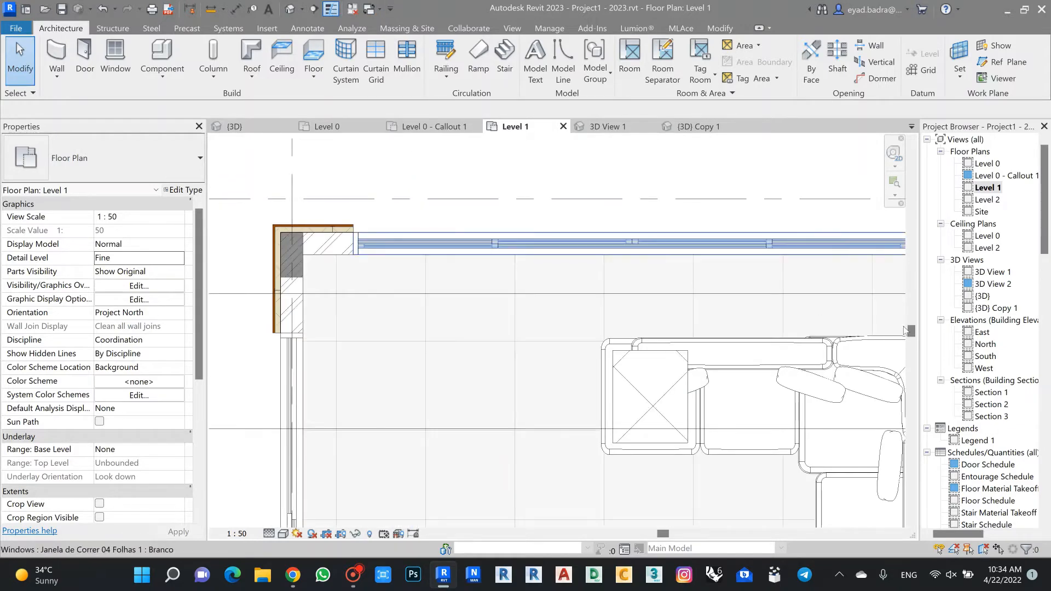
pyautogui.scroll(-1, 996, 279)
pyautogui.scroll(1, 997, 278)
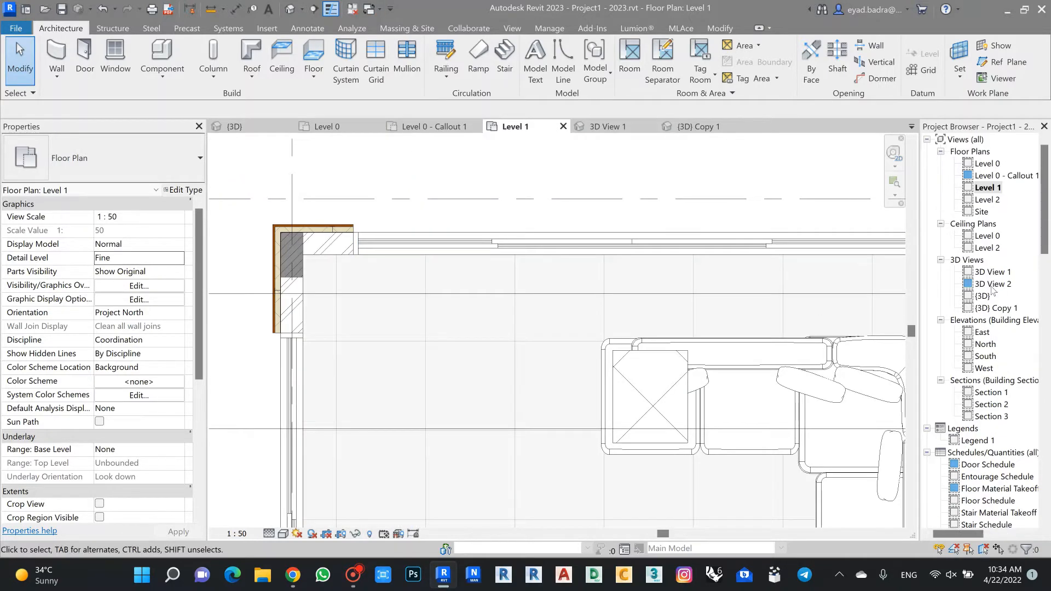
# Examine the sectioned building in the (3D) view, including the cut parapet wall, roof slab, floors and interior rooms
pyautogui.doubleClick(982, 296)
pyautogui.scroll(8, 556, 315)
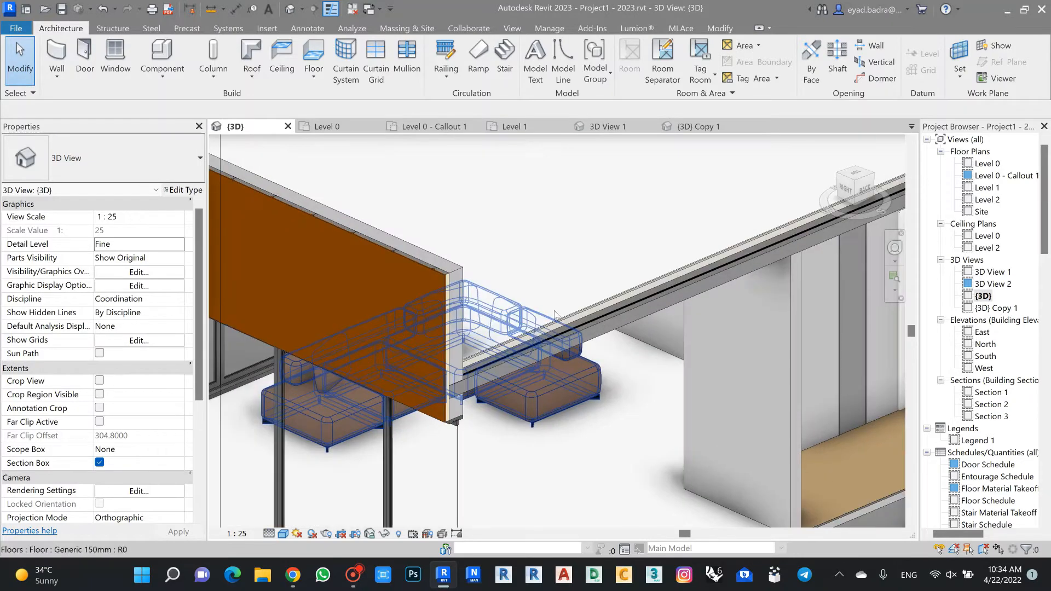
pyautogui.scroll(1, 555, 315)
pyautogui.moveTo(600, 193); pyautogui.dragTo(601, 206, button='middle')
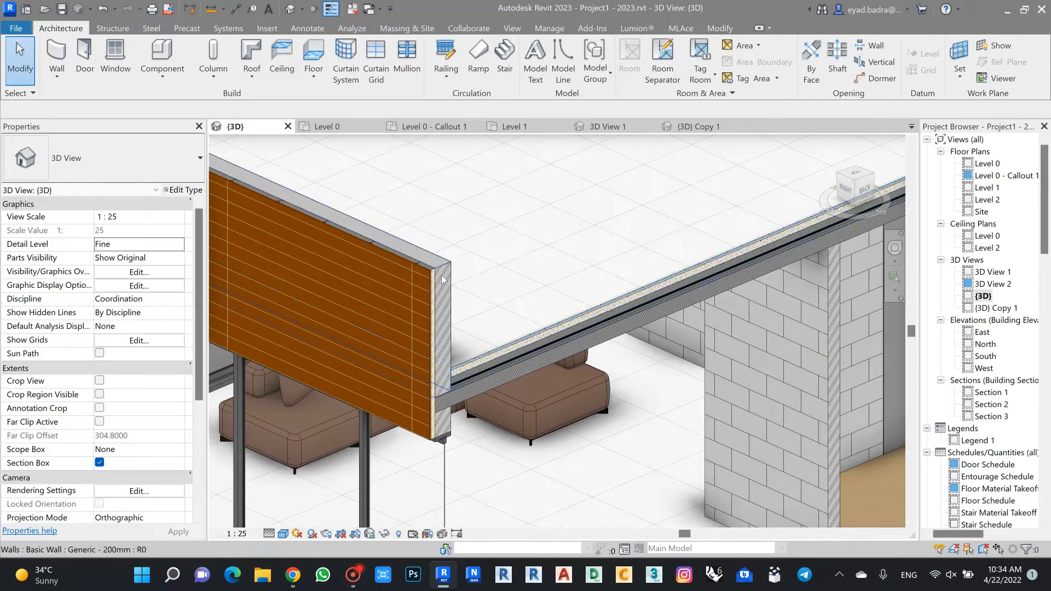
pyautogui.scroll(-4, 467, 307)
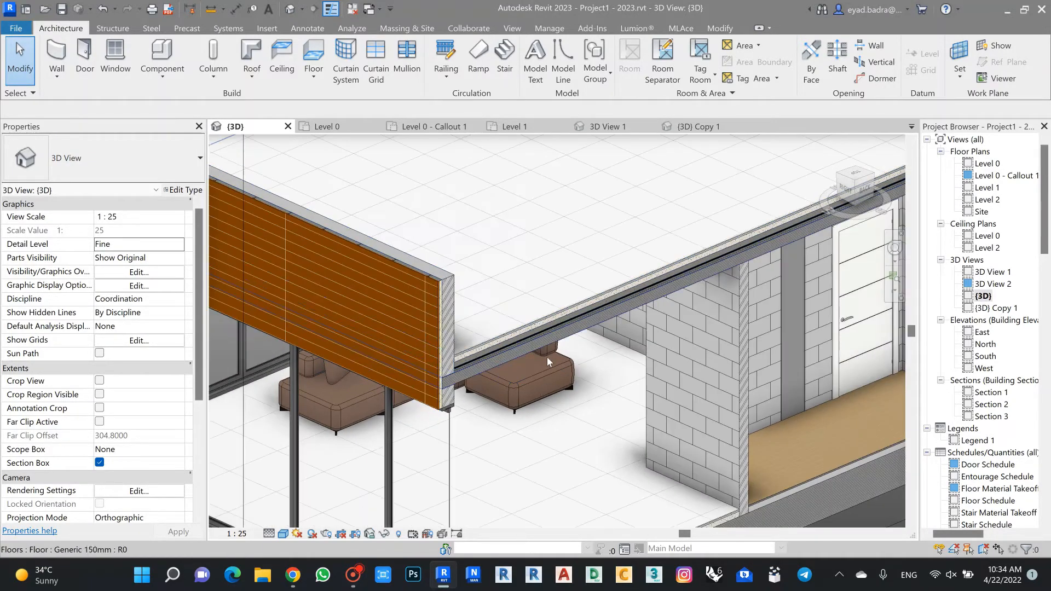
pyautogui.scroll(-2, 599, 316)
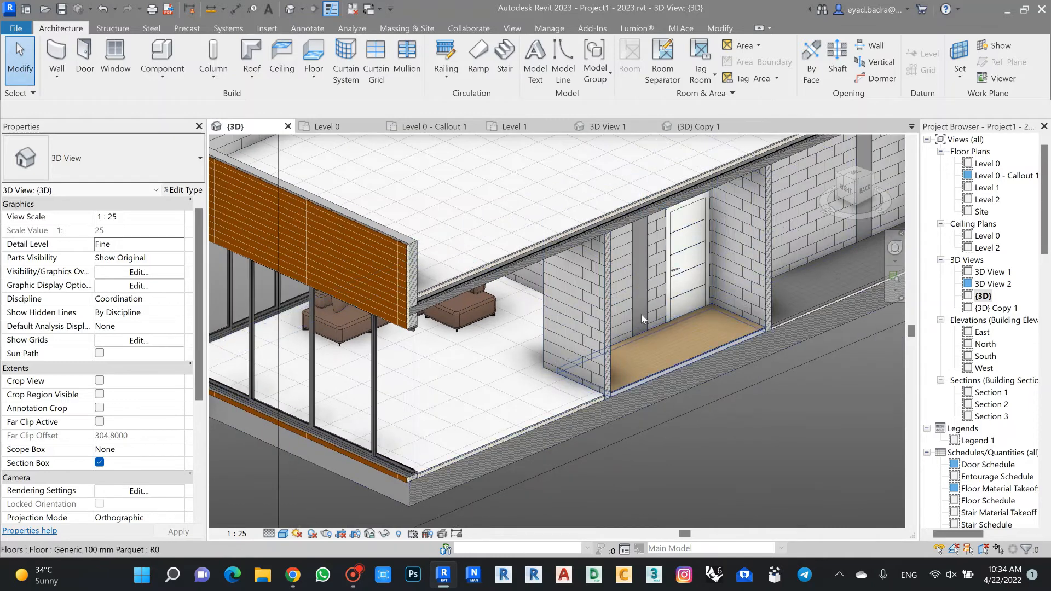
pyautogui.scroll(-3, 520, 376)
pyautogui.scroll(5, 488, 457)
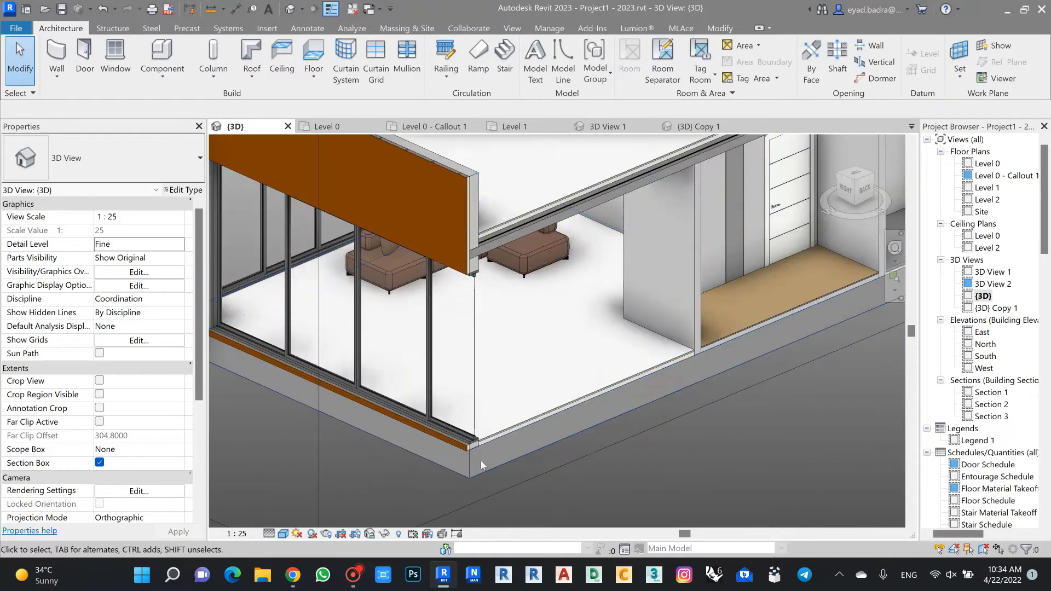
pyautogui.scroll(-5, 716, 406)
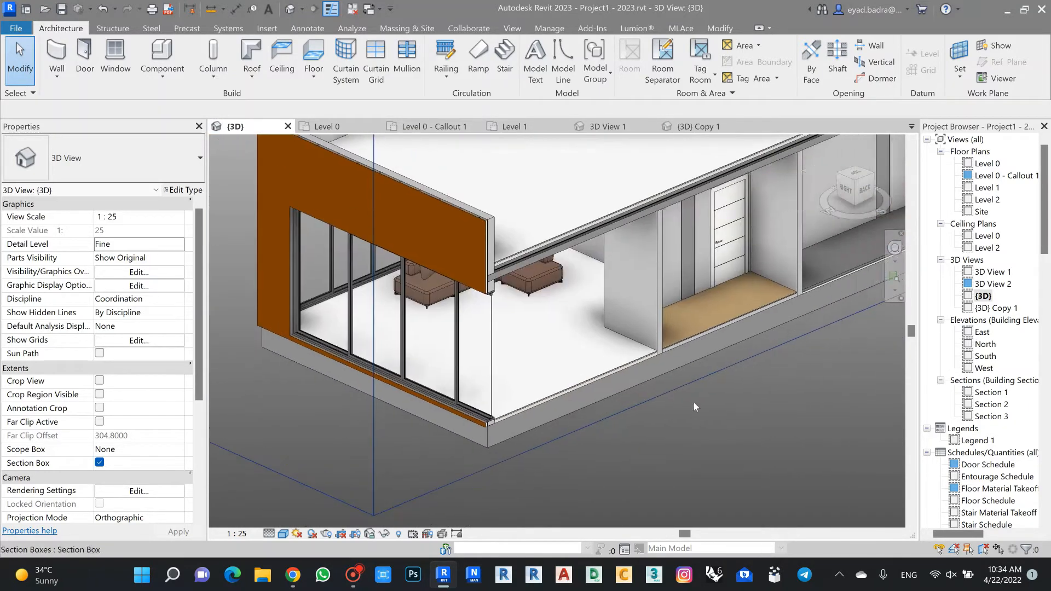
pyautogui.scroll(2, 603, 413)
pyautogui.scroll(-6, 603, 413)
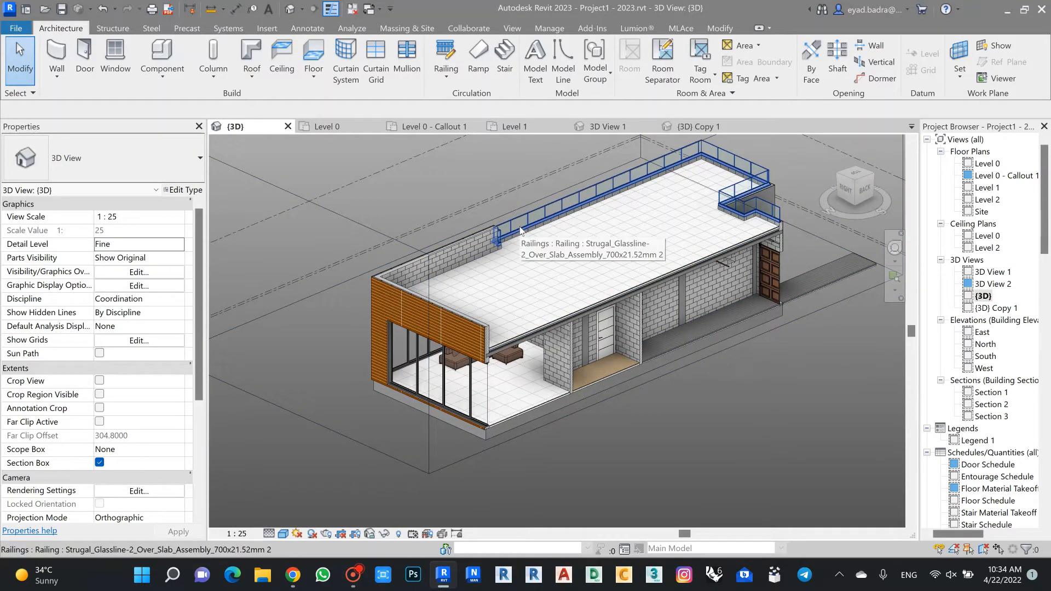
pyautogui.scroll(2, 744, 365)
pyautogui.moveTo(744, 365); pyautogui.dragTo(763, 410, button='middle')
pyautogui.scroll(-1, 763, 410)
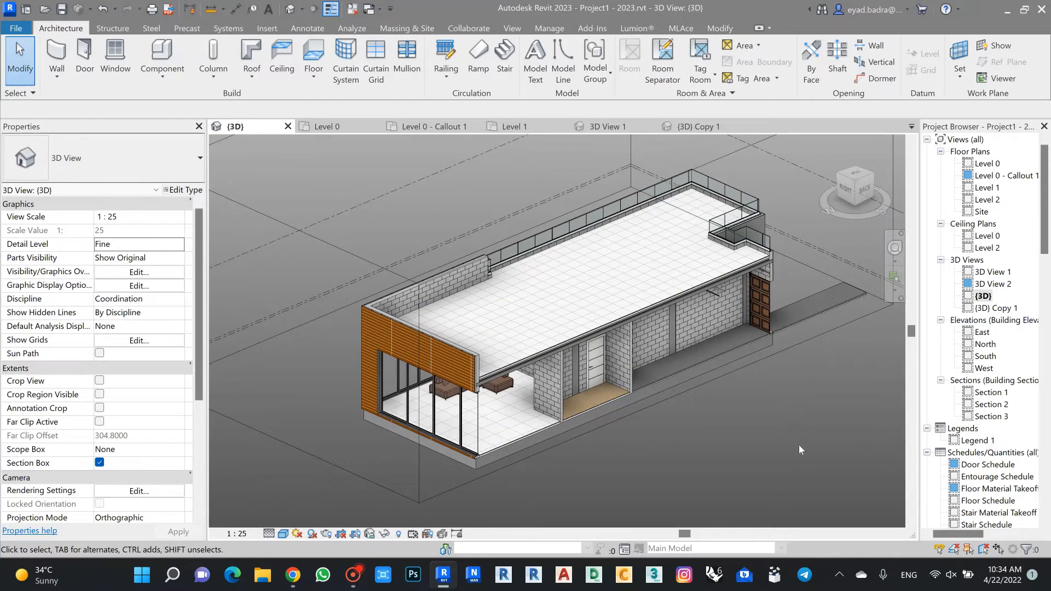
# Duplicate the (3D) view
pyautogui.rightClick(982, 297)
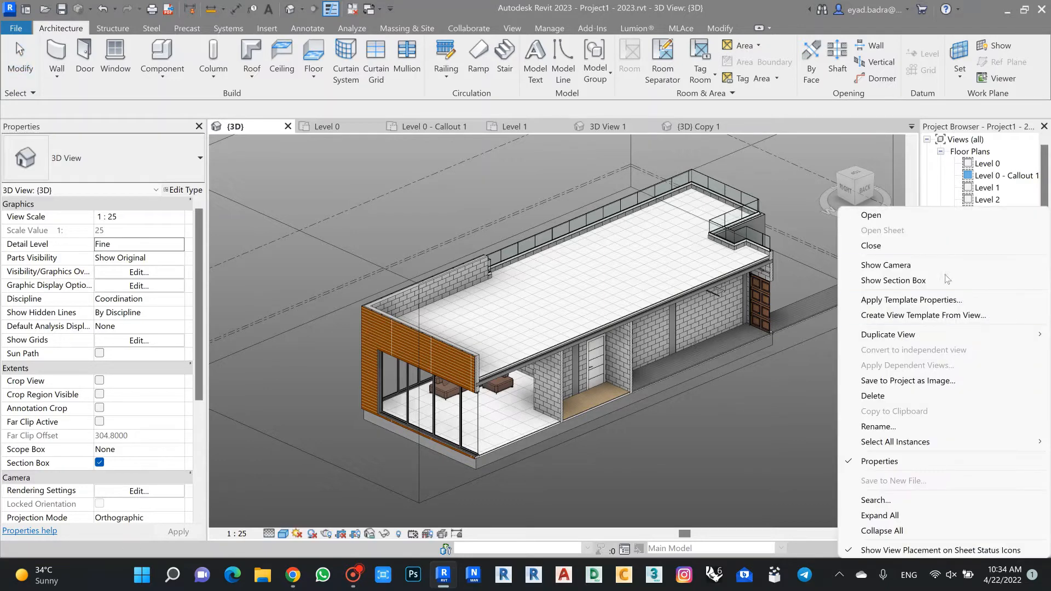
pyautogui.moveTo(922, 334)
pyautogui.click(764, 336)
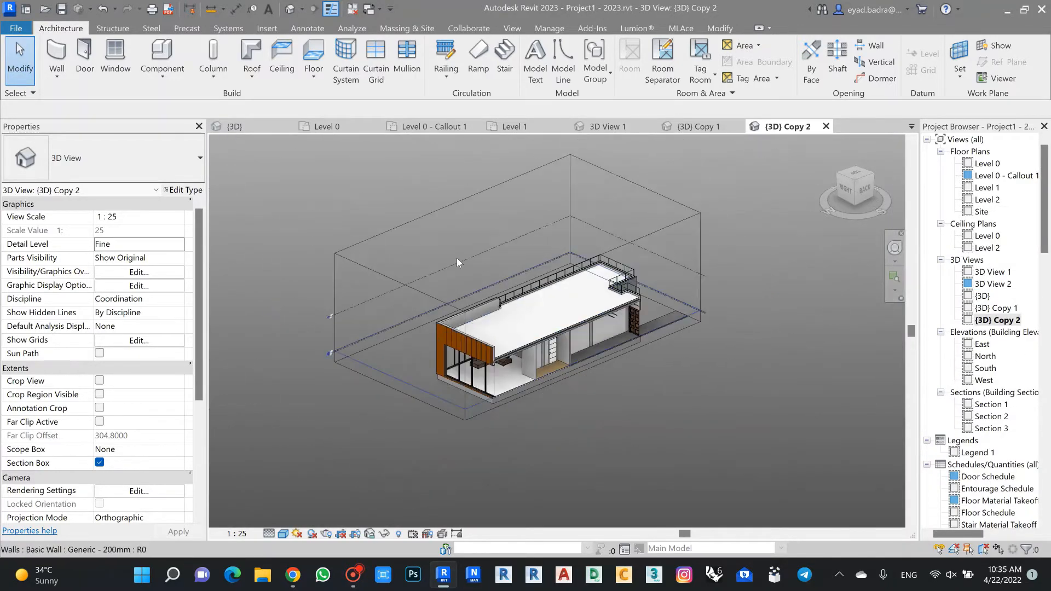
# Turn off the section box in the (3D) Copy 2 view to show the whole building
pyautogui.click(408, 225)
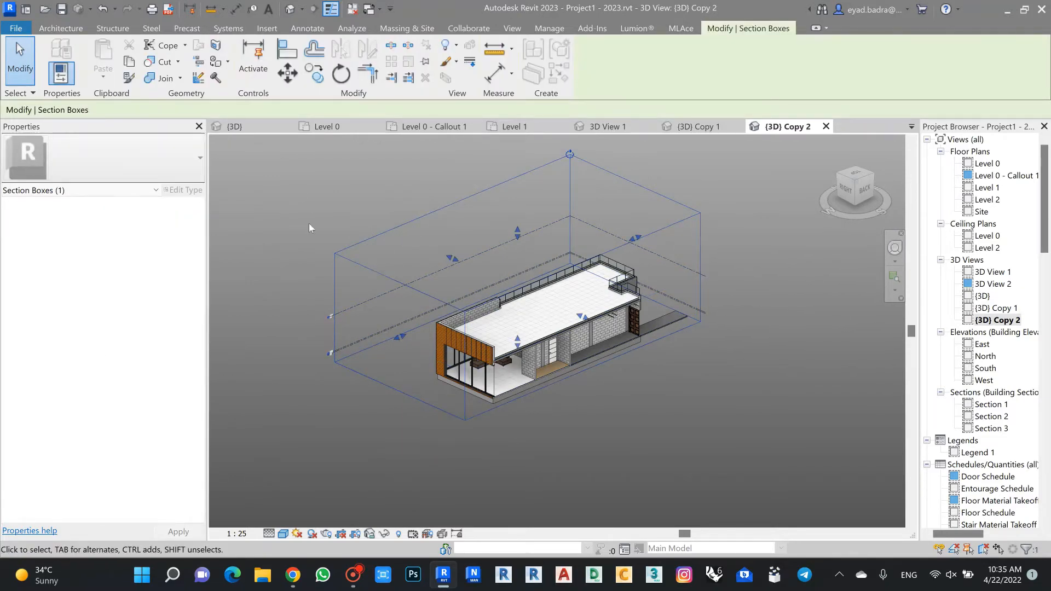
pyautogui.click(243, 324)
pyautogui.click(99, 463)
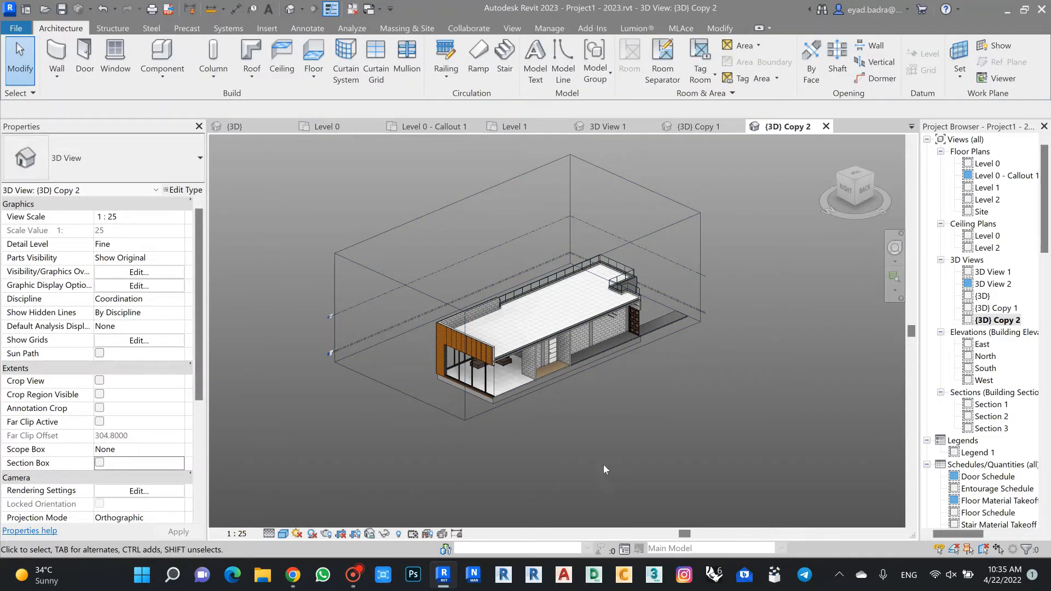
pyautogui.scroll(5, 641, 438)
pyautogui.scroll(-4, 654, 403)
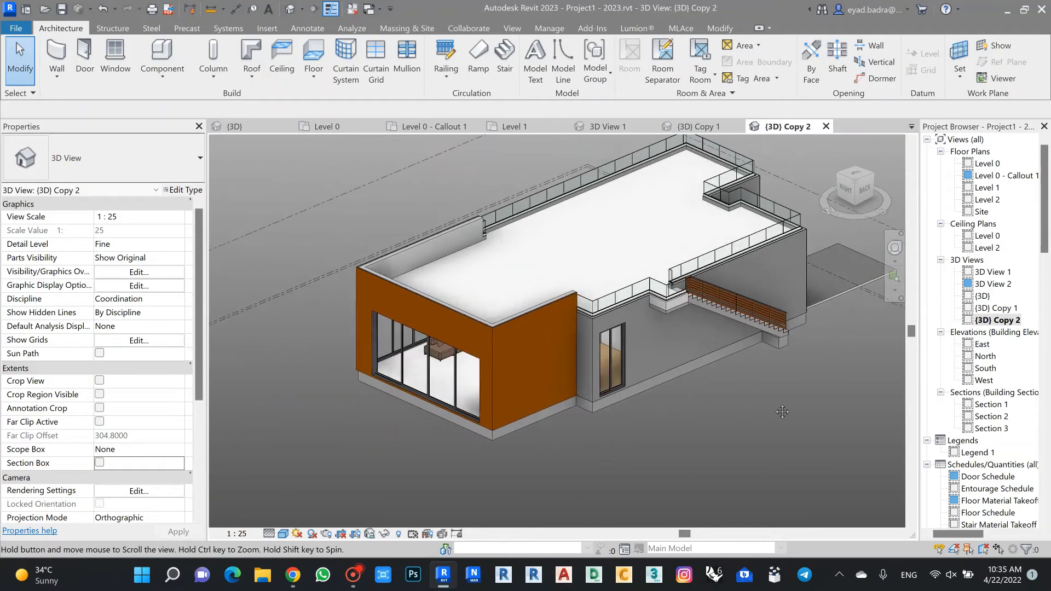
pyautogui.moveTo(654, 402)
pyautogui.keyDown('shift'); pyautogui.mouseDown(button='middle')
pyautogui.moveTo(526, 383)
pyautogui.moveTo(772, 383)
pyautogui.moveTo(661, 408)
pyautogui.mouseUp(button='middle'); pyautogui.keyUp('shift')
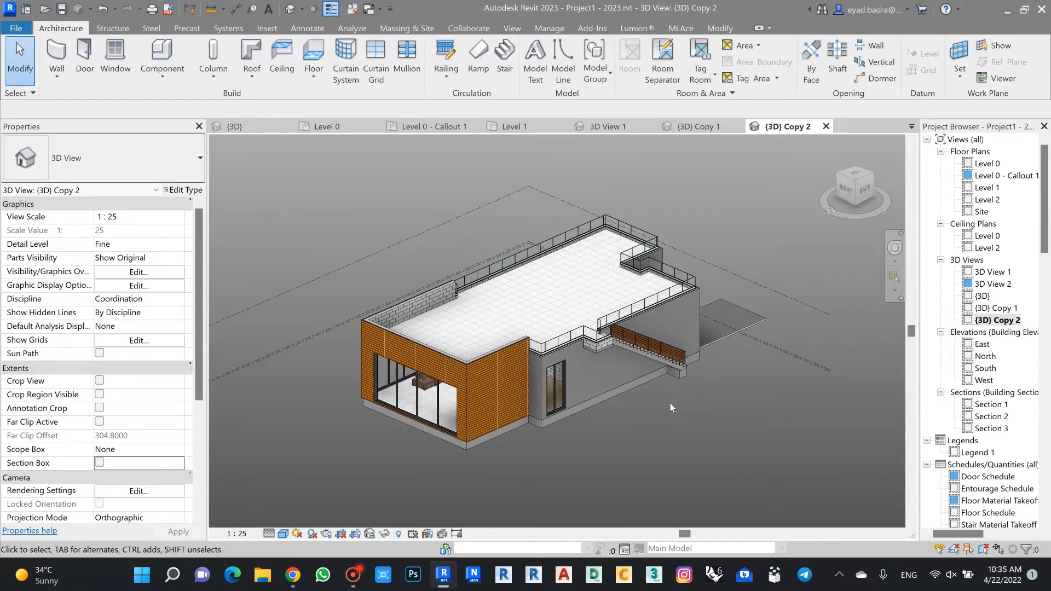
# Check the export formats for the Navisworks NWC option without exporting the model
pyautogui.click(16, 28)
pyautogui.moveTo(71, 245)
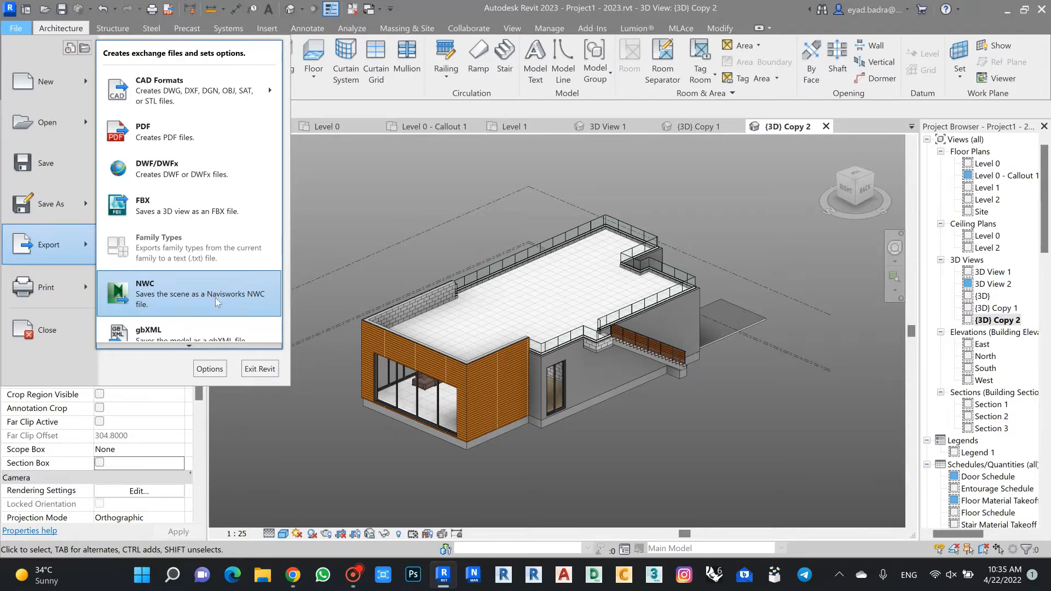
pyautogui.click(378, 206)
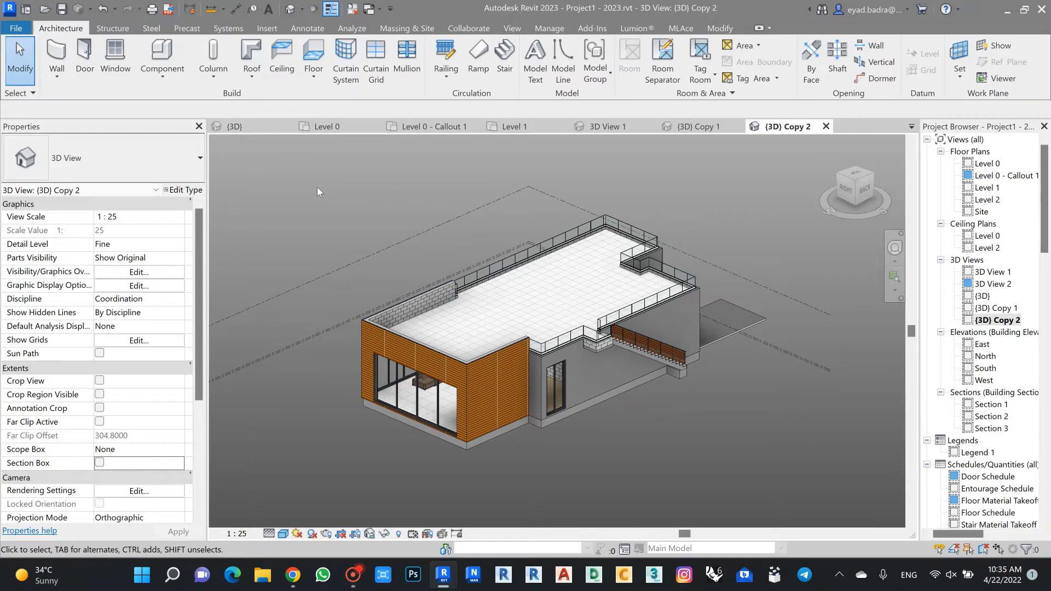
# Switch to Chrome and examine the Autodesk page's download lists for Navisworks Freedom and the Navisworks NWC Export Utility
pyautogui.click(293, 575)
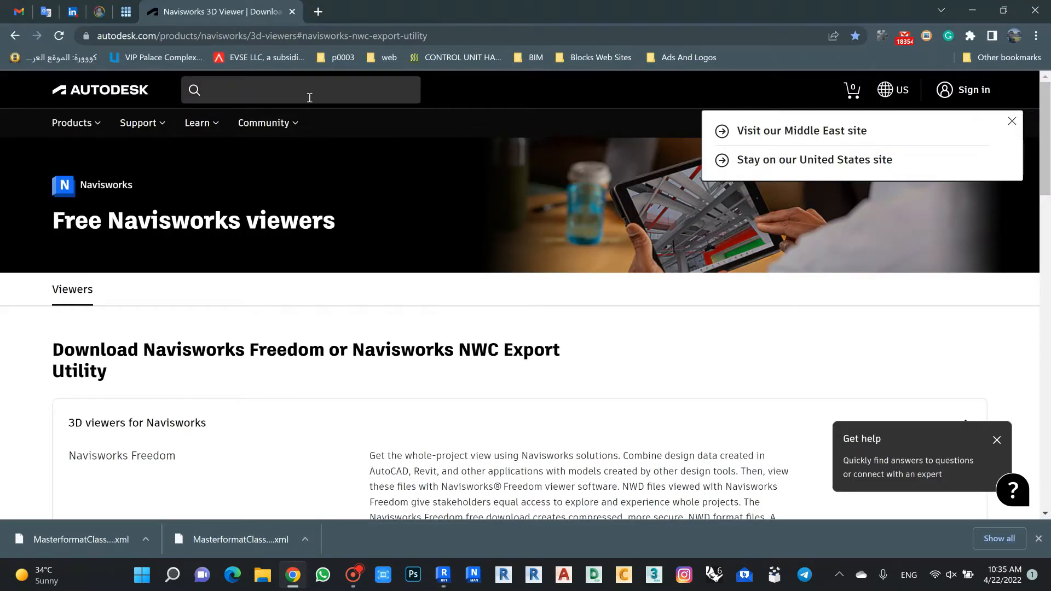
pyautogui.scroll(-7, 356, 225)
pyautogui.scroll(6, 290, 302)
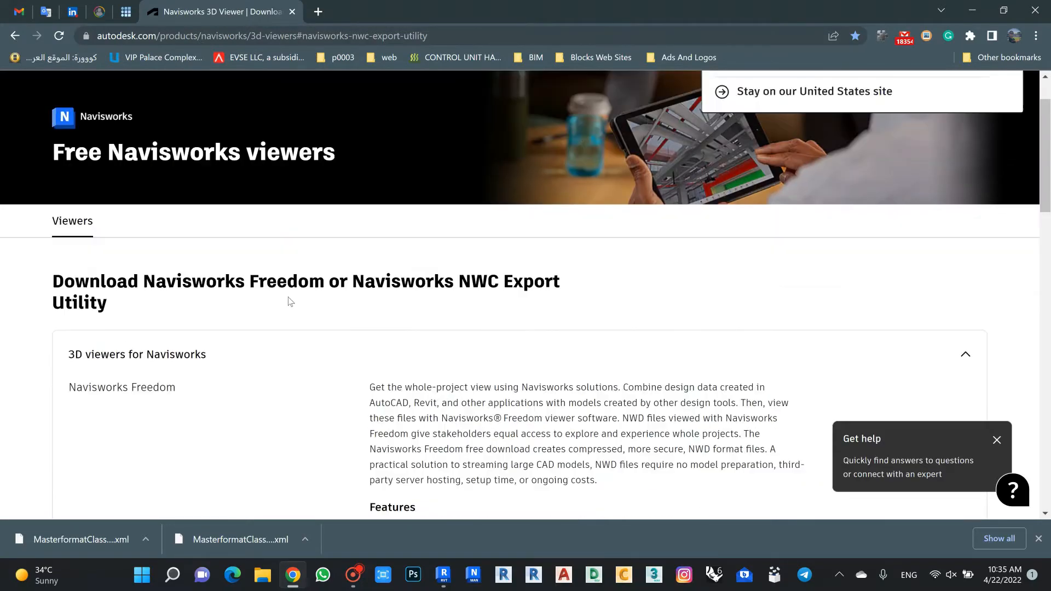
pyautogui.scroll(-9, 255, 252)
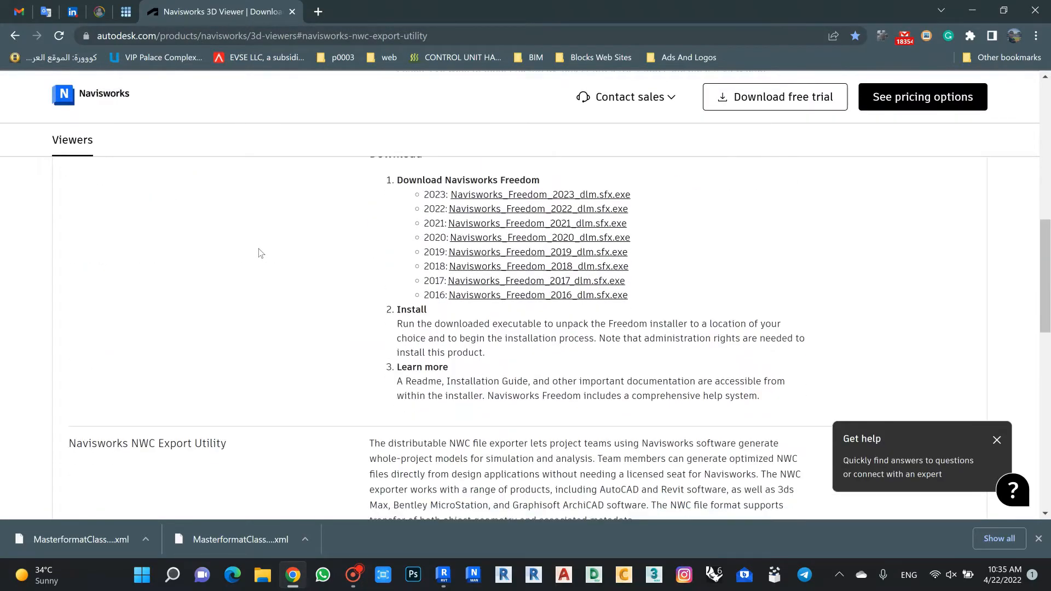
pyautogui.scroll(10, 259, 253)
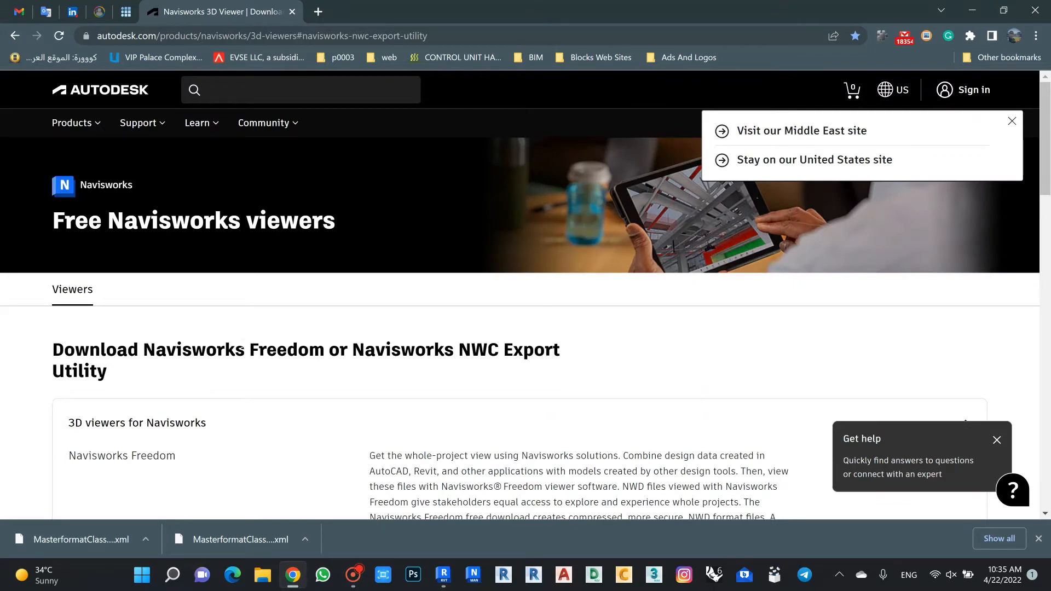
pyautogui.scroll(-5, 249, 347)
pyautogui.scroll(2, 254, 347)
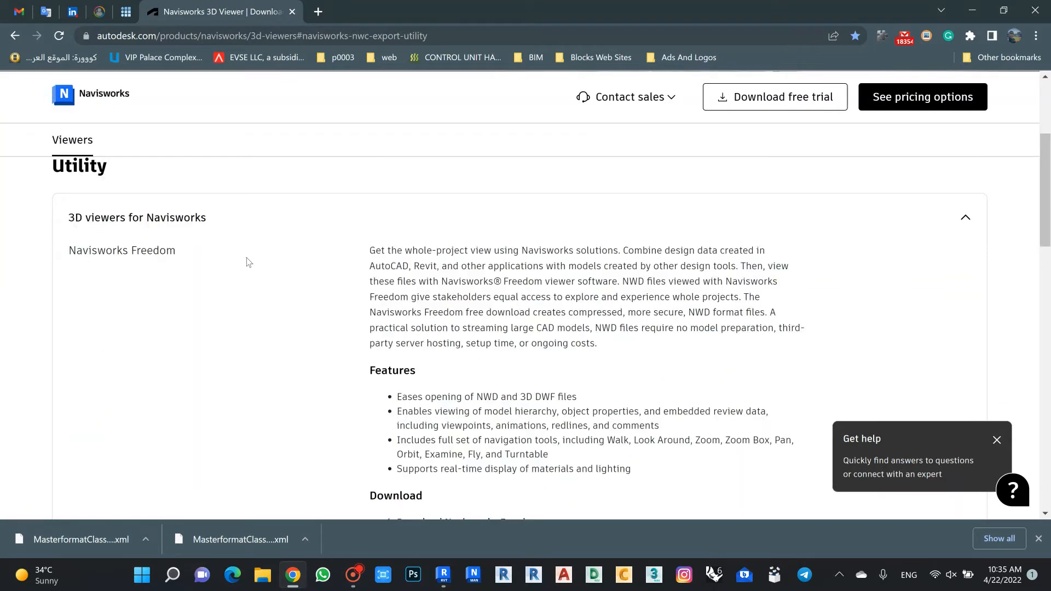
pyautogui.scroll(-9, 242, 267)
pyautogui.scroll(1, 141, 247)
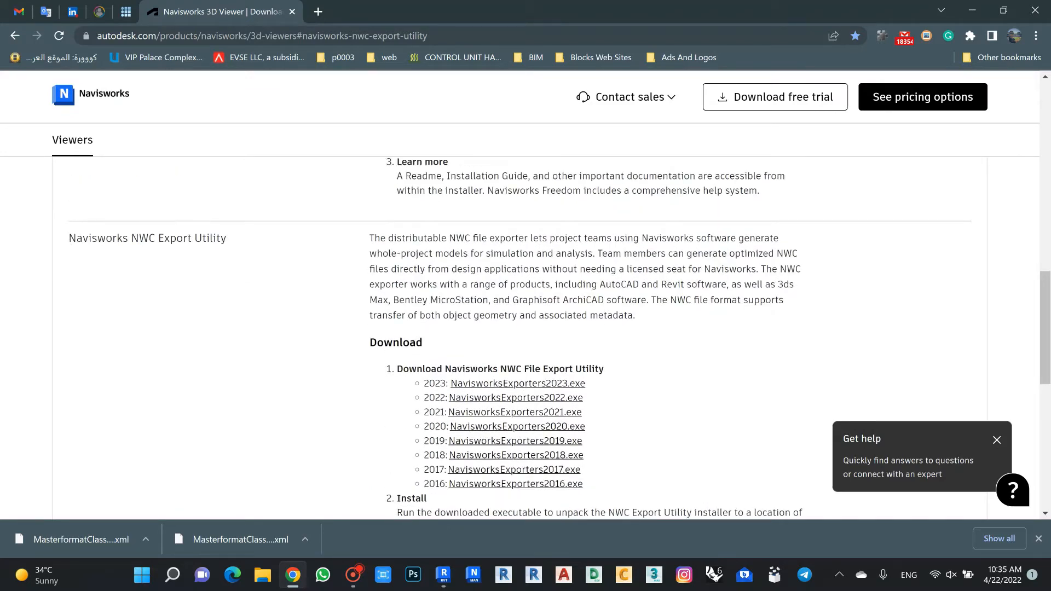
# Check the NWC File Export Utility downloads by release, return to Revit and look up NWC among the export formats
pyautogui.scroll(-3, 333, 243)
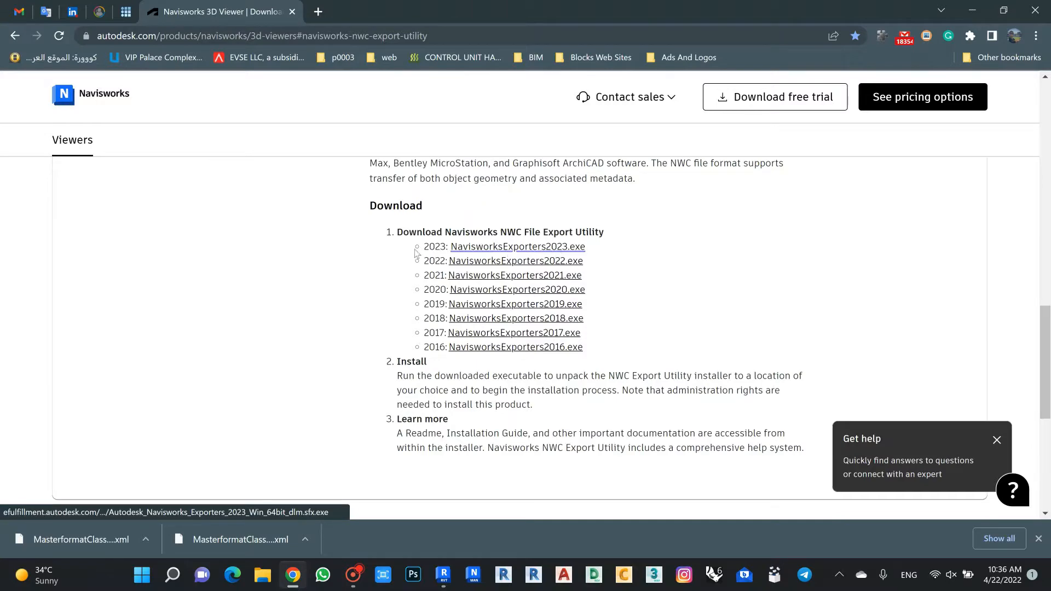
pyautogui.click(973, 10)
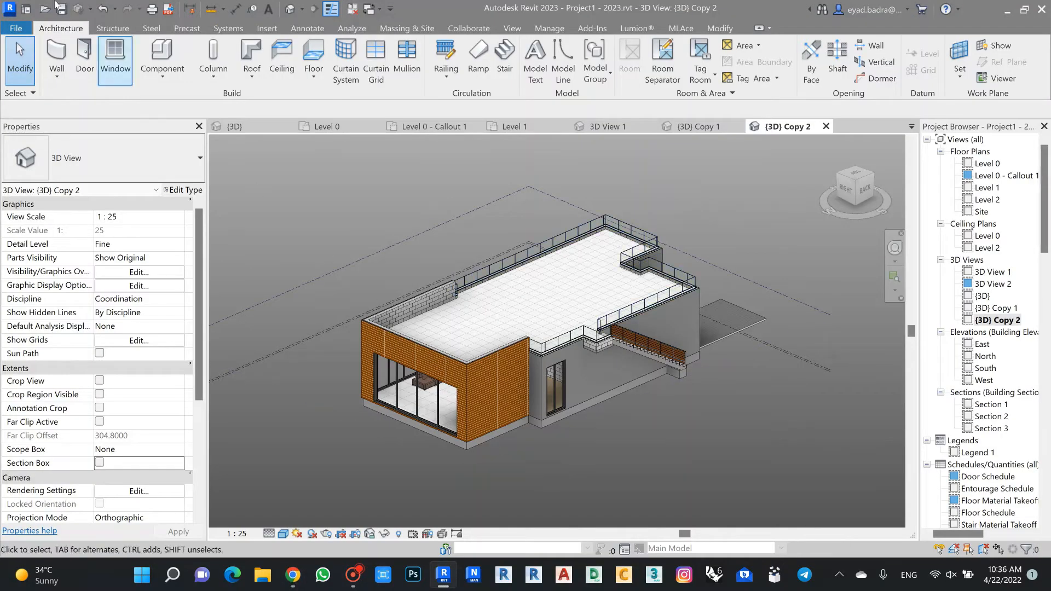
pyautogui.click(16, 28)
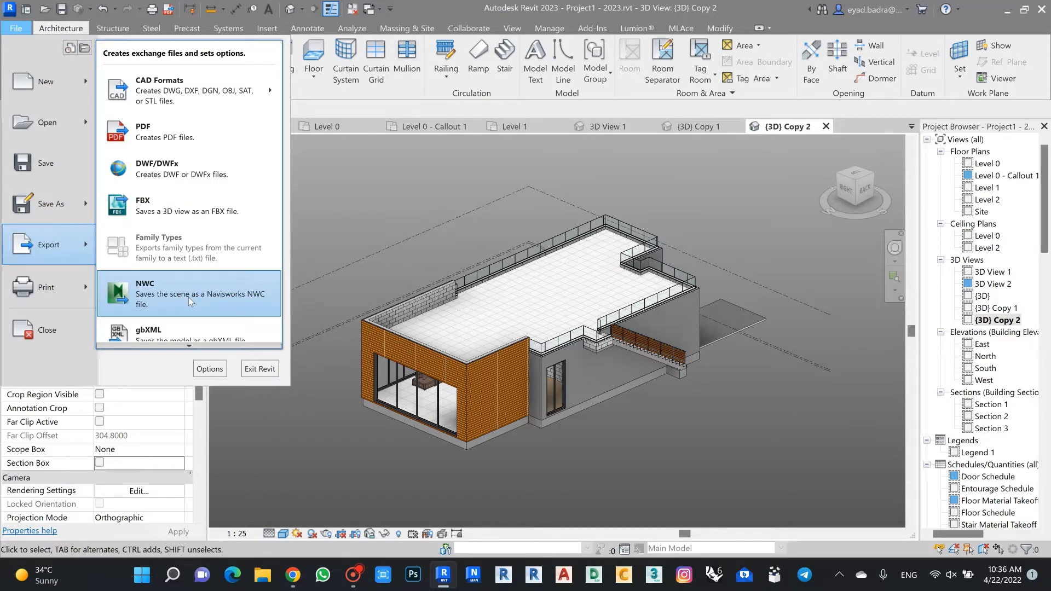
pyautogui.click(394, 211)
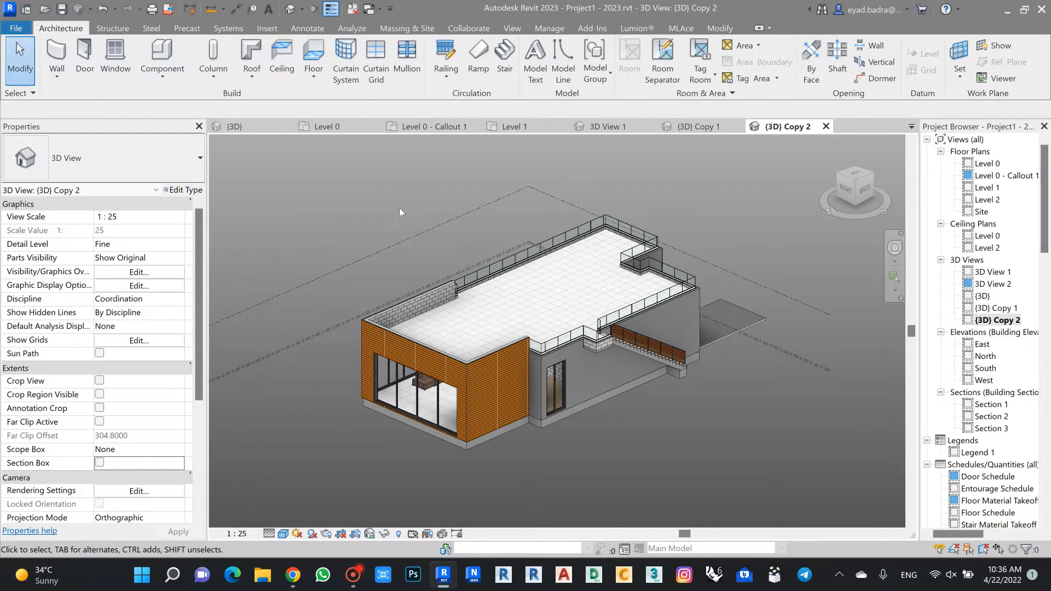
pyautogui.moveTo(399, 208); pyautogui.dragTo(411, 208, button='middle')
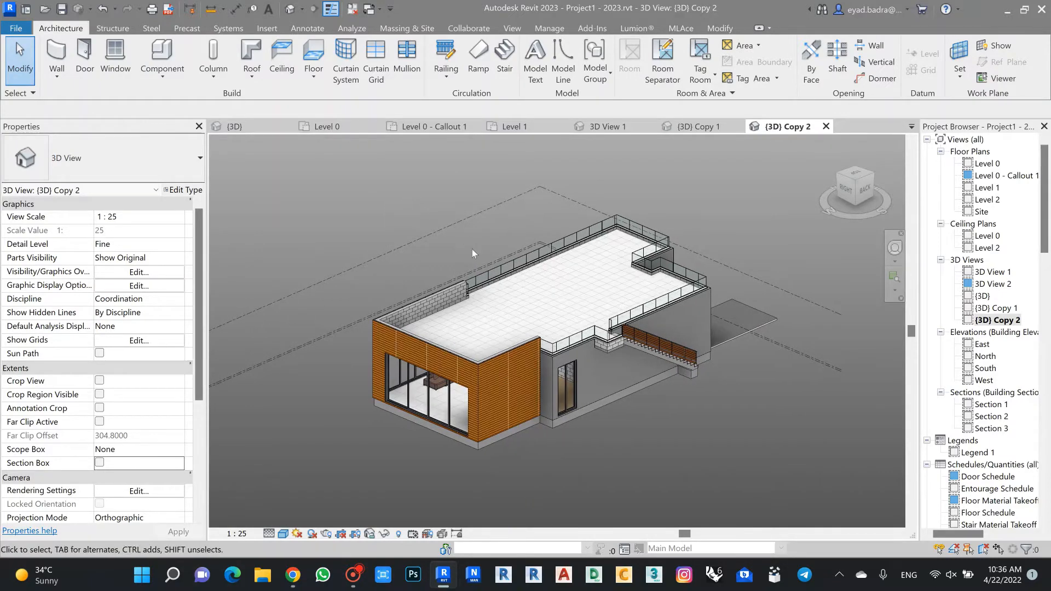
pyautogui.moveTo(314, 212); pyautogui.dragTo(317, 214, button='middle')
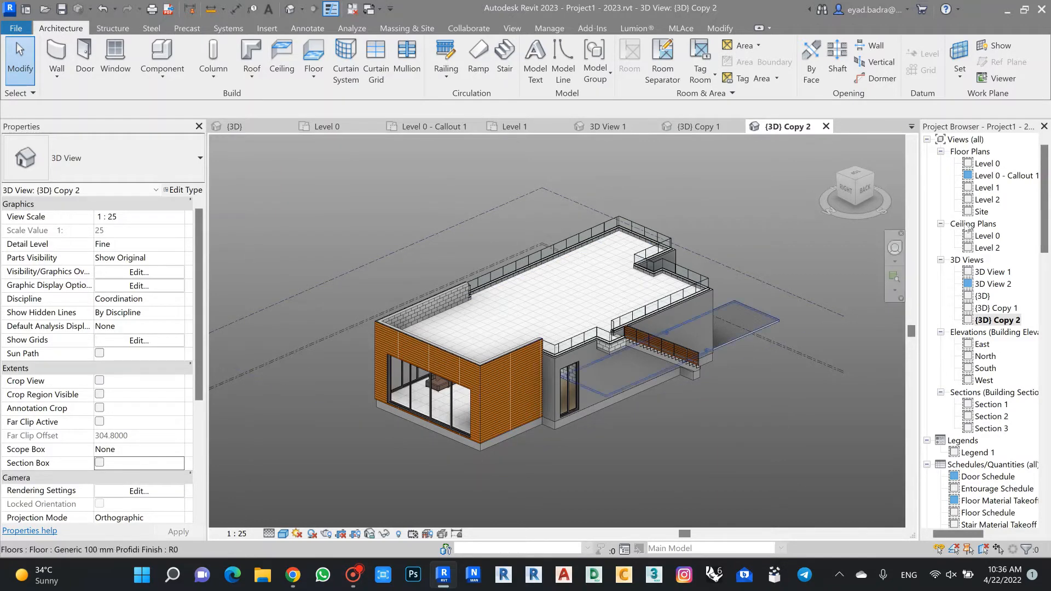
# Open the Level 1 floor plan and view the whole plan without exporting from it
pyautogui.doubleClick(990, 190)
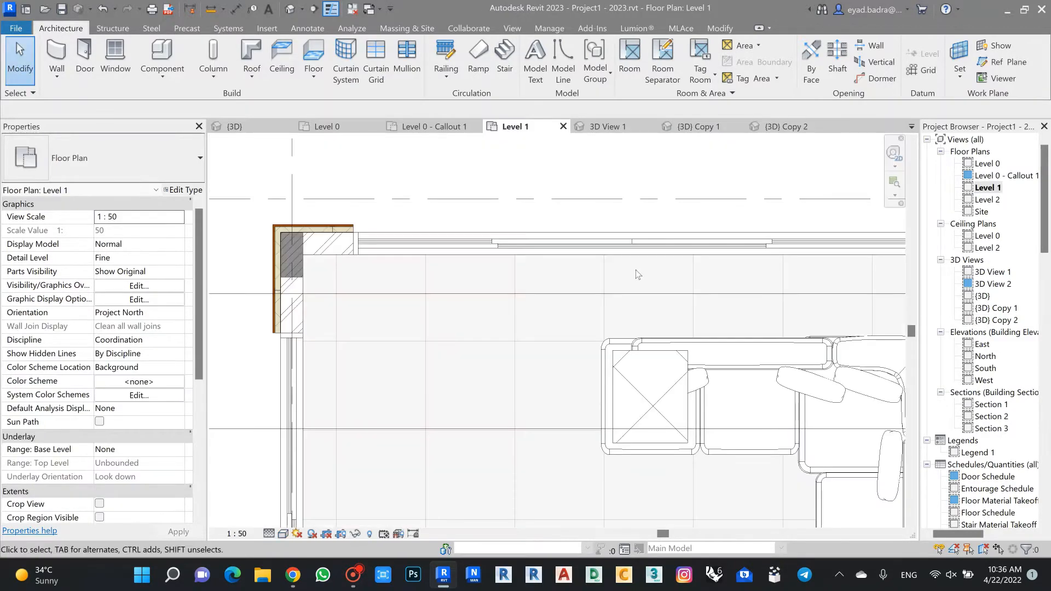
pyautogui.scroll(-5, 636, 270)
pyautogui.scroll(-2, 606, 300)
pyautogui.moveTo(607, 300); pyautogui.dragTo(548, 302, button='middle')
pyautogui.scroll(1, 548, 302)
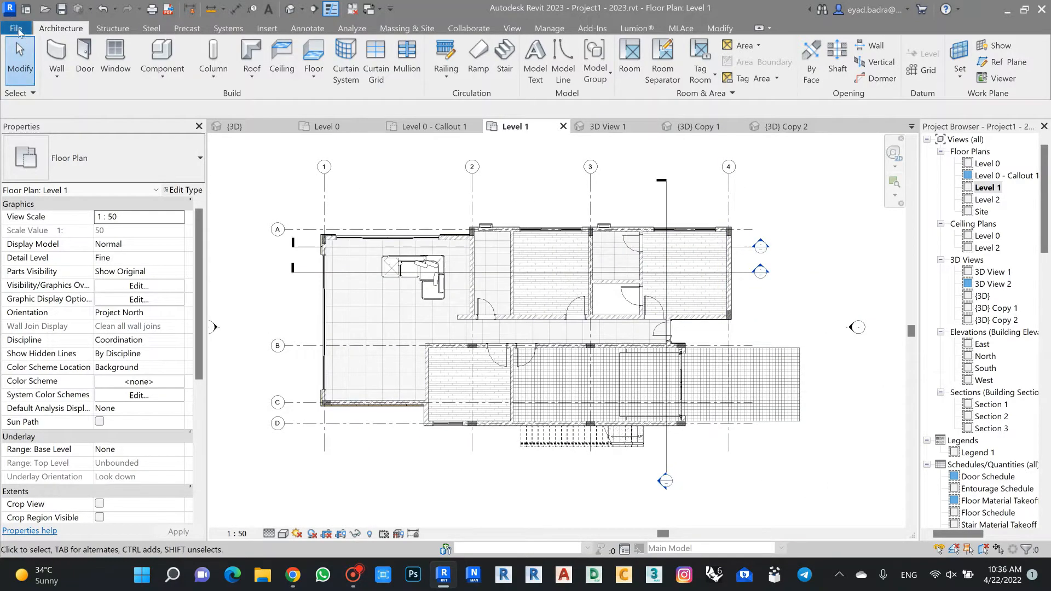
pyautogui.click(15, 28)
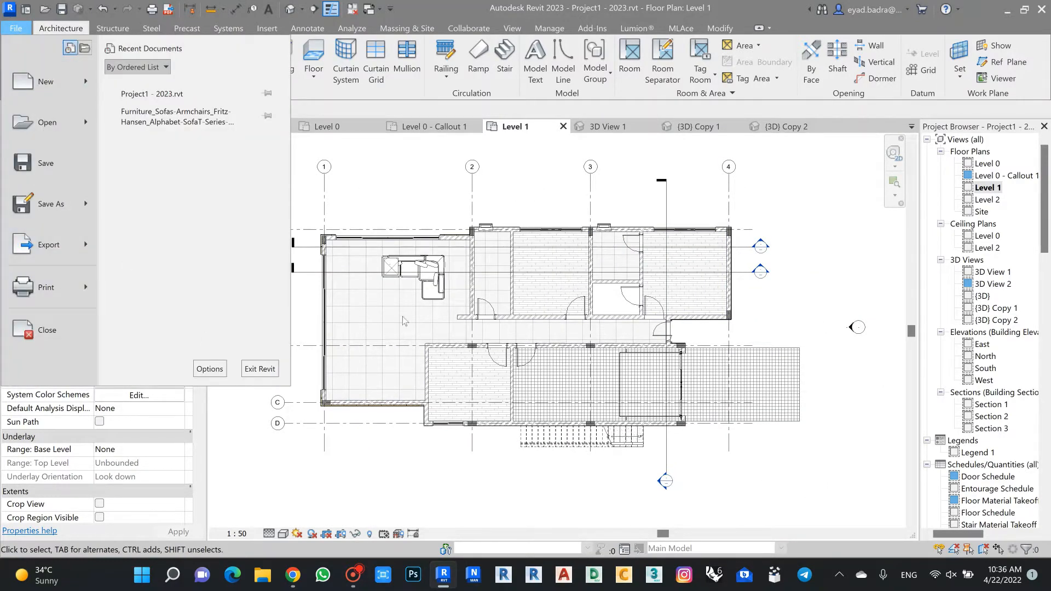
pyautogui.click(406, 218)
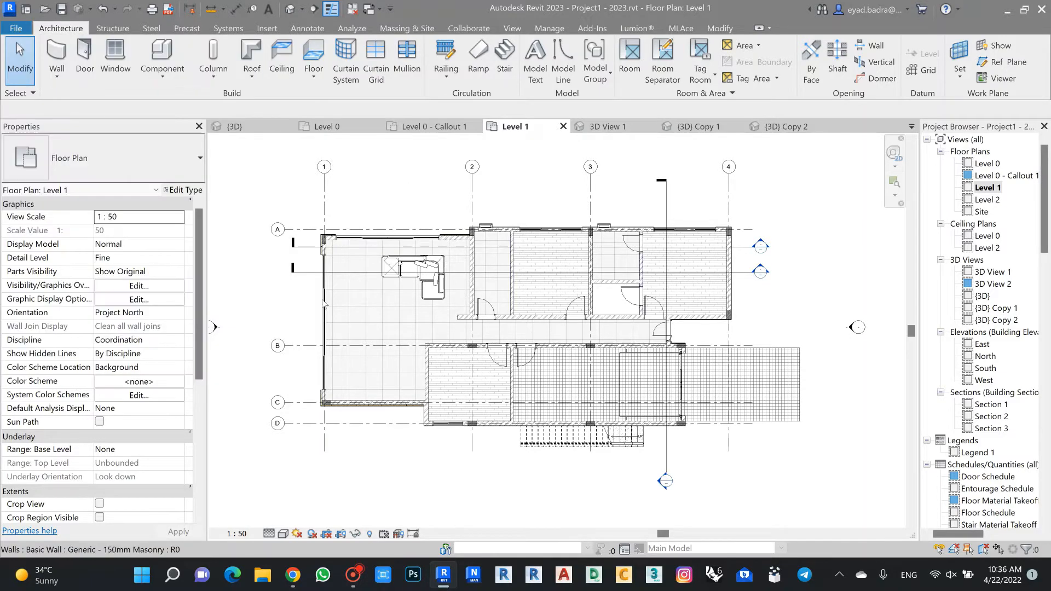
# Go through the (3D) and (3D) Copy 1 views and make (3D) Copy 2 the active view
pyautogui.doubleClick(980, 298)
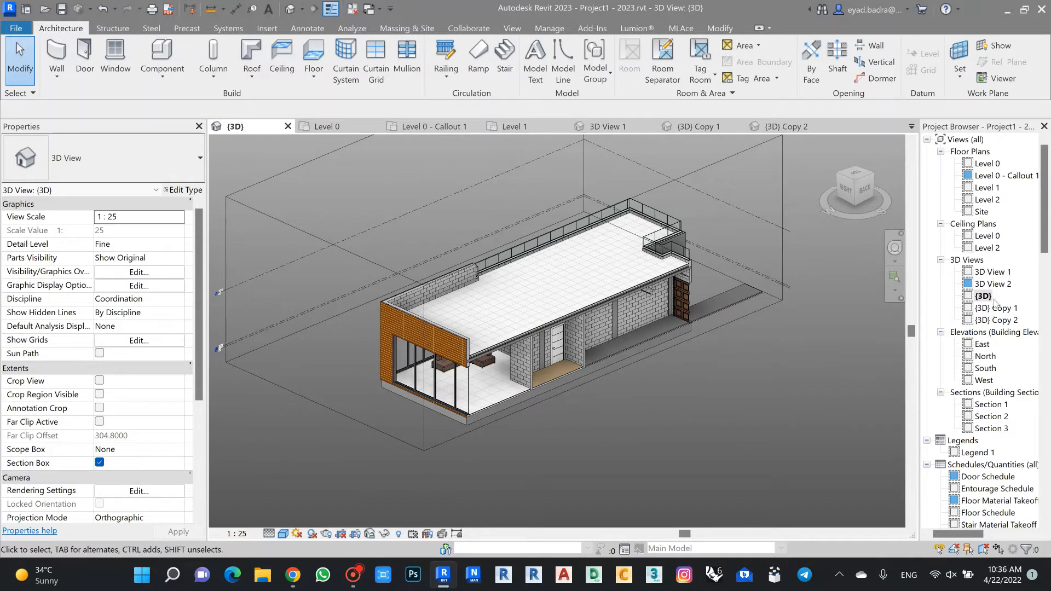
pyautogui.doubleClick(995, 310)
pyautogui.doubleClick(994, 320)
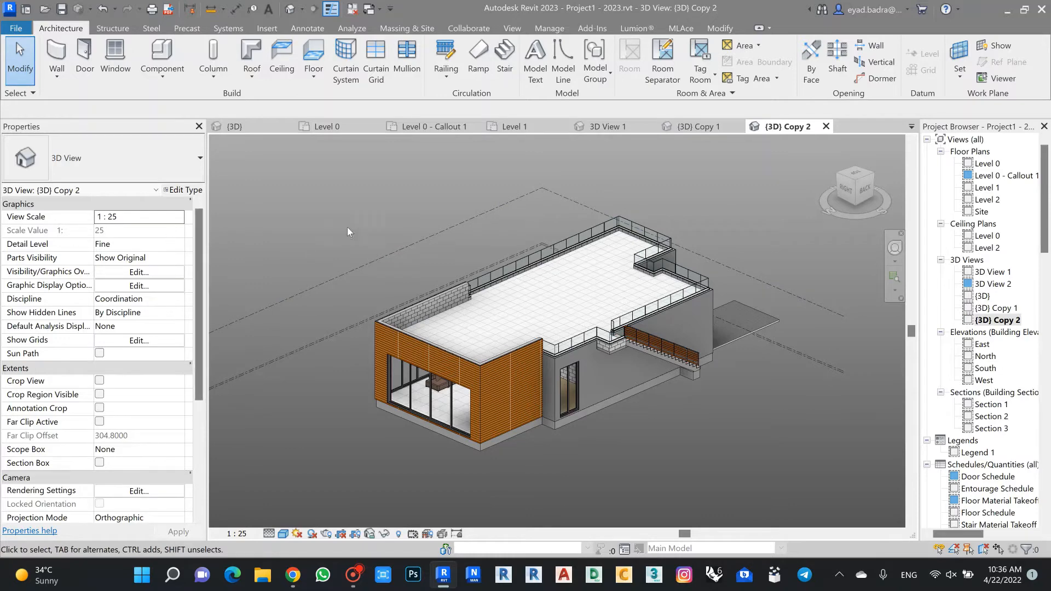
pyautogui.moveTo(447, 248); pyautogui.dragTo(435, 241, button='middle')
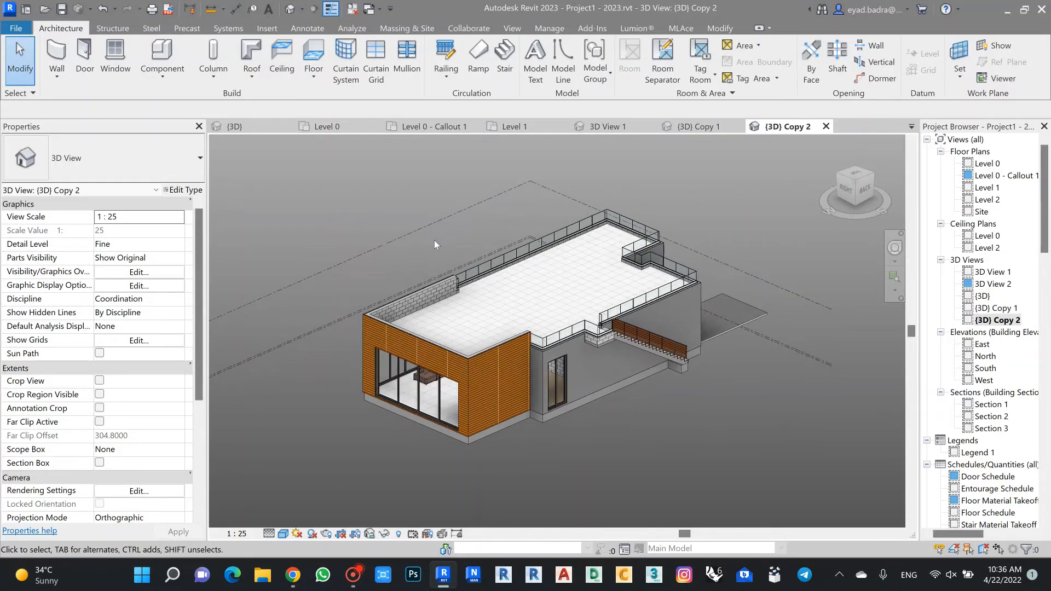
# Start an NWC export of the 3D view and open the Navisworks settings, enlarged so all Revit conversion options show
pyautogui.click(16, 28)
pyautogui.moveTo(81, 245)
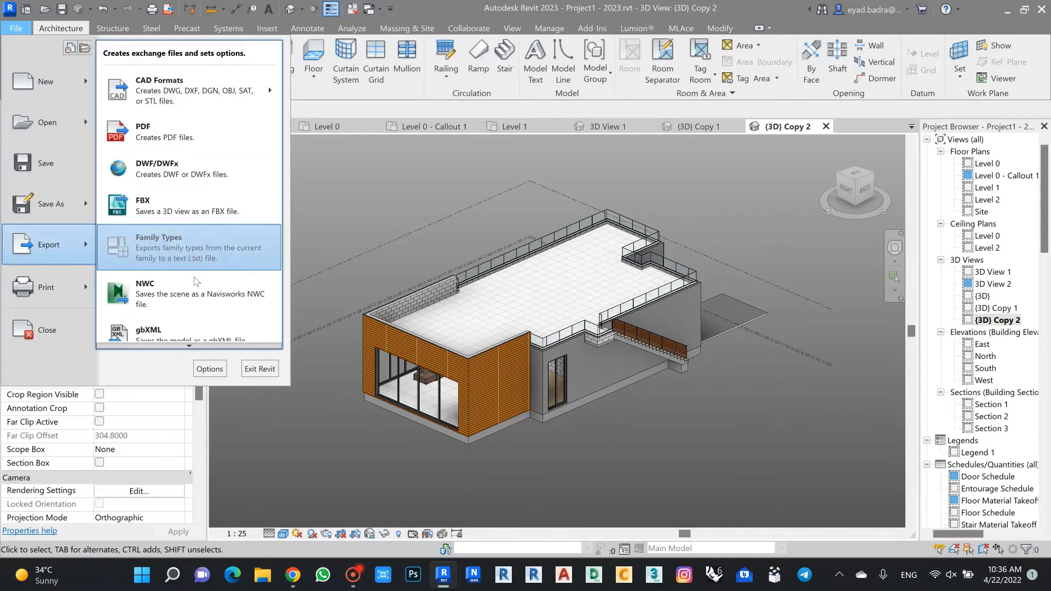
pyautogui.click(186, 297)
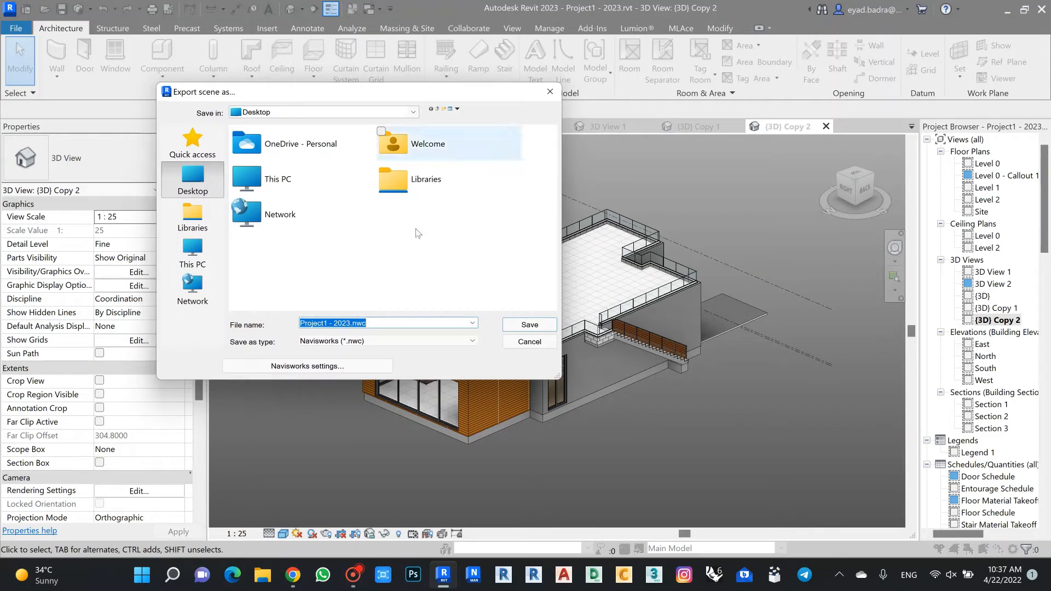
pyautogui.click(289, 368)
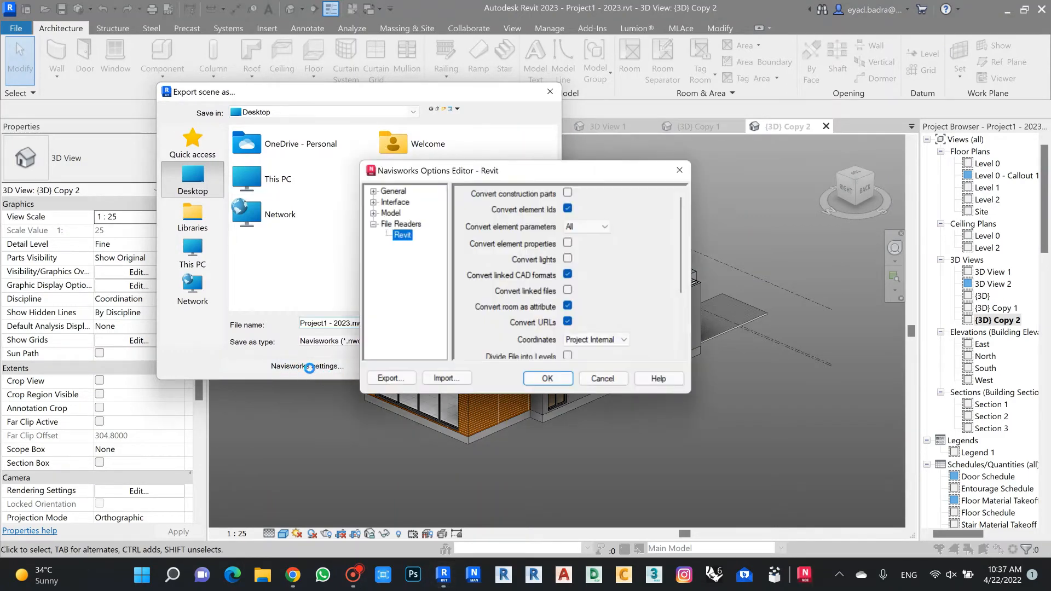
pyautogui.moveTo(517, 175); pyautogui.dragTo(341, 53)
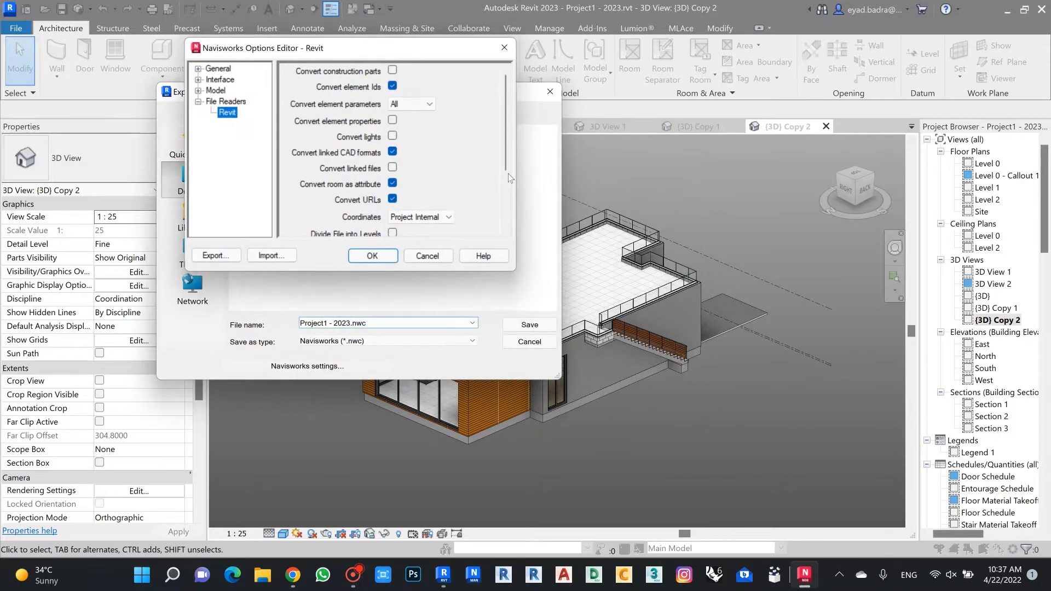
pyautogui.moveTo(516, 271); pyautogui.dragTo(689, 434)
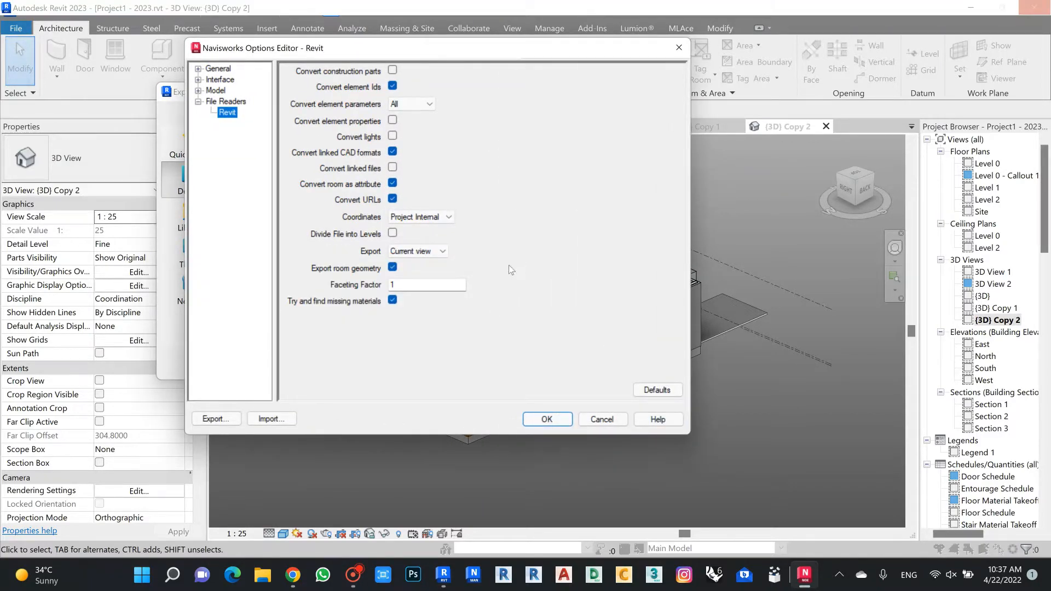
# Set the export scope to Entire project and save the NWC file to the desktop as Project1 - 2023.nwc
pyautogui.click(393, 235)
pyautogui.click(427, 252)
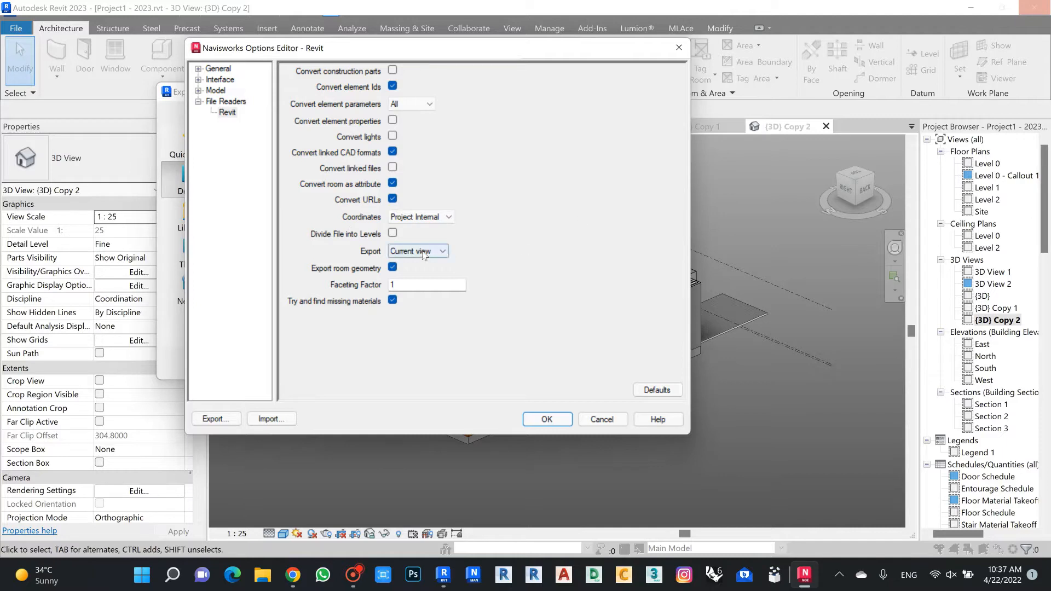
pyautogui.click(427, 253)
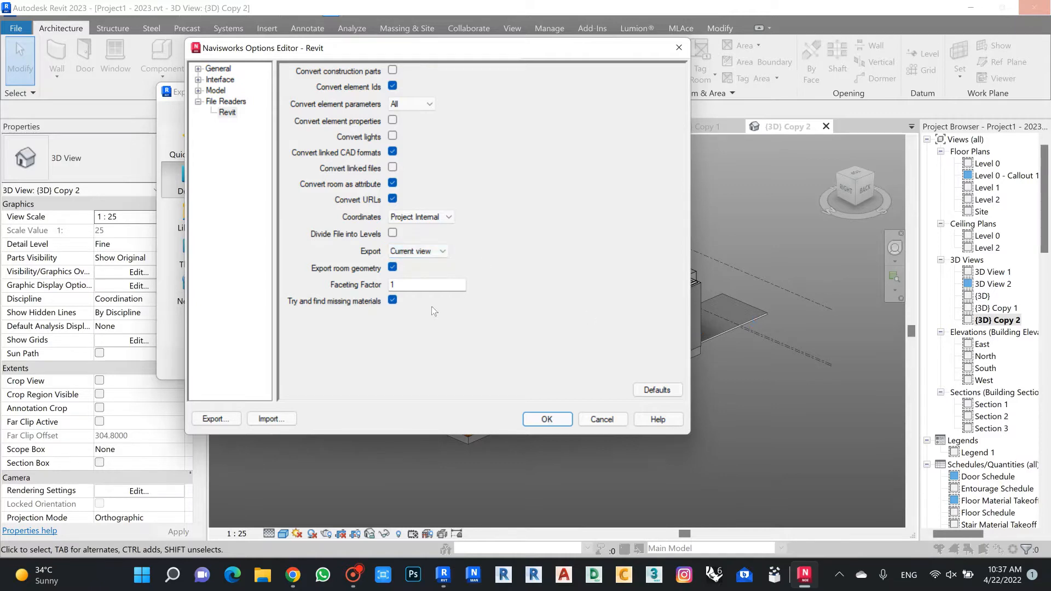
pyautogui.click(424, 253)
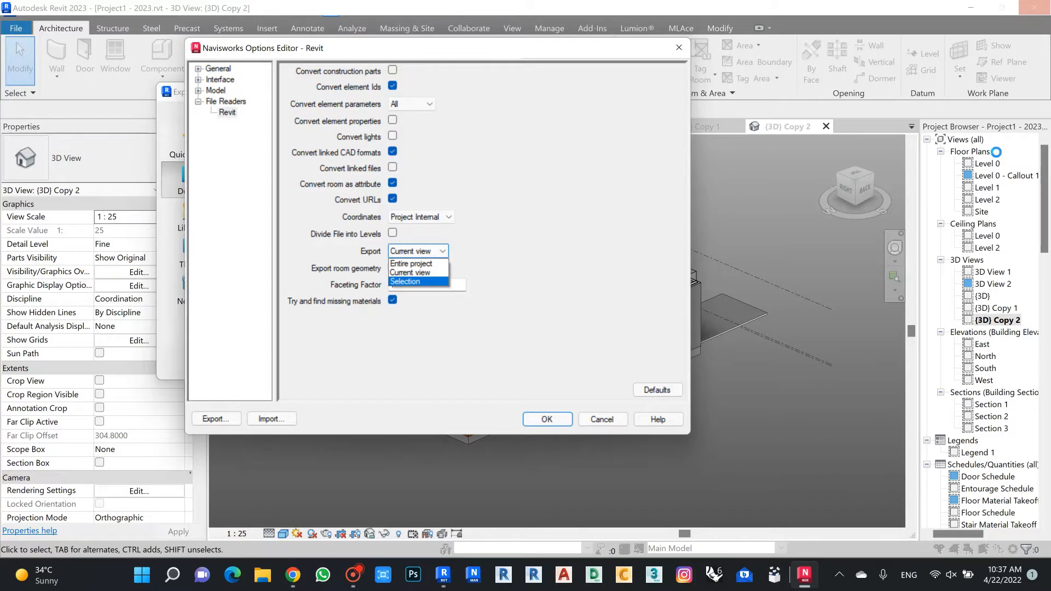
pyautogui.click(412, 264)
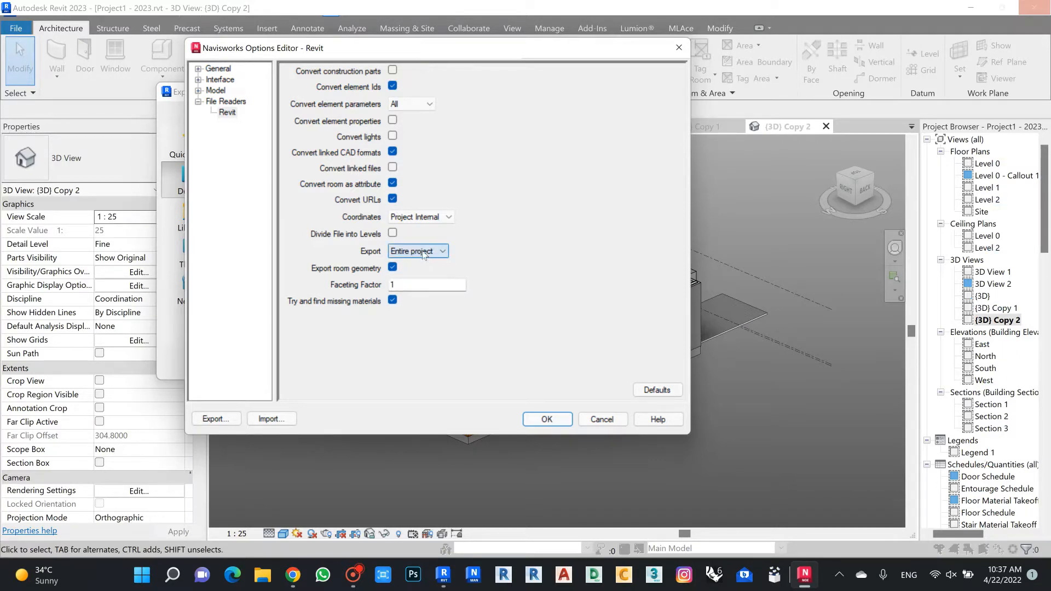
pyautogui.click(547, 418)
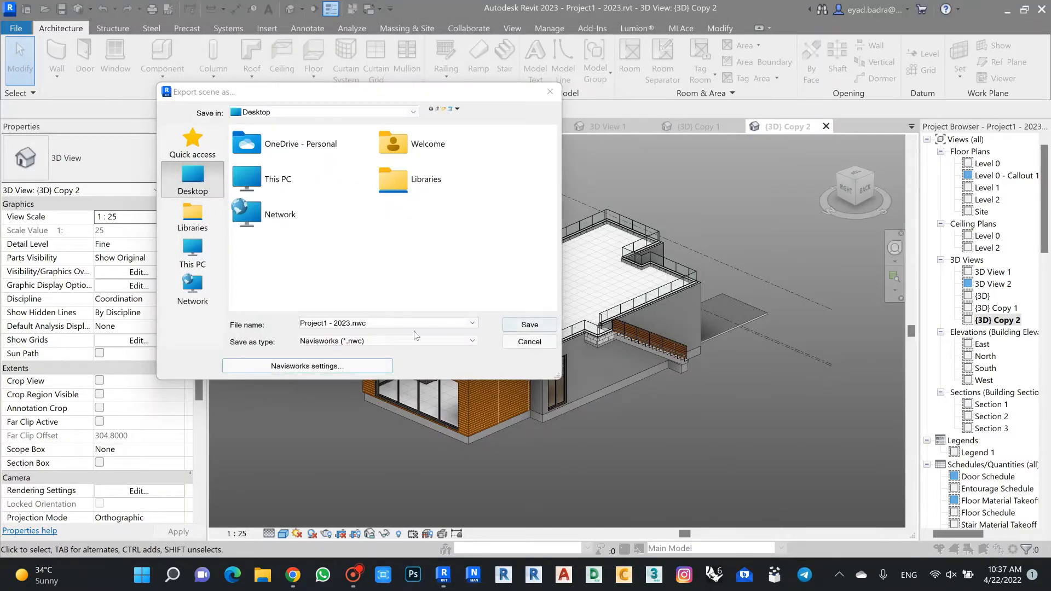
pyautogui.click(529, 325)
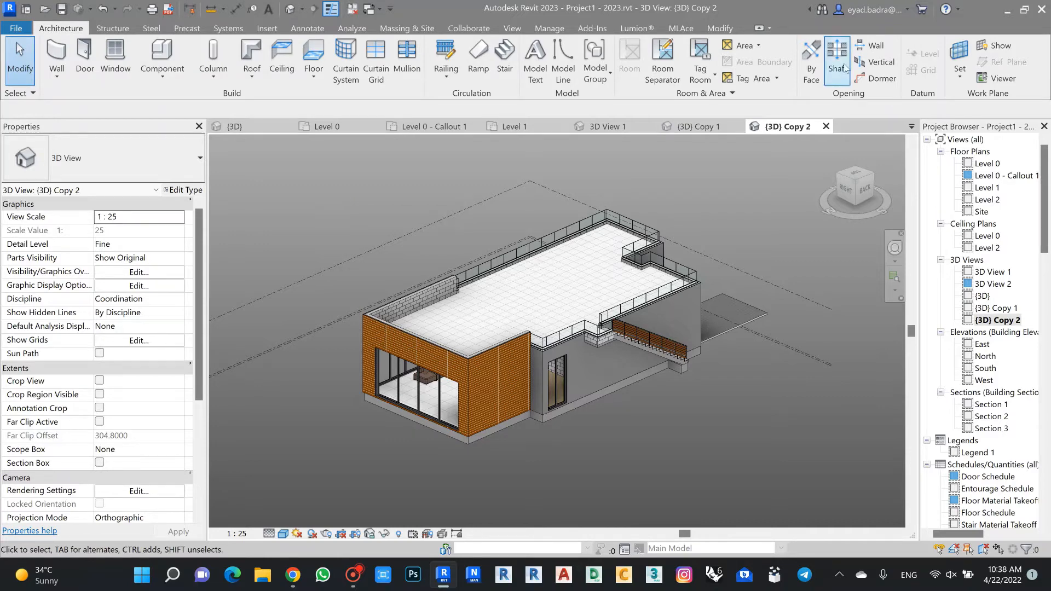
# Switch to Navisworks Manage and append Project1 - 2023.nwc from the desktop
pyautogui.click(1007, 9)
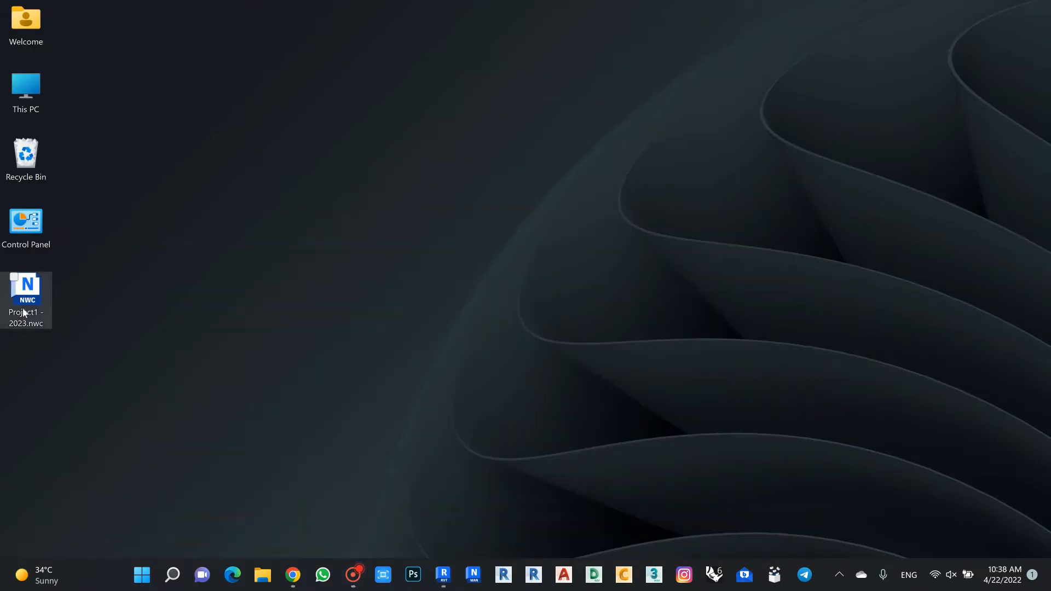
pyautogui.click(473, 575)
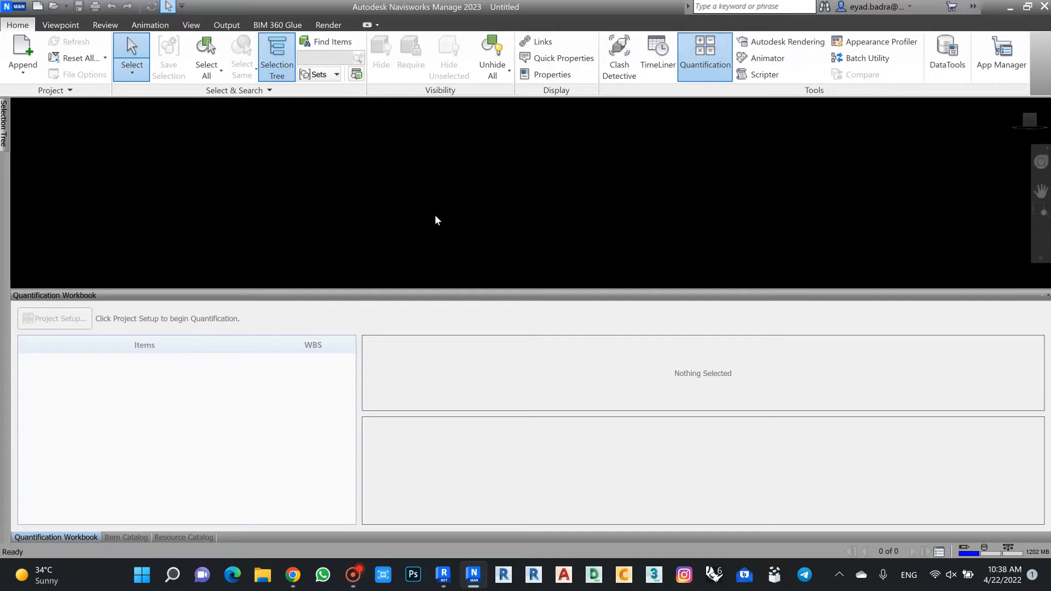
pyautogui.click(23, 76)
pyautogui.click(25, 96)
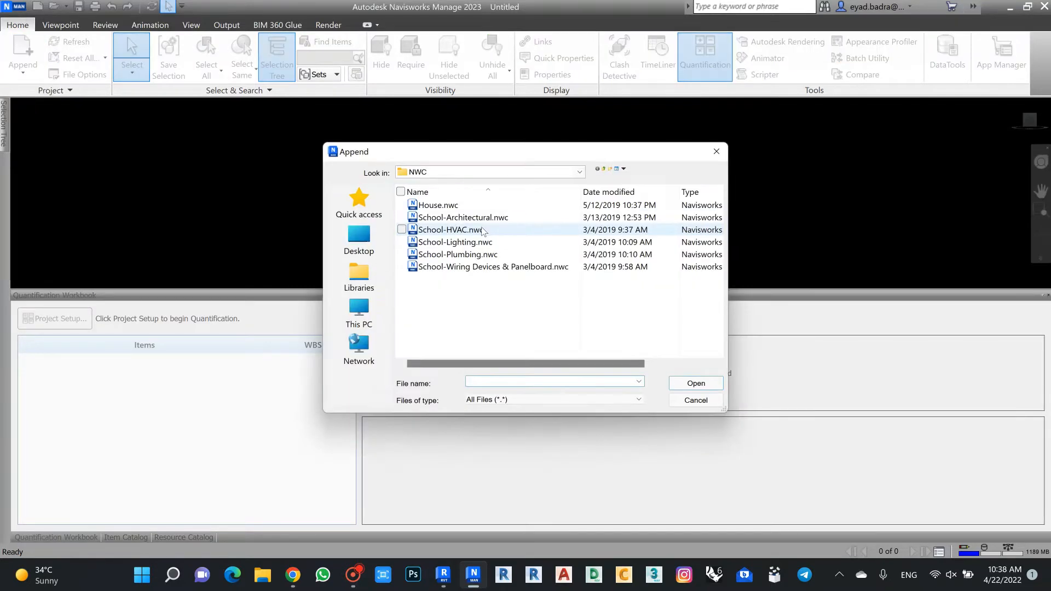
pyautogui.click(365, 243)
pyautogui.click(598, 290)
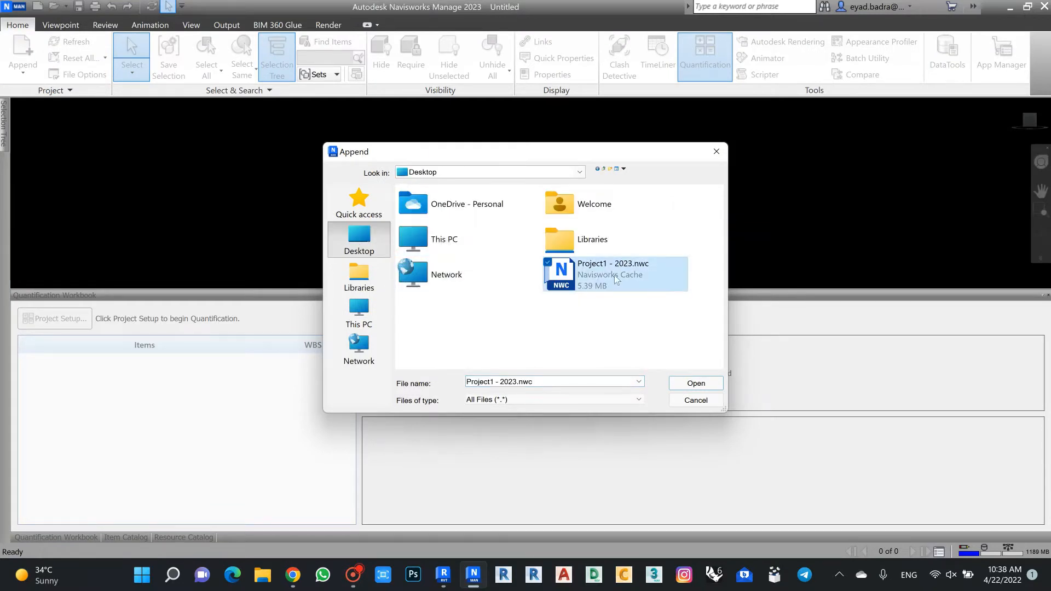
pyautogui.click(695, 384)
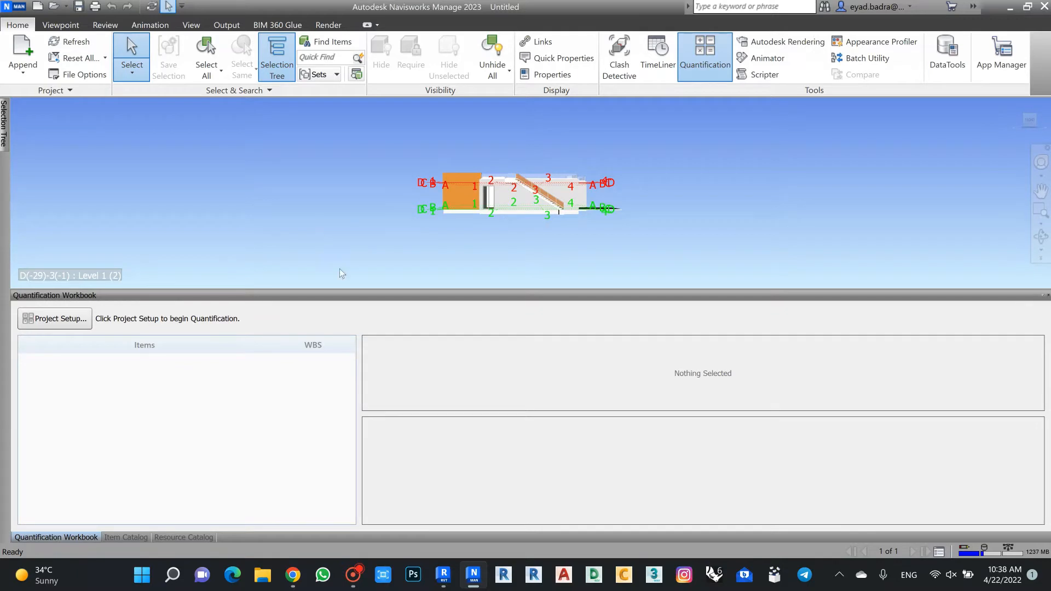
# Enlarge the scene view above the Quantification Workbook and examine the appended building from several angles
pyautogui.moveTo(528, 289); pyautogui.dragTo(541, 433)
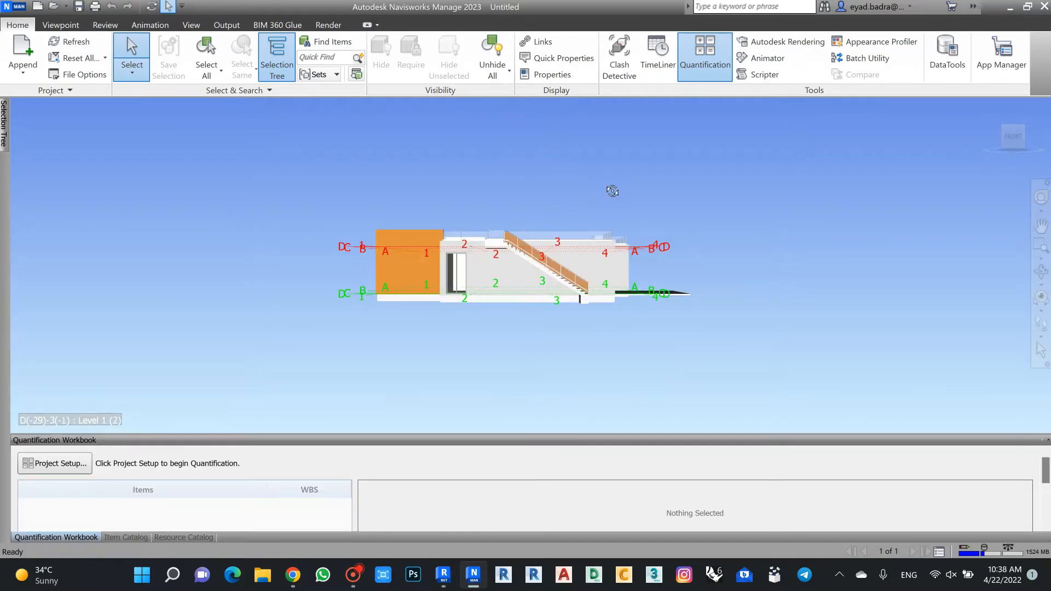
pyautogui.keyDown('shift'); pyautogui.moveTo(612, 191); pyautogui.dragTo(544, 211, button='middle'); pyautogui.keyUp('shift')
pyautogui.scroll(3, 292, 327)
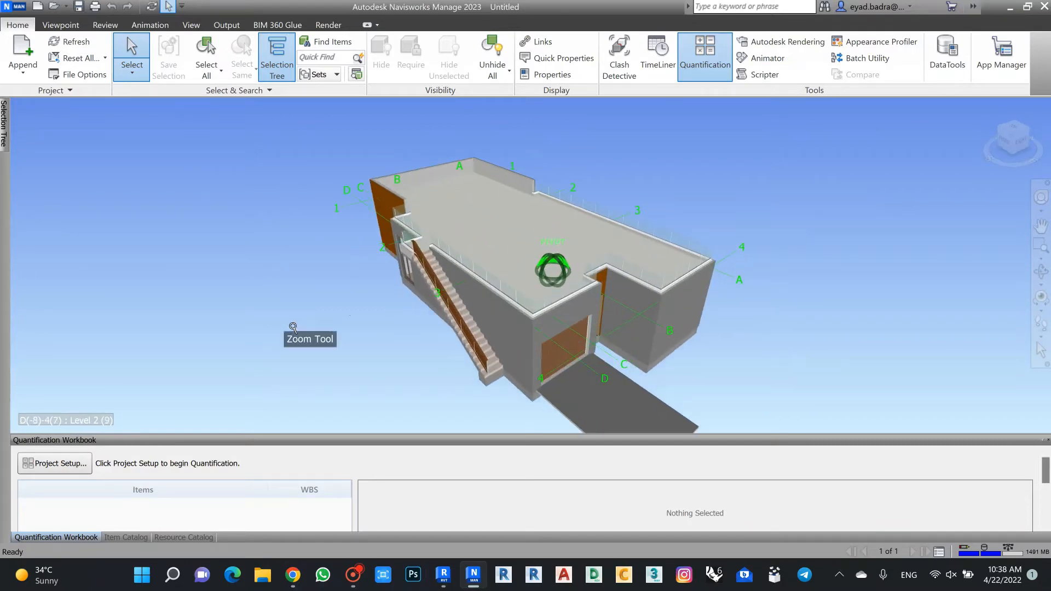
pyautogui.keyDown('shift'); pyautogui.moveTo(293, 327); pyautogui.dragTo(597, 234, button='middle'); pyautogui.keyUp('shift')
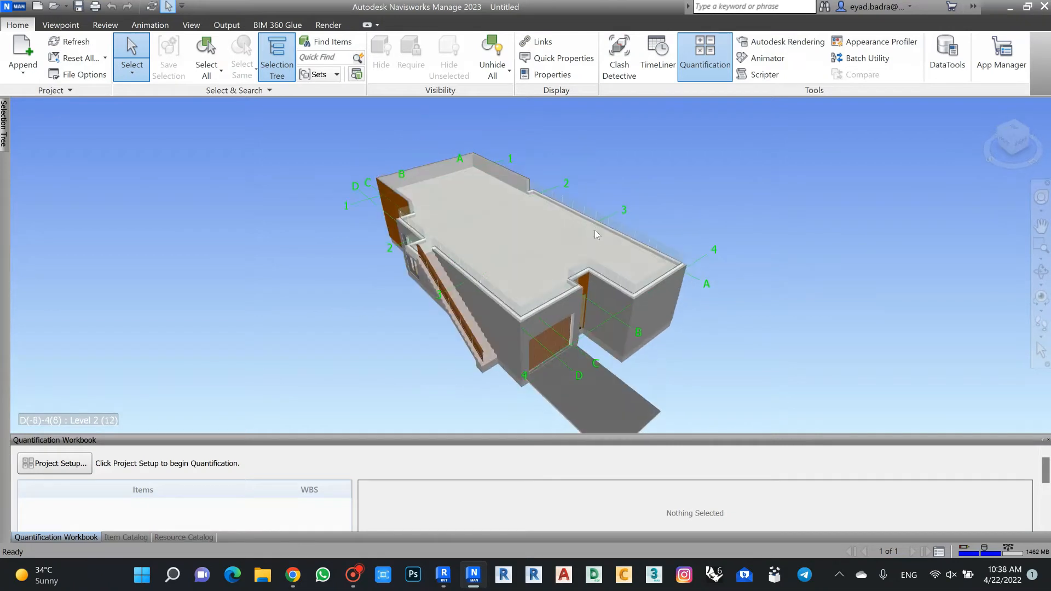
pyautogui.scroll(-2, 596, 235)
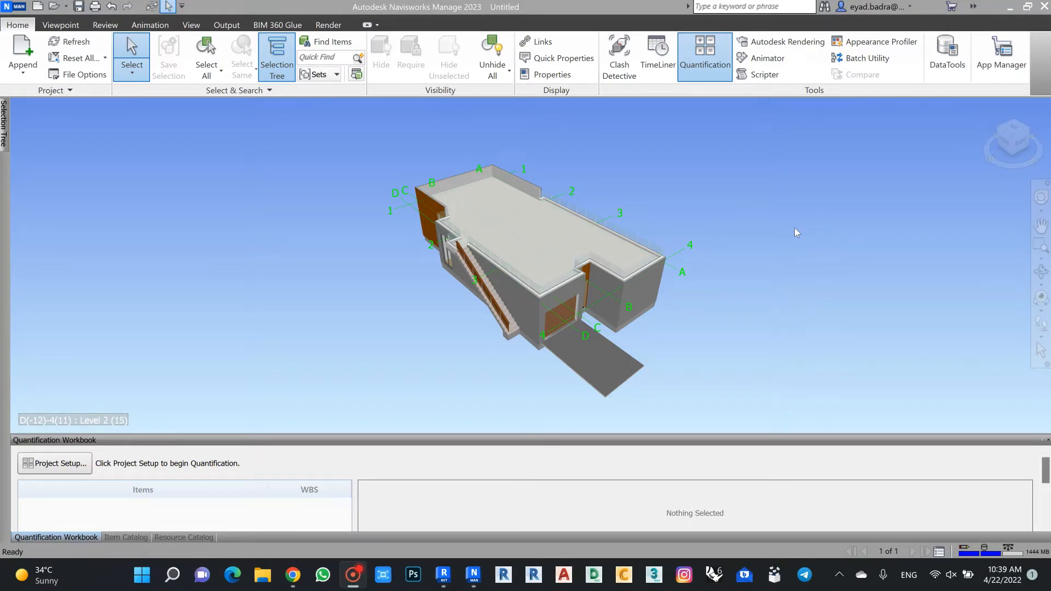
# Show the Selection Tree and expand Project1 - 2023.nwc to list its element categories
pyautogui.click(275, 65)
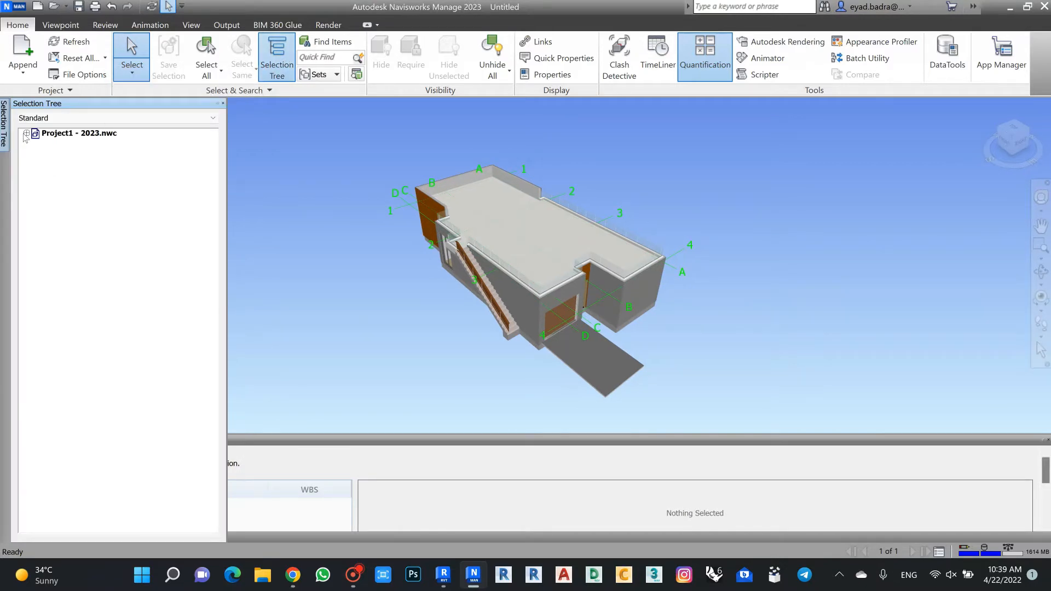
pyautogui.click(26, 133)
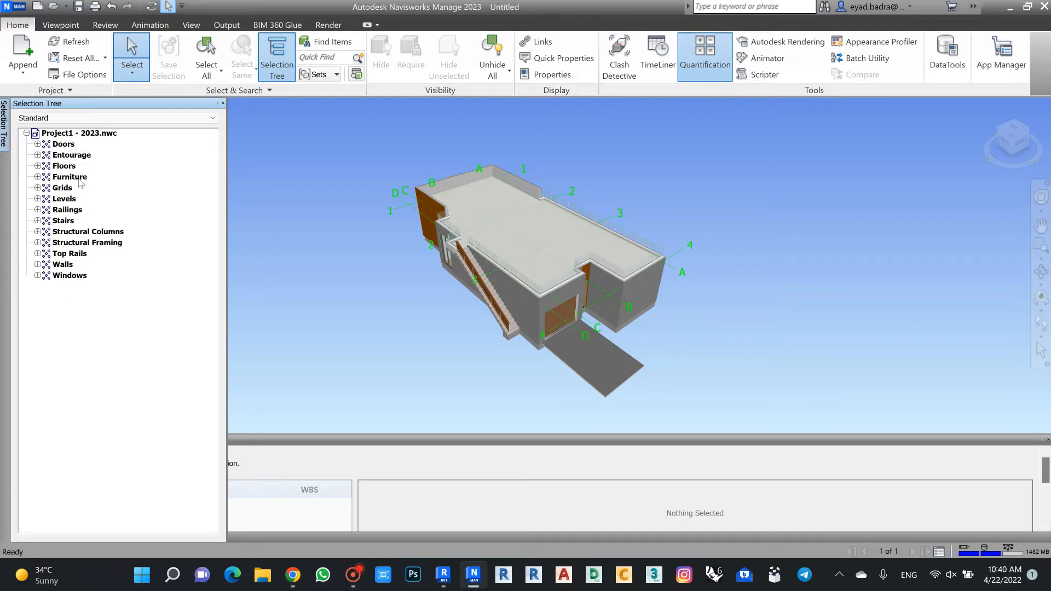
# Examine the Doors, Grids and Levels branches in the Selection Tree, down to the grid bubble type, and collapse the tree
pyautogui.click(38, 144)
pyautogui.click(37, 144)
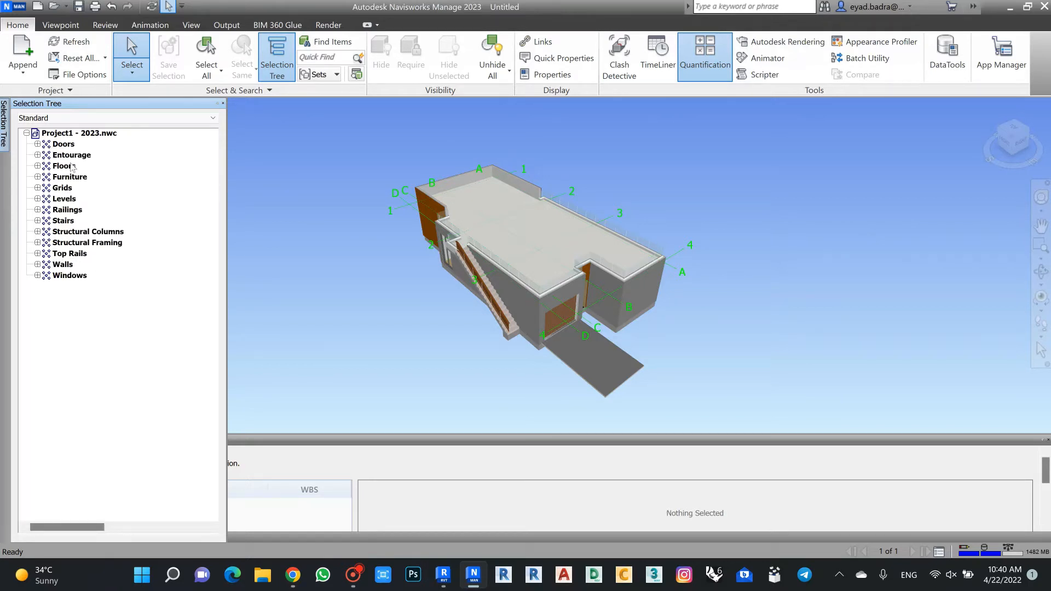
pyautogui.click(37, 187)
pyautogui.click(48, 199)
pyautogui.click(101, 210)
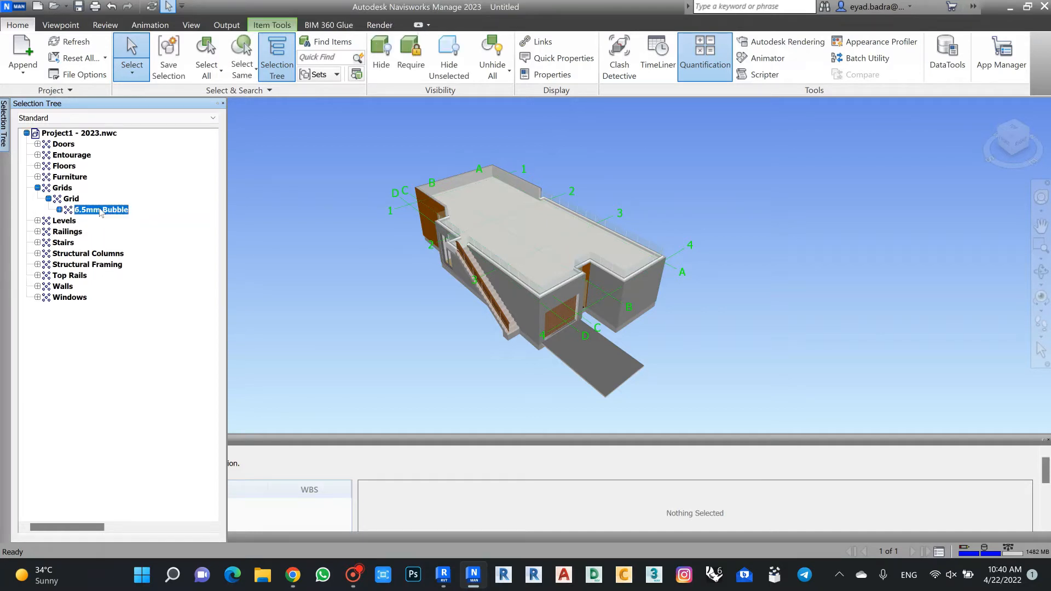
pyautogui.click(62, 188)
pyautogui.click(37, 188)
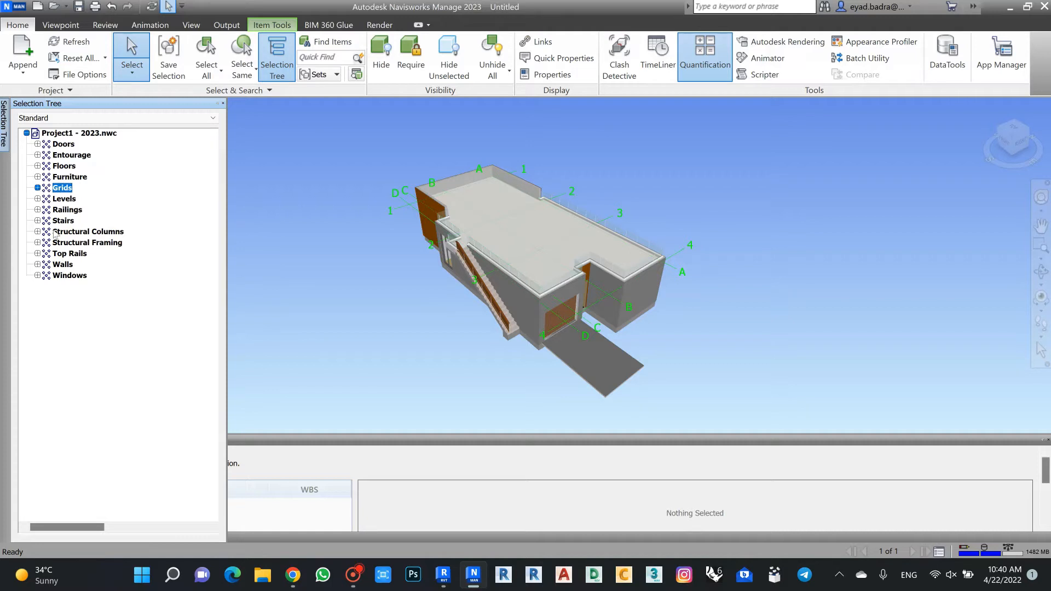
pyautogui.click(38, 198)
pyautogui.click(37, 199)
pyautogui.click(26, 133)
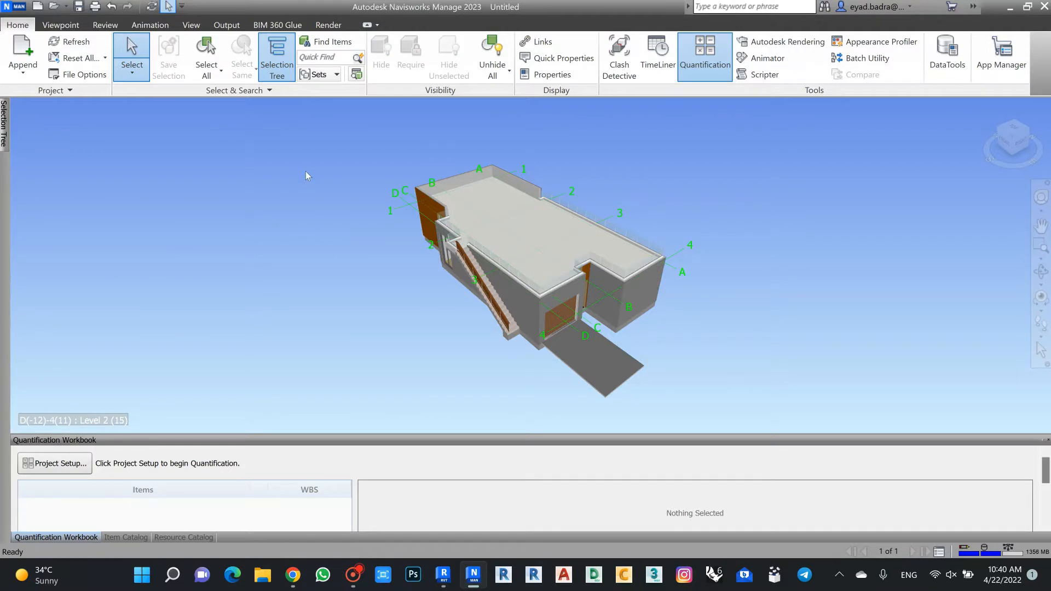
pyautogui.moveTo(359, 241); pyautogui.dragTo(372, 249, button='middle')
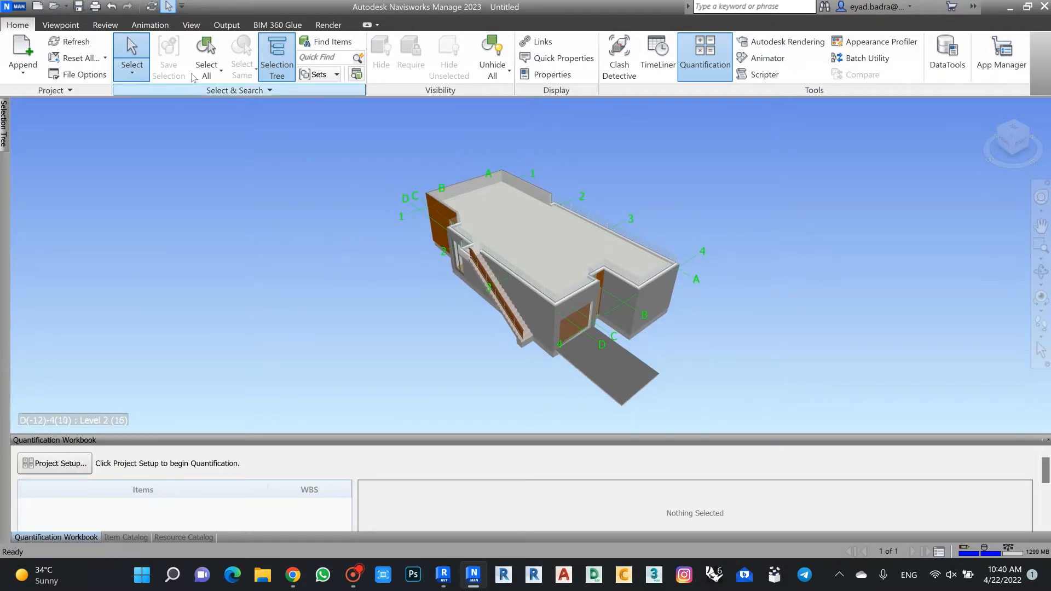
# Try the Full Render mode on the building and return the scene to Shaded
pyautogui.click(81, 29)
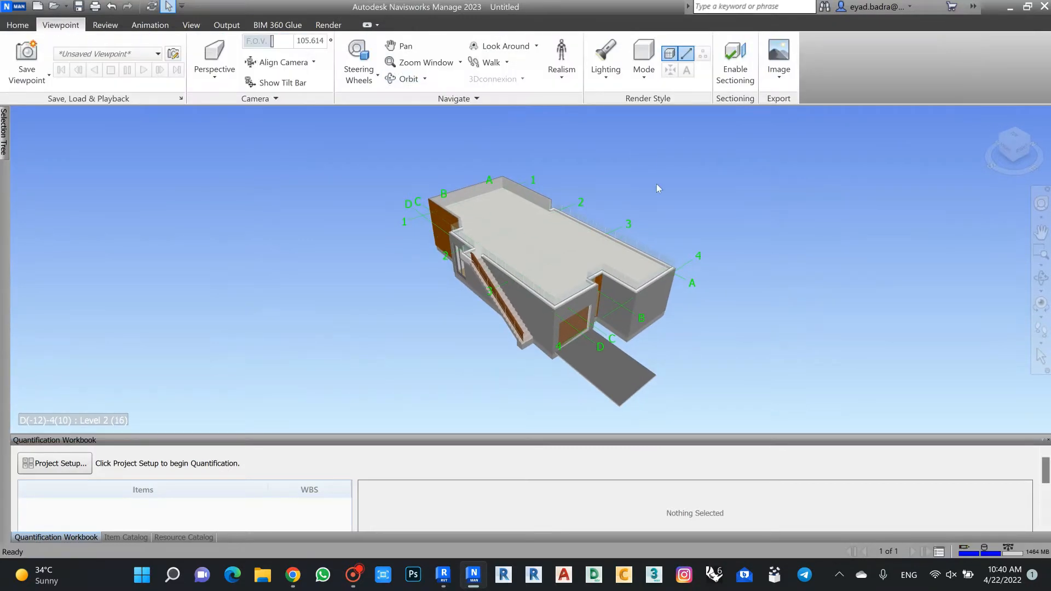
pyautogui.click(644, 70)
pyautogui.click(642, 105)
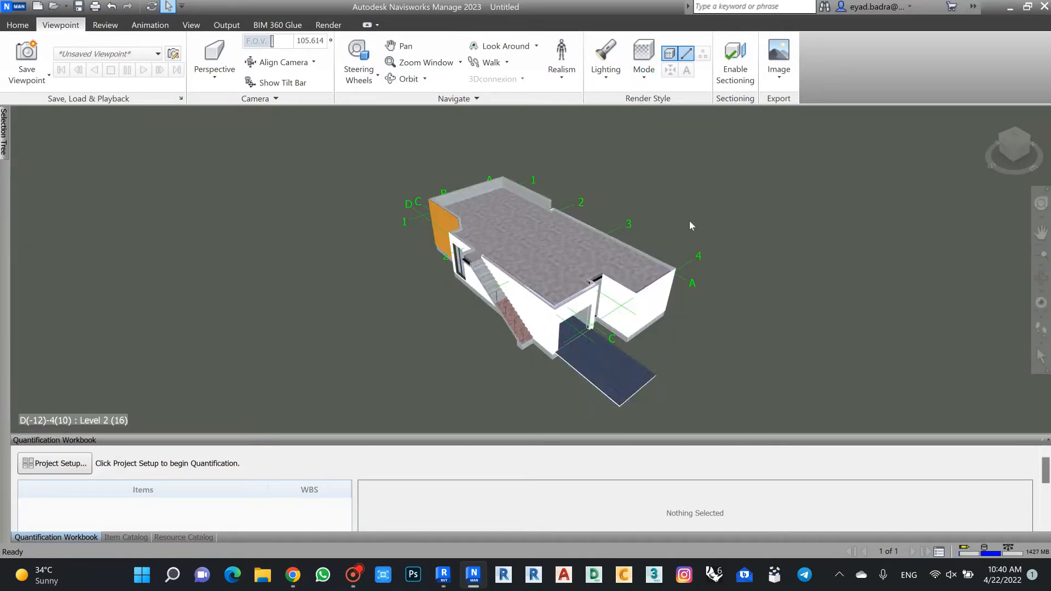
pyautogui.click(644, 60)
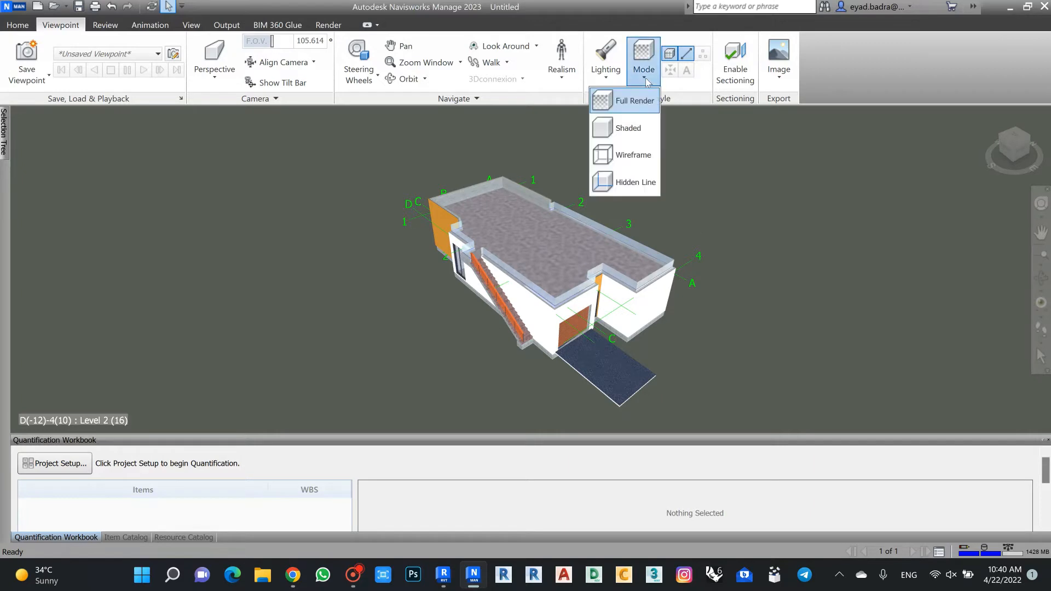
pyautogui.click(654, 164)
pyautogui.moveTo(680, 191); pyautogui.dragTo(694, 186, button='middle')
# Set the scene background to Plain mode with a dark grey color
pyautogui.rightClick(697, 163)
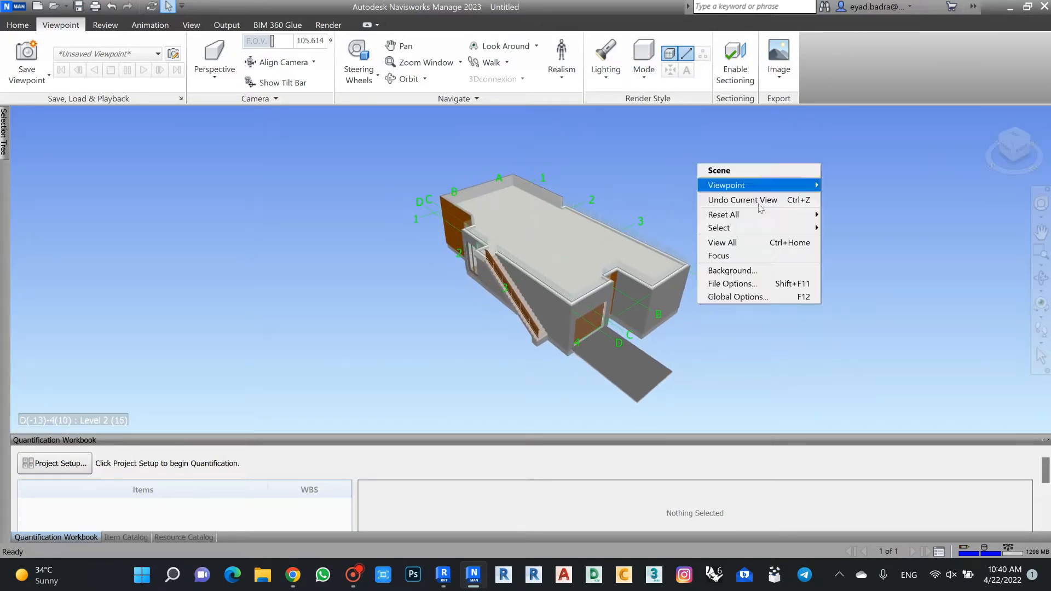
pyautogui.click(748, 269)
pyautogui.click(527, 237)
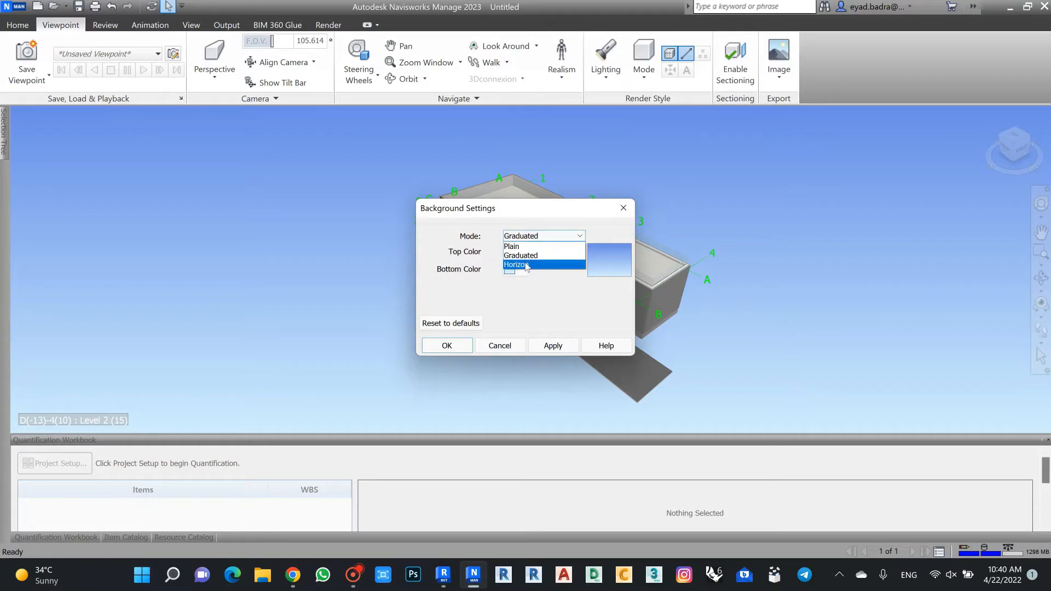
pyautogui.click(544, 244)
pyautogui.click(523, 252)
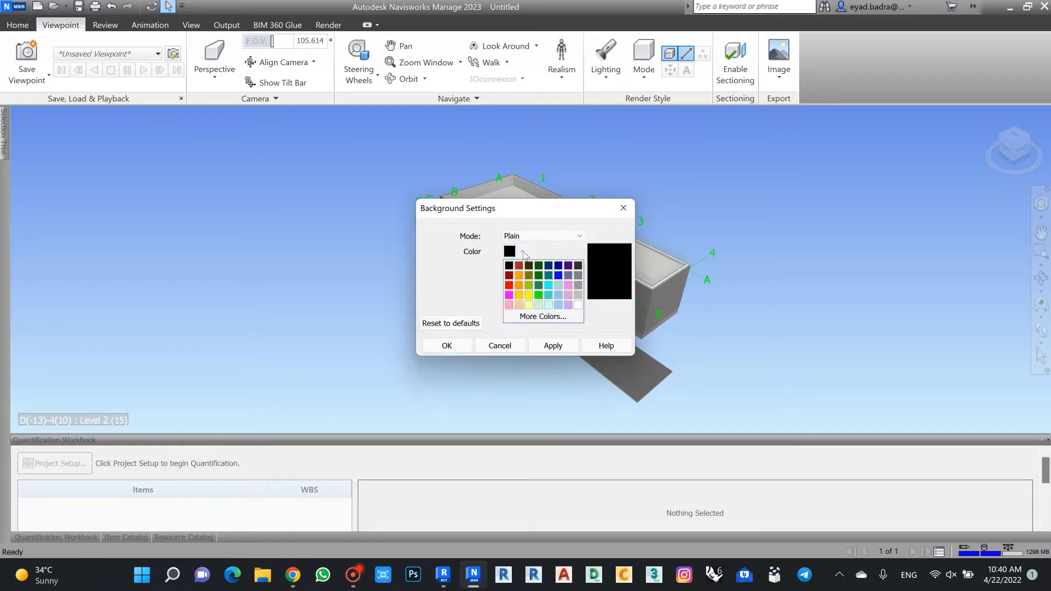
pyautogui.click(572, 267)
pyautogui.click(538, 347)
pyautogui.click(447, 345)
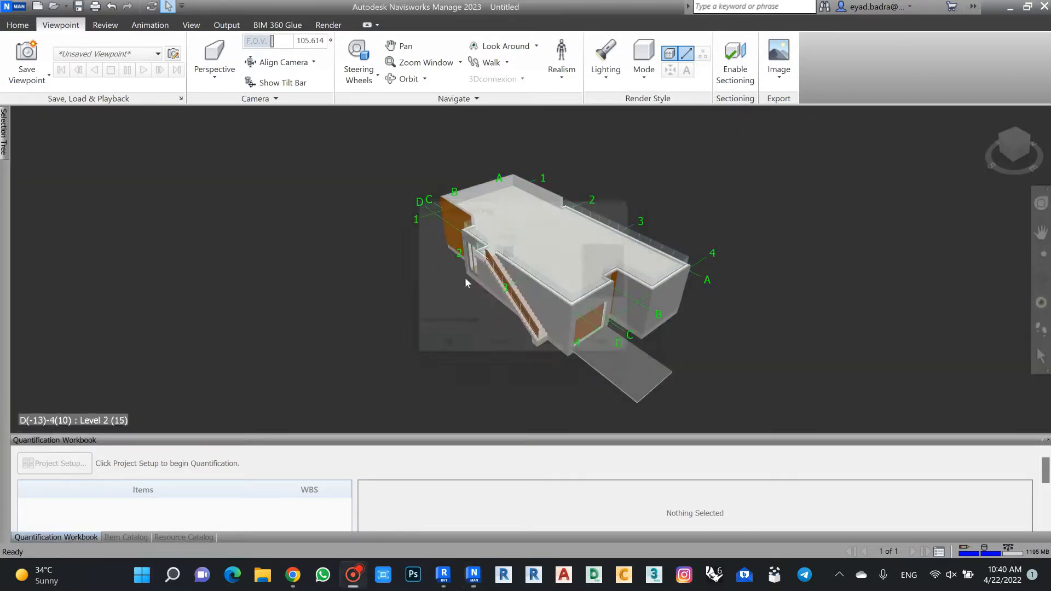
# Turn off the display of the building's grid lines in the scene
pyautogui.keyDown('shift'); pyautogui.moveTo(657, 298); pyautogui.dragTo(717, 298, button='middle'); pyautogui.keyUp('shift')
pyautogui.moveTo(624, 139); pyautogui.dragTo(633, 141, button='middle')
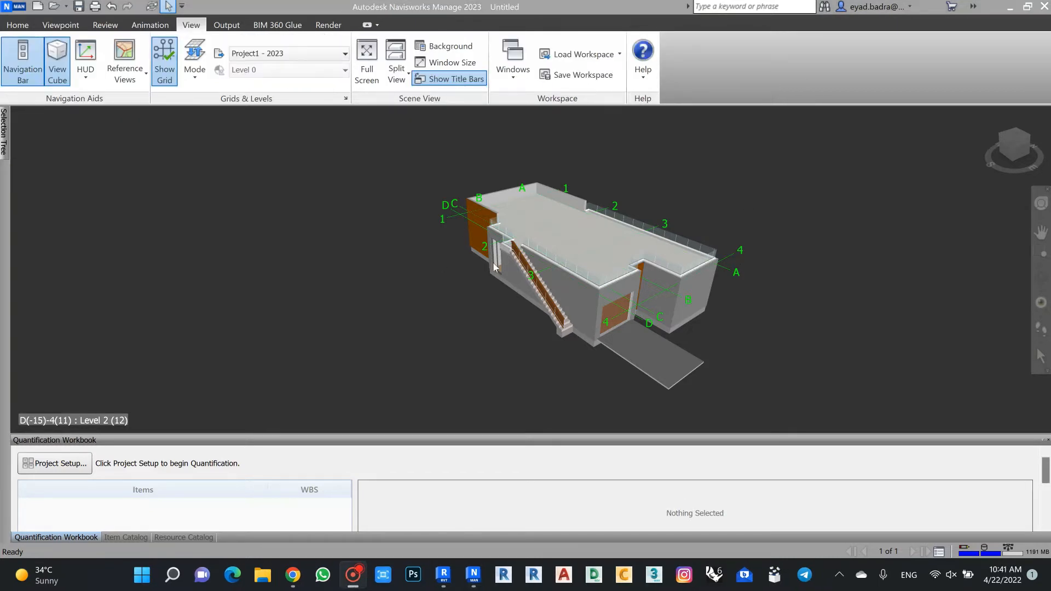
pyautogui.click(164, 68)
pyautogui.click(164, 69)
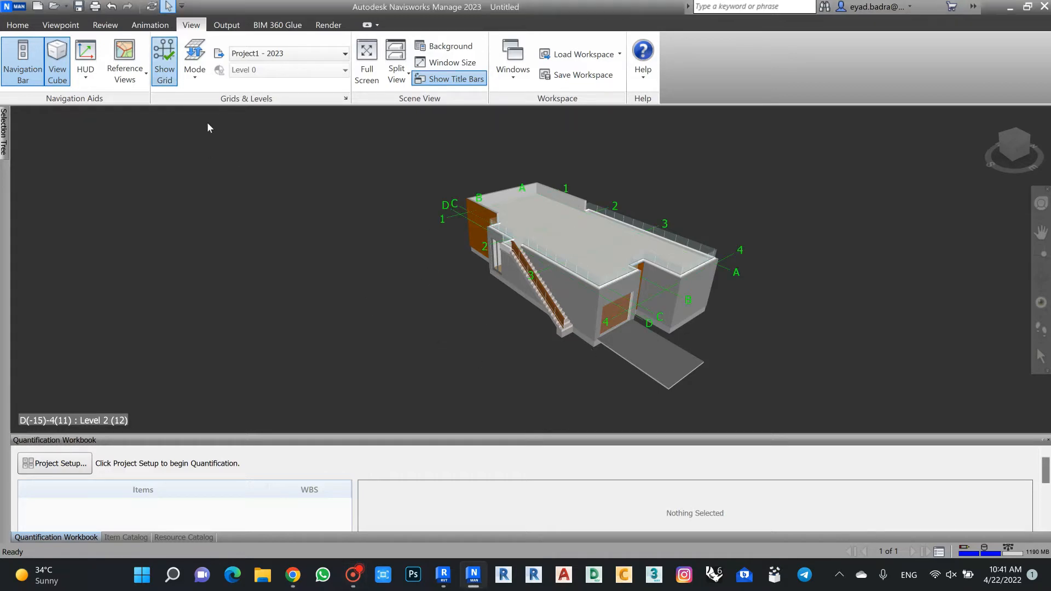
pyautogui.click(164, 68)
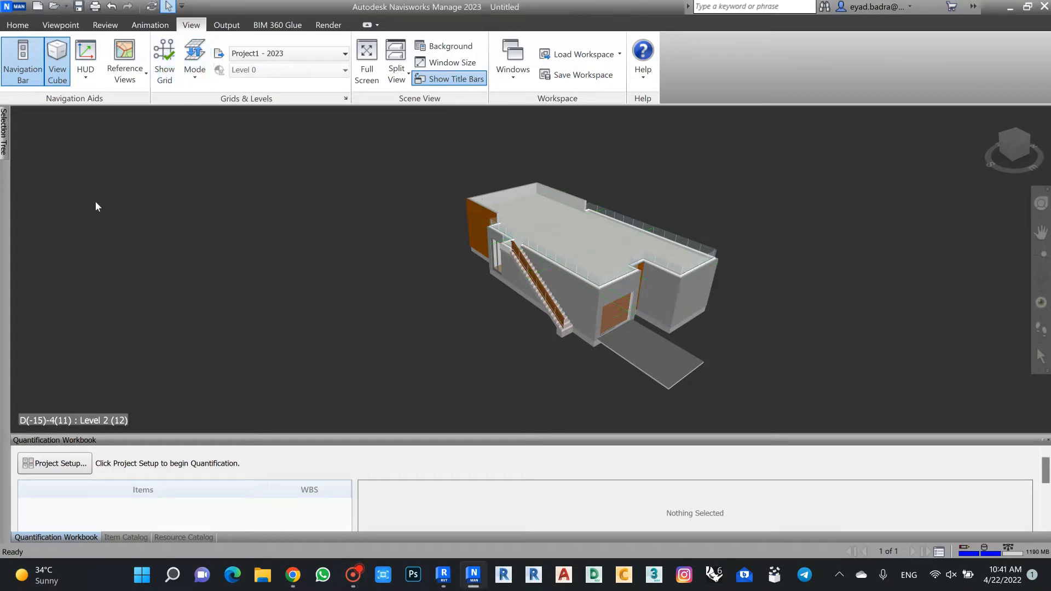
# Enable sectioning and move Plane 1 outward along its normal so the vertical cut shows more of the building
pyautogui.click(106, 25)
pyautogui.click(60, 25)
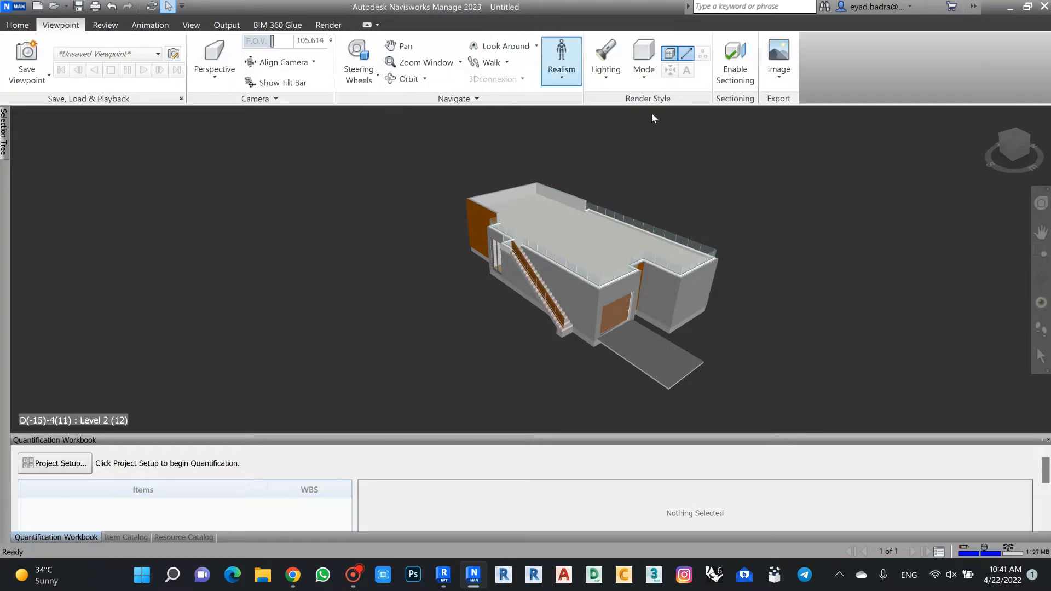
pyautogui.click(735, 60)
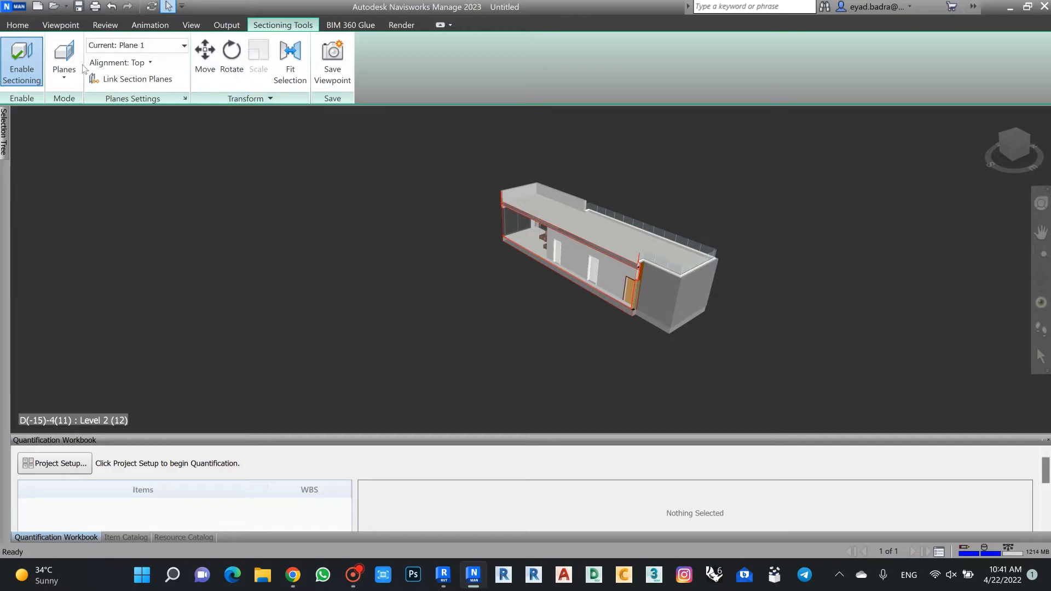
pyautogui.click(65, 75)
pyautogui.click(66, 74)
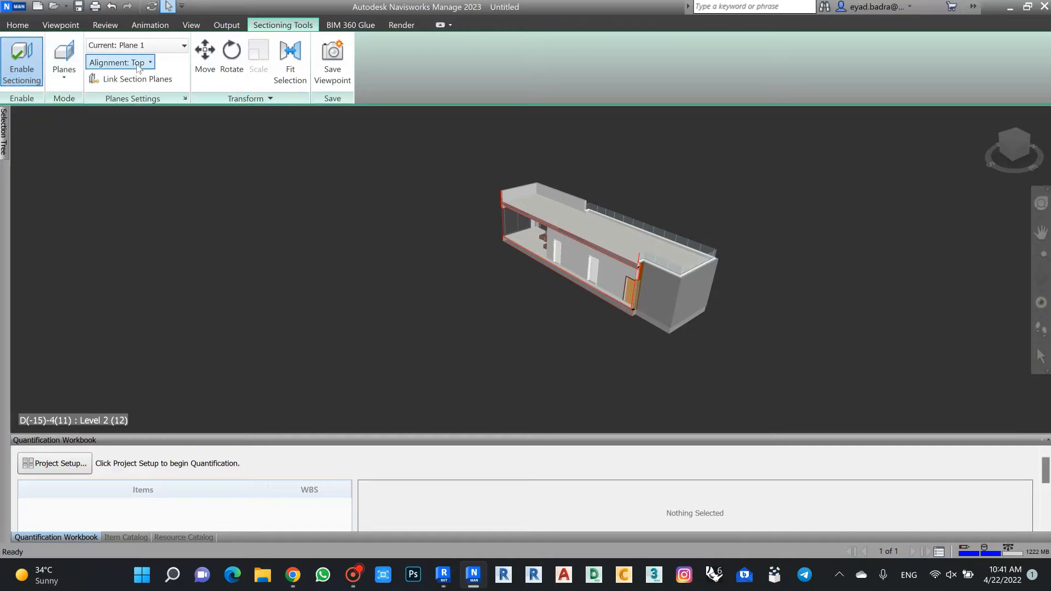
pyautogui.click(146, 47)
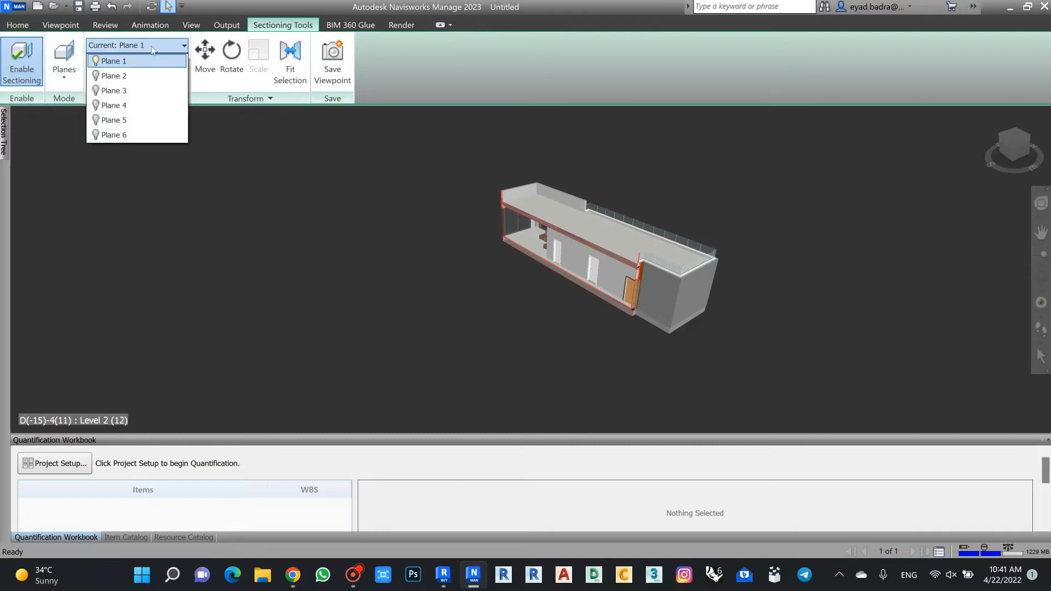
pyautogui.click(152, 51)
pyautogui.click(204, 60)
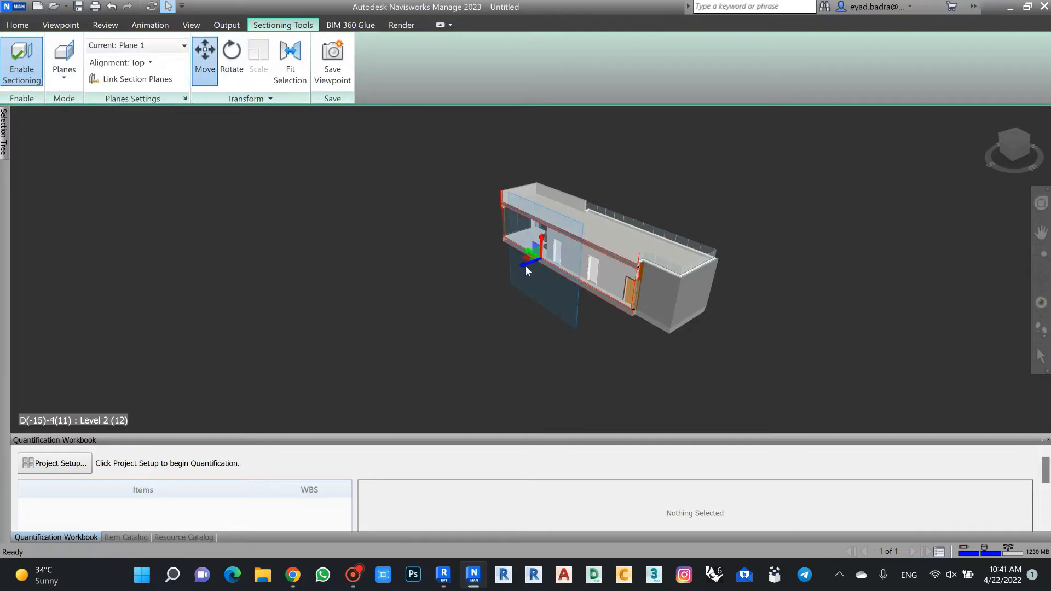
pyautogui.moveTo(526, 271)
pyautogui.mouseDown()
pyautogui.moveTo(438, 296)
pyautogui.moveTo(541, 281)
pyautogui.moveTo(520, 280)
pyautogui.mouseUp()
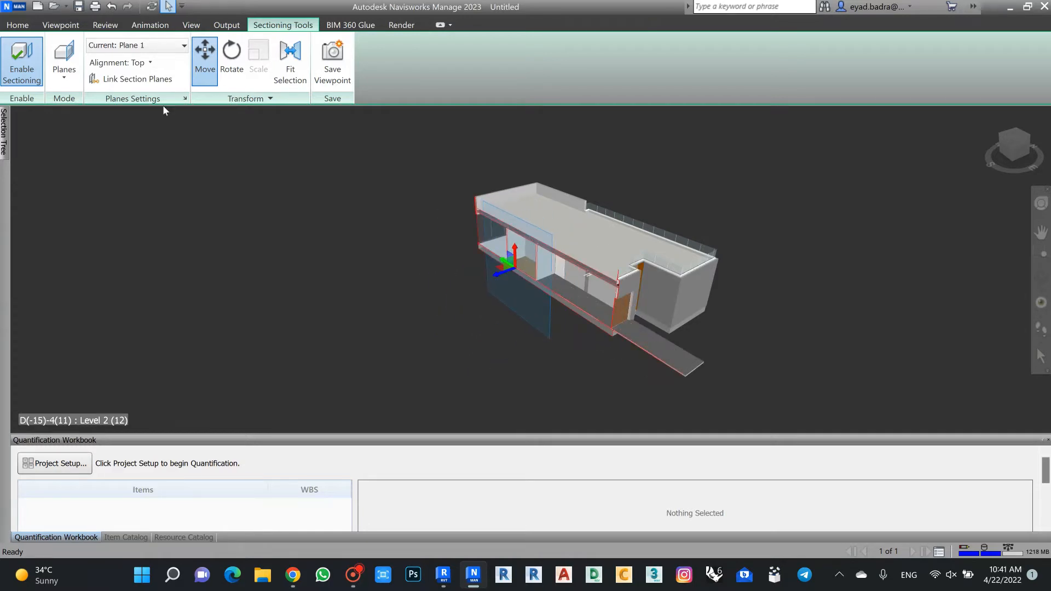
# Align Plane 1 to Top and raise the horizontal cut through the building before turning sectioning off
pyautogui.click(123, 63)
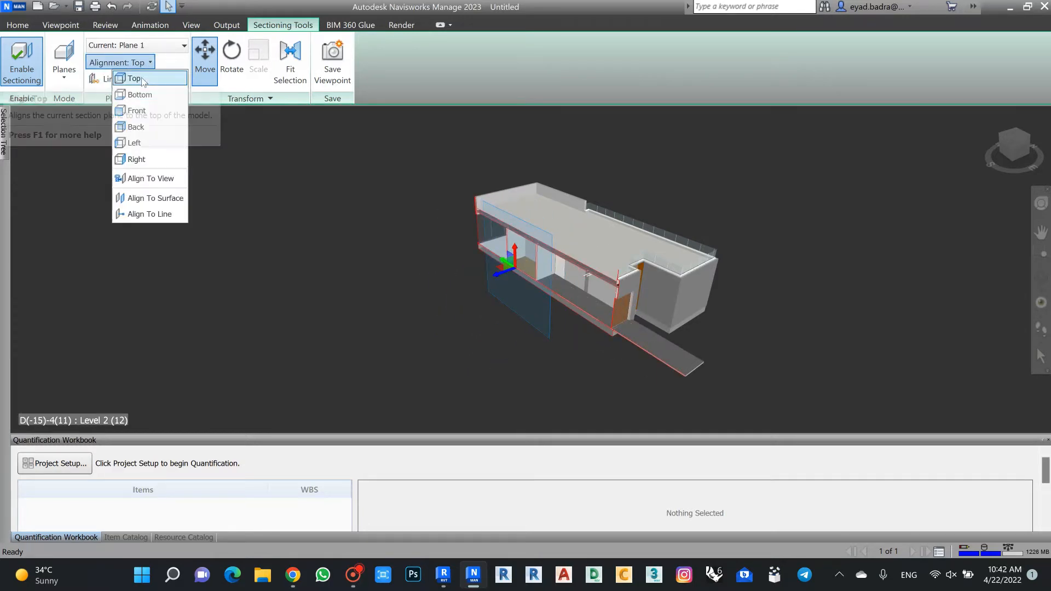
pyautogui.click(142, 79)
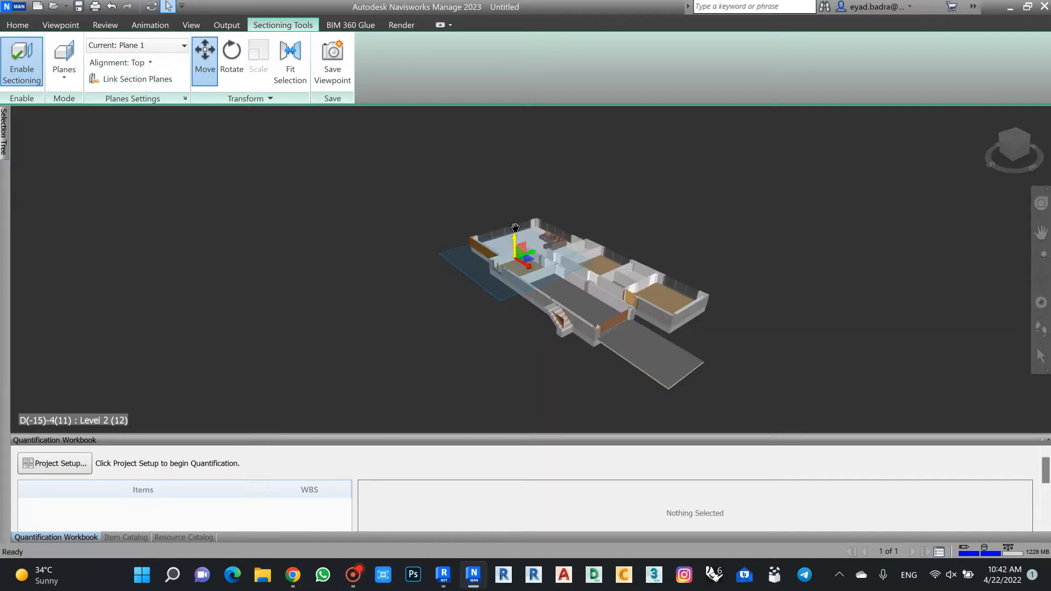
pyautogui.moveTo(515, 227); pyautogui.dragTo(474, 207)
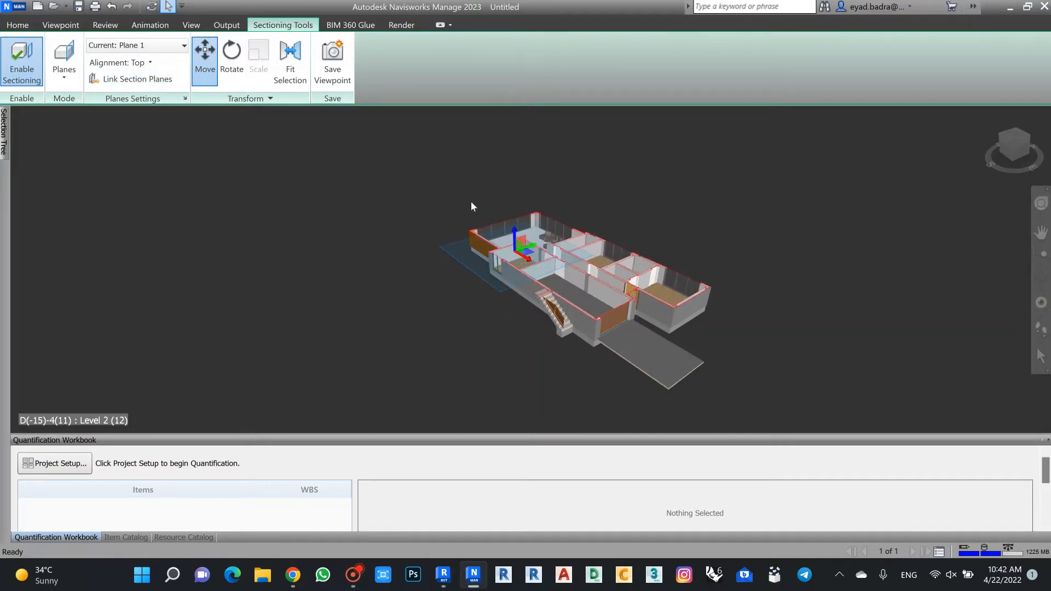
pyautogui.click(33, 69)
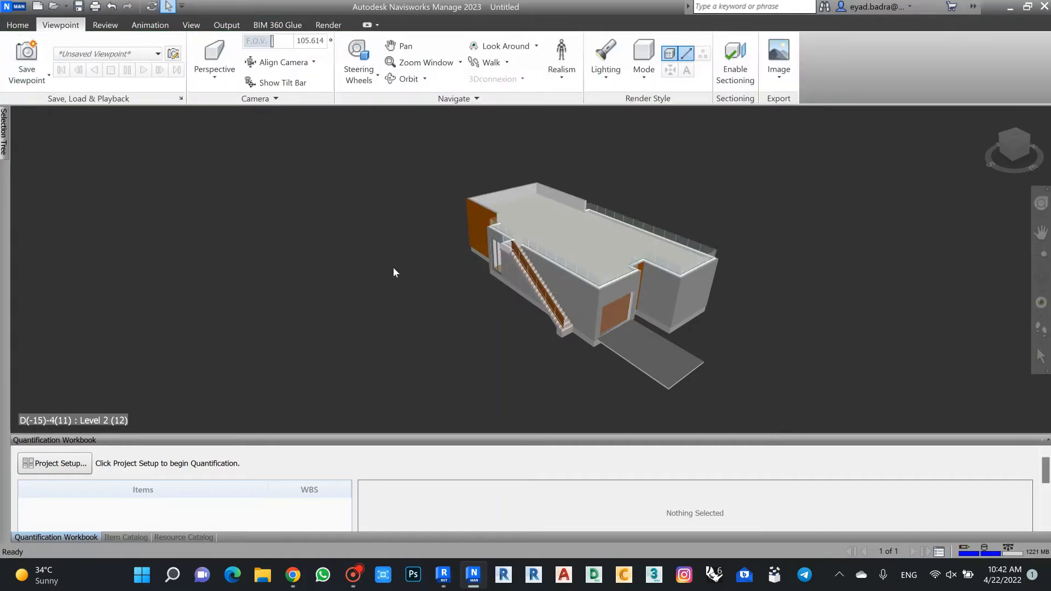
# Enlarge the Quantification Workbook upward to roughly half the window height below the scene view
pyautogui.moveTo(394, 272); pyautogui.dragTo(371, 251, button='middle')
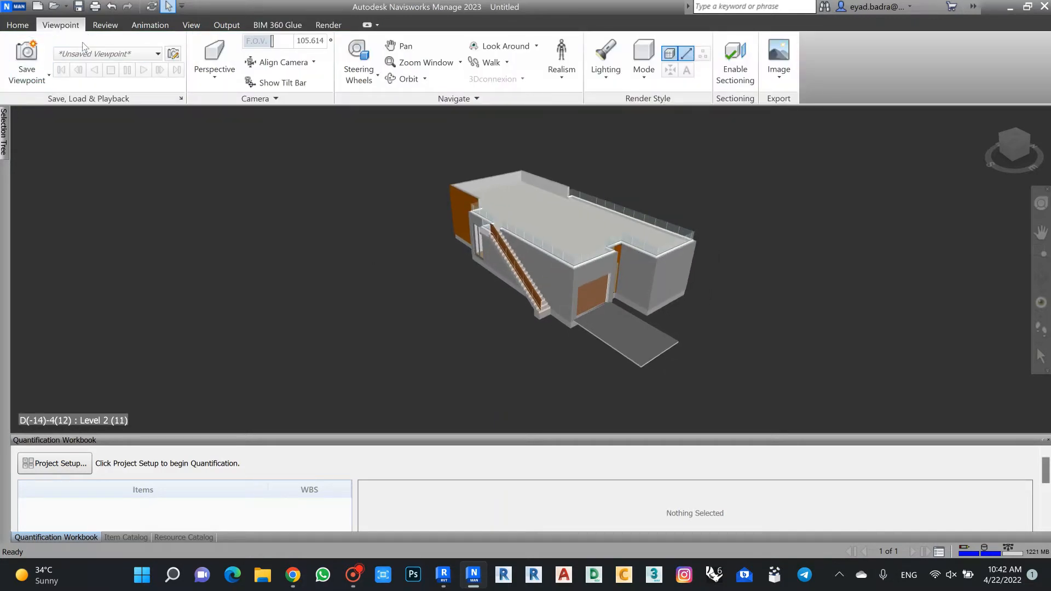
pyautogui.click(32, 28)
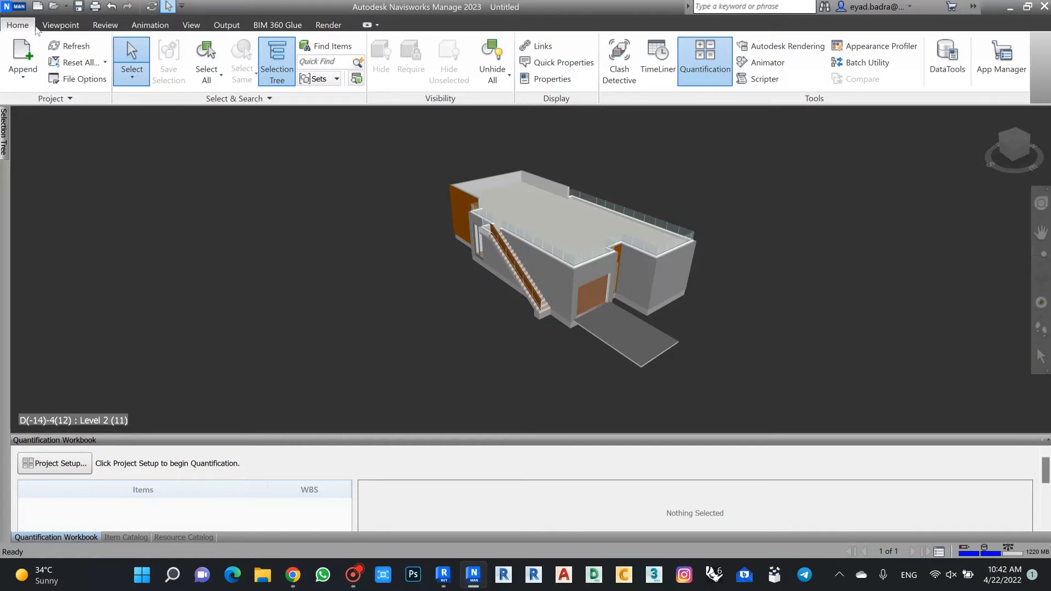
pyautogui.click(381, 435)
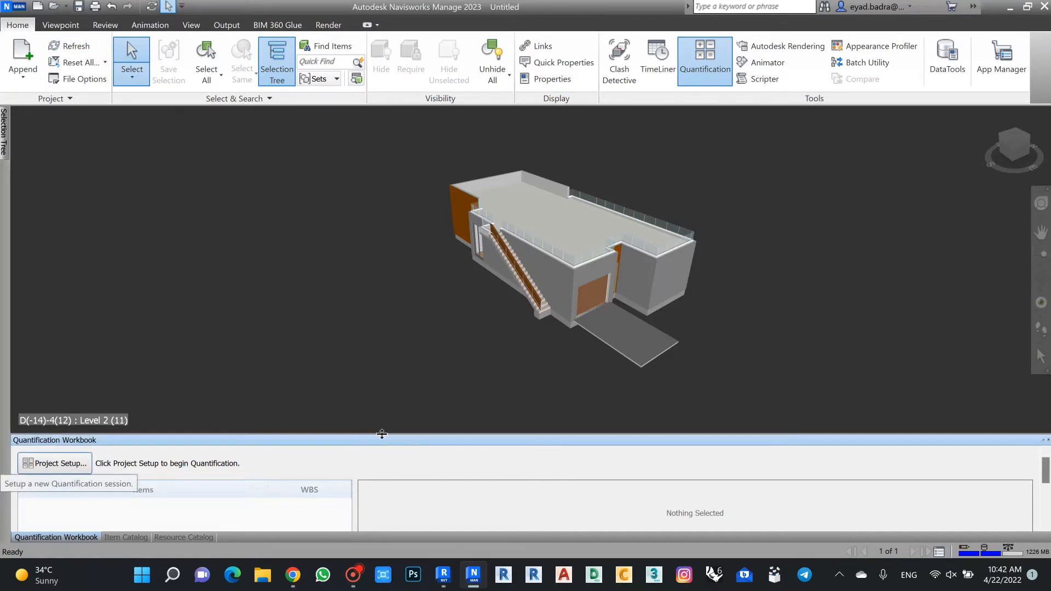
pyautogui.moveTo(382, 434); pyautogui.dragTo(394, 309)
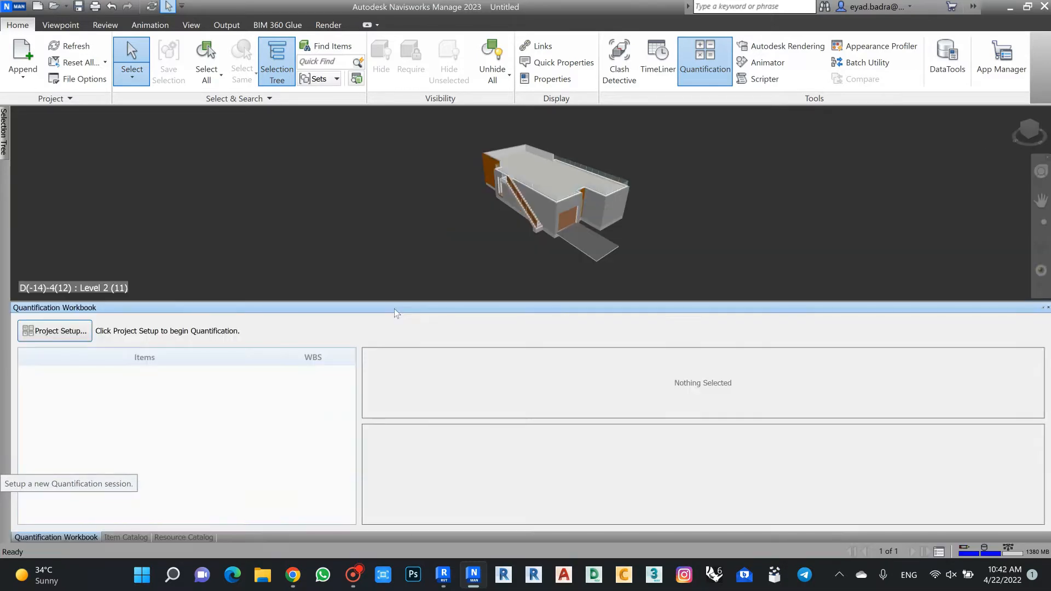
# Hide and redisplay the Quantification windows, and close the floating Sheet Browser
pyautogui.click(707, 69)
pyautogui.click(701, 72)
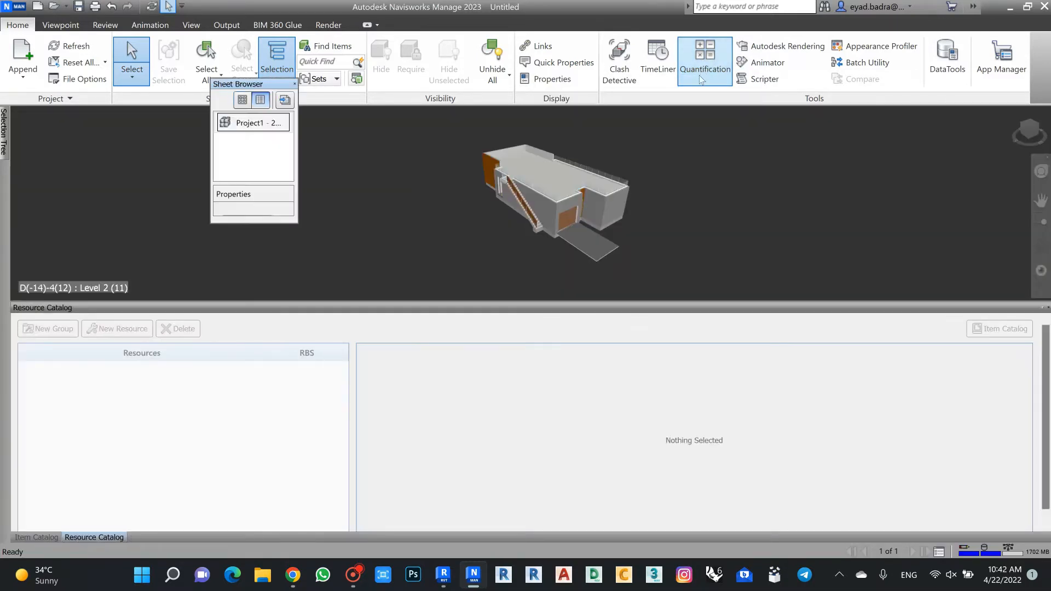
pyautogui.moveTo(236, 85); pyautogui.dragTo(253, 78)
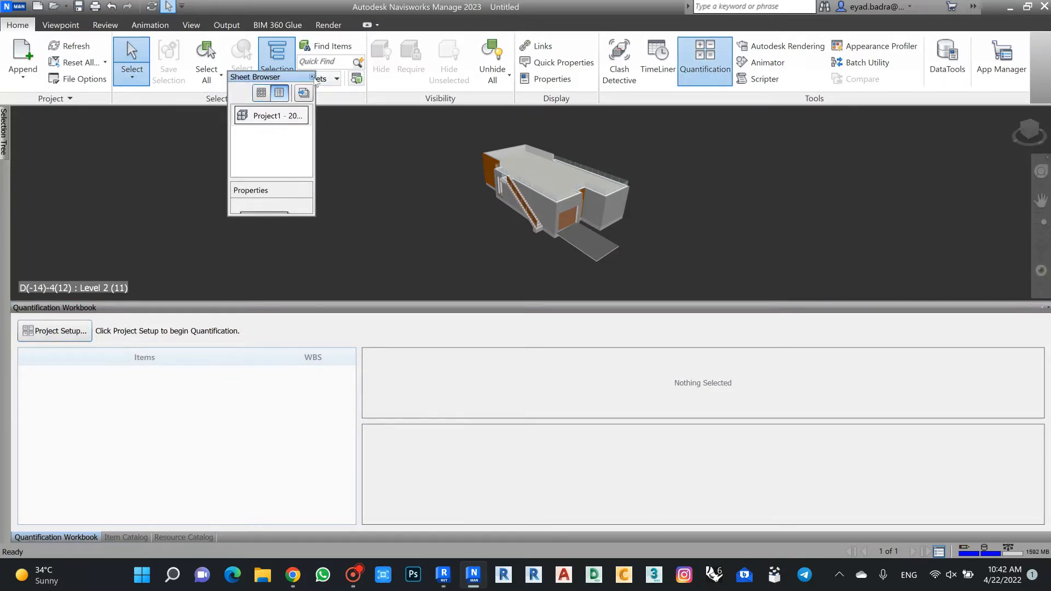
pyautogui.click(312, 77)
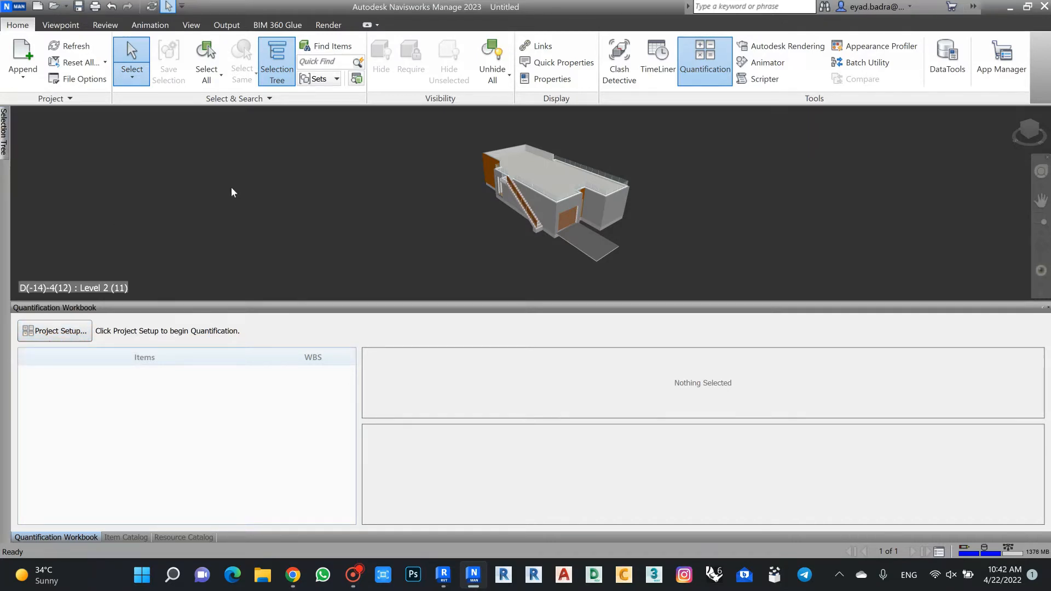
# Start the quantification project setup, postponing the getting started tutorials, and select the listed Uniformat catalog
pyautogui.click(49, 334)
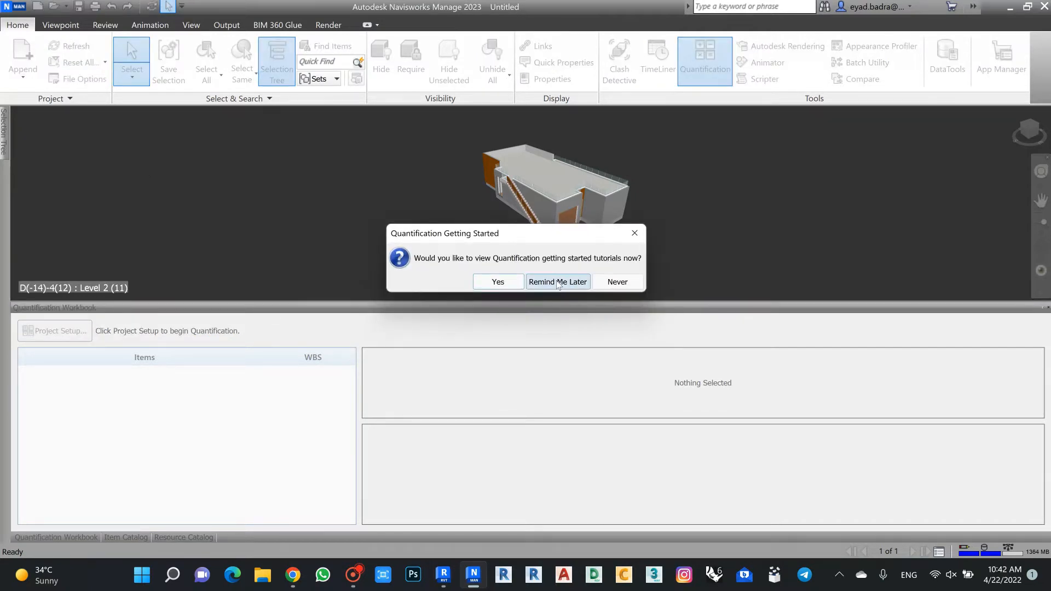
pyautogui.click(564, 301)
pyautogui.moveTo(446, 153); pyautogui.dragTo(422, 121)
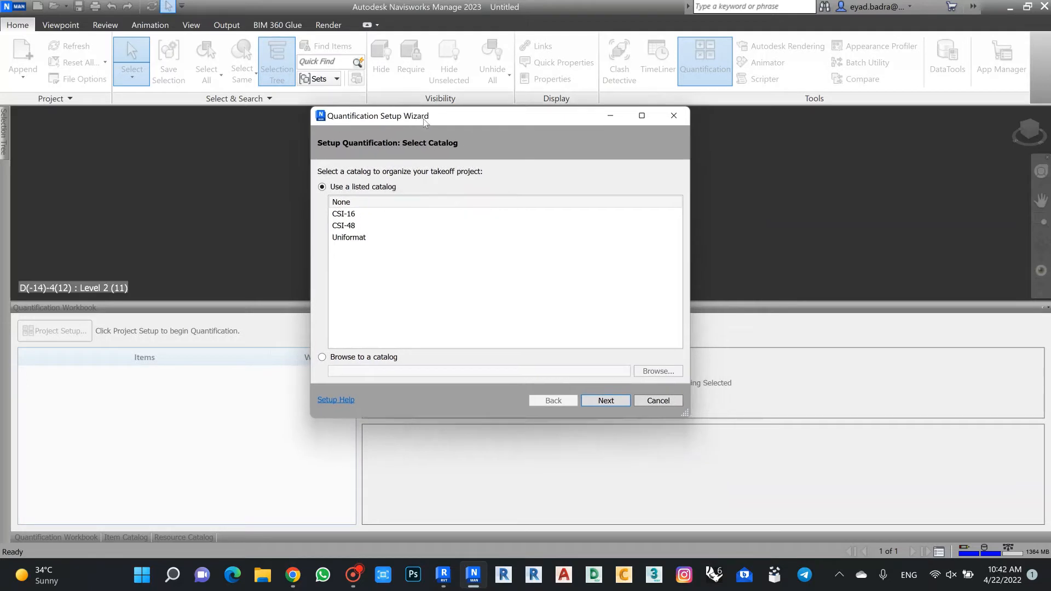
pyautogui.click(351, 239)
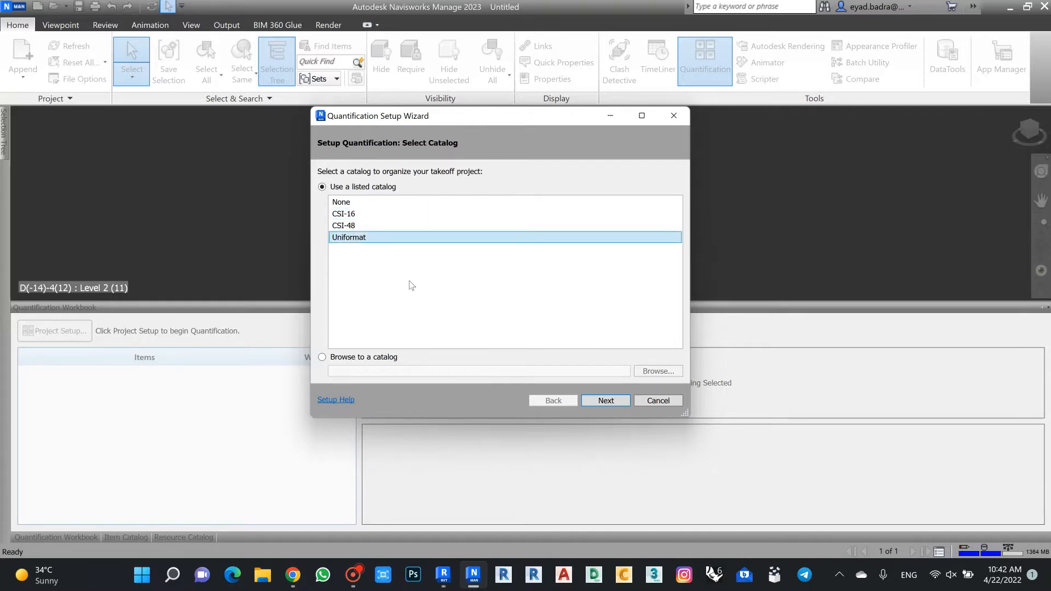
# Select the listed CSI-48 catalog for organizing the takeoff project
pyautogui.press('Up')
pyautogui.press('Up')
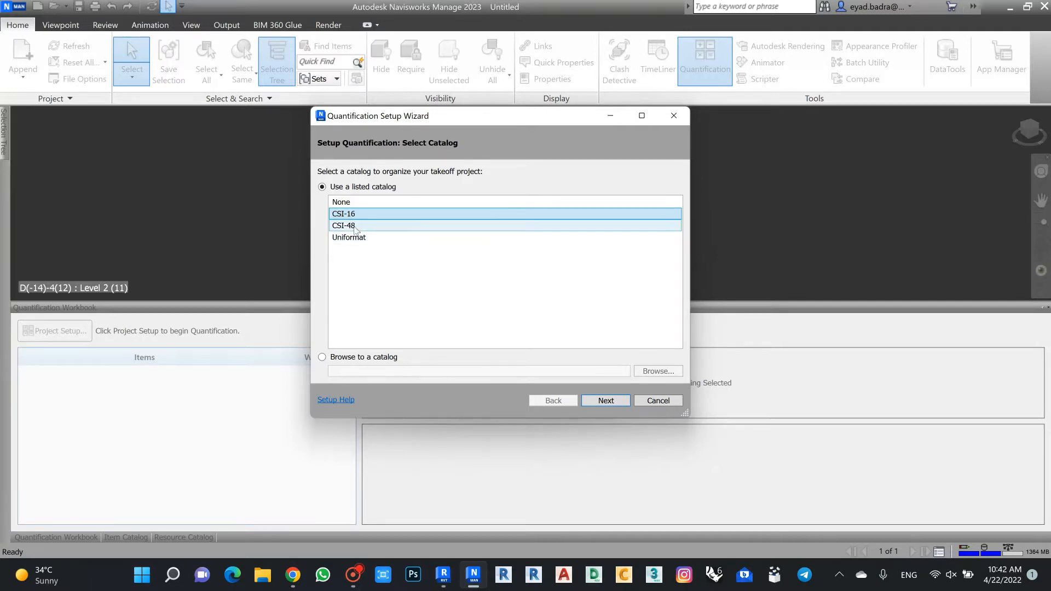
pyautogui.click(402, 229)
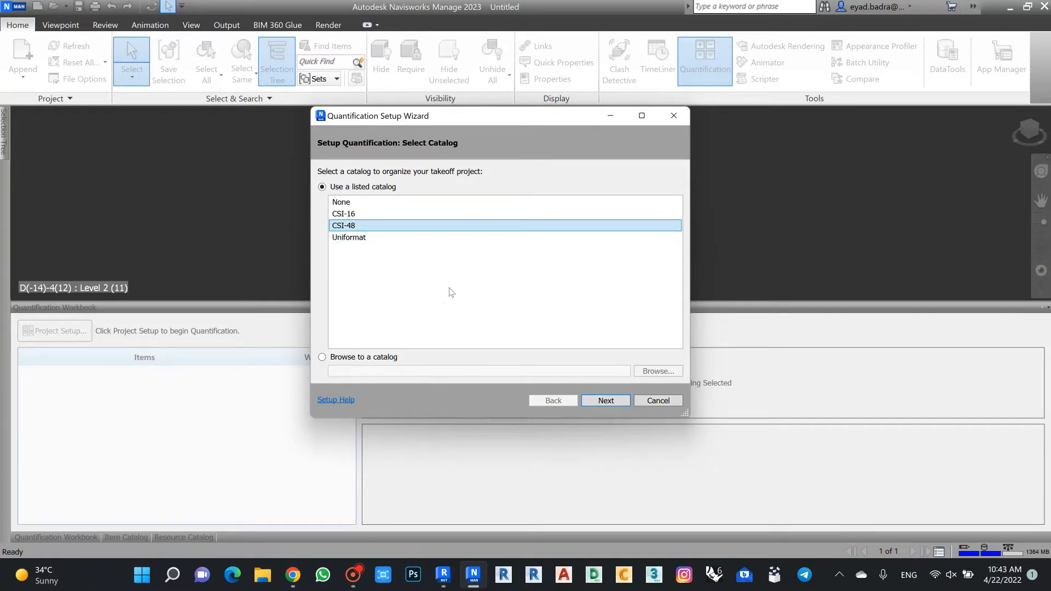
# Switch to Revit and view the Uniformat classification list through the project's Assembly Code settings
pyautogui.click(444, 575)
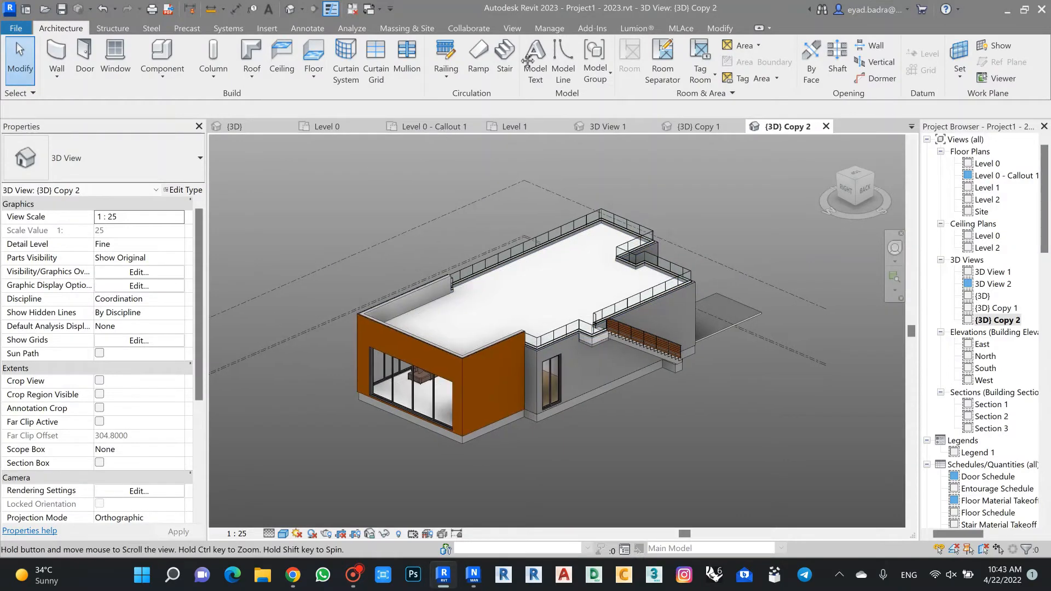
pyautogui.click(394, 29)
pyautogui.click(680, 28)
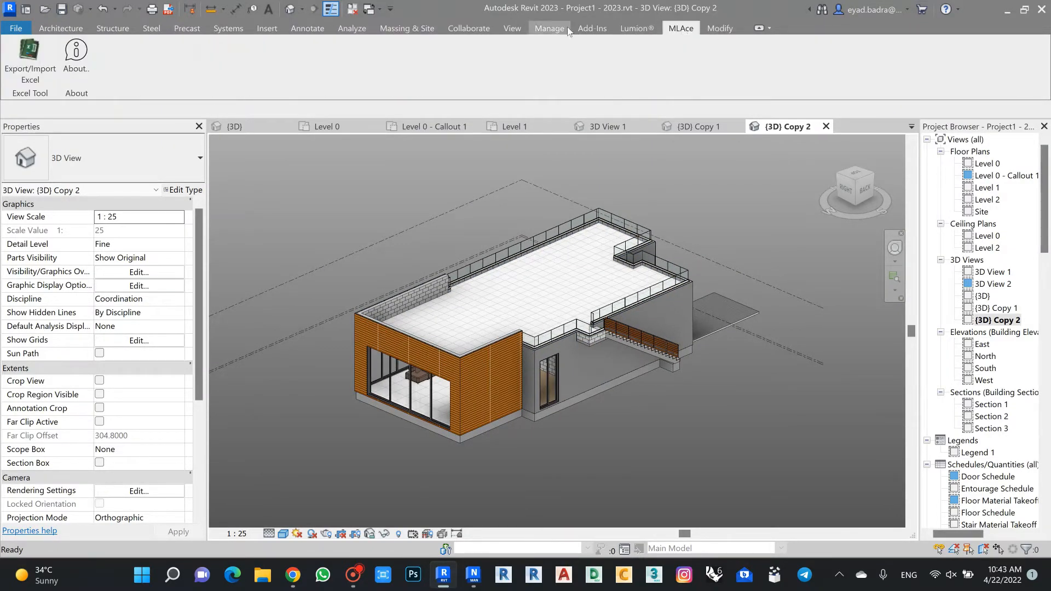
pyautogui.click(554, 30)
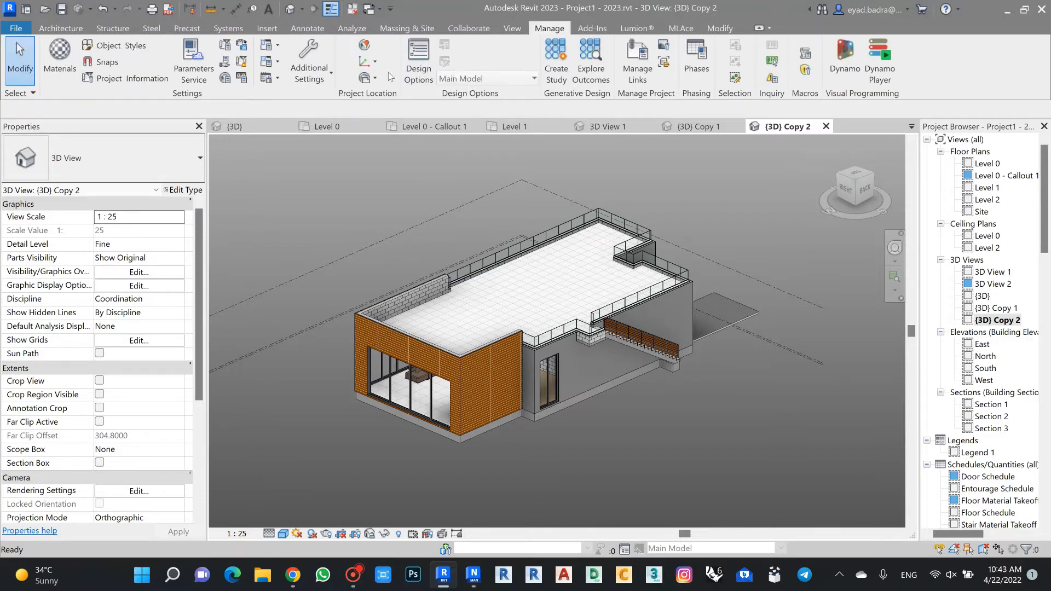
pyautogui.click(310, 69)
pyautogui.click(265, 441)
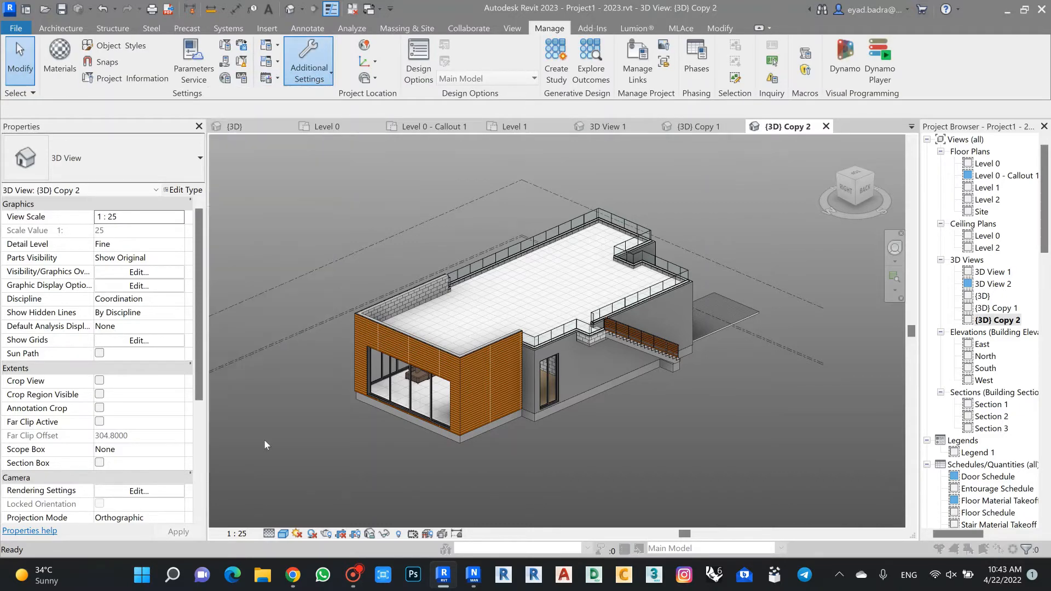
pyautogui.click(609, 305)
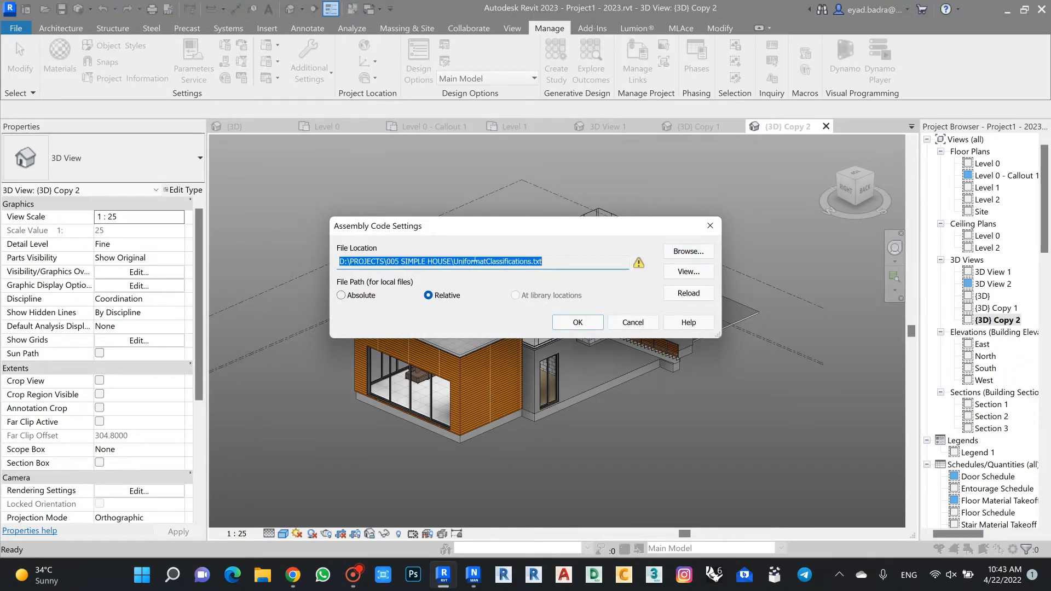
pyautogui.click(687, 272)
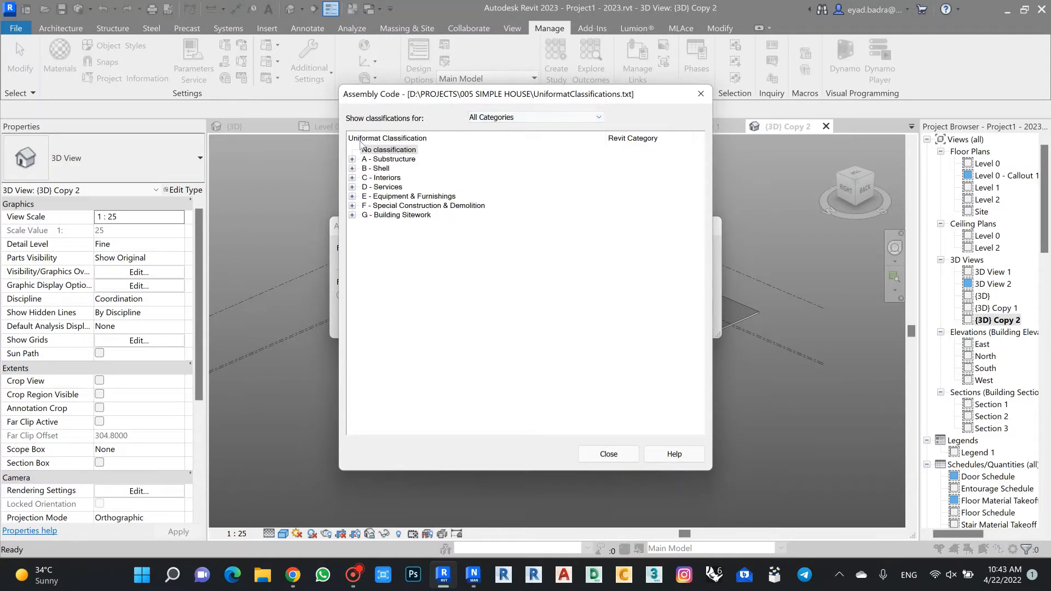
# Switch back to Navisworks and reselect the CSI-48 catalog after trying Uniformat
pyautogui.click(473, 575)
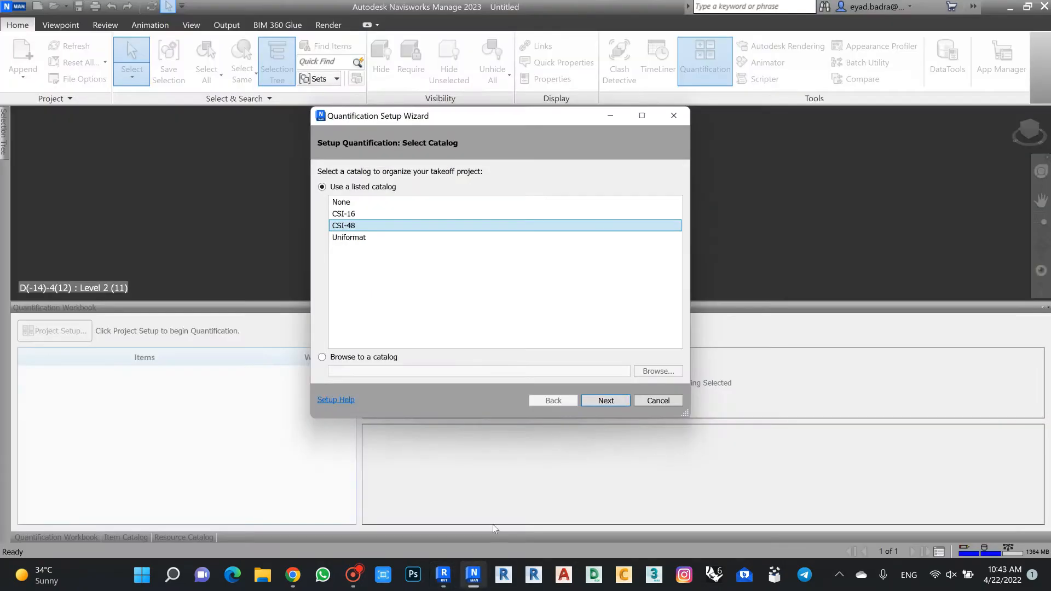
pyautogui.click(344, 238)
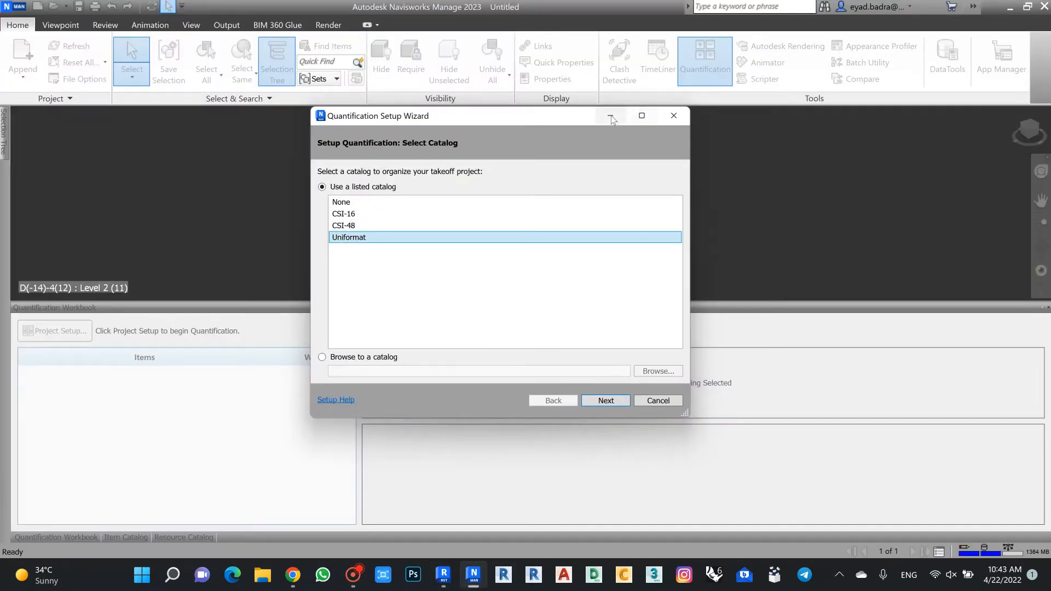
pyautogui.click(355, 226)
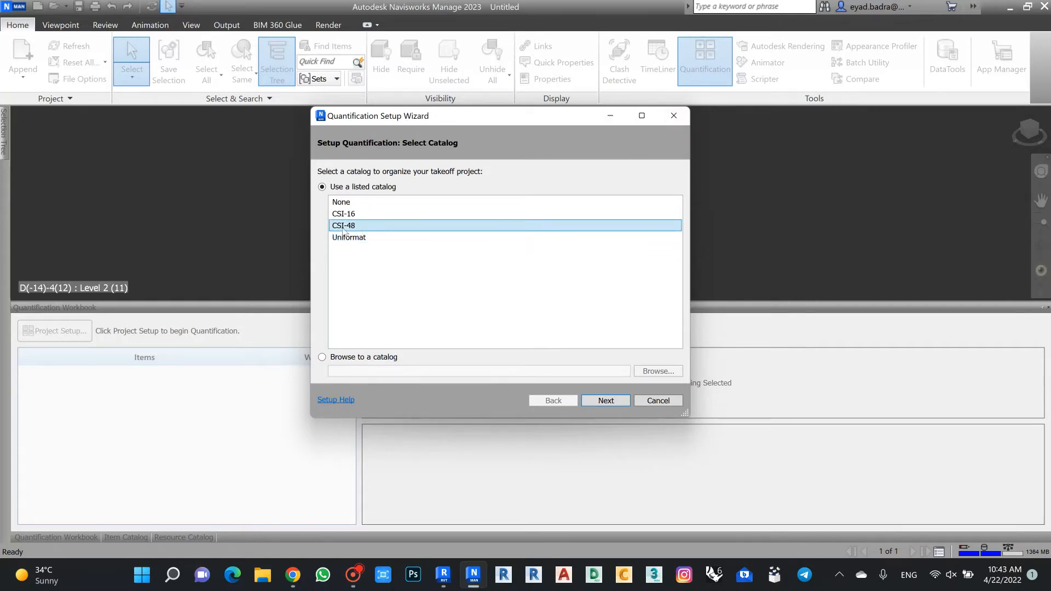
# Minimize the quantification setup wizard and close the Assembly Code list and its settings in Revit
pyautogui.click(613, 115)
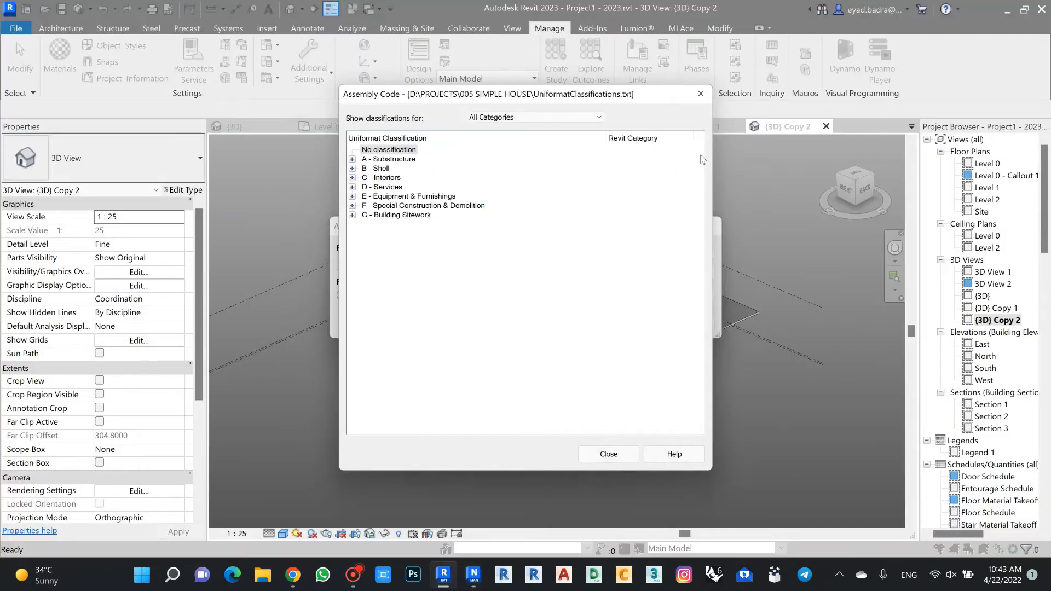
pyautogui.click(701, 95)
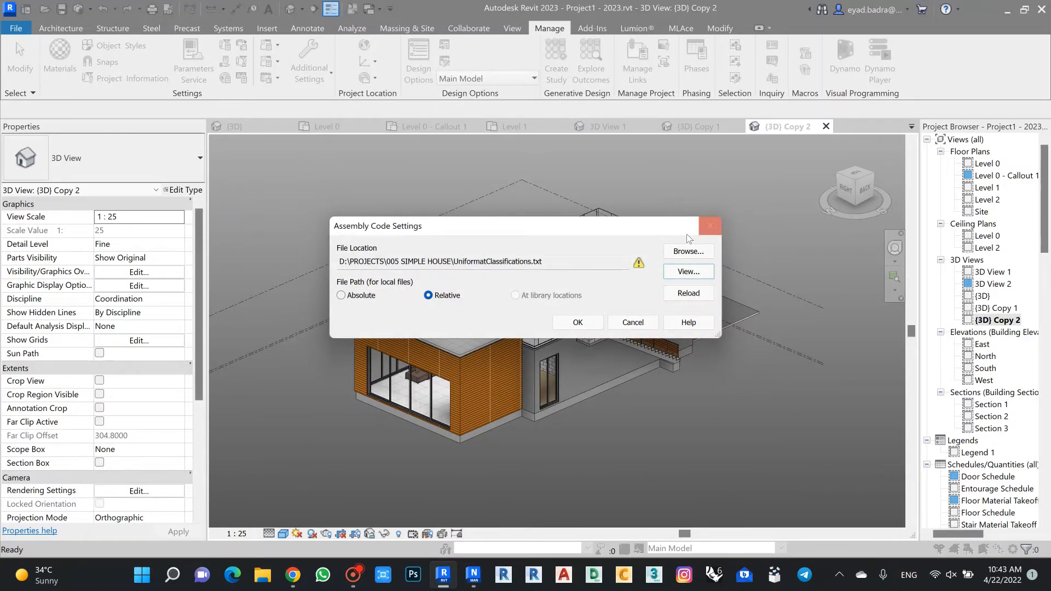
pyautogui.click(709, 226)
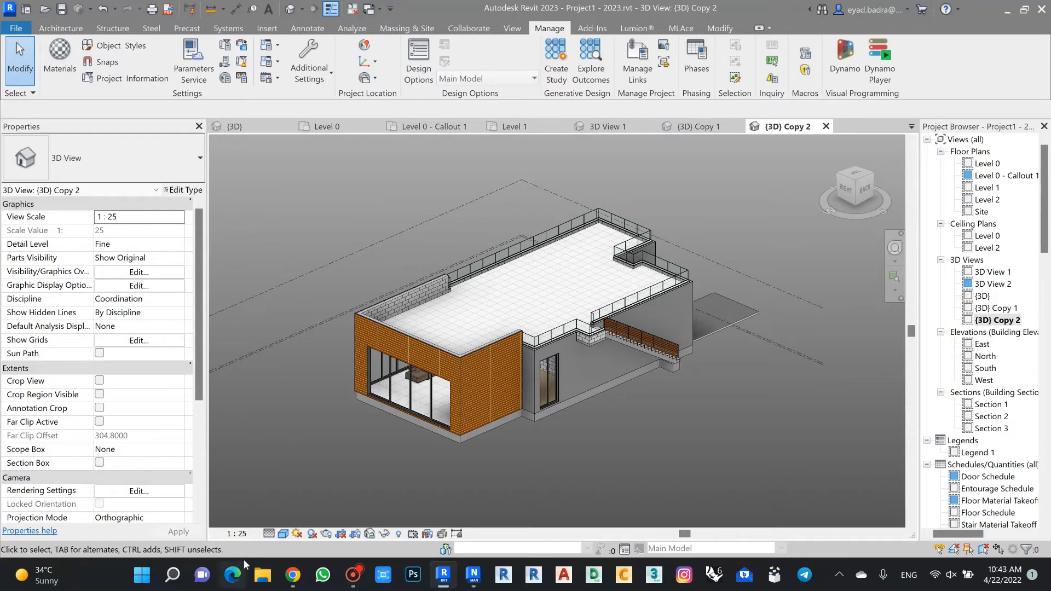
# Open Masterformat.xlsx from the MASTE FORMAT folder inside BOOKS and maximize the Excel window
pyautogui.click(263, 575)
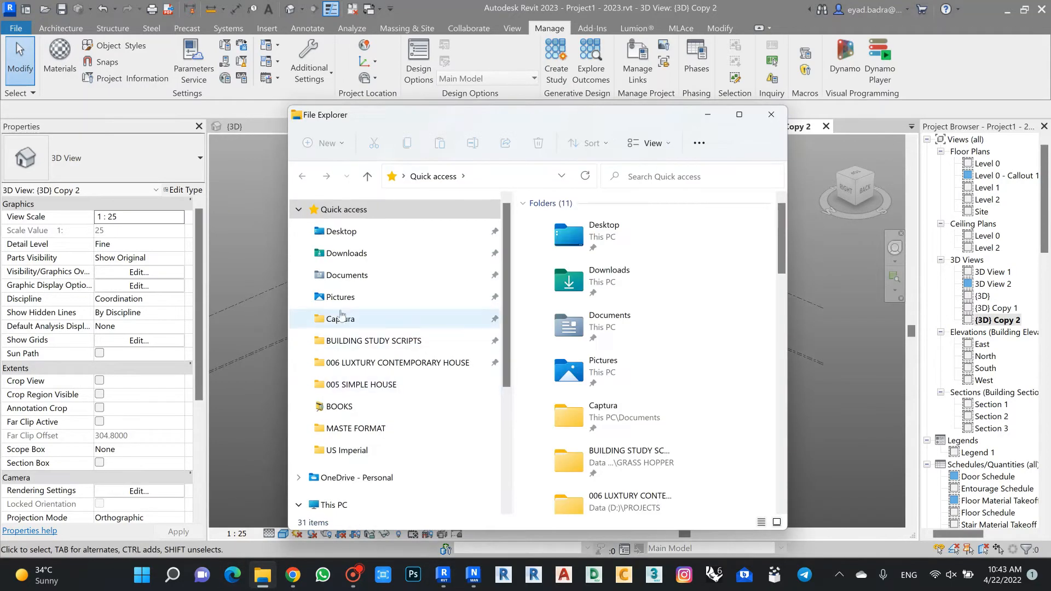
pyautogui.scroll(-1, 350, 328)
pyautogui.click(339, 378)
pyautogui.doubleClick(582, 266)
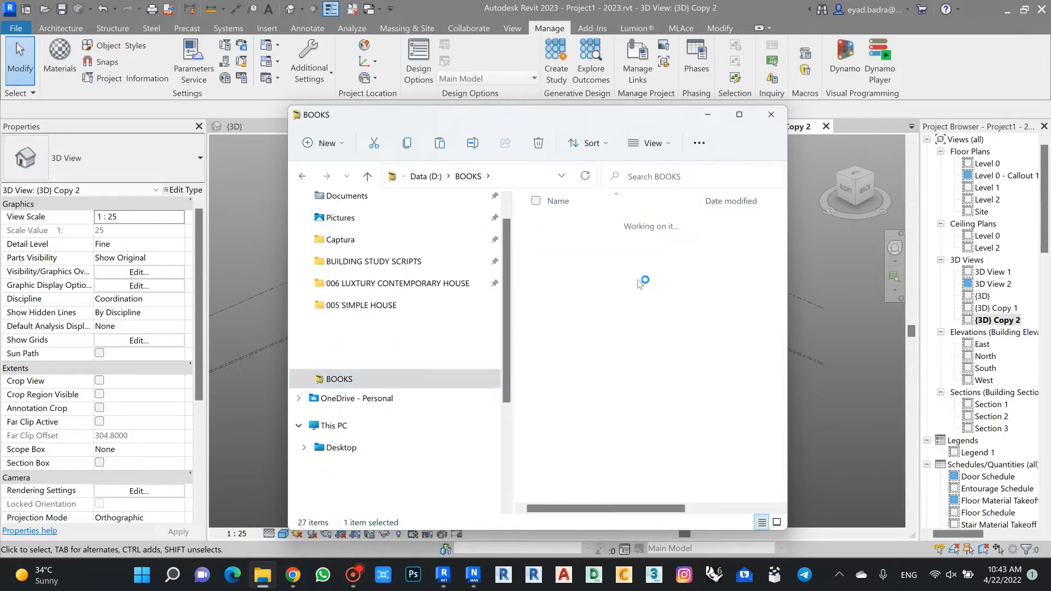
pyautogui.click(739, 115)
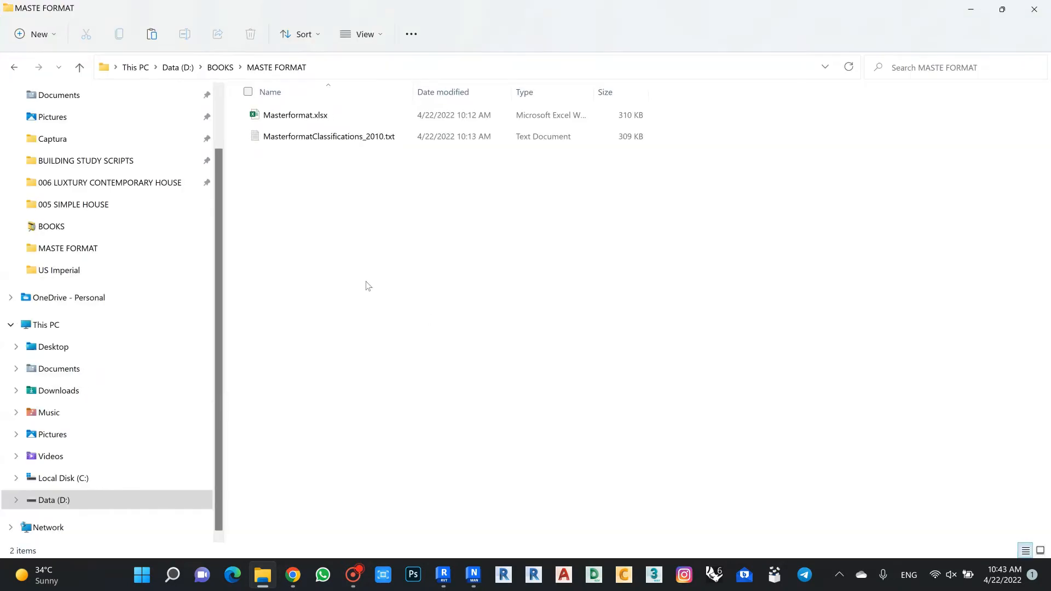
pyautogui.doubleClick(307, 115)
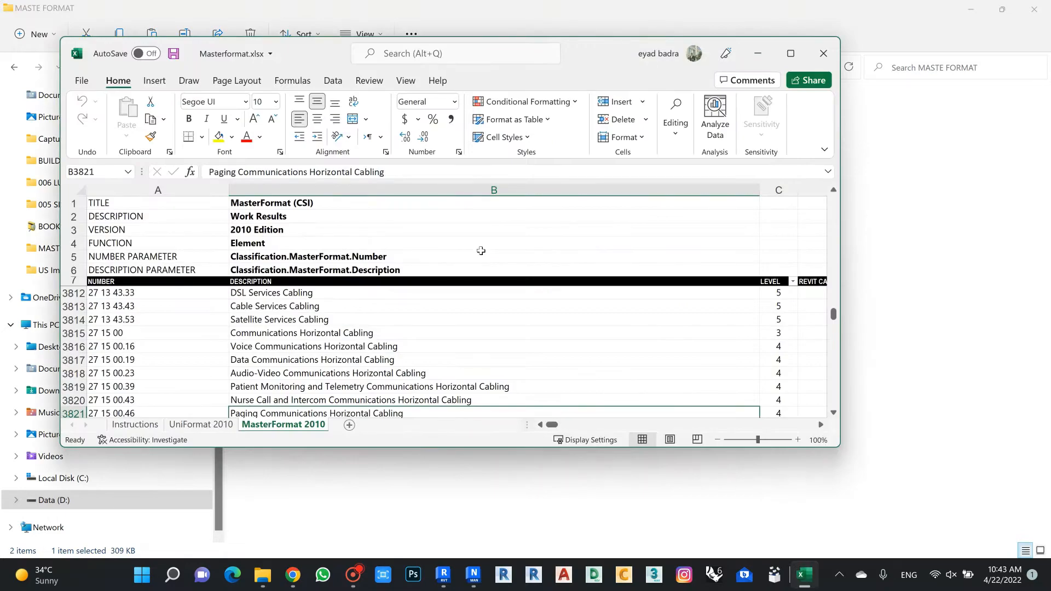
pyautogui.click(790, 53)
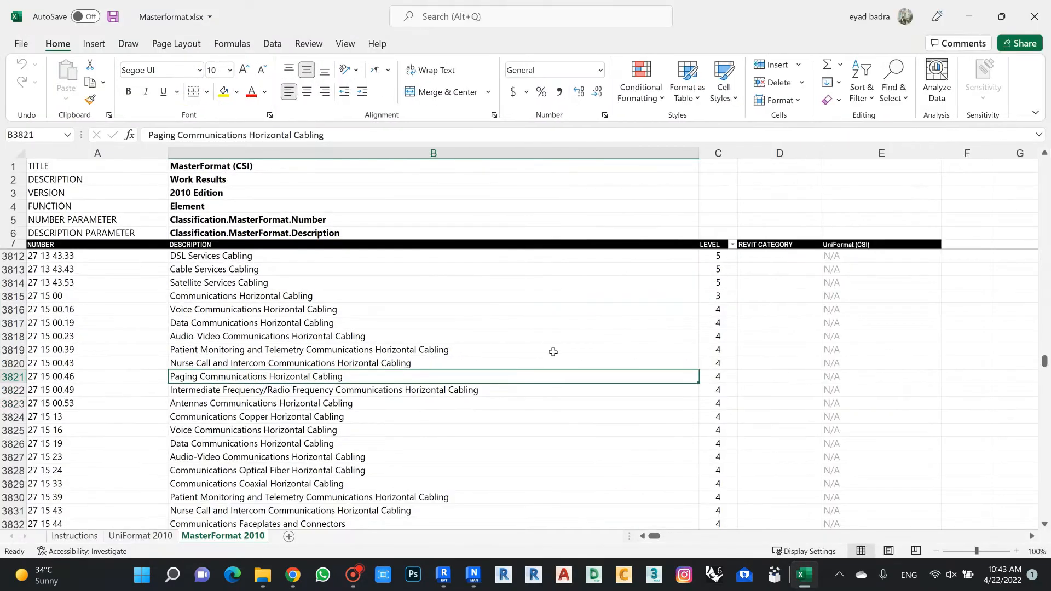
# Filter the LEVEL column of the MasterFormat 2010 sheet to show only level 2 entries
pyautogui.scroll(20, 553, 352)
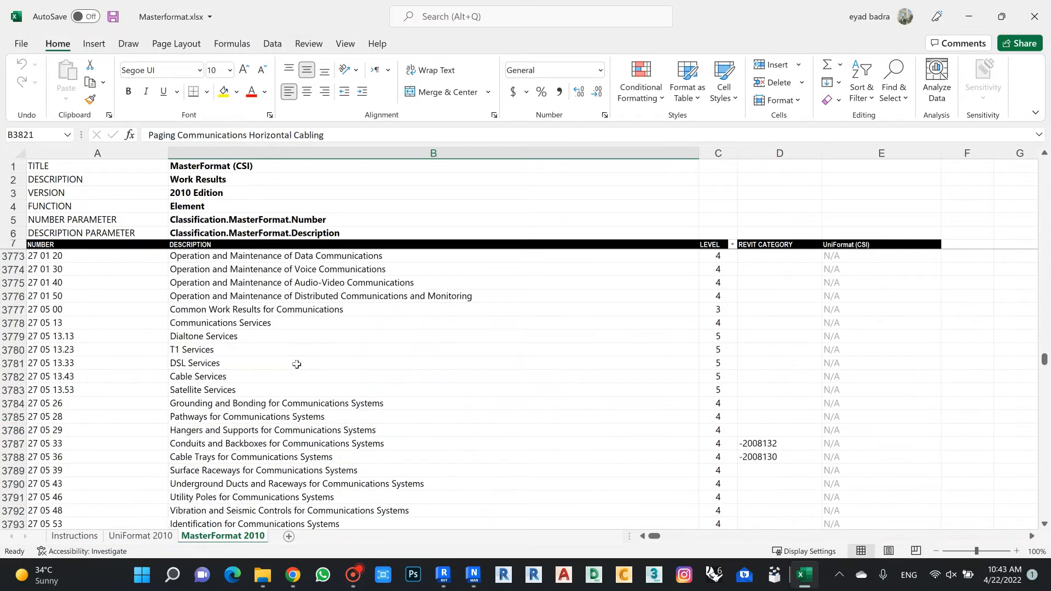
pyautogui.scroll(9, 297, 364)
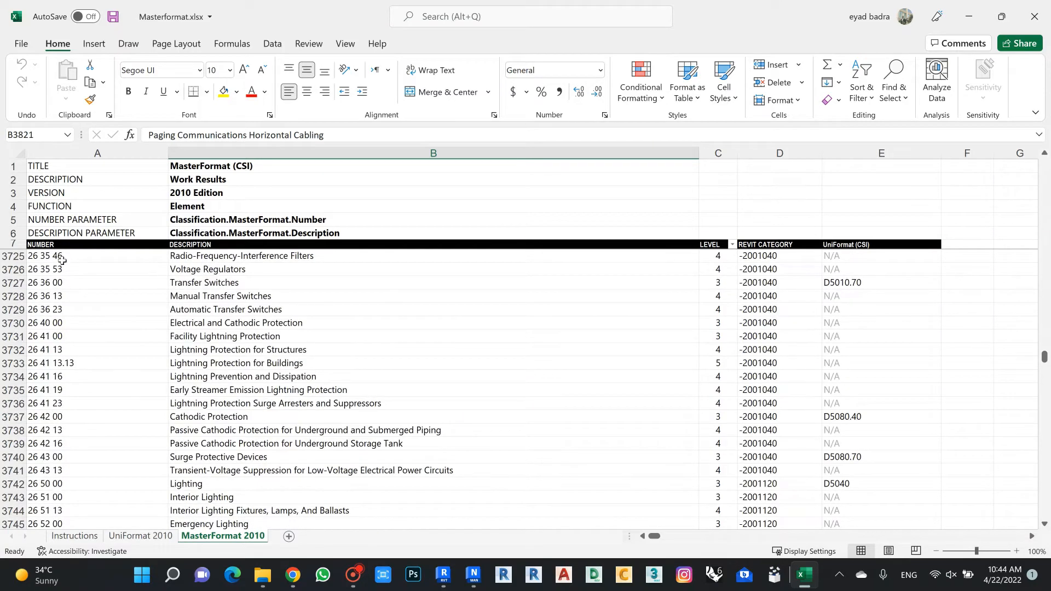
pyautogui.moveTo(1044, 359); pyautogui.dragTo(1047, 158)
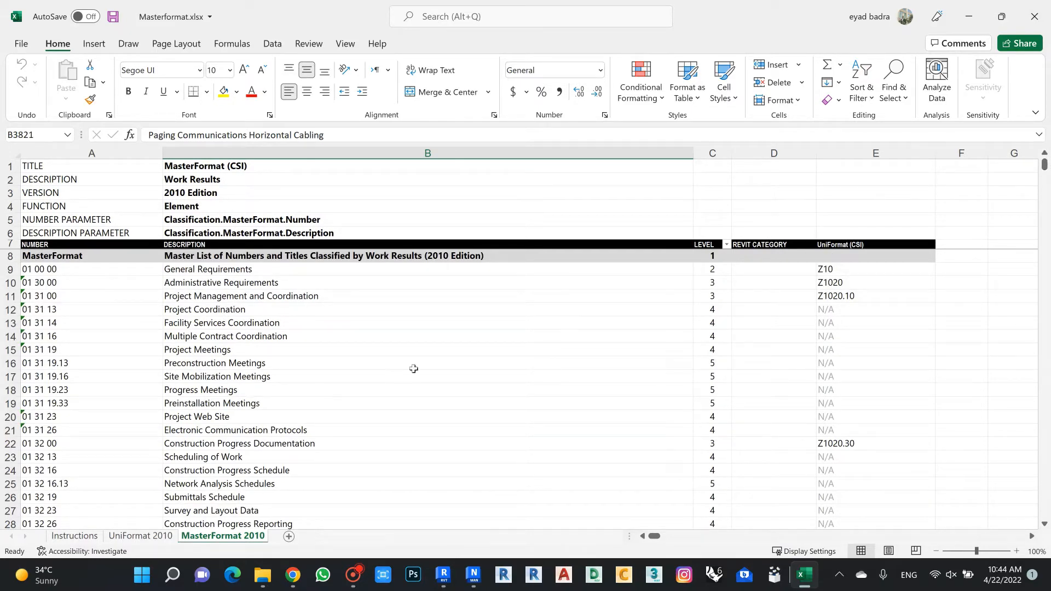
pyautogui.click(727, 245)
pyautogui.click(763, 344)
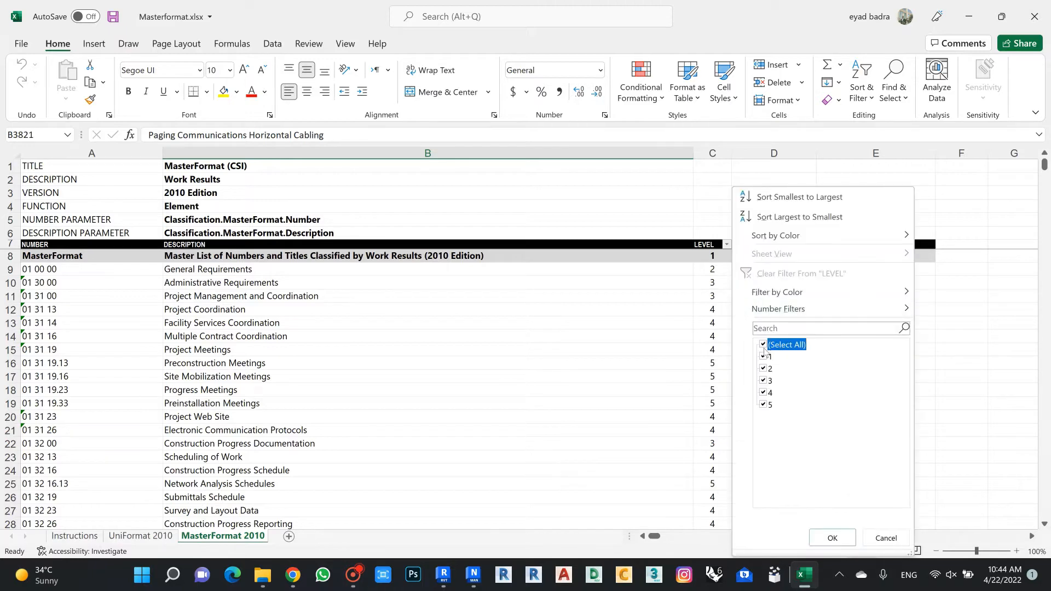
pyautogui.click(763, 369)
pyautogui.click(831, 539)
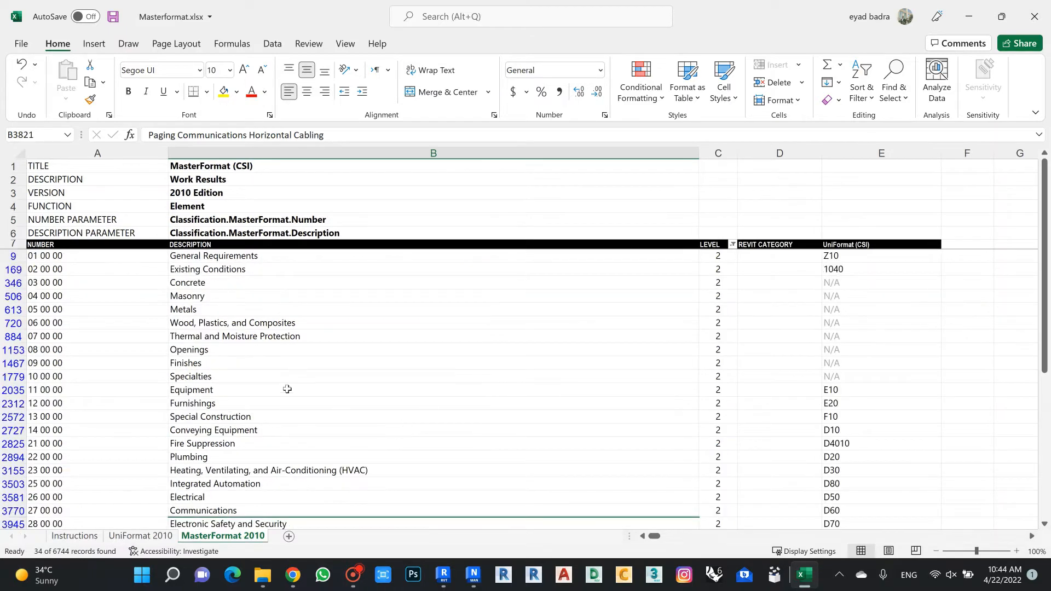
# Review the filtered list of MasterFormat division numbers and descriptions from beginning to end
pyautogui.scroll(-6, 170, 335)
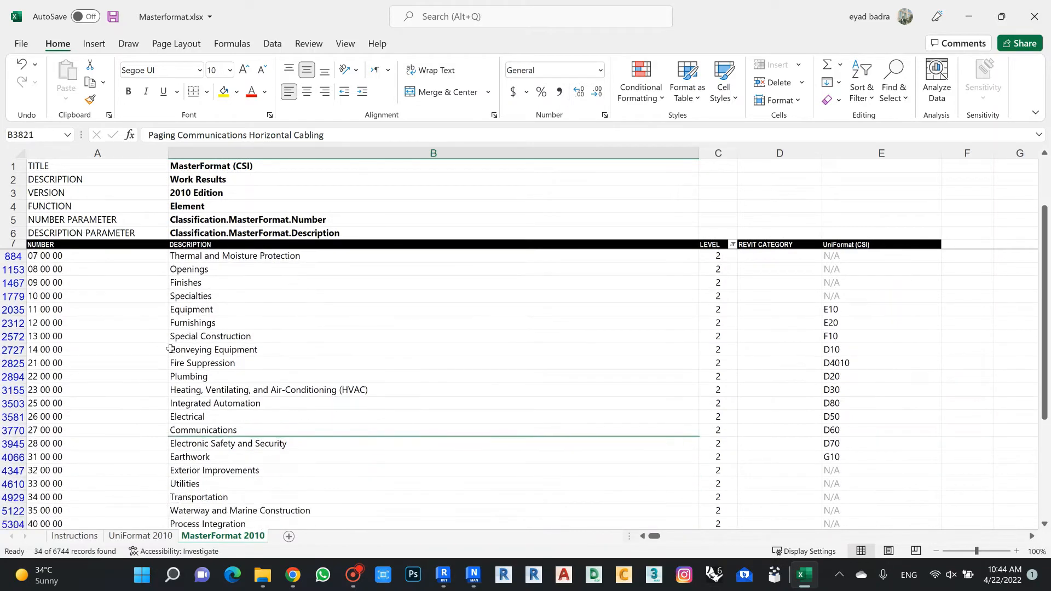
pyautogui.scroll(6, 64, 440)
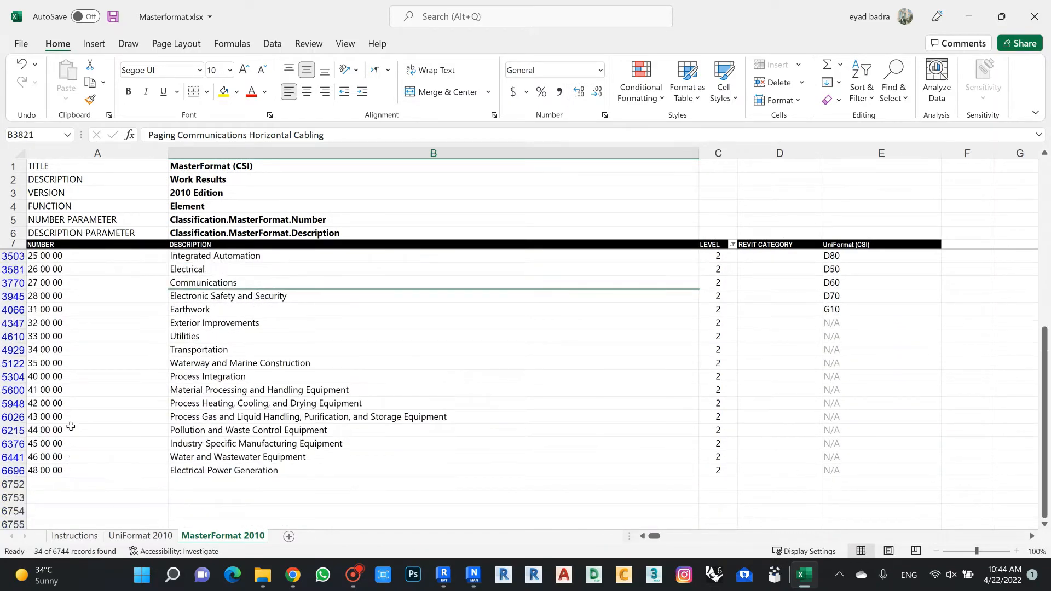
pyautogui.scroll(1, 95, 427)
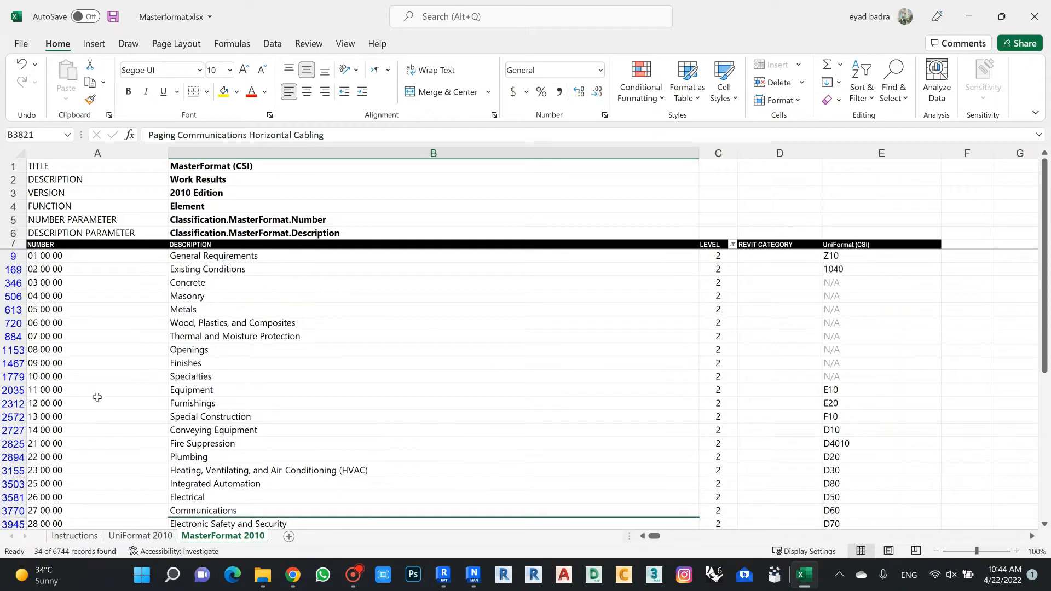
# Compare the Navisworks catalog options and the Revit model with the filtered MasterFormat divisions in Excel, and minimize the workbook
pyautogui.click(480, 572)
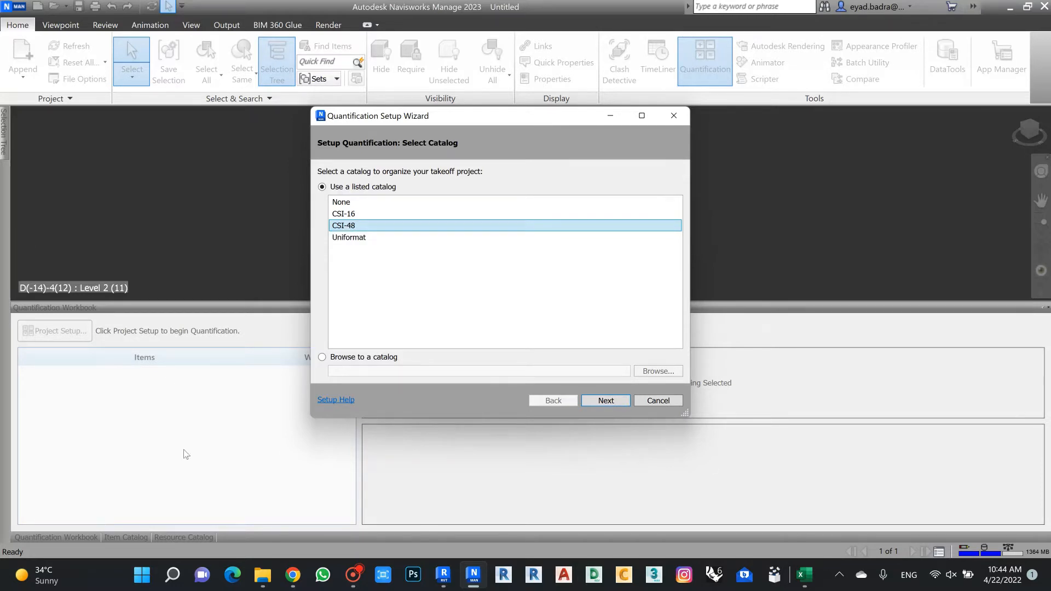
pyautogui.click(443, 572)
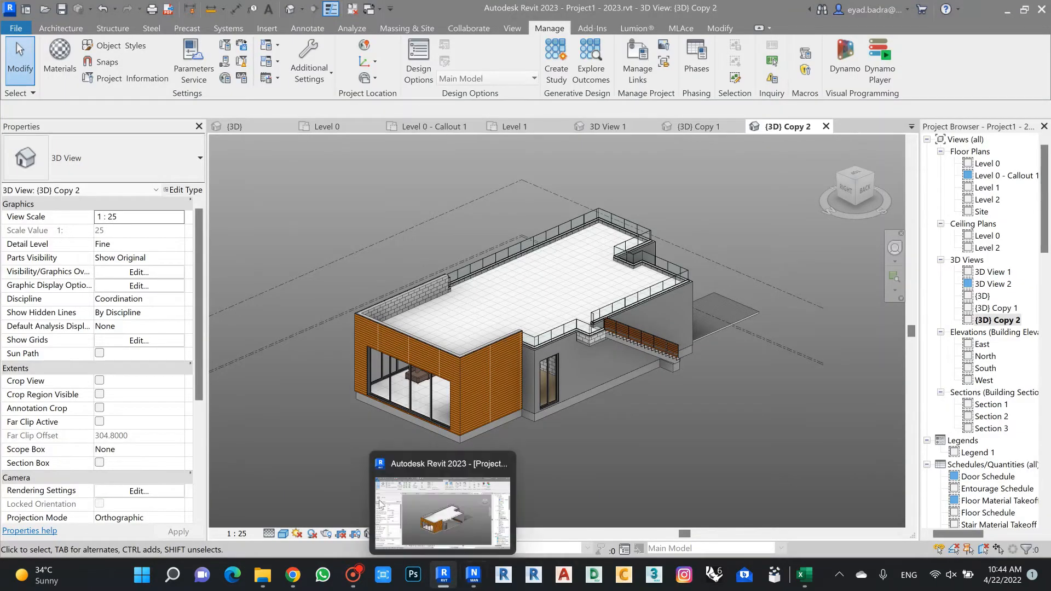
pyautogui.click(803, 582)
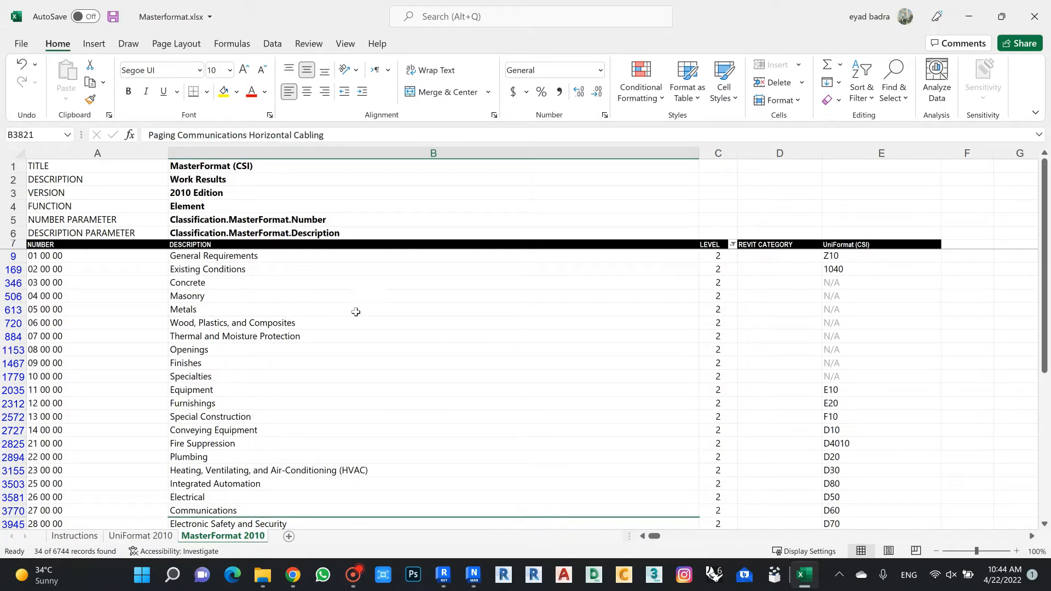
pyautogui.scroll(-2, 236, 320)
pyautogui.scroll(2, 237, 321)
pyautogui.click(962, 22)
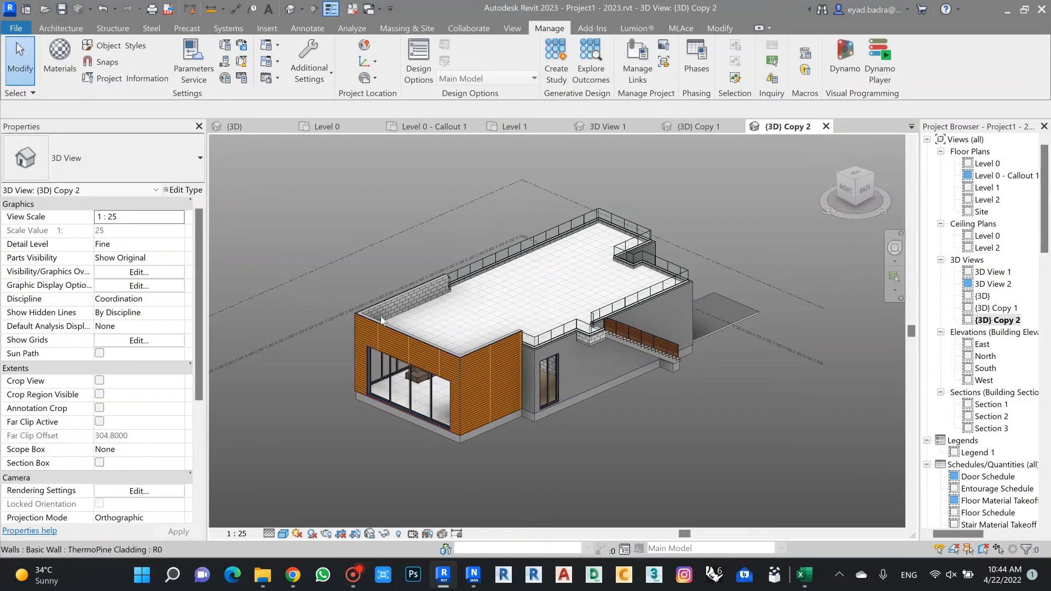
# Return to Navisworks and continue the quantification setup with the CSI-48 catalog, Metric measurement units and all general takeoff properties enabled
pyautogui.click(1007, 11)
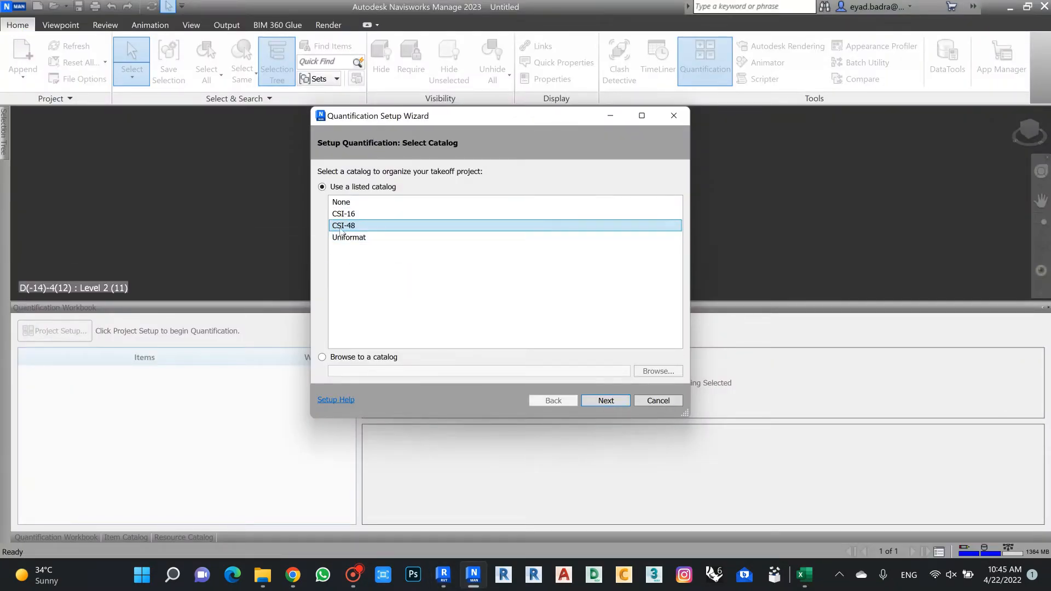
pyautogui.click(601, 403)
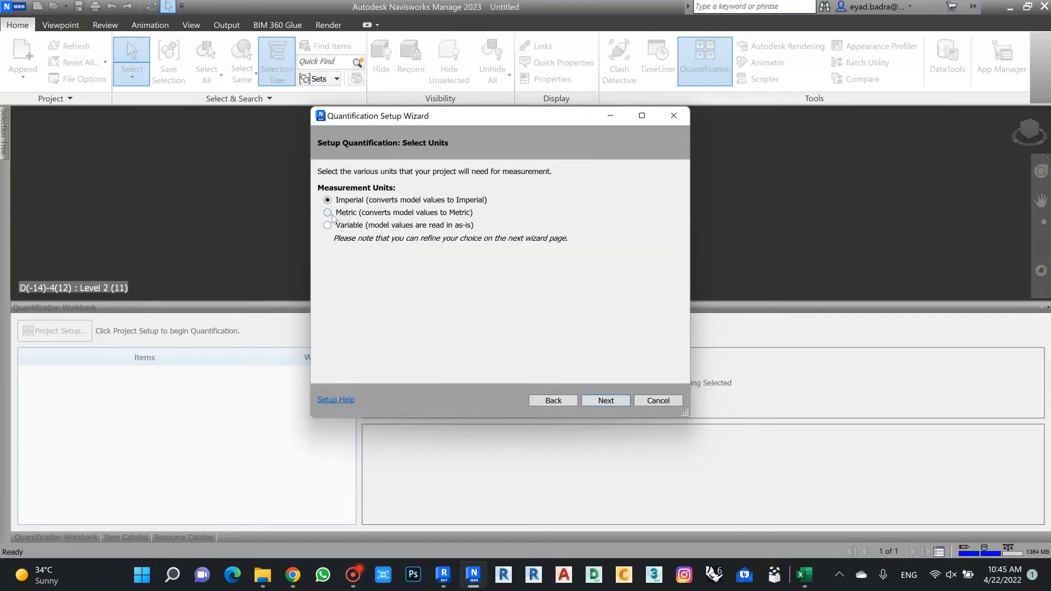
pyautogui.click(598, 402)
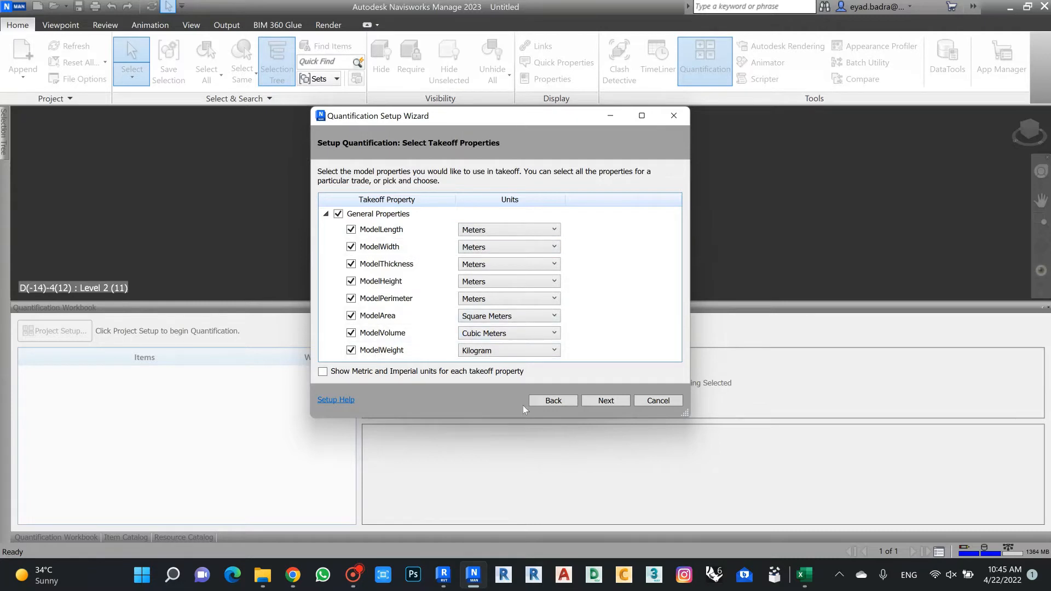
pyautogui.click(600, 403)
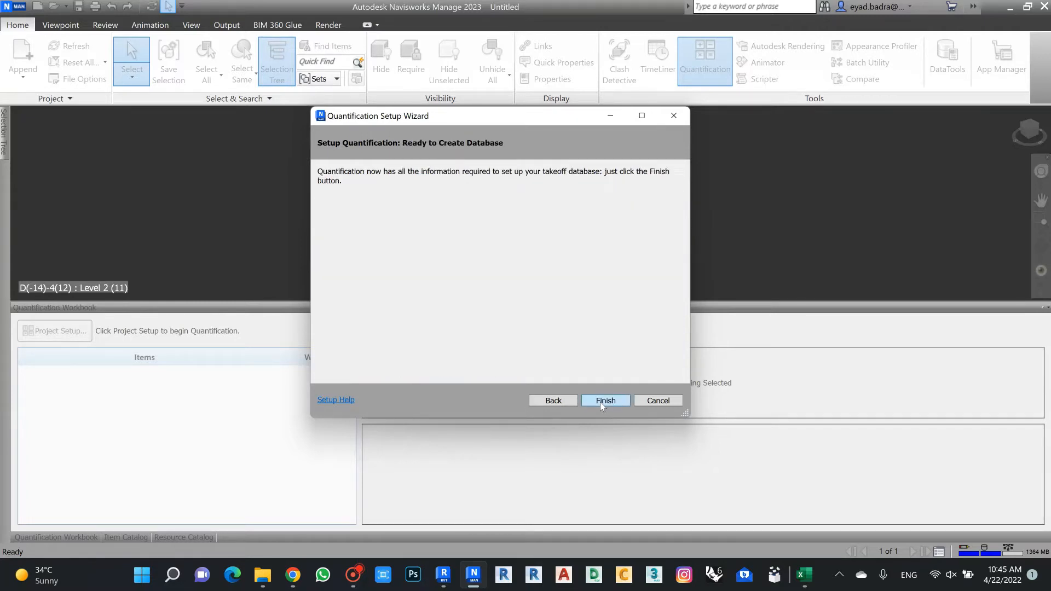
# Finish the Quantification setup to create the takeoff database and check the catalog items it lists
pyautogui.click(600, 401)
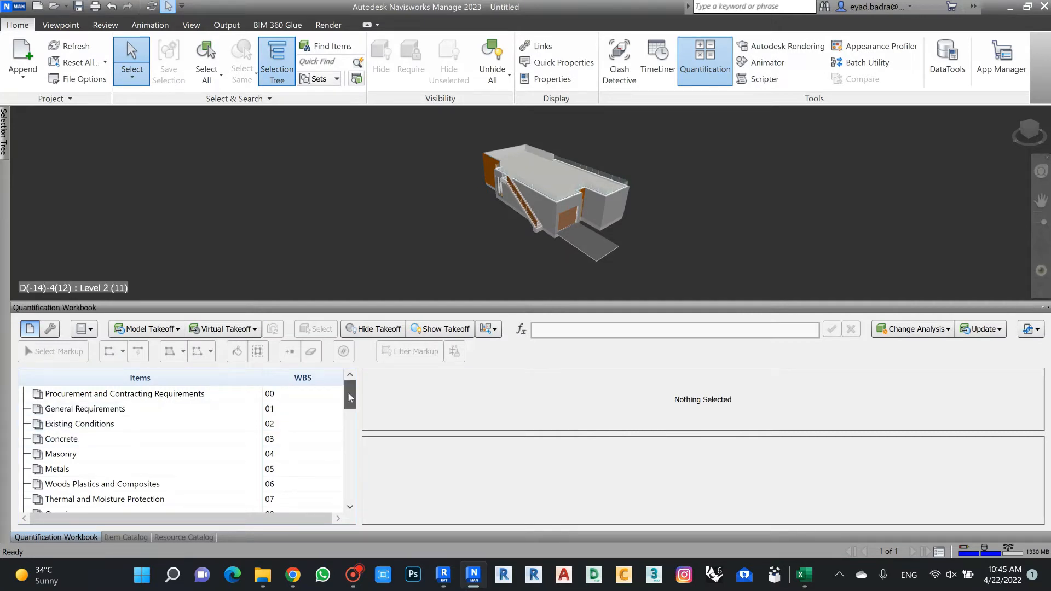
pyautogui.moveTo(348, 392)
pyautogui.mouseDown()
pyautogui.moveTo(347, 488)
pyautogui.moveTo(349, 405)
pyautogui.mouseUp()
# Switch to Excel to compare the catalog with the level 2 MasterFormat divisions down to the last entry, and minimize the workbook
pyautogui.click(804, 575)
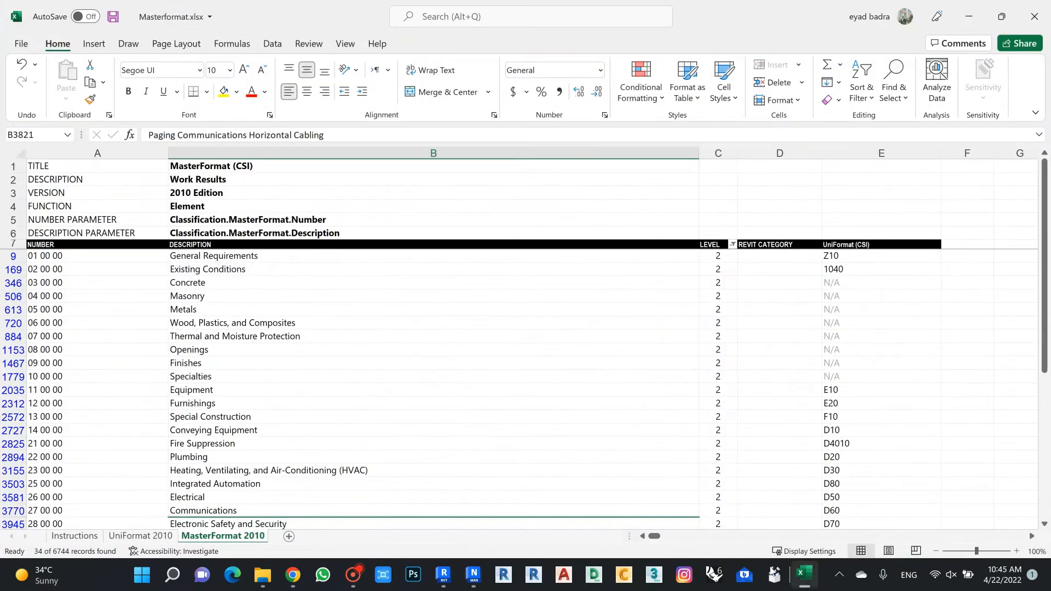
pyautogui.scroll(-5, 167, 383)
pyautogui.scroll(-3, 166, 404)
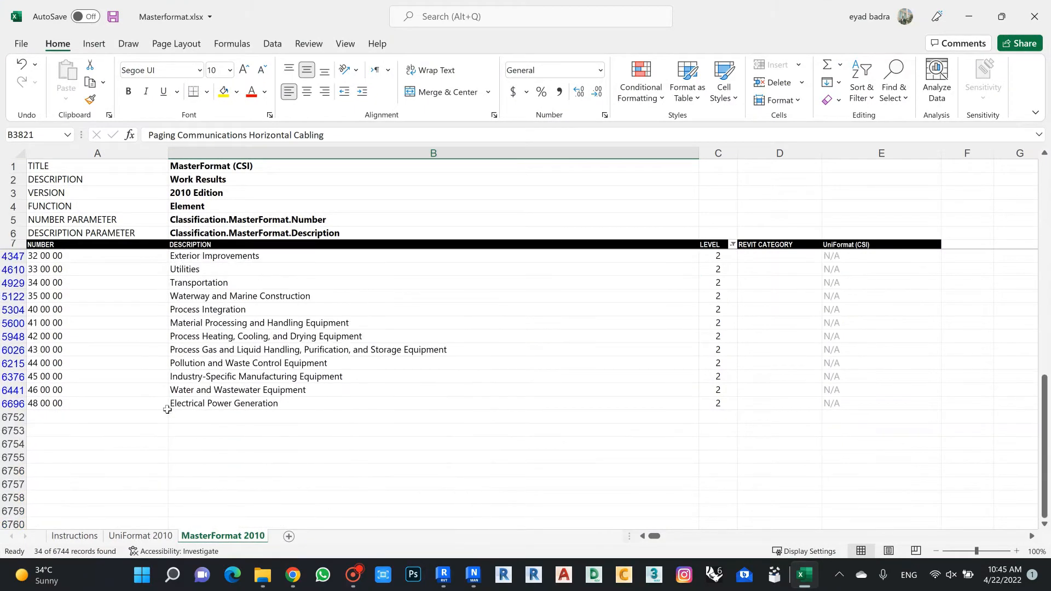
pyautogui.scroll(2, 168, 415)
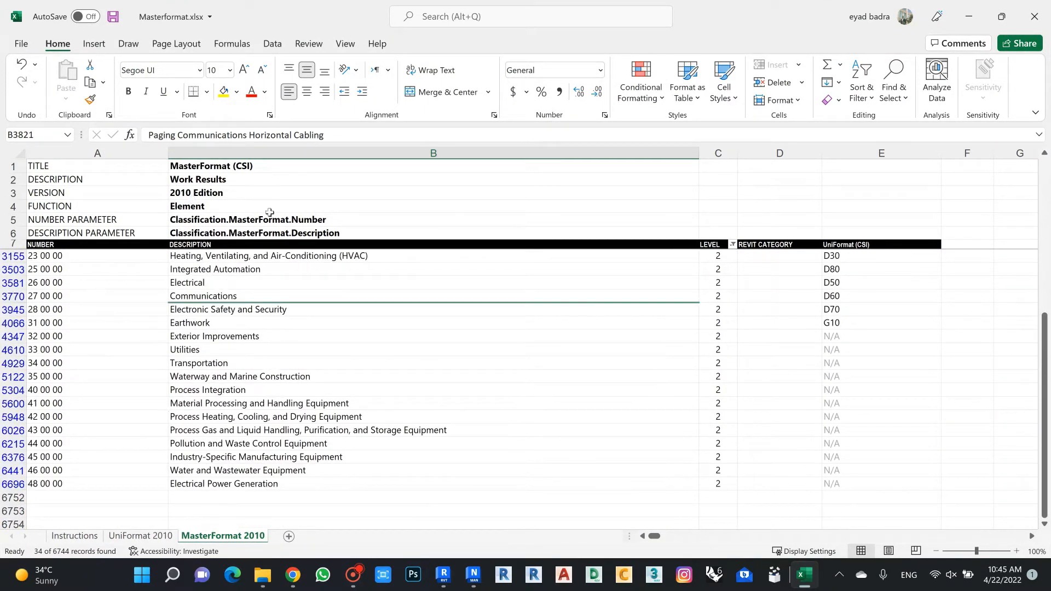
pyautogui.click(969, 17)
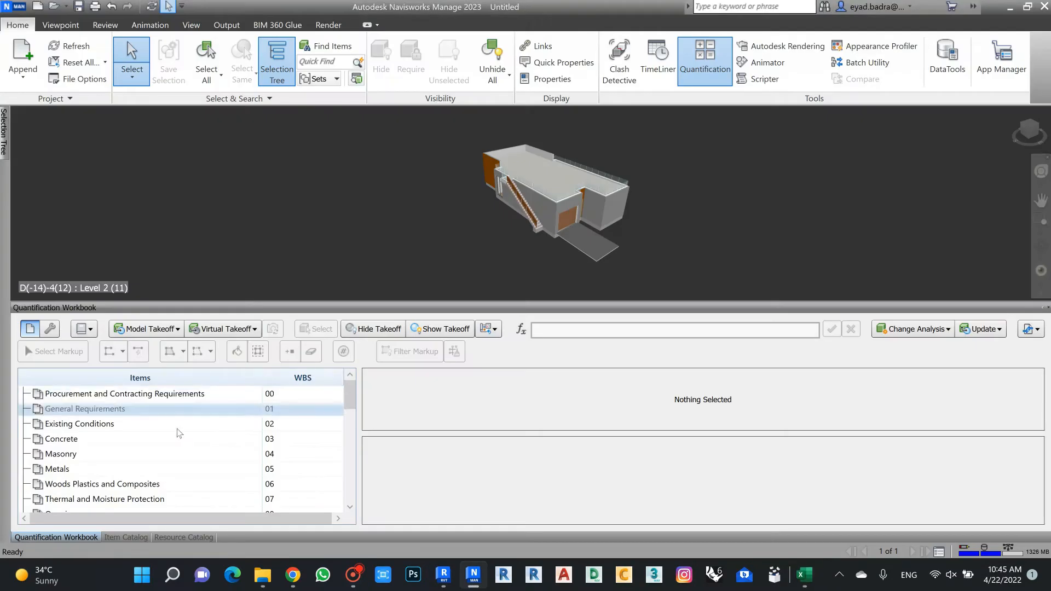
# Step through the catalog divisions in the Quantification Workbook from Procurement and Contracting Requirements to Finishes, and examine the whole list
pyautogui.click(93, 394)
pyautogui.press('Down')
pyautogui.press('Down')
pyautogui.press('Down')
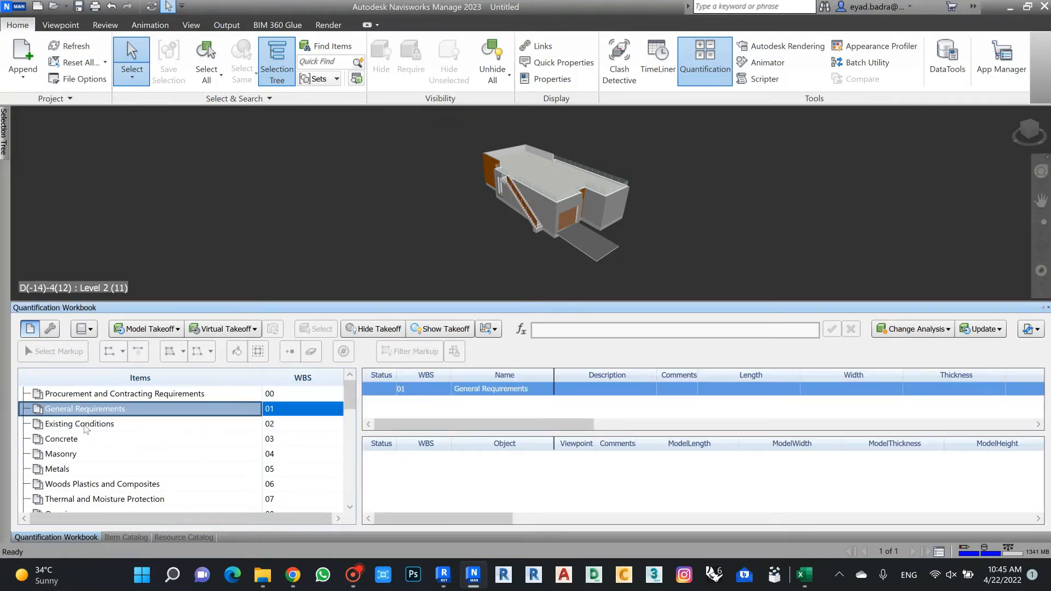
pyautogui.press('Down')
pyautogui.press('Down')
pyautogui.press('Down')
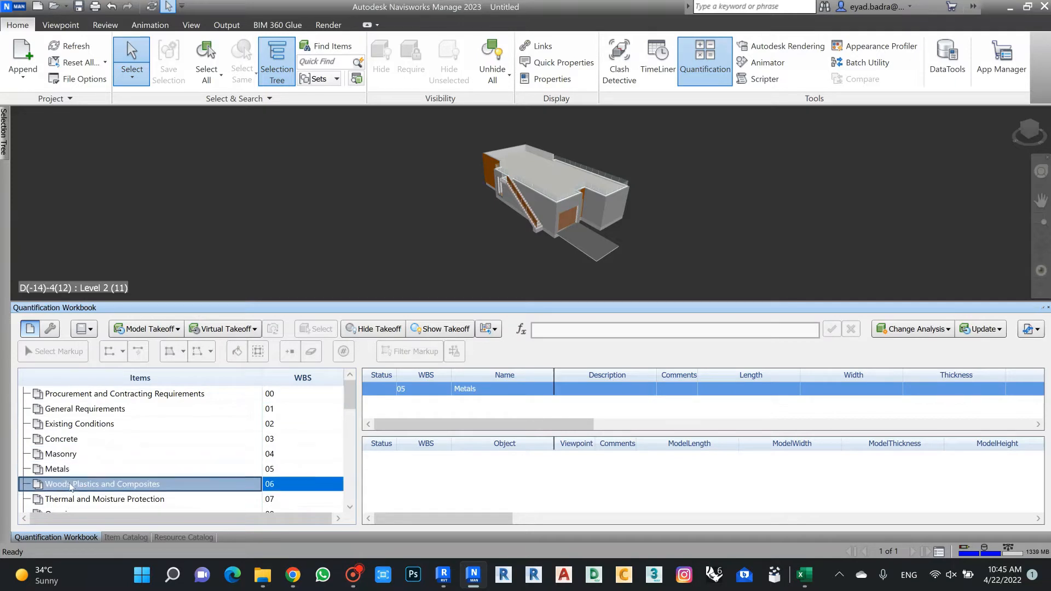
pyautogui.scroll(-2, 101, 459)
pyautogui.press('Down')
pyautogui.press('Down')
pyautogui.press('Down')
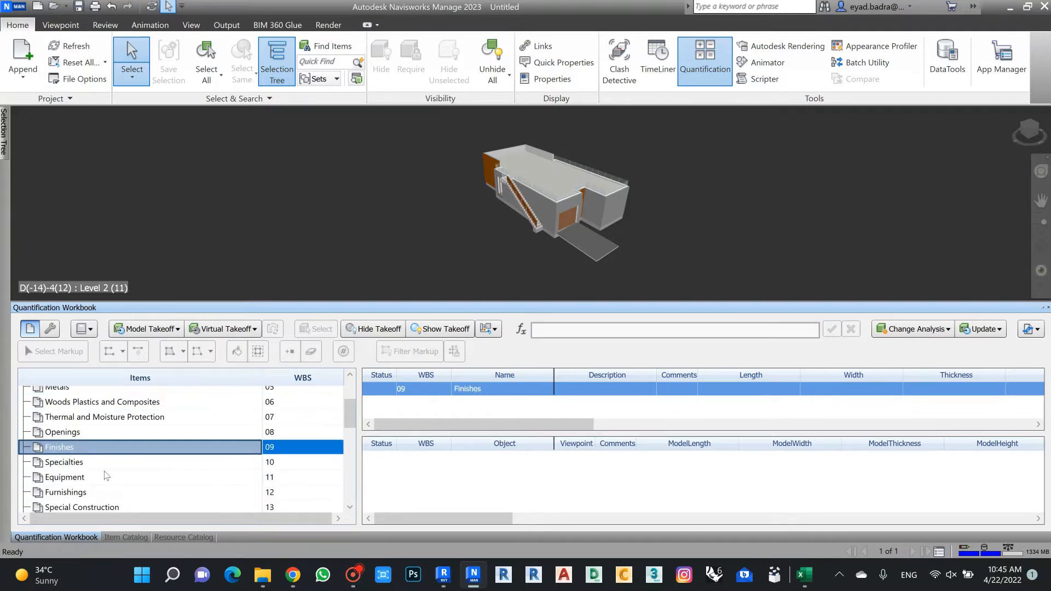
pyautogui.scroll(2, 90, 446)
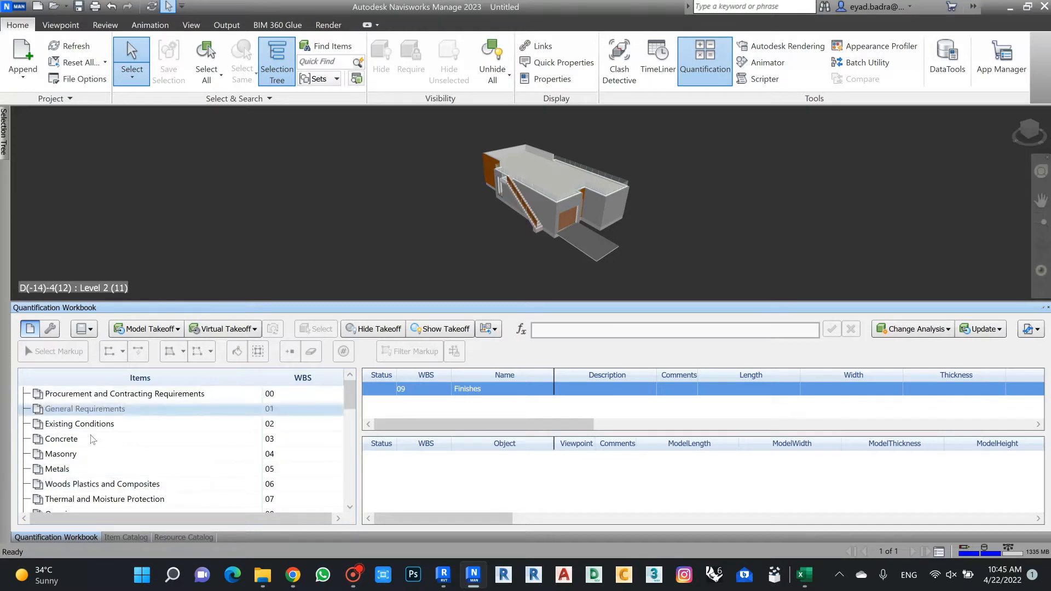
pyautogui.scroll(-7, 94, 439)
pyautogui.scroll(7, 96, 475)
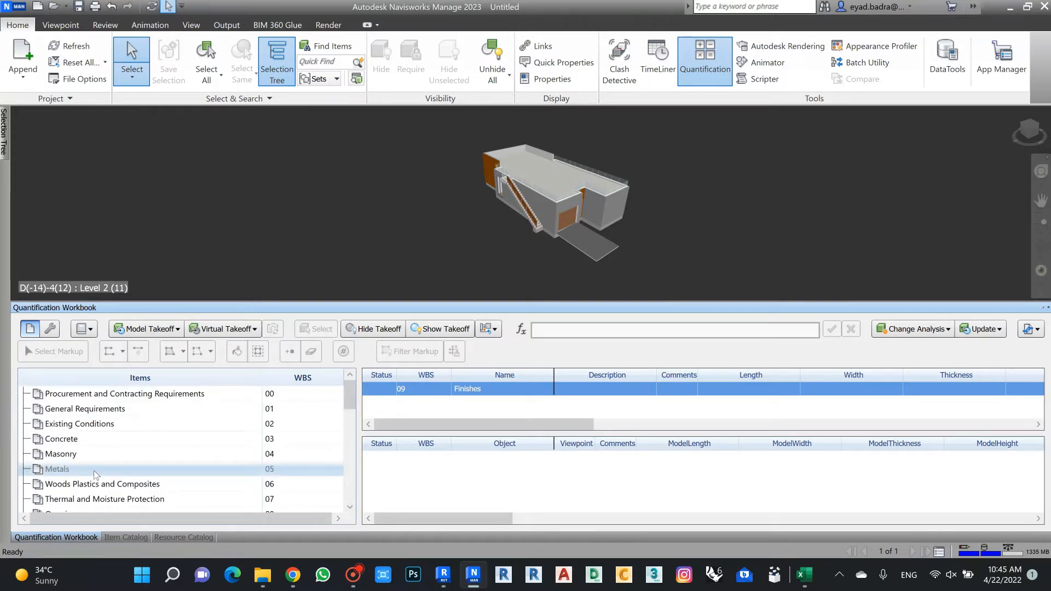
# Keep the Selection Tree permanently open, expand Project1 - 2023.nwc and select the Doors category
pyautogui.moveTo(11, 131)
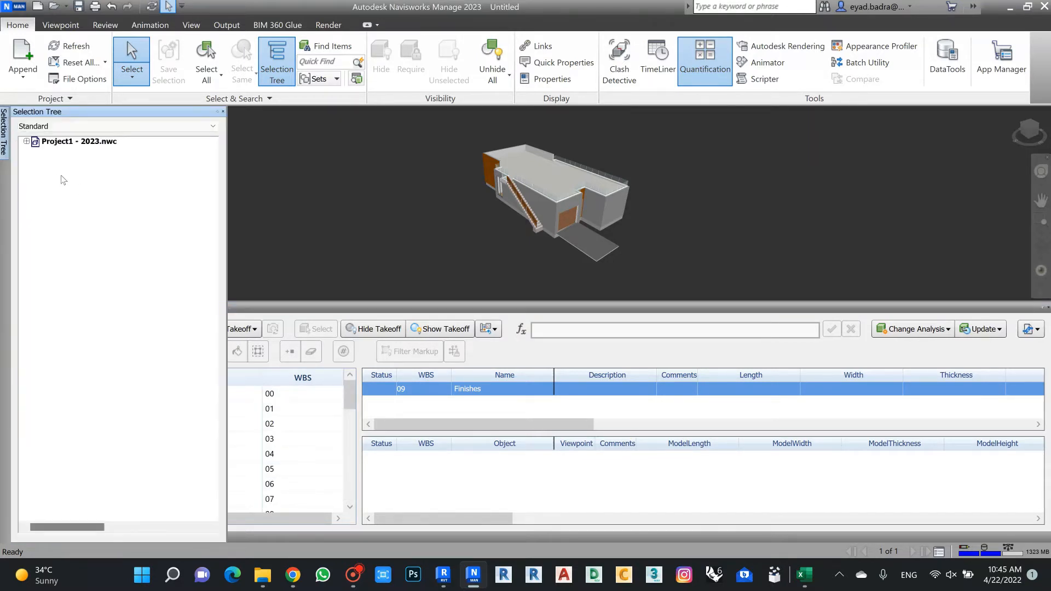
pyautogui.click(217, 113)
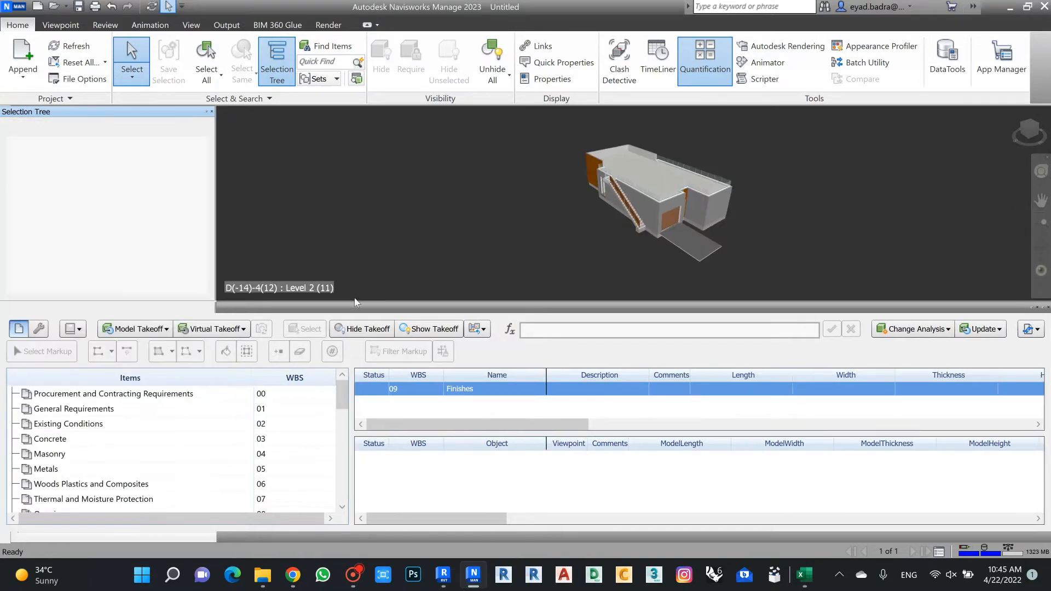
pyautogui.click(16, 142)
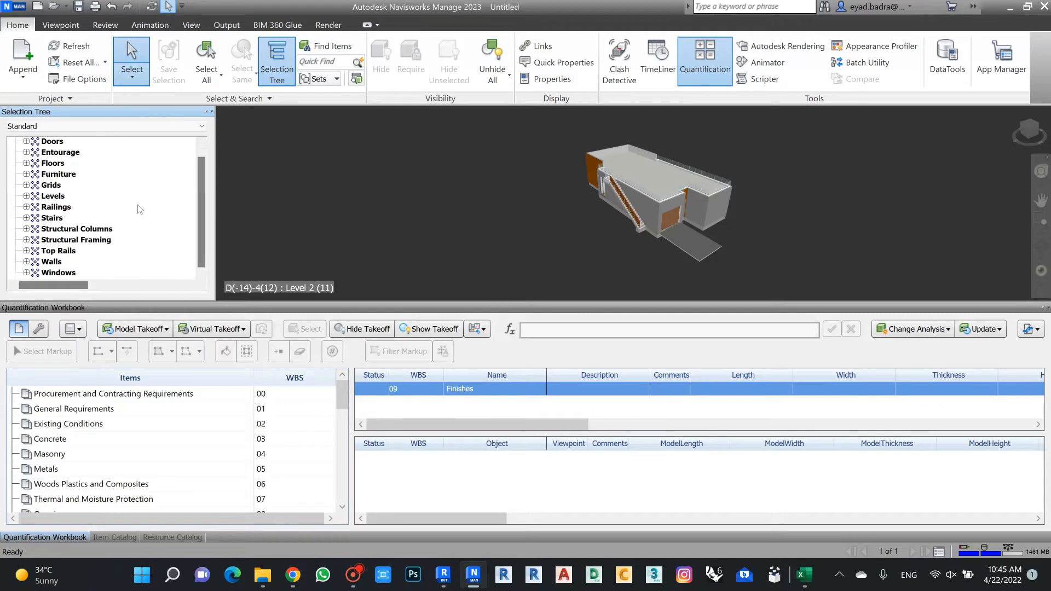
pyautogui.click(26, 152)
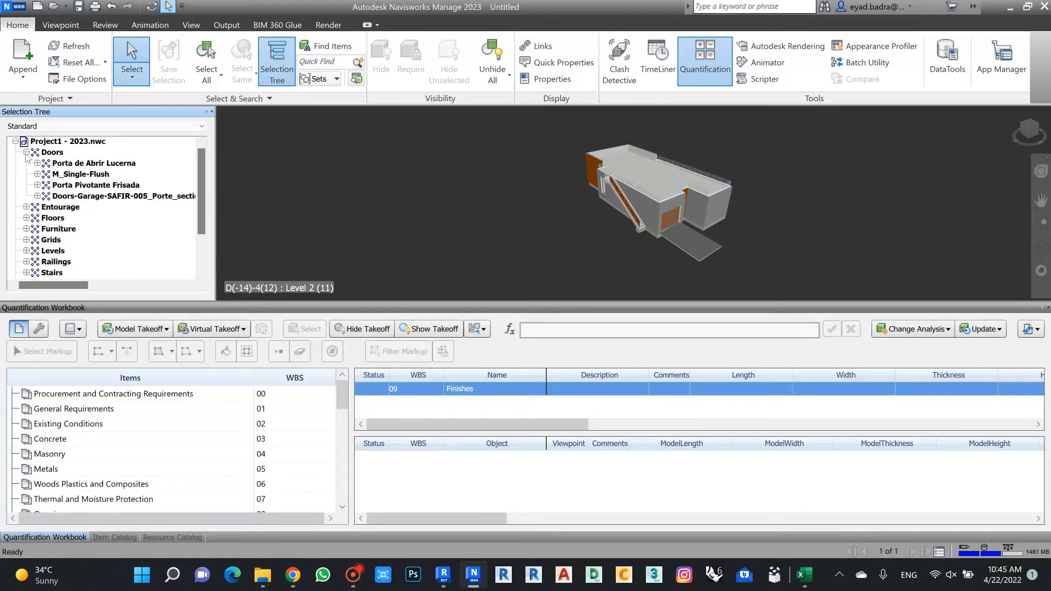
pyautogui.click(26, 153)
pyautogui.click(52, 155)
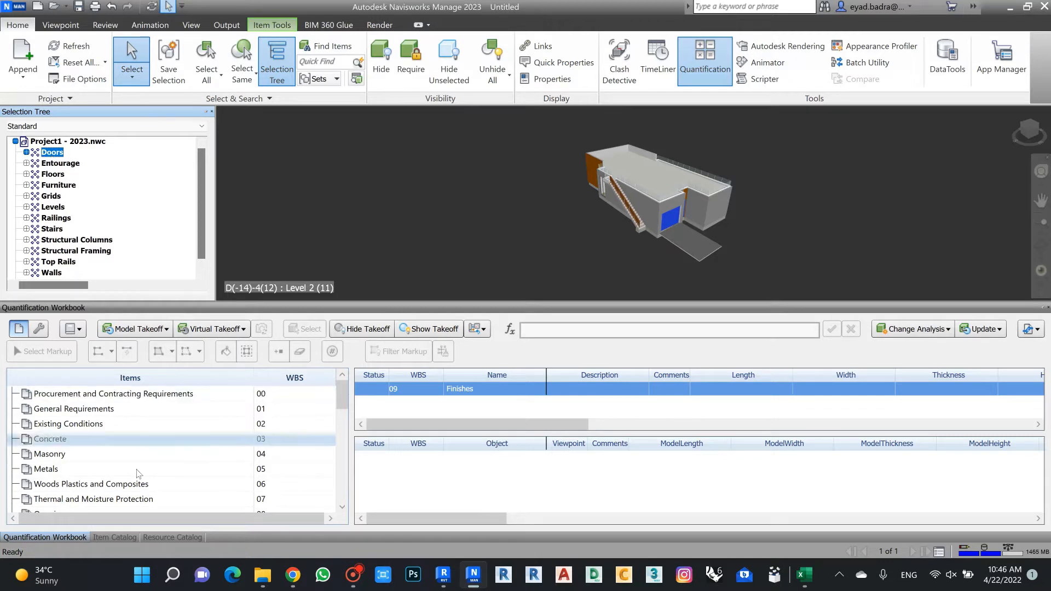
# Take off the selected Doors category to the Openings division of the takeoff catalog
pyautogui.scroll(-5, 100, 435)
pyautogui.scroll(5, 100, 429)
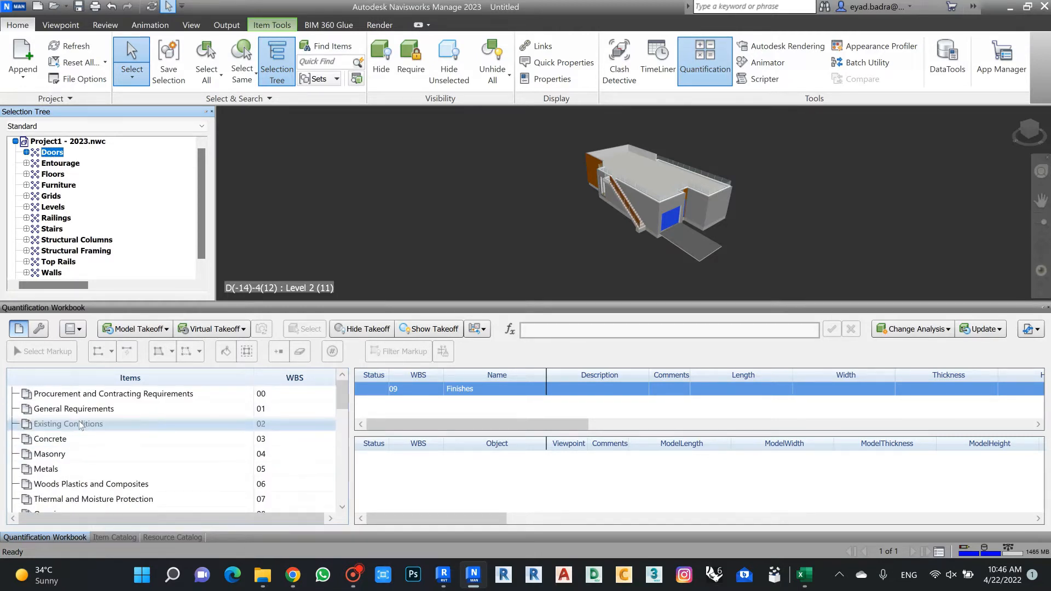
pyautogui.scroll(-2, 81, 425)
pyautogui.click(63, 434)
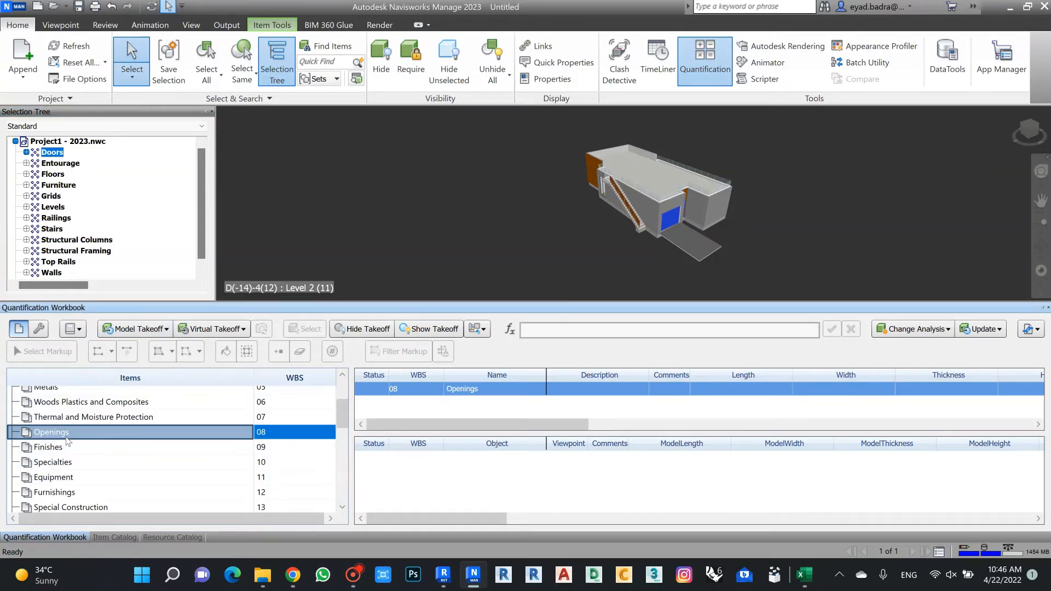
pyautogui.rightClick(54, 158)
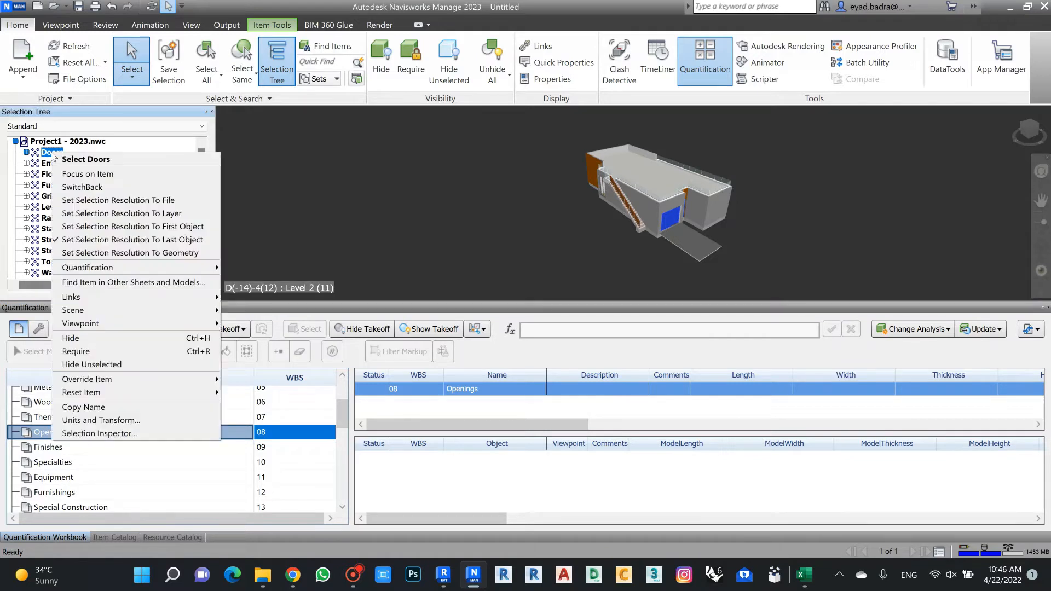
pyautogui.moveTo(117, 269)
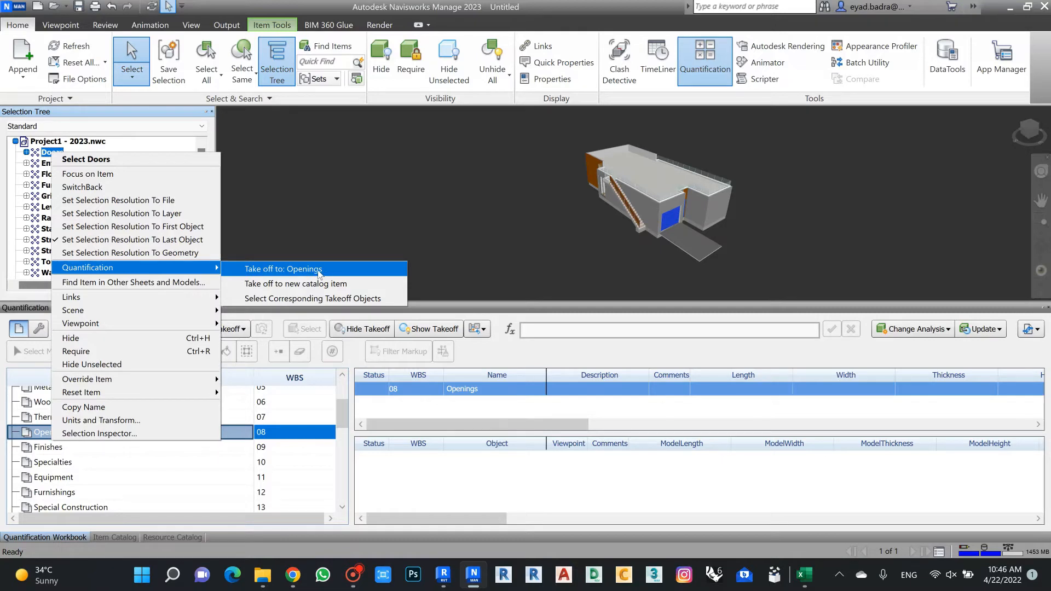
pyautogui.click(283, 269)
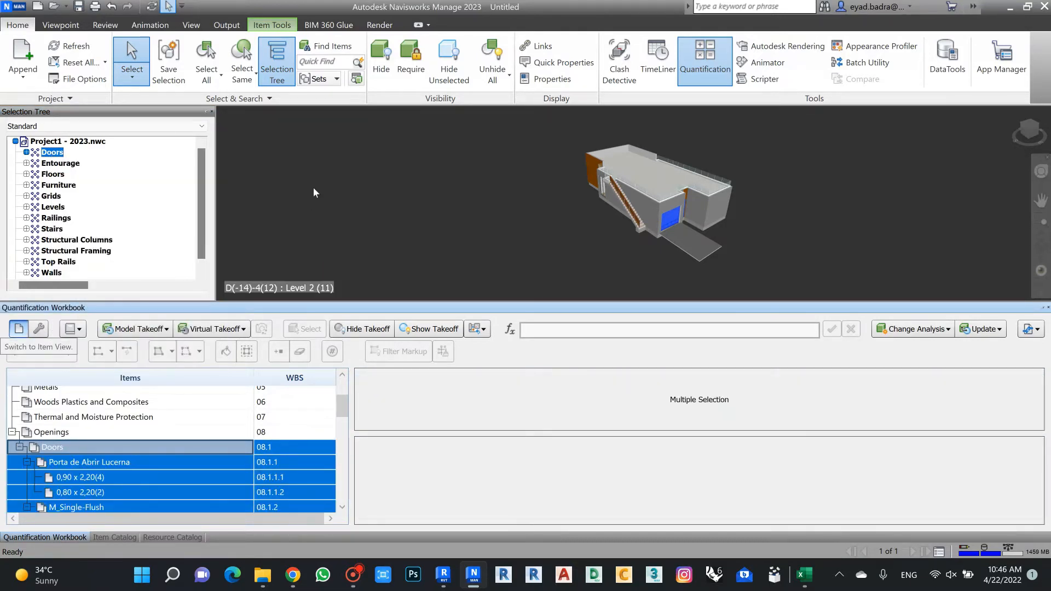
# Review the door groups and types under Openings, examining the Doors group and the Porta de Abrir Lucerna takeoff
pyautogui.scroll(-2, 314, 192)
pyautogui.scroll(-4, 127, 460)
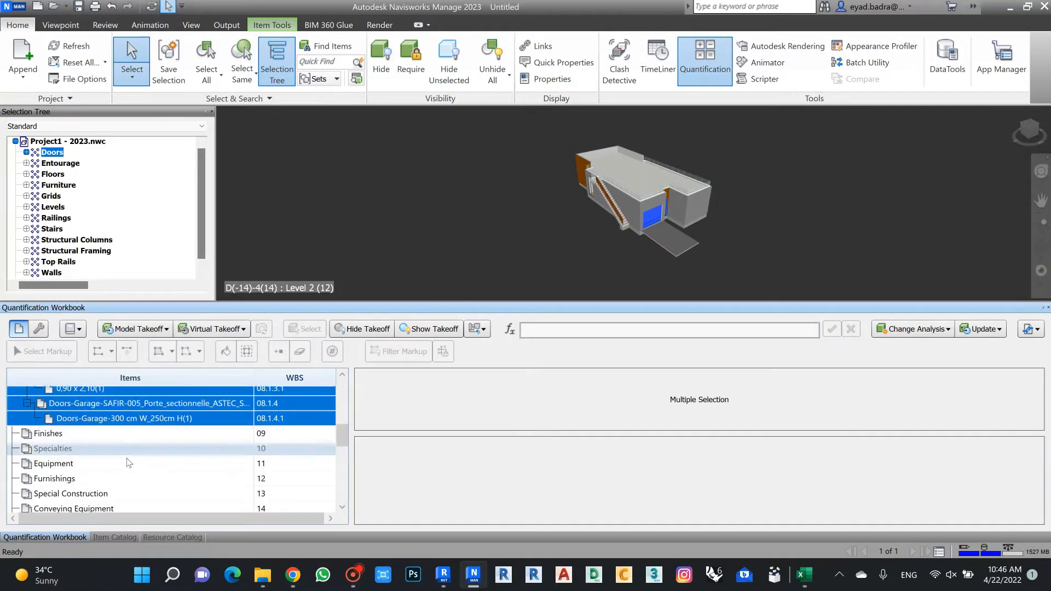
pyautogui.scroll(4, 127, 458)
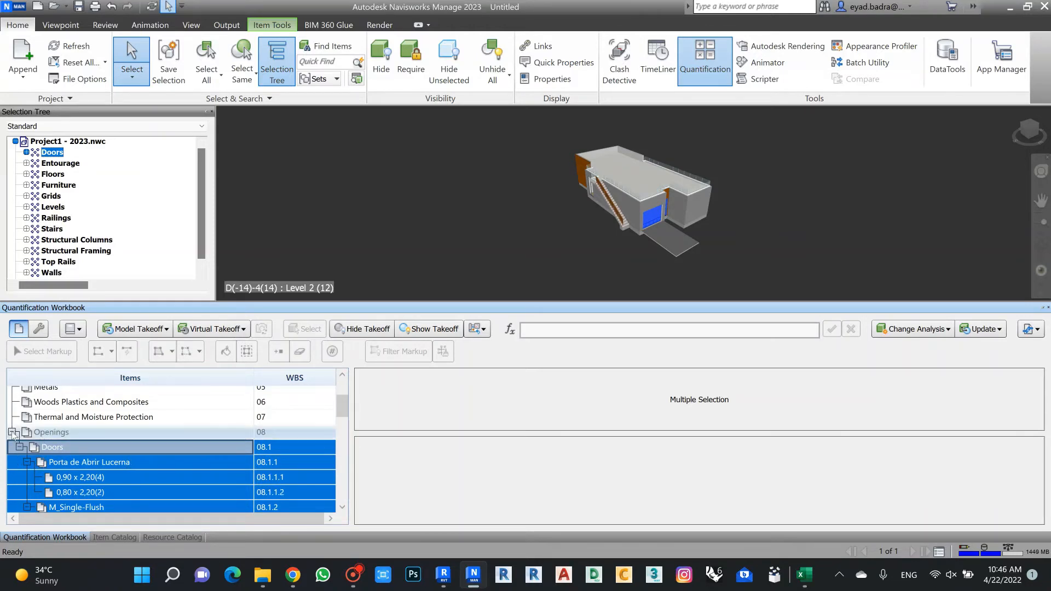
pyautogui.click(12, 433)
pyautogui.click(12, 432)
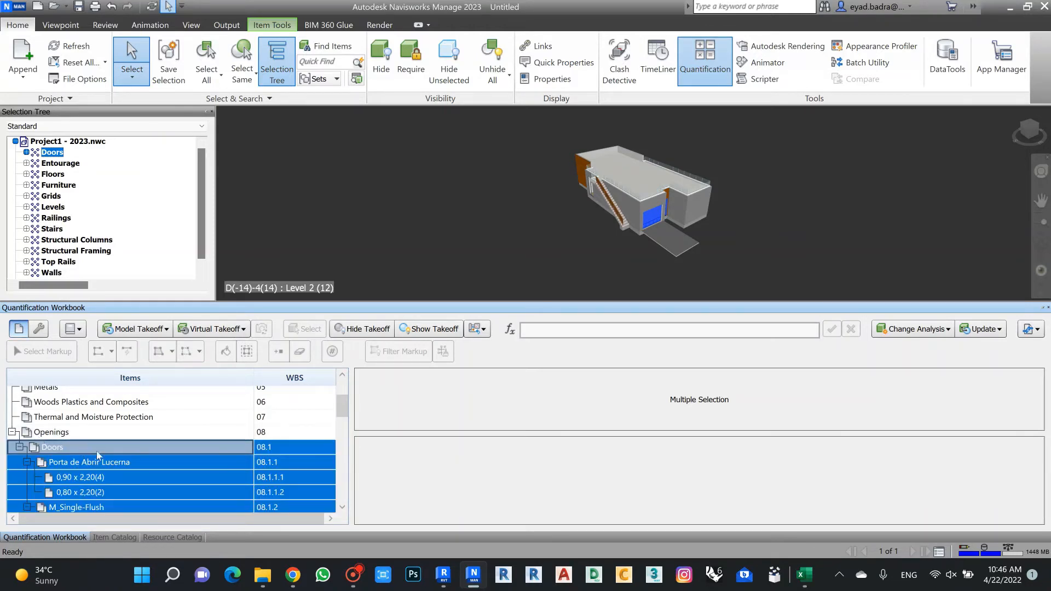
pyautogui.click(111, 447)
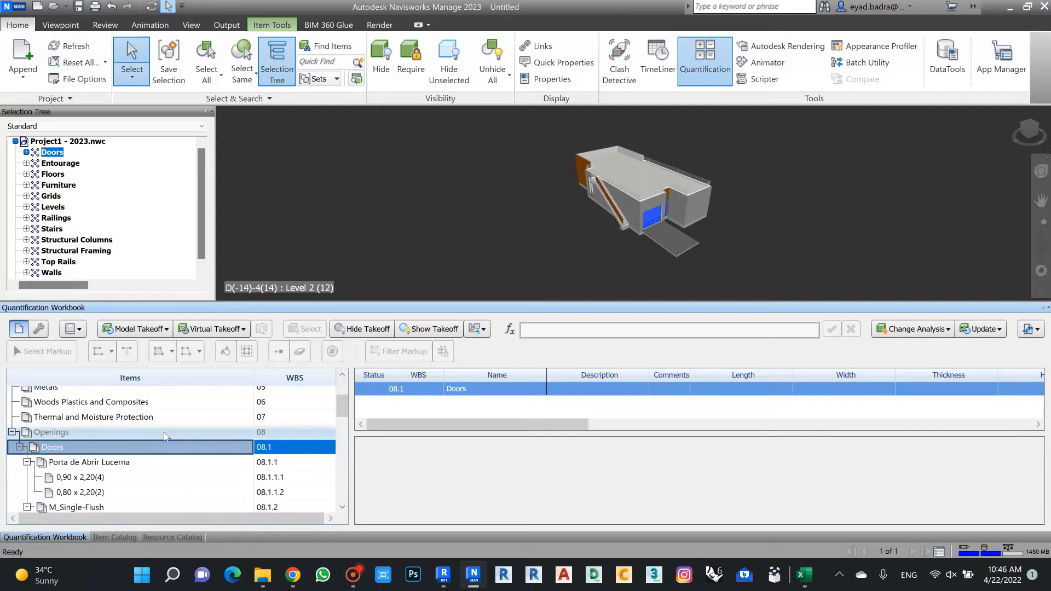
pyautogui.scroll(-2, 168, 447)
pyautogui.scroll(2, 137, 455)
pyautogui.click(90, 463)
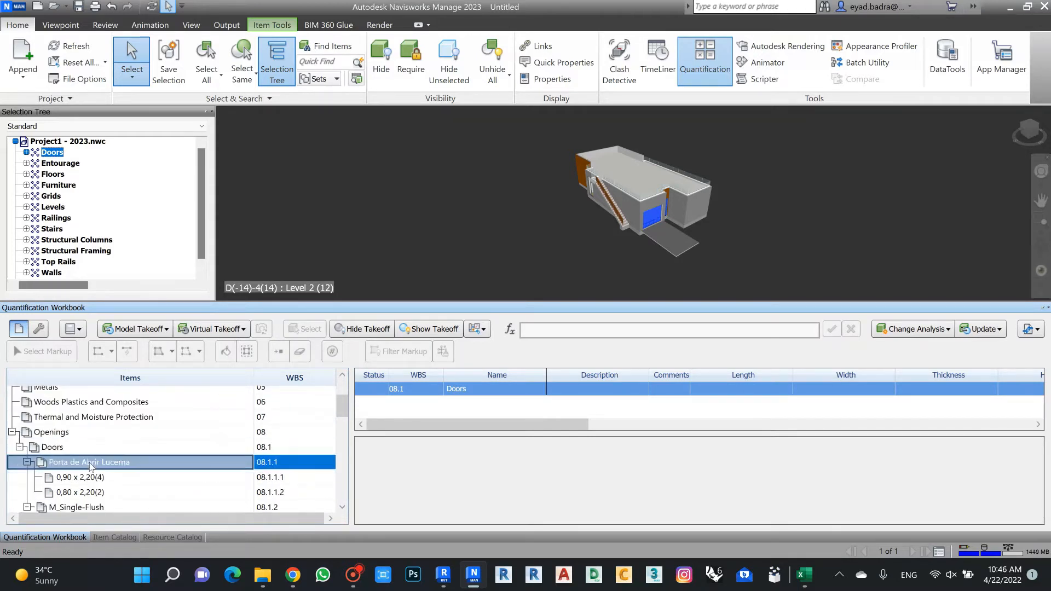
pyautogui.scroll(-2, 102, 457)
pyautogui.scroll(2, 185, 426)
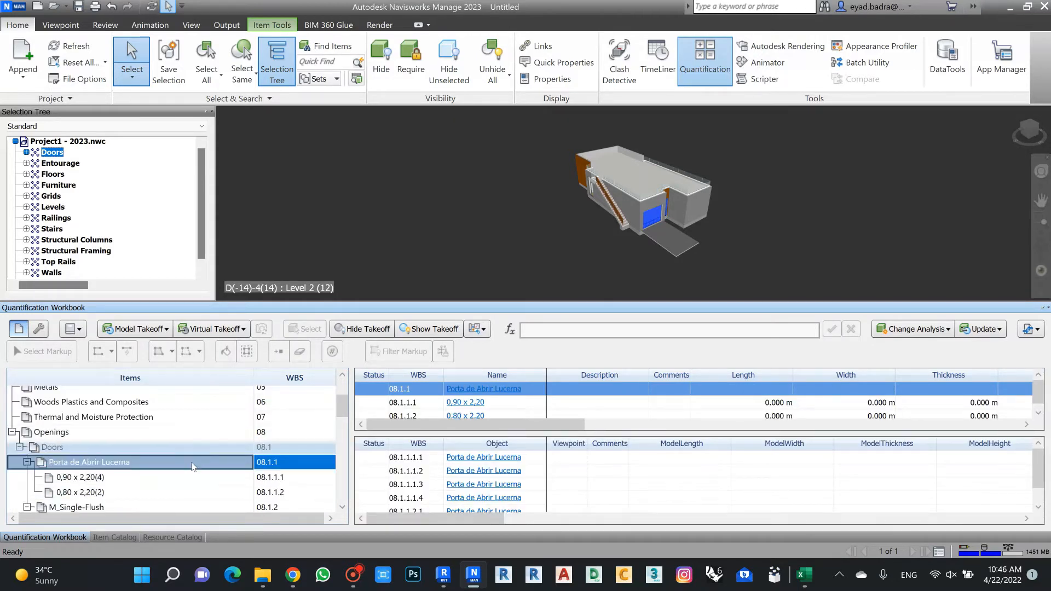
# Inspect the 0,90 x 2,20 door's properties and calculations in the Item Catalog, and return to the Quantification Workbook
pyautogui.click(107, 538)
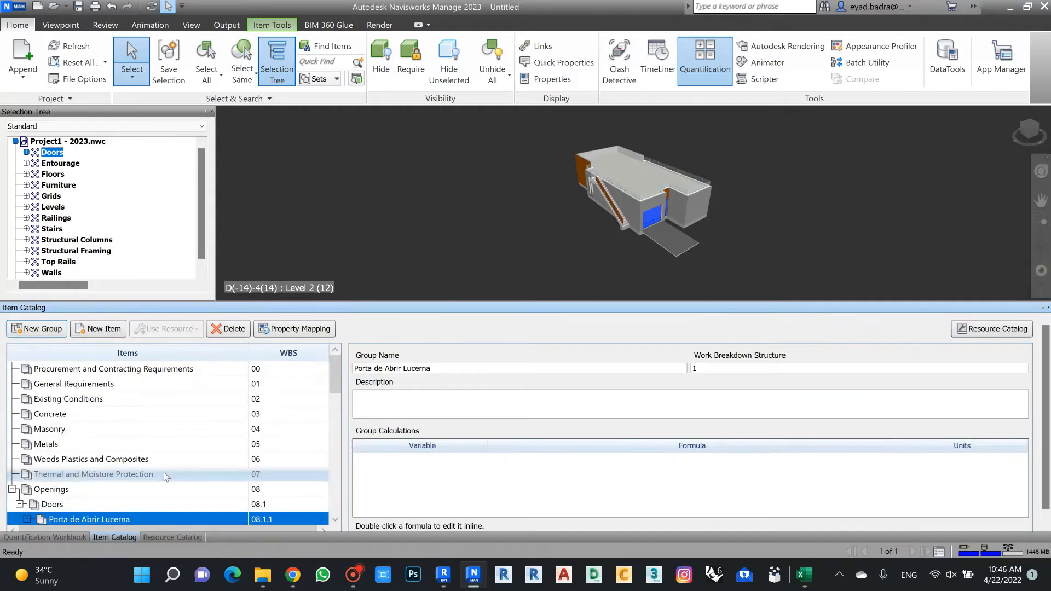
pyautogui.scroll(-2, 163, 472)
pyautogui.click(104, 453)
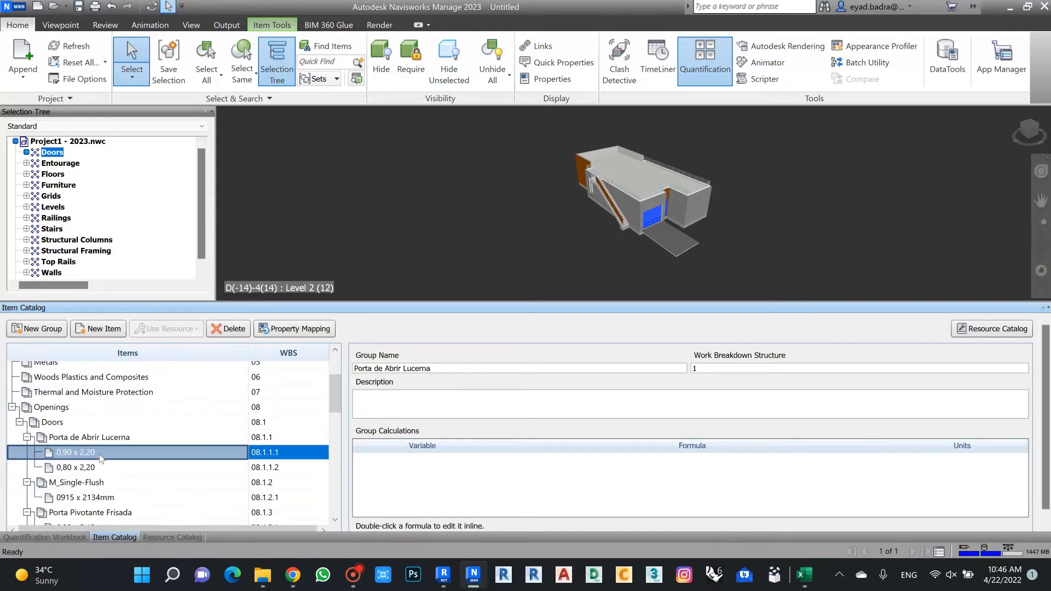
pyautogui.scroll(-1, 520, 412)
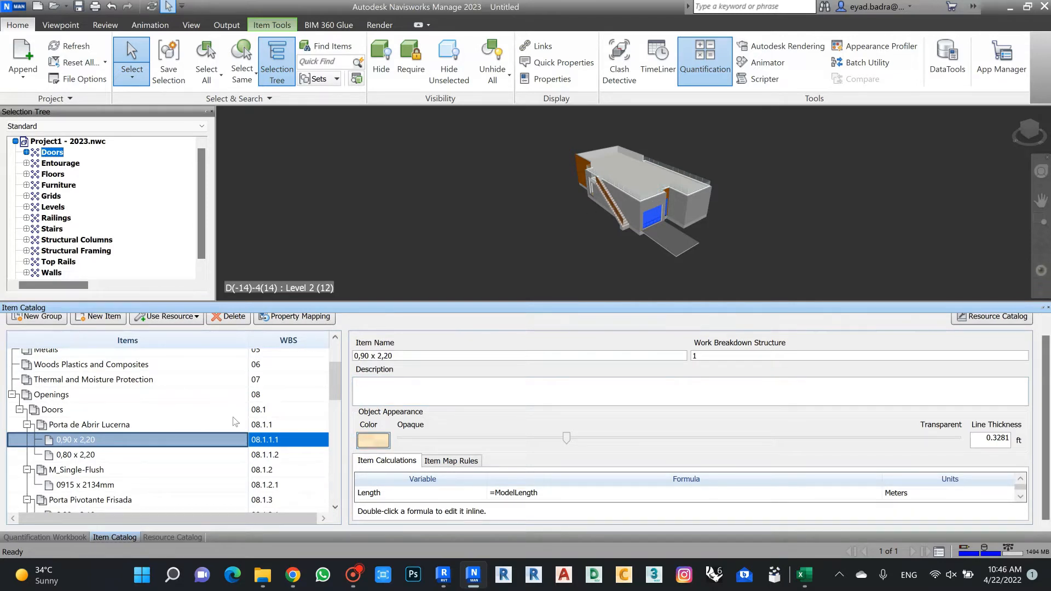
pyautogui.click(72, 537)
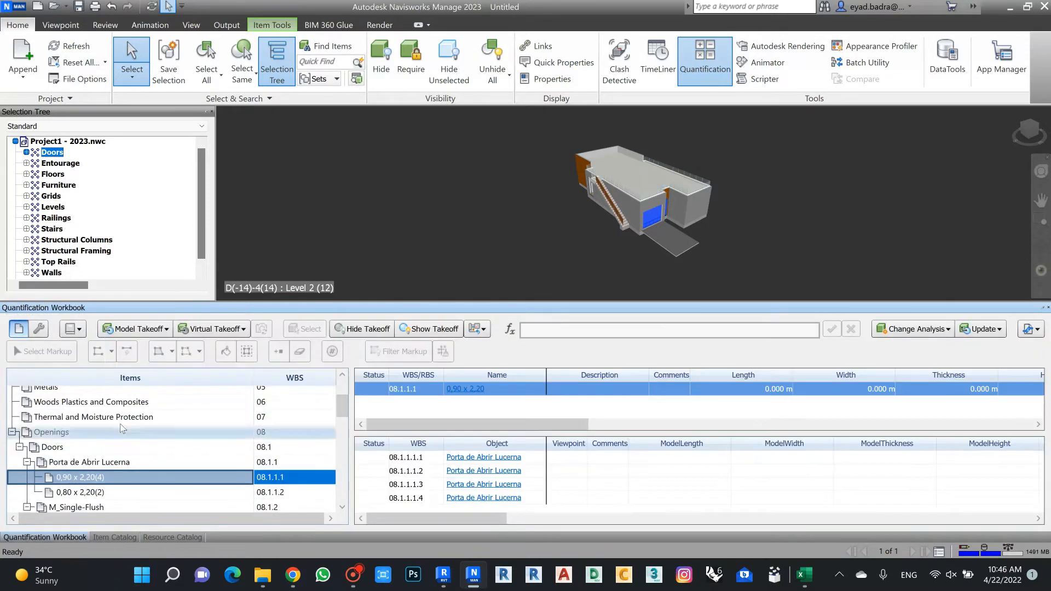
# Examine the takeoff objects of the 0,80 x 2,20 and 0915 x 2134mm door types
pyautogui.scroll(-2, 139, 407)
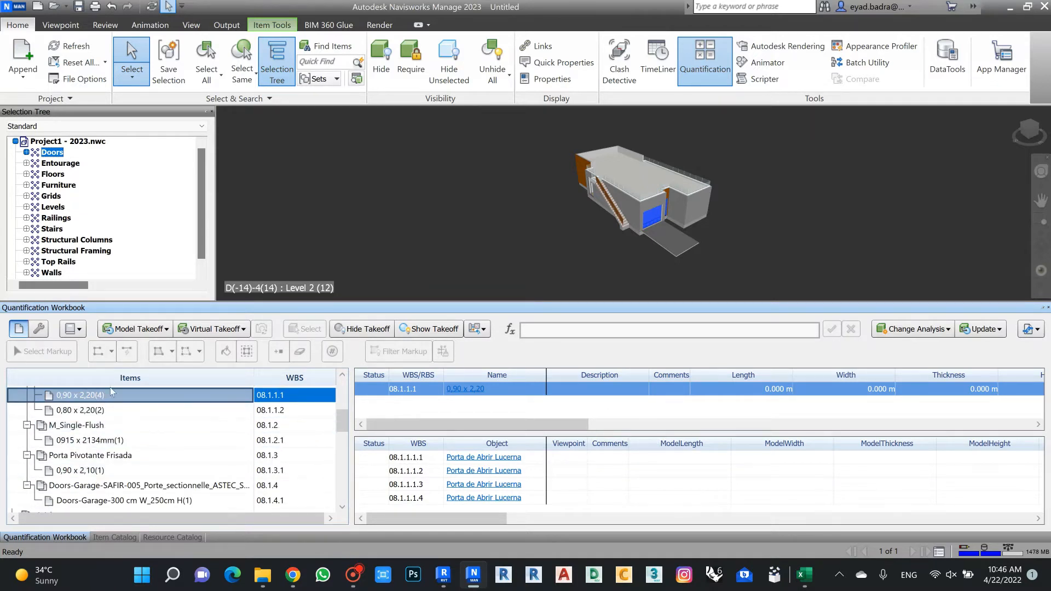
pyautogui.click(104, 412)
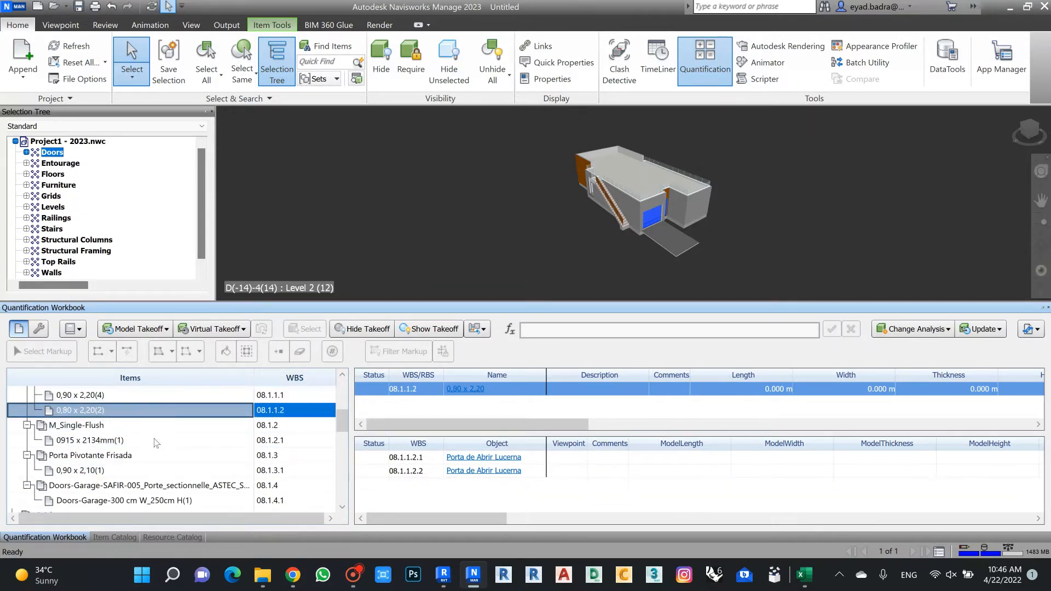
pyautogui.click(123, 441)
# Isolate the first Porta de Abrir Lucerna object of the 0,90 x 2,20 door type by hiding all unselected elements
pyautogui.click(120, 397)
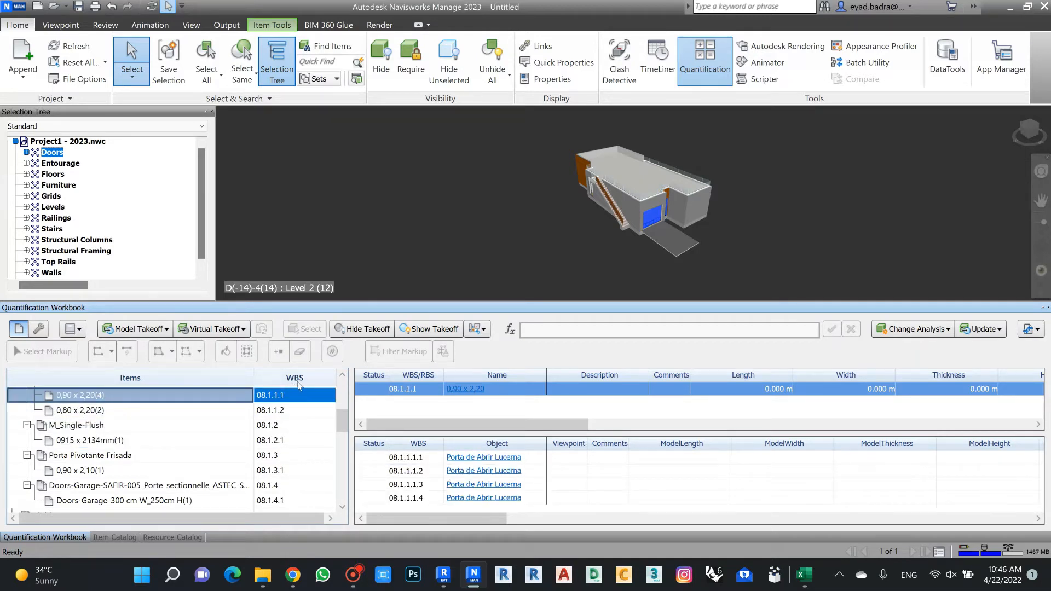
pyautogui.click(487, 459)
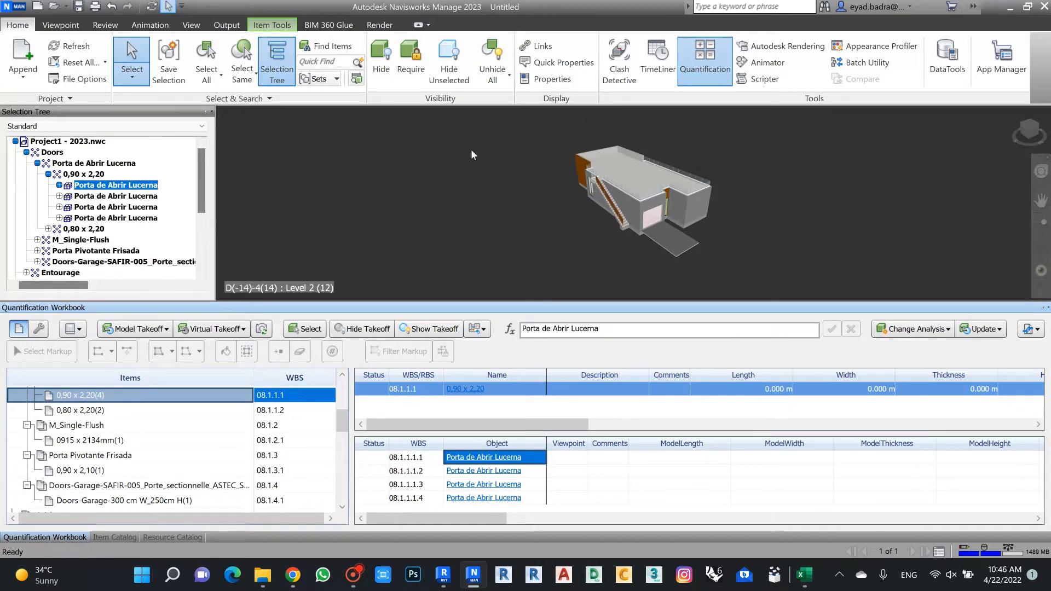
pyautogui.click(449, 70)
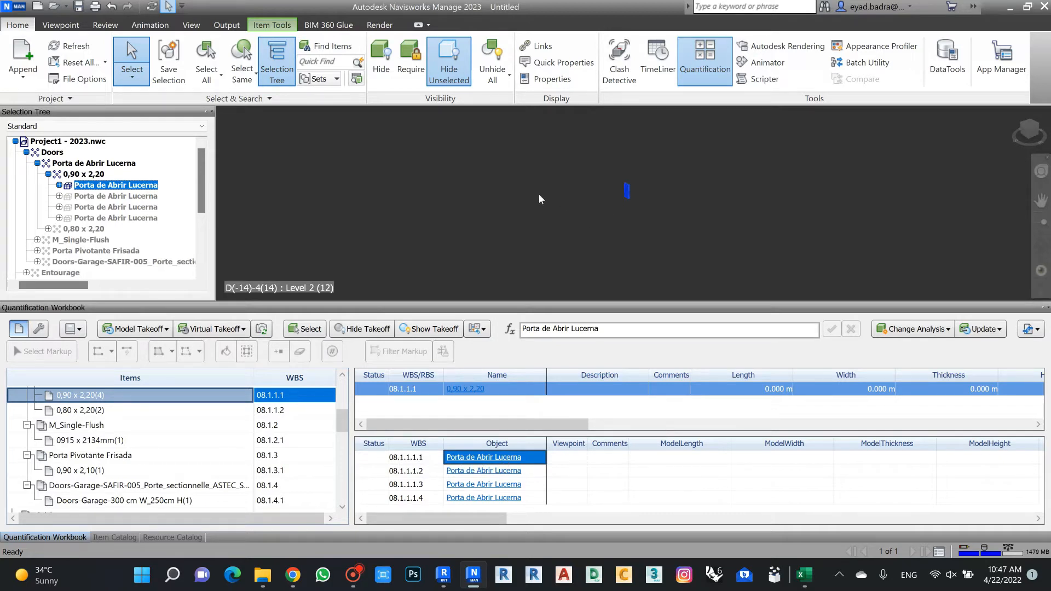
# Unhide all model elements, and compare the model's door families with the Doors group under Openings
pyautogui.click(492, 57)
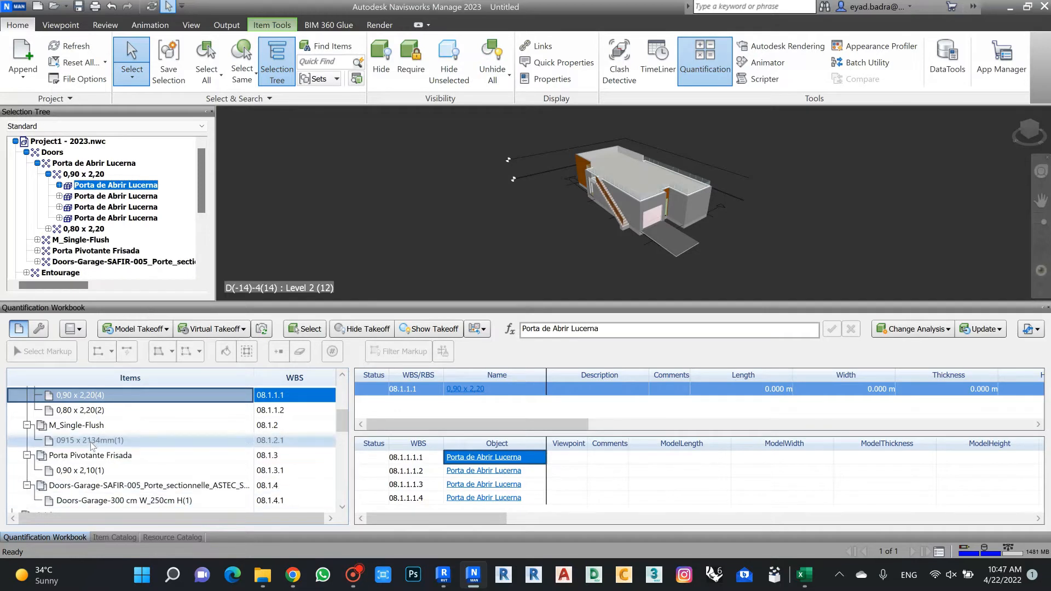
pyautogui.scroll(4, 91, 454)
pyautogui.scroll(-3, 88, 453)
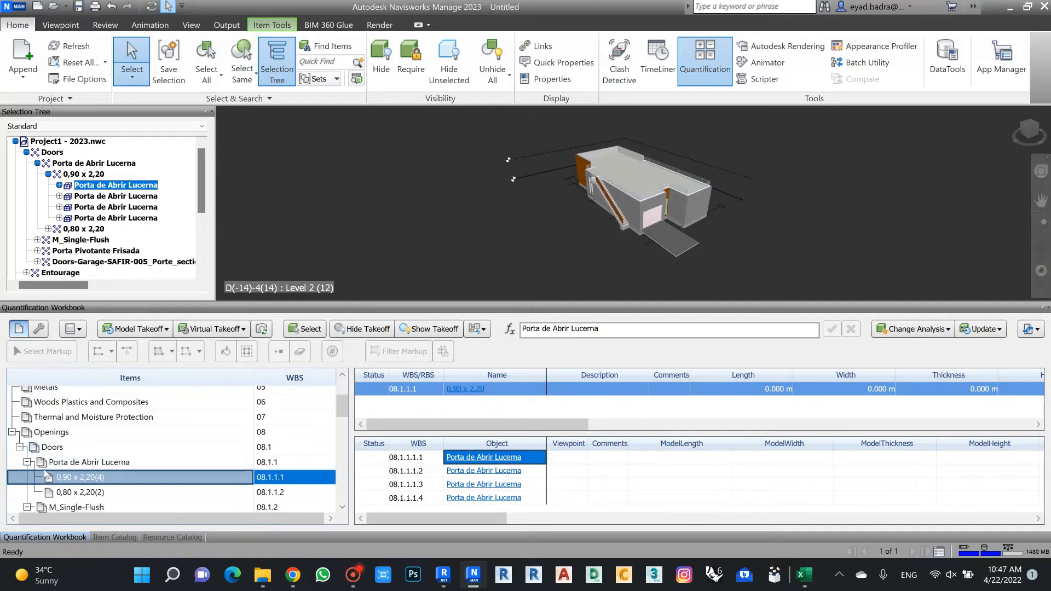
pyautogui.click(12, 431)
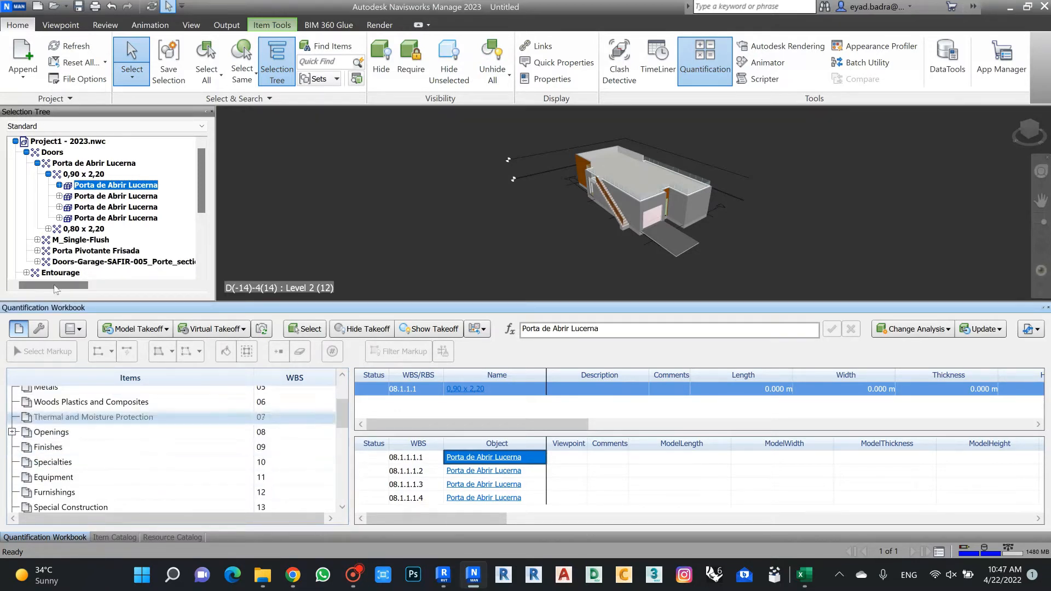
pyautogui.click(26, 153)
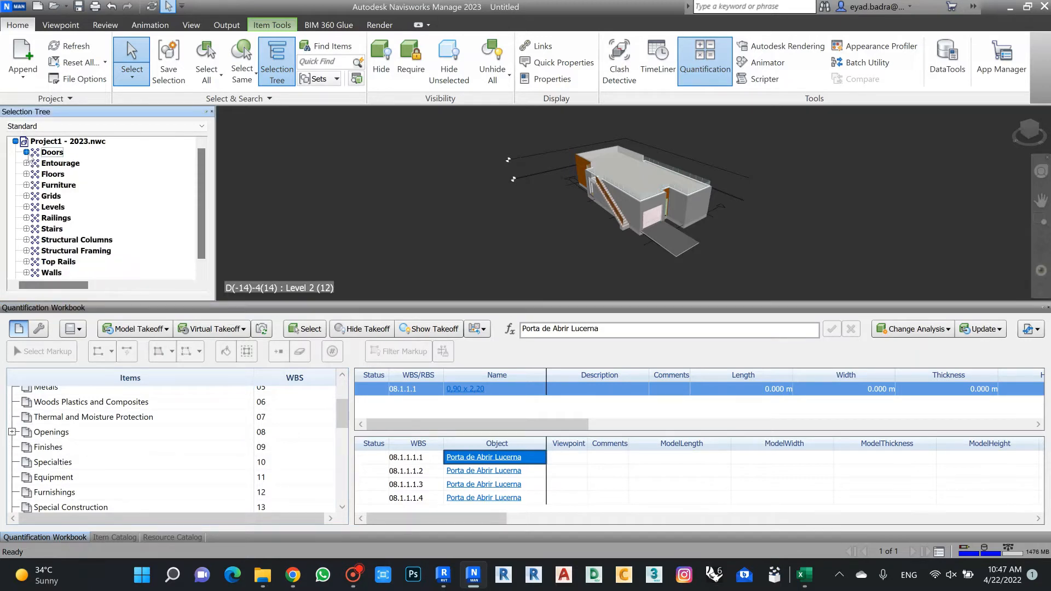
pyautogui.click(25, 152)
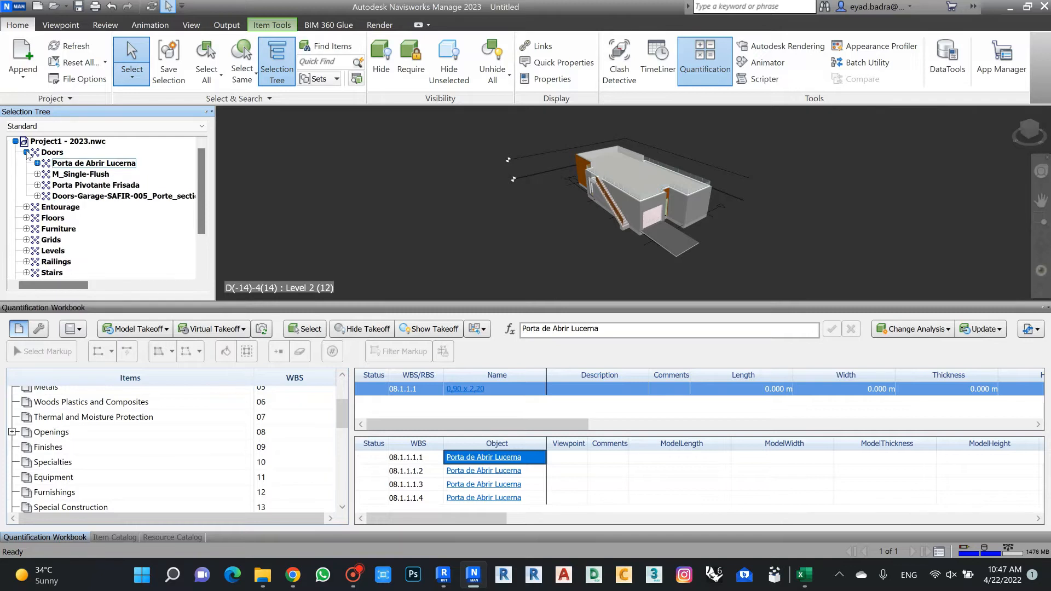
pyautogui.click(13, 432)
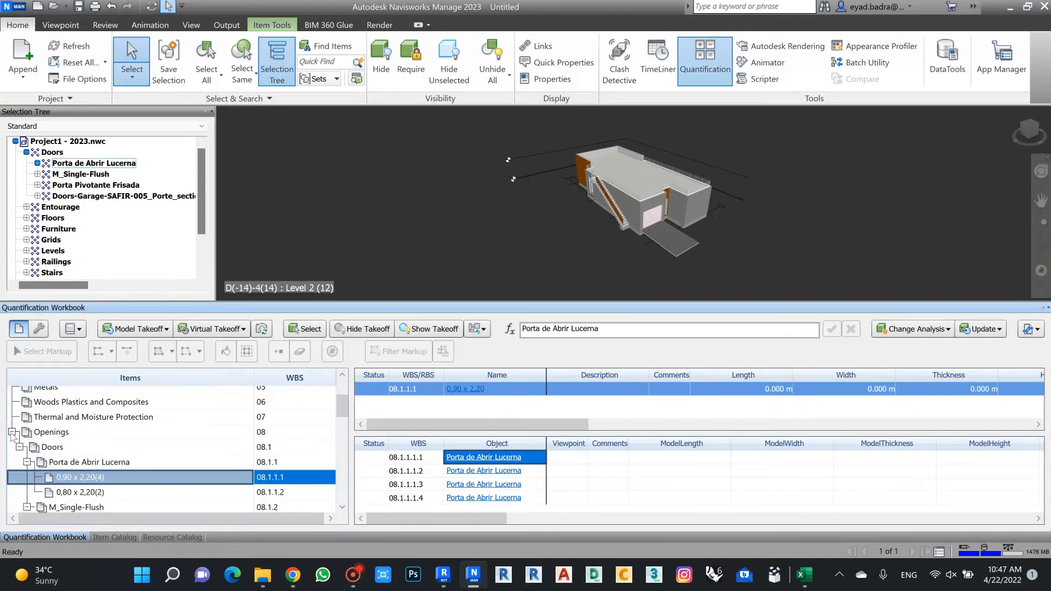
pyautogui.scroll(-2, 86, 430)
pyautogui.scroll(2, 109, 446)
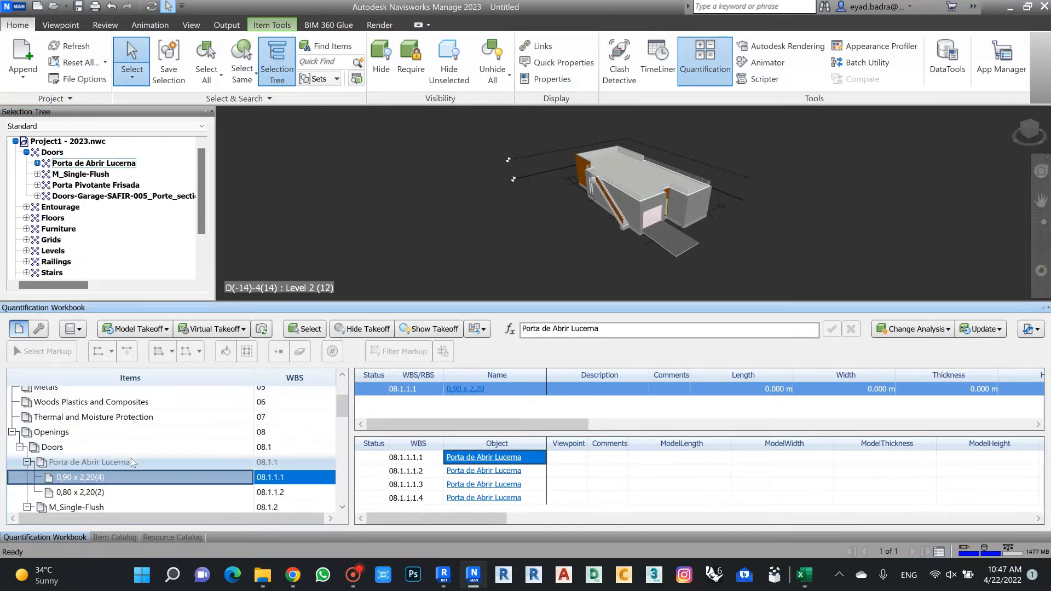
# Examine the Openings, Doors and Porta de Abrir Lucerna groups in the Quantification Workbook
pyautogui.click(94, 448)
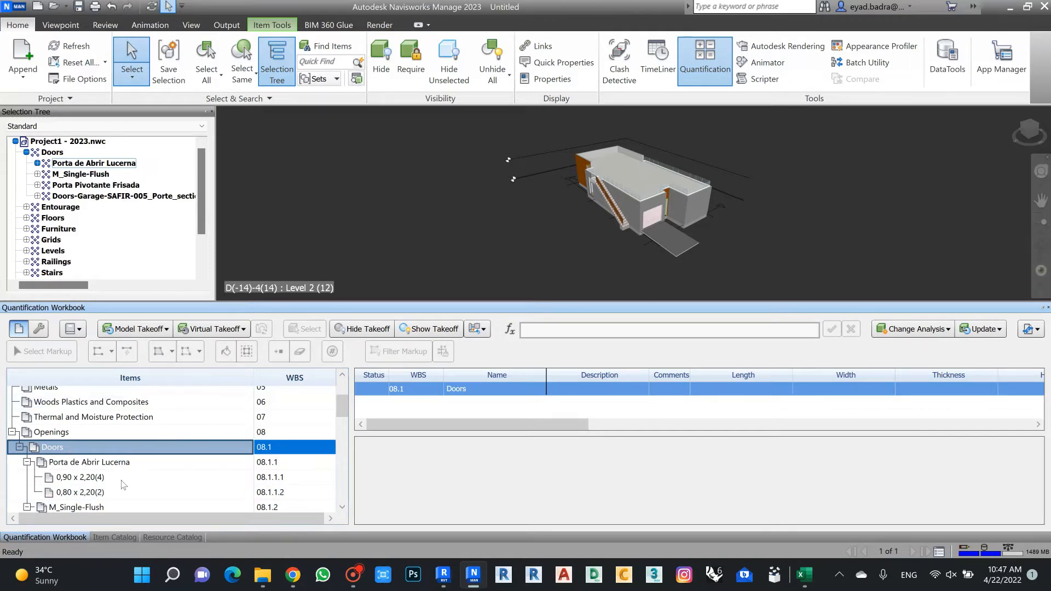
pyautogui.click(64, 433)
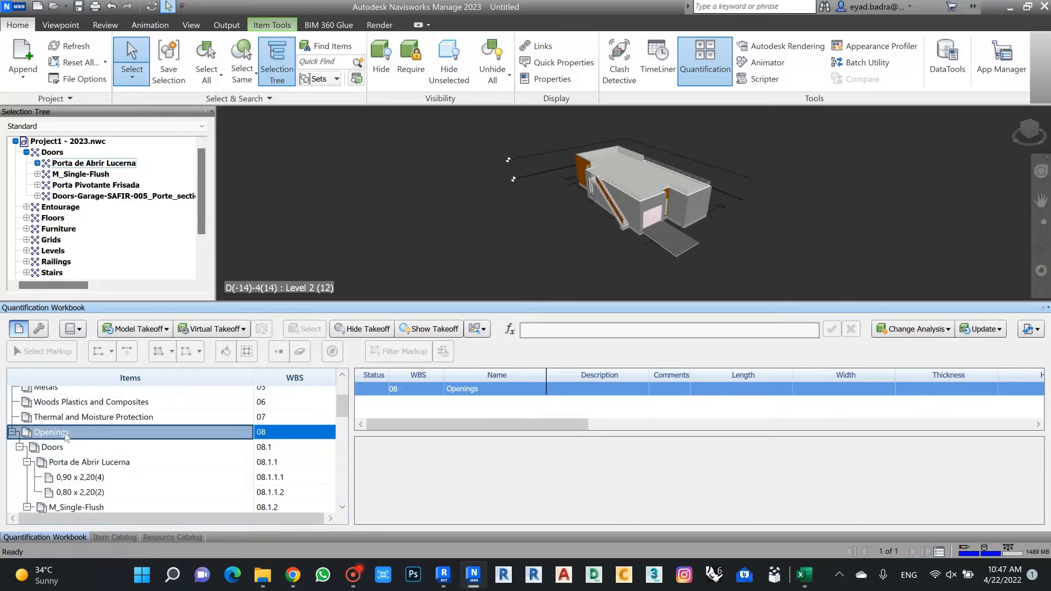
pyautogui.click(92, 465)
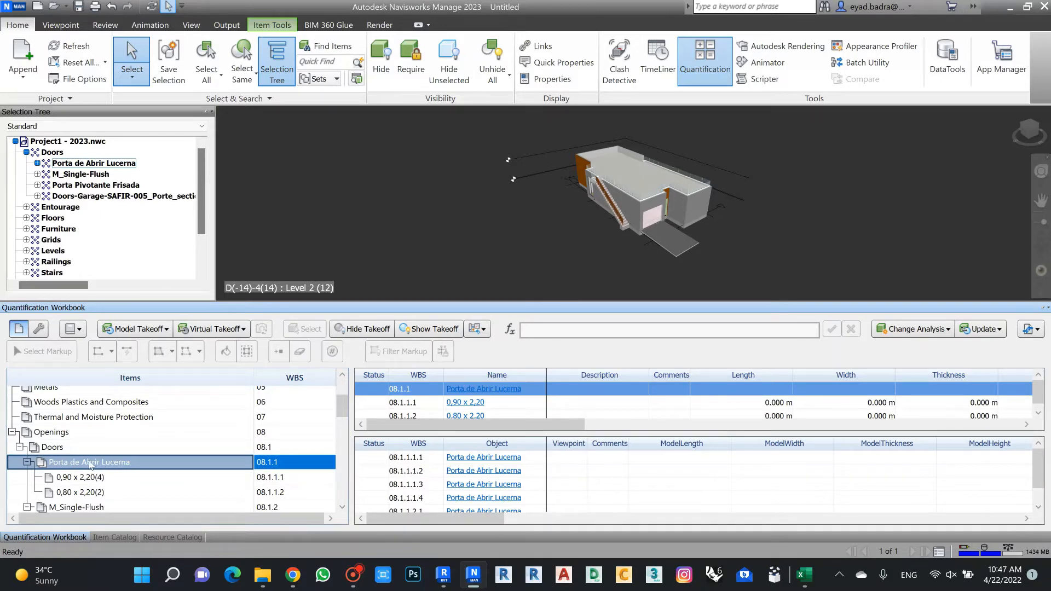
pyautogui.scroll(-2, 112, 463)
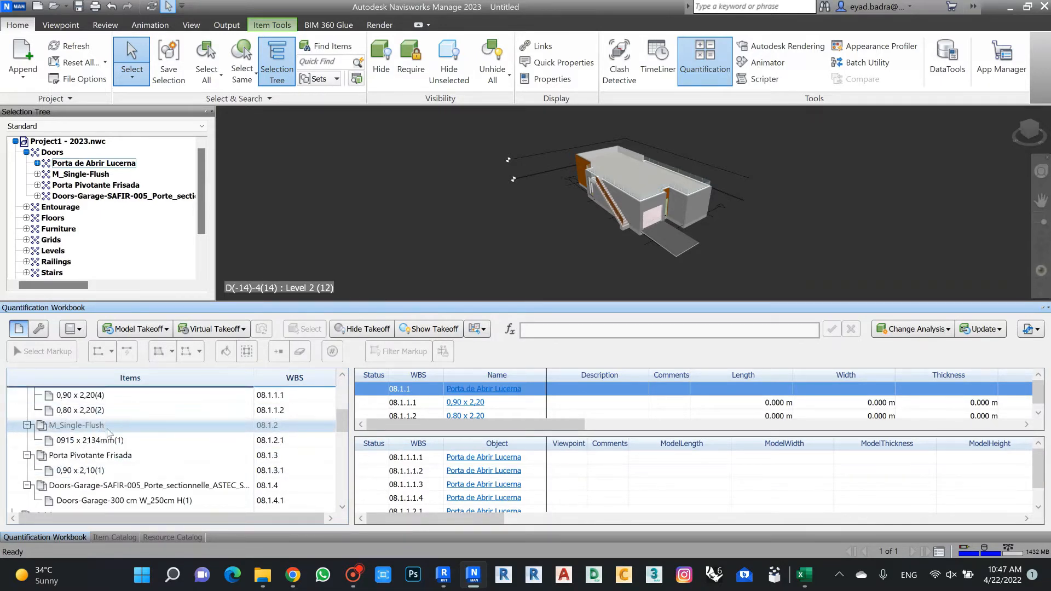
pyautogui.scroll(2, 114, 447)
pyautogui.click(113, 447)
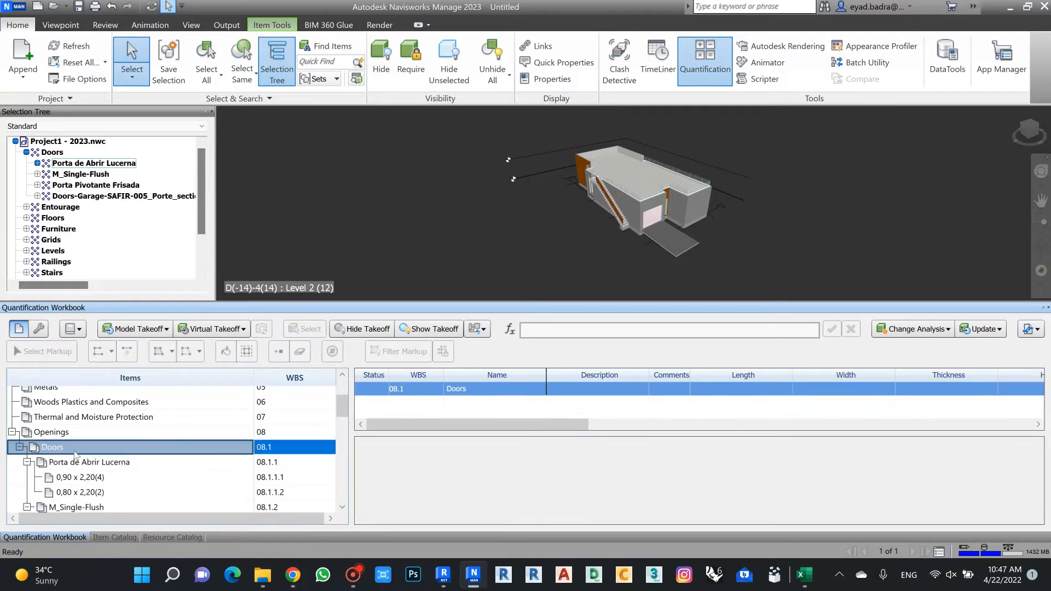
# Delete the Doors group under Openings from the Item Catalog, together with its door families, types and existing takeoffs
pyautogui.click(118, 539)
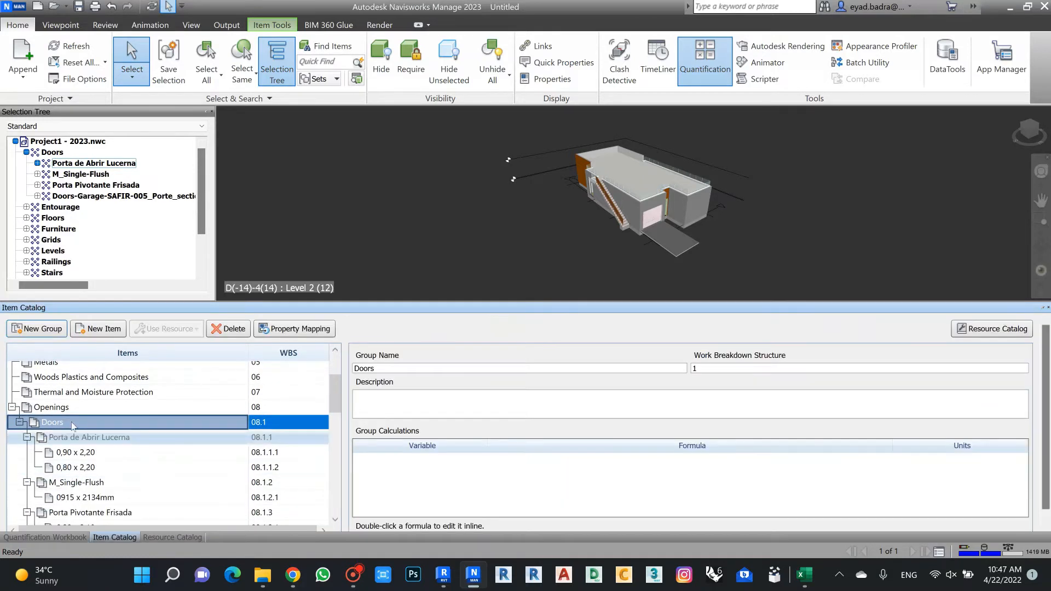
pyautogui.click(12, 408)
pyautogui.click(12, 408)
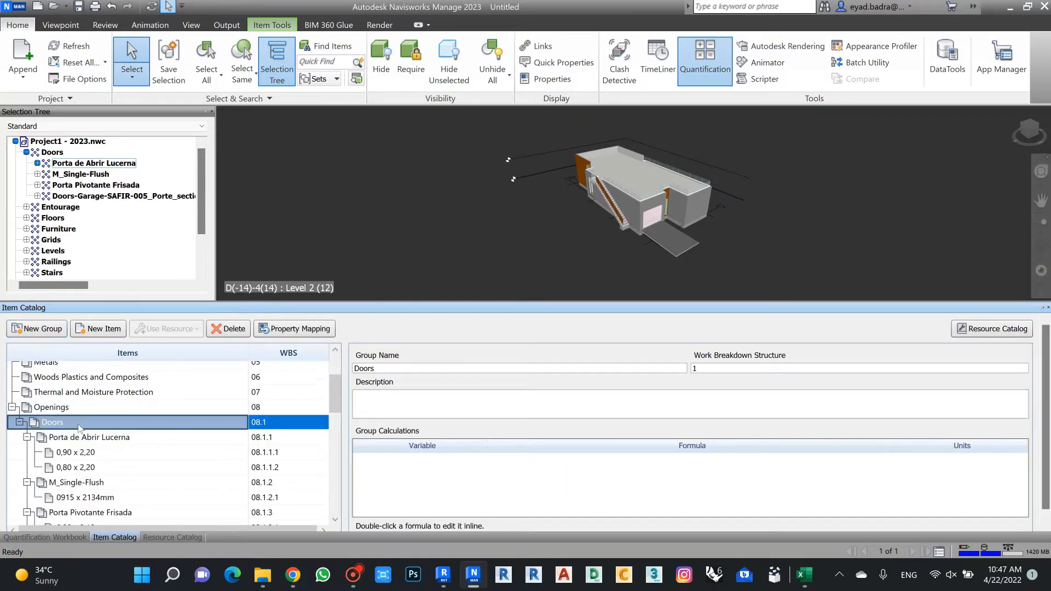
pyautogui.click(216, 522)
pyautogui.click(131, 422)
pyautogui.scroll(-2, 147, 438)
pyautogui.keyDown('shift'); pyautogui.click(135, 476); pyautogui.keyUp('shift')
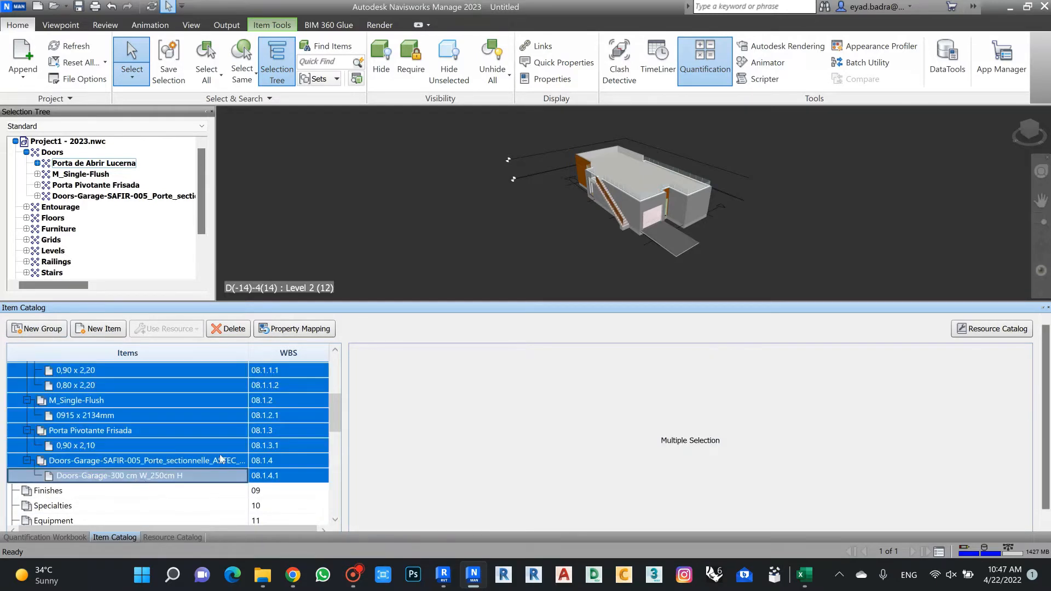
pyautogui.click(230, 329)
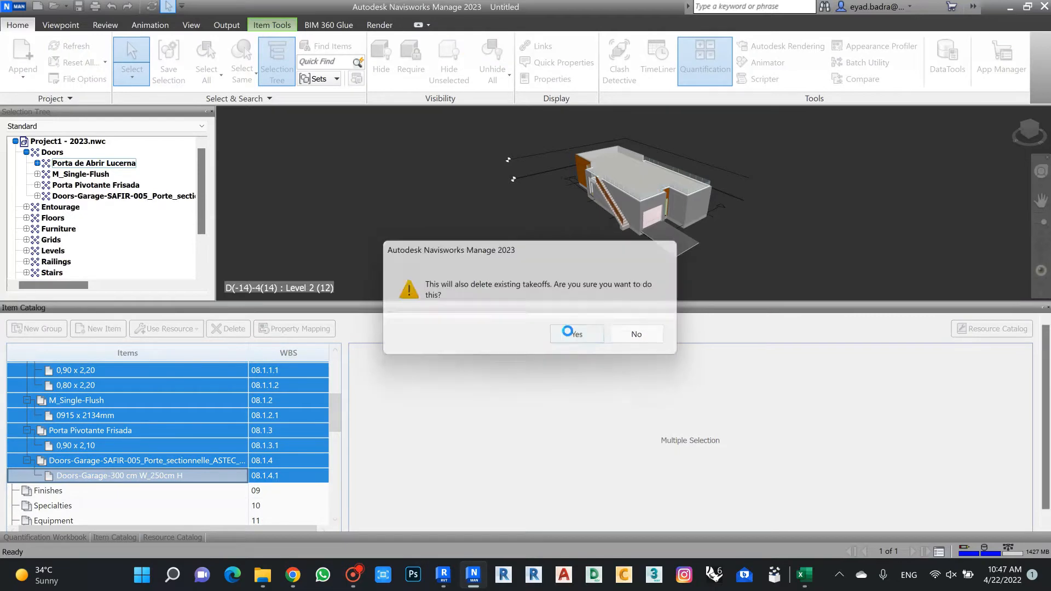
pyautogui.click(570, 333)
pyautogui.scroll(3, 94, 492)
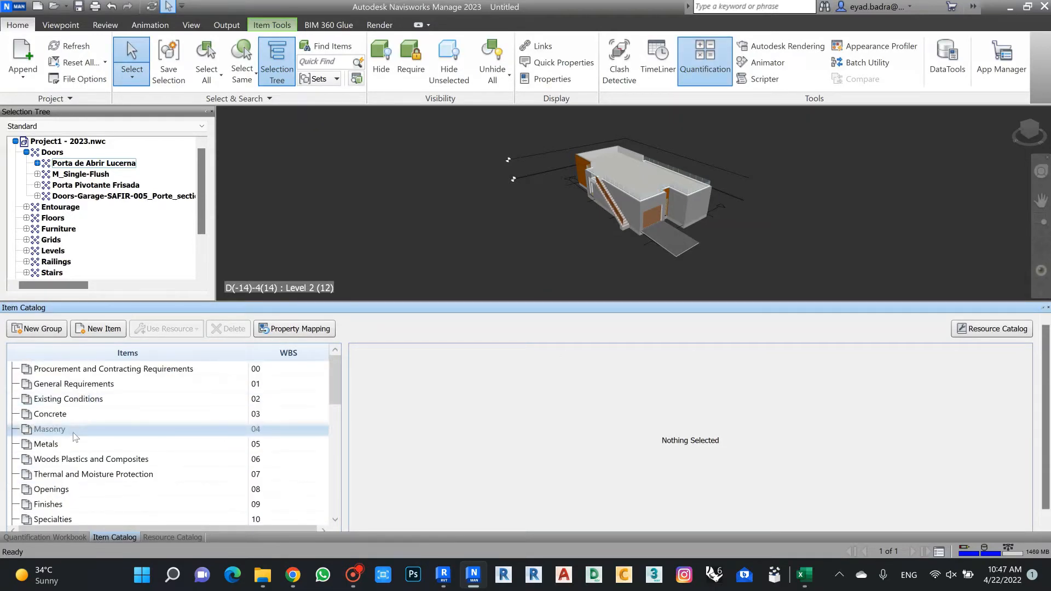
# Take off the four door families, from Porta de Abrir Lucerna to Doors-Garage-SAFIR-005, directly into the Openings group
pyautogui.click(83, 488)
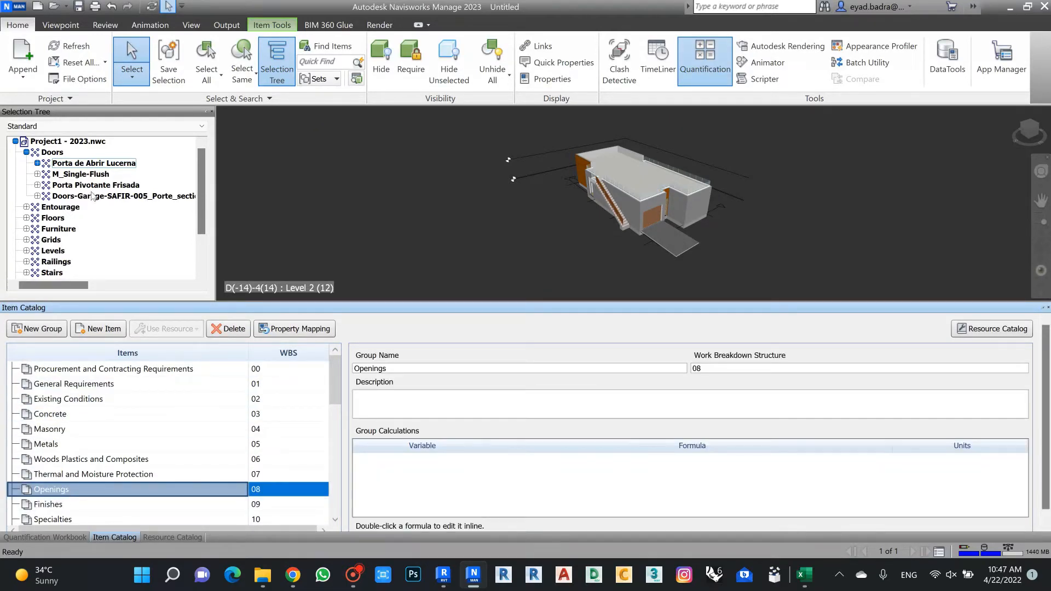
pyautogui.click(81, 175)
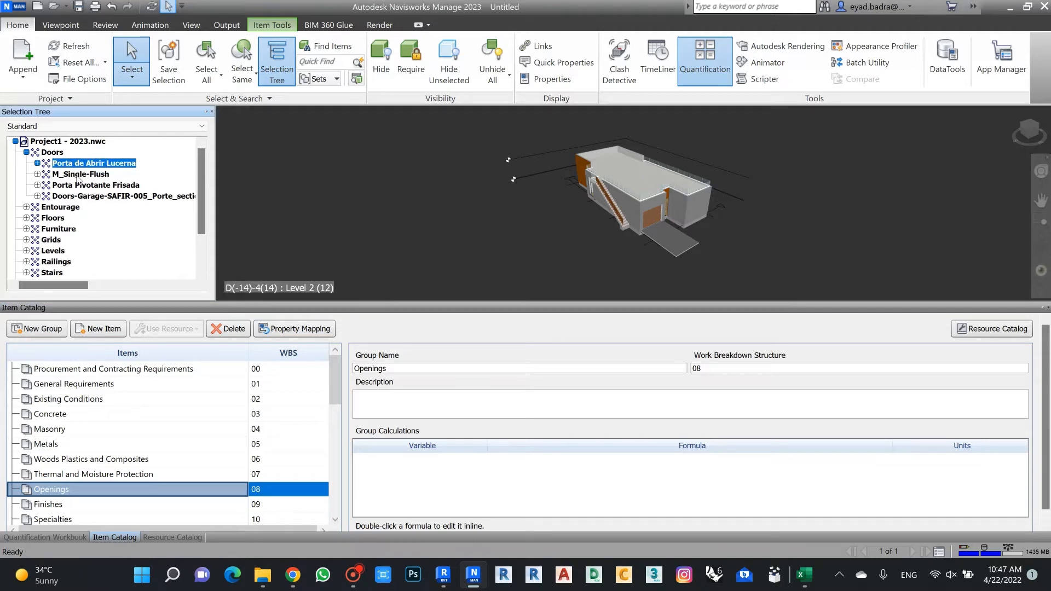
pyautogui.moveTo(77, 178); pyautogui.dragTo(73, 203)
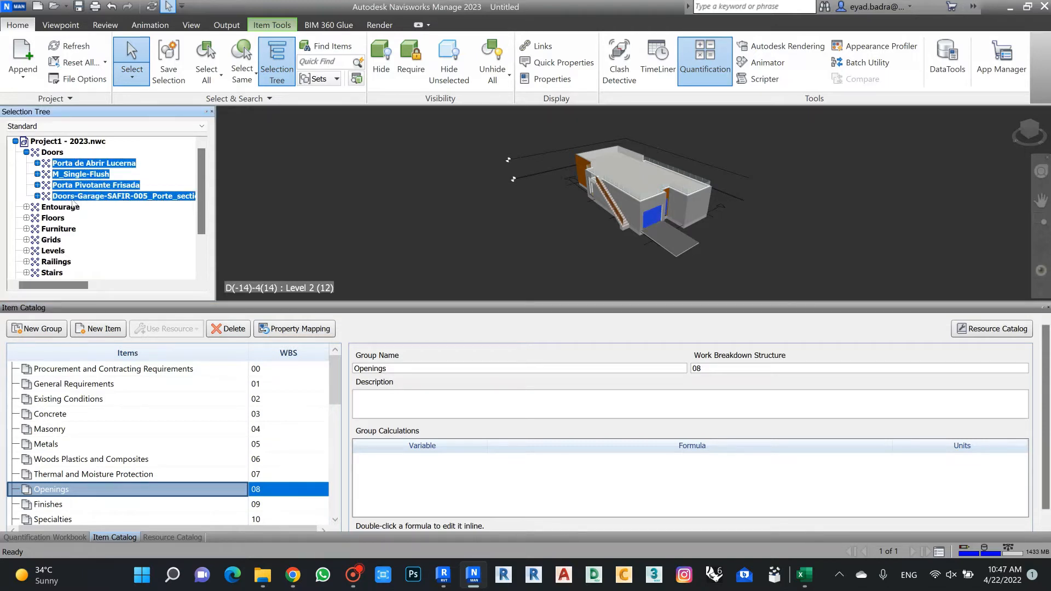
pyautogui.rightClick(83, 171)
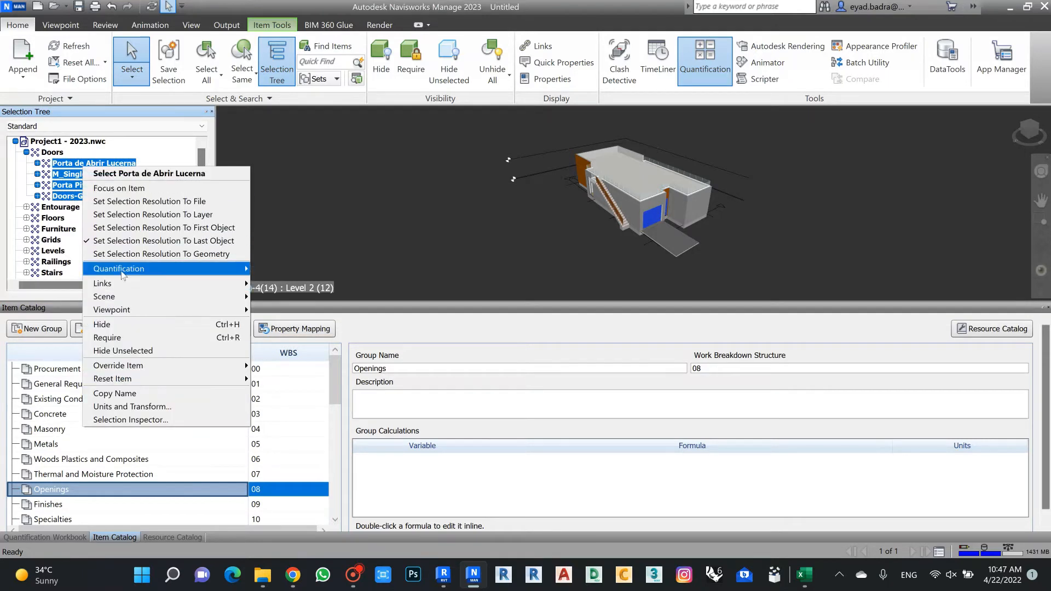
pyautogui.moveTo(124, 276)
pyautogui.click(298, 271)
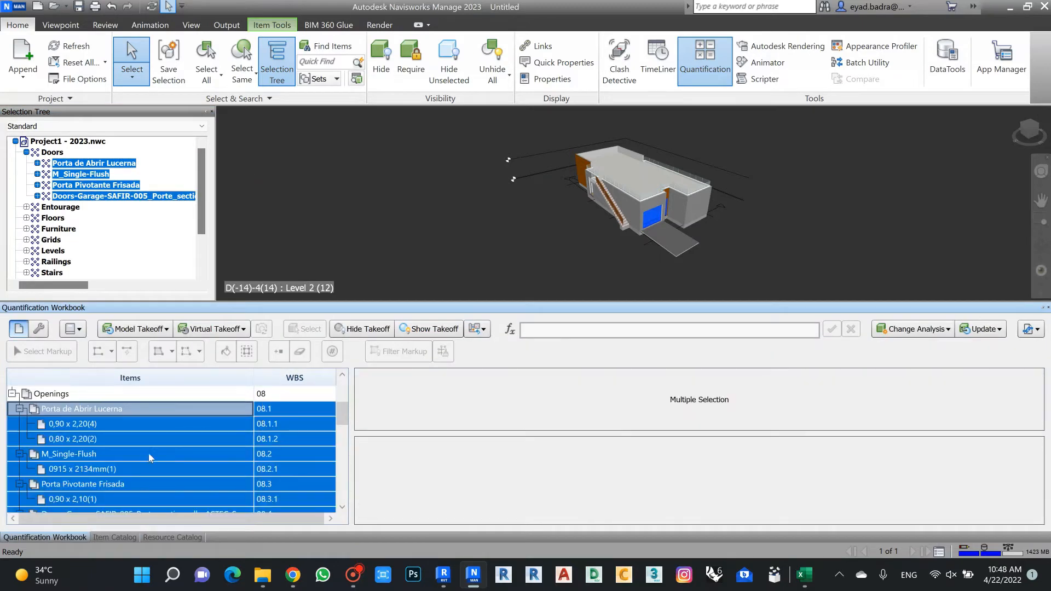
# Examine the Openings group and the takeoff of its Porta de Abrir Lucerna family
pyautogui.click(147, 456)
pyautogui.click(50, 395)
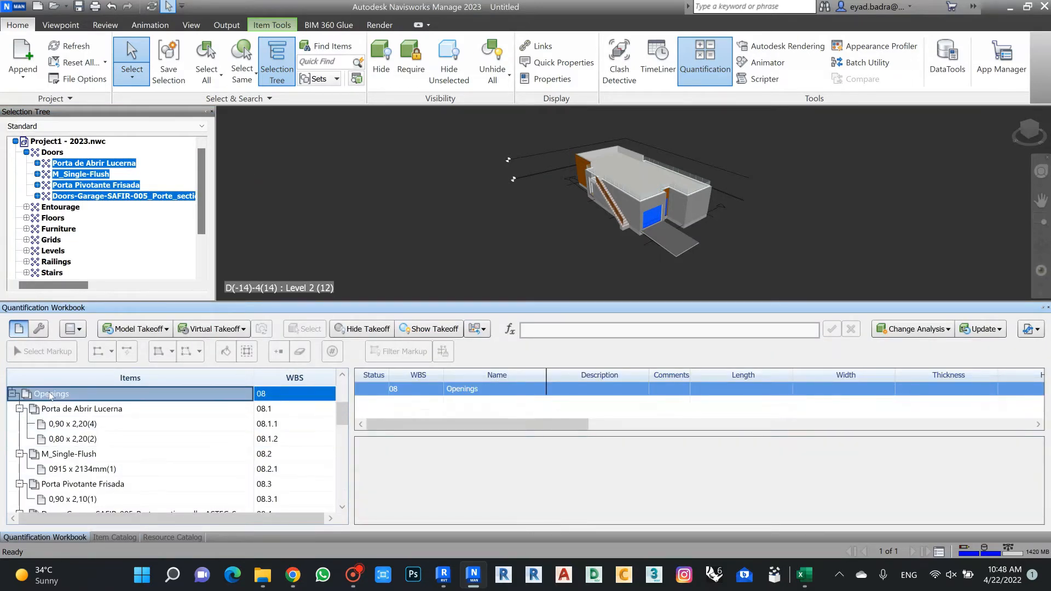
pyautogui.click(64, 409)
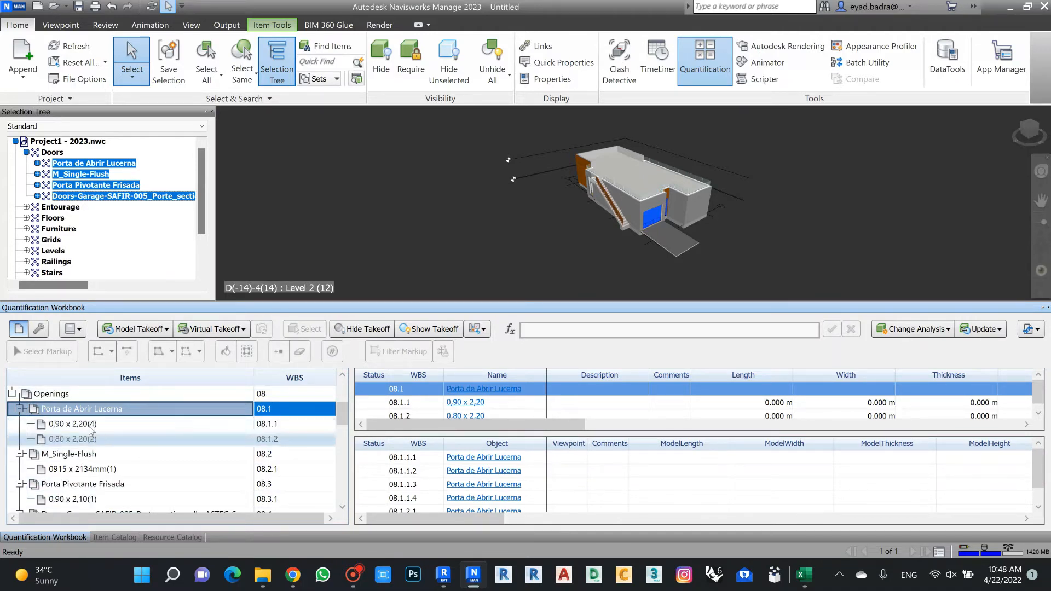
# Undo the direct takeoff into Openings, the Doors group deletion and the unhiding of the model elements
pyautogui.hotkey('ctrl', 'z')
pyautogui.hotkey('ctrl', 'z')
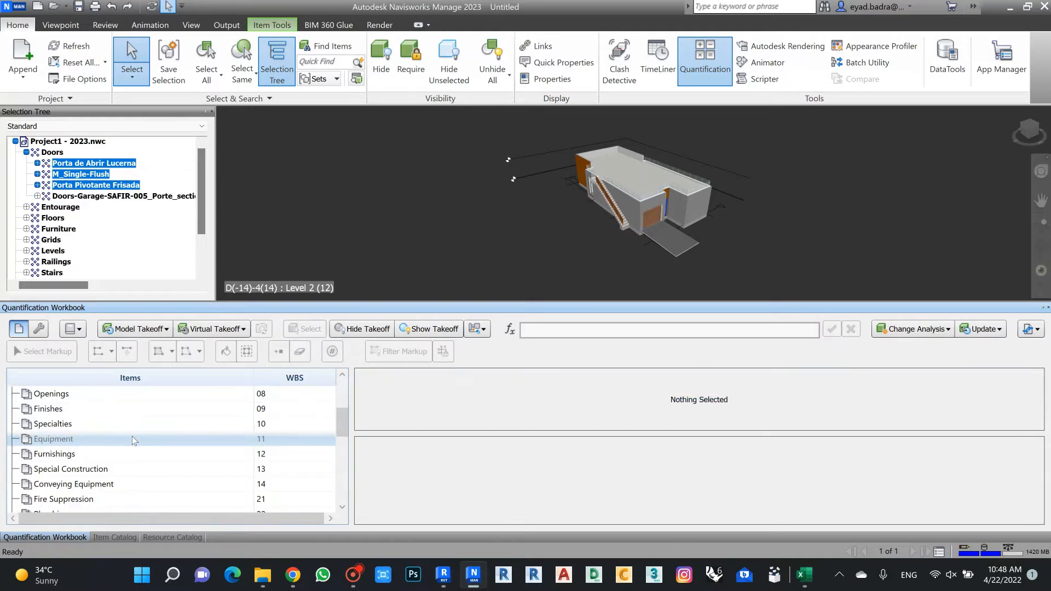
pyautogui.hotkey('ctrl', 'y')
pyautogui.hotkey('ctrl', 'y')
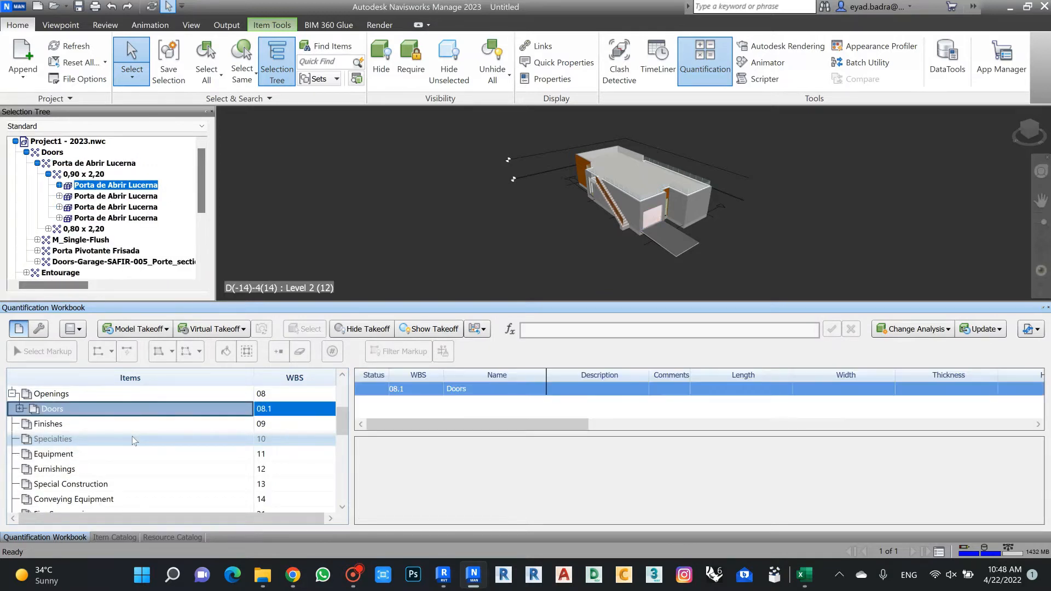
pyautogui.hotkey('ctrl', 'y')
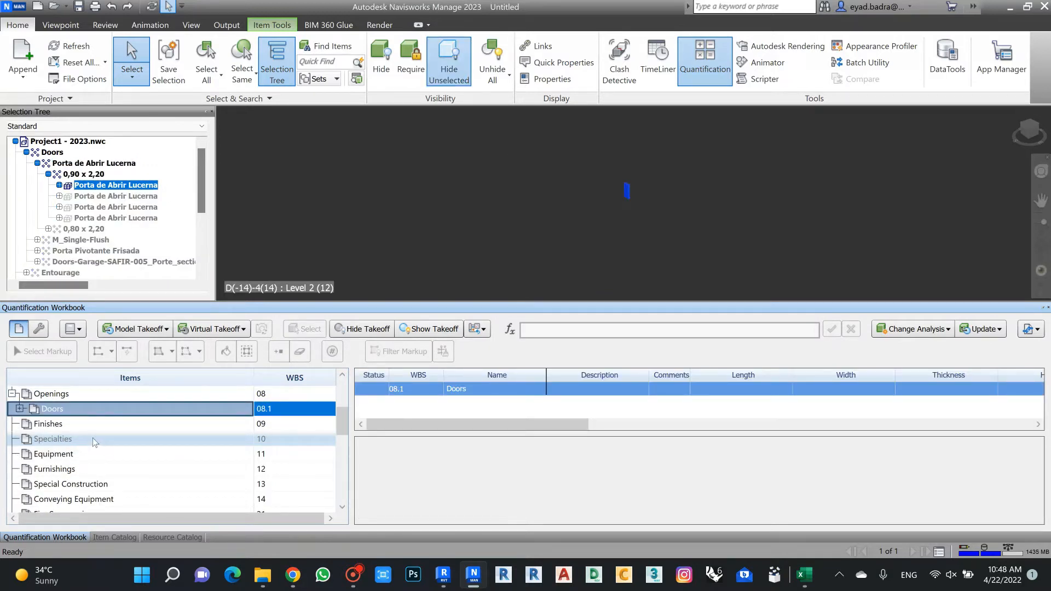
# Examine the four door families under the Doors group and the takeoff objects of the 0,90 x 2,20 door type
pyautogui.click(20, 409)
pyautogui.click(27, 424)
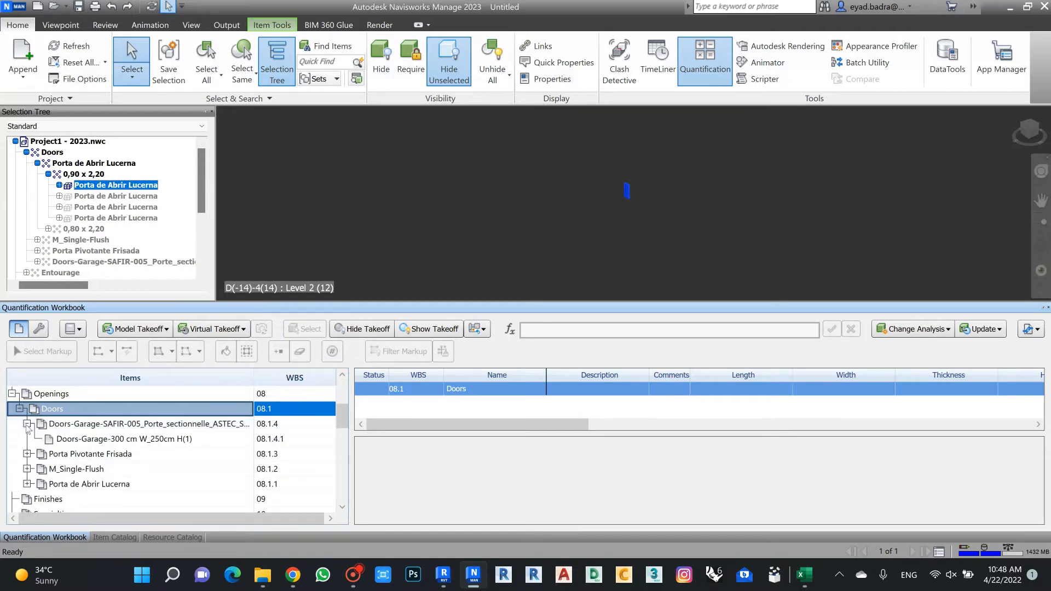
pyautogui.click(26, 424)
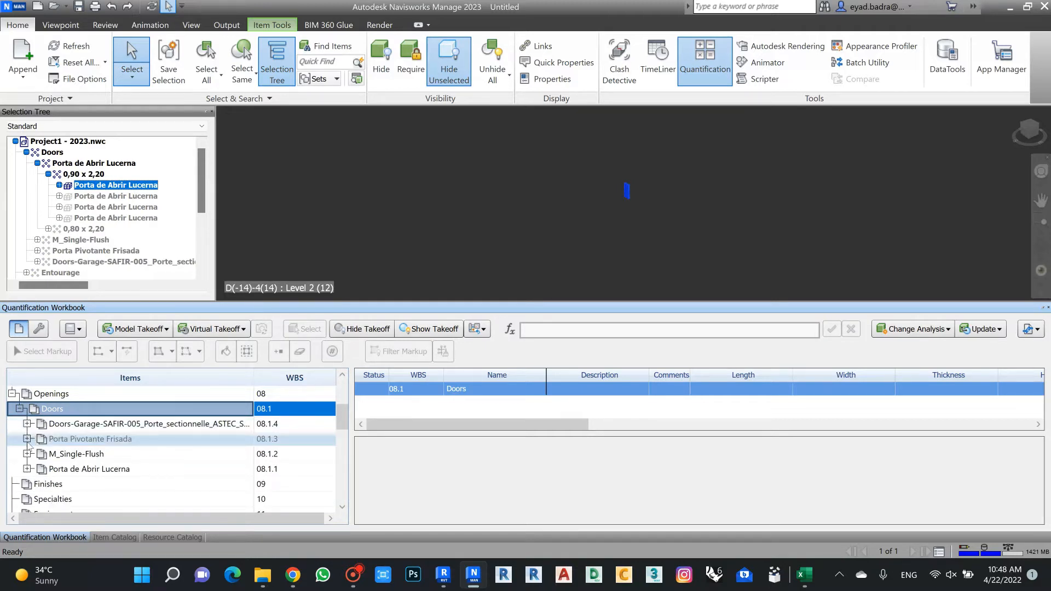
pyautogui.click(27, 439)
pyautogui.click(26, 439)
pyautogui.click(27, 453)
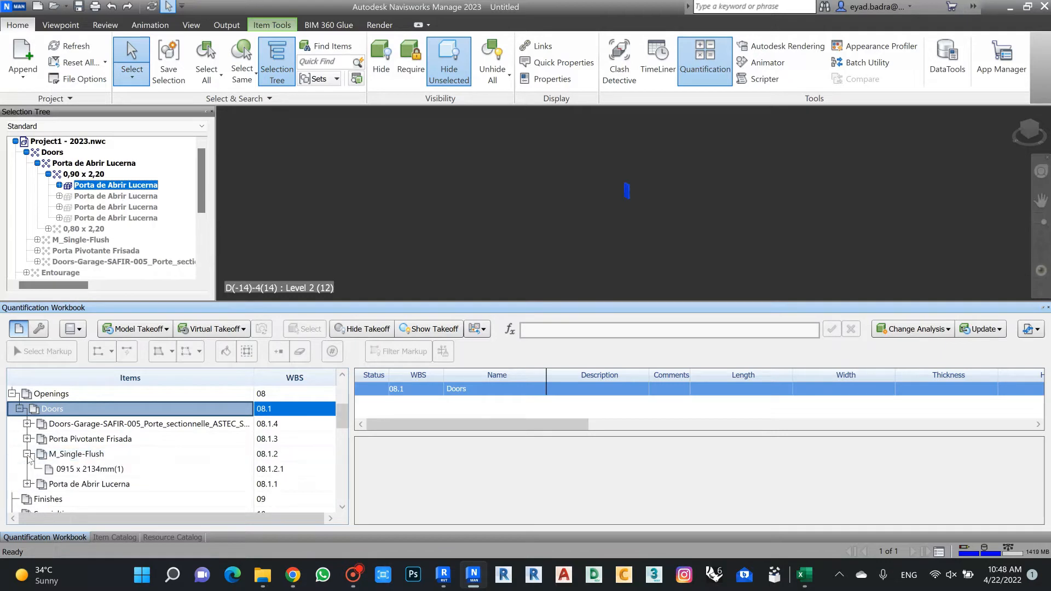
pyautogui.click(27, 454)
pyautogui.click(27, 470)
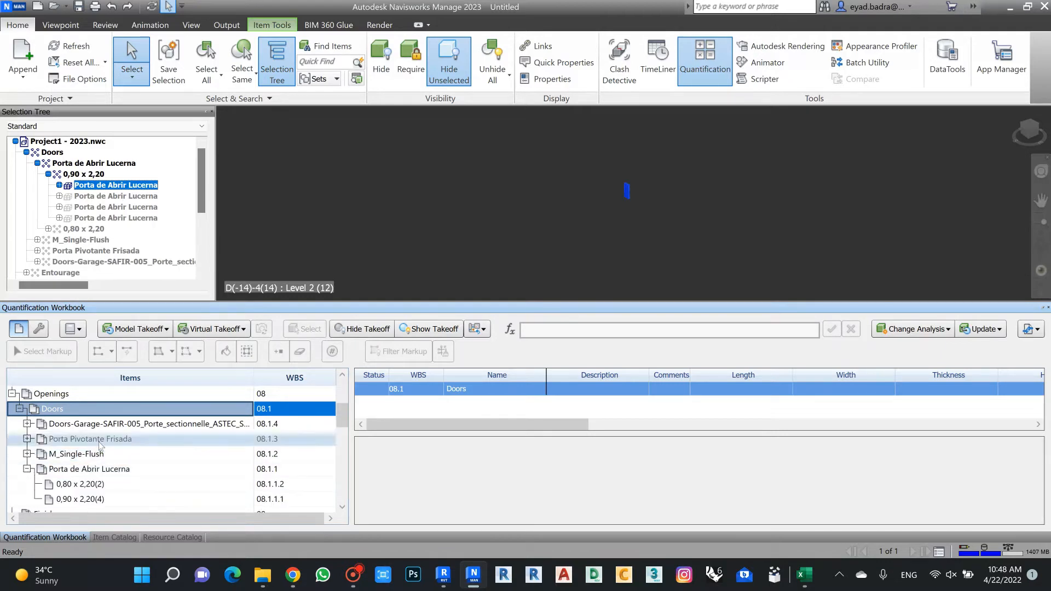
pyautogui.scroll(-2, 106, 449)
pyautogui.scroll(2, 110, 476)
pyautogui.click(82, 498)
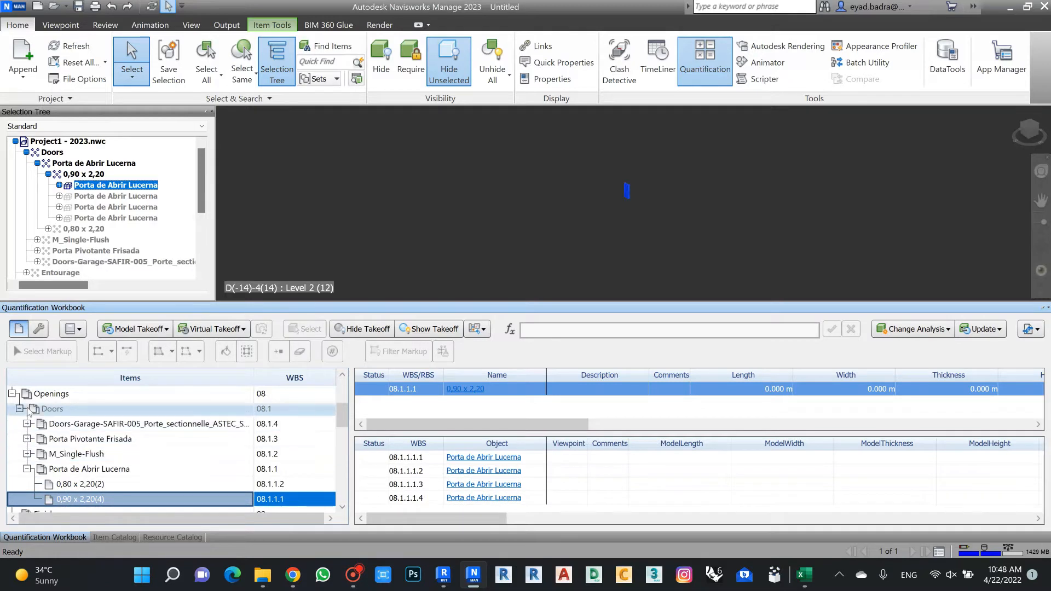
# Collapse the Openings group and the Doors category, and unhide the rest of the model
pyautogui.click(12, 394)
pyautogui.scroll(2, 98, 422)
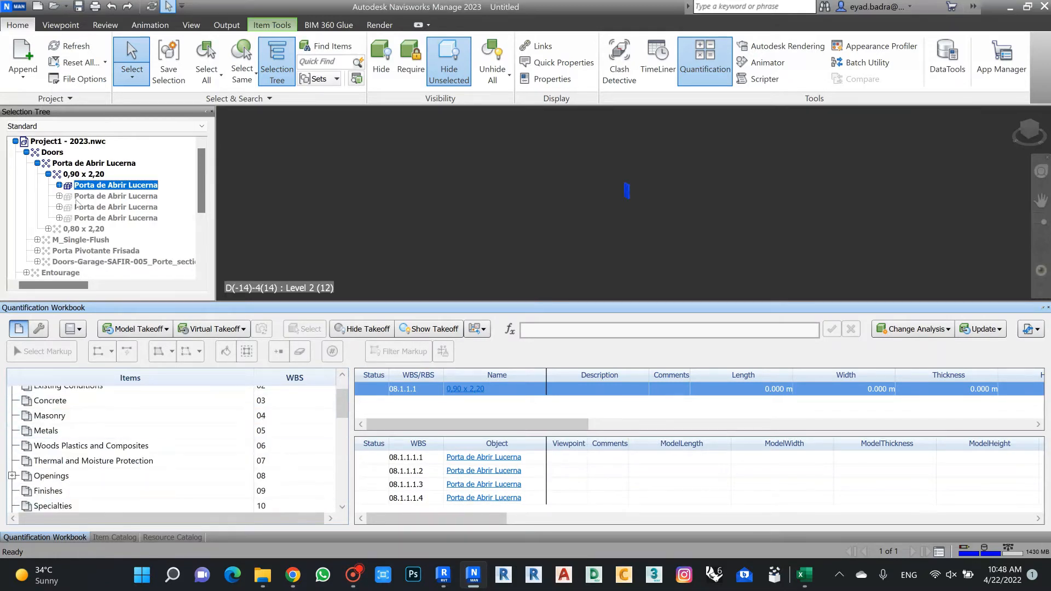
pyautogui.click(15, 142)
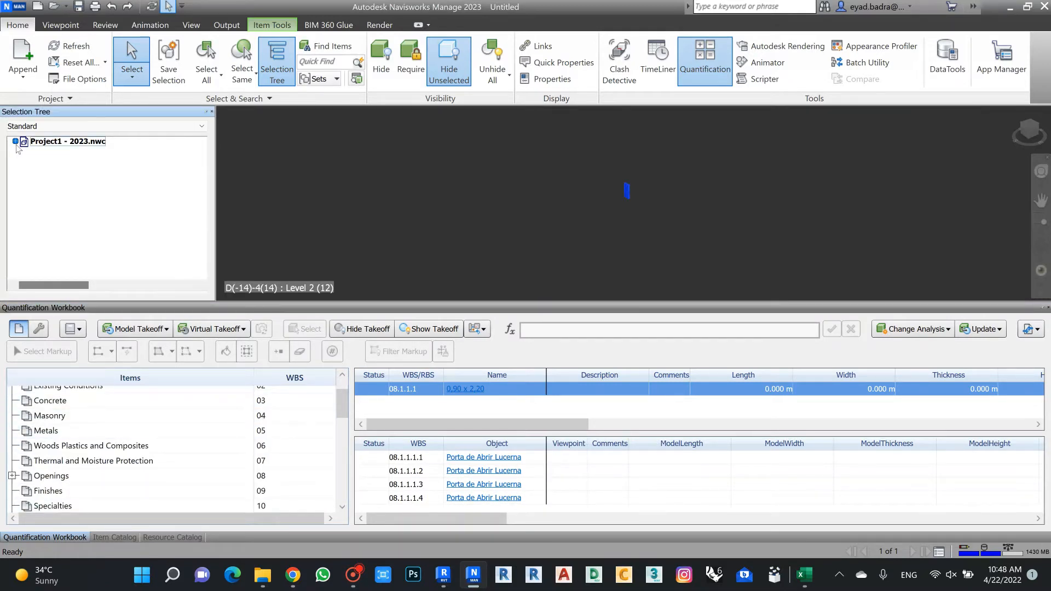
pyautogui.click(16, 142)
pyautogui.click(26, 153)
pyautogui.click(26, 153)
pyautogui.click(449, 63)
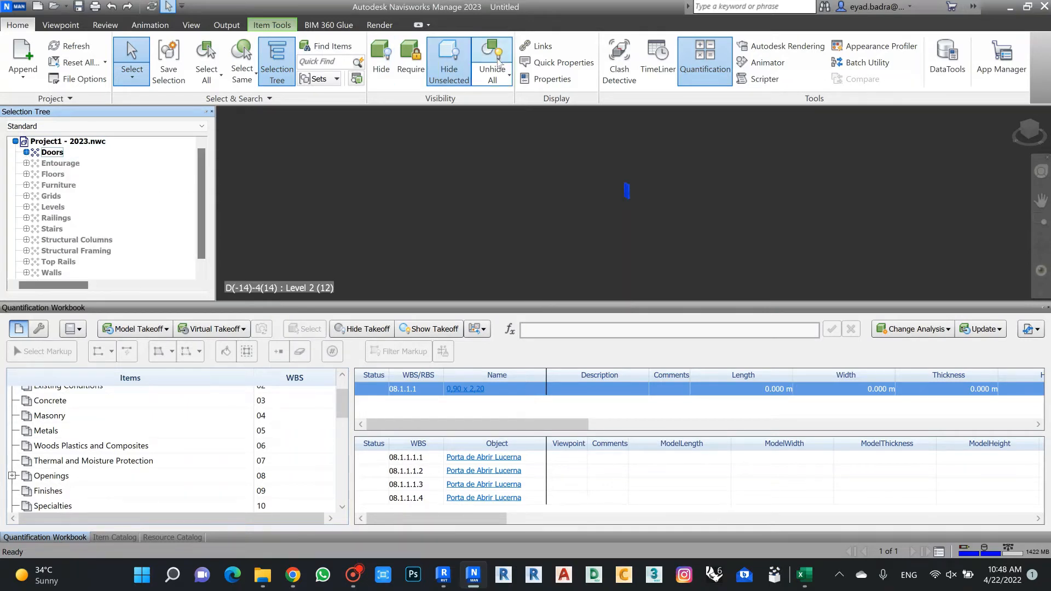
# Select and expand the Entourage category in the Selection Tree and examine the elements listed in it
pyautogui.click(61, 163)
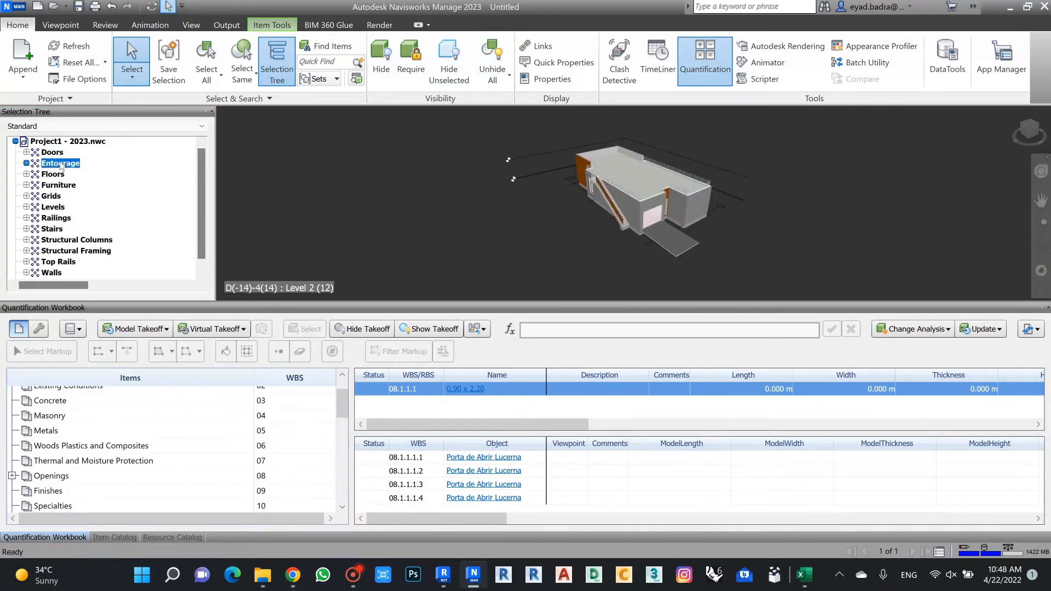
pyautogui.click(25, 163)
pyautogui.scroll(1, 84, 208)
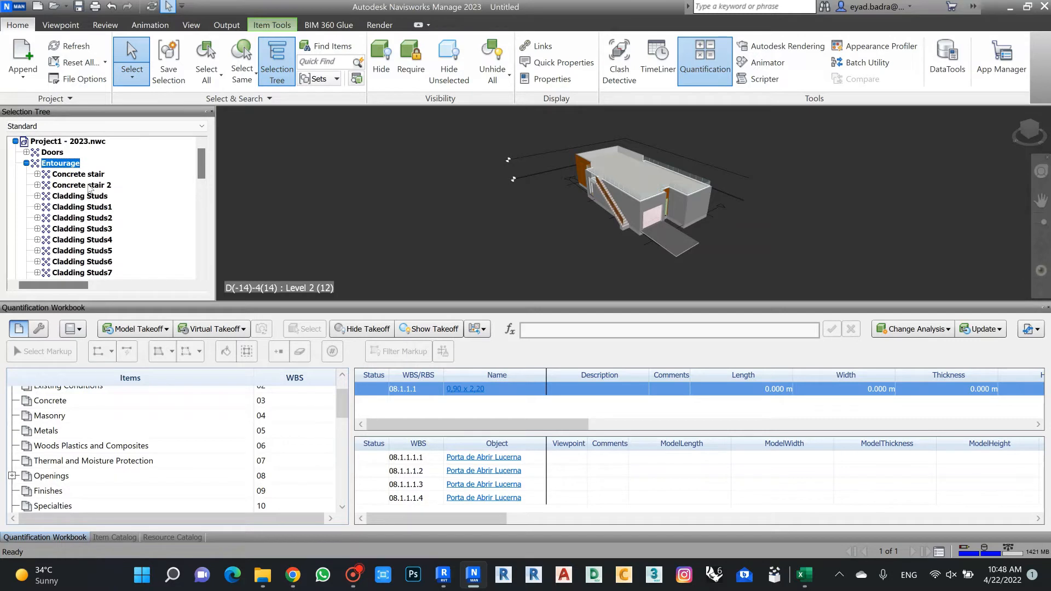
pyautogui.scroll(-7, 92, 205)
pyautogui.scroll(-5, 92, 207)
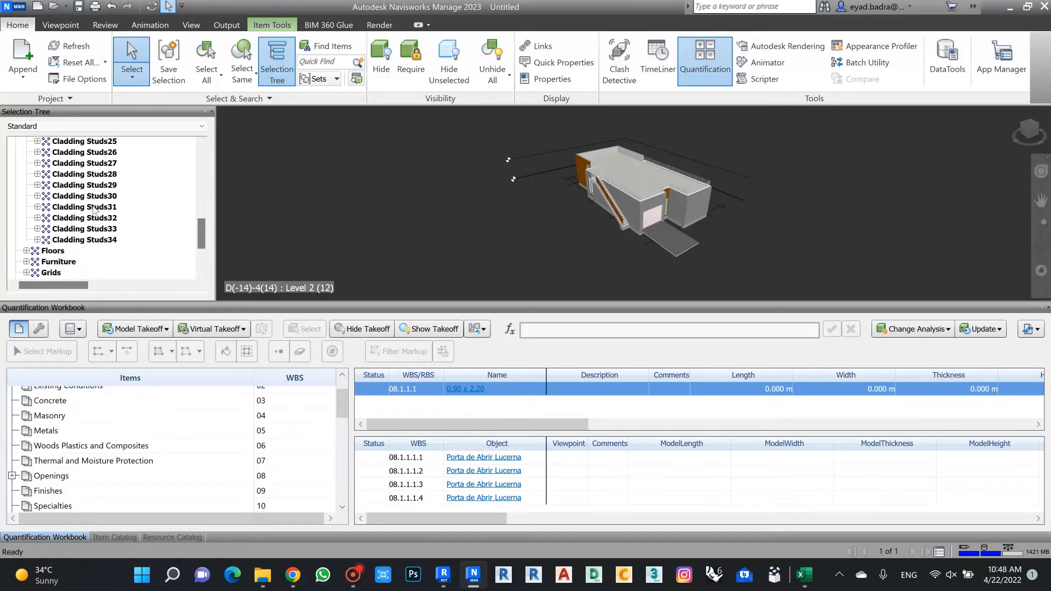
pyautogui.scroll(5, 102, 219)
pyautogui.scroll(6, 102, 219)
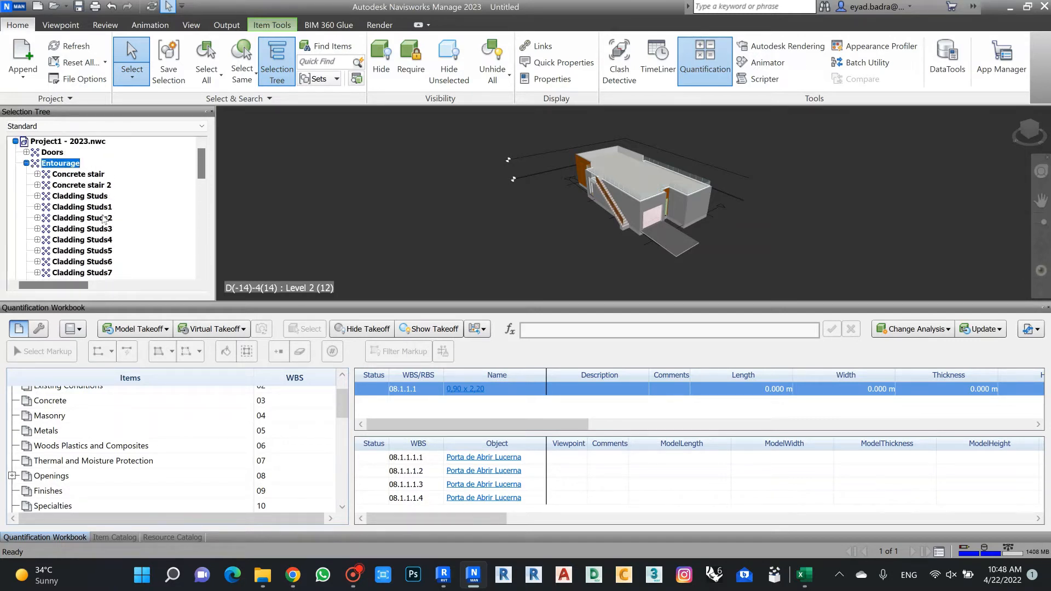
# Isolate the Cladding Studs2 element to inspect it, and unhide the model to see its surroundings
pyautogui.press('Escape')
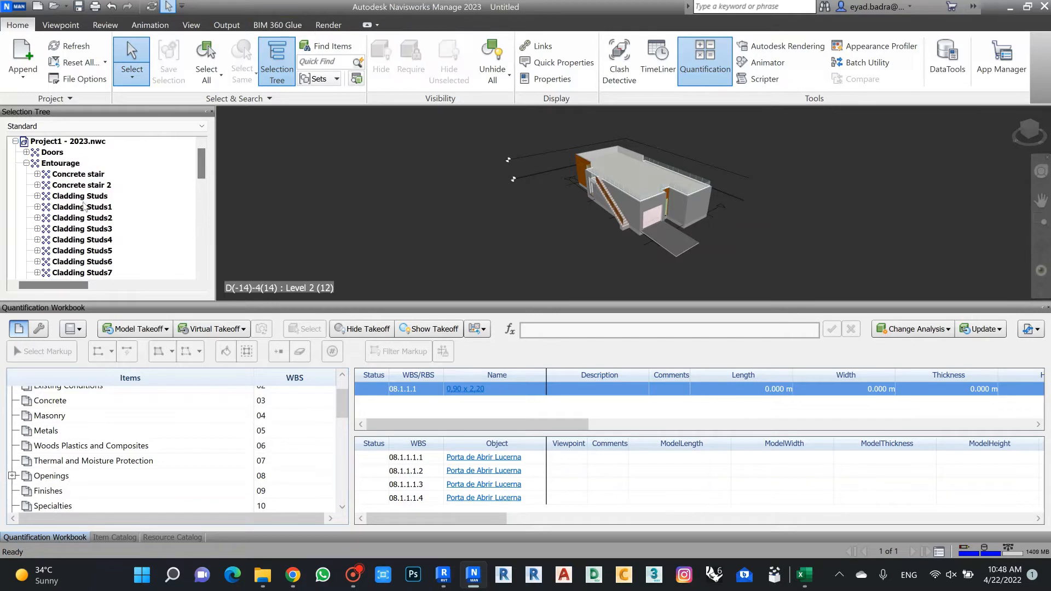
pyautogui.click(88, 218)
pyautogui.click(448, 61)
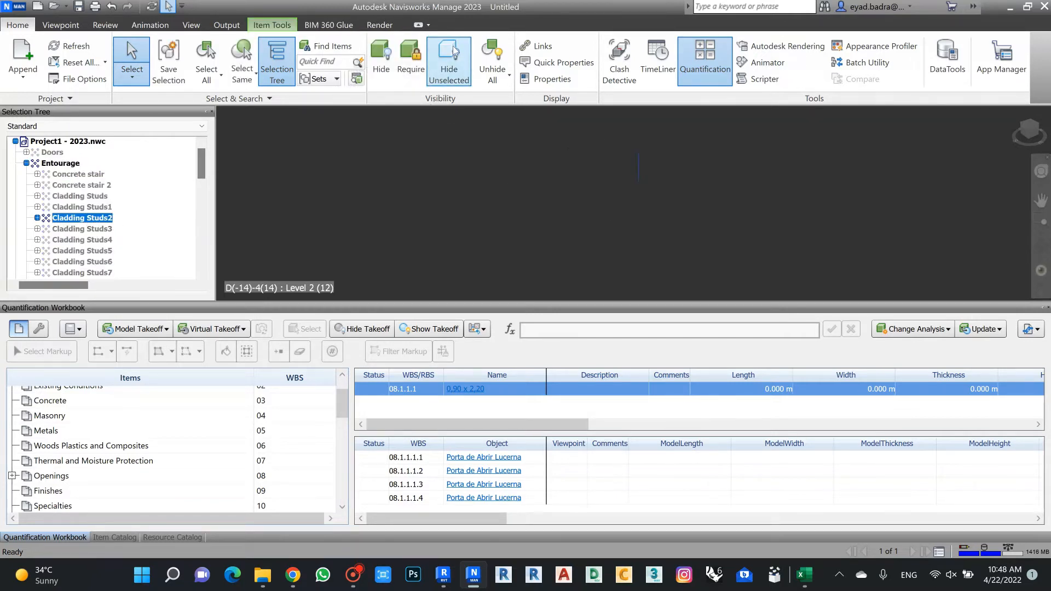
pyautogui.scroll(2, 666, 204)
pyautogui.keyDown('shift'); pyautogui.moveTo(601, 193); pyautogui.dragTo(876, 184, button='middle'); pyautogui.keyUp('shift')
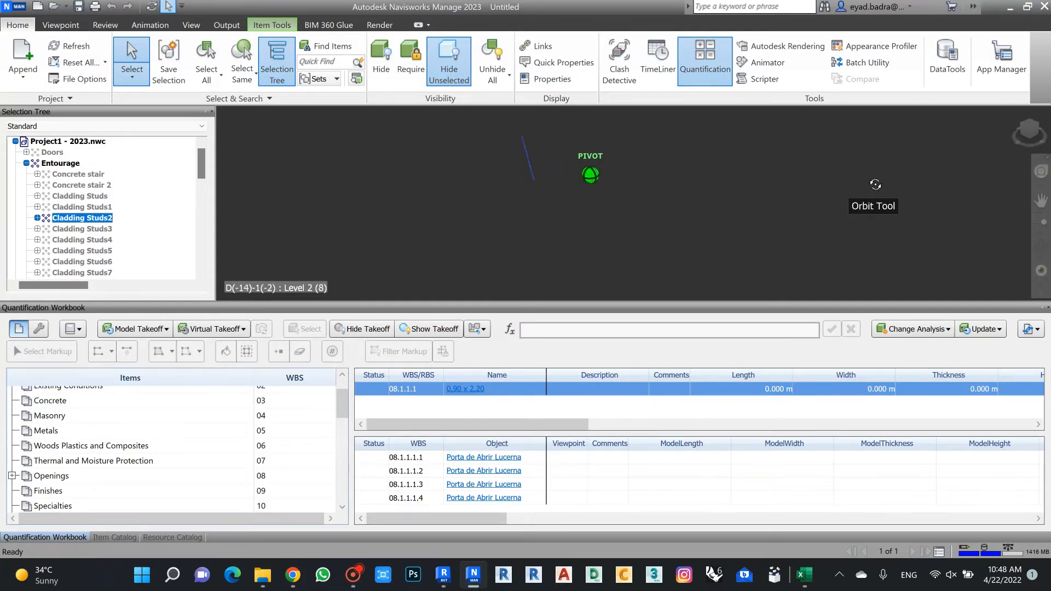
pyautogui.click(492, 61)
pyautogui.keyDown('shift'); pyautogui.moveTo(620, 209); pyautogui.dragTo(640, 193, button='middle'); pyautogui.keyUp('shift')
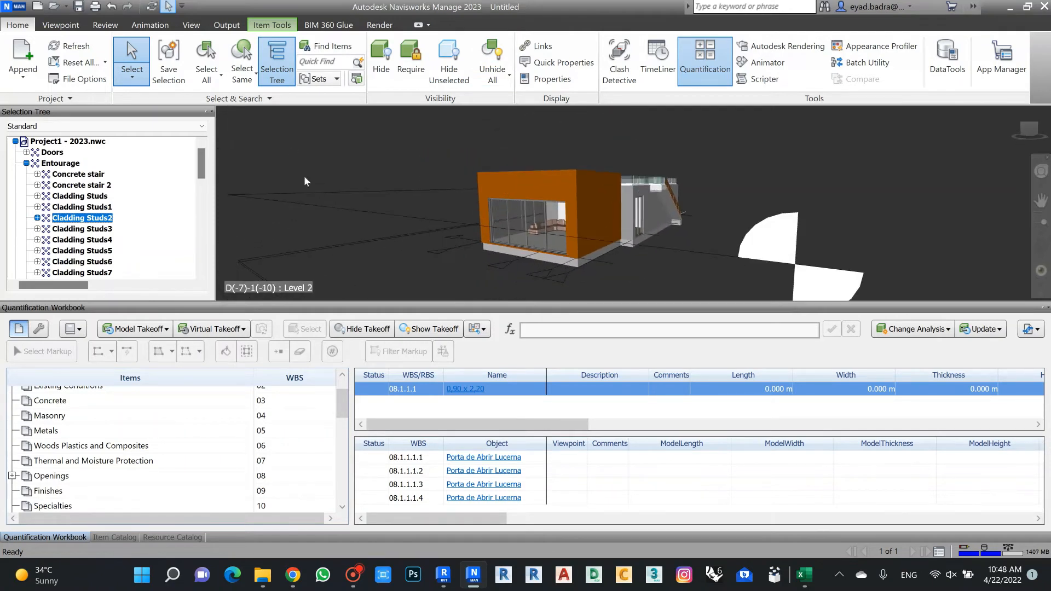
# Isolate Cladding Studs2 again and check its sub-element in the Selection Tree
pyautogui.click(449, 61)
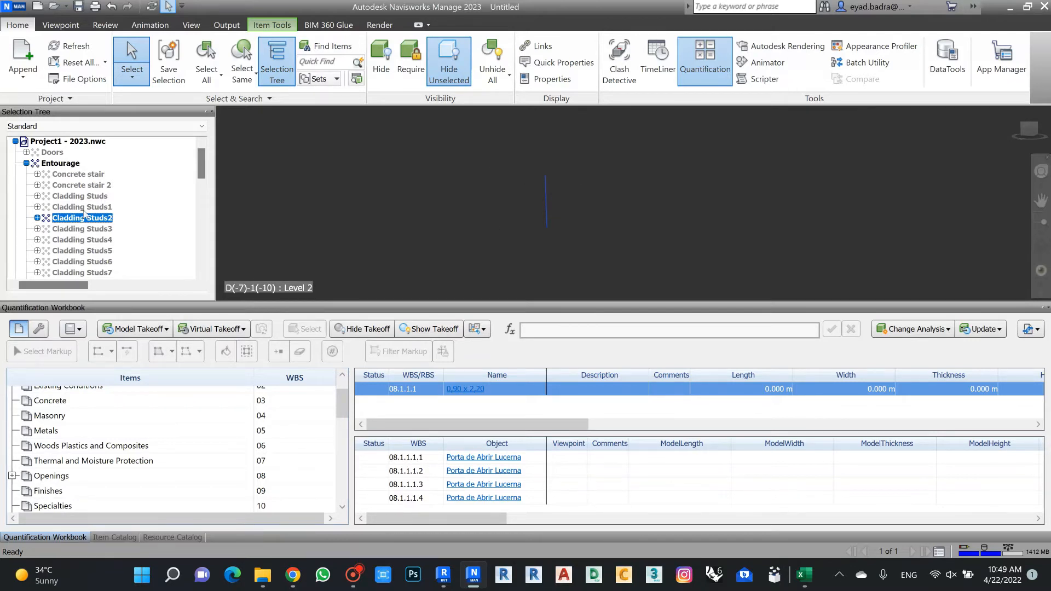
pyautogui.click(37, 218)
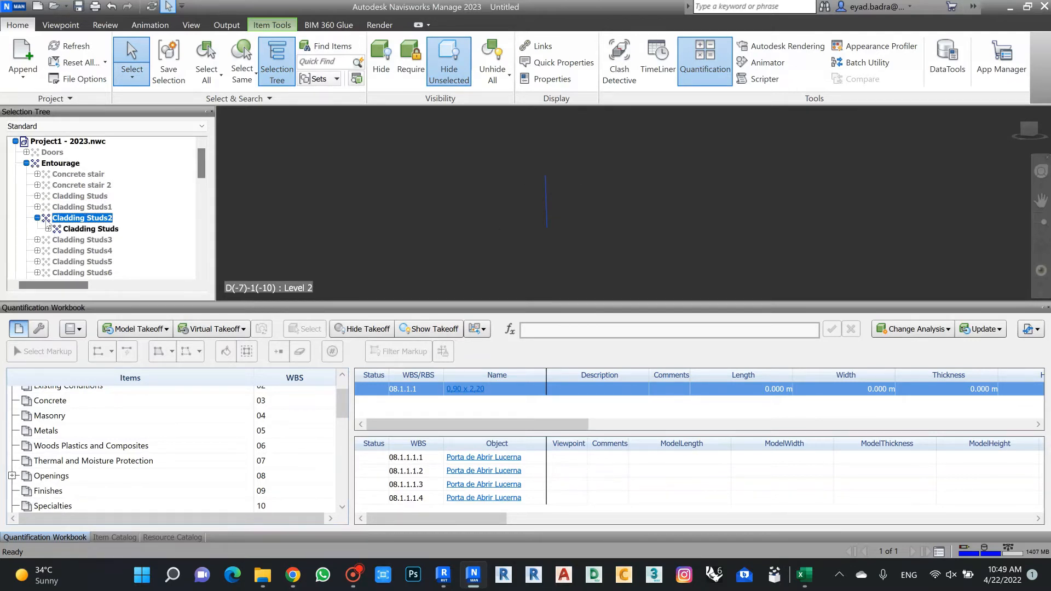
pyautogui.click(37, 218)
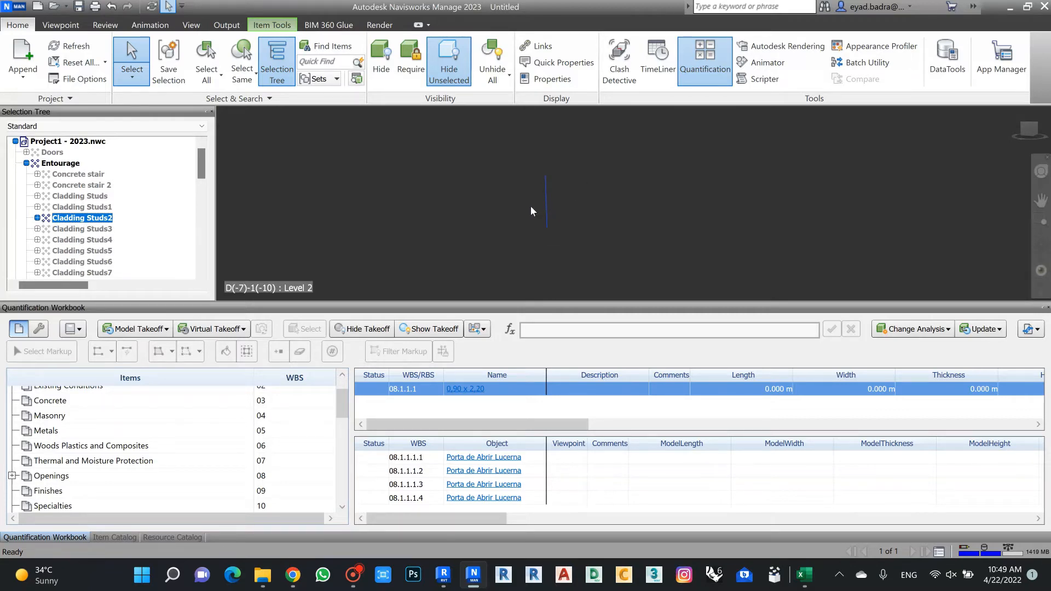
# Switch to Revit, look over the orange cladding in {3D} Copy 2, and open the {3D} view at the sectioned cladding edge
pyautogui.click(443, 575)
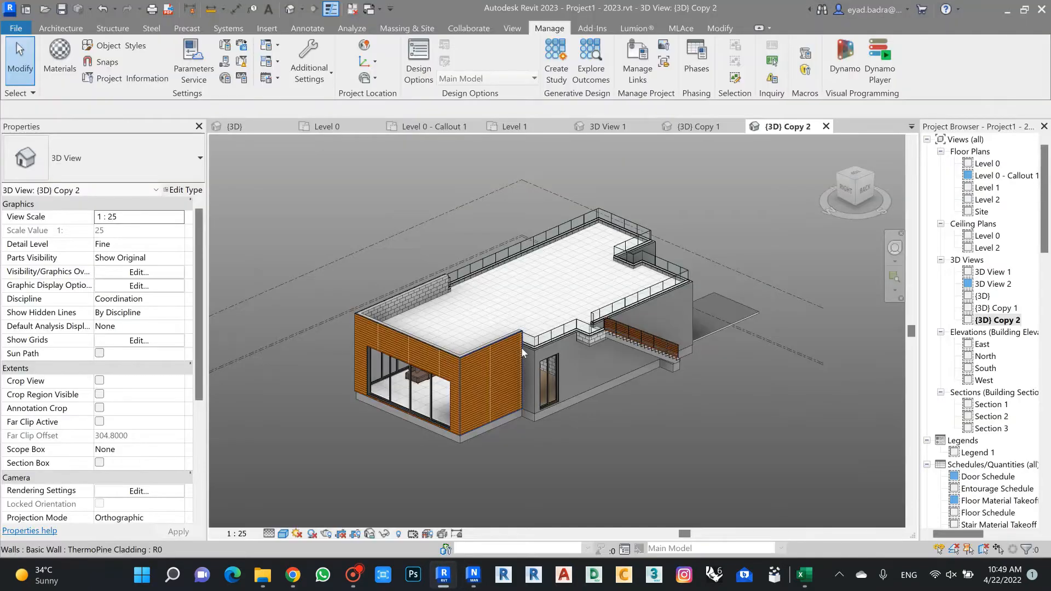
pyautogui.scroll(6, 466, 371)
pyautogui.moveTo(490, 382); pyautogui.dragTo(561, 438, button='middle')
pyautogui.scroll(-4, 549, 367)
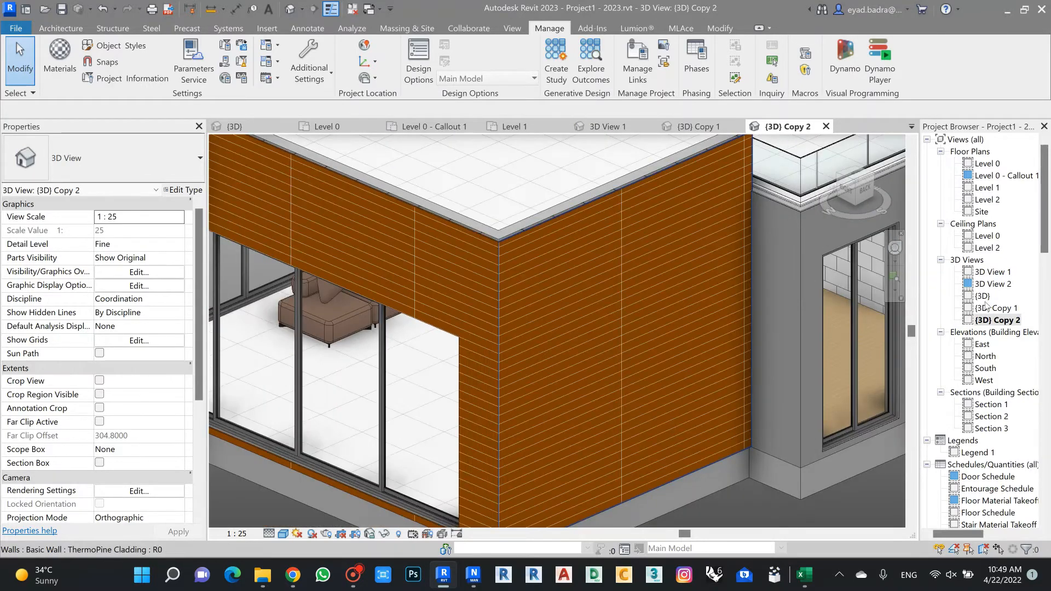
pyautogui.doubleClick(983, 296)
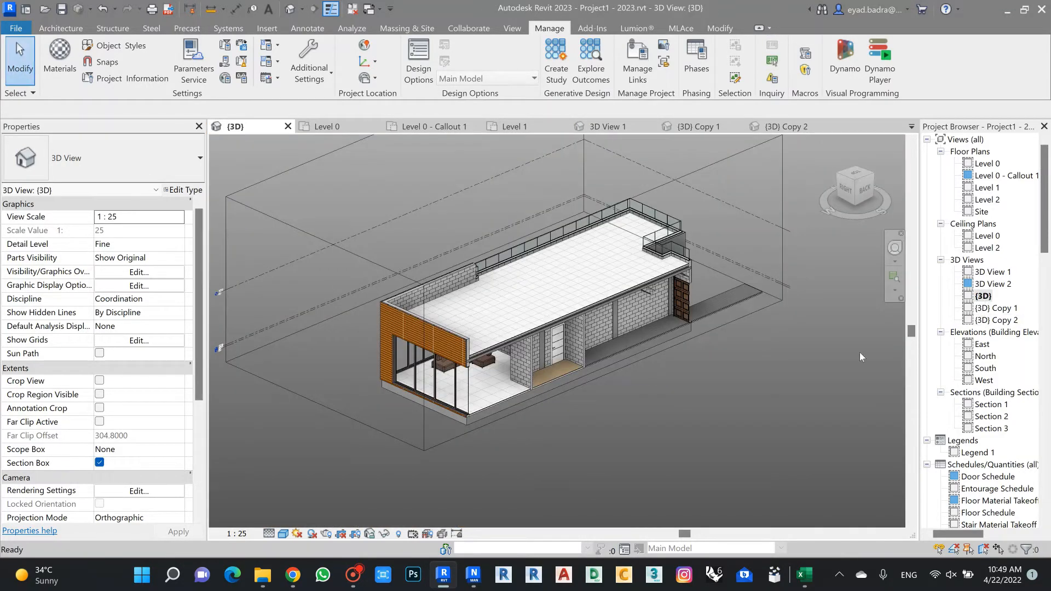
pyautogui.scroll(8, 470, 347)
pyautogui.scroll(3, 471, 347)
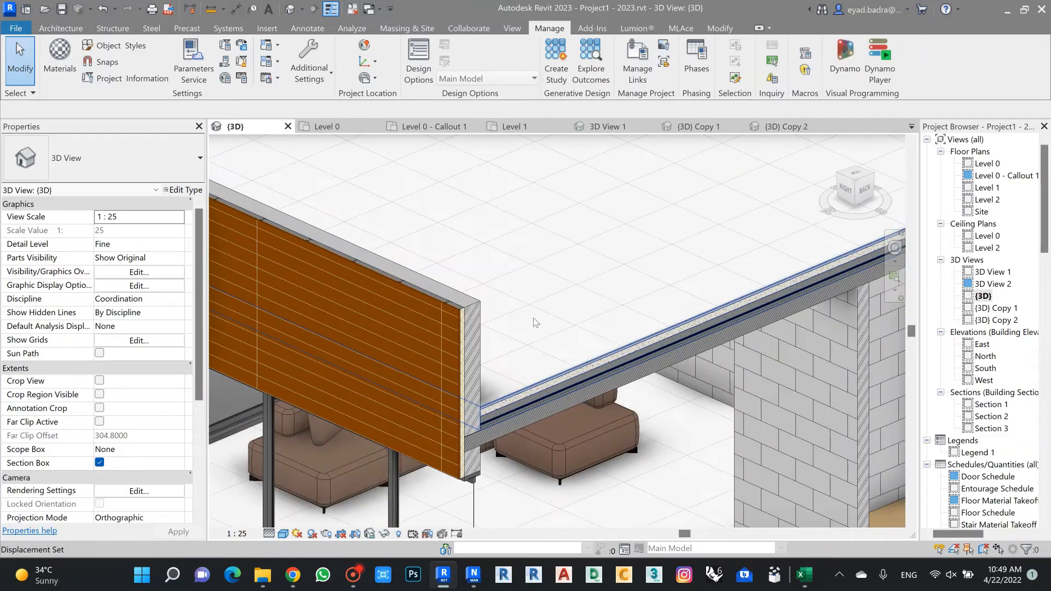
# Displace the ThermoPine Cladding wall by about -0.65 m along X in the {3D} view
pyautogui.click(451, 317)
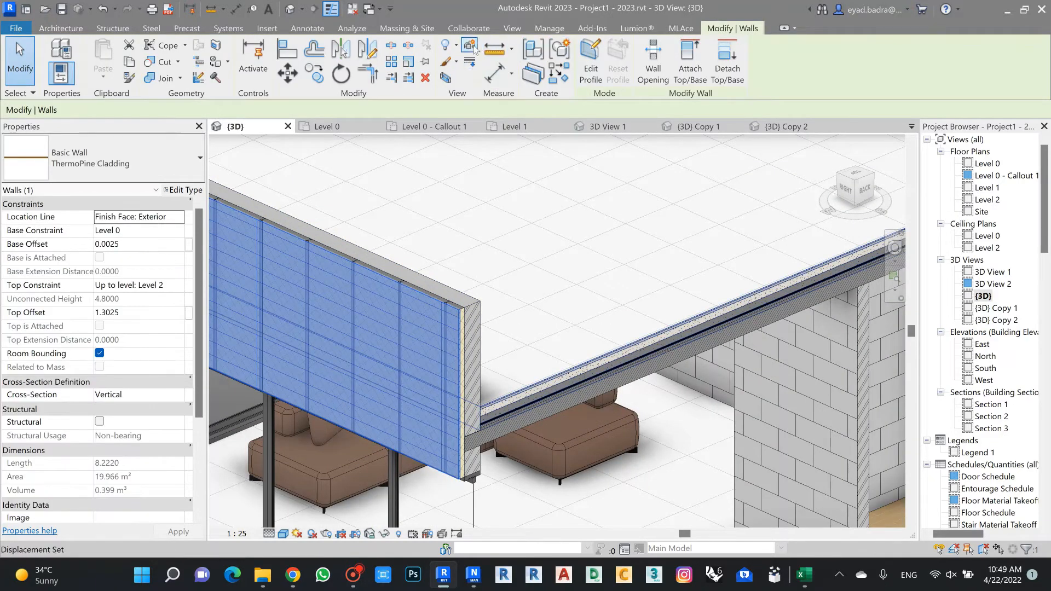
pyautogui.click(560, 51)
pyautogui.scroll(-2, 309, 434)
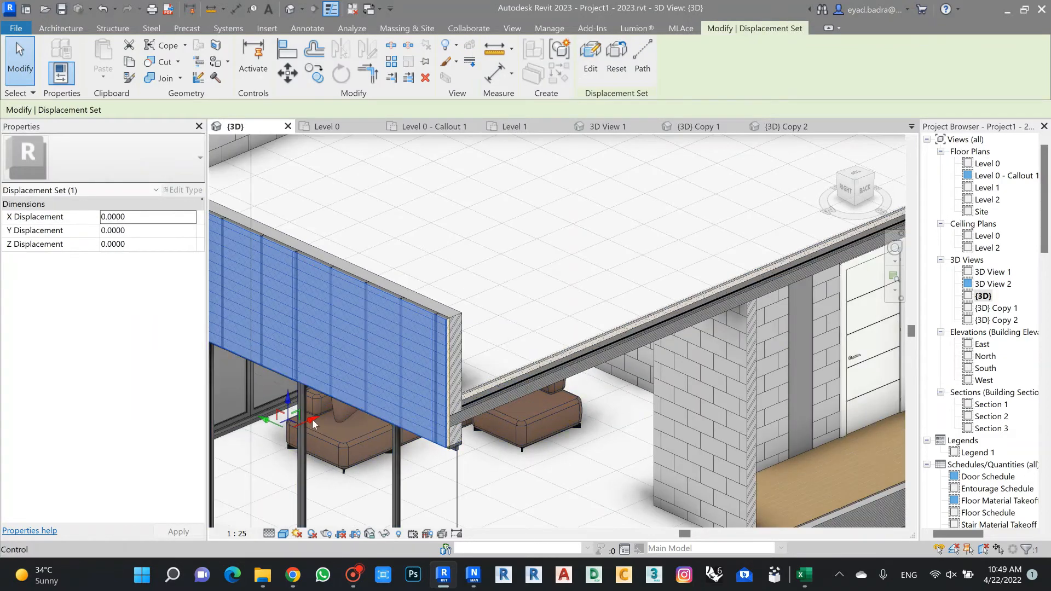
pyautogui.moveTo(311, 420); pyautogui.dragTo(273, 436)
# Displace the Rock Wall layer behind the cladding by about -0.71 m along X to expose the cladding studs
pyautogui.click(419, 314)
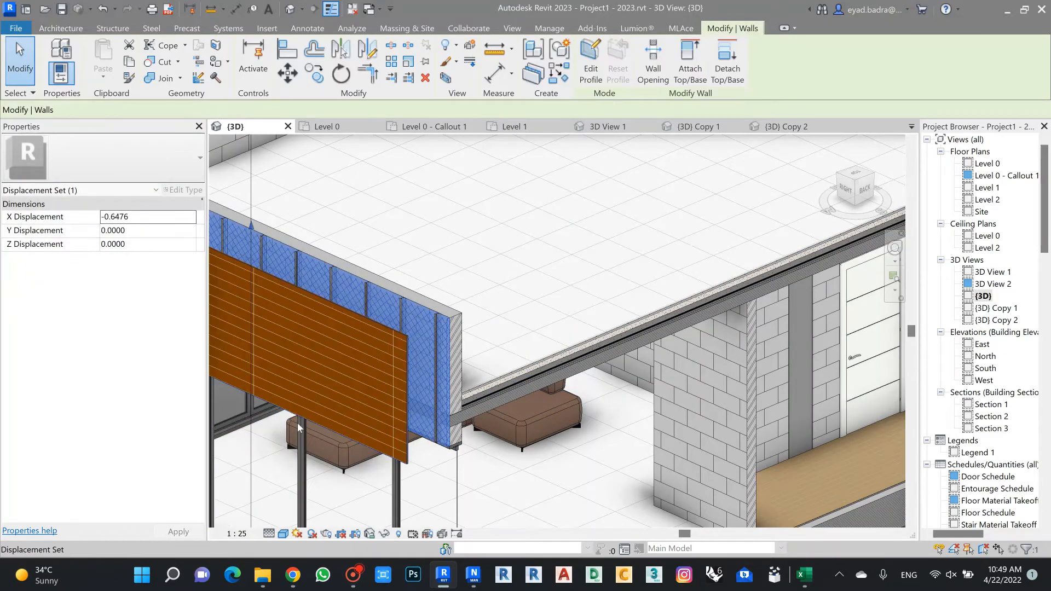
pyautogui.scroll(-2, 340, 363)
pyautogui.moveTo(350, 369); pyautogui.dragTo(608, 368, button='middle')
pyautogui.scroll(-4, 443, 281)
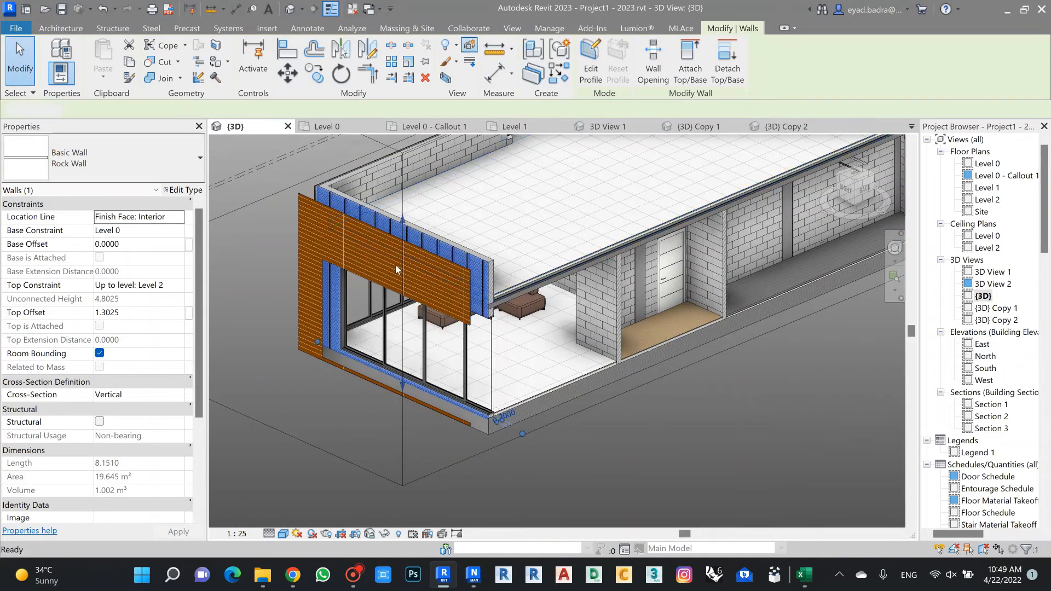
pyautogui.click(443, 307)
pyautogui.moveTo(423, 310); pyautogui.dragTo(423, 311)
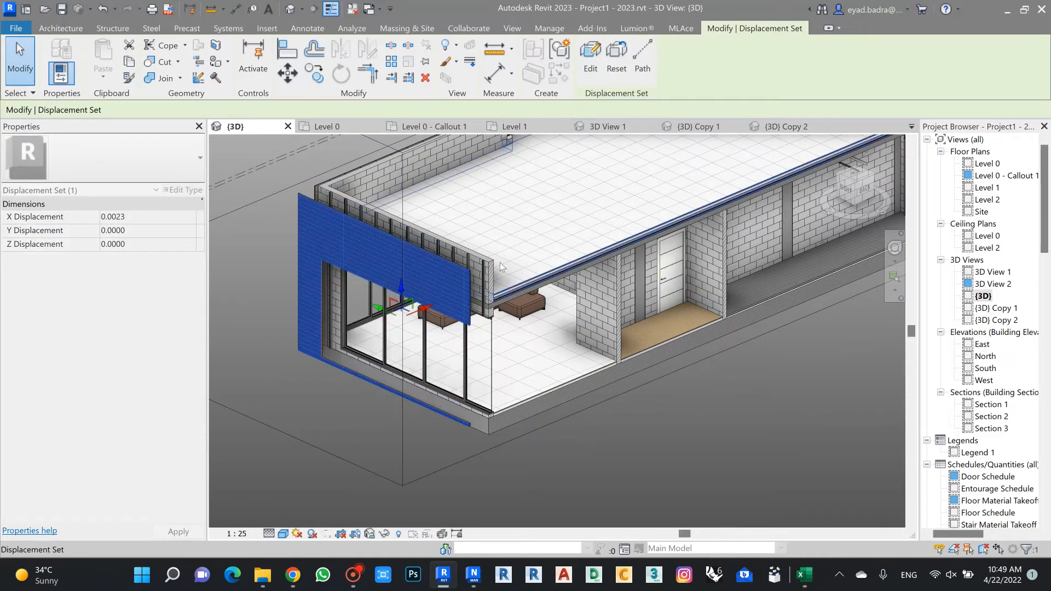
pyautogui.scroll(5, 500, 260)
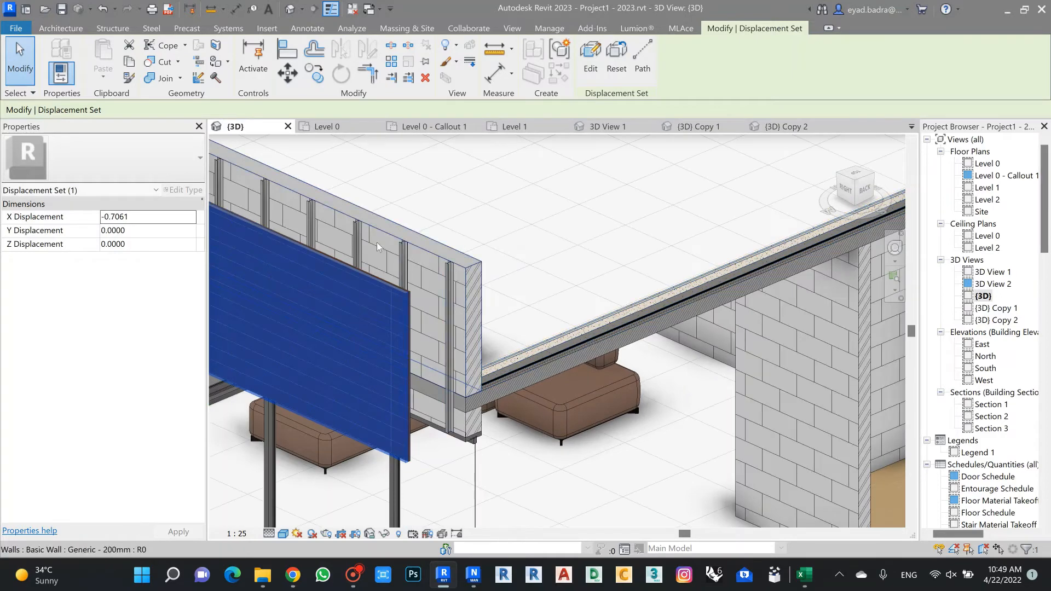
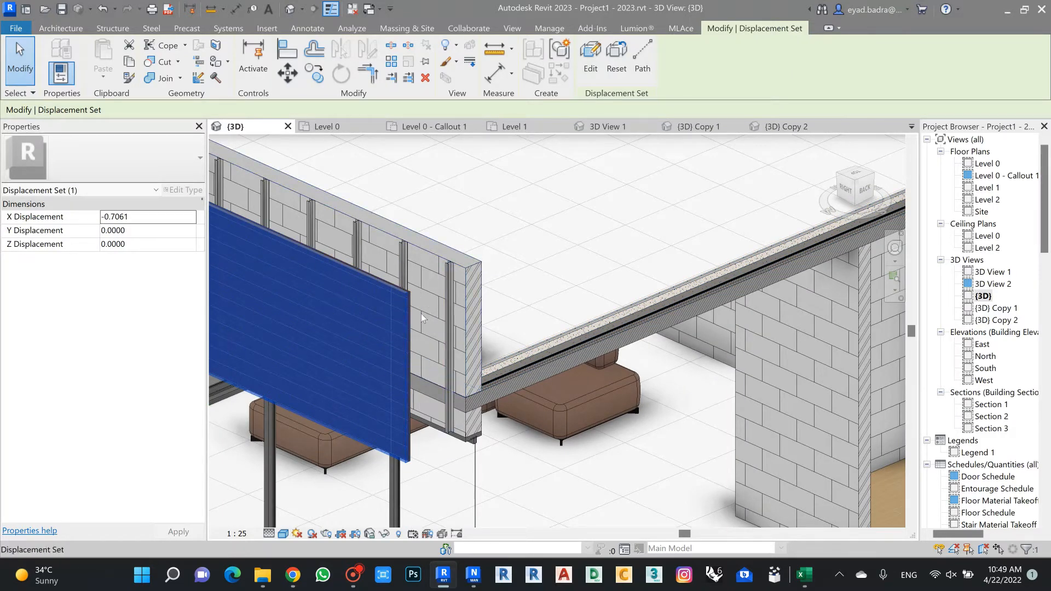
# Switch back to Navisworks Manage, unhide the model, and isolate the Concrete stair element of Entourage
pyautogui.click(1004, 12)
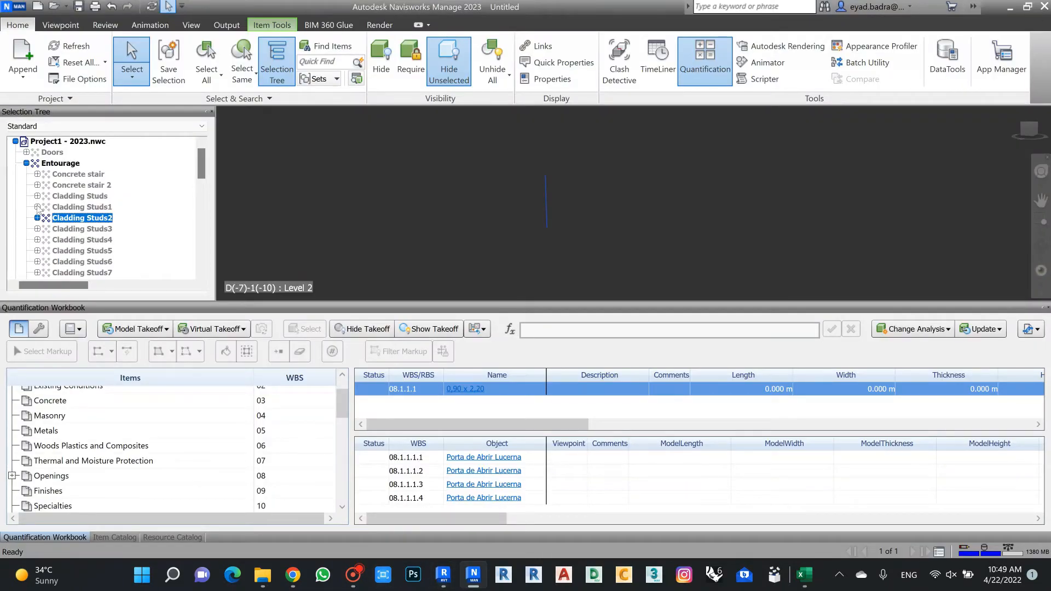
pyautogui.click(493, 61)
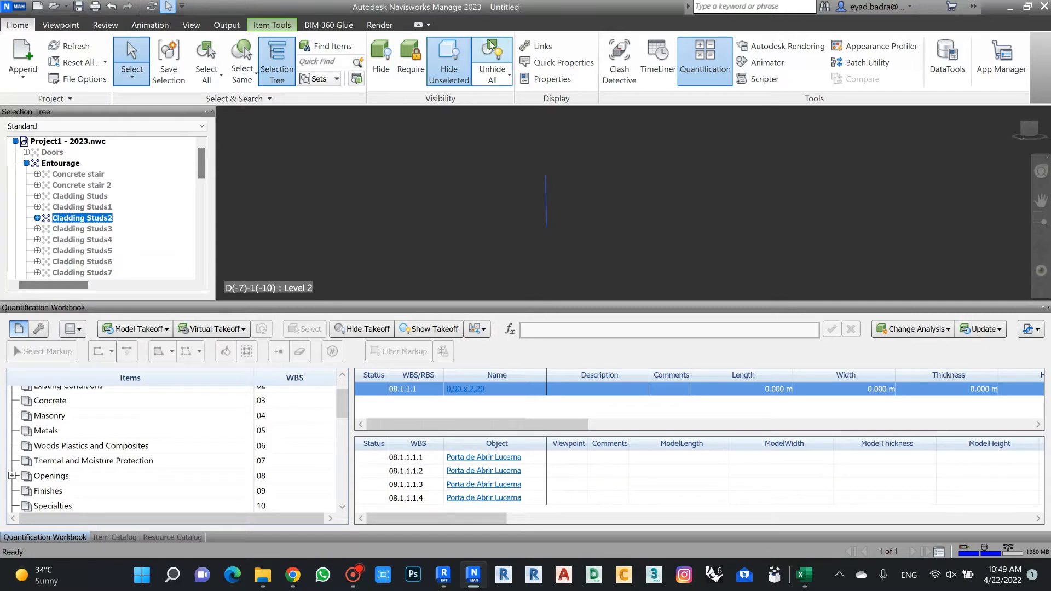
pyautogui.click(70, 175)
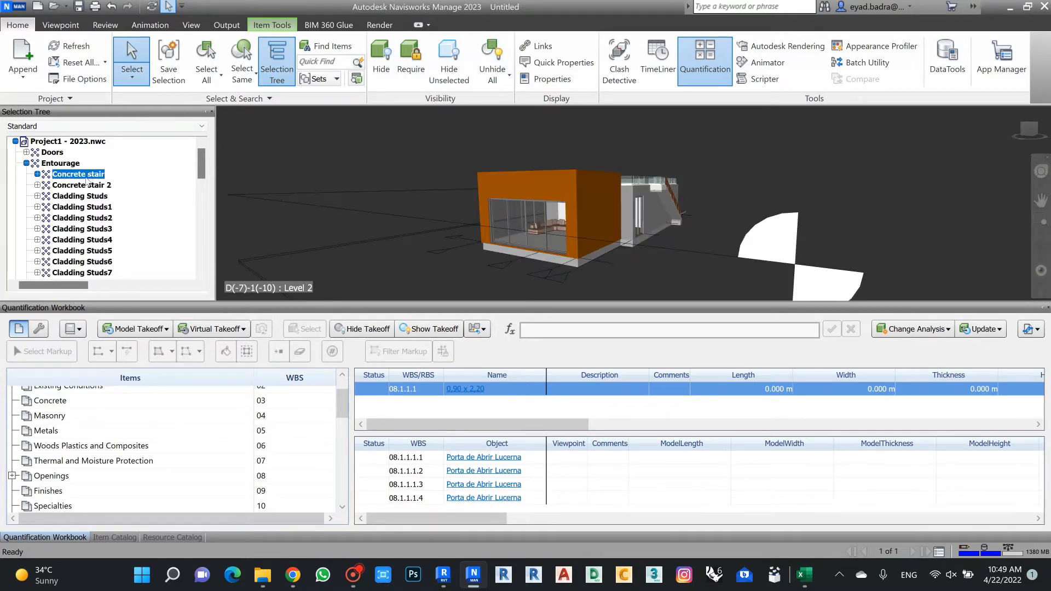
pyautogui.click(448, 61)
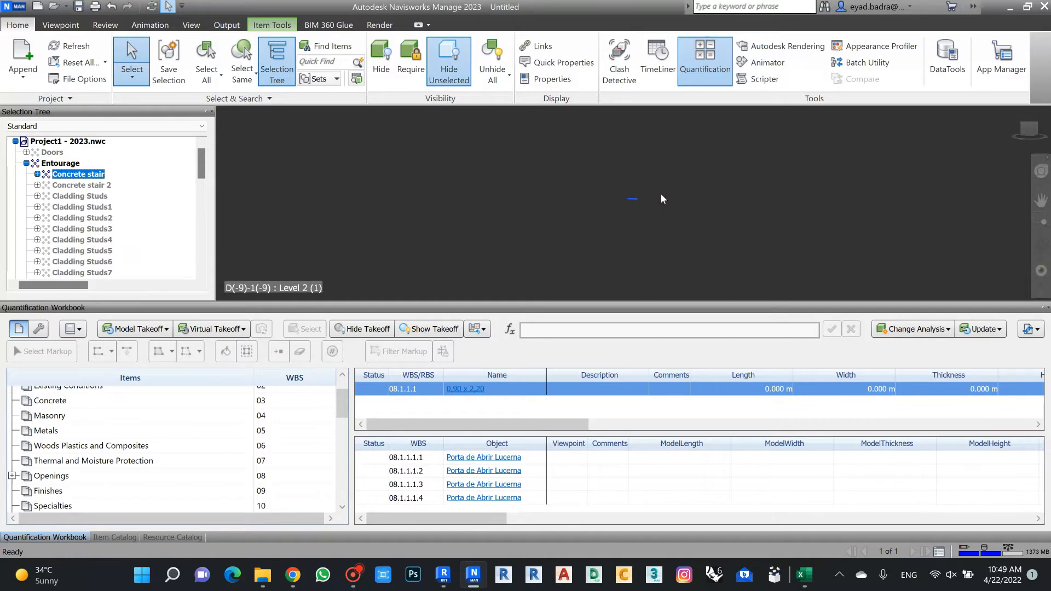
# Examine the isolated Concrete stair element from several angles and unhide the whole model
pyautogui.keyDown('shift'); pyautogui.moveTo(687, 185); pyautogui.dragTo(636, 229, button='middle'); pyautogui.keyUp('shift')
pyautogui.scroll(5, 637, 229)
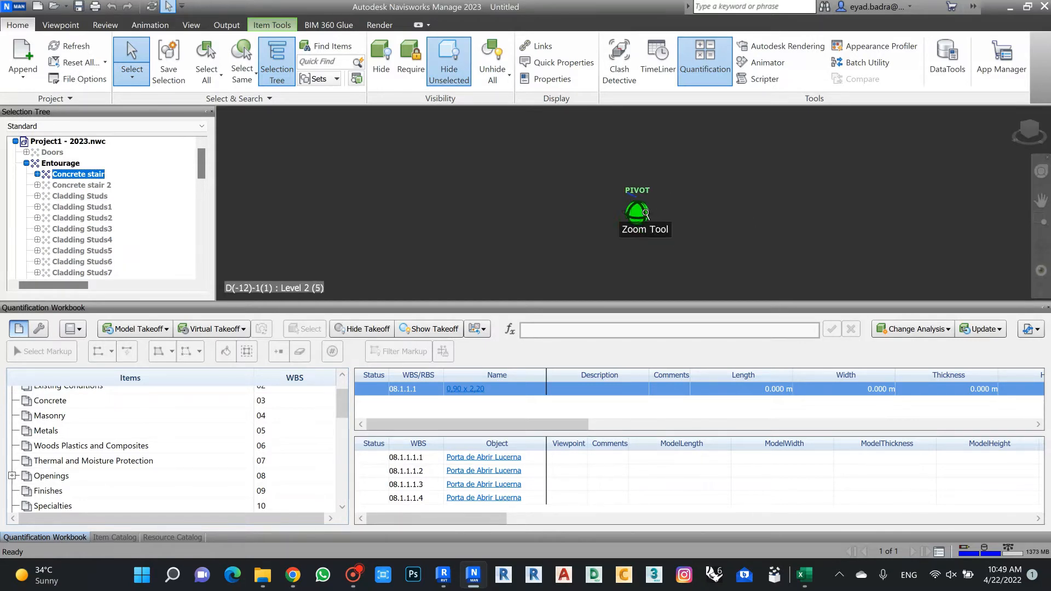
pyautogui.scroll(-3, 644, 182)
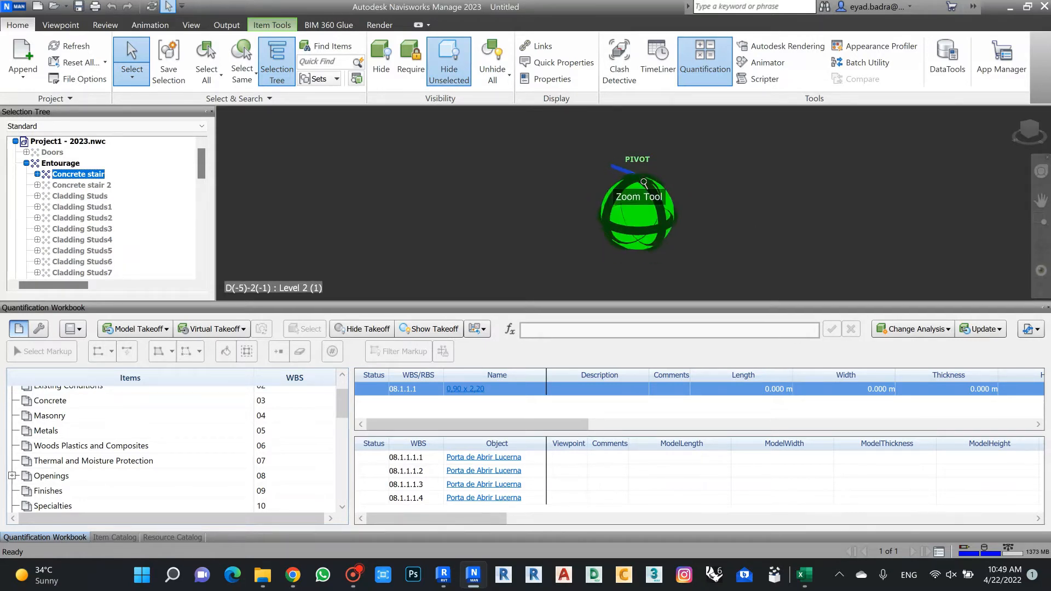
pyautogui.keyDown('shift'); pyautogui.moveTo(646, 182); pyautogui.dragTo(684, 176, button='middle'); pyautogui.keyUp('shift')
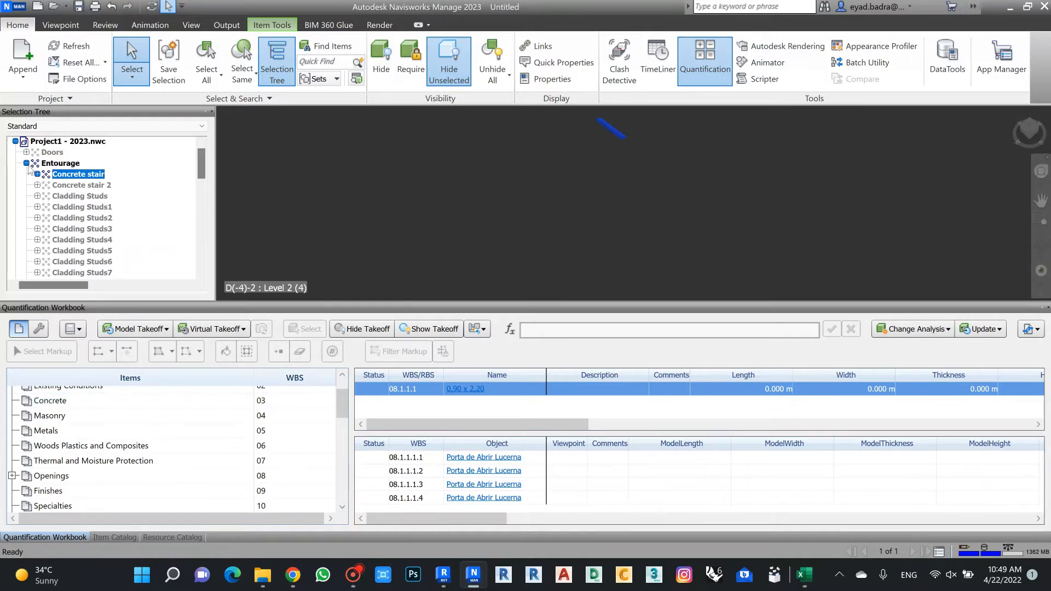
pyautogui.click(493, 60)
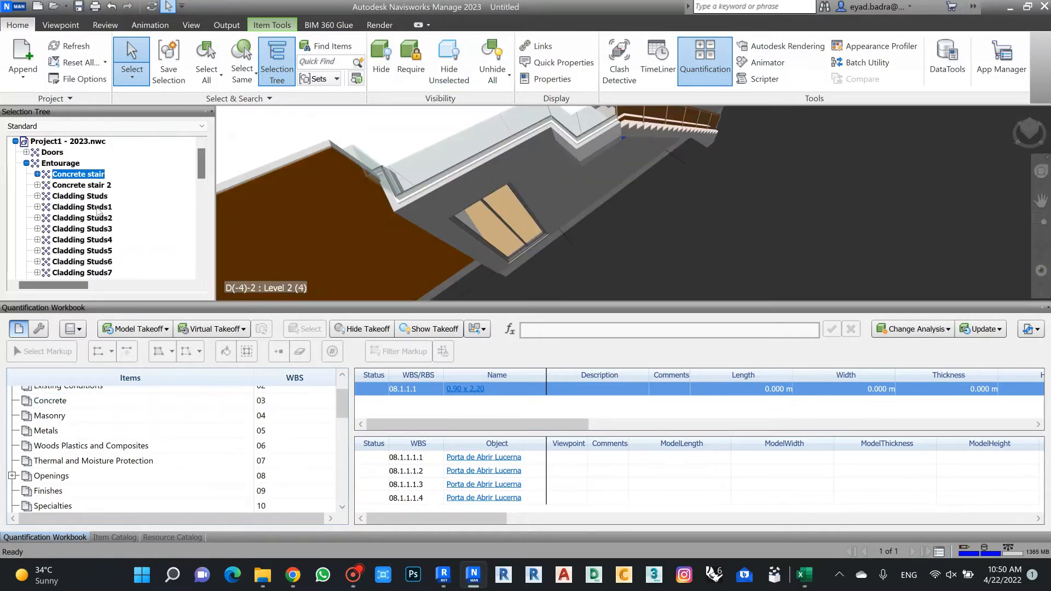
# Select Concrete stair 2 in Entourage and review the Cladding Studs elements listed below it
pyautogui.click(88, 188)
pyautogui.scroll(-12, 91, 200)
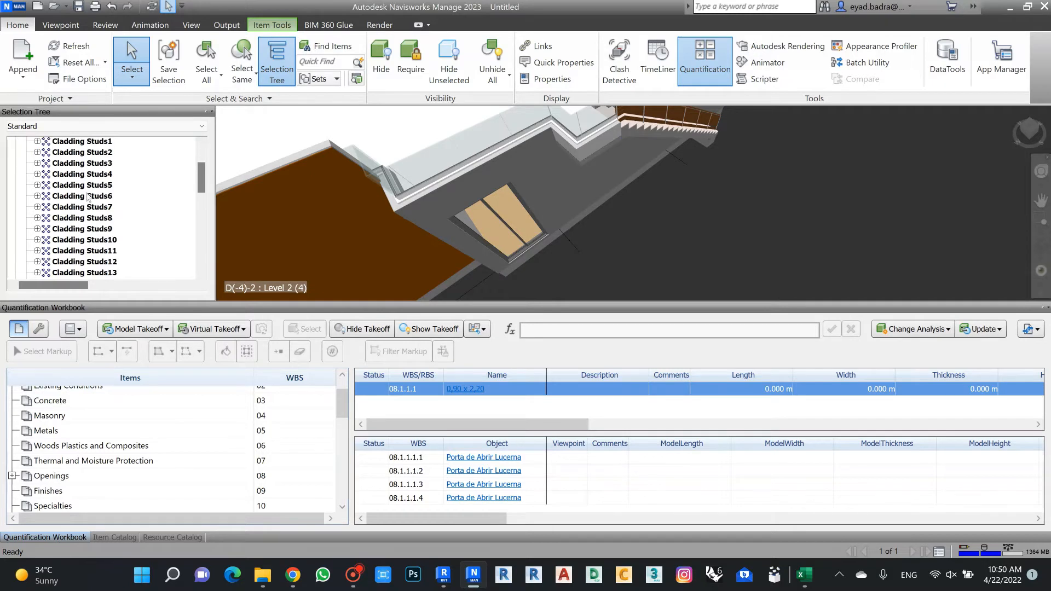
pyautogui.scroll(12, 94, 199)
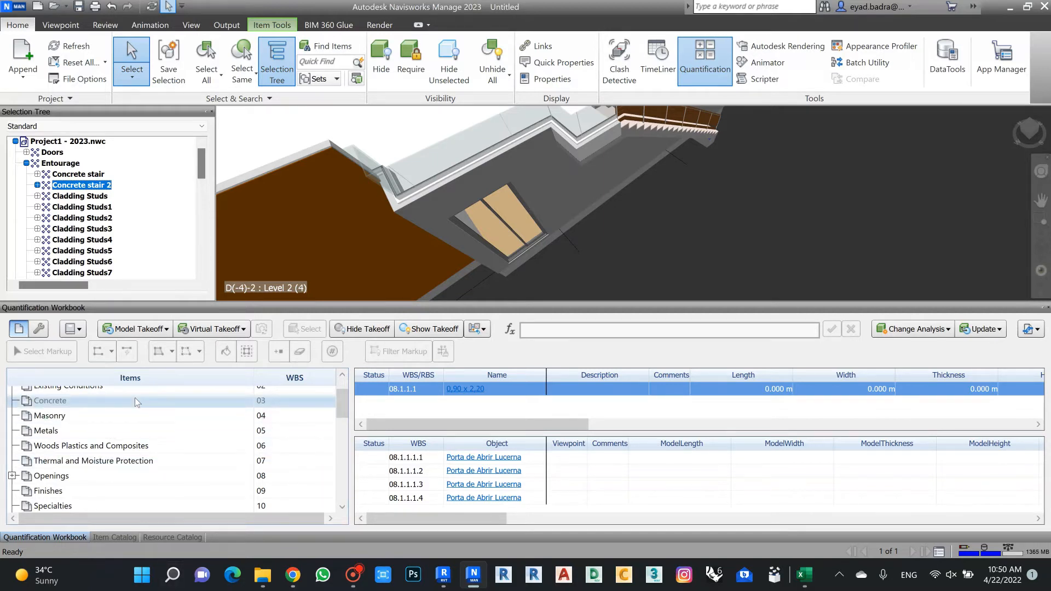
# Add a new virtual takeoff item under the Metals group of the Quantification Workbook
pyautogui.click(139, 431)
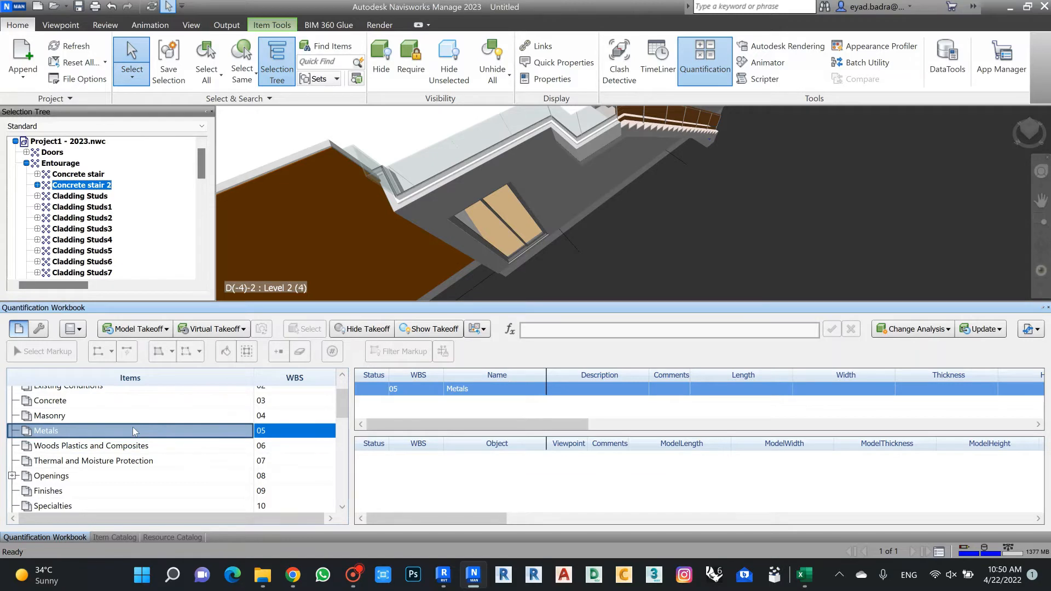
pyautogui.click(127, 444)
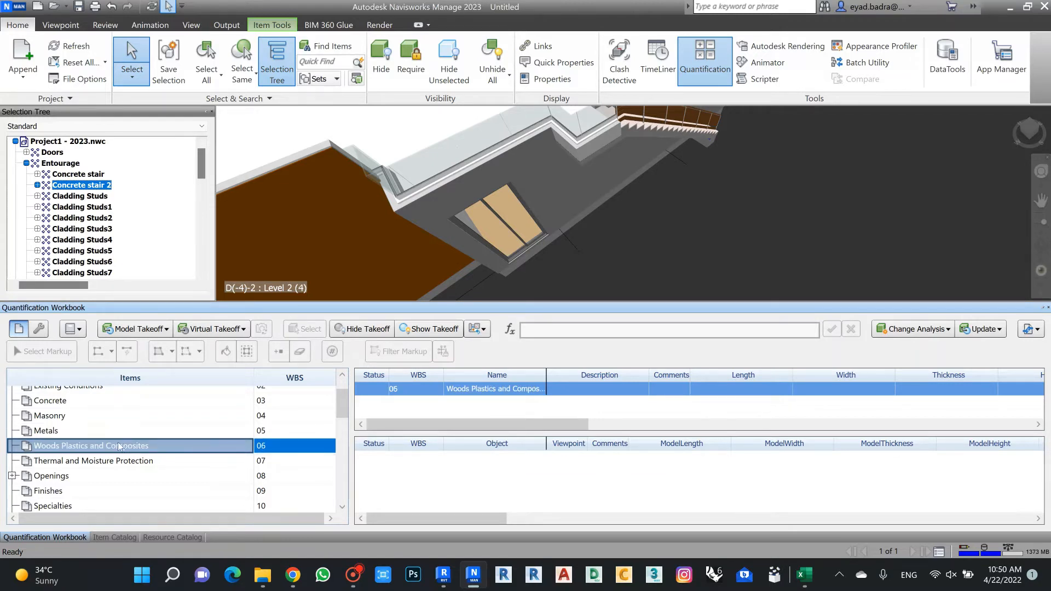
pyautogui.click(117, 433)
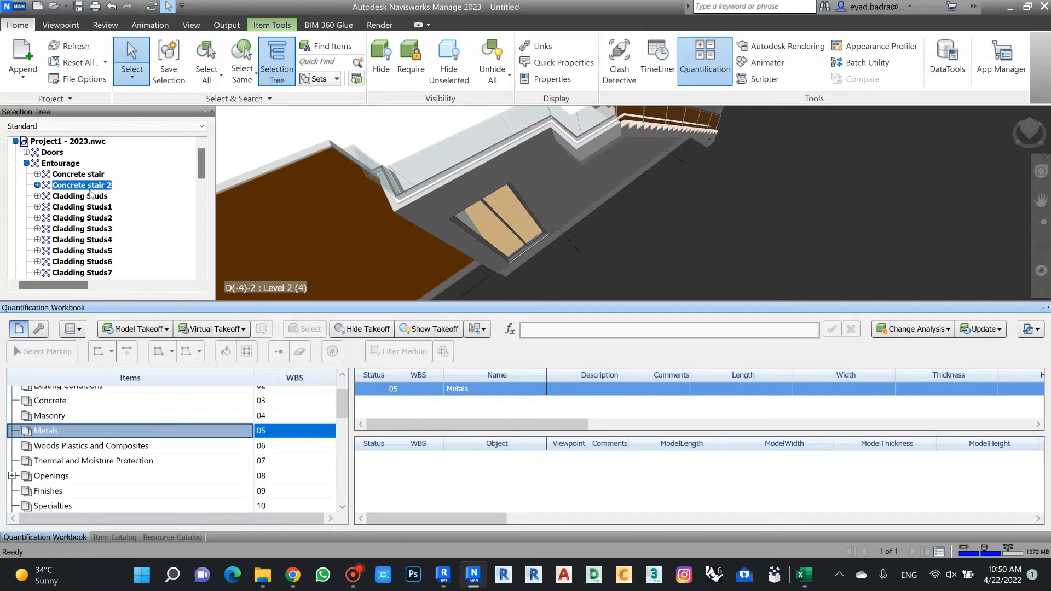
pyautogui.rightClick(66, 436)
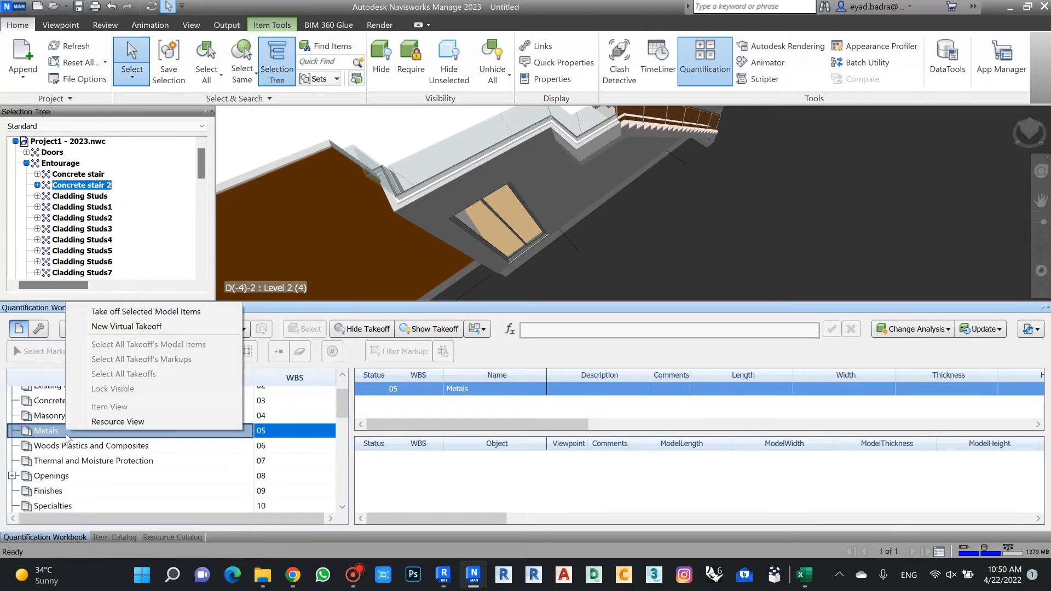
pyautogui.click(127, 326)
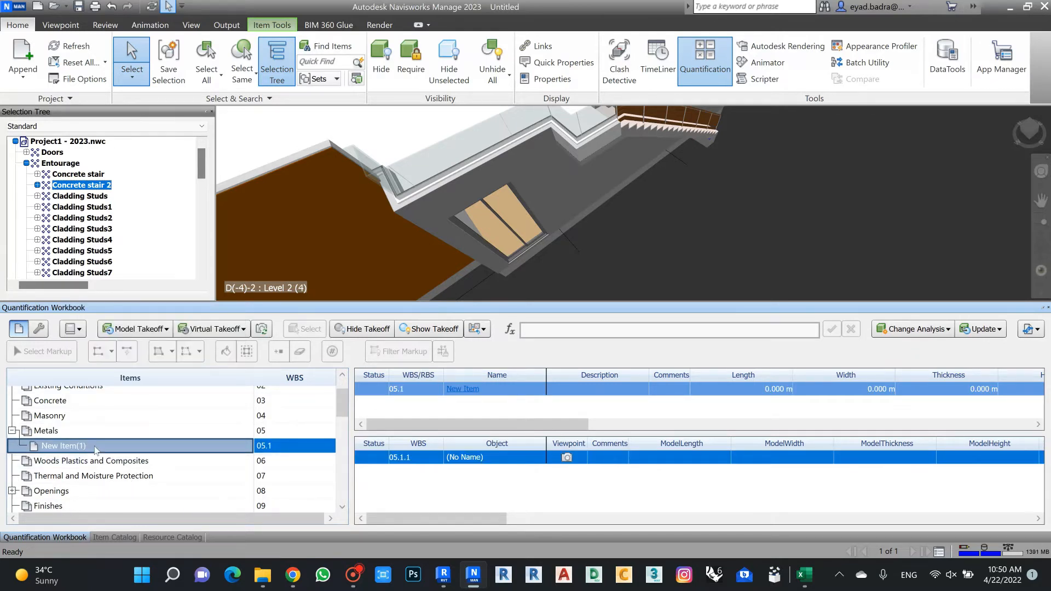
pyautogui.rightClick(70, 447)
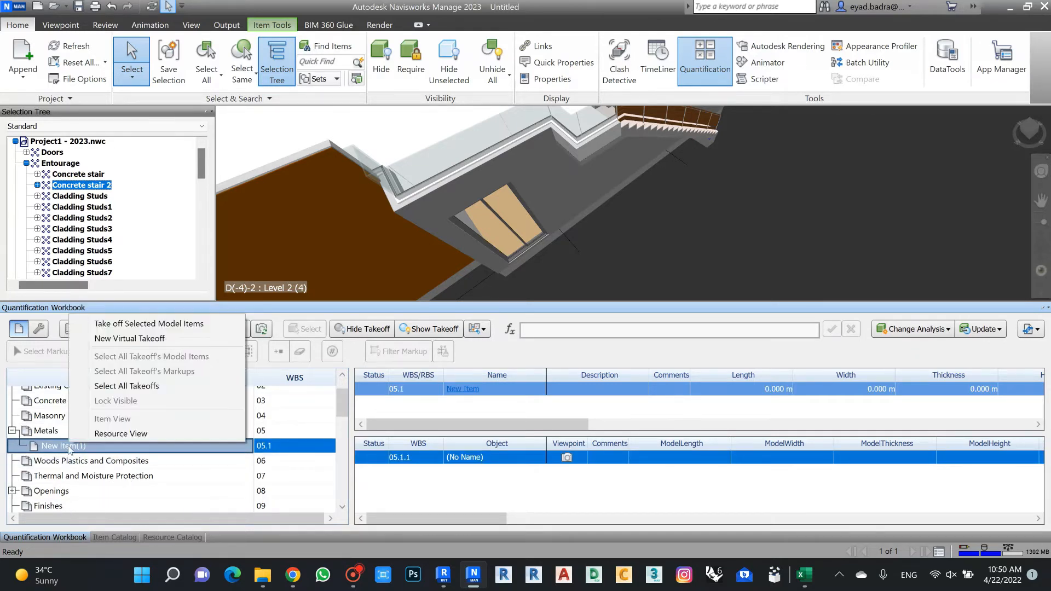
pyautogui.press('Escape')
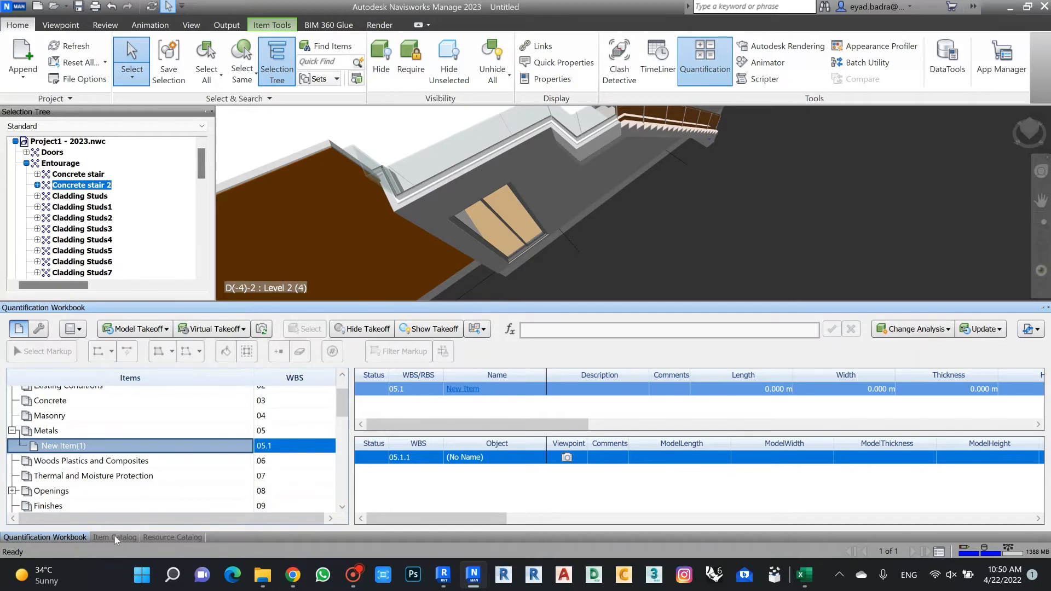
# Rename the new item under Metals as Studs in the Item Catalog
pyautogui.click(114, 536)
pyautogui.click(85, 385)
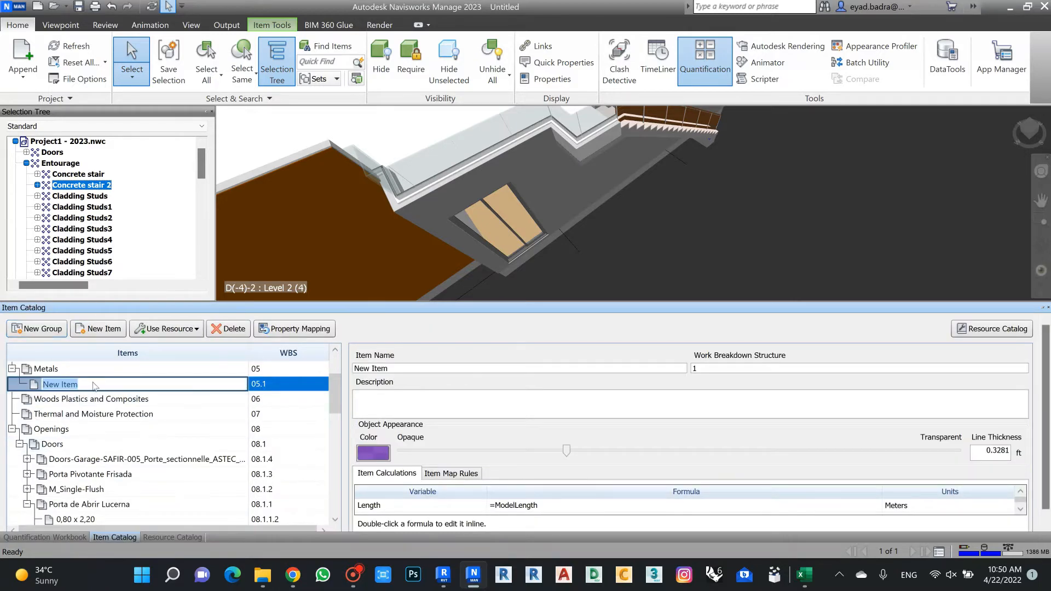
pyautogui.write('Studs')
pyautogui.click(144, 444)
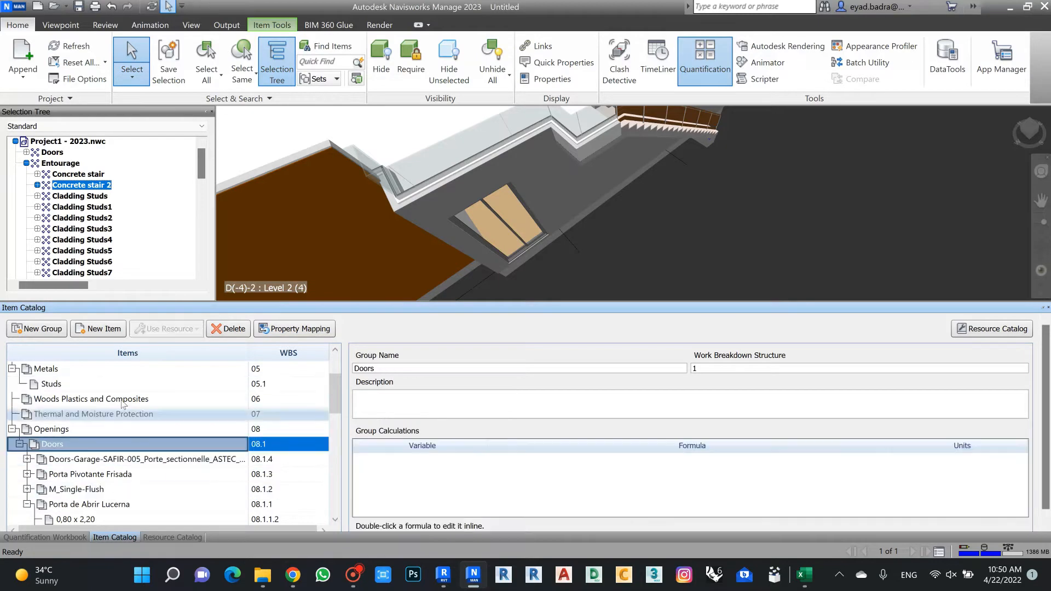
pyautogui.click(113, 386)
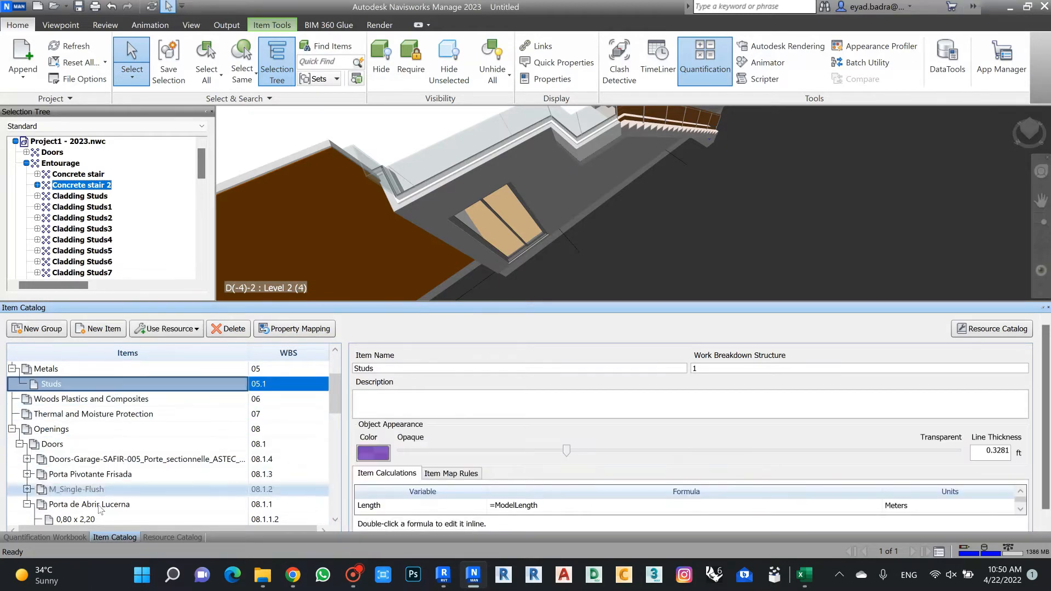
# Try to take off Cladding Studs through Cladding Studs34 to the Studs item, then open the explanation page and return to Navisworks Manage
pyautogui.click(60, 537)
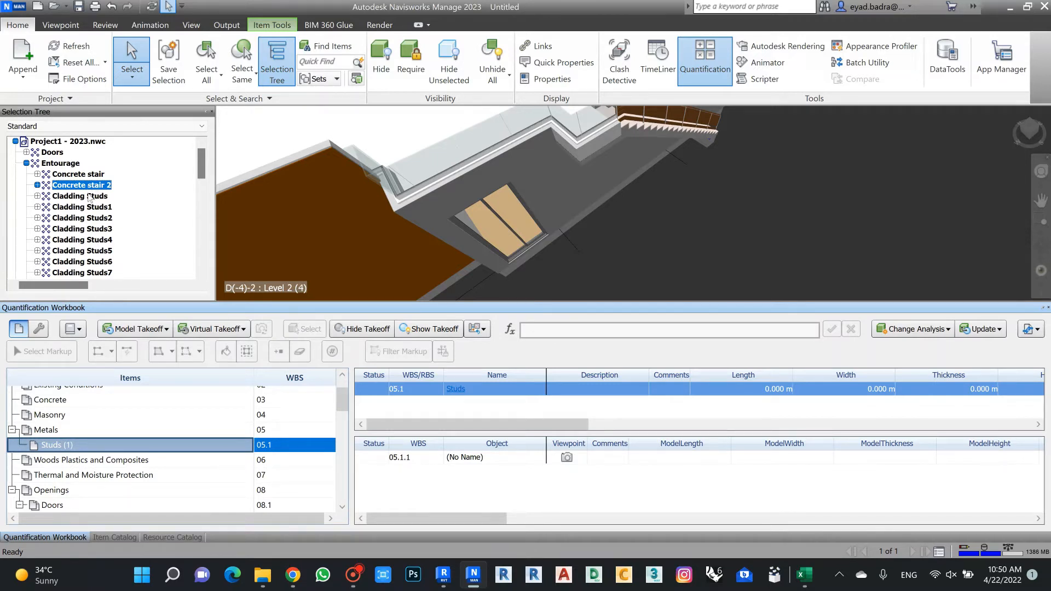
pyautogui.scroll(-8, 83, 222)
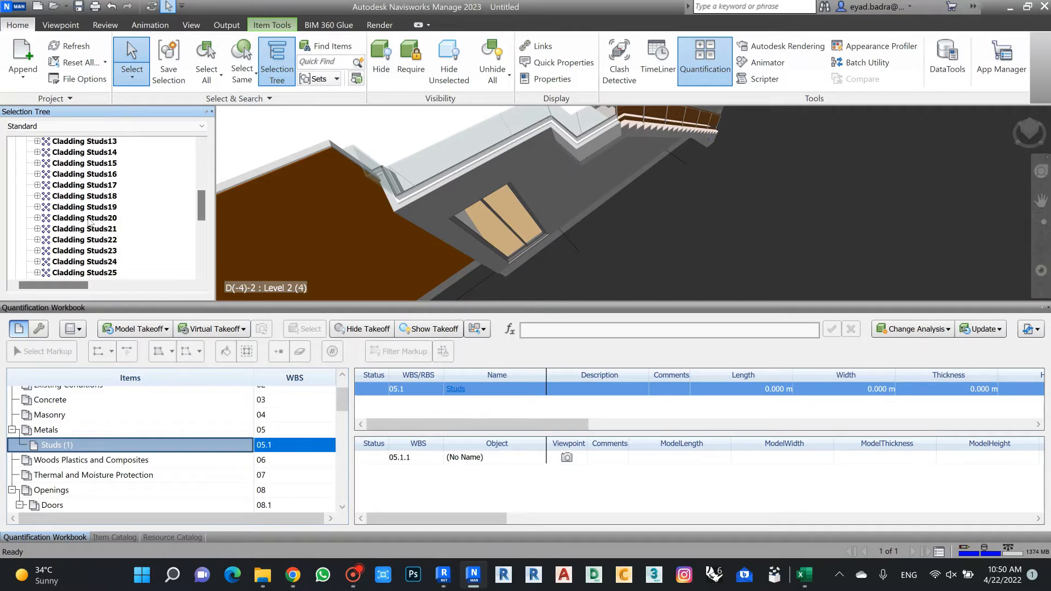
pyautogui.scroll(-2, 122, 229)
pyautogui.keyDown('shift'); pyautogui.click(97, 241); pyautogui.keyUp('shift')
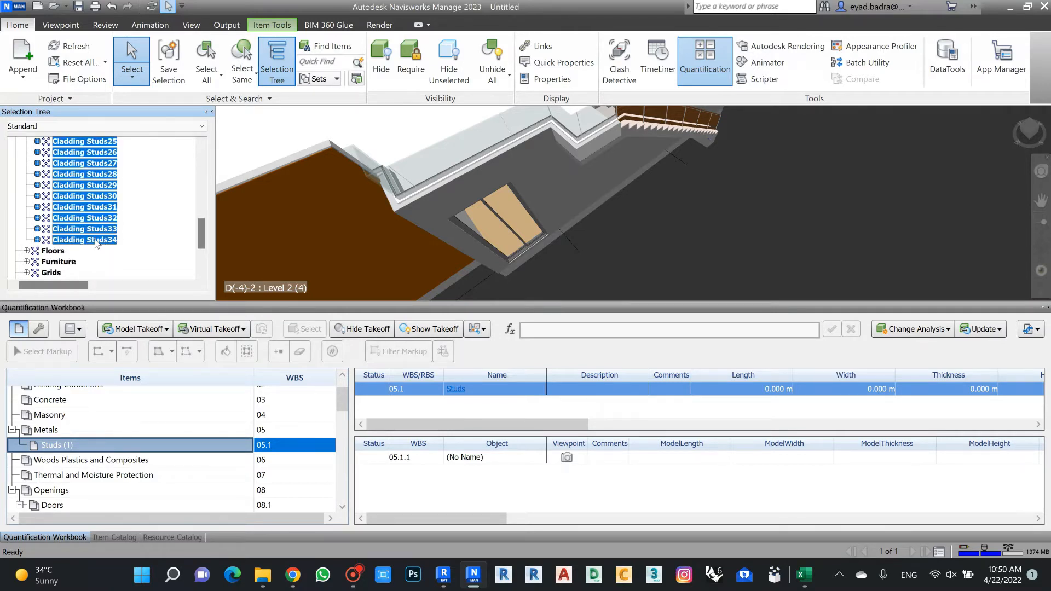
pyautogui.rightClick(92, 209)
pyautogui.moveTo(197, 310)
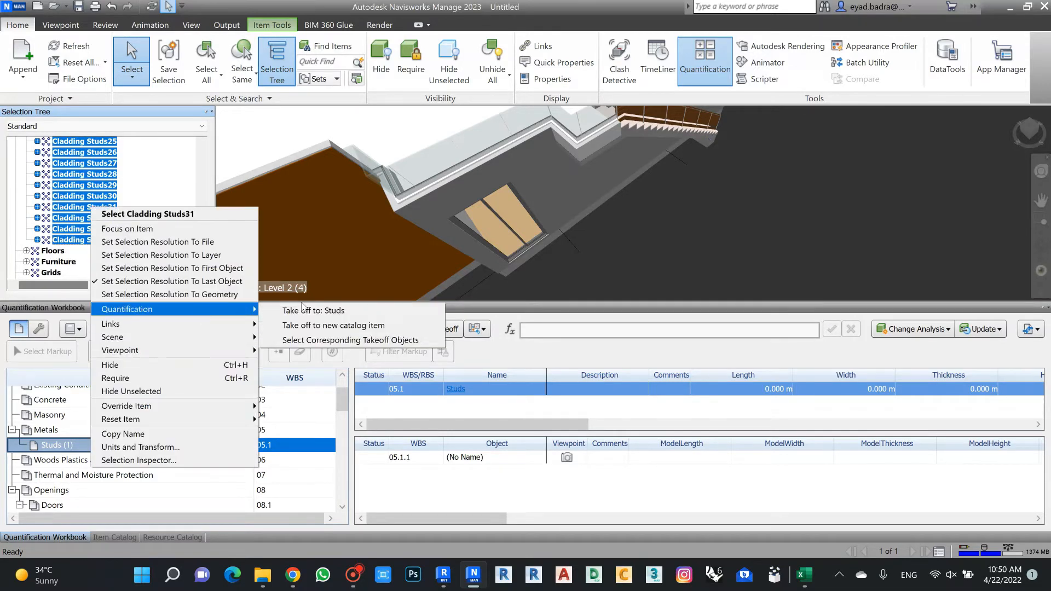
pyautogui.click(339, 311)
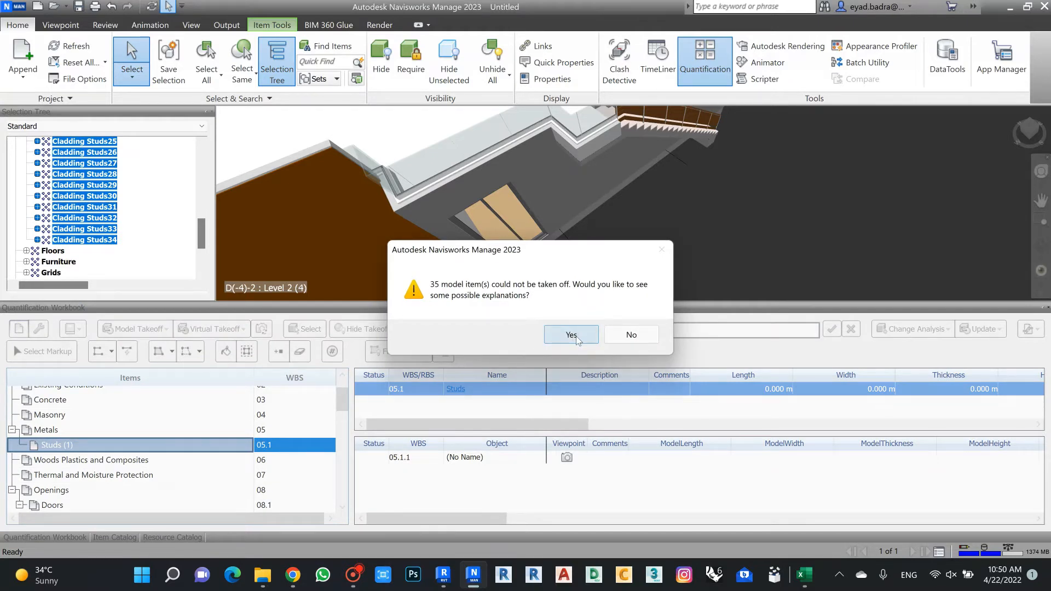
pyautogui.click(571, 335)
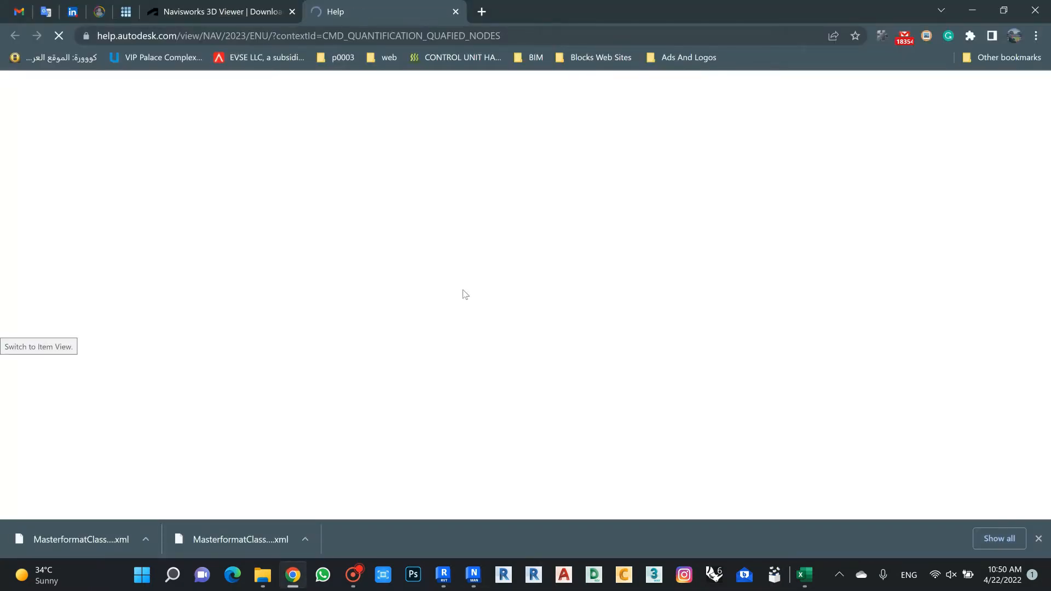
pyautogui.click(973, 12)
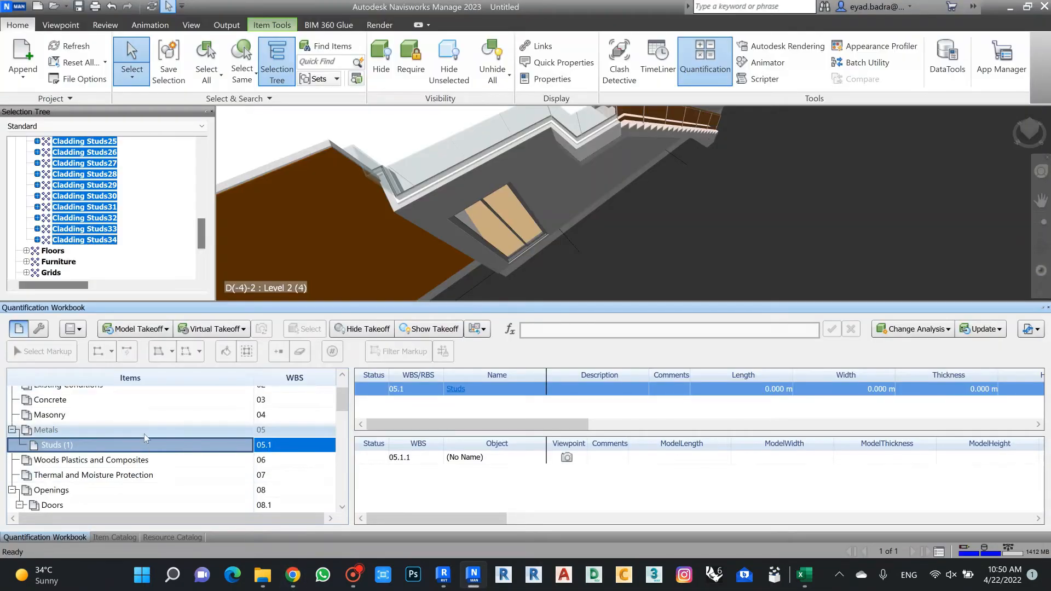
# Clear the Cladding Studs selection and review the Studs item under Metals
pyautogui.scroll(10, 134, 248)
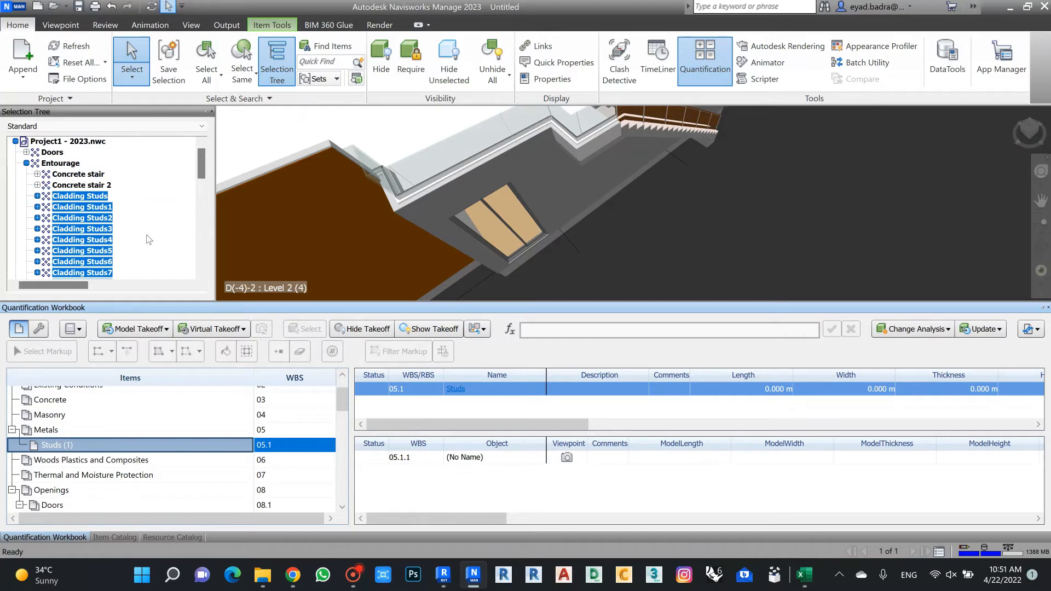
pyautogui.click(148, 239)
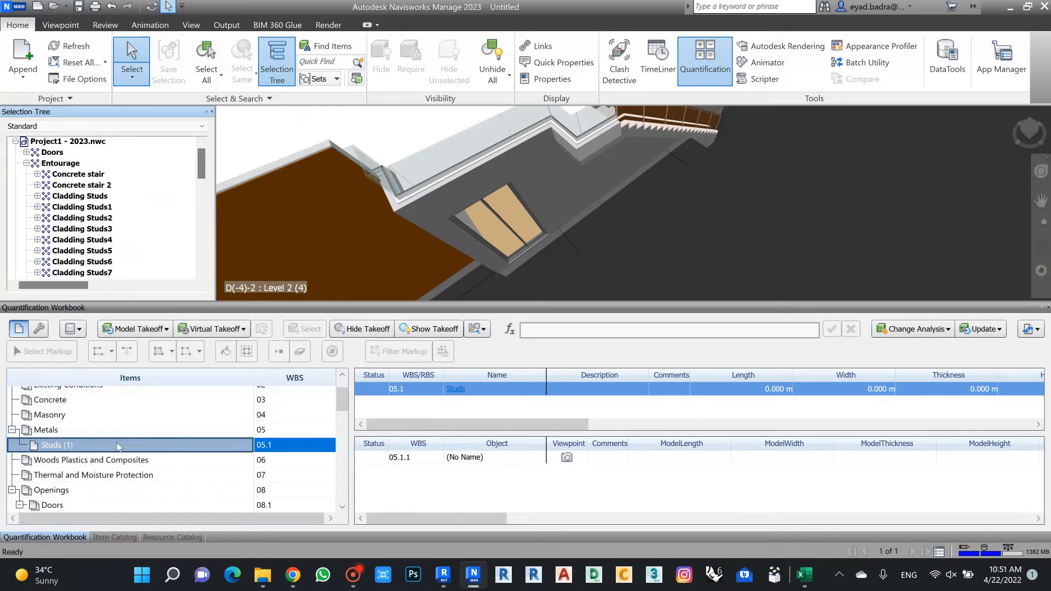
pyautogui.click(68, 432)
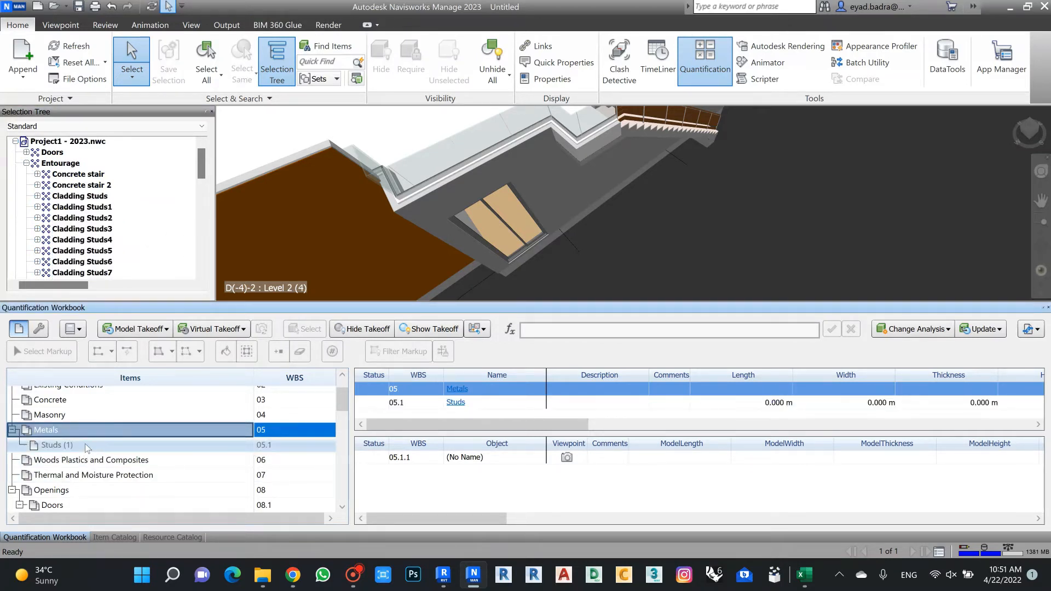
pyautogui.click(86, 445)
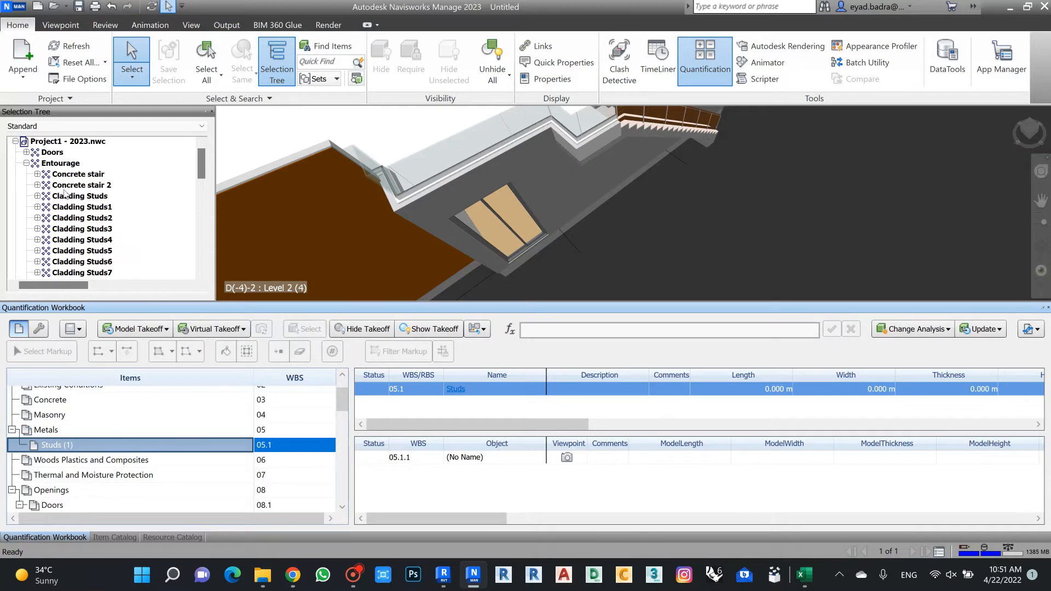
pyautogui.scroll(-3, 77, 219)
pyautogui.scroll(3, 87, 249)
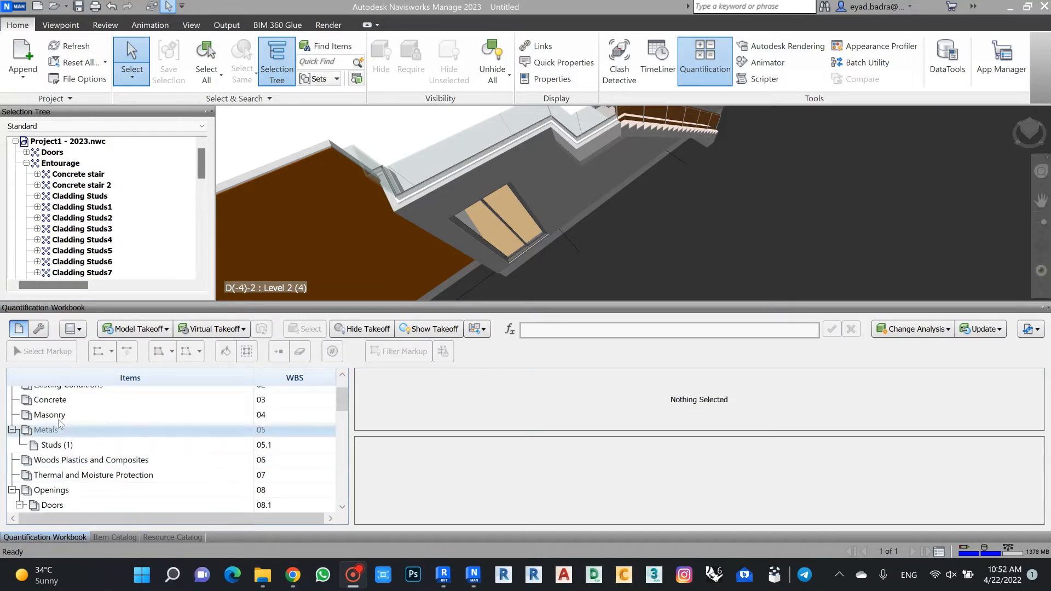
# Delete the Studs item under Metals from the Item Catalog
pyautogui.click(75, 447)
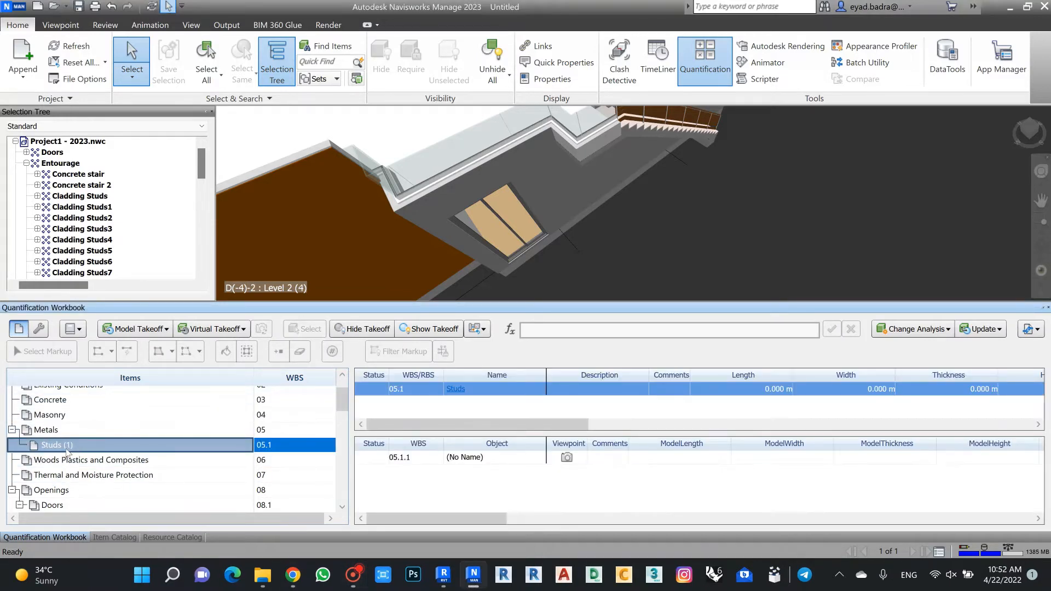
pyautogui.click(114, 537)
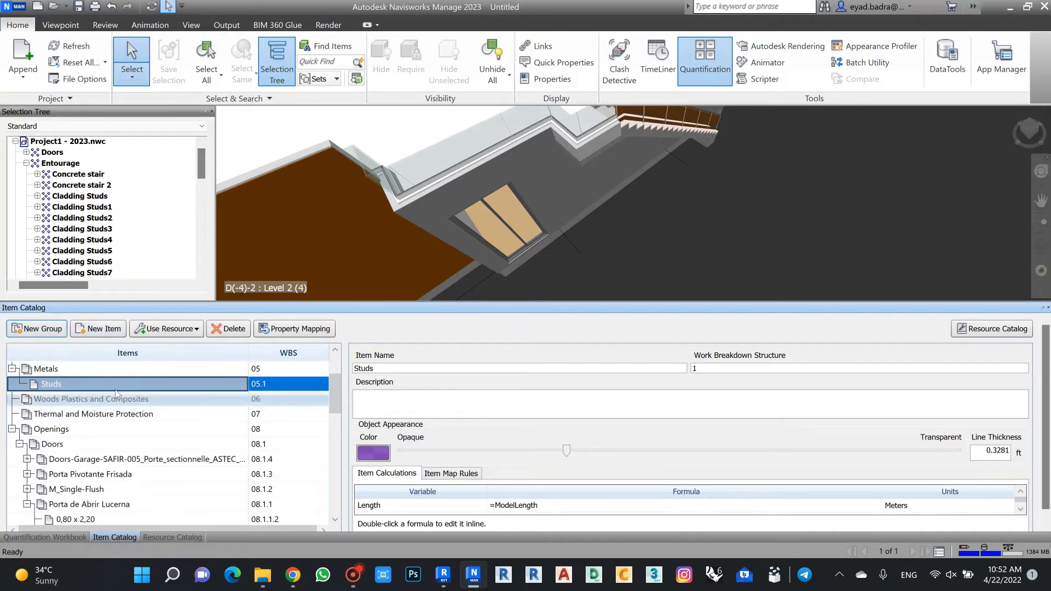
pyautogui.click(229, 329)
pyautogui.click(602, 337)
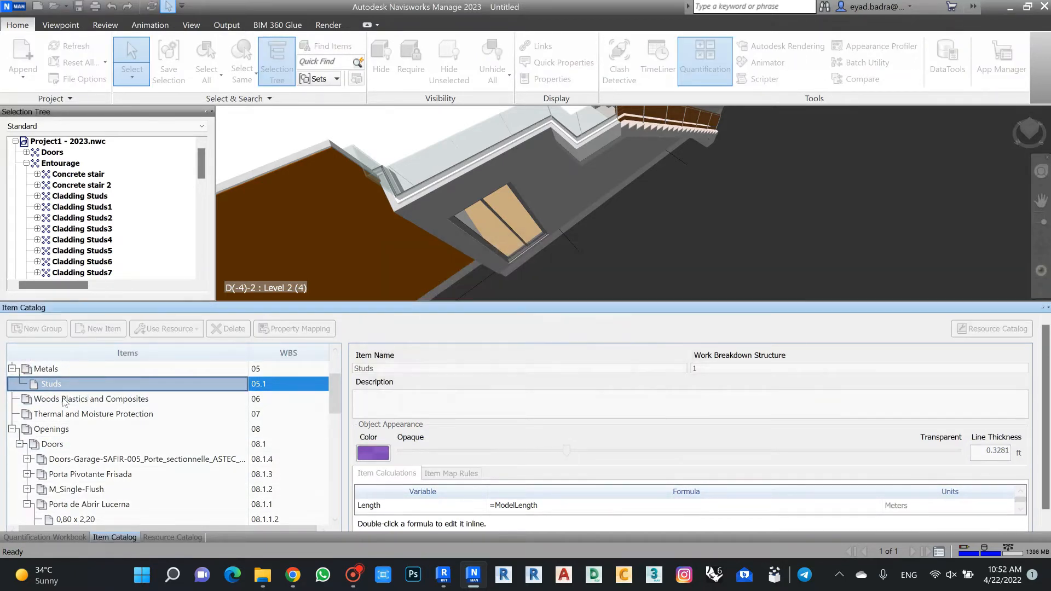
# Create a new group named Studs under Metals in the Item Catalog
pyautogui.click(47, 368)
pyautogui.click(39, 328)
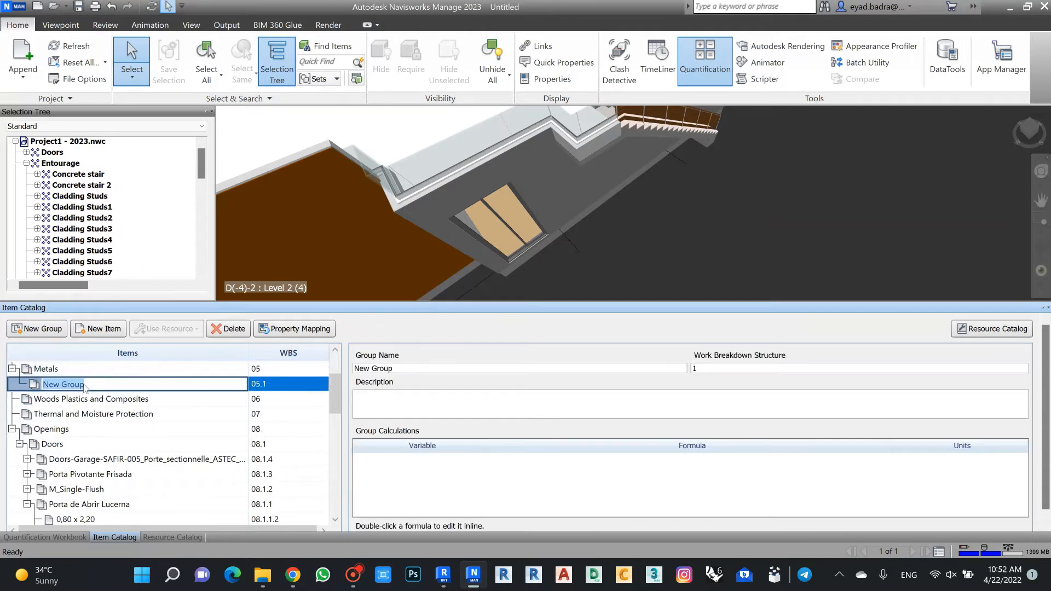
pyautogui.click(45, 385)
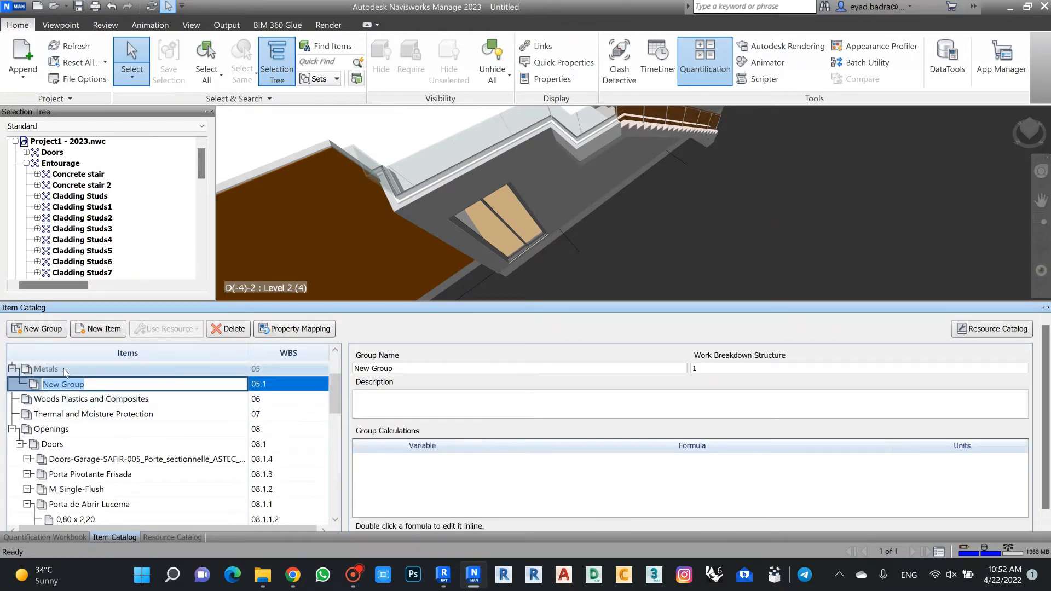
pyautogui.write('Studs')
pyautogui.click(143, 443)
pyautogui.click(102, 384)
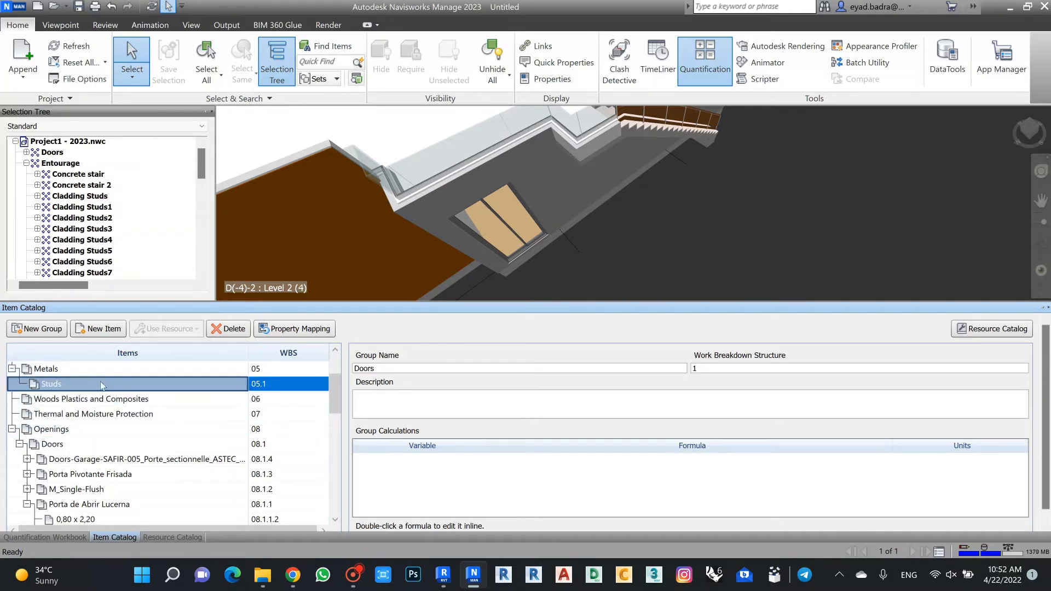
# Take off Cladding Studs through Cladding Studs34 into the Studs group in the Quantification Workbook and collapse Metals
pyautogui.click(98, 196)
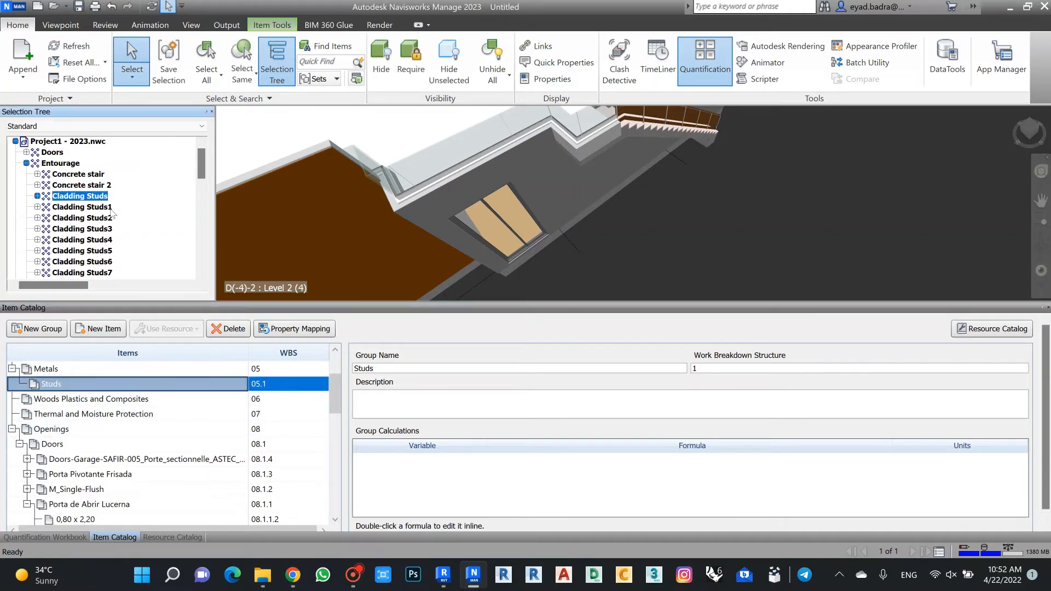
pyautogui.scroll(-10, 110, 209)
pyautogui.keyDown('shift'); pyautogui.click(102, 186); pyautogui.keyUp('shift')
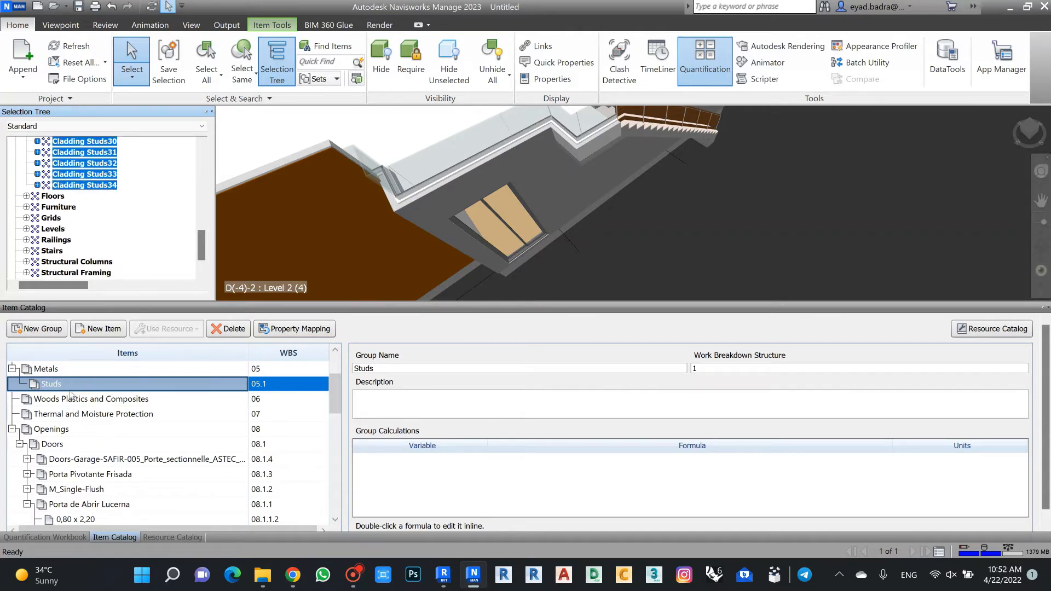
pyautogui.click(46, 538)
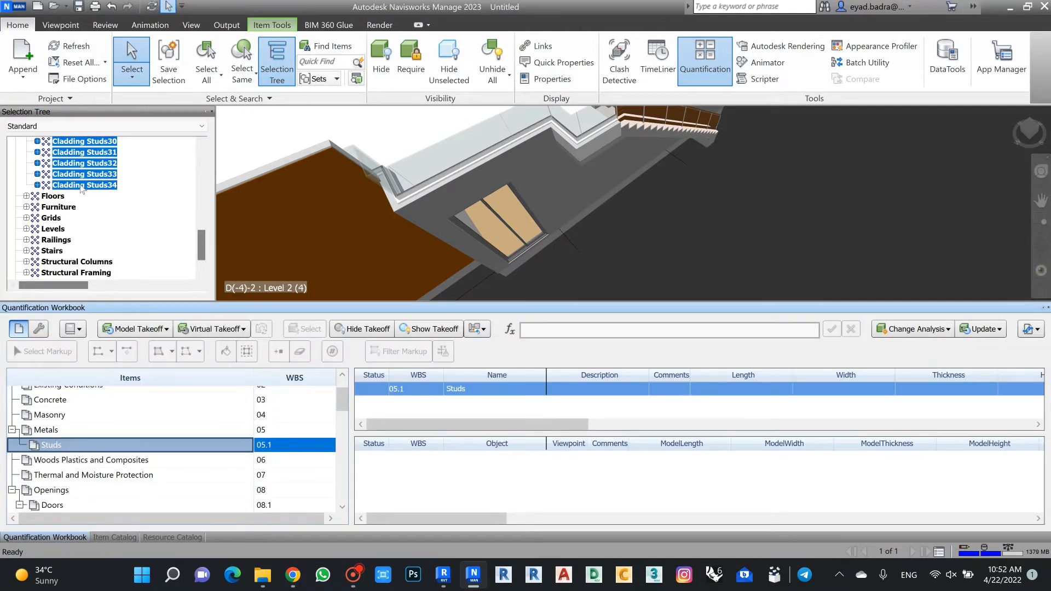
pyautogui.moveTo(83, 188); pyautogui.dragTo(77, 451)
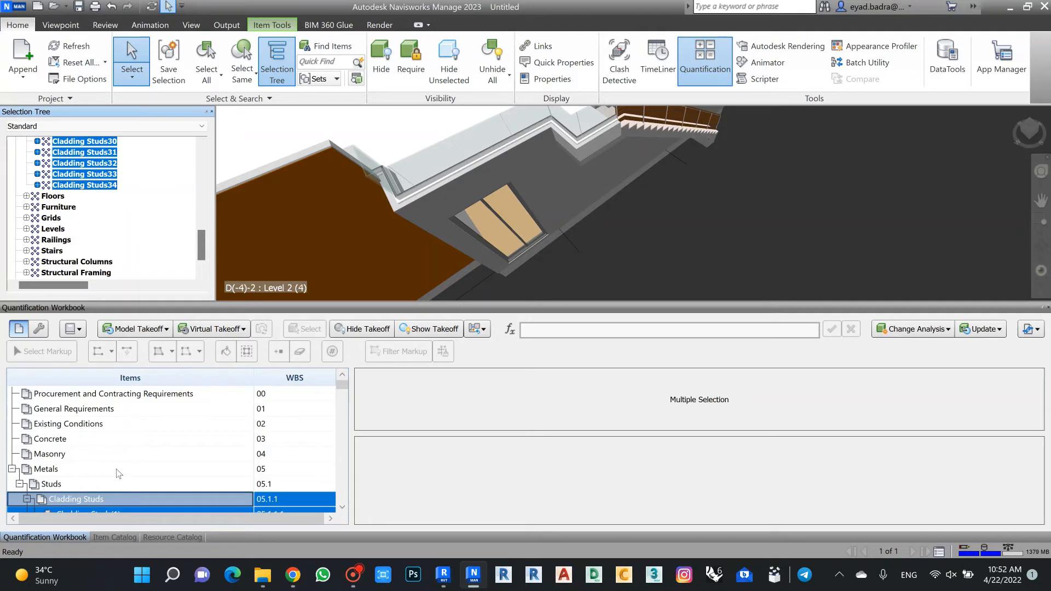
pyautogui.click(12, 470)
# Take off Concrete stair and Concrete stair 2 from Entourage into the Concrete group of the Quantification Workbook
pyautogui.click(158, 202)
pyautogui.scroll(12, 174, 214)
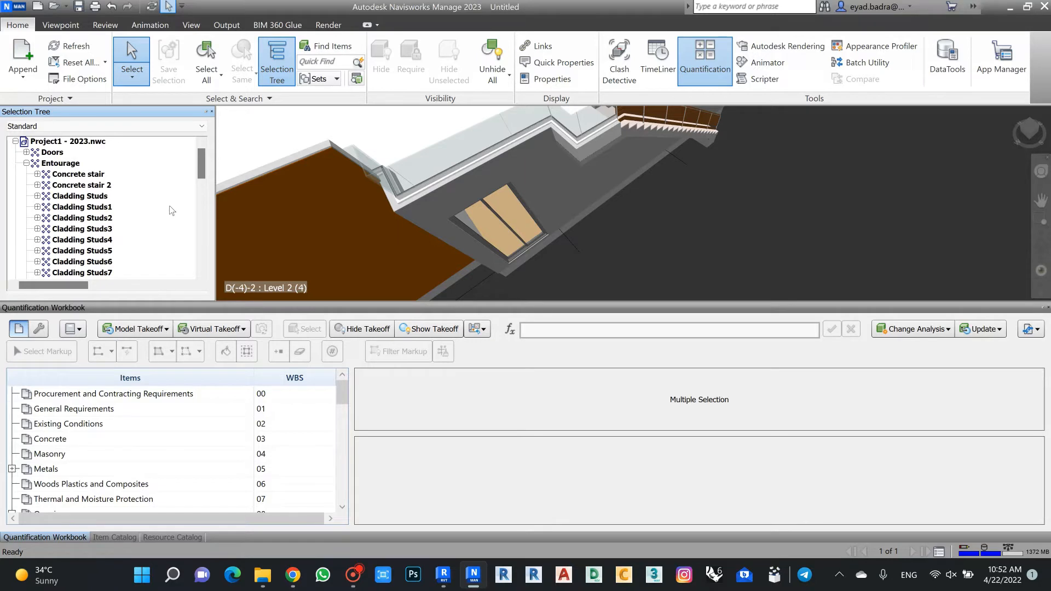
pyautogui.click(87, 175)
pyautogui.keyDown('ctrl'); pyautogui.click(93, 185); pyautogui.keyUp('ctrl')
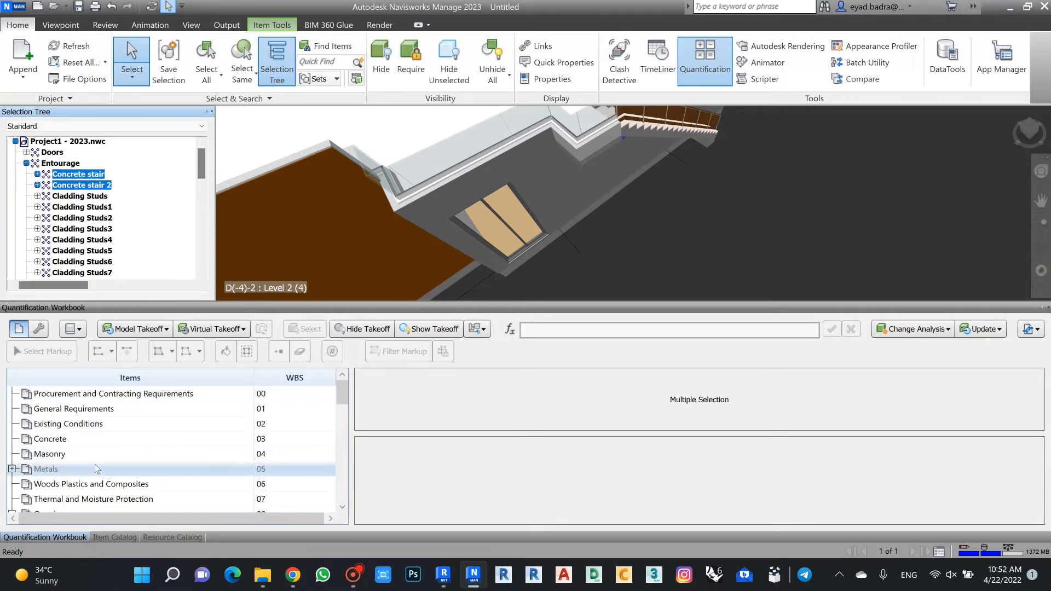
pyautogui.click(102, 439)
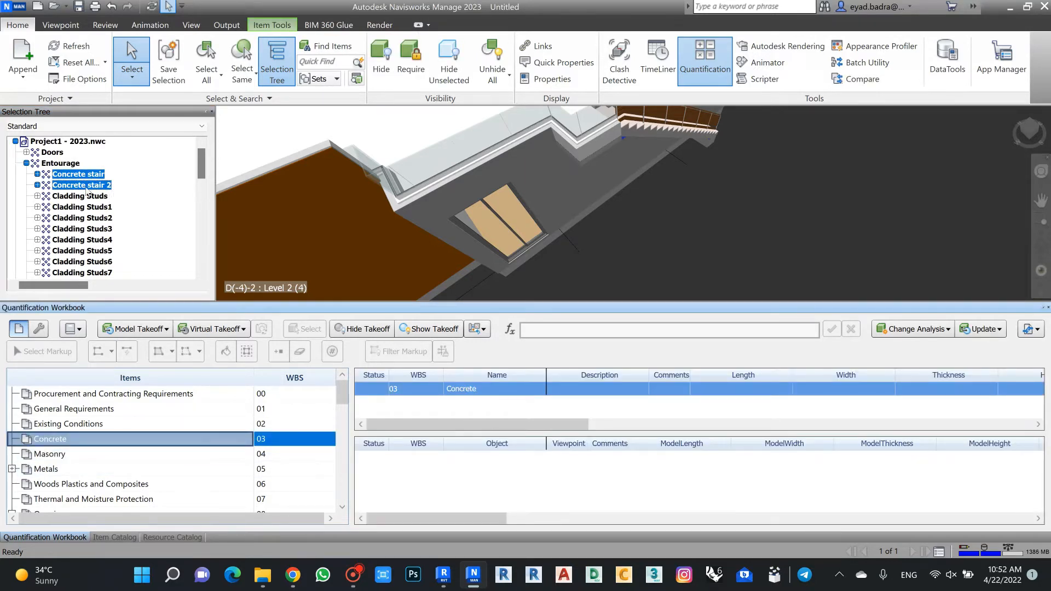
pyautogui.moveTo(71, 176); pyautogui.dragTo(135, 380)
pyautogui.moveTo(91, 439); pyautogui.dragTo(91, 439)
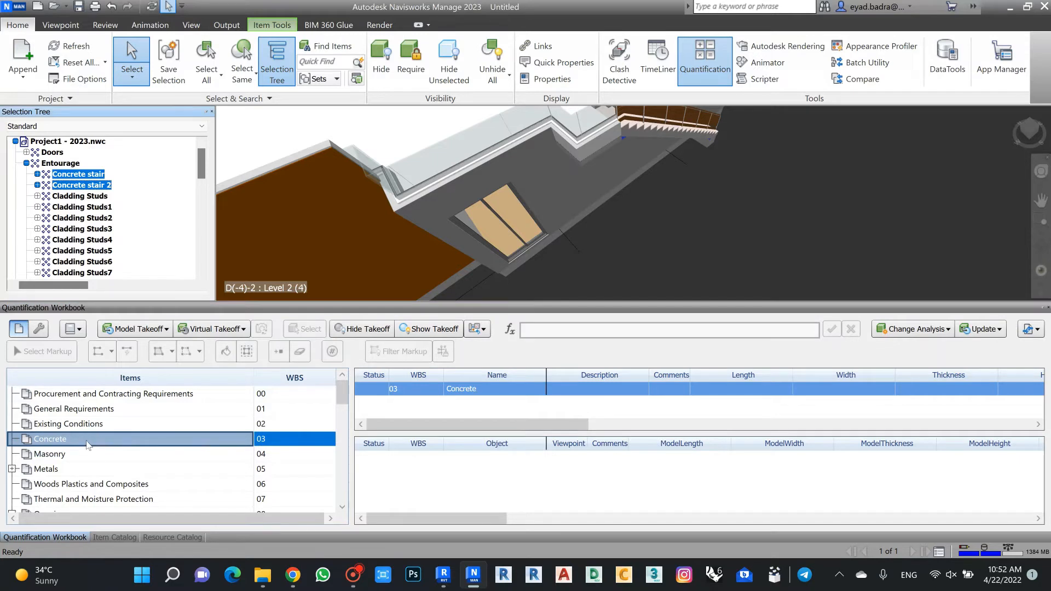
# Collapse Entourage, expand the Floors category to its individual floor types, and collapse the Concrete group in the workbook
pyautogui.scroll(-9, 80, 221)
pyautogui.scroll(-4, 80, 220)
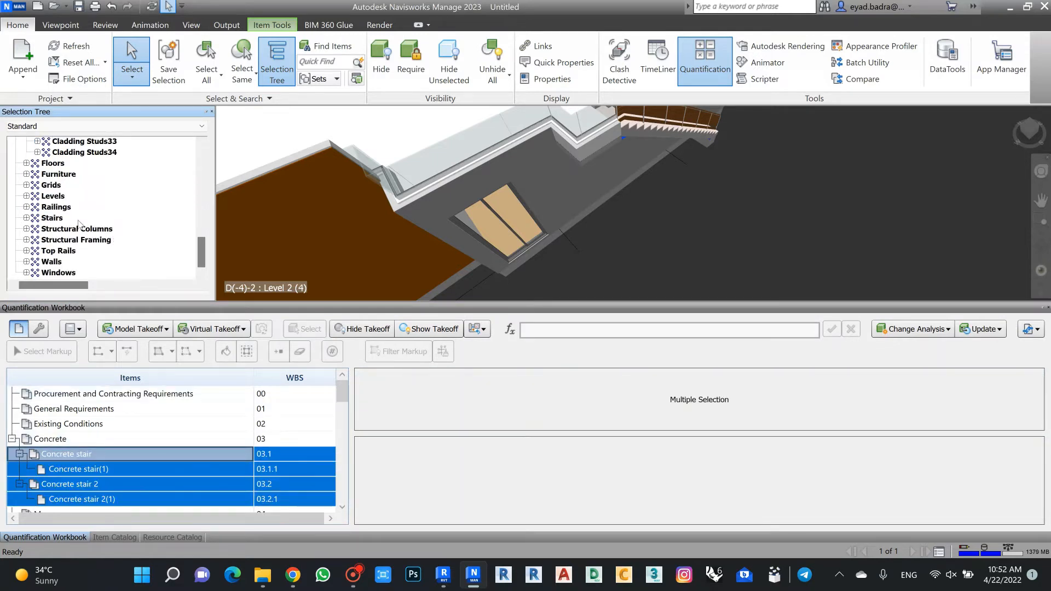
pyautogui.scroll(13, 79, 220)
pyautogui.click(47, 164)
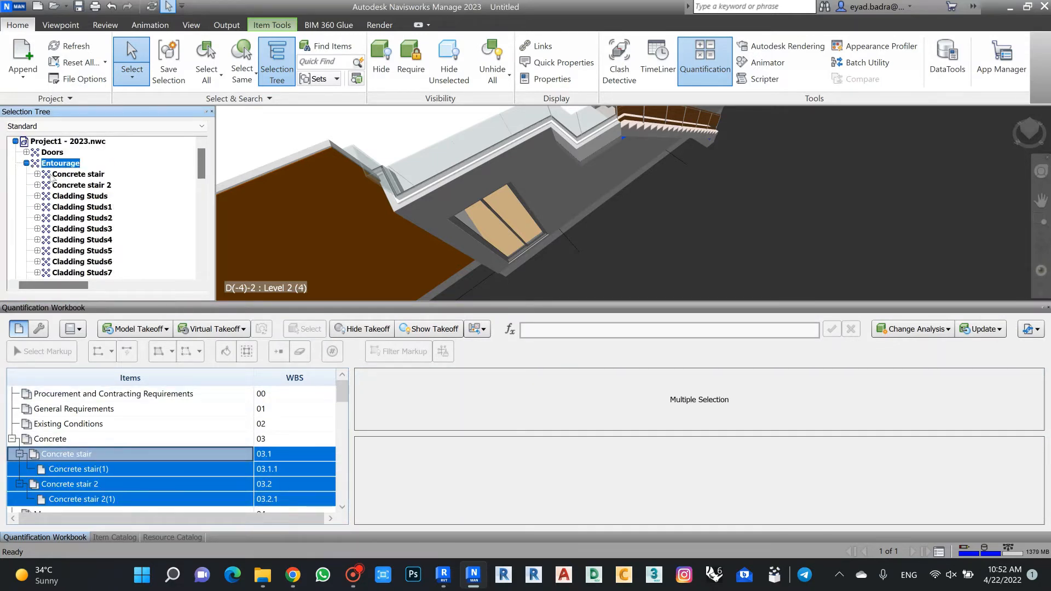
pyautogui.click(27, 164)
pyautogui.click(174, 188)
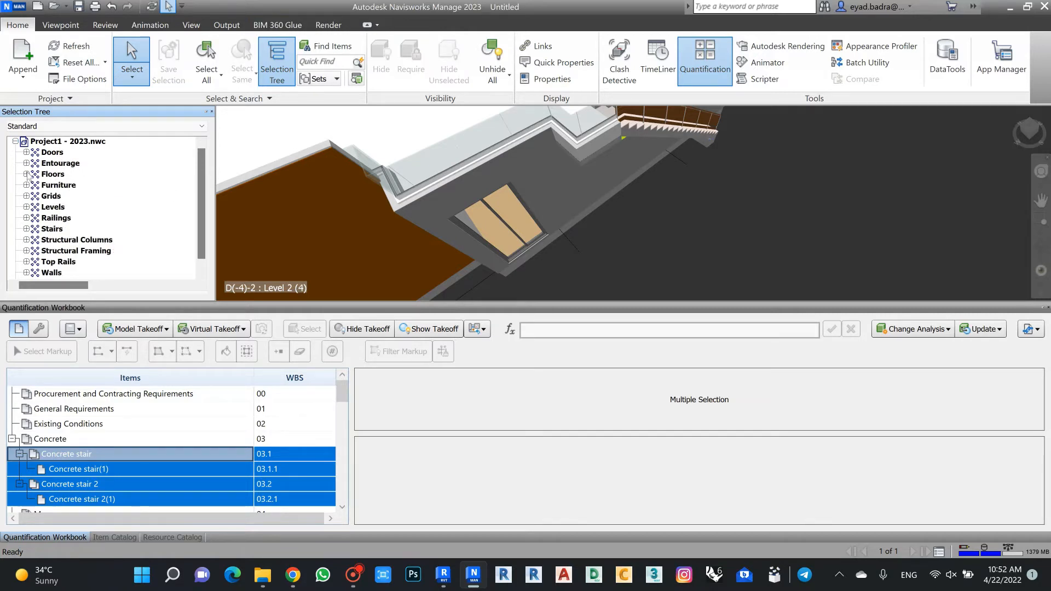
pyautogui.click(26, 174)
pyautogui.click(37, 185)
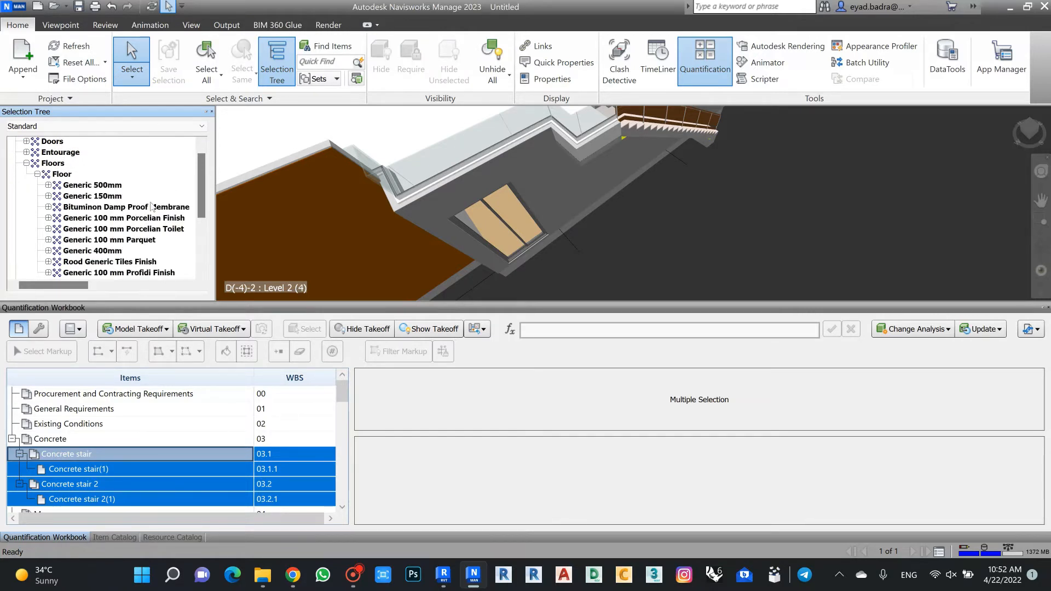
pyautogui.scroll(-2, 149, 214)
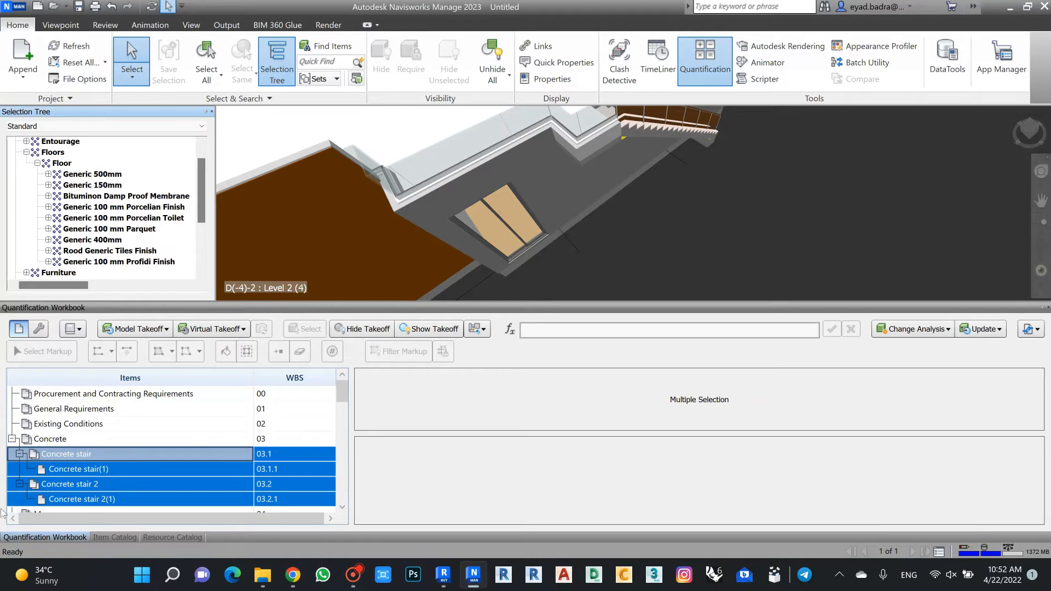
pyautogui.click(12, 439)
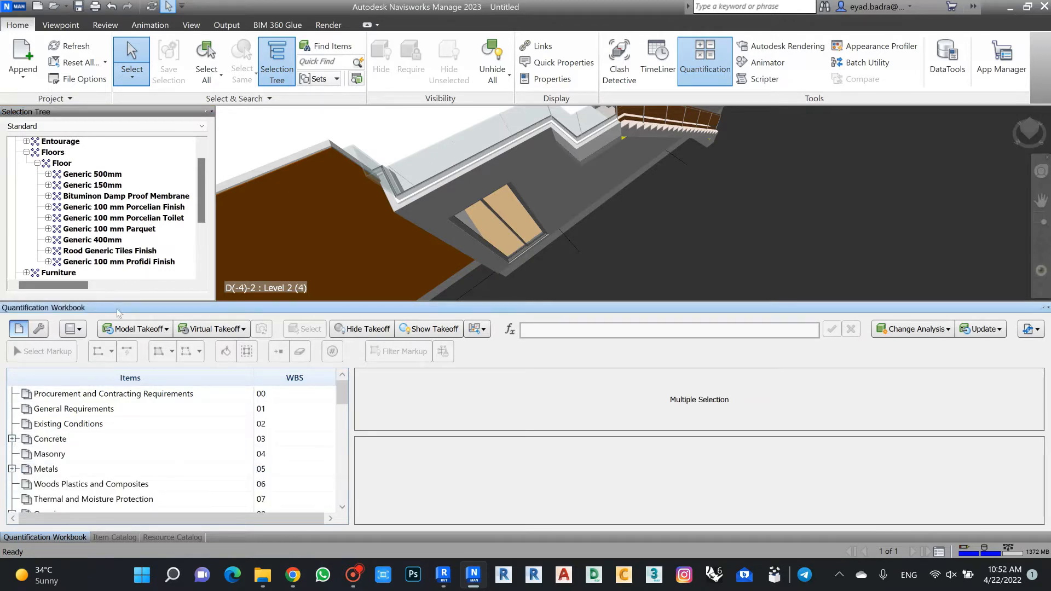
# Examine where the floor types from Generic 500mm through Generic 400mm lie in the model by highlighting them one at a time
pyautogui.click(115, 186)
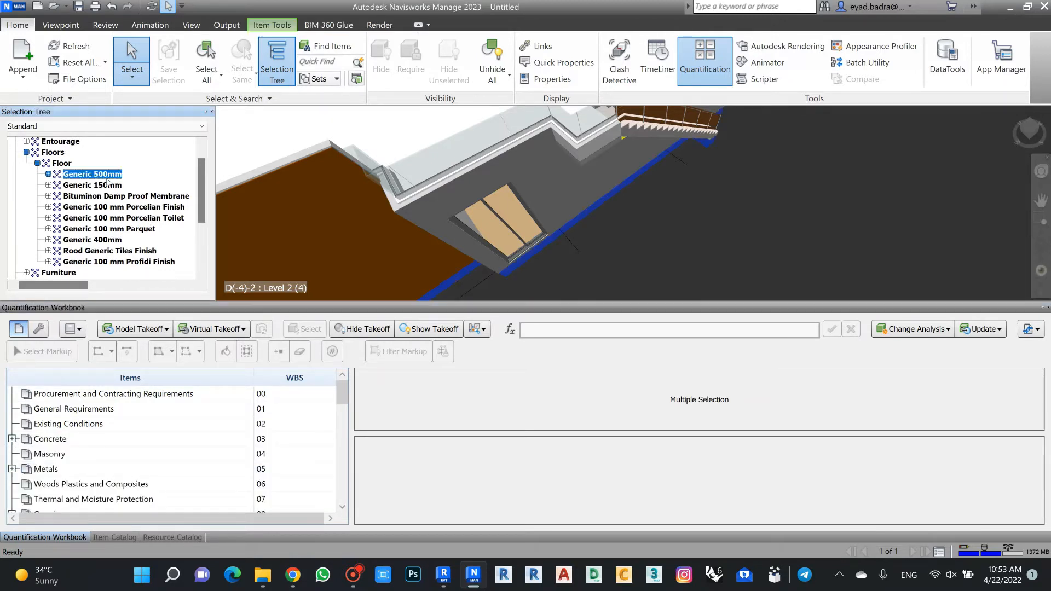
pyautogui.press('Escape')
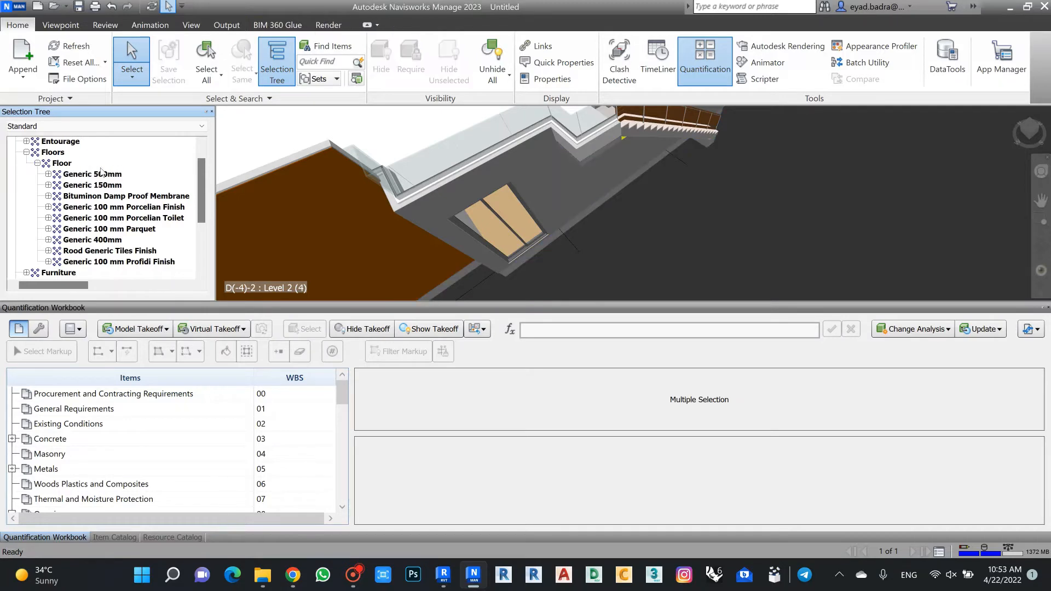
pyautogui.scroll(-3, 578, 198)
pyautogui.keyDown('shift'); pyautogui.moveTo(521, 222); pyautogui.dragTo(589, 207, button='middle'); pyautogui.keyUp('shift')
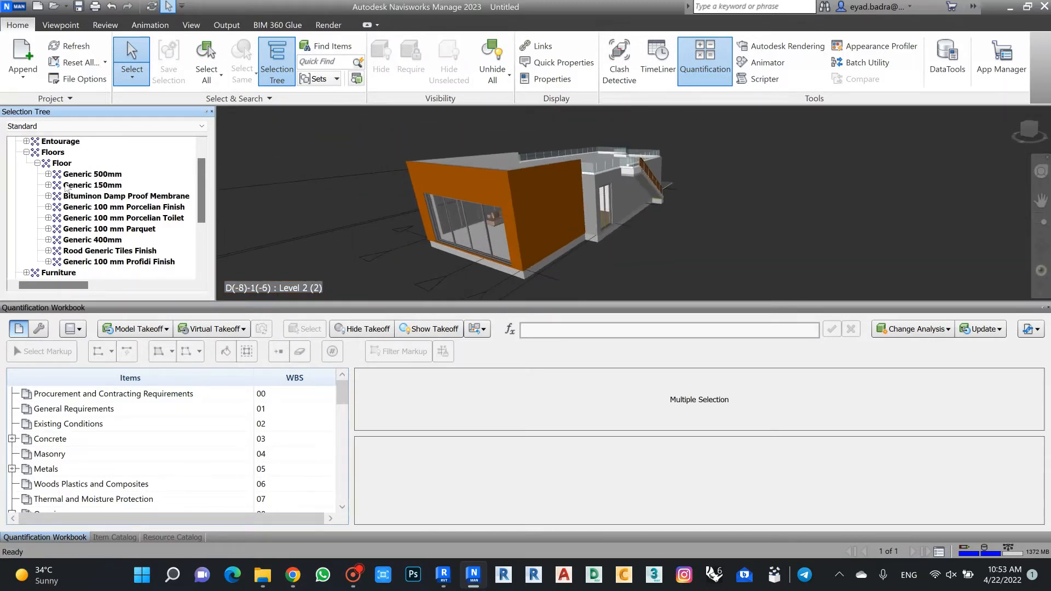
pyautogui.click(92, 185)
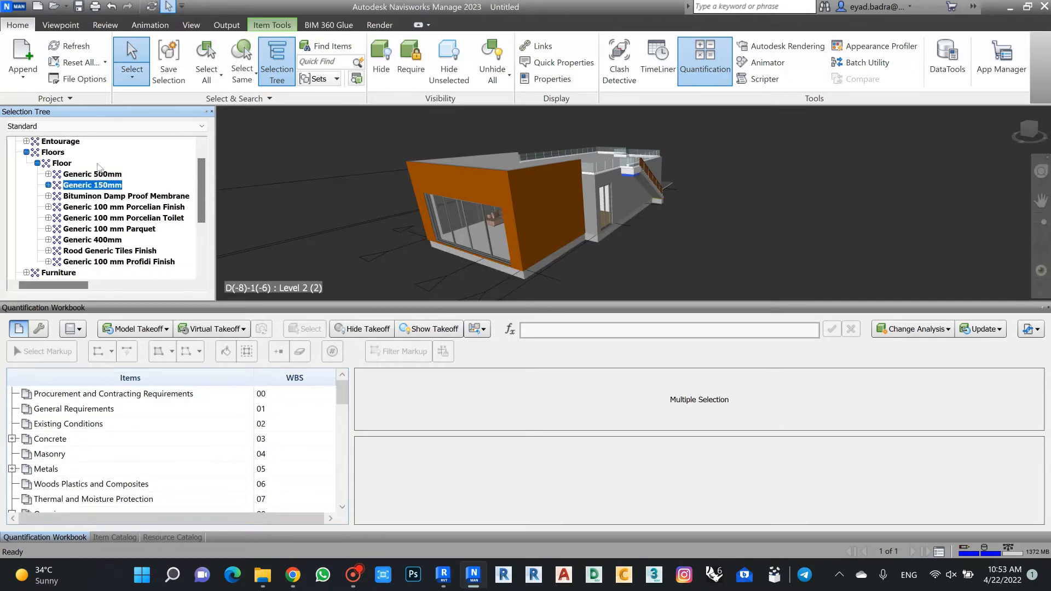
pyautogui.click(100, 197)
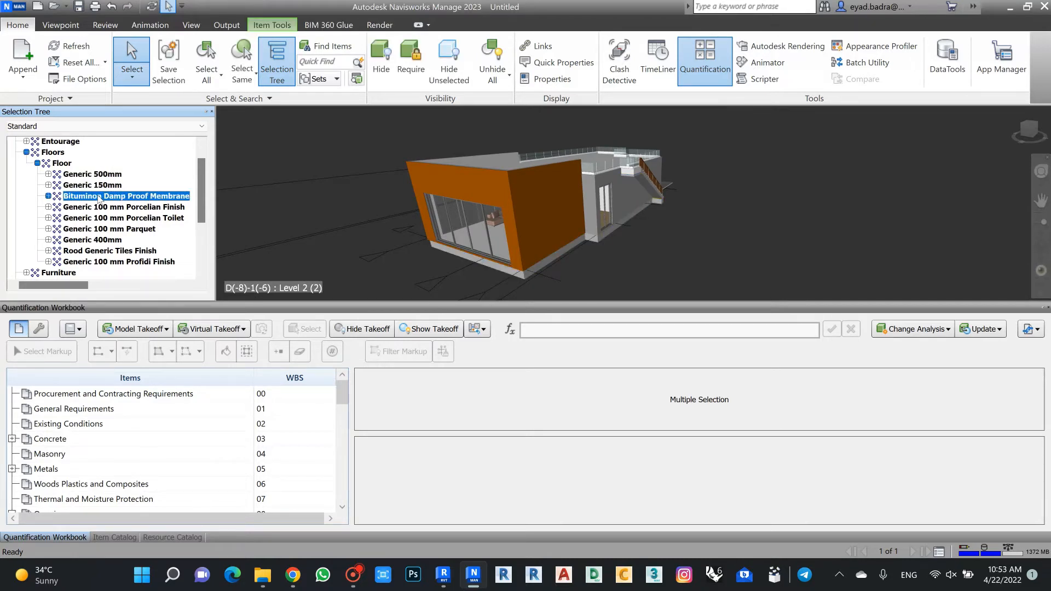
pyautogui.click(112, 208)
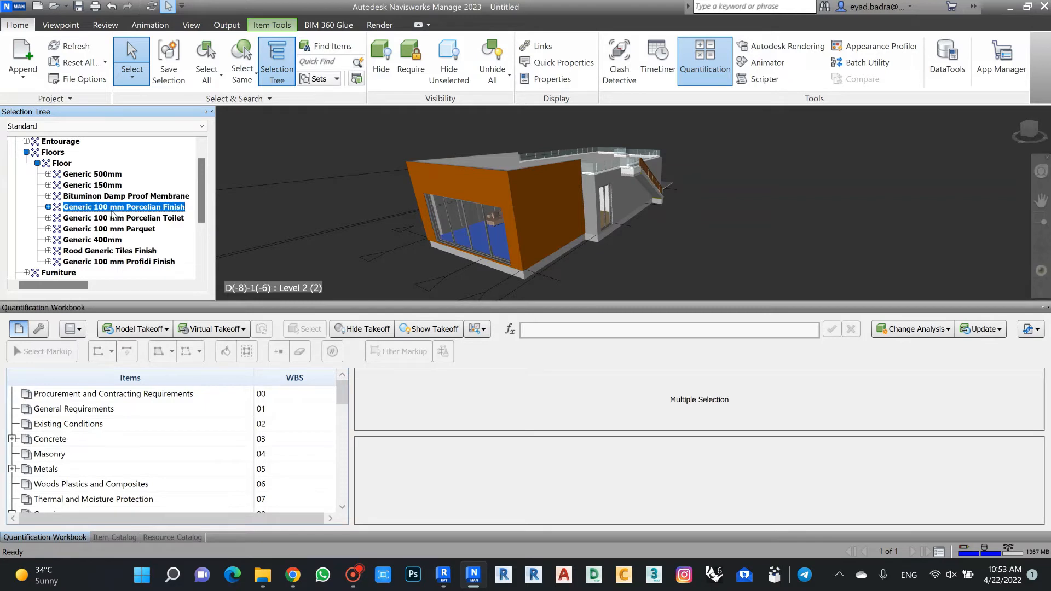
pyautogui.click(123, 220)
pyautogui.click(126, 229)
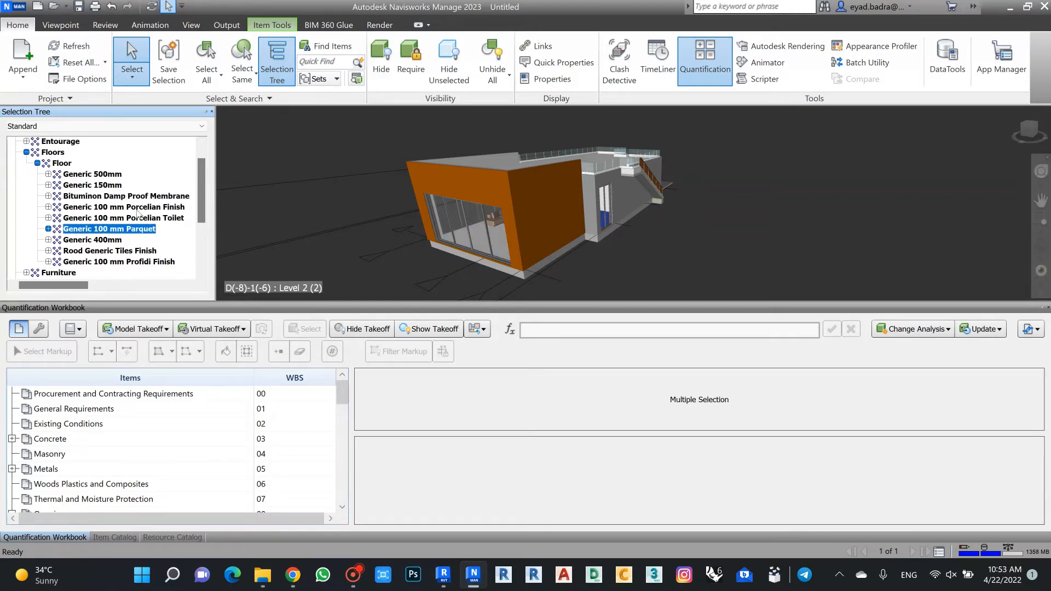
pyautogui.click(136, 209)
pyautogui.click(132, 221)
pyautogui.click(129, 230)
pyautogui.click(105, 242)
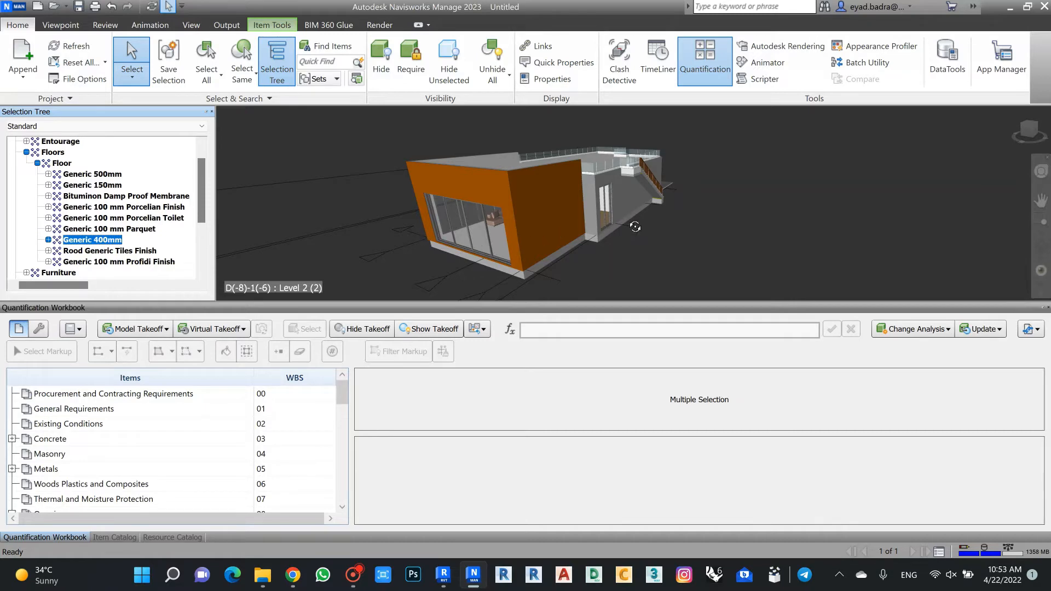
pyautogui.moveTo(635, 226)
pyautogui.mouseDown()
pyautogui.moveTo(520, 181)
pyautogui.moveTo(591, 178)
pyautogui.moveTo(569, 183)
pyautogui.moveTo(680, 201)
pyautogui.moveTo(605, 233)
pyautogui.mouseUp()
# Examine where the Rood Generic Tiles Finish and Generic 100 mm Profidi Finish floors lie in the model
pyautogui.click(112, 252)
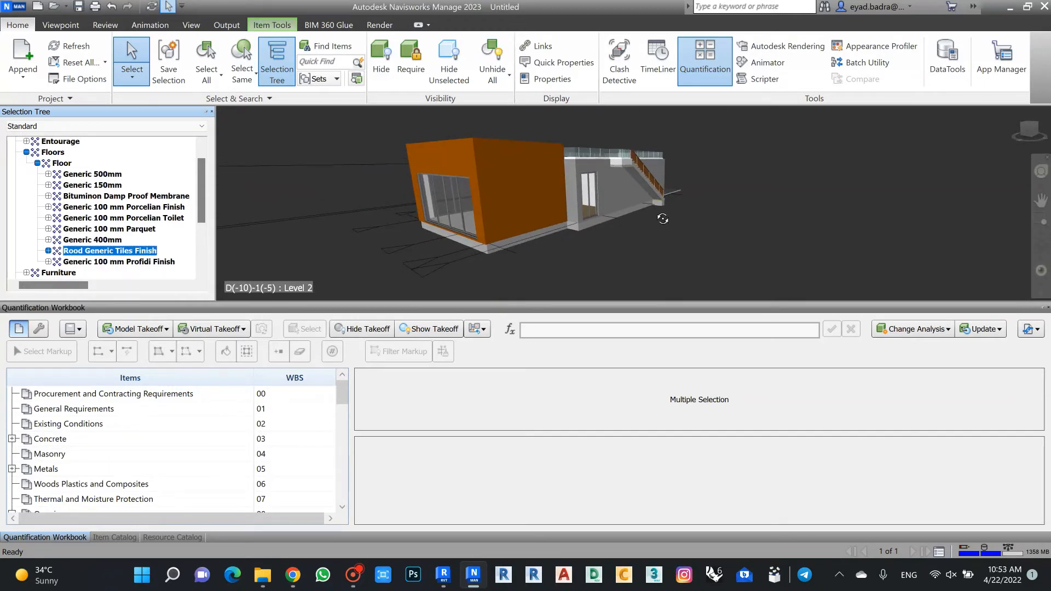
pyautogui.moveTo(662, 219)
pyautogui.keyDown('shift'); pyautogui.mouseDown(button='middle')
pyautogui.moveTo(488, 236)
pyautogui.moveTo(637, 234)
pyautogui.moveTo(659, 223)
pyautogui.moveTo(665, 241)
pyautogui.mouseUp(button='middle'); pyautogui.keyUp('shift')
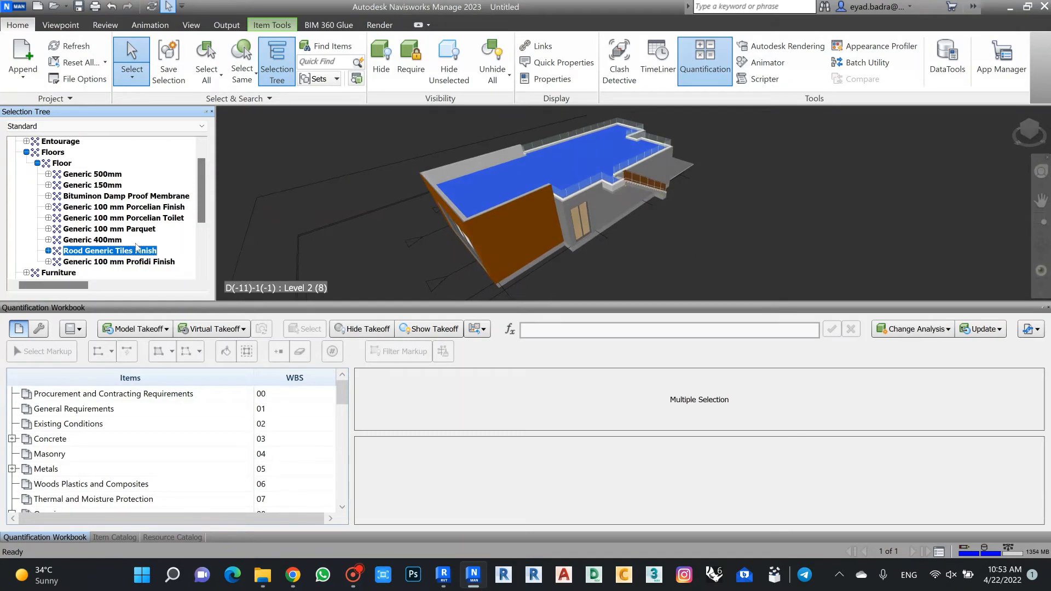
pyautogui.click(100, 263)
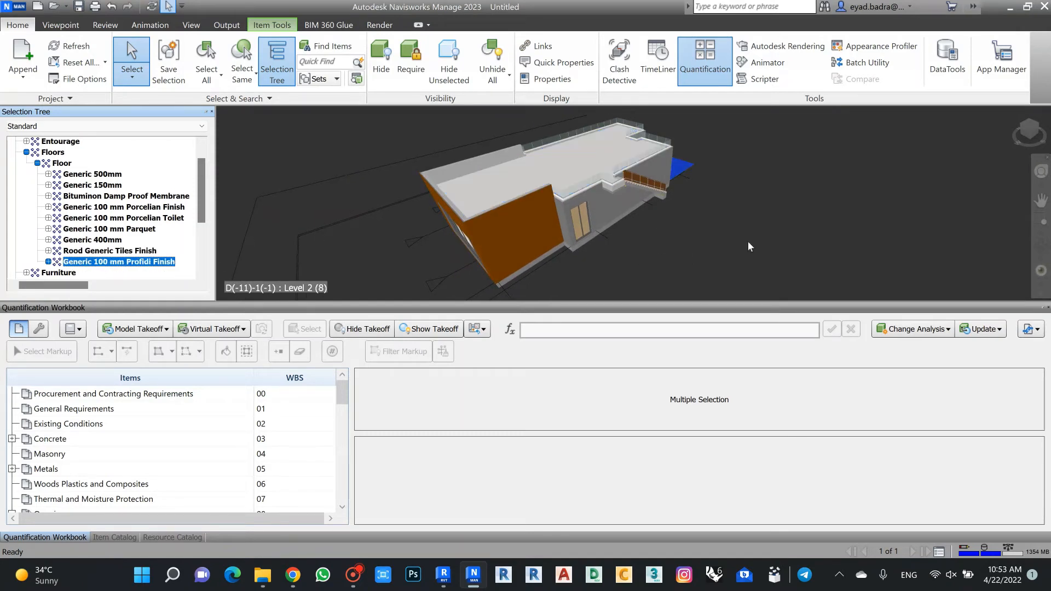
pyautogui.keyDown('shift'); pyautogui.moveTo(750, 246); pyautogui.dragTo(462, 233, button='middle'); pyautogui.keyUp('shift')
pyautogui.scroll(5, 694, 131)
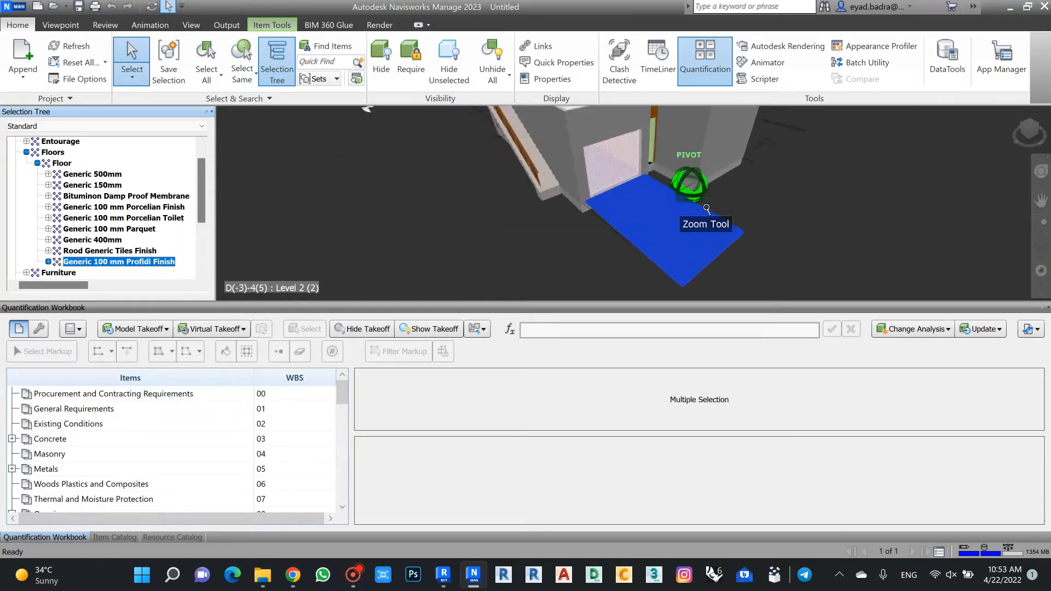
pyautogui.scroll(3, 706, 208)
pyautogui.scroll(-3, 575, 218)
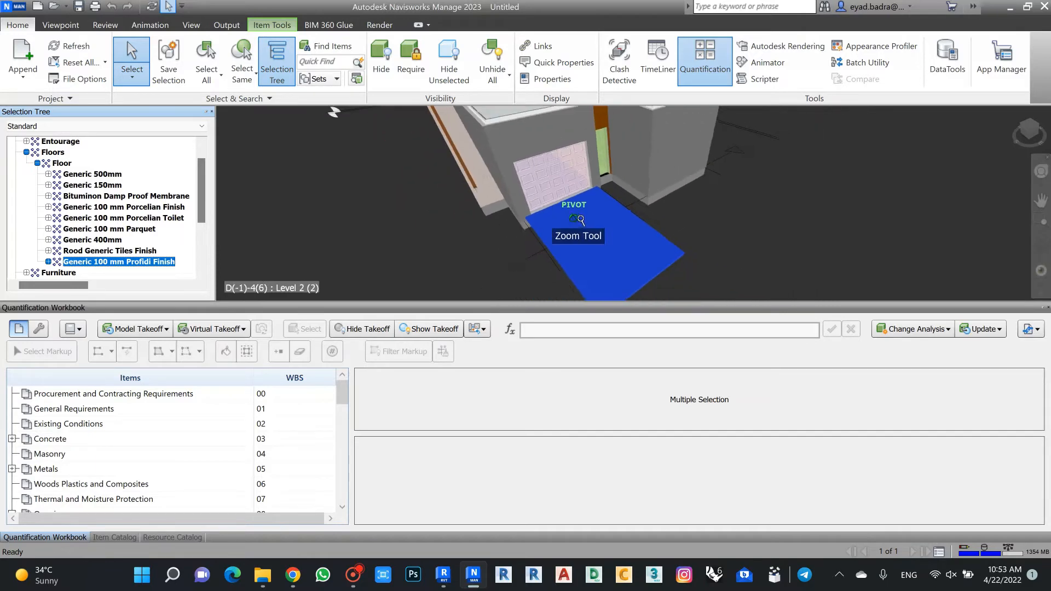
pyautogui.scroll(-2, 578, 219)
pyautogui.keyDown('shift'); pyautogui.moveTo(483, 243); pyautogui.dragTo(547, 185, button='middle'); pyautogui.keyUp('shift')
pyautogui.scroll(3, 722, 228)
pyautogui.scroll(-3, 722, 228)
pyautogui.scroll(-3, 644, 214)
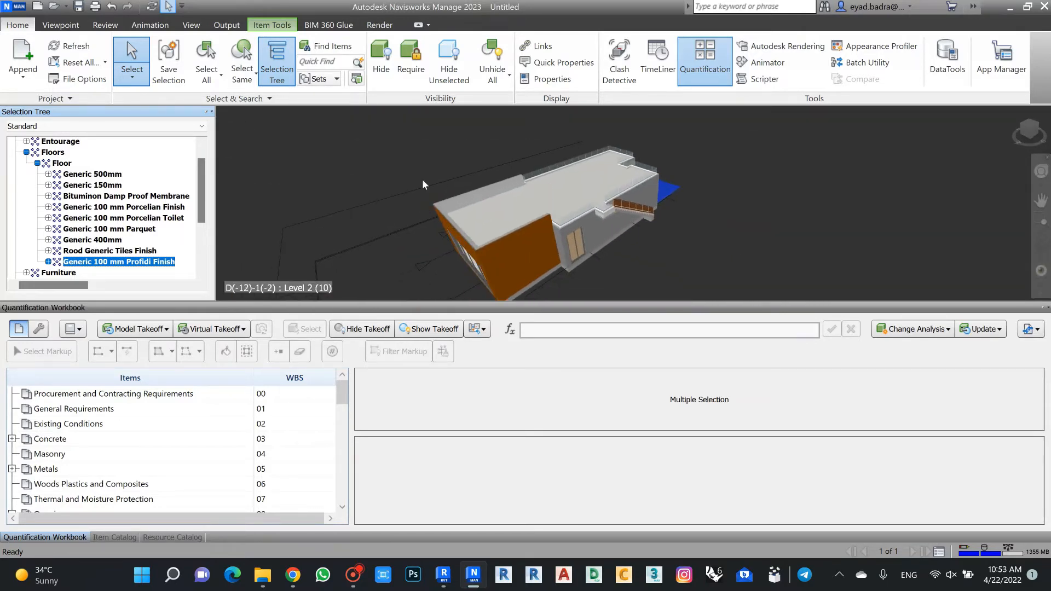
# Take off the Generic 500mm, Generic 150mm and Generic 400mm floors into the Concrete group
pyautogui.click(94, 174)
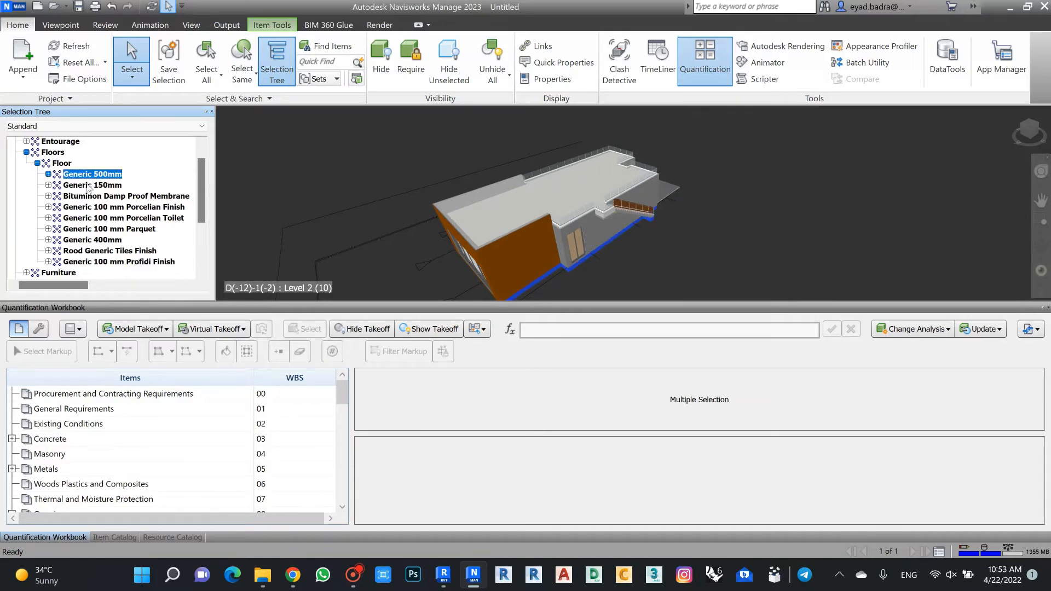
pyautogui.keyDown('ctrl'); pyautogui.click(89, 185); pyautogui.keyUp('ctrl')
pyautogui.keyDown('ctrl'); pyautogui.click(117, 240); pyautogui.keyUp('ctrl')
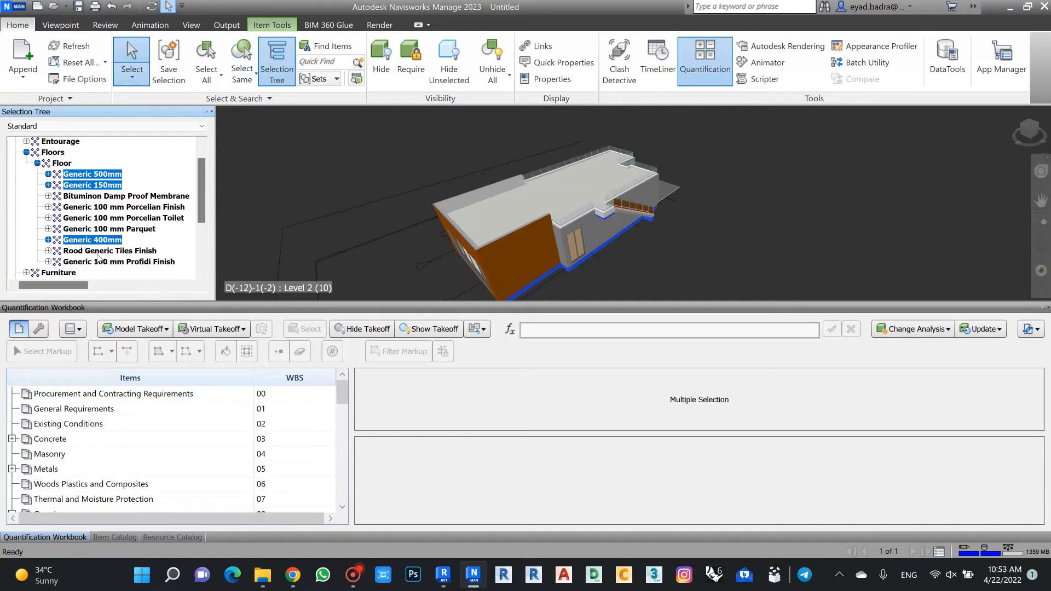
pyautogui.rightClick(87, 176)
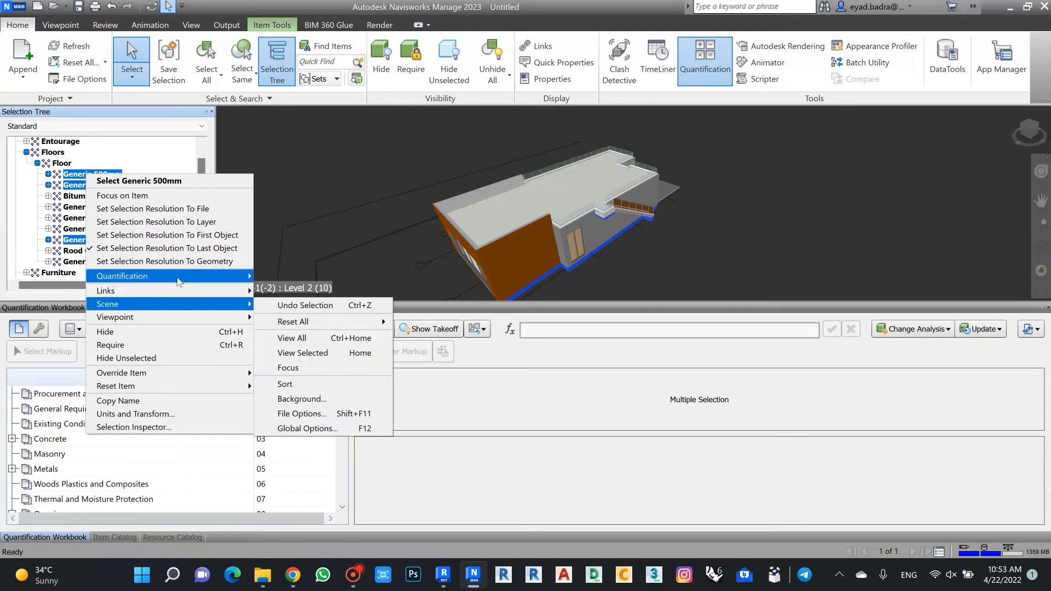
pyautogui.click(34, 440)
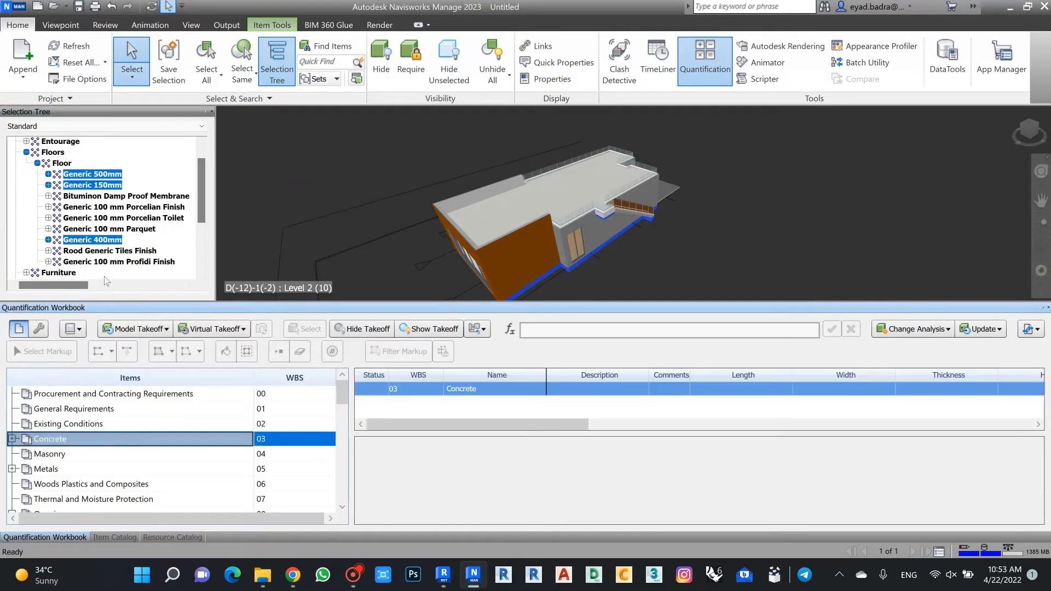
pyautogui.rightClick(89, 177)
pyautogui.moveTo(164, 279)
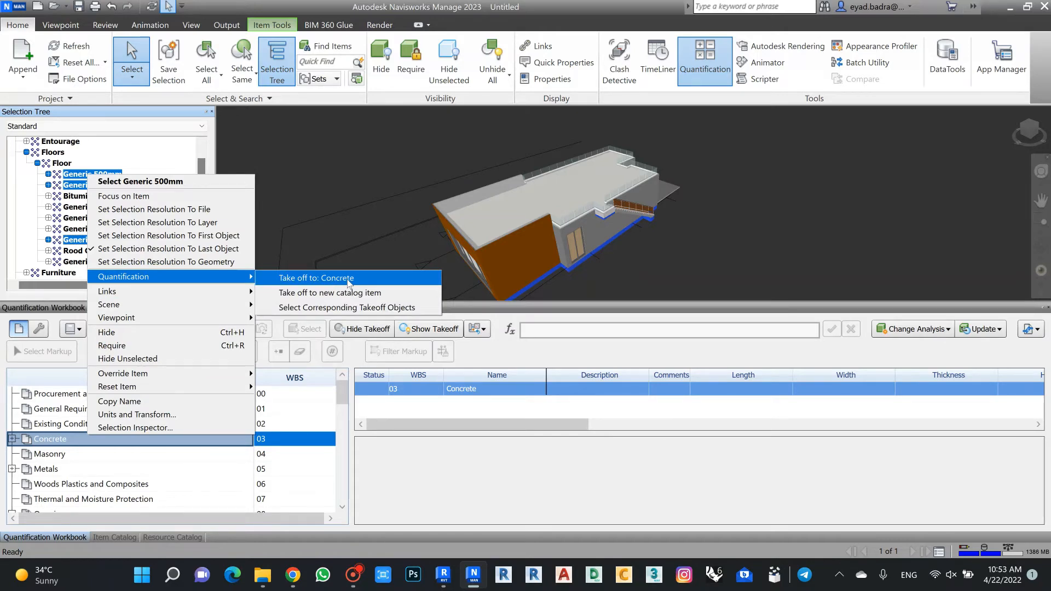
pyautogui.click(348, 283)
# Take off the Porcelian Finish, Porcelian Toilet, Parquet, Rood Generic Tiles Finish and Profidi Finish floors into the Finishes group and collapse it
pyautogui.click(104, 198)
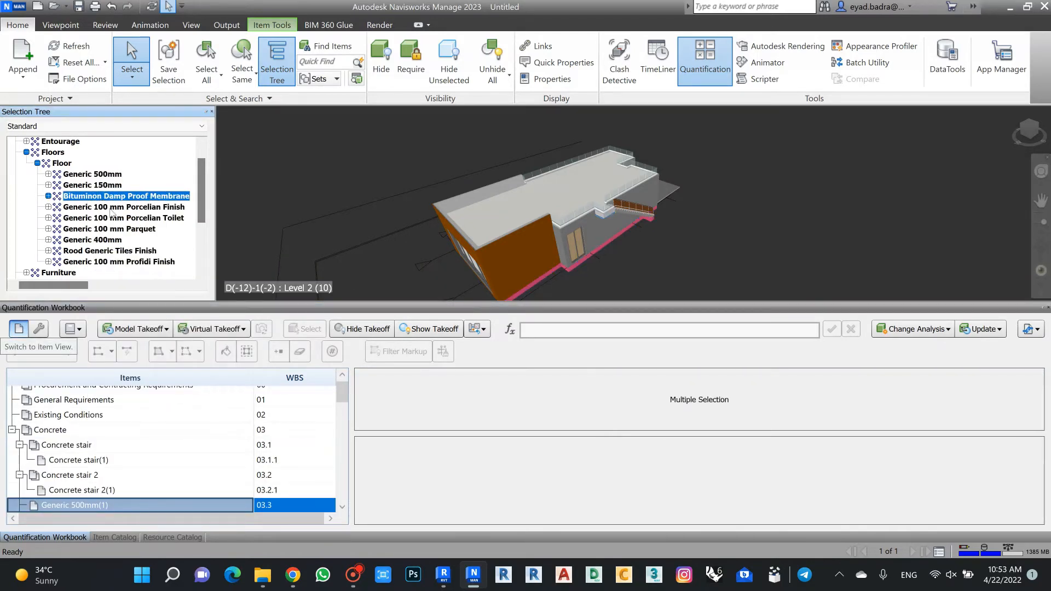
pyautogui.scroll(-6, 96, 450)
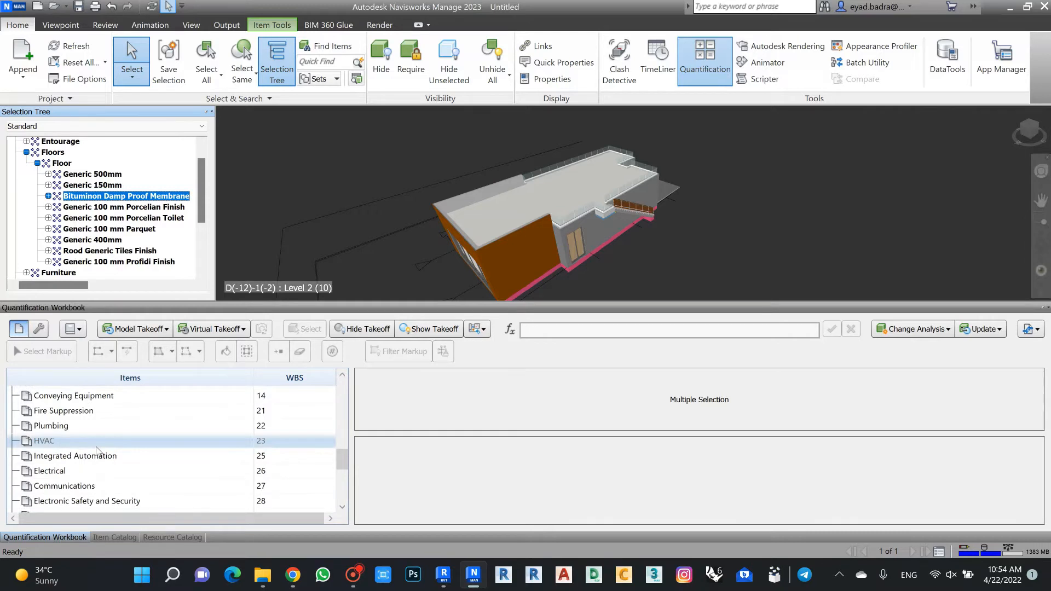
pyautogui.scroll(2, 96, 450)
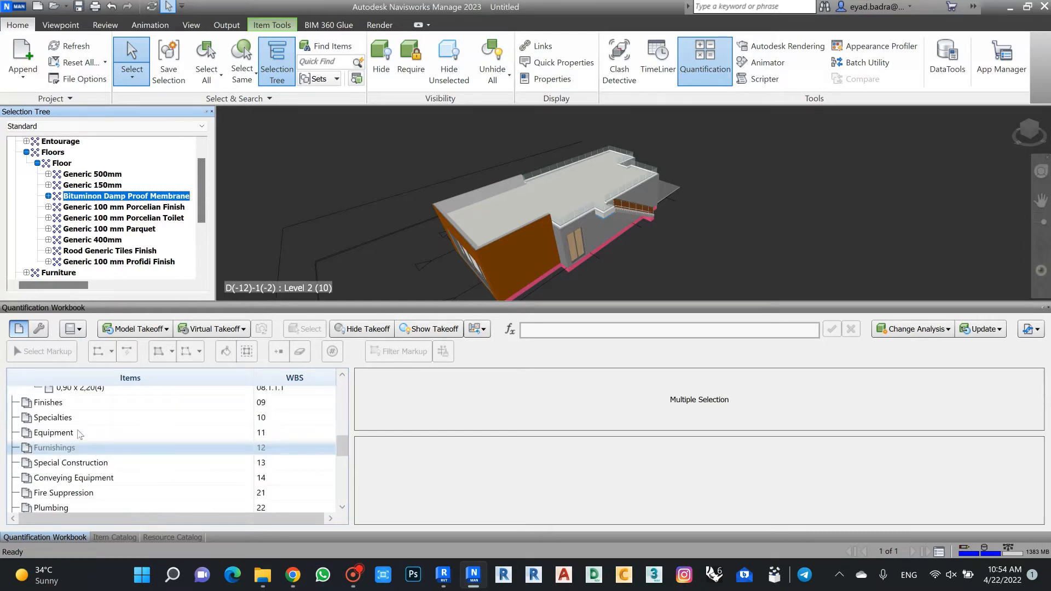
pyautogui.click(85, 406)
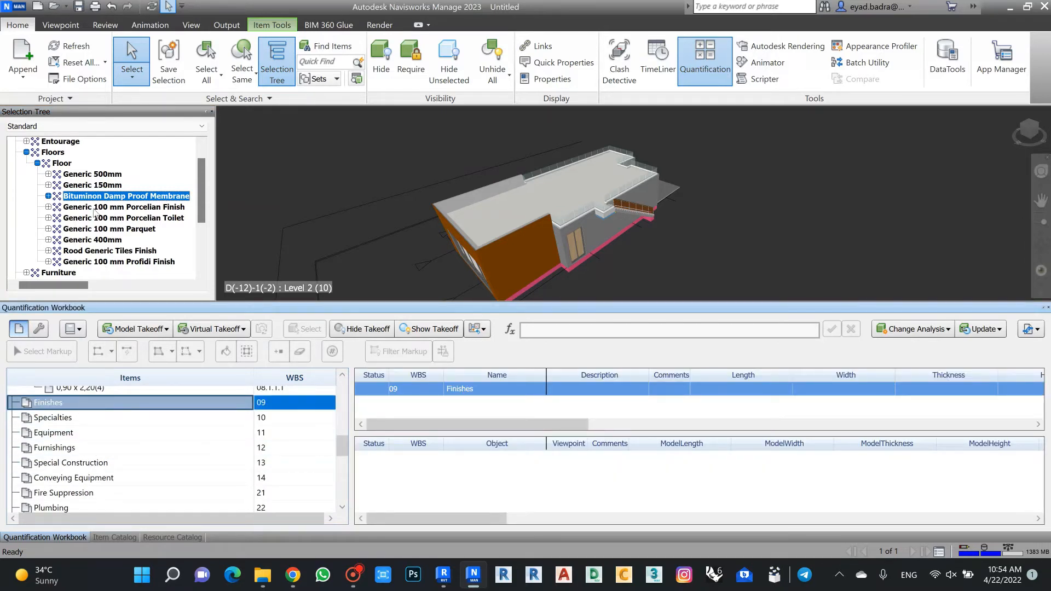
pyautogui.click(96, 208)
pyautogui.keyDown('ctrl'); pyautogui.click(125, 218); pyautogui.keyUp('ctrl')
pyautogui.keyDown('ctrl'); pyautogui.click(121, 229); pyautogui.keyUp('ctrl')
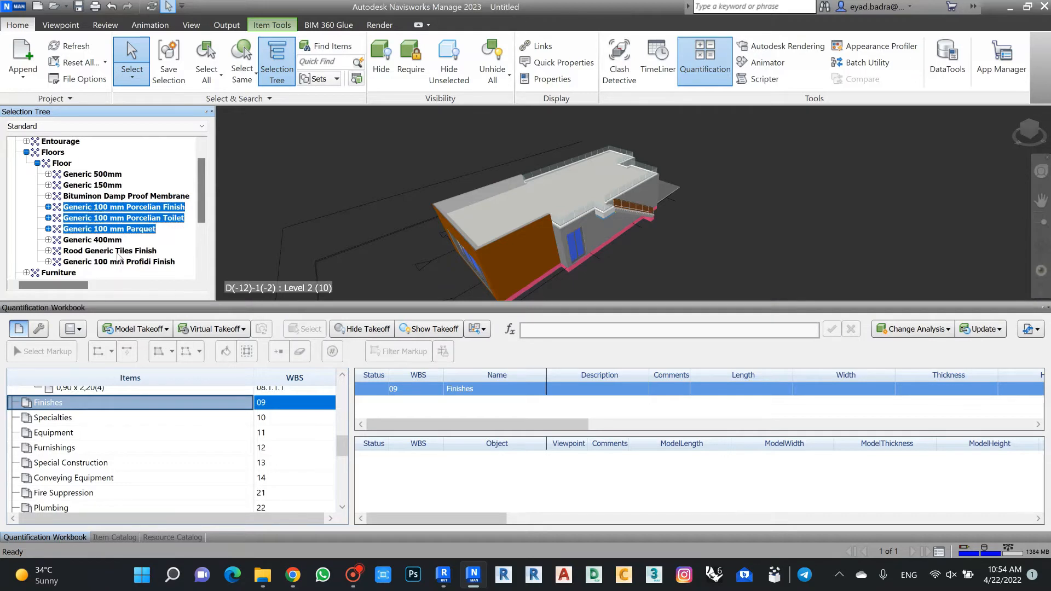
pyautogui.keyDown('ctrl'); pyautogui.click(111, 251); pyautogui.keyUp('ctrl')
pyautogui.keyDown('ctrl'); pyautogui.click(109, 263); pyautogui.keyUp('ctrl')
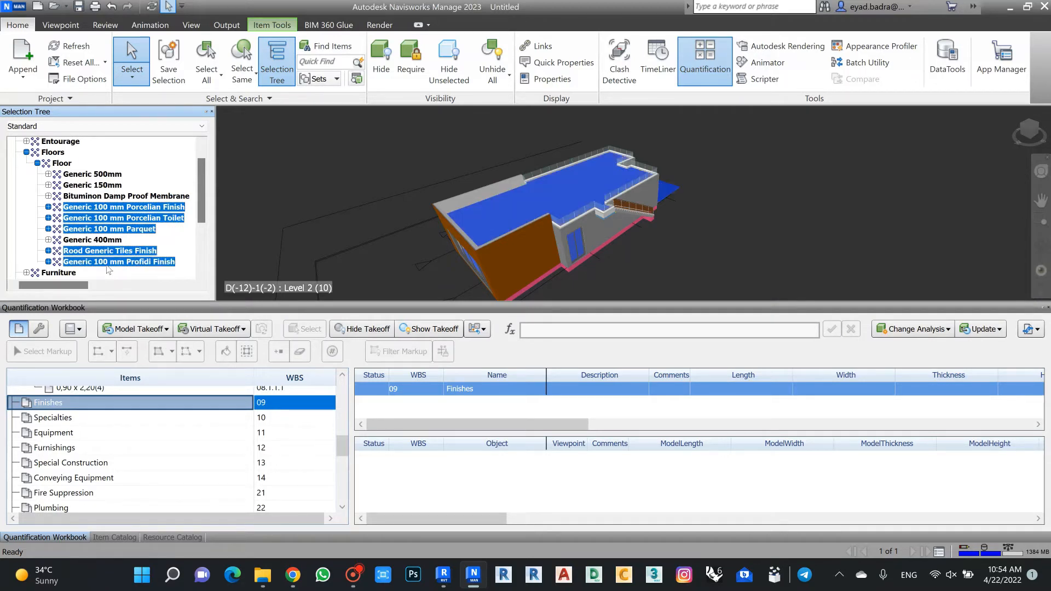
pyautogui.rightClick(107, 211)
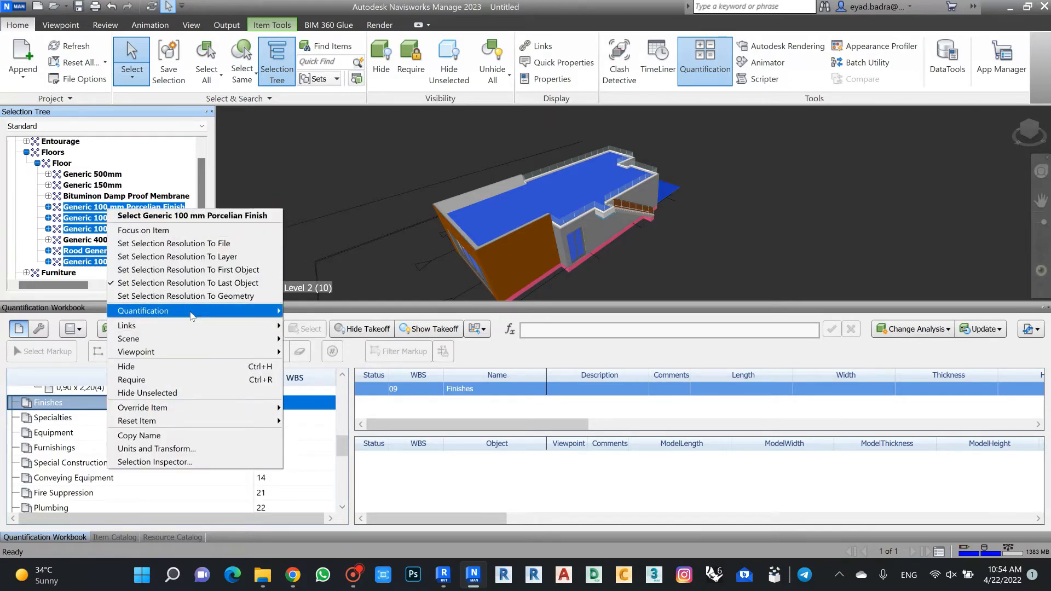
pyautogui.moveTo(230, 311)
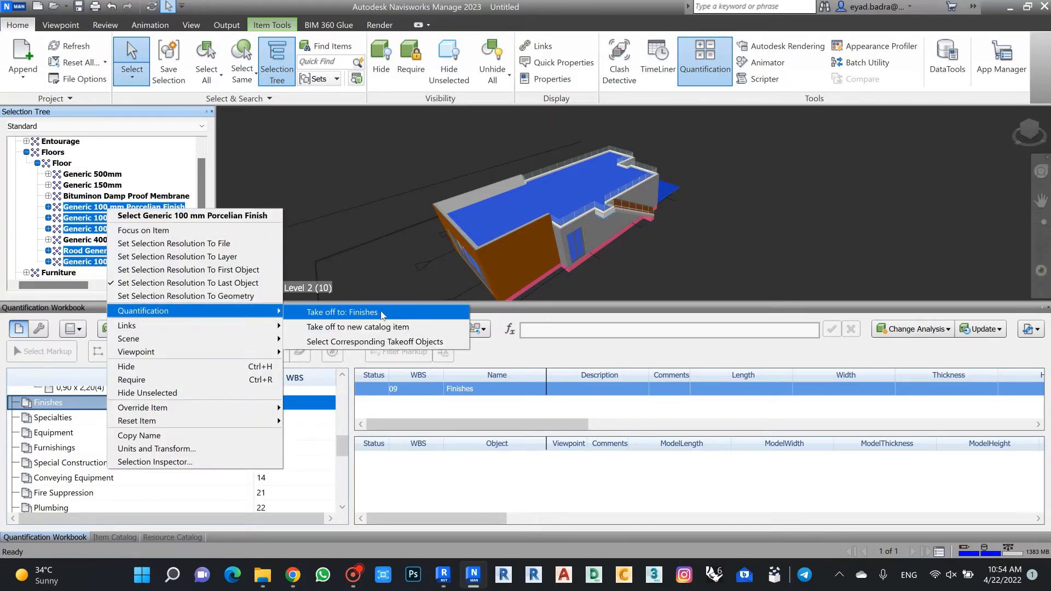
pyautogui.click(382, 312)
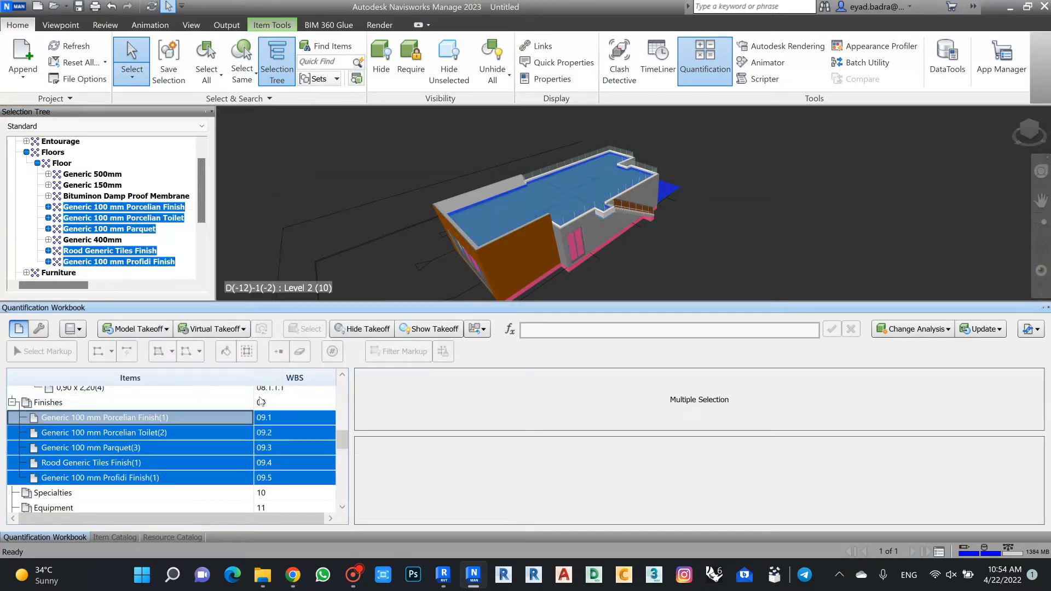
pyautogui.click(12, 402)
# Select the Bituminon Damp Proof Membrane floor type and collapse the Concrete and Openings groups in the workbook
pyautogui.click(97, 241)
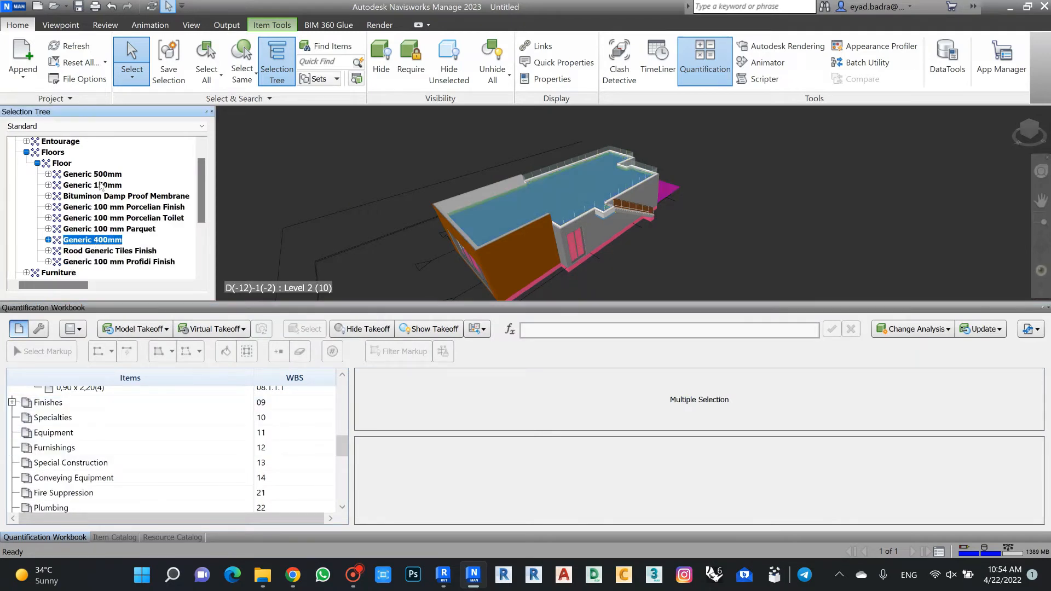
pyautogui.click(99, 197)
pyautogui.scroll(10, 66, 451)
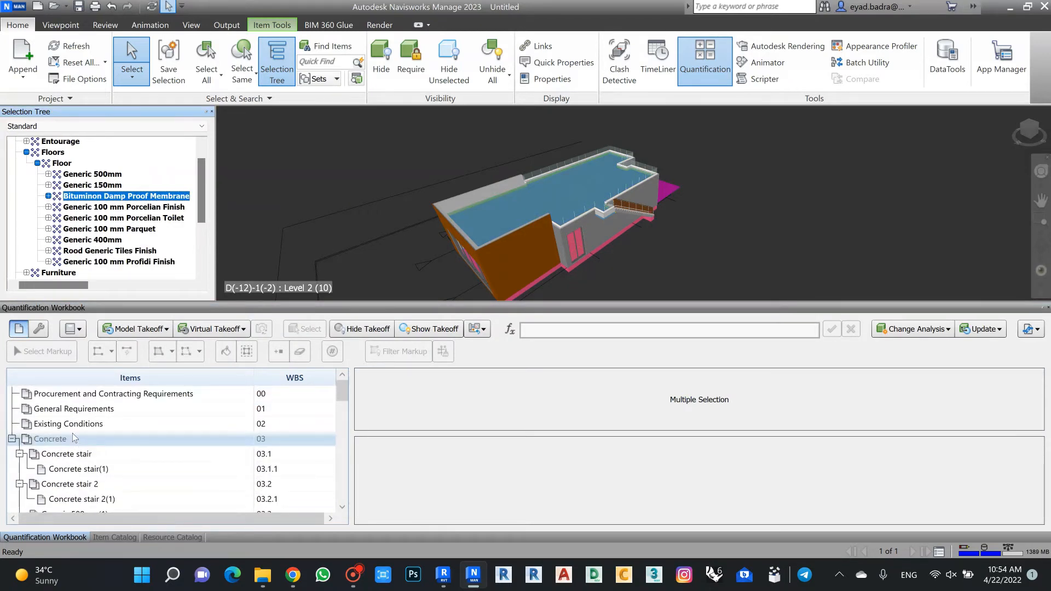
pyautogui.click(12, 439)
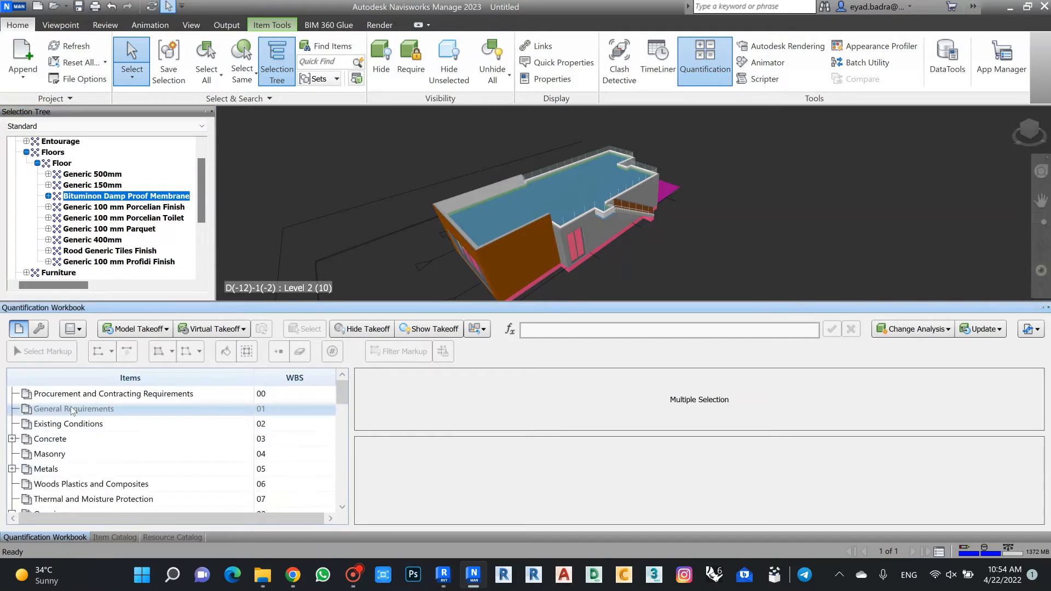
pyautogui.click(79, 454)
pyautogui.scroll(-2, 82, 452)
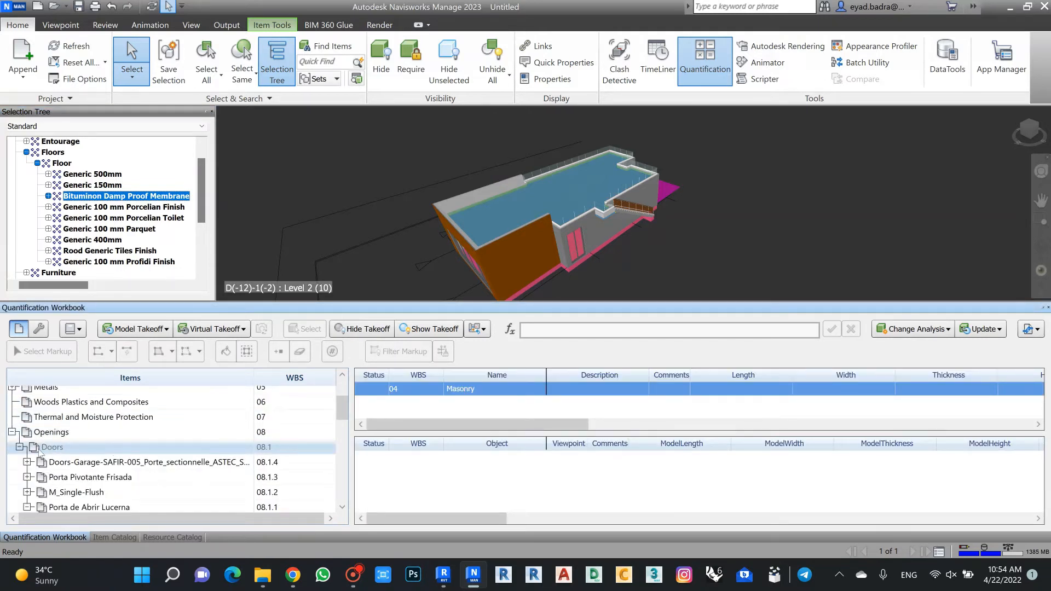
pyautogui.click(12, 432)
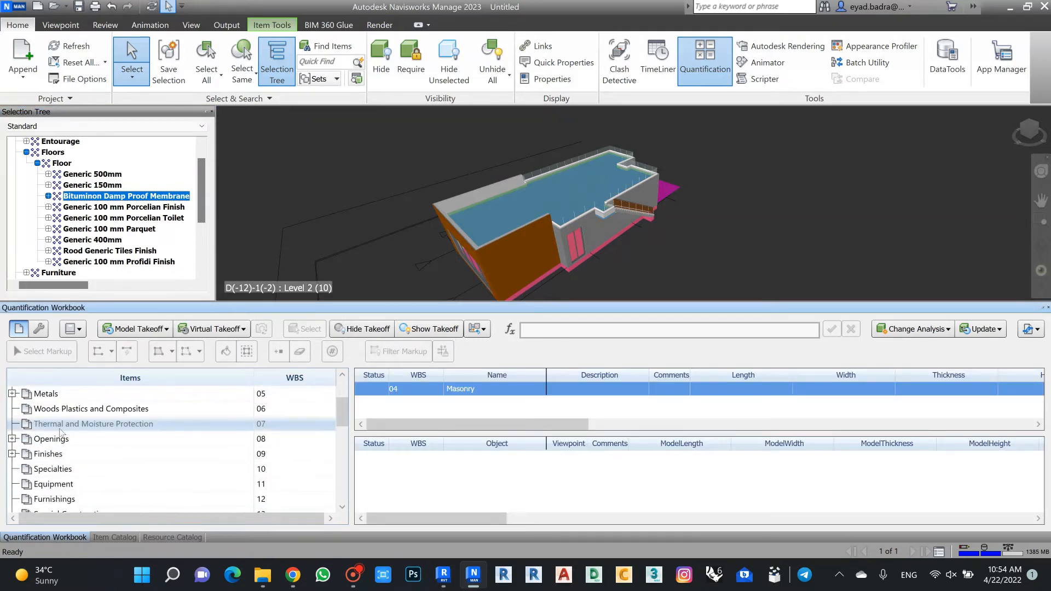
# Take off the Bituminon Damp Proof Membrane floors to the Thermal and Moisture Protection group and collapse the Floors branch
pyautogui.click(104, 425)
pyautogui.rightClick(110, 198)
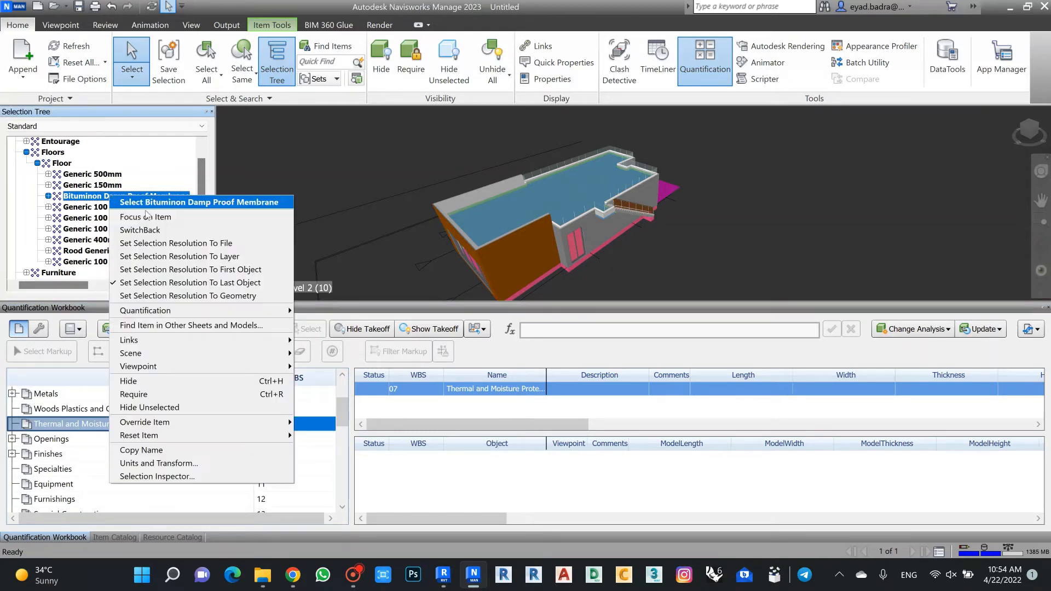
pyautogui.moveTo(203, 311)
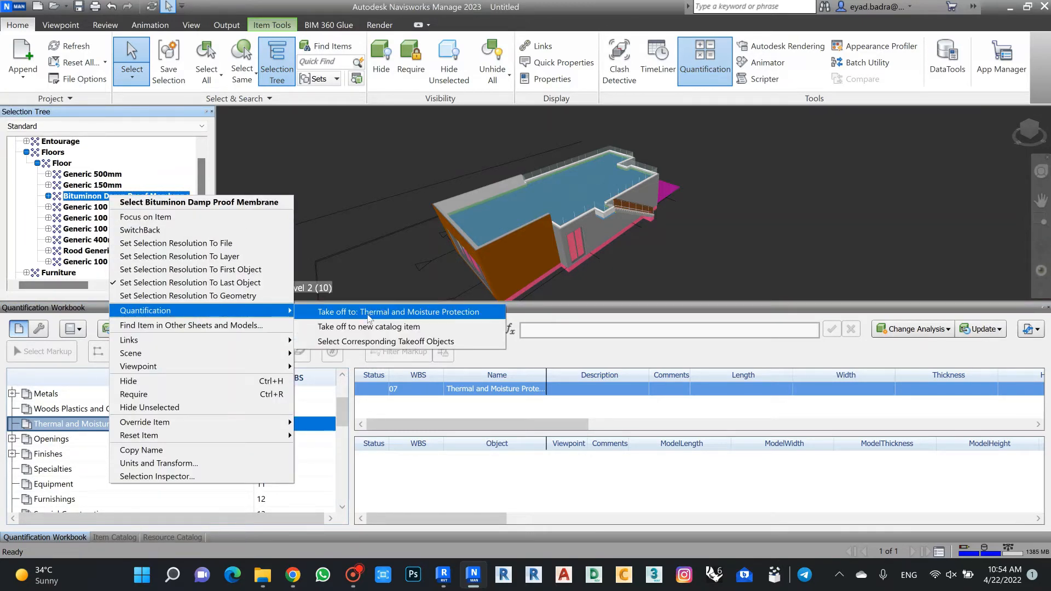
pyautogui.click(369, 313)
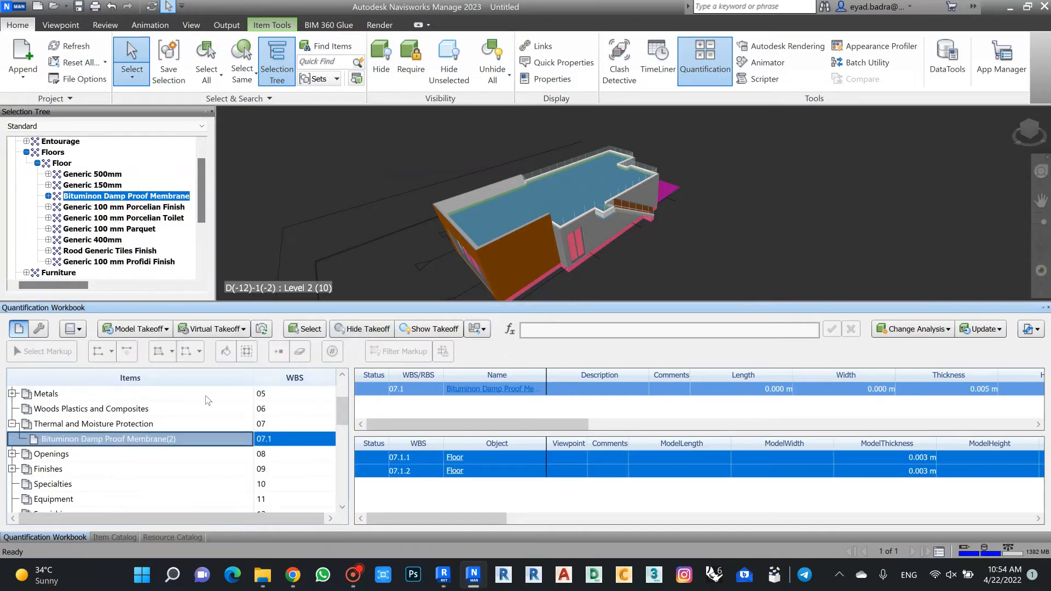
pyautogui.click(26, 153)
pyautogui.scroll(1, 96, 227)
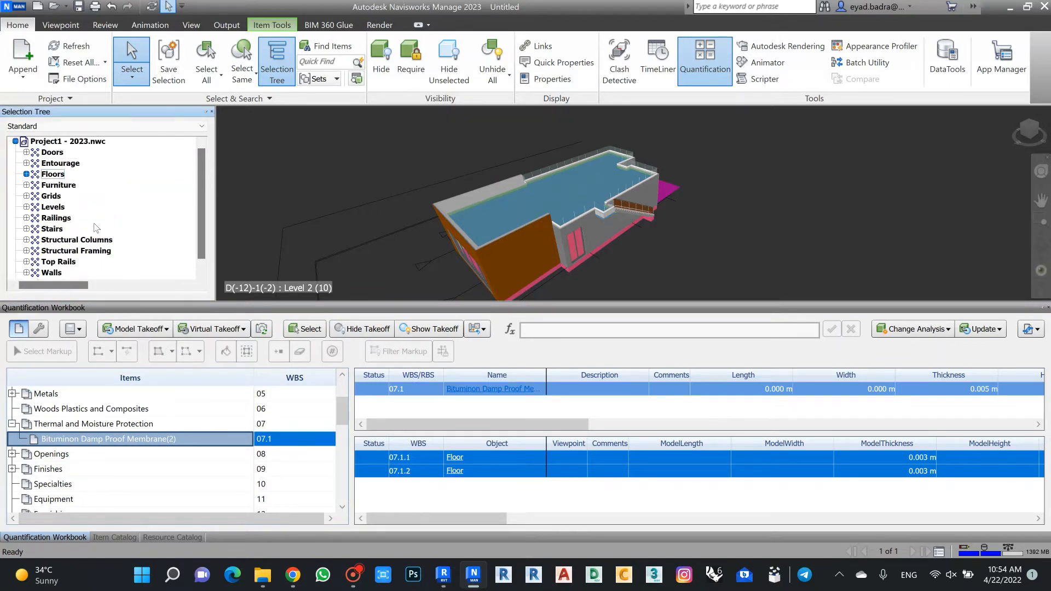
# Take off the Fritz-Hansen sofa family under Furniture to the Furnishings group, checking its location in the model
pyautogui.click(25, 186)
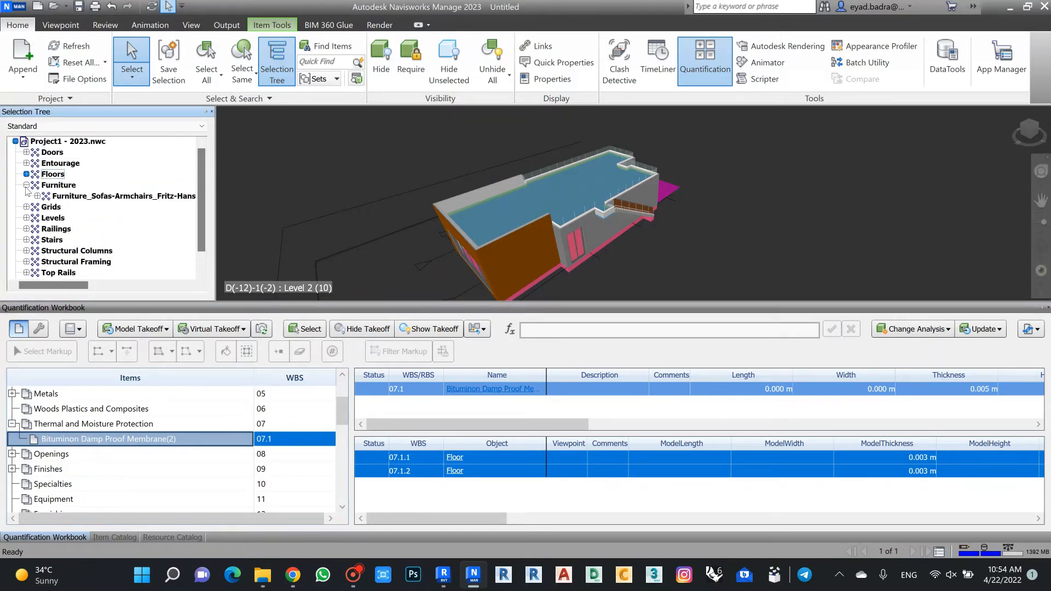
pyautogui.click(107, 197)
pyautogui.moveTo(534, 200); pyautogui.dragTo(568, 185, button='middle')
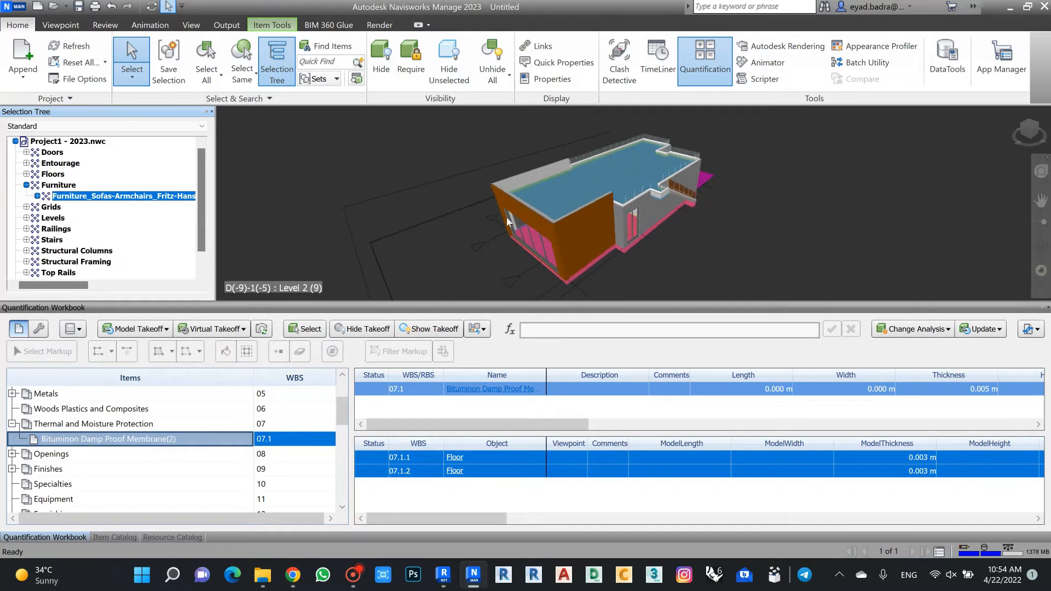
pyautogui.keyDown('shift'); pyautogui.moveTo(504, 218); pyautogui.dragTo(541, 241, button='middle'); pyautogui.keyUp('shift')
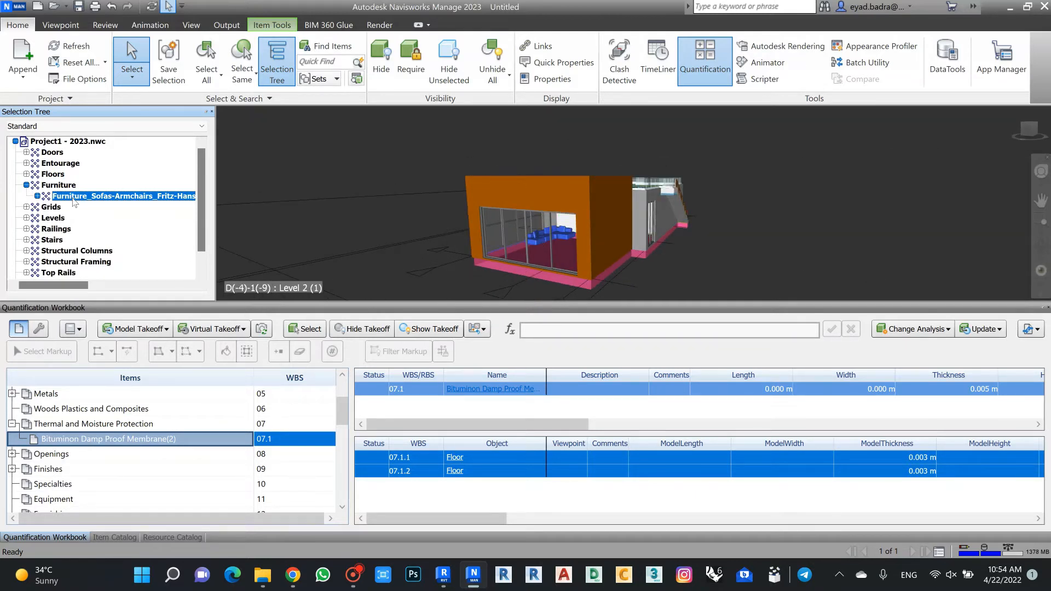
pyautogui.scroll(-4, 71, 465)
pyautogui.scroll(4, 71, 468)
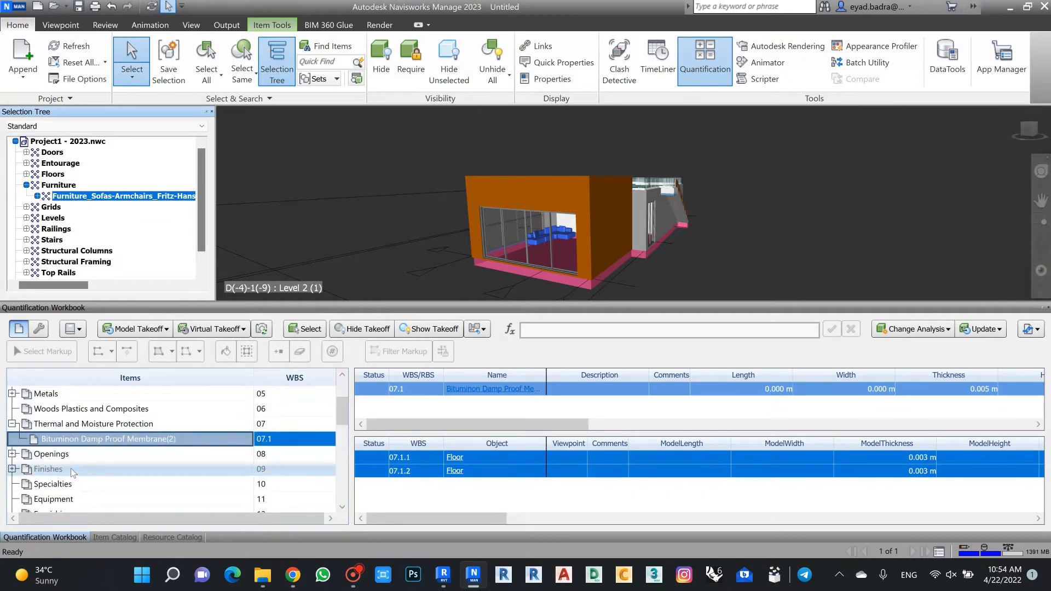
pyautogui.scroll(-6, 71, 466)
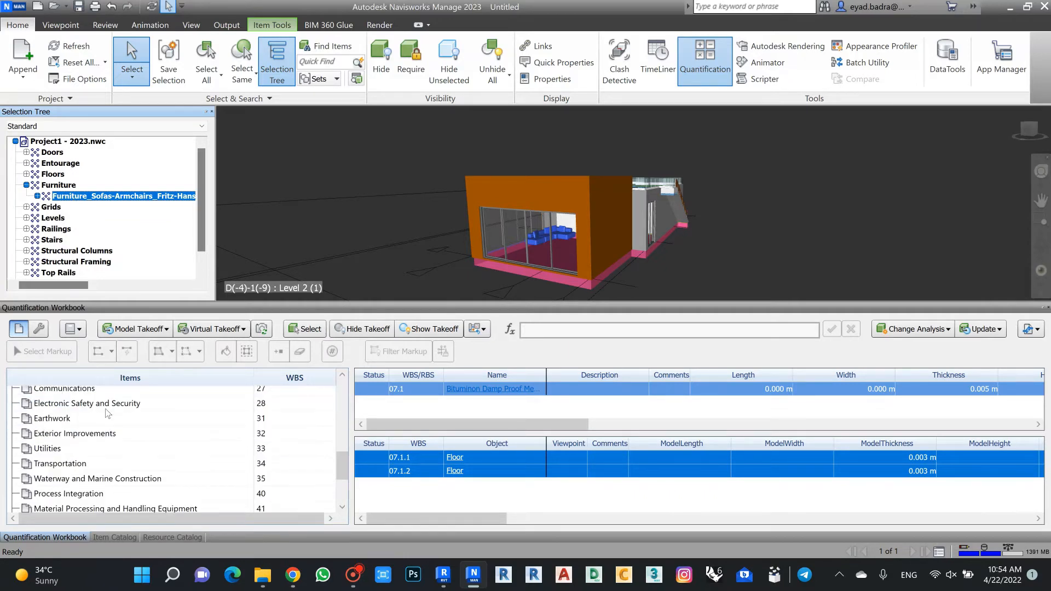
pyautogui.scroll(-3, 107, 415)
pyautogui.scroll(6, 110, 427)
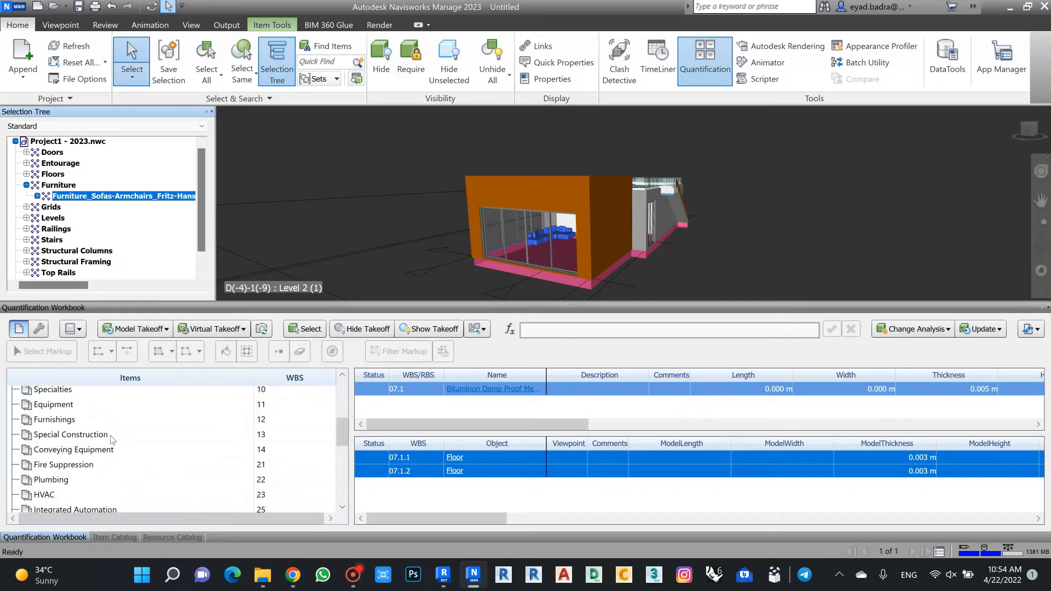
pyautogui.scroll(2, 109, 437)
pyautogui.click(90, 499)
pyautogui.rightClick(91, 499)
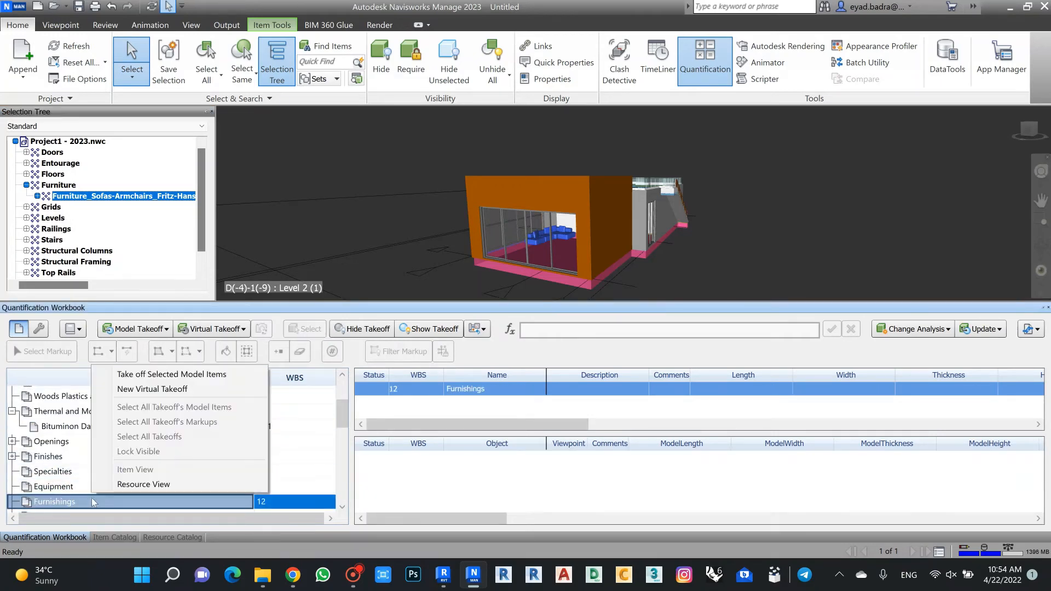
pyautogui.rightClick(105, 196)
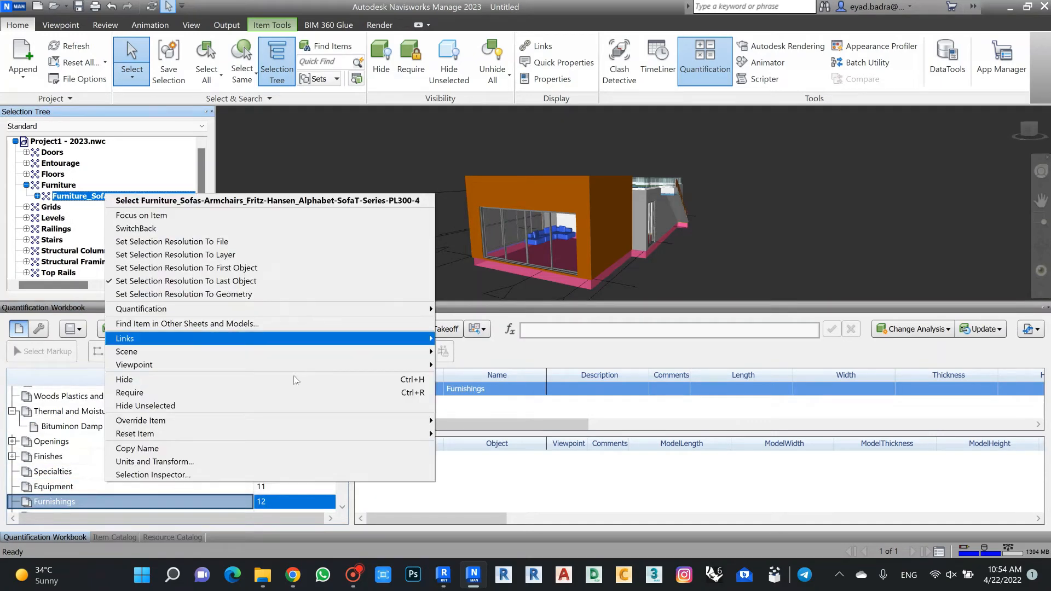
pyautogui.moveTo(345, 311)
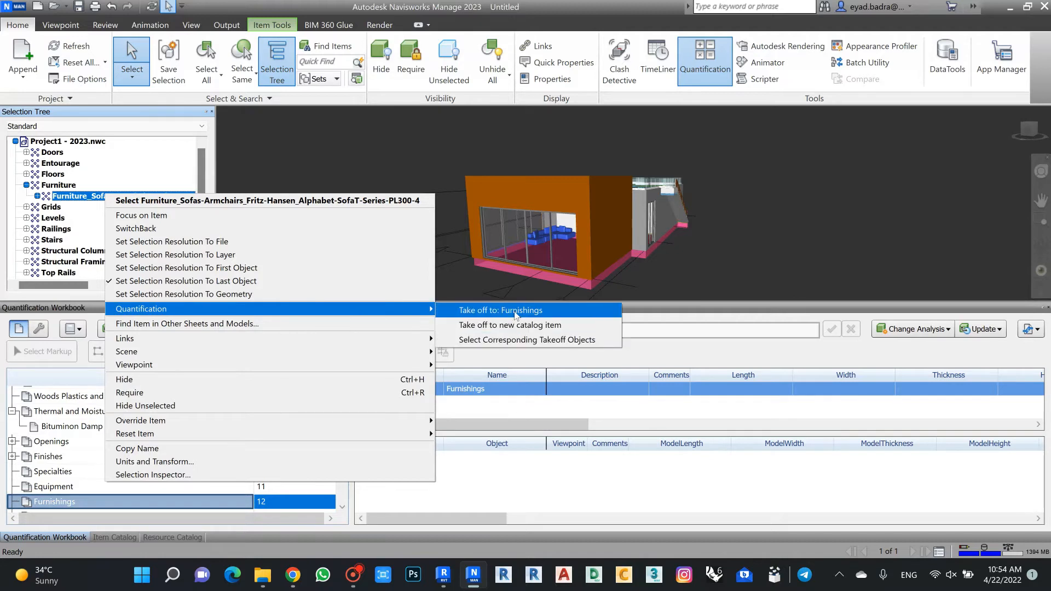
pyautogui.click(482, 309)
pyautogui.click(26, 186)
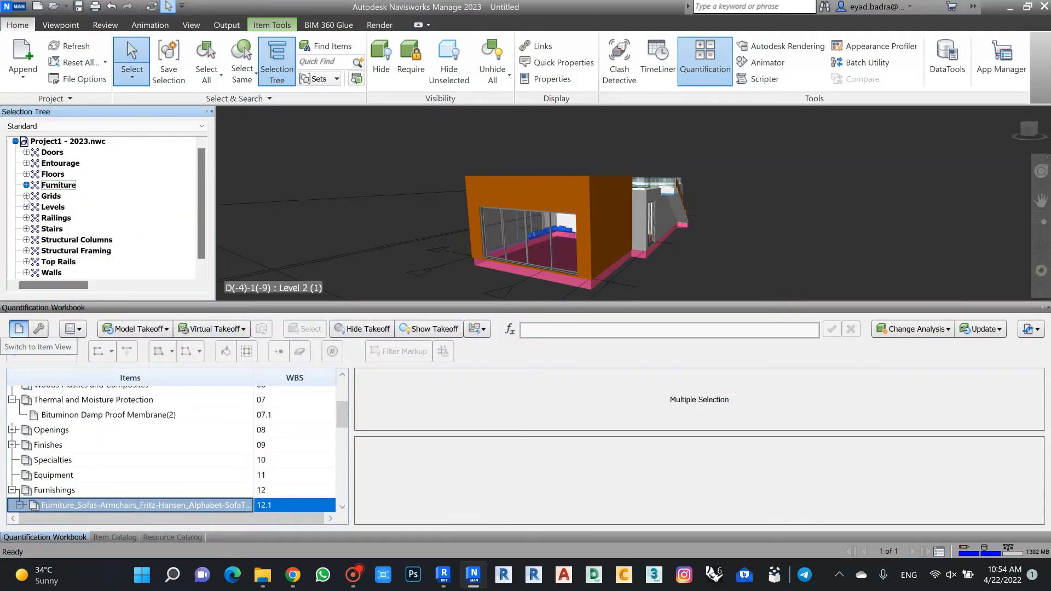
# Examine the contents of the Grids and Levels branches in the selection tree for items to quantify
pyautogui.click(26, 196)
pyautogui.click(37, 208)
pyautogui.click(37, 207)
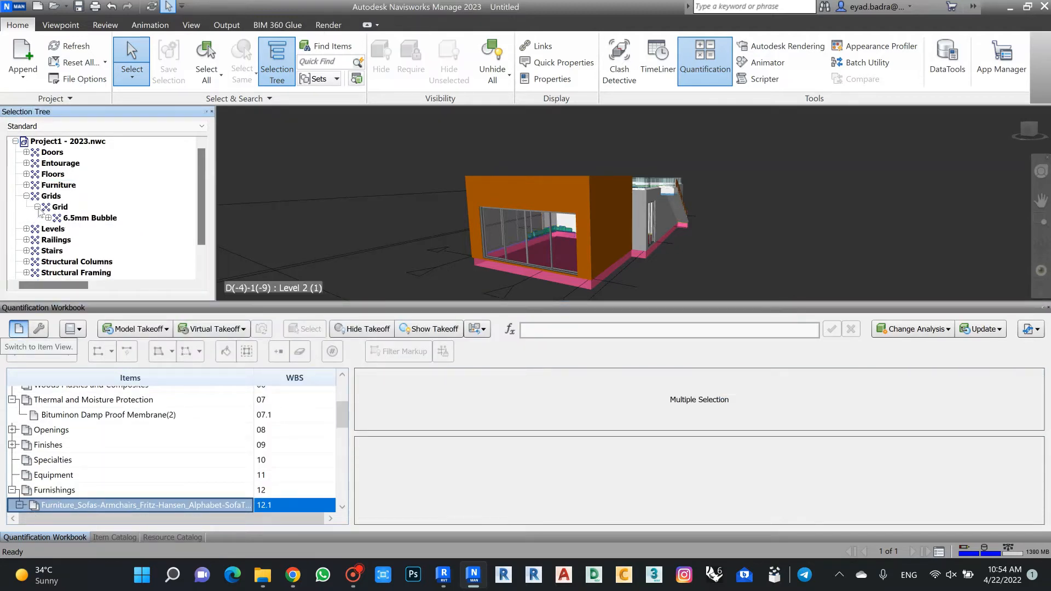
pyautogui.click(37, 207)
pyautogui.click(27, 196)
pyautogui.click(27, 207)
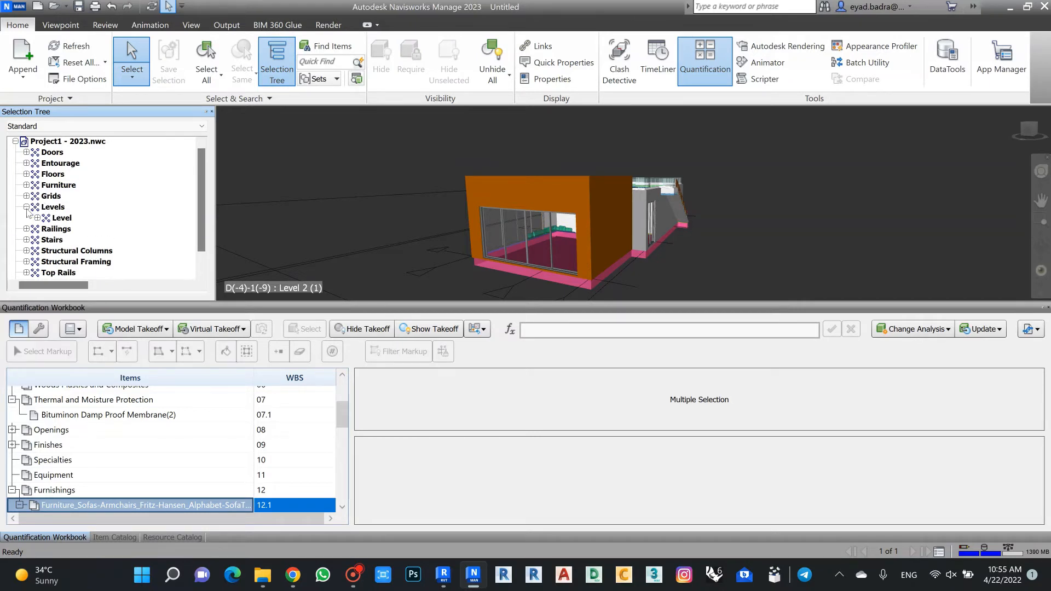
pyautogui.click(37, 218)
pyautogui.click(37, 218)
pyautogui.click(26, 207)
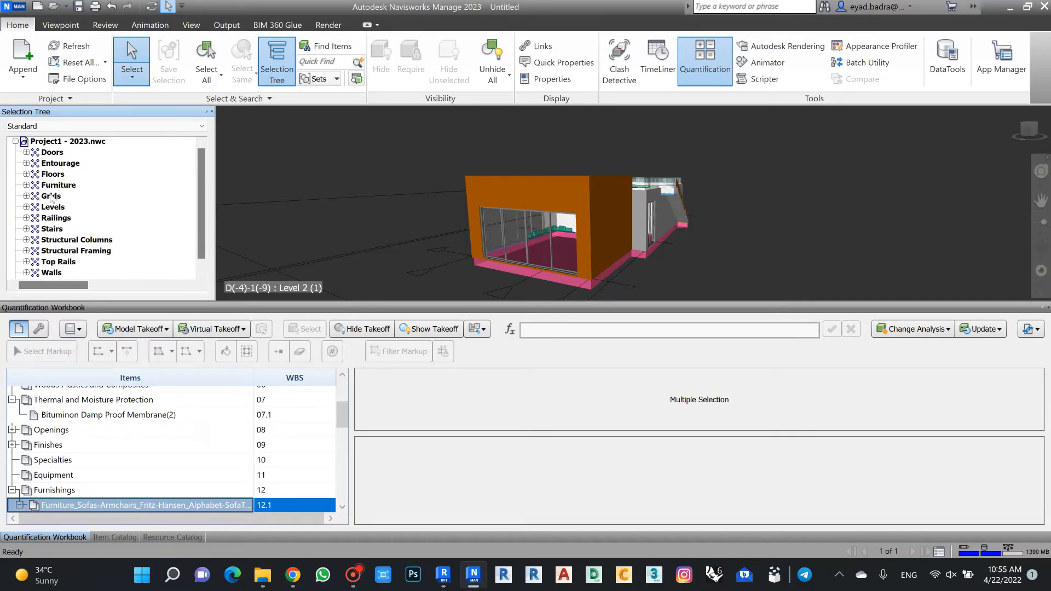
# Highlight Railings, Stairs, Structural Columns, Structural Framing and Walls one after another to check them in the model
pyautogui.click(54, 218)
pyautogui.click(55, 230)
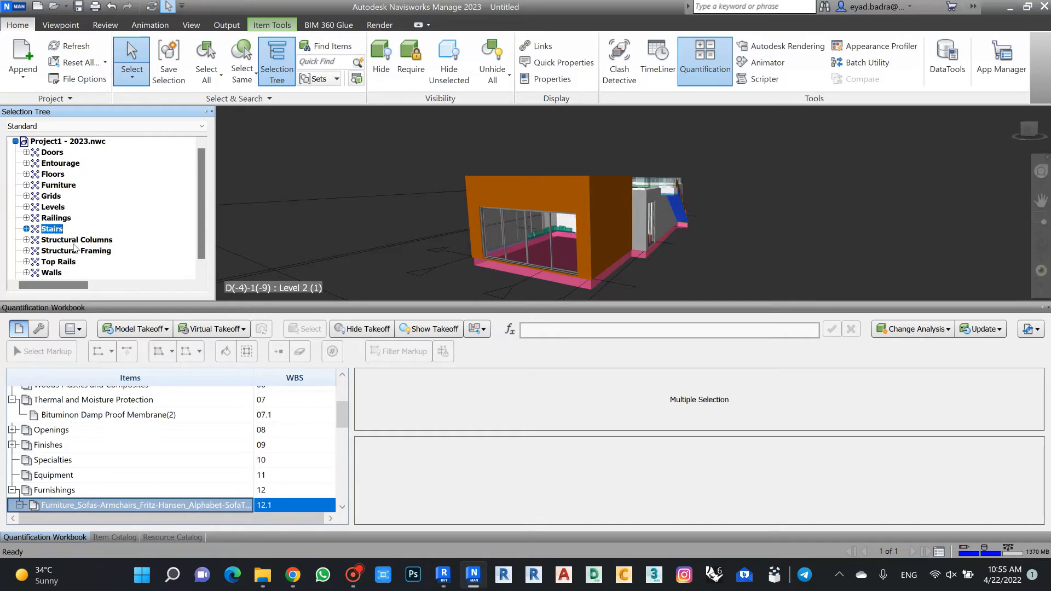
pyautogui.click(75, 240)
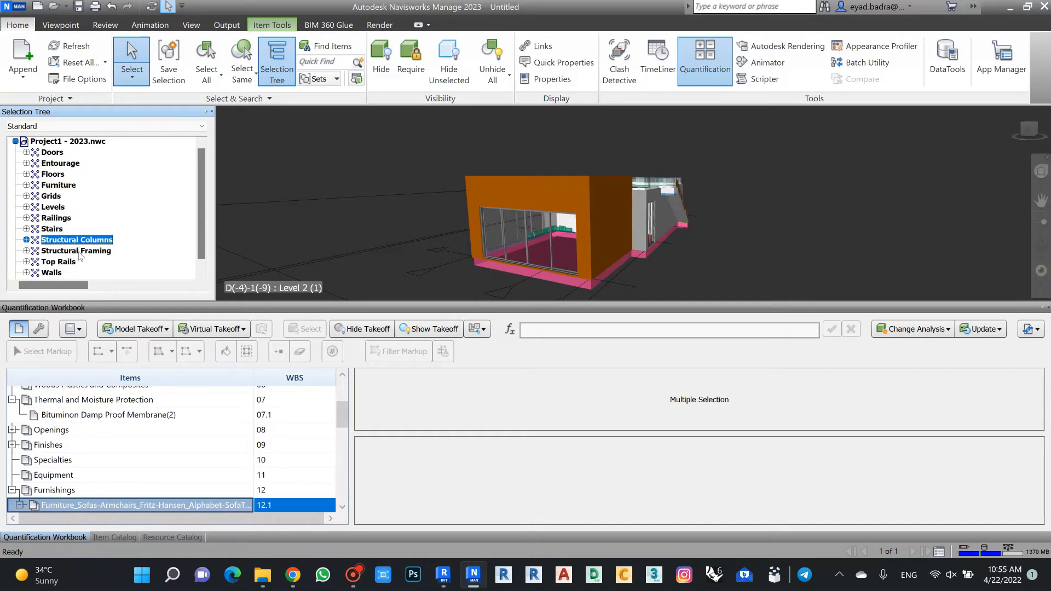
pyautogui.click(80, 252)
pyautogui.scroll(-1, 82, 249)
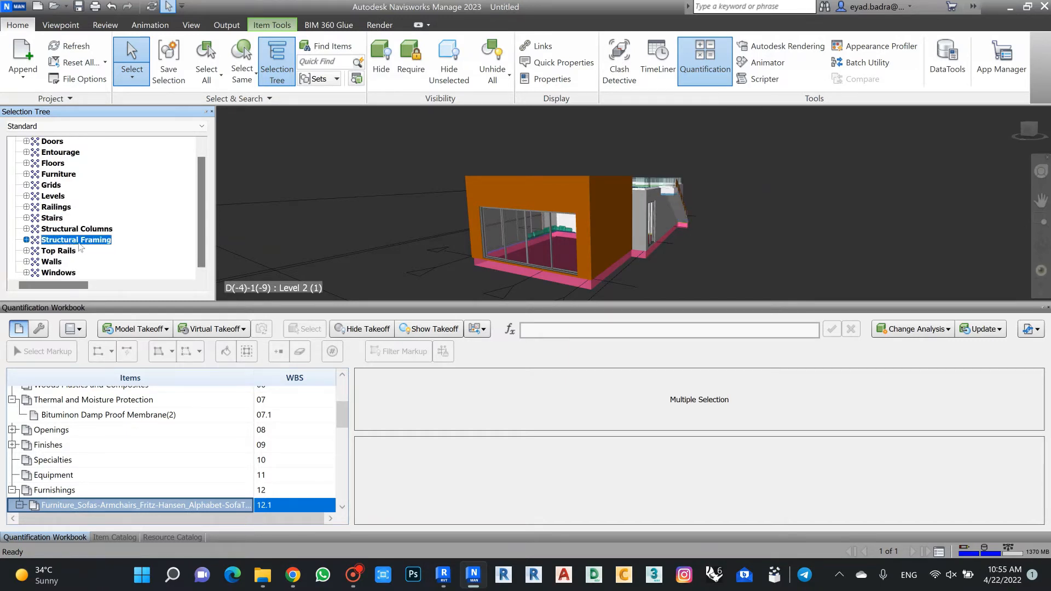
pyautogui.click(55, 263)
# Take off the whole Windows category to the Openings group
pyautogui.click(26, 273)
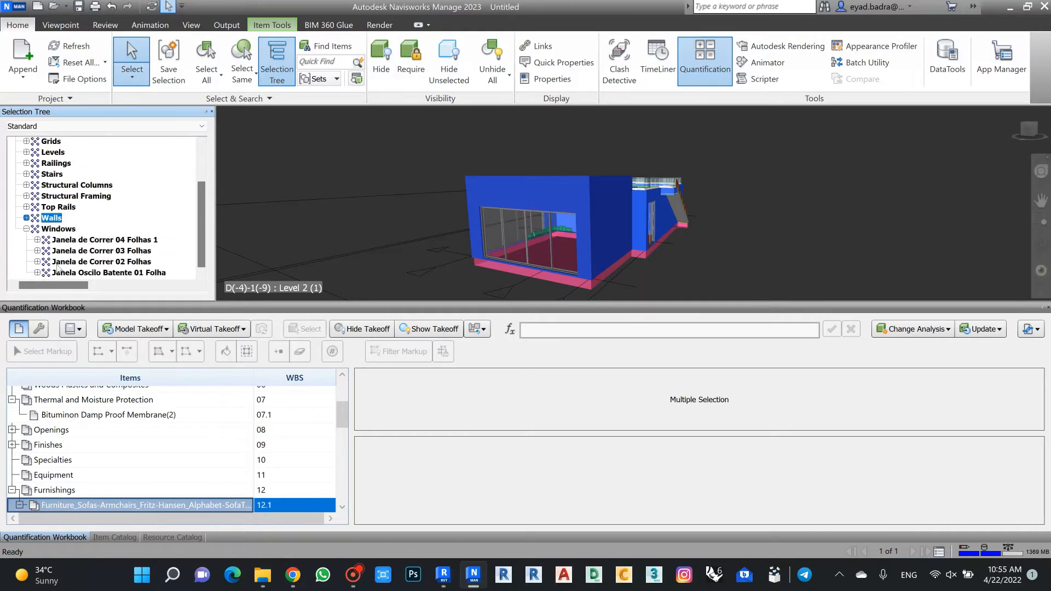
pyautogui.click(59, 229)
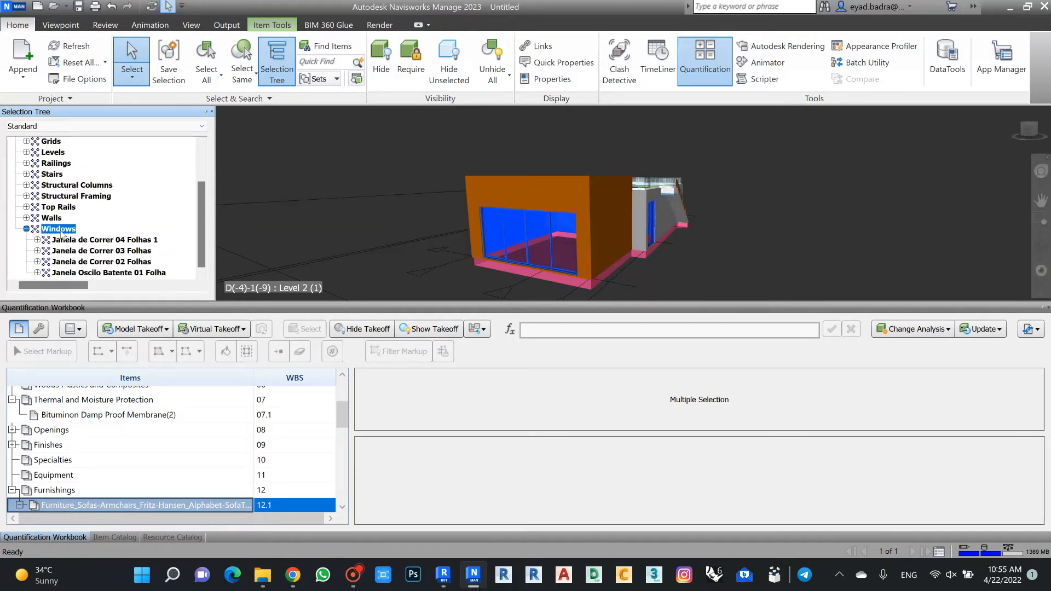
pyautogui.rightClick(62, 233)
pyautogui.moveTo(341, 412); pyautogui.dragTo(344, 383)
pyautogui.scroll(-4, 107, 449)
pyautogui.scroll(2, 87, 452)
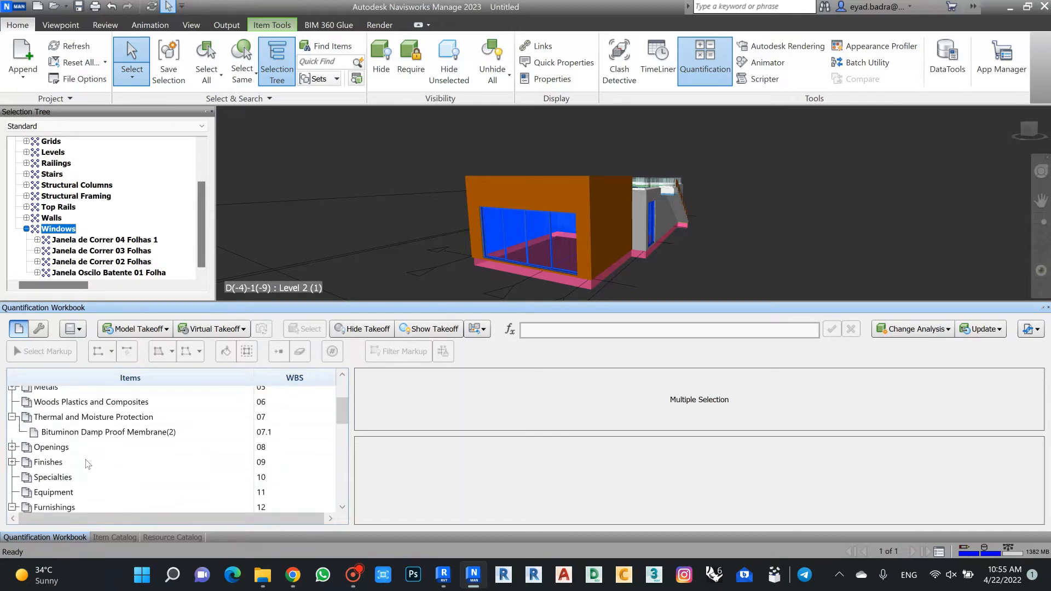
pyautogui.click(60, 447)
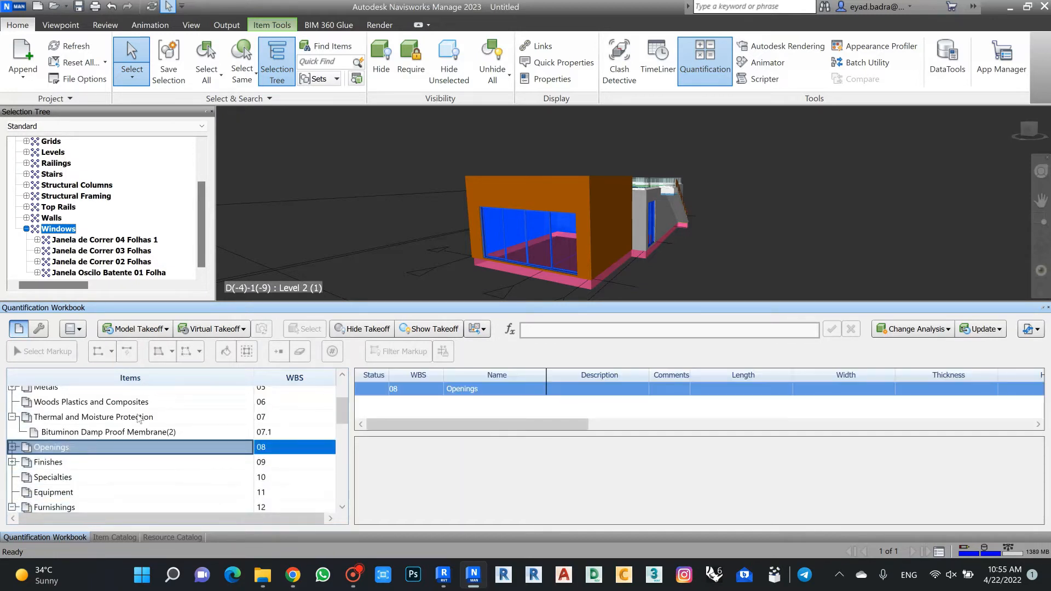
pyautogui.rightClick(64, 231)
pyautogui.moveTo(137, 344)
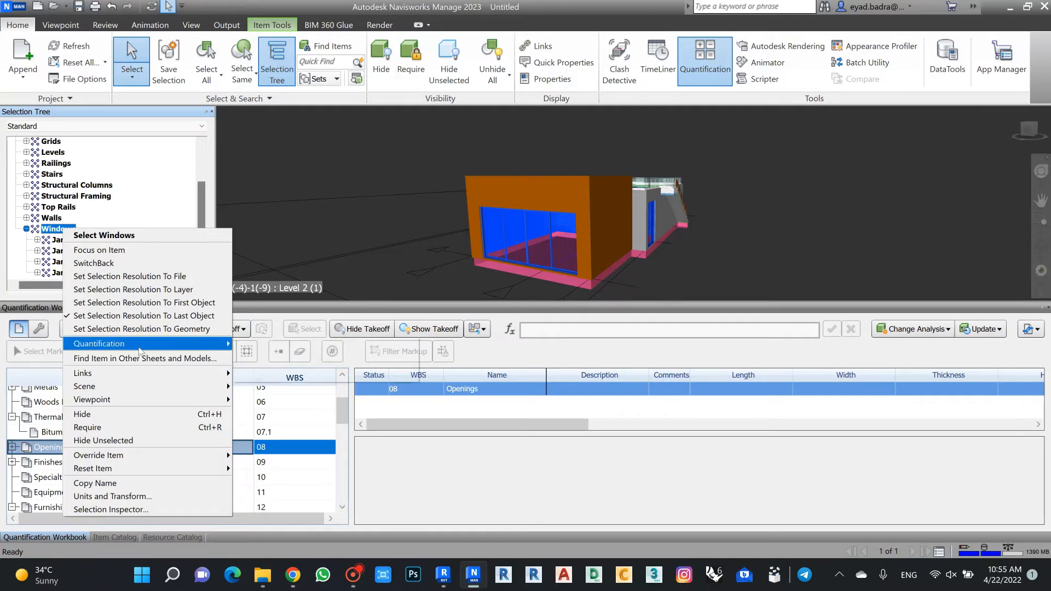
pyautogui.click(309, 345)
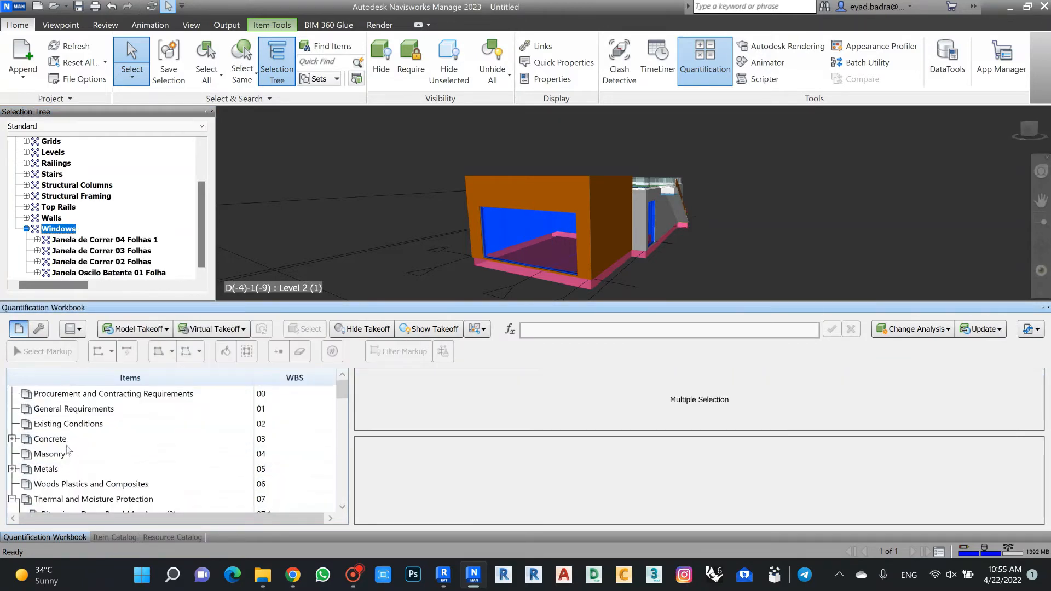
# Open the Item Catalog and check the Doors and Windows groups under Openings, collapsing both
pyautogui.scroll(-2, 57, 442)
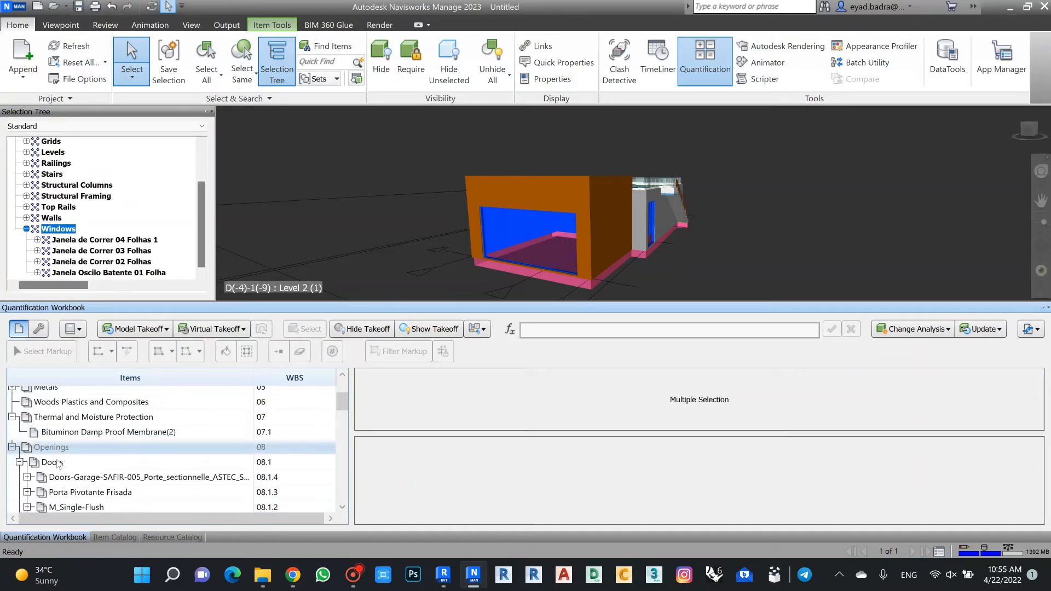
pyautogui.click(115, 537)
pyautogui.scroll(5, 56, 438)
pyautogui.scroll(-3, 27, 441)
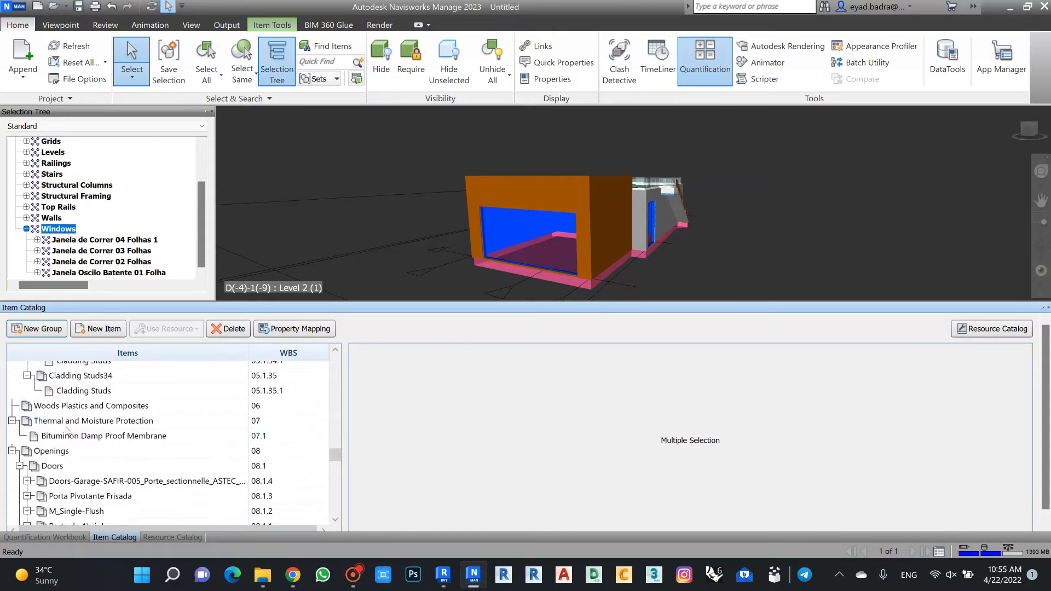
pyautogui.click(20, 466)
pyautogui.click(20, 481)
pyautogui.click(65, 479)
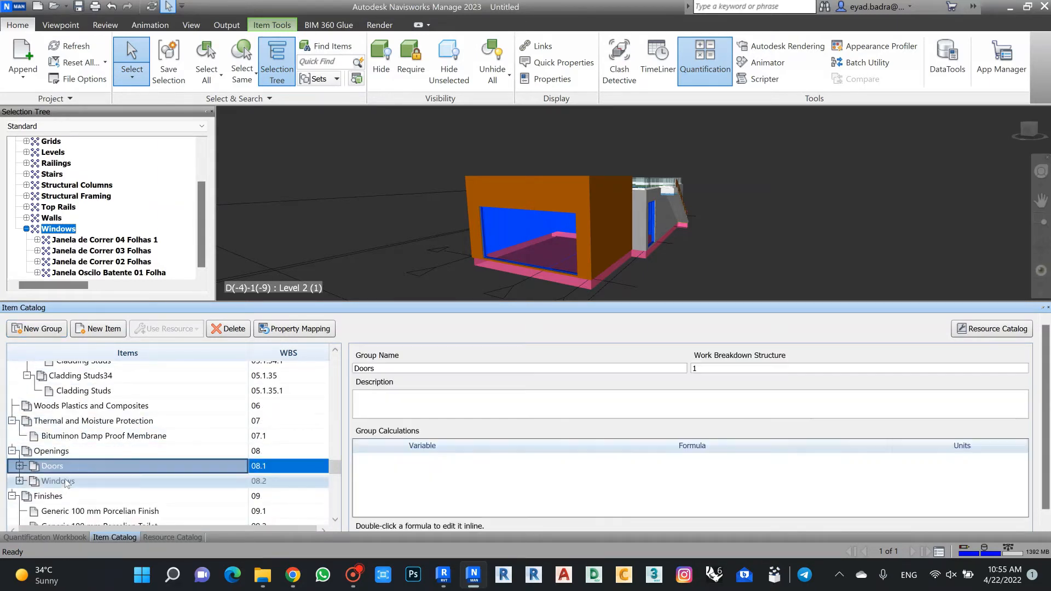
pyautogui.click(20, 480)
pyautogui.click(19, 481)
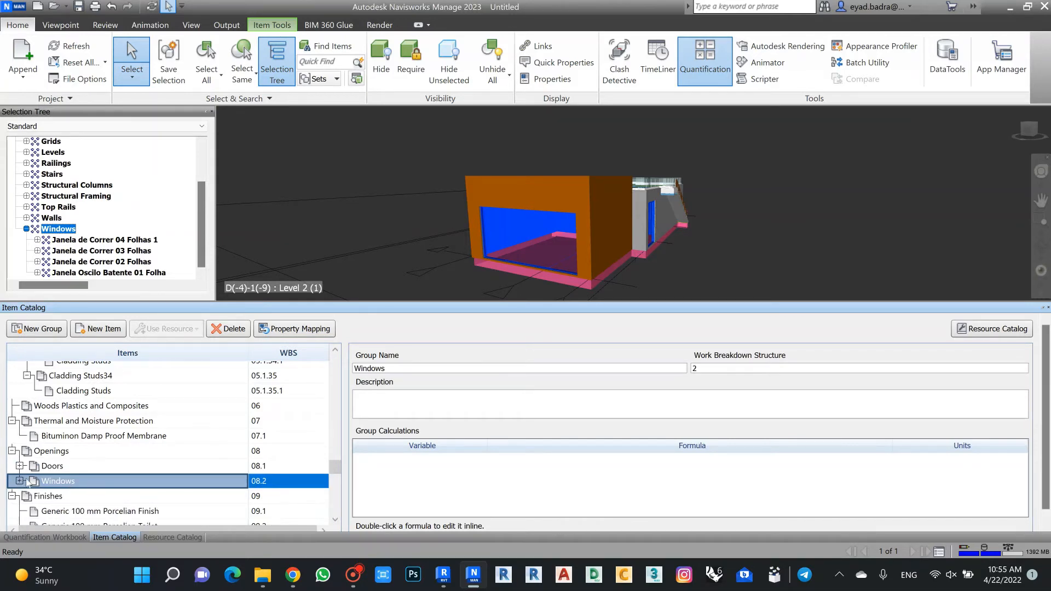
pyautogui.click(52, 467)
pyautogui.click(54, 476)
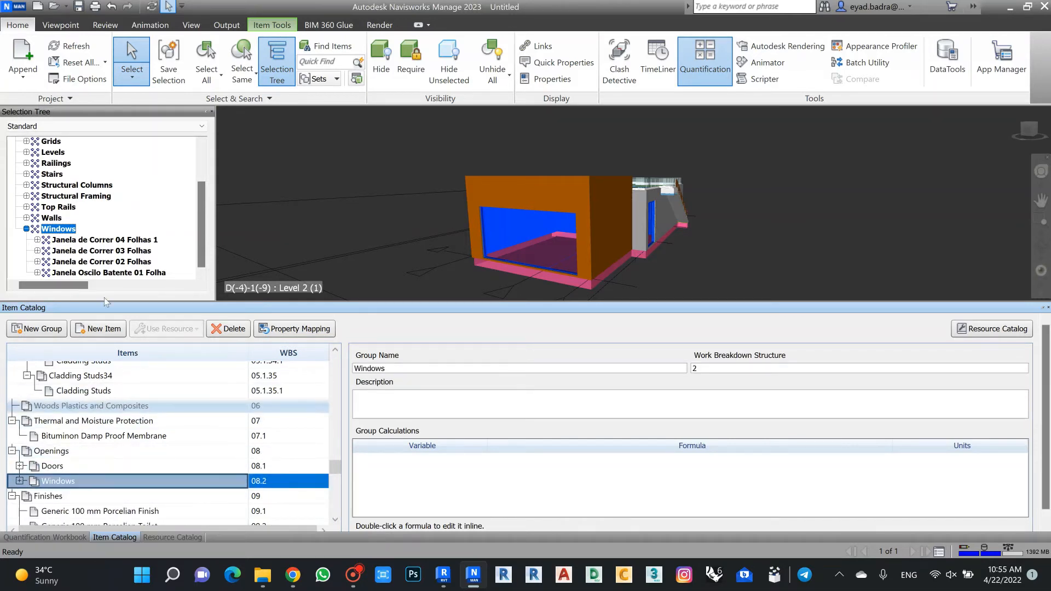
# Collapse the model's Windows branch and the catalog's Openings and Thermal and Moisture Protection groups, and look through the remaining catalog groups
pyautogui.click(26, 229)
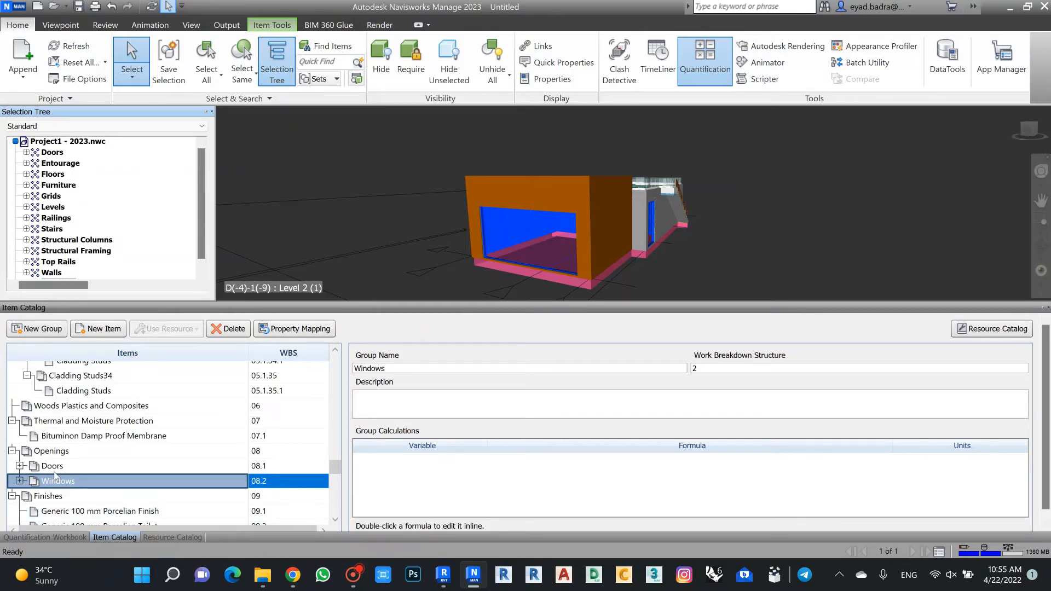
pyautogui.click(12, 451)
pyautogui.scroll(2, 22, 419)
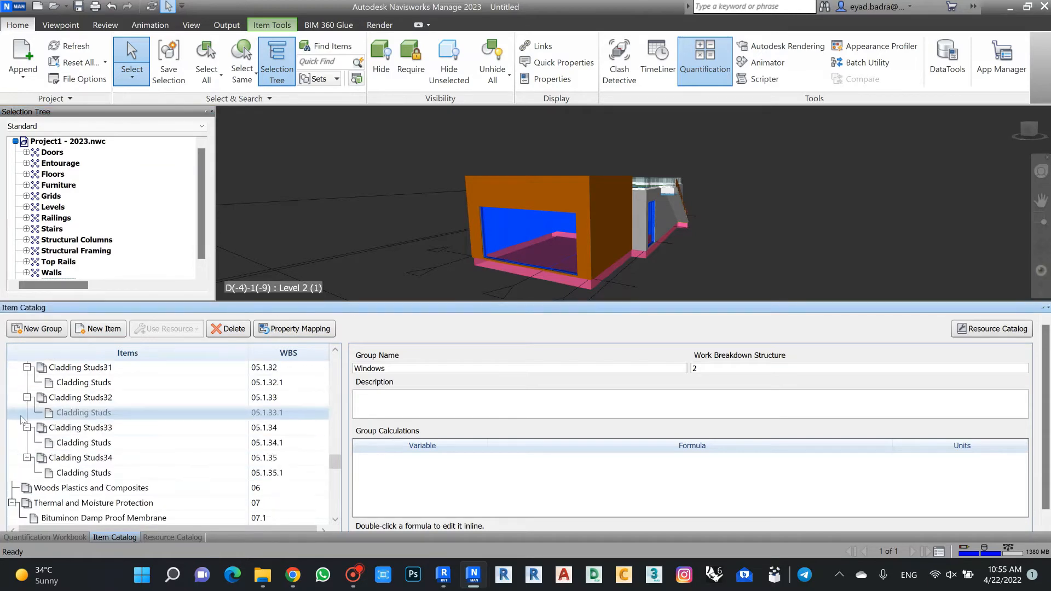
pyautogui.click(12, 502)
pyautogui.scroll(-5, 101, 444)
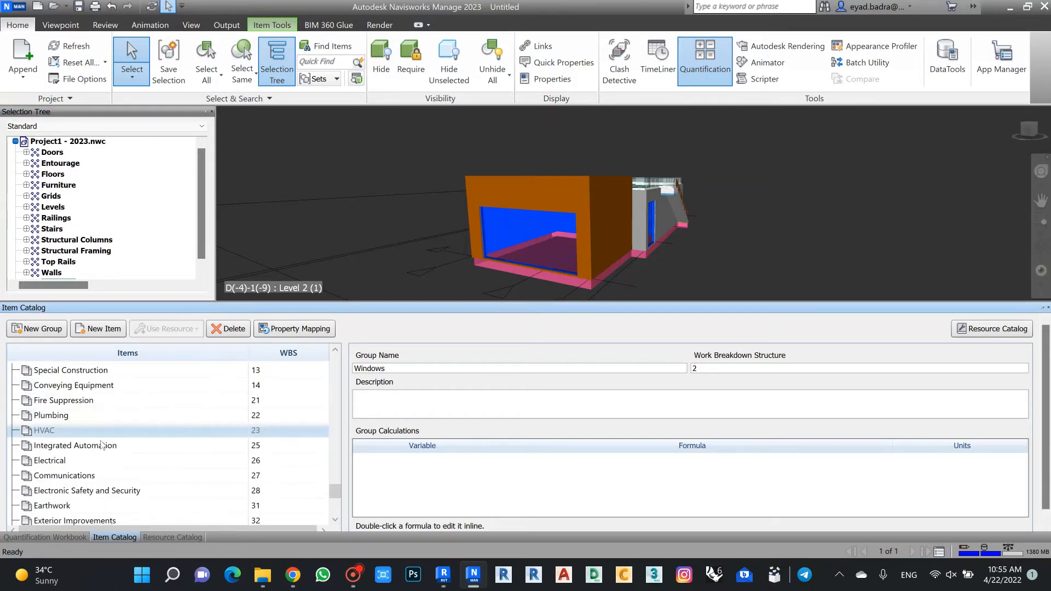
pyautogui.scroll(15, 137, 427)
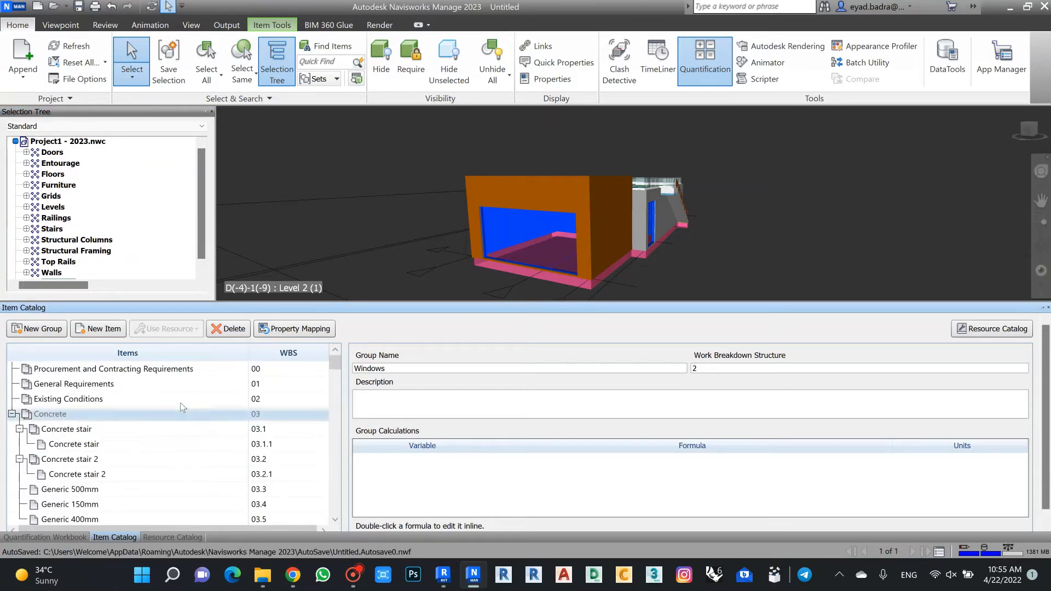
# Find Openings in the Item Catalog, expand its Doors group, and examine the calculations of the Doors-Garage-300 cm W_250cm H item
pyautogui.scroll(-5, 104, 447)
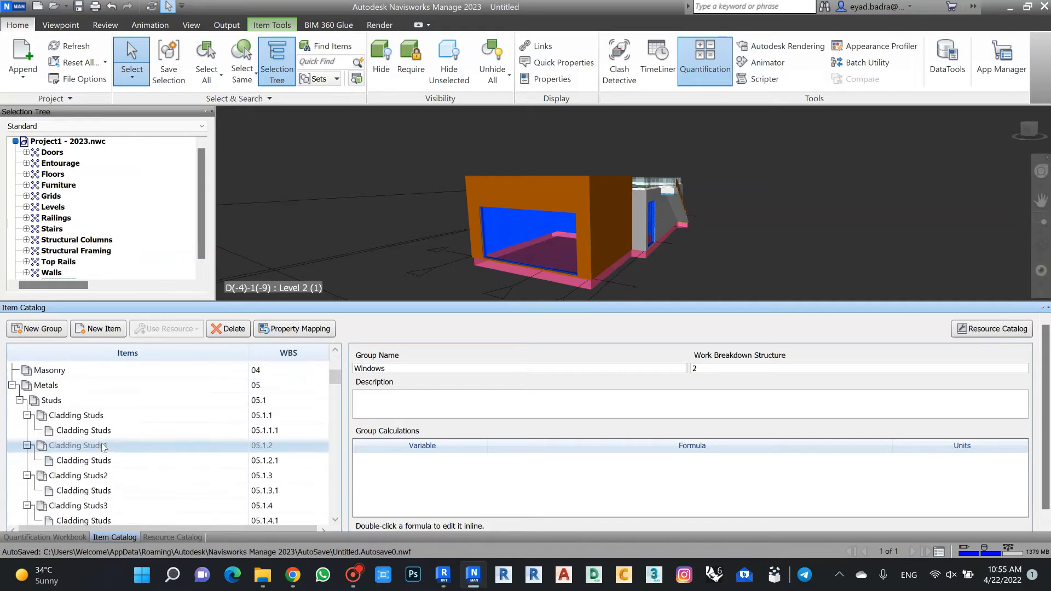
pyautogui.scroll(-20, 104, 447)
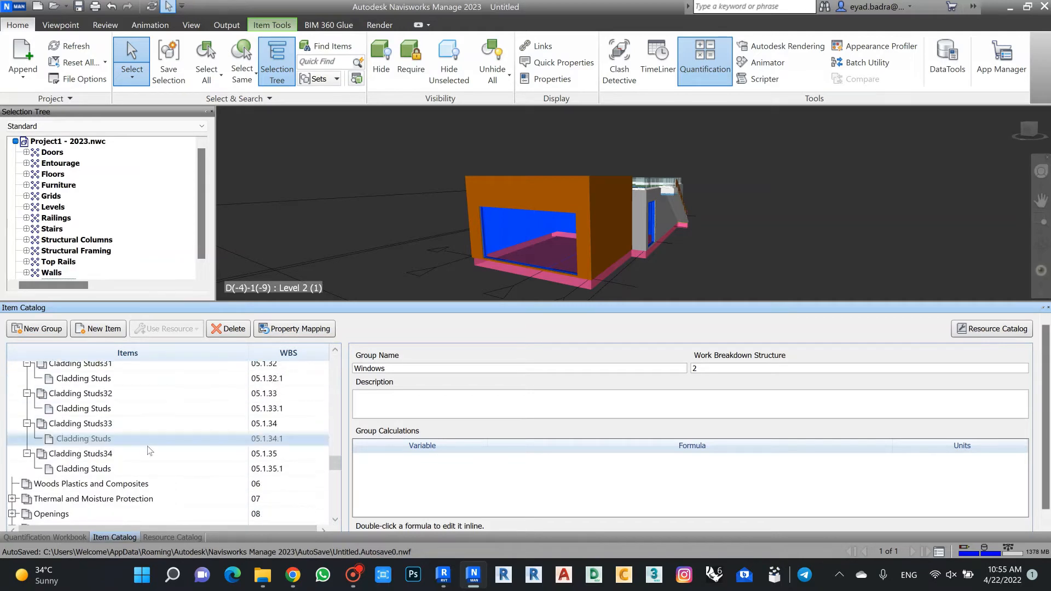
pyautogui.scroll(-2, 149, 450)
pyautogui.click(12, 432)
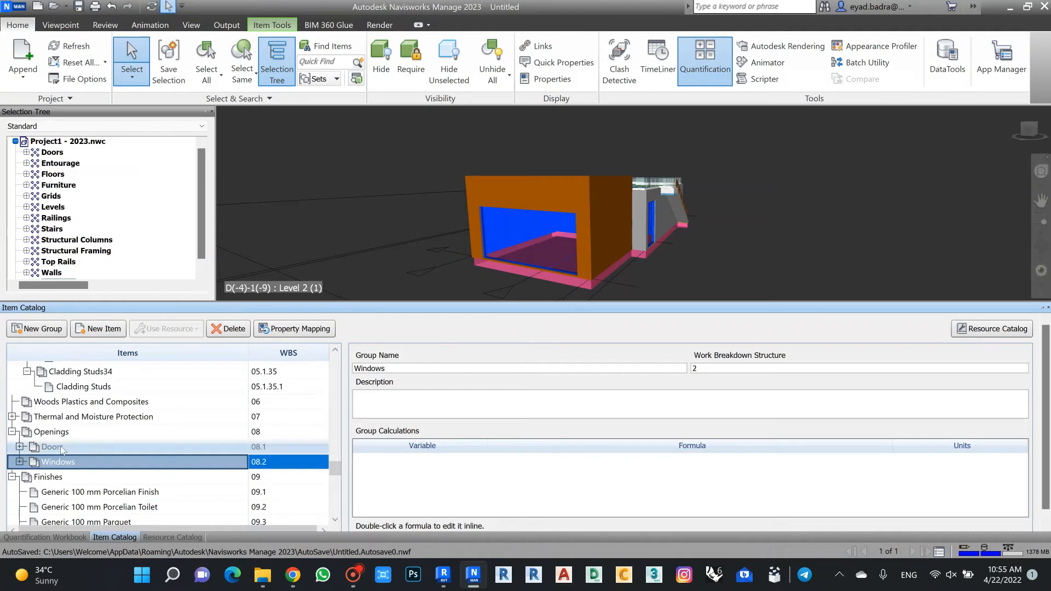
pyautogui.doubleClick(61, 447)
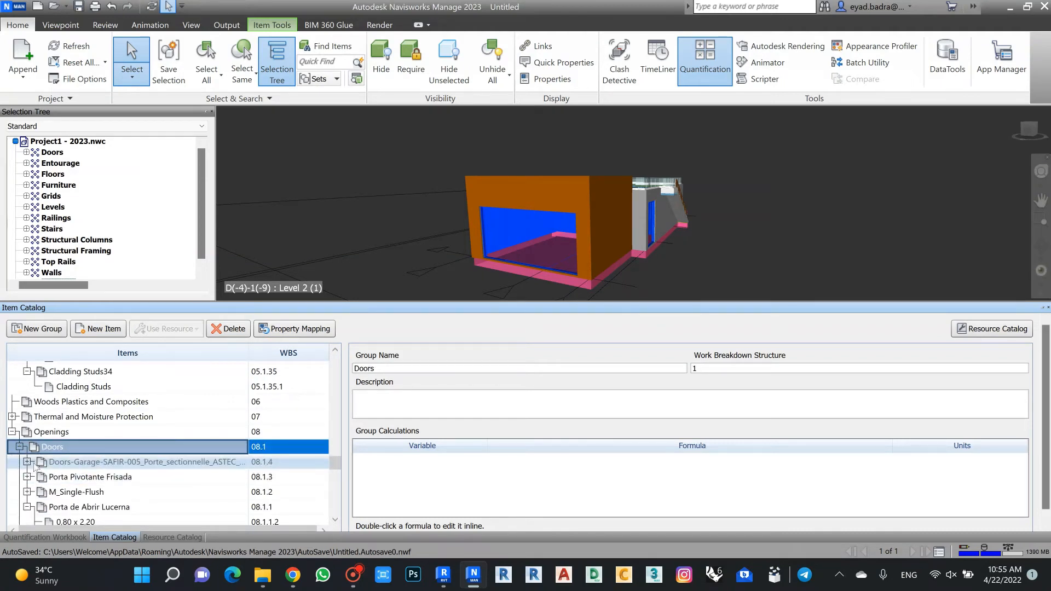
pyautogui.click(27, 462)
pyautogui.click(117, 477)
pyautogui.scroll(-1, 818, 481)
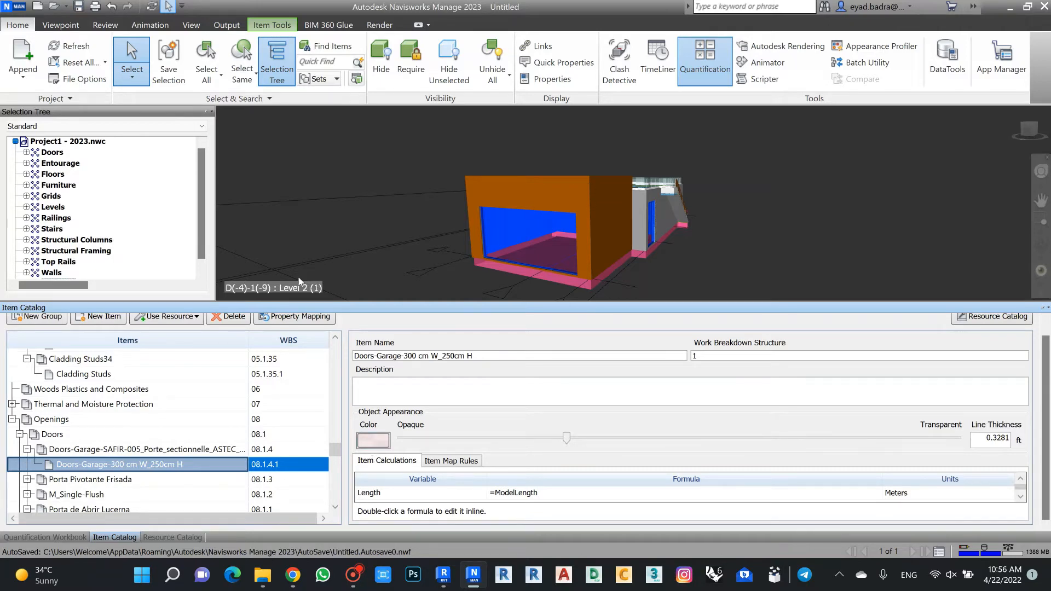
# Return to the Quantification Workbook, select the garage door's takeoff object in the model, and inspect its quantity columns and the Length formula
pyautogui.click(30, 538)
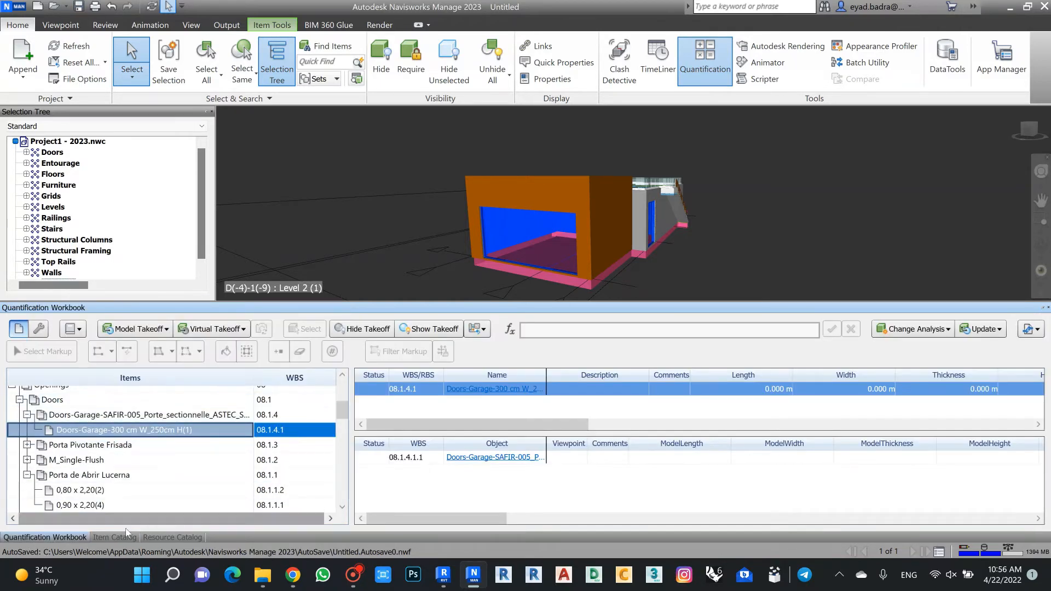
pyautogui.click(495, 457)
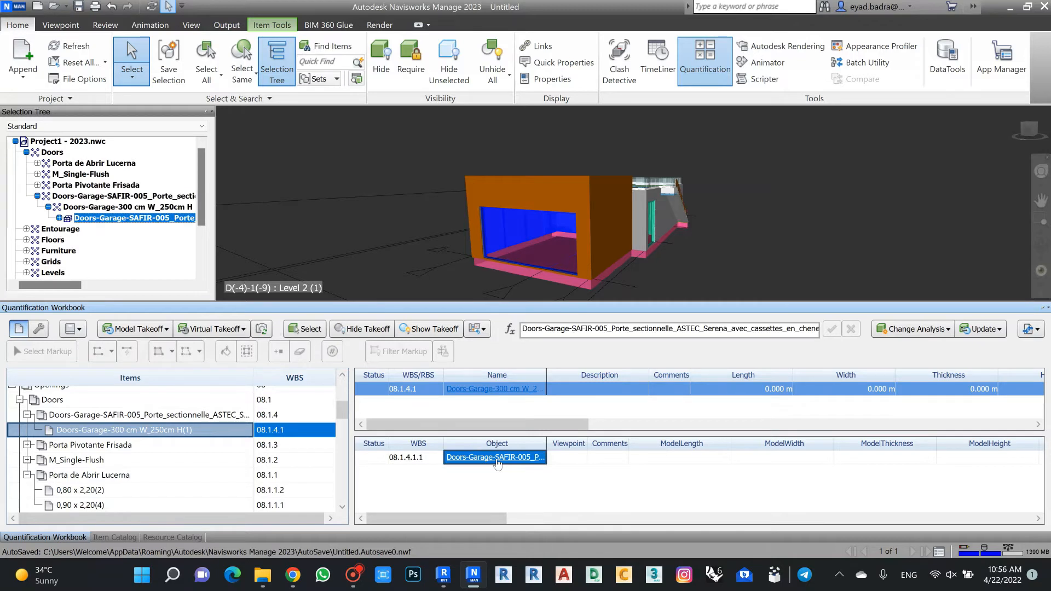
pyautogui.moveTo(494, 518); pyautogui.dragTo(721, 514)
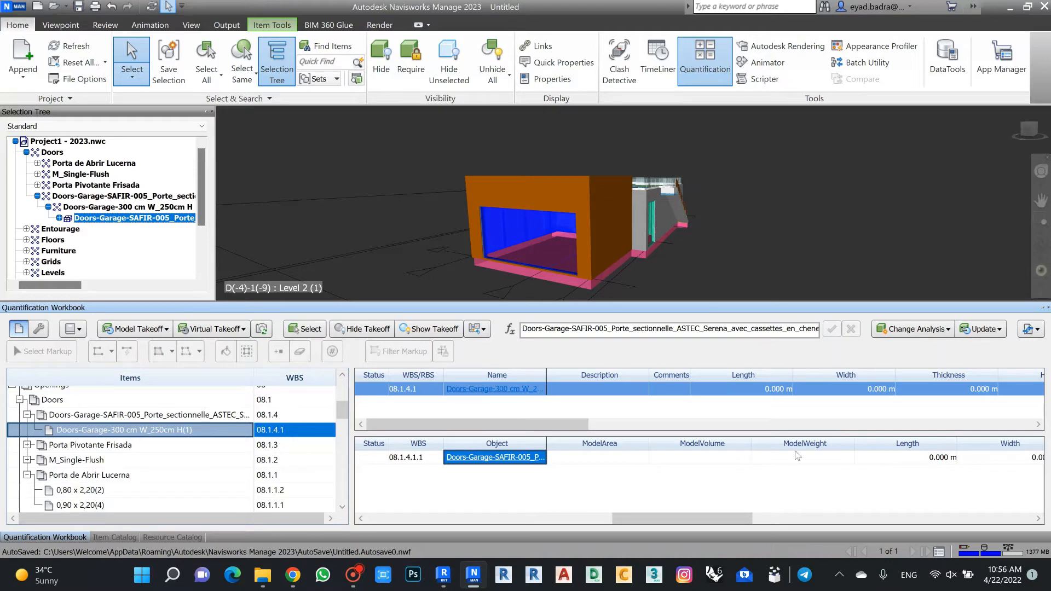
pyautogui.click(929, 457)
pyautogui.doubleClick(926, 458)
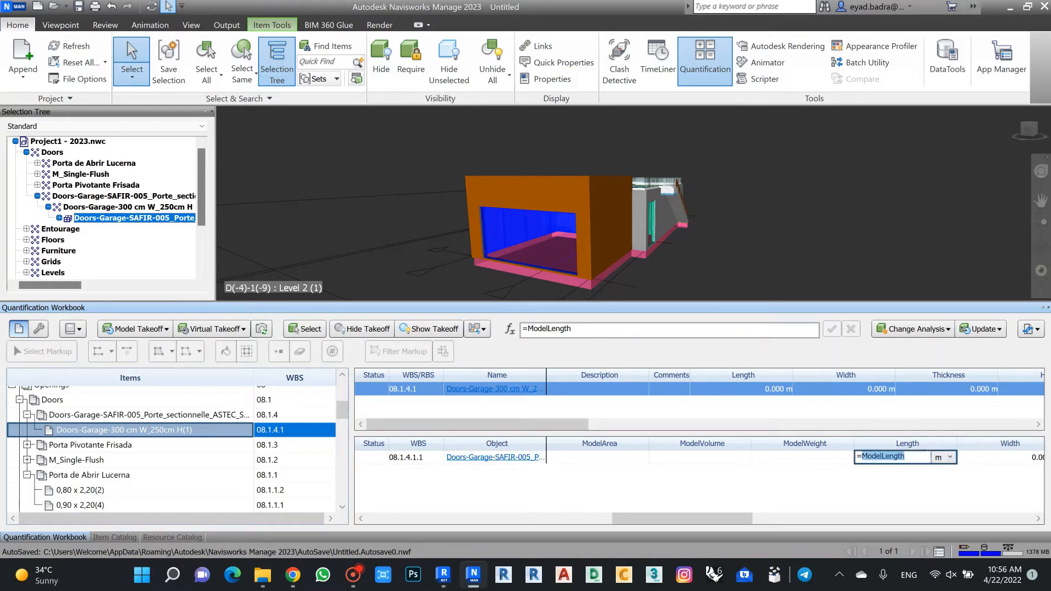
pyautogui.moveTo(680, 519); pyautogui.dragTo(872, 526)
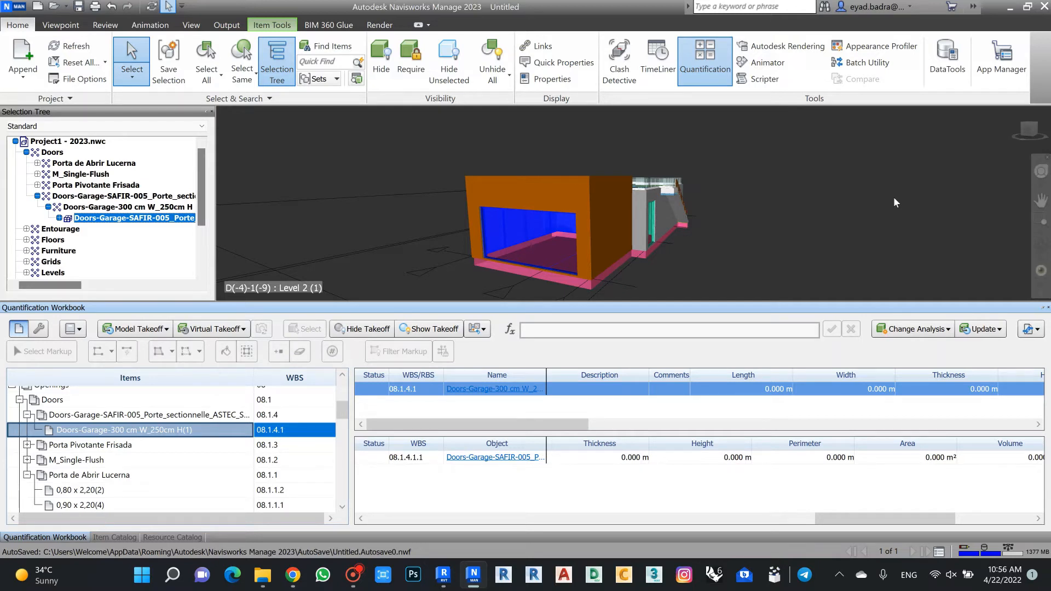
# Check the takeoff quantities of the M_Single-Flush 0915 x 2134mm door and the Porta Pivotante Frisada 0,90 x 2,10 door
pyautogui.click(26, 459)
pyautogui.click(68, 476)
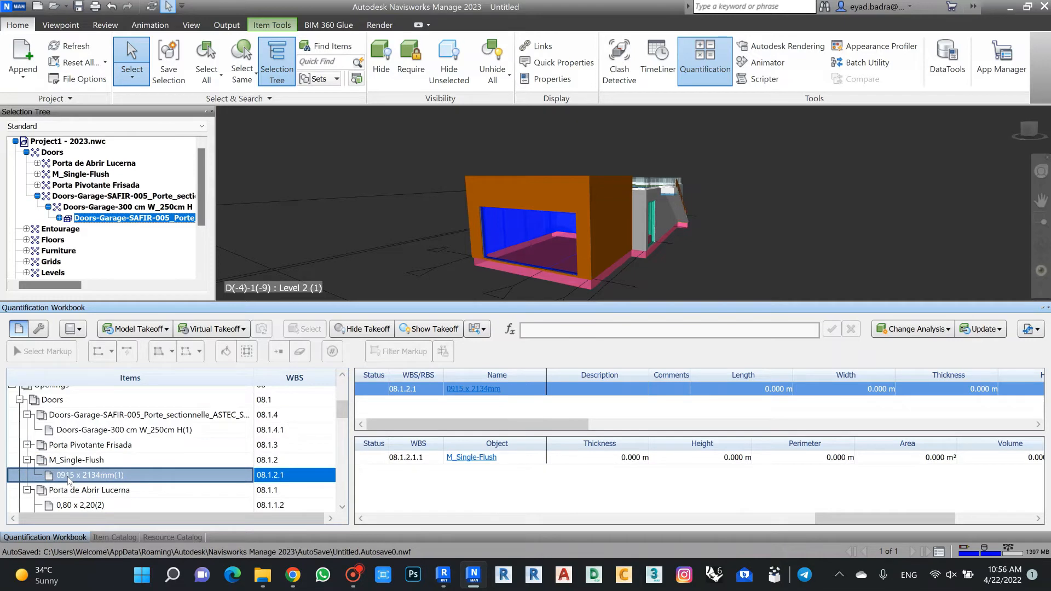
pyautogui.moveTo(939, 518); pyautogui.dragTo(985, 524)
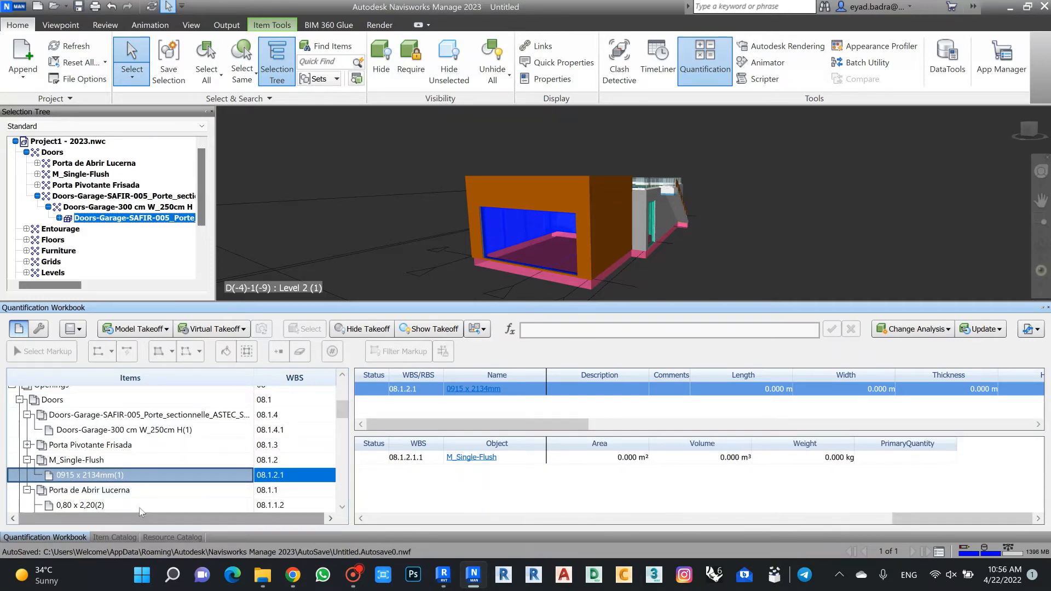
pyautogui.click(27, 445)
pyautogui.click(97, 461)
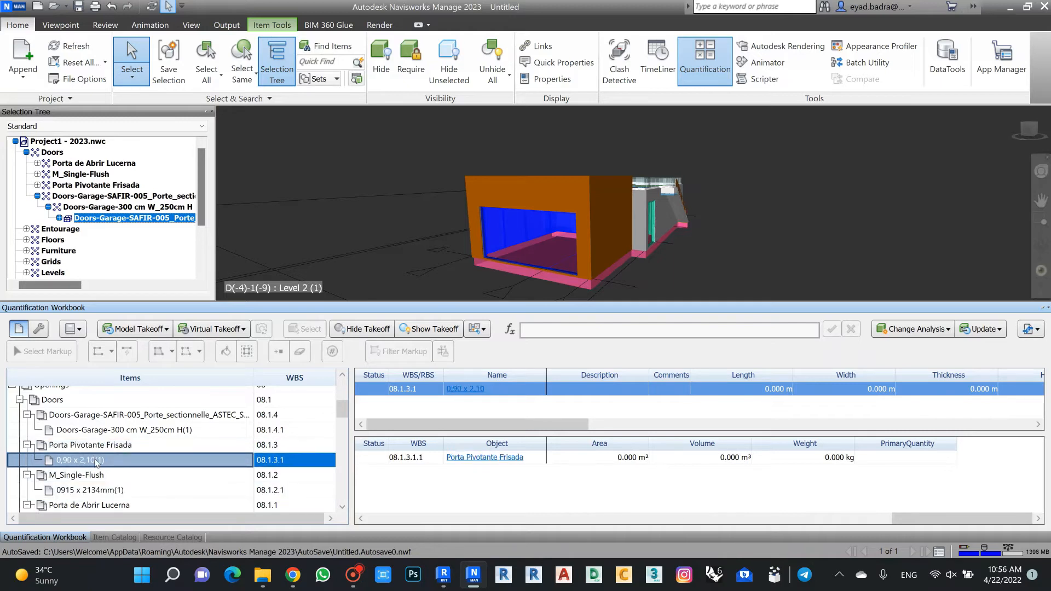
pyautogui.moveTo(941, 518); pyautogui.dragTo(542, 525)
# Examine the quantities of the Porta de Abrir Lucerna 0,80 x 2,20 doors, including the Length formula of one object
pyautogui.scroll(-2, 122, 485)
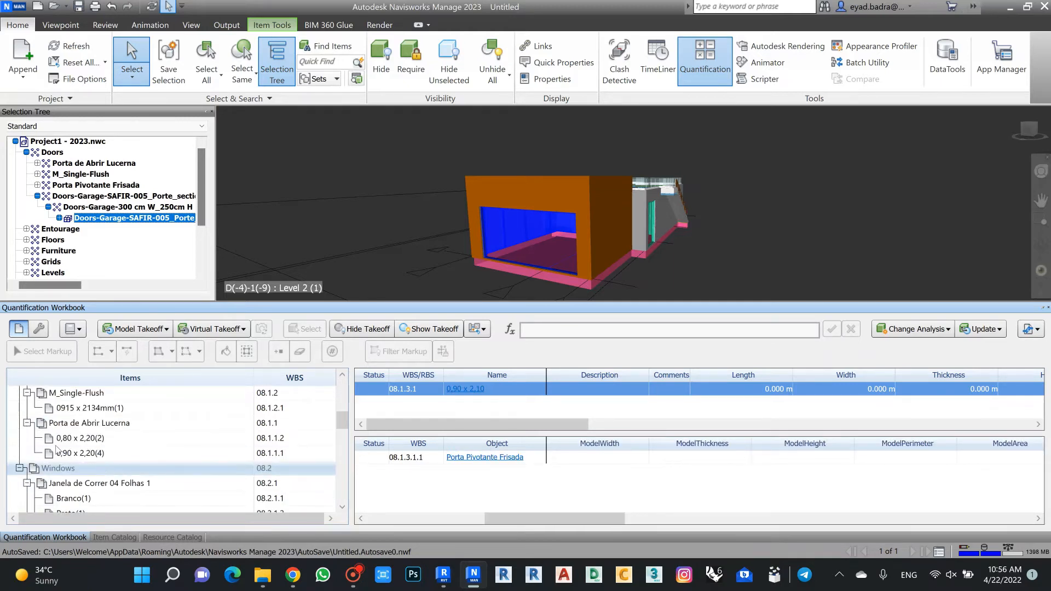
pyautogui.click(69, 438)
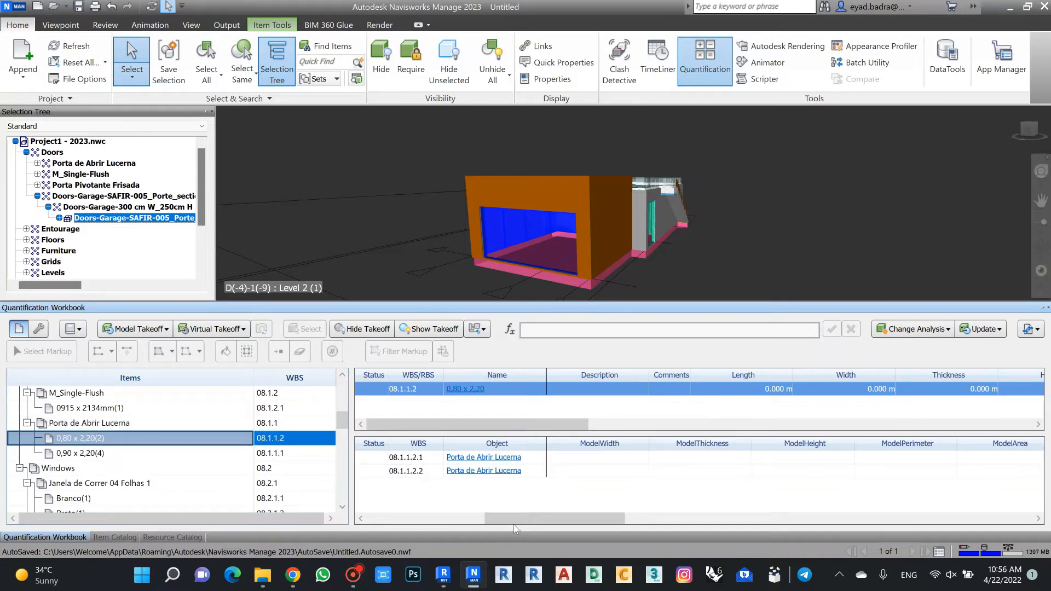
pyautogui.moveTo(514, 525); pyautogui.dragTo(713, 524)
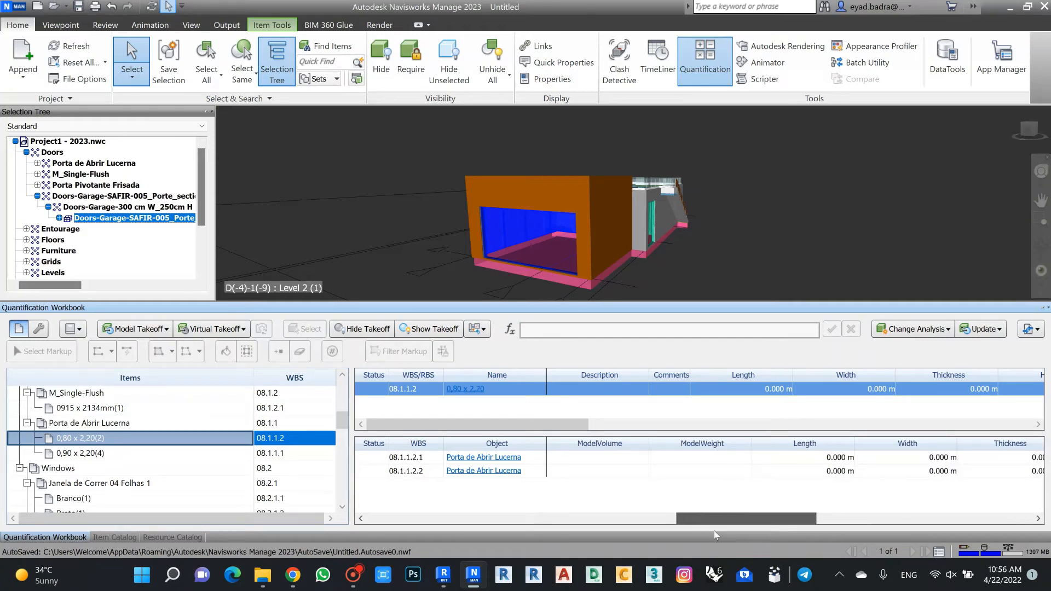
pyautogui.click(794, 458)
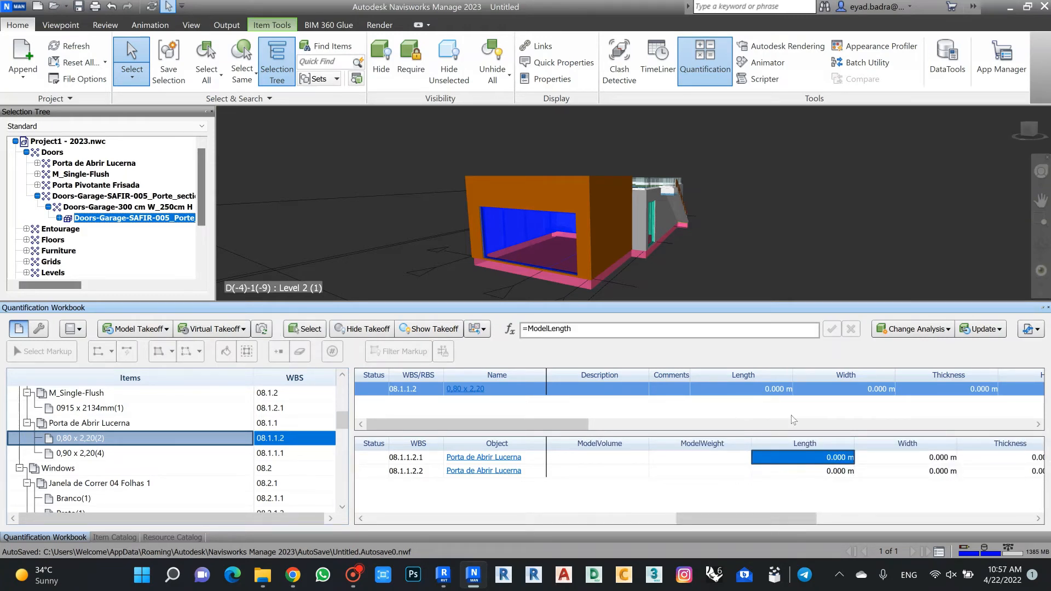
pyautogui.moveTo(769, 520); pyautogui.dragTo(479, 518)
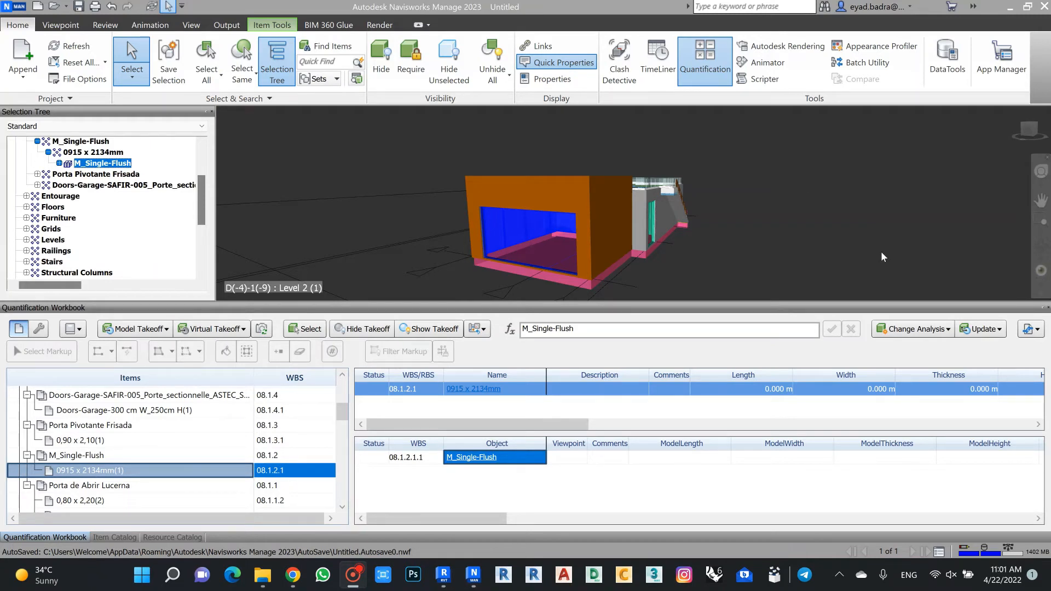
# Show the element properties of the M_Single-Flush door and compare them with its model quantity columns
pyautogui.moveTo(462, 522); pyautogui.dragTo(537, 519)
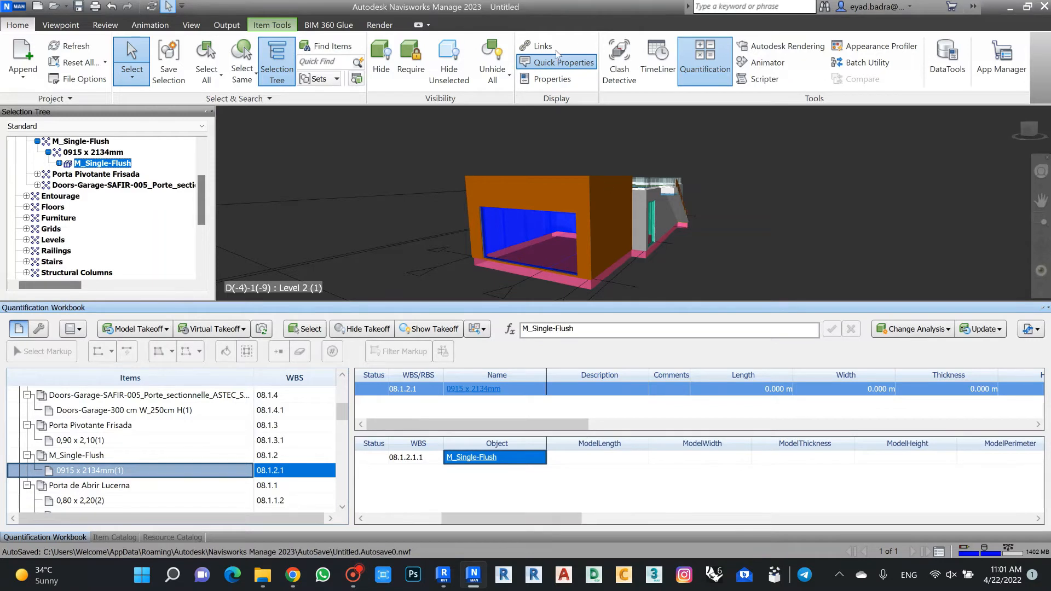
pyautogui.click(550, 80)
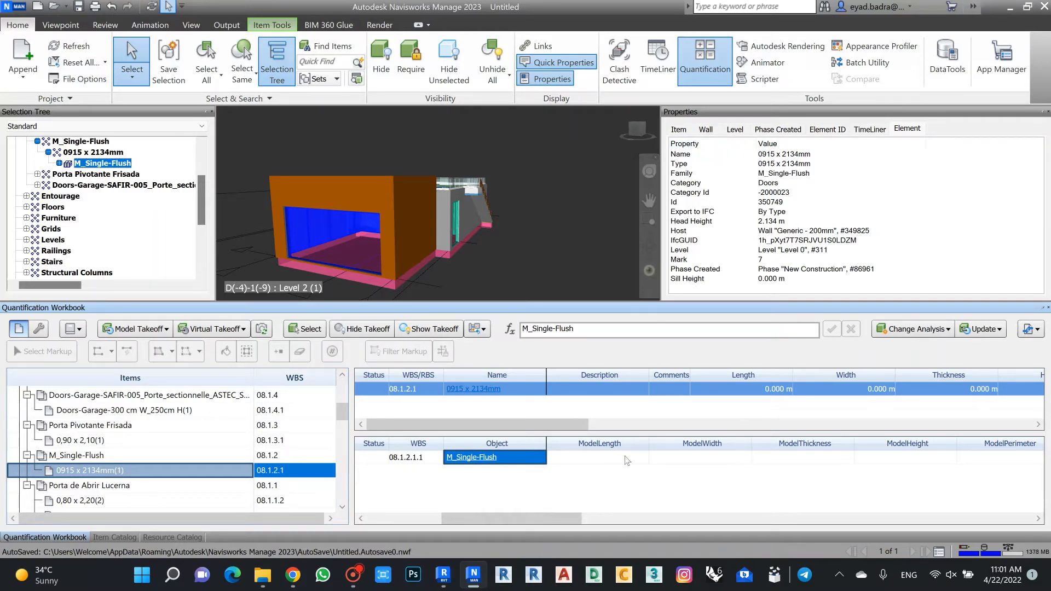
pyautogui.moveTo(520, 518); pyautogui.dragTo(464, 523)
# Select the takeoff object of the Branco window under Janela de Correr 04 Folhas 1 and compare its element properties with its model quantities
pyautogui.scroll(-2, 85, 442)
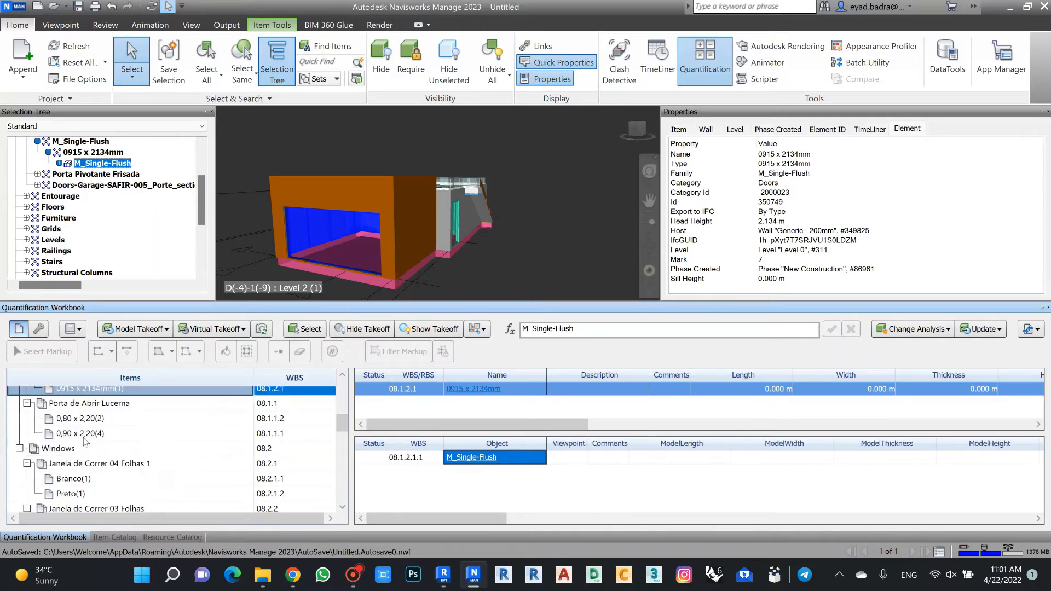
pyautogui.click(72, 480)
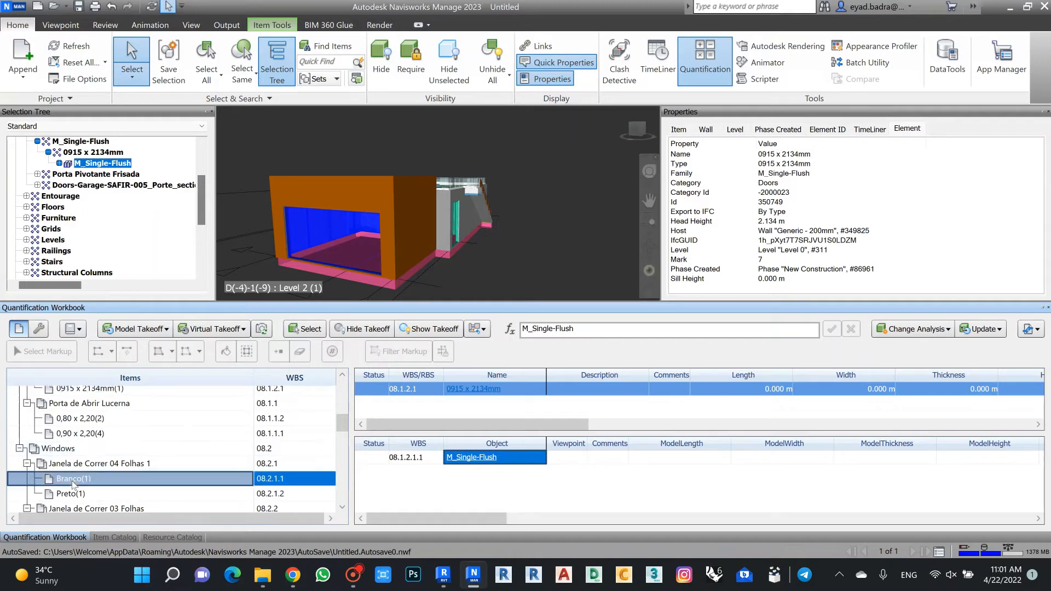
pyautogui.click(492, 458)
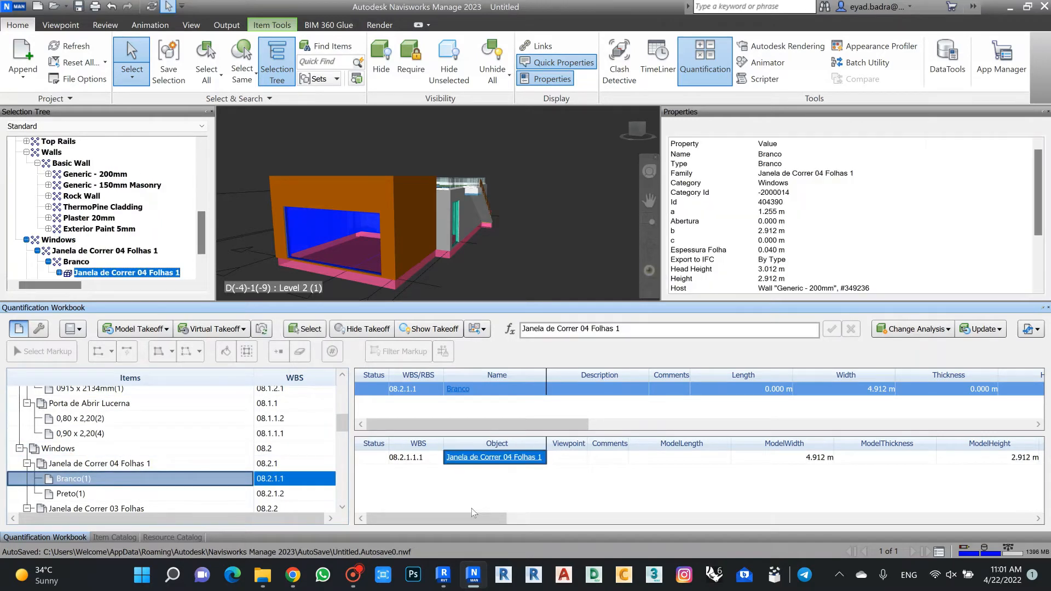
pyautogui.scroll(-2, 769, 257)
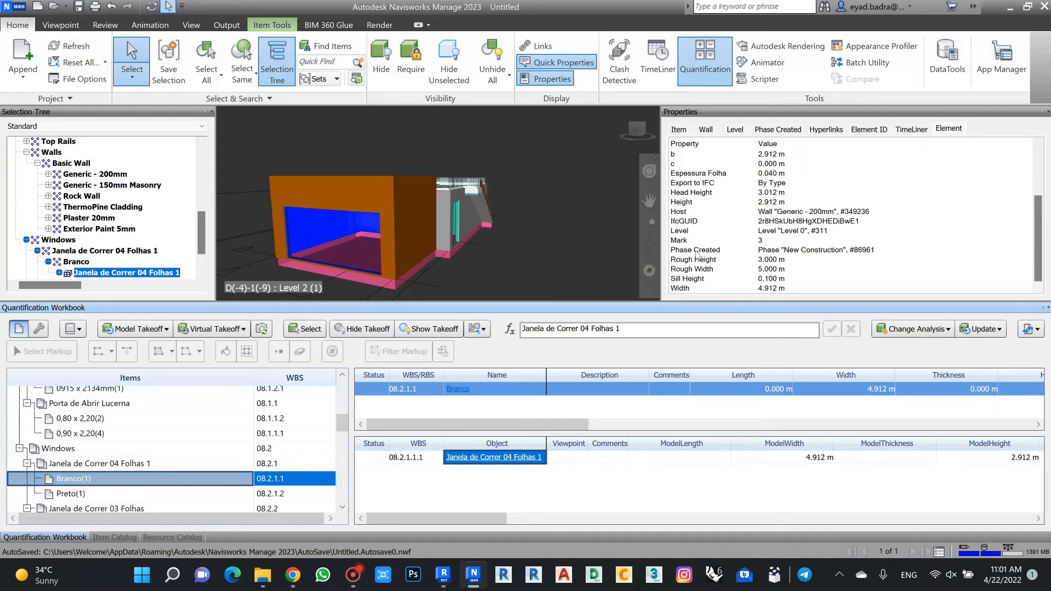
pyautogui.moveTo(495, 519); pyautogui.dragTo(384, 520)
pyautogui.click(602, 457)
pyautogui.click(572, 457)
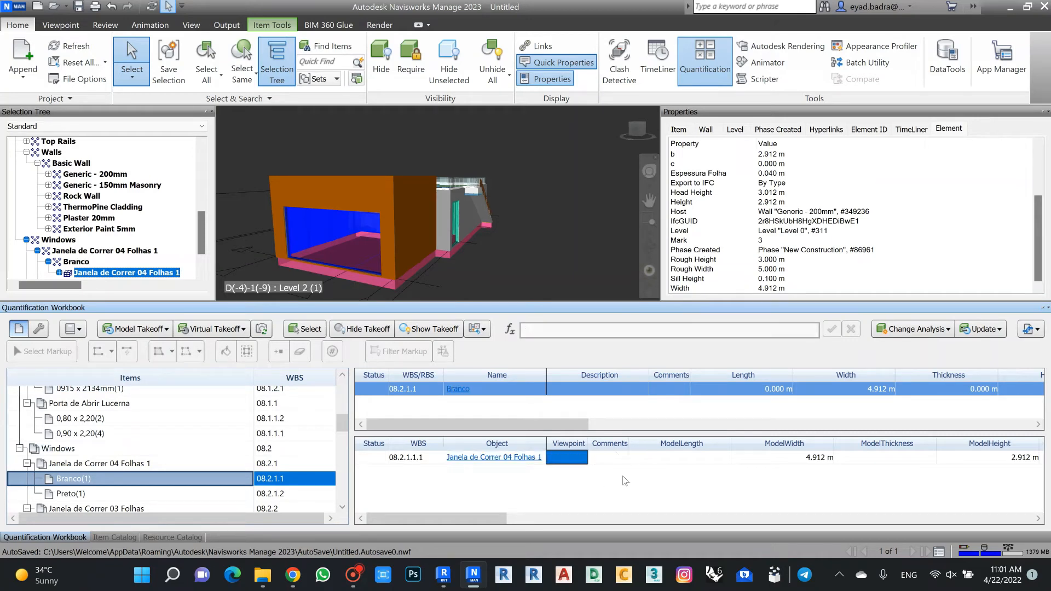
pyautogui.press('Right')
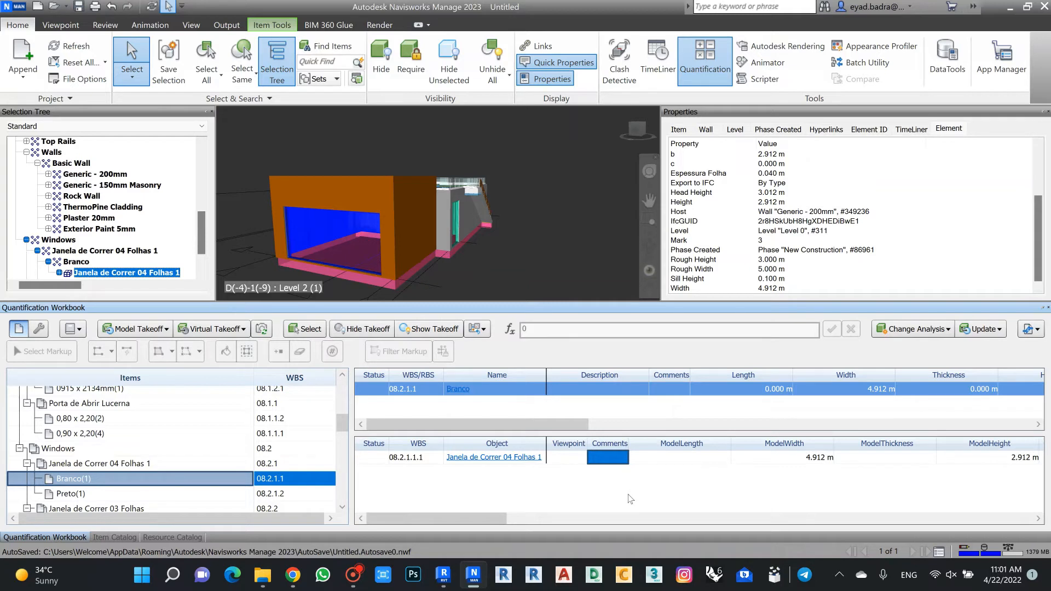
# Collapse the model's Windows branch, highlight the Walls category, and expand Basic Wall to list its wall types
pyautogui.click(26, 240)
pyautogui.scroll(2, 40, 223)
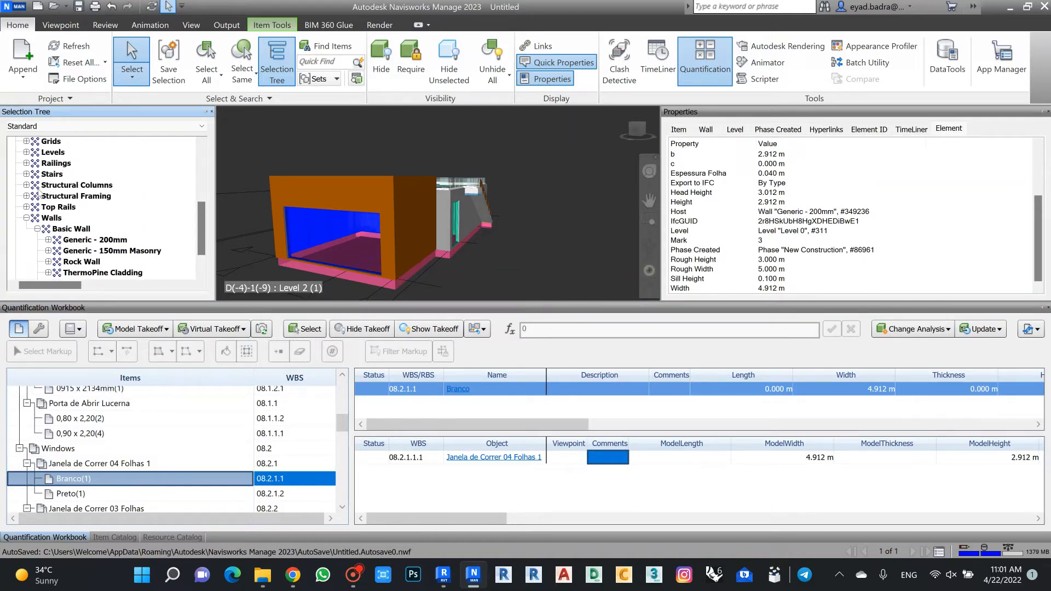
pyautogui.click(26, 217)
pyautogui.click(26, 218)
pyautogui.click(51, 218)
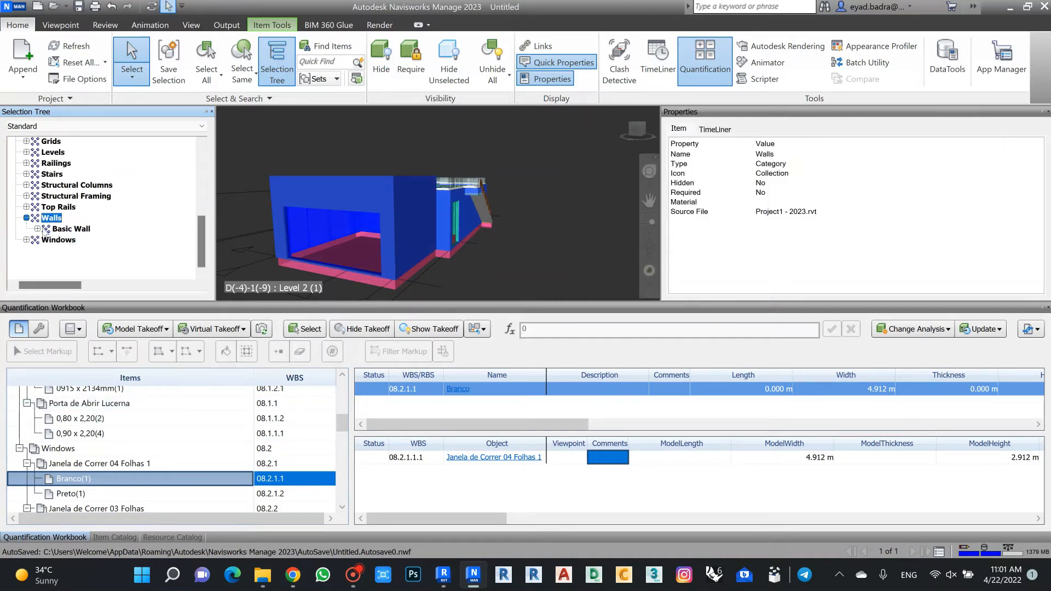
pyautogui.click(38, 230)
pyautogui.scroll(-1, 76, 225)
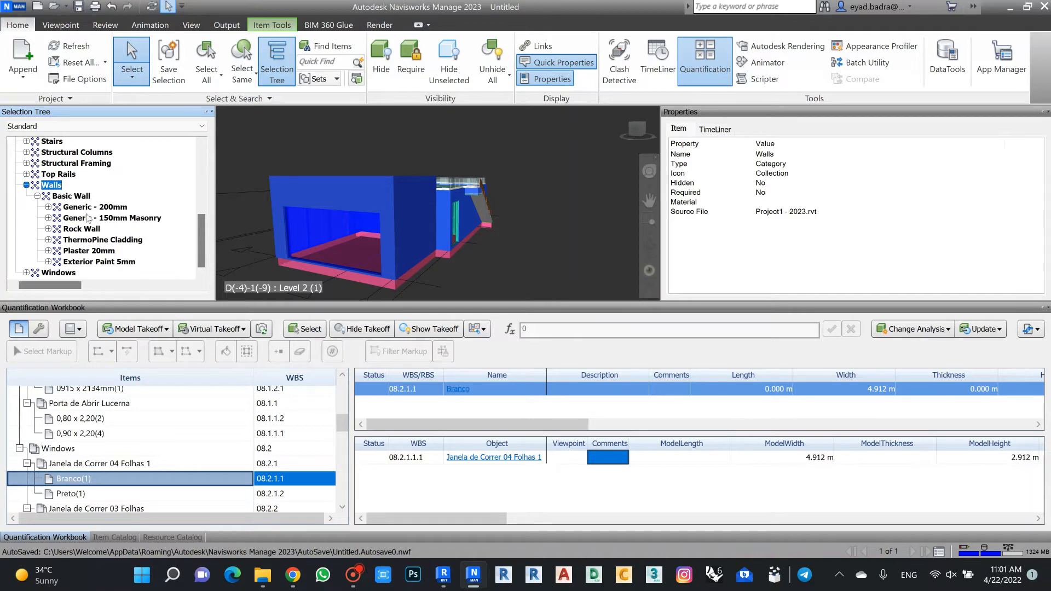
# Take off the Generic - 200mm and Generic - 150mm Masonry wall types together to the Masonry group
pyautogui.click(88, 218)
pyautogui.scroll(10, 93, 452)
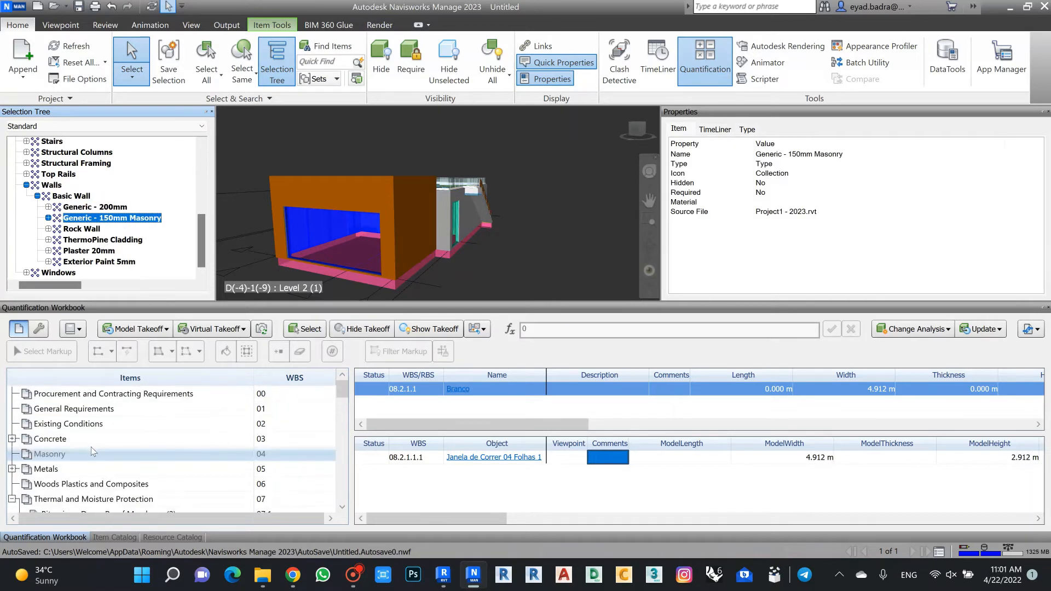
pyautogui.click(76, 454)
pyautogui.click(112, 219)
pyautogui.press('Up')
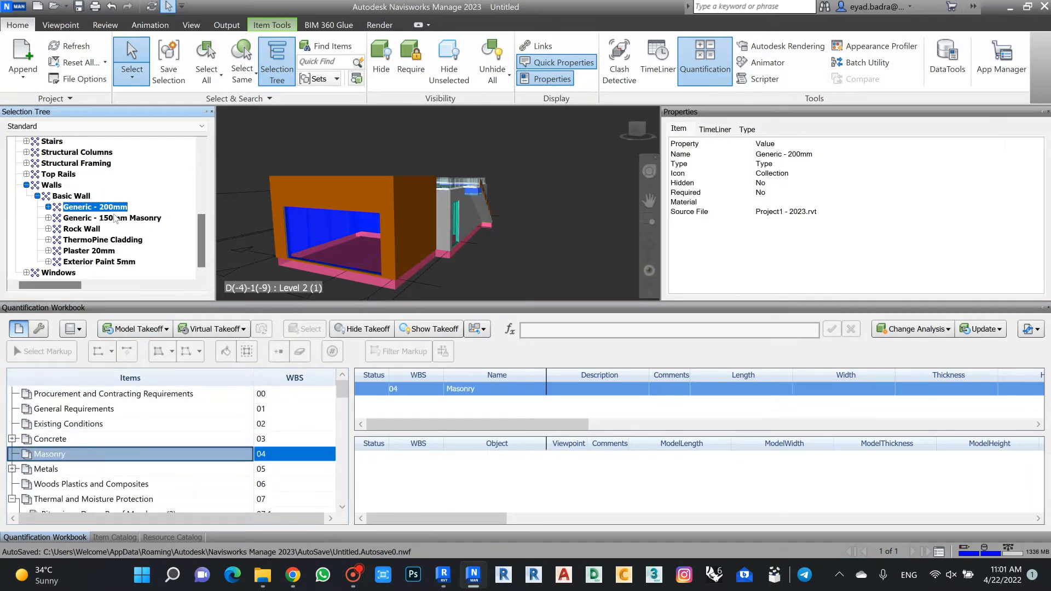
pyautogui.keyDown('ctrl'); pyautogui.click(117, 219); pyautogui.keyUp('ctrl')
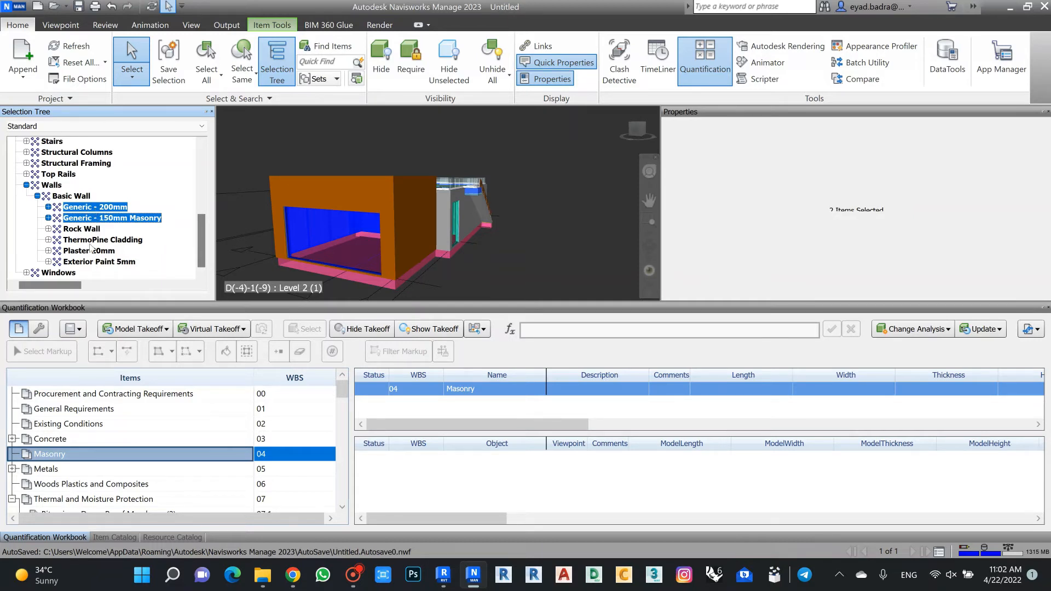
pyautogui.rightClick(85, 215)
pyautogui.moveTo(186, 313)
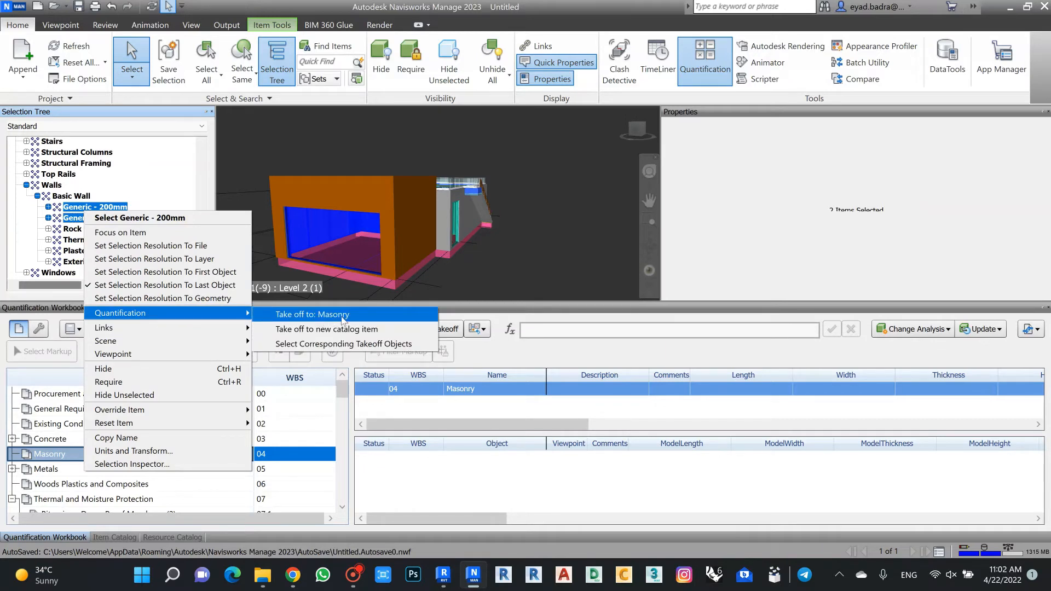
pyautogui.click(342, 316)
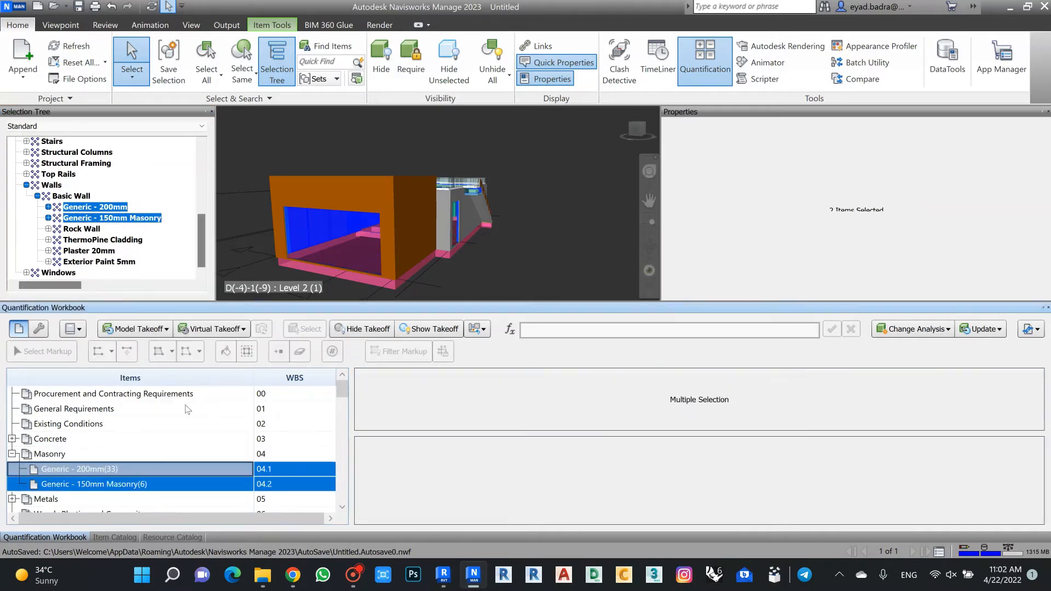
# Take off the Rock Wall and ThermoPine Cladding wall types together to the Thermal and Moisture Protection group
pyautogui.click(95, 230)
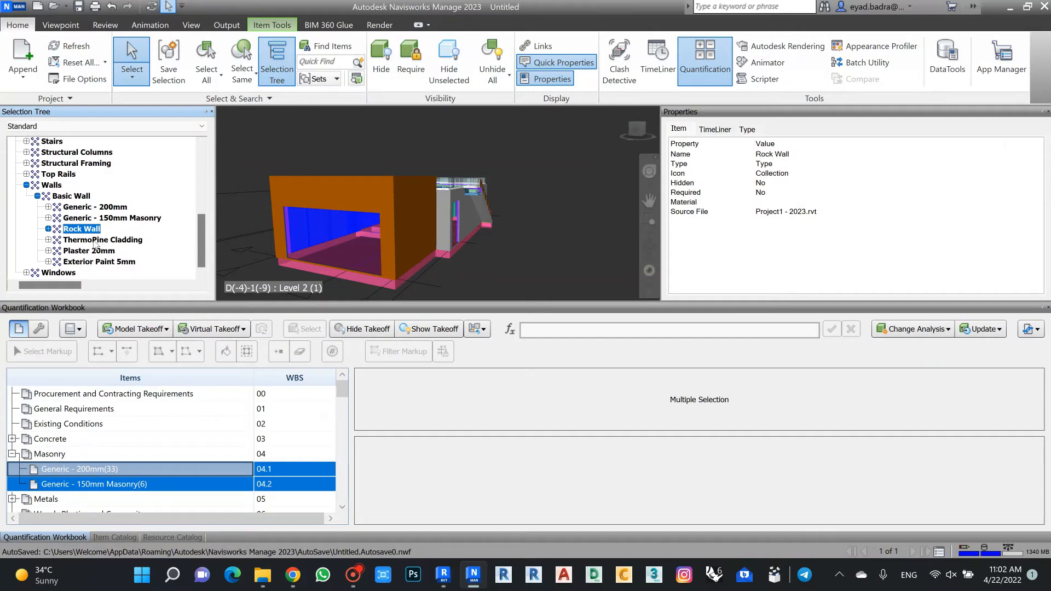
pyautogui.keyDown('ctrl'); pyautogui.click(98, 241); pyautogui.keyUp('ctrl')
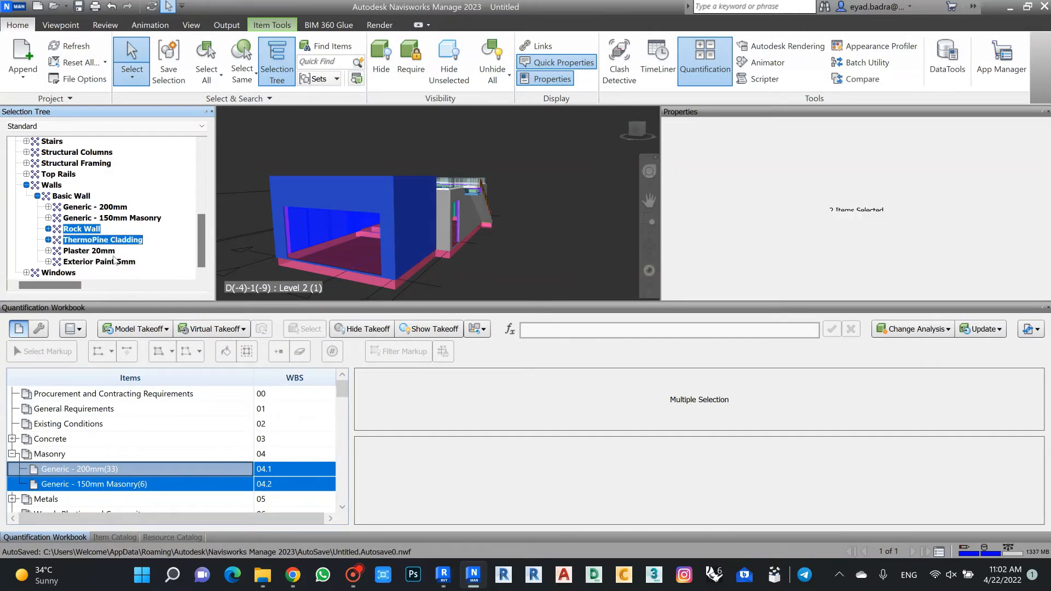
pyautogui.rightClick(84, 232)
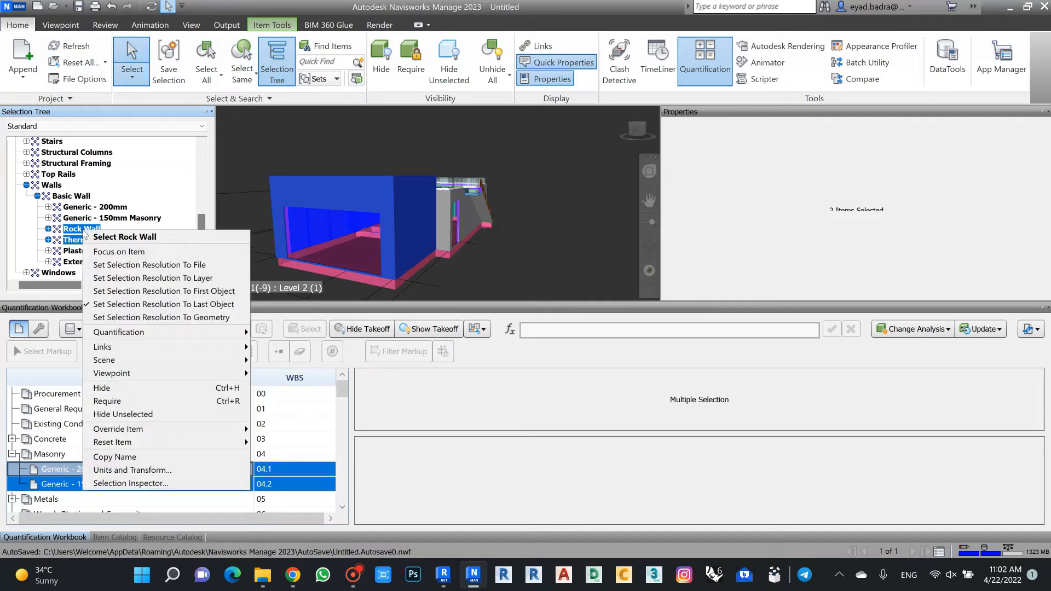
pyautogui.click(499, 465)
pyautogui.scroll(-1, 122, 461)
pyautogui.scroll(1, 120, 457)
pyautogui.scroll(-1, 119, 450)
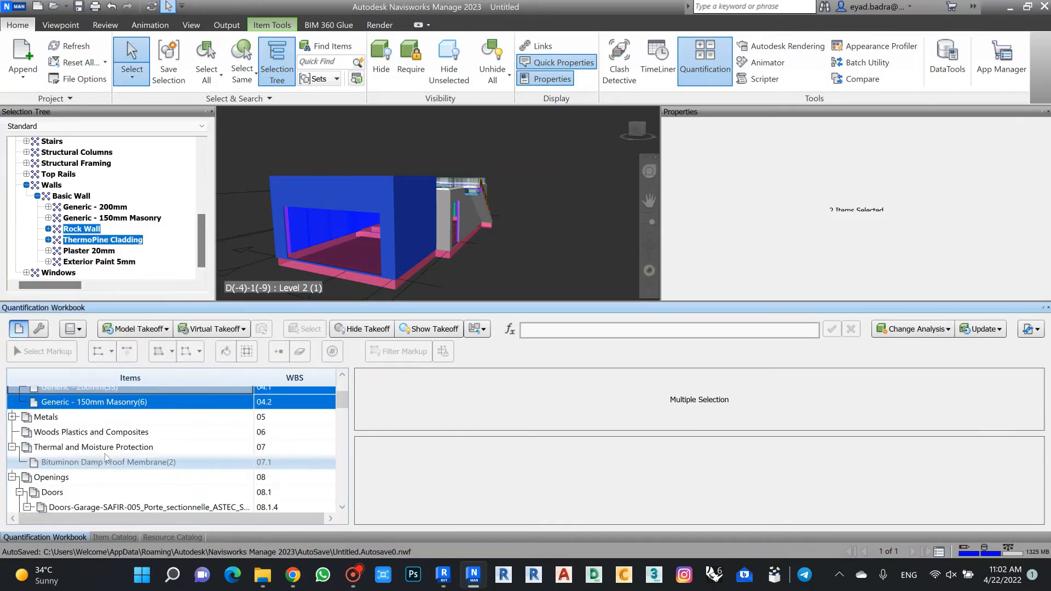
pyautogui.click(105, 448)
pyautogui.rightClick(84, 232)
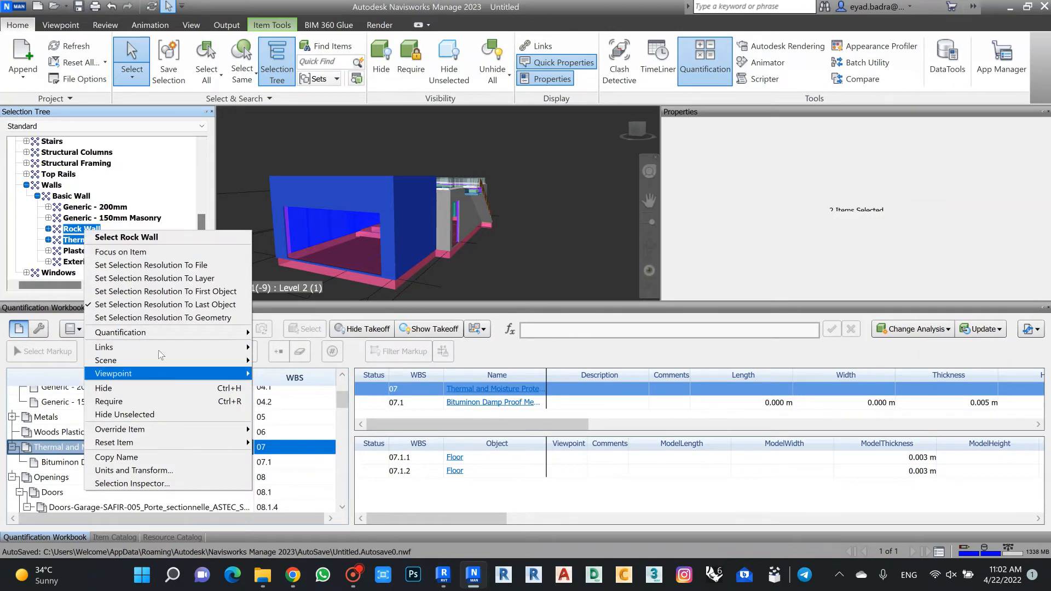
pyautogui.moveTo(164, 332)
pyautogui.click(318, 333)
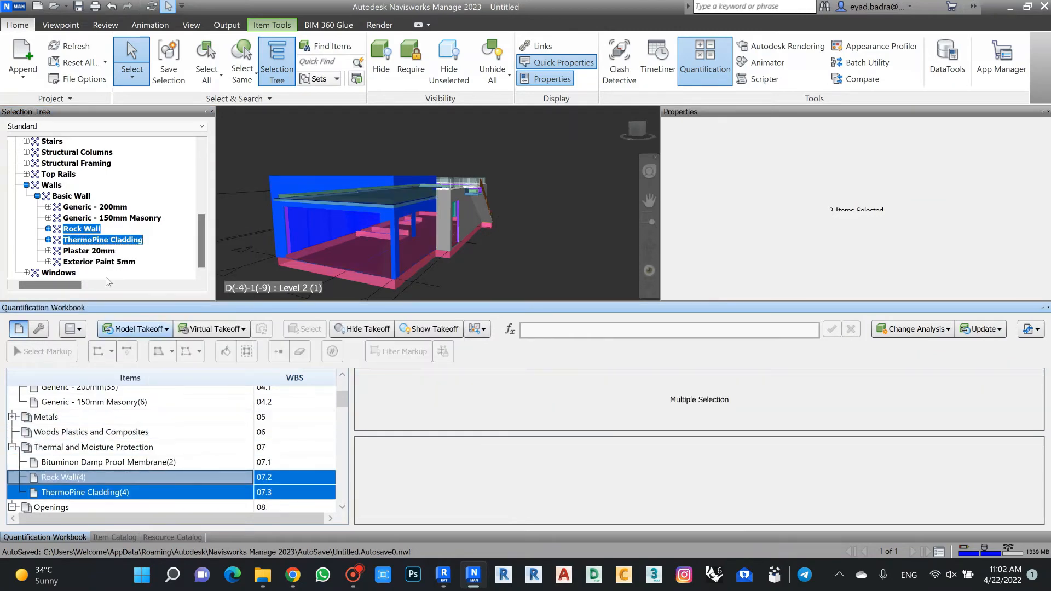
# Take off the Plaster 20mm and Exterior Paint 5mm wall types together to the Finishes group
pyautogui.click(106, 252)
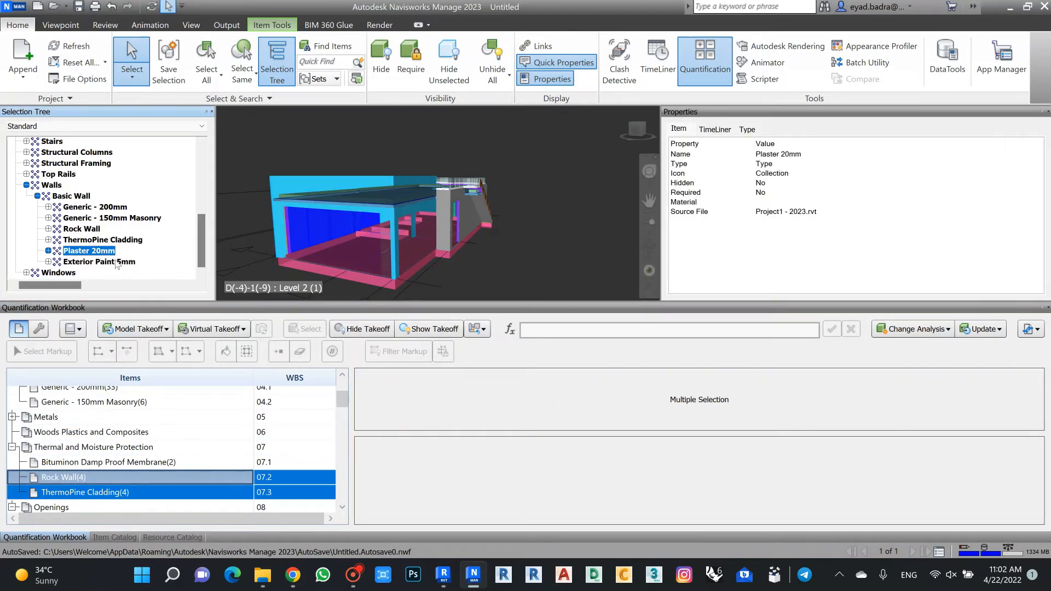
pyautogui.keyDown('ctrl'); pyautogui.click(117, 263); pyautogui.keyUp('ctrl')
pyautogui.scroll(-2, 114, 457)
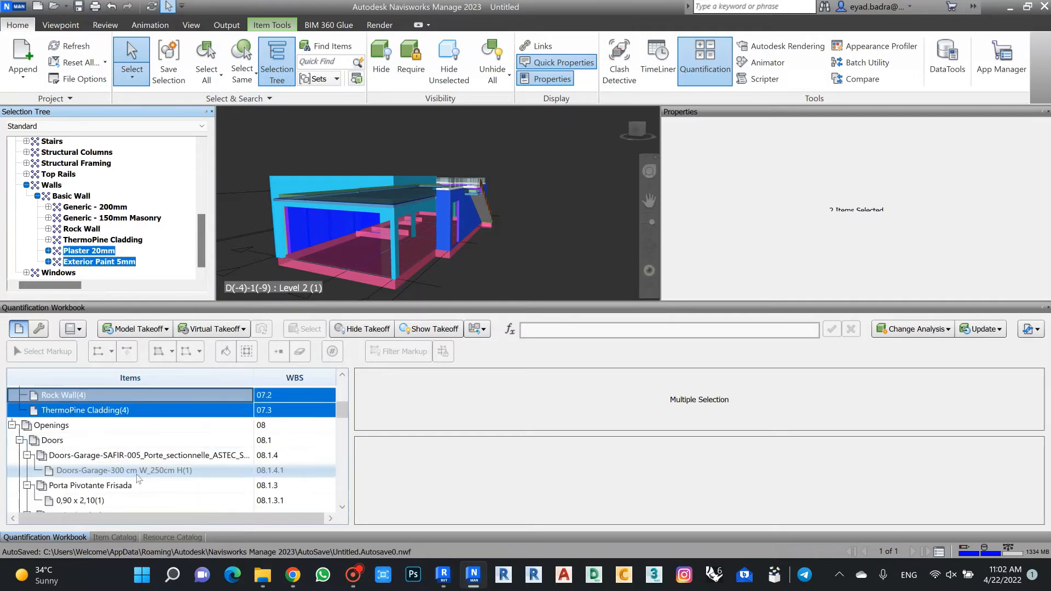
pyautogui.scroll(-2, 114, 457)
pyautogui.scroll(-6, 114, 457)
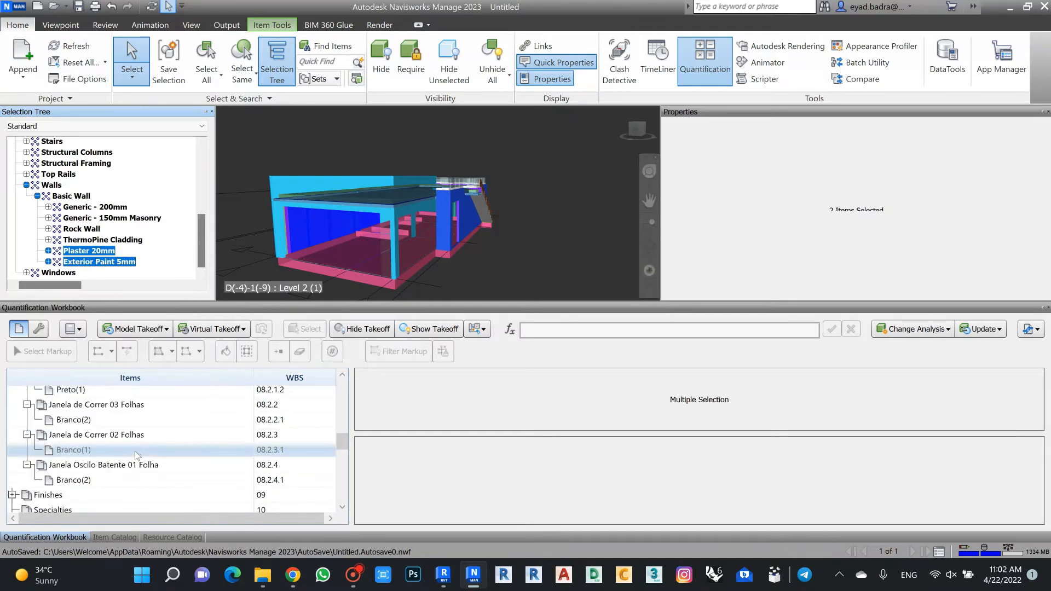
pyautogui.click(78, 416)
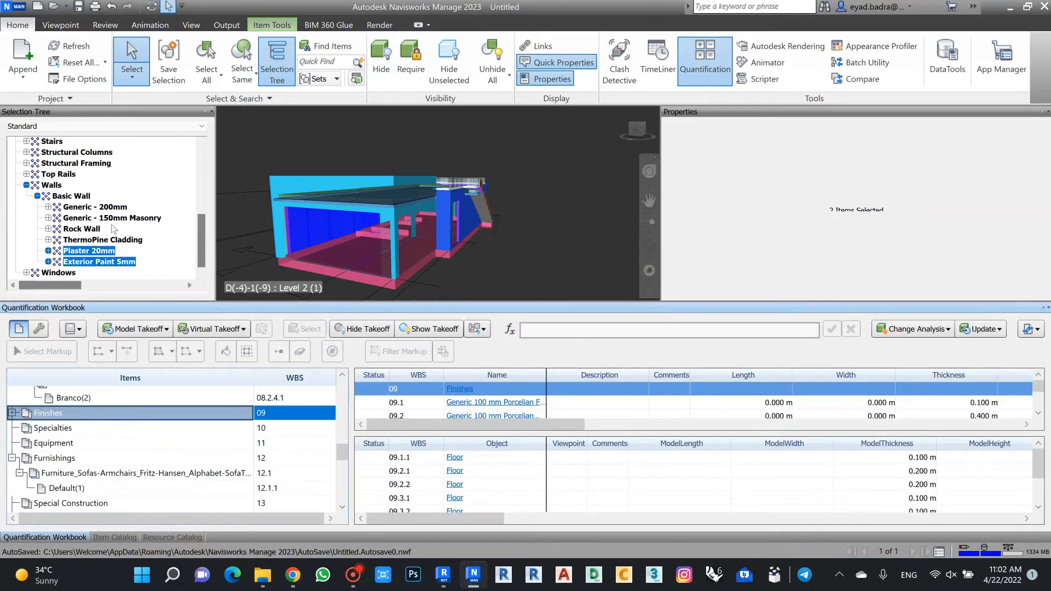
pyautogui.rightClick(98, 252)
pyautogui.moveTo(165, 352)
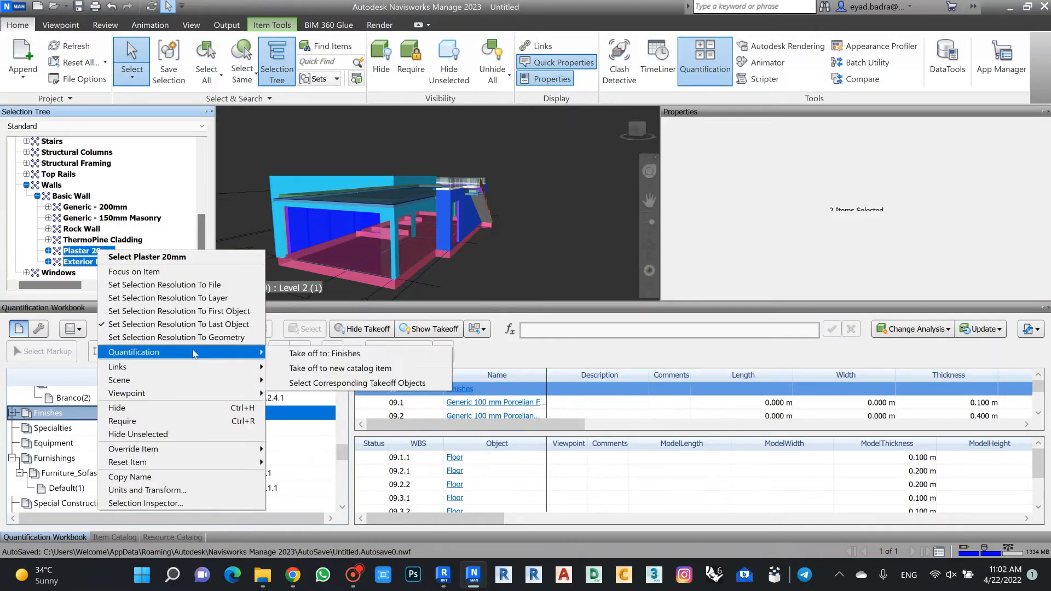
pyautogui.click(356, 357)
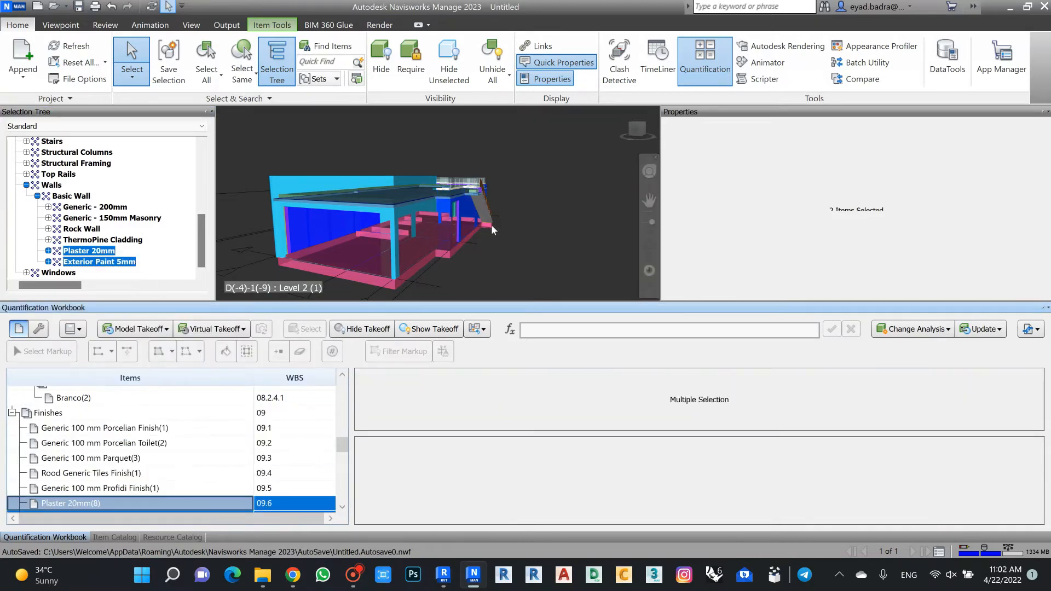
# Review the groups and items in the Item Catalog, collapsing its Concrete group
pyautogui.click(125, 539)
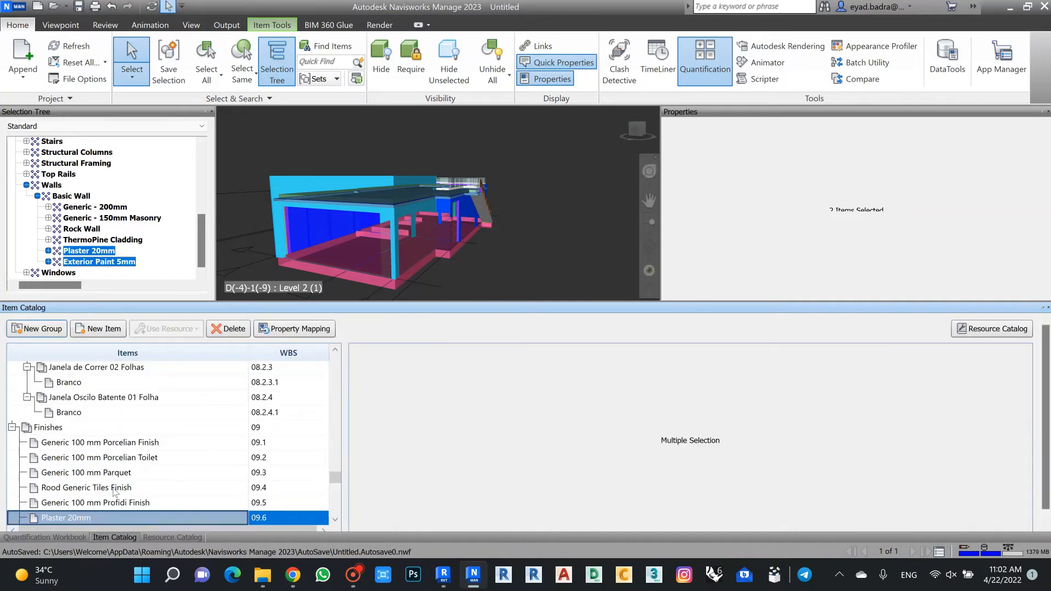
pyautogui.scroll(15, 112, 445)
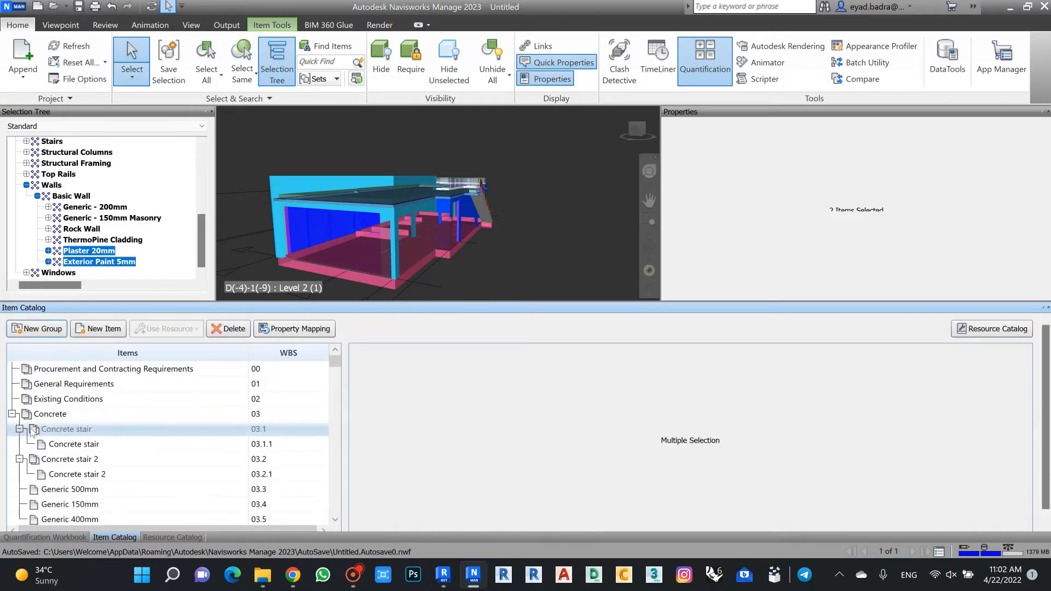
pyautogui.click(12, 415)
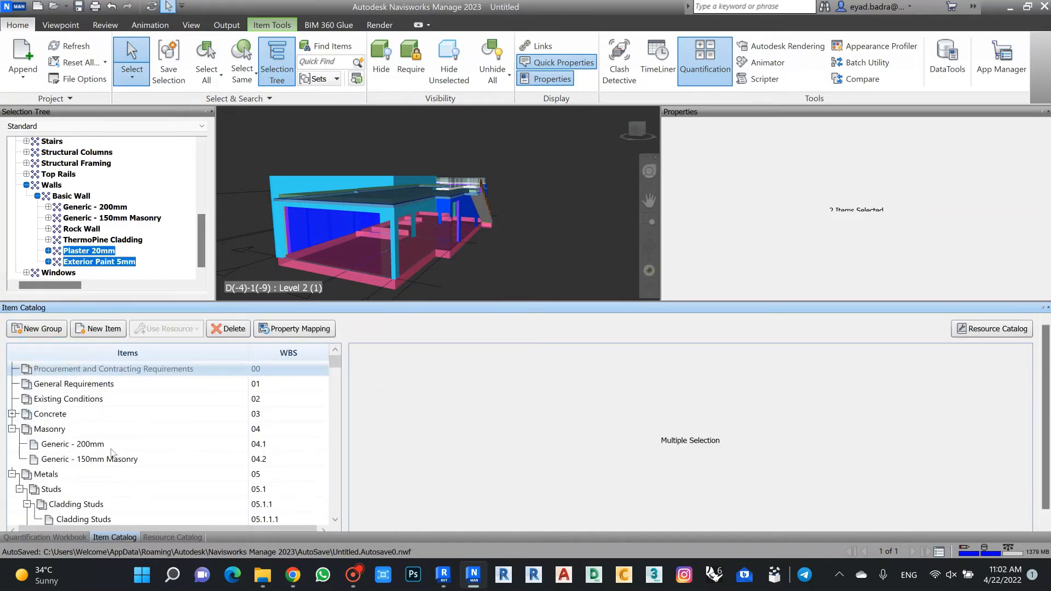
# Export the workbook's quantities to Excel as New Quantity Report.xlsx on the Desktop and open the exported file
pyautogui.click(45, 538)
pyautogui.click(1028, 329)
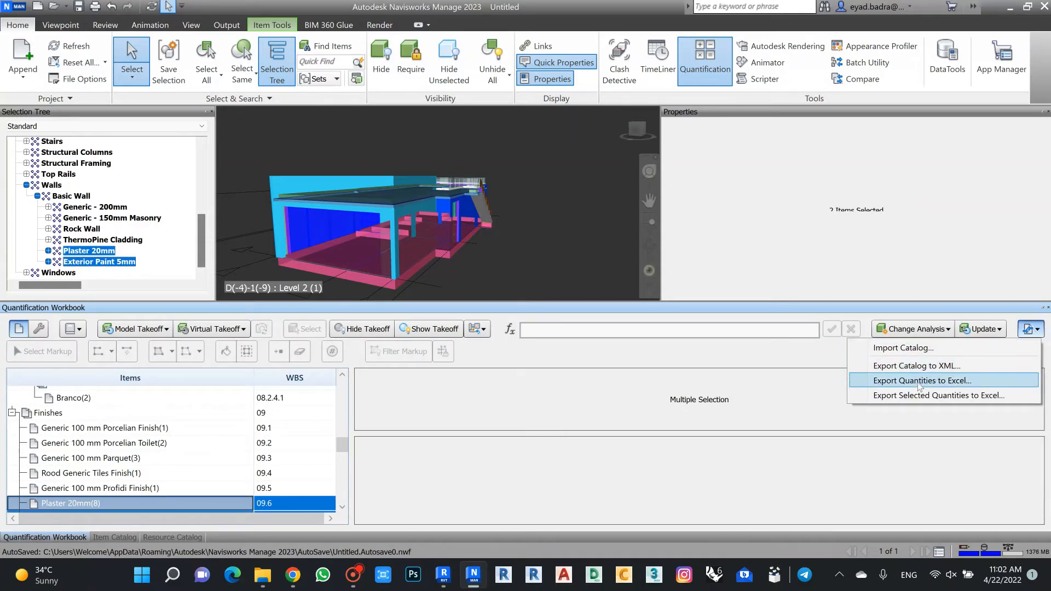
pyautogui.click(943, 383)
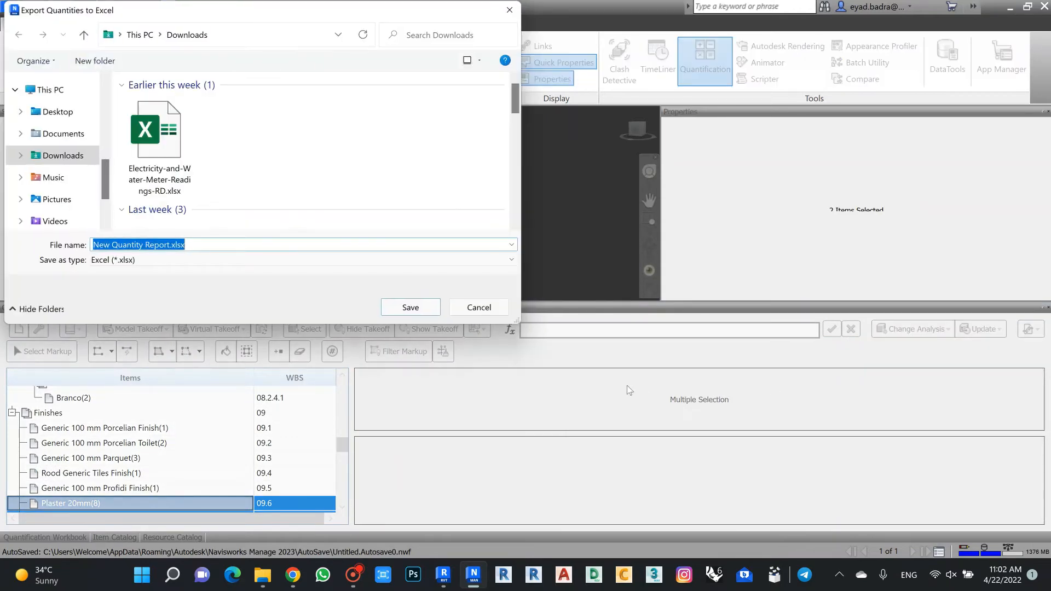
pyautogui.scroll(3, 64, 132)
pyautogui.scroll(5, 65, 131)
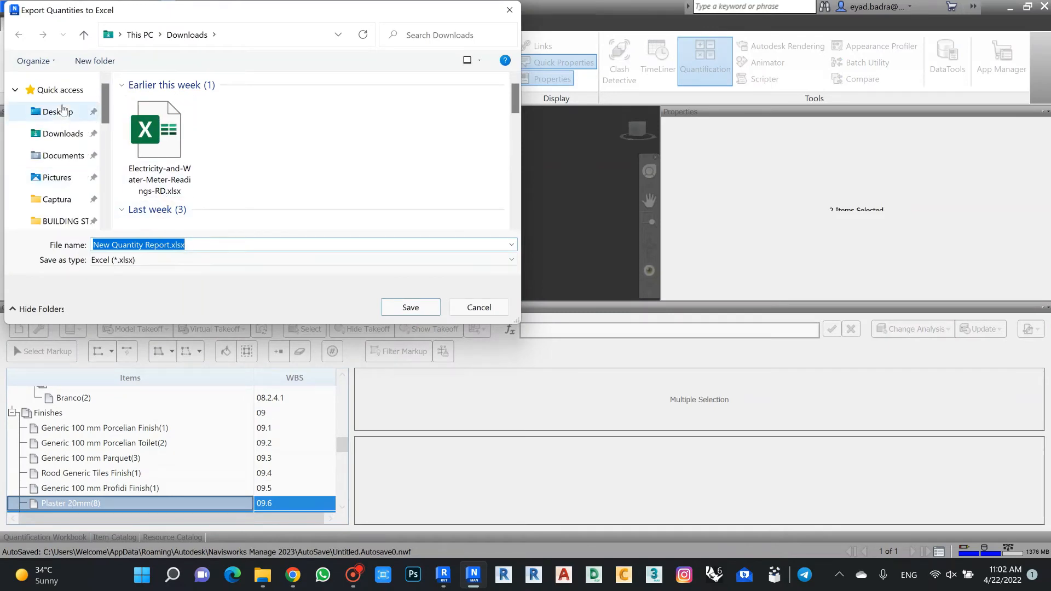
pyautogui.click(59, 112)
pyautogui.click(411, 308)
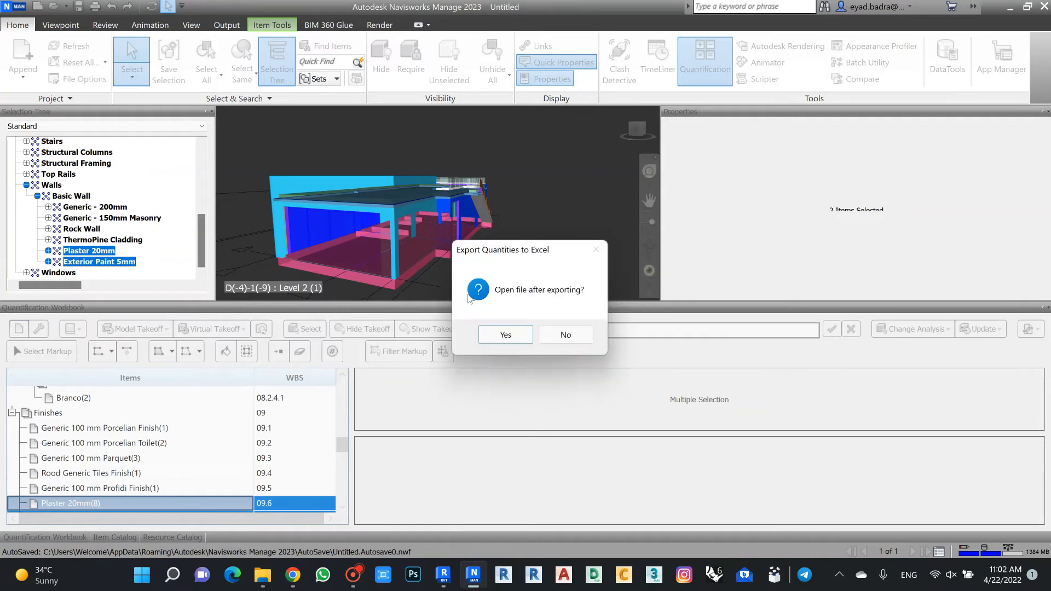
pyautogui.click(505, 334)
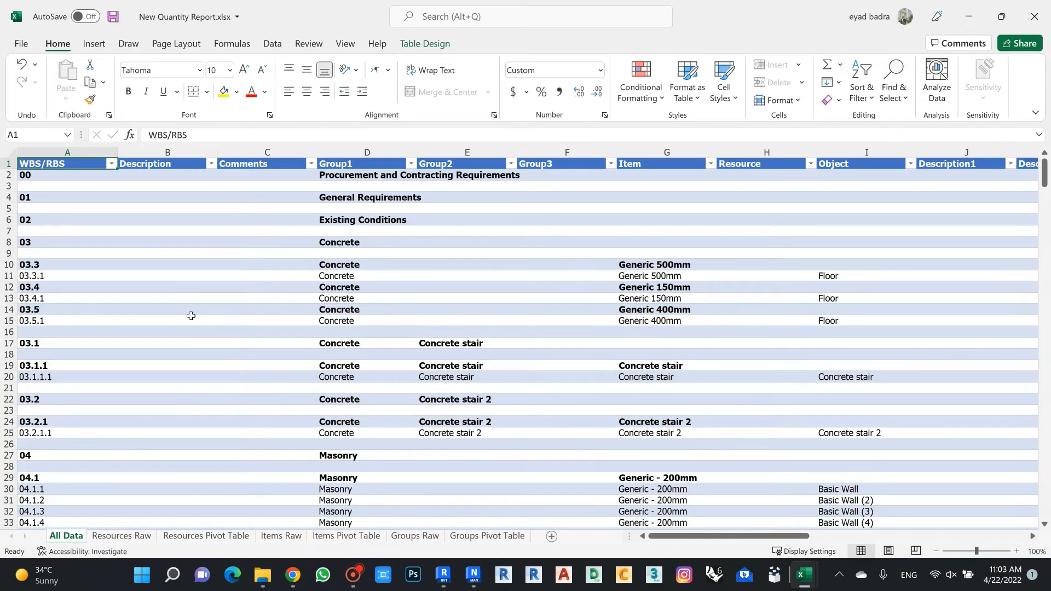
# Examine the All Data, Resources Raw and Resources Pivot Table sheets of the exported quantity report
pyautogui.scroll(-2, 191, 315)
pyautogui.scroll(2, 194, 315)
pyautogui.scroll(-1, 165, 346)
pyautogui.scroll(1, 167, 345)
pyautogui.click(112, 539)
pyautogui.click(59, 537)
pyautogui.click(123, 537)
pyautogui.click(202, 537)
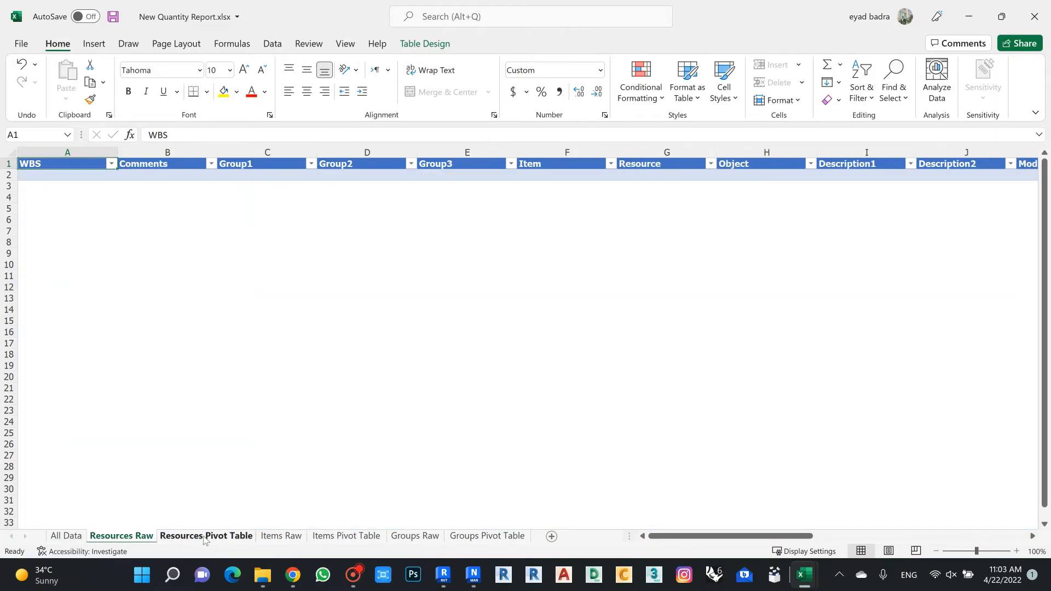
# Examine the item rows and the model and takeoff quantity columns on the Items Raw sheet
pyautogui.click(281, 536)
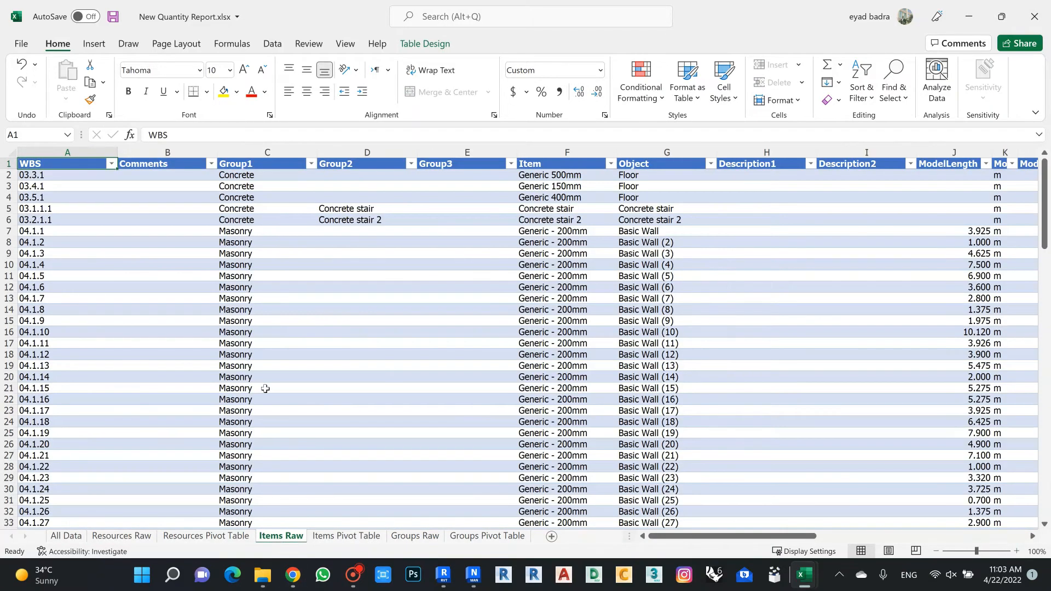
pyautogui.scroll(-5, 269, 256)
pyautogui.scroll(-14, 270, 257)
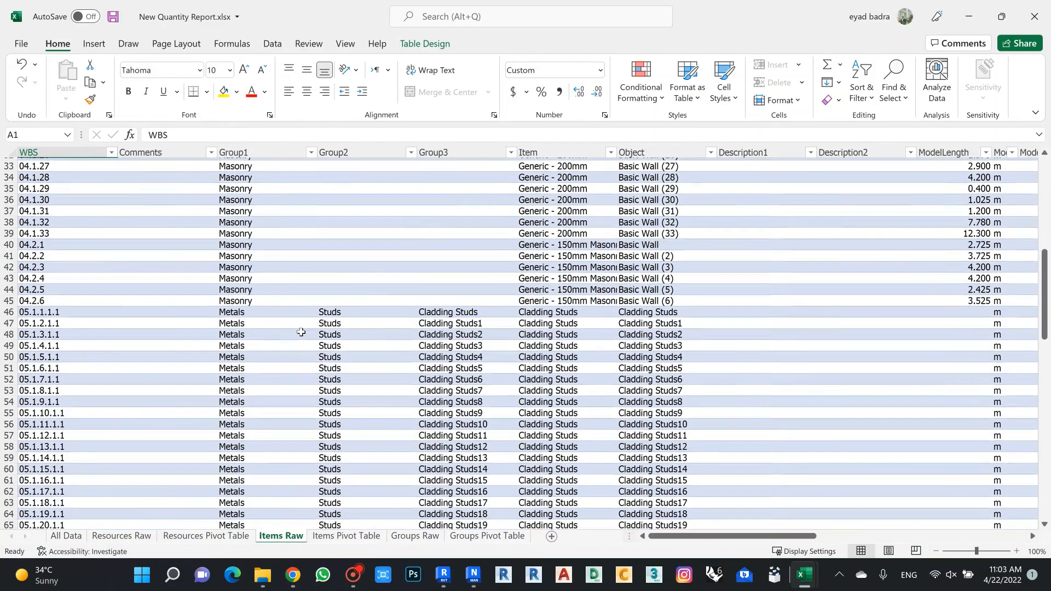
pyautogui.scroll(11, 295, 251)
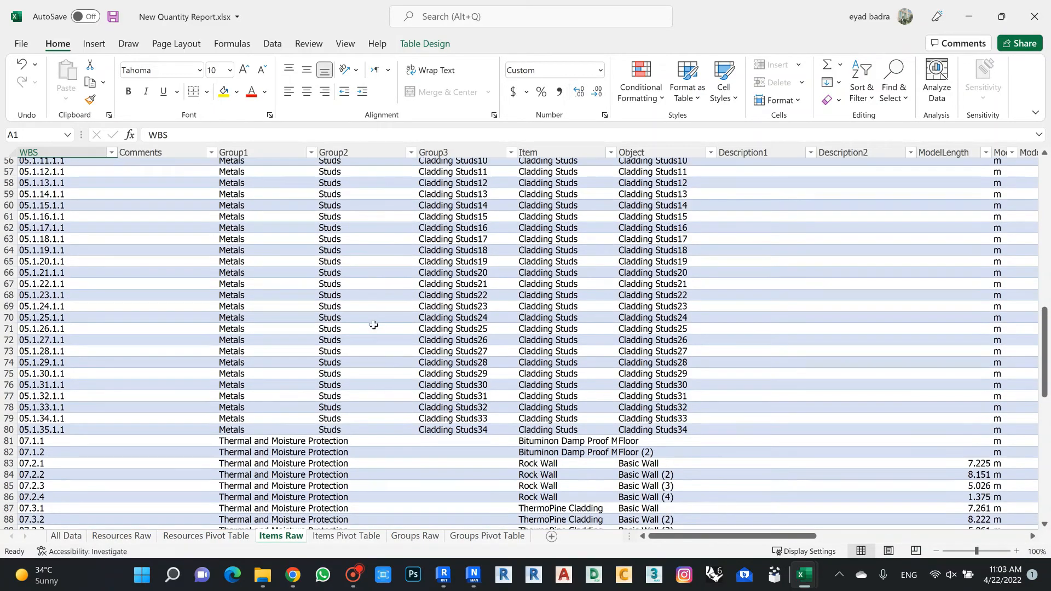
pyautogui.scroll(4, 323, 366)
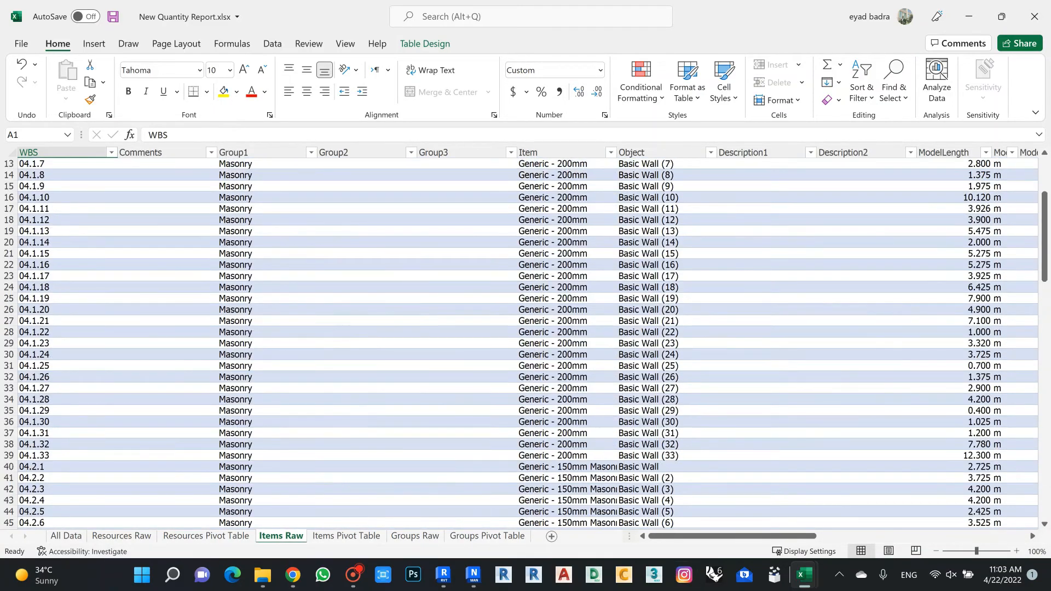
pyautogui.moveTo(696, 540); pyautogui.dragTo(763, 540)
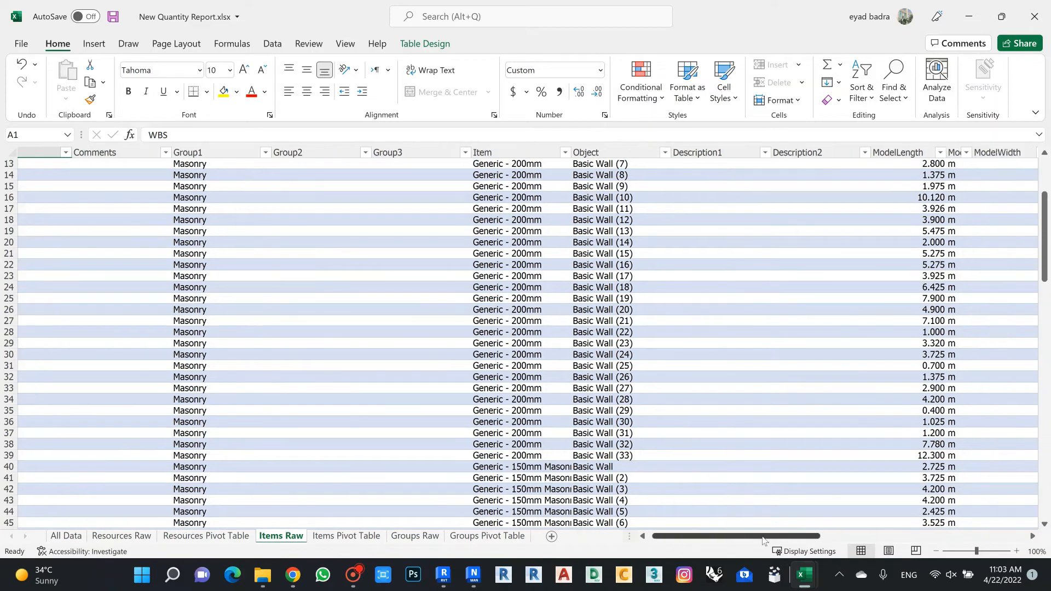
pyautogui.click(824, 541)
pyautogui.moveTo(830, 541); pyautogui.dragTo(847, 536)
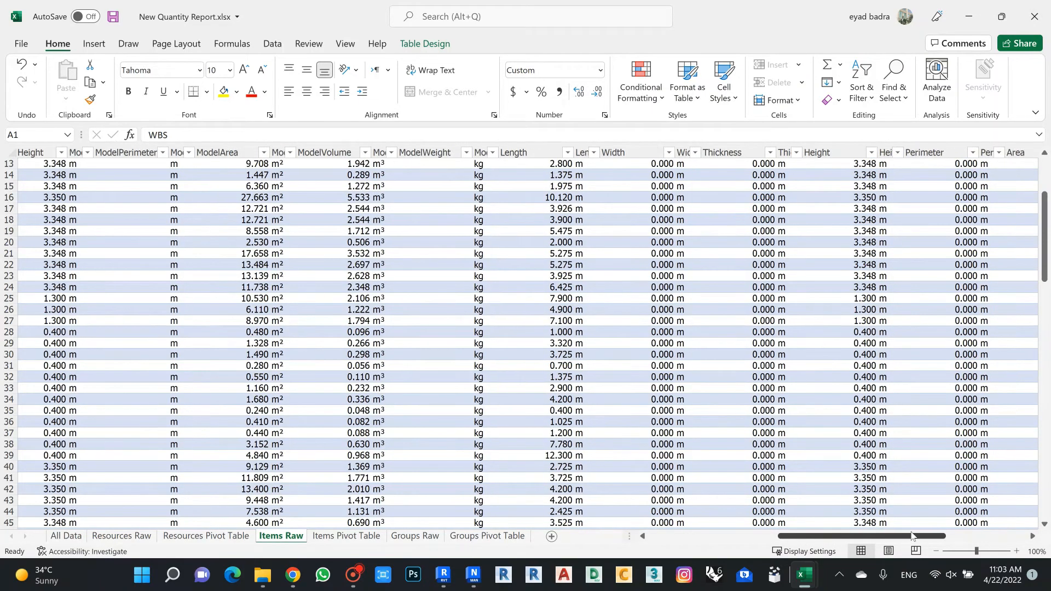
pyautogui.moveTo(912, 536); pyautogui.dragTo(933, 536)
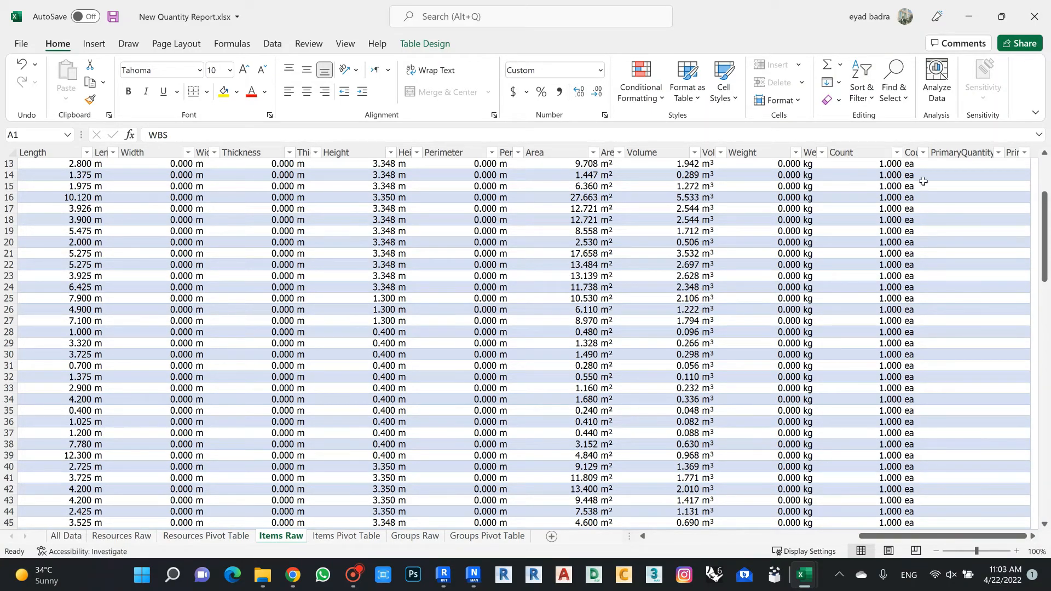
# Widen the Count Units column on the Items Raw sheet to show its full header, and return to the WBS column
pyautogui.moveTo(930, 153); pyautogui.dragTo(959, 154)
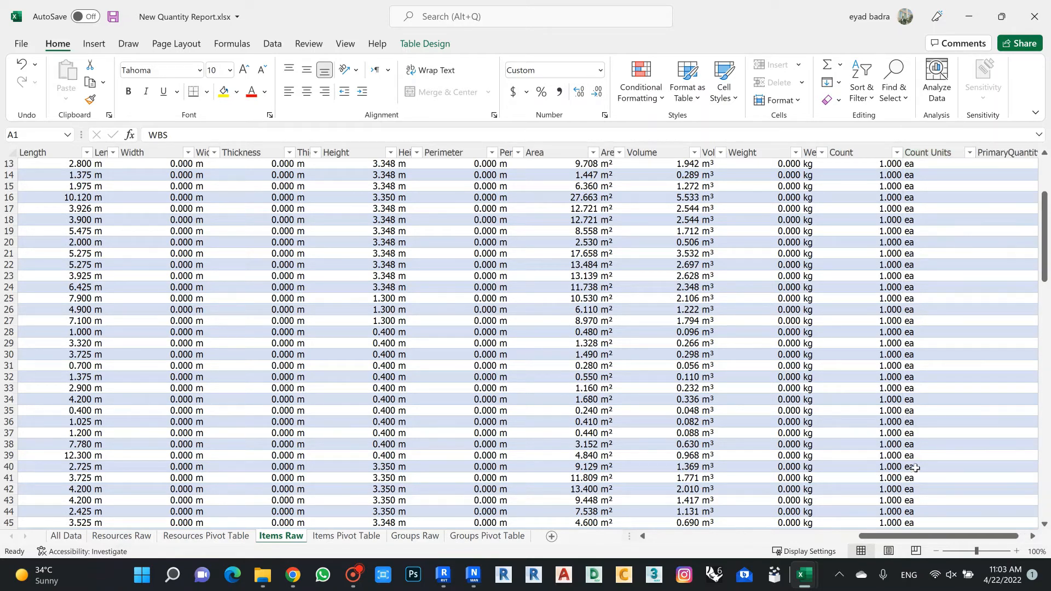
pyautogui.hscroll(1, 920, 539)
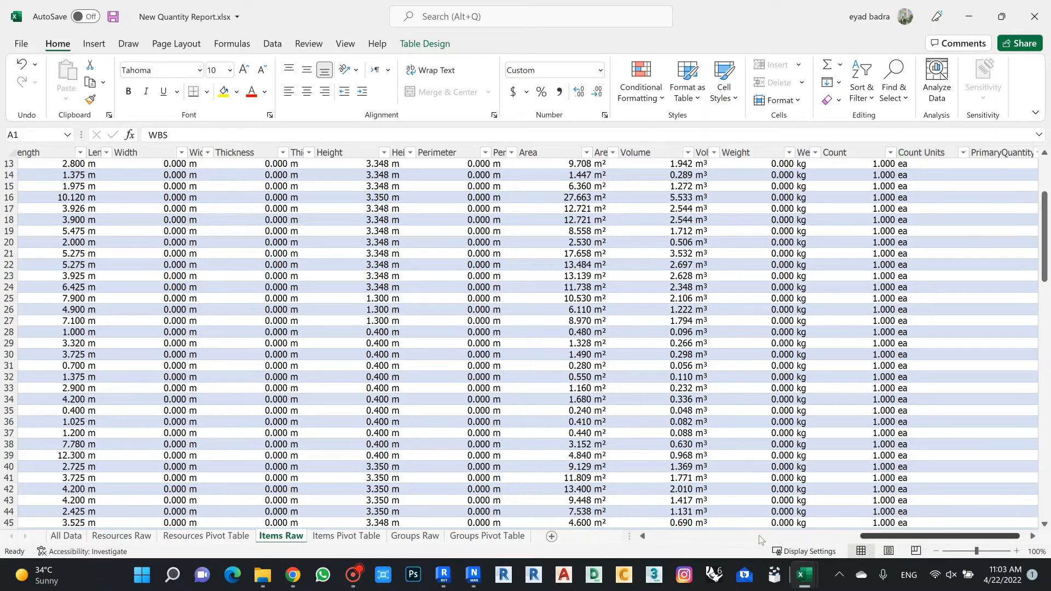
pyautogui.click(694, 540)
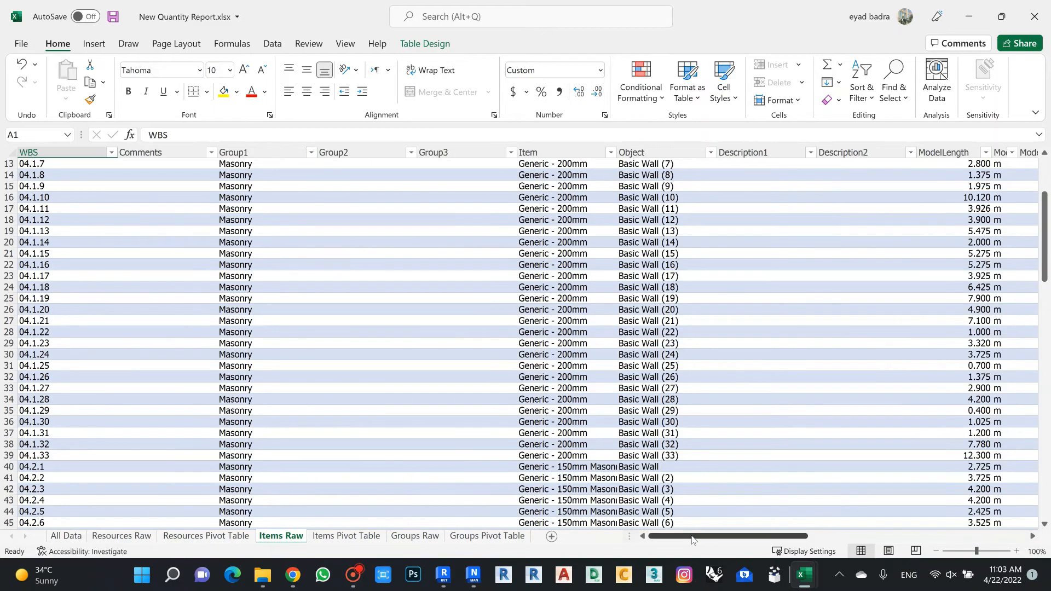
# Look through the Items Pivot Table sheet and collapse its Concrete group
pyautogui.click(332, 538)
pyautogui.scroll(-5, 235, 282)
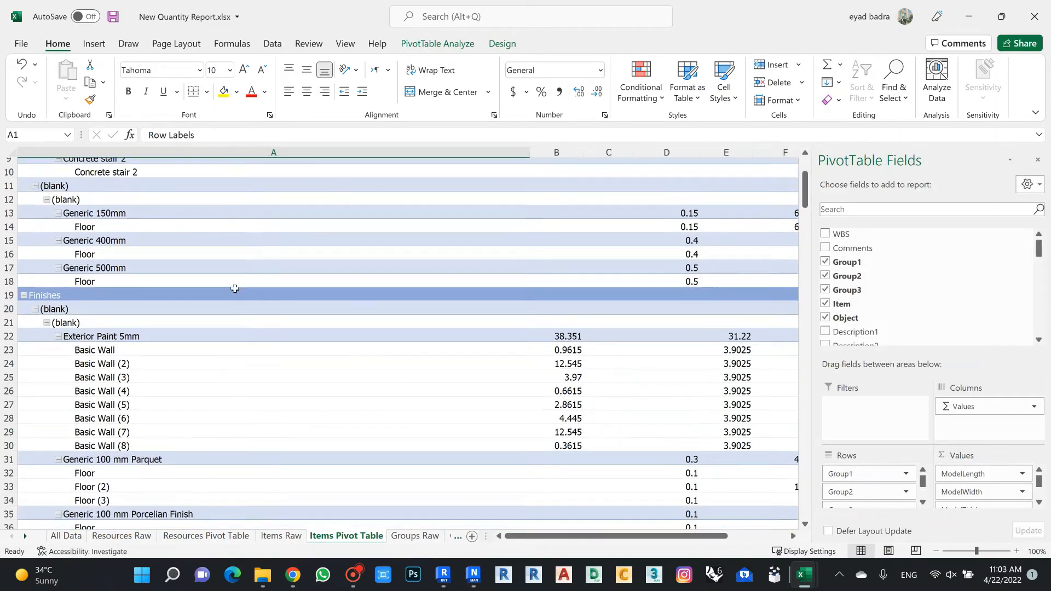
pyautogui.scroll(5, 236, 358)
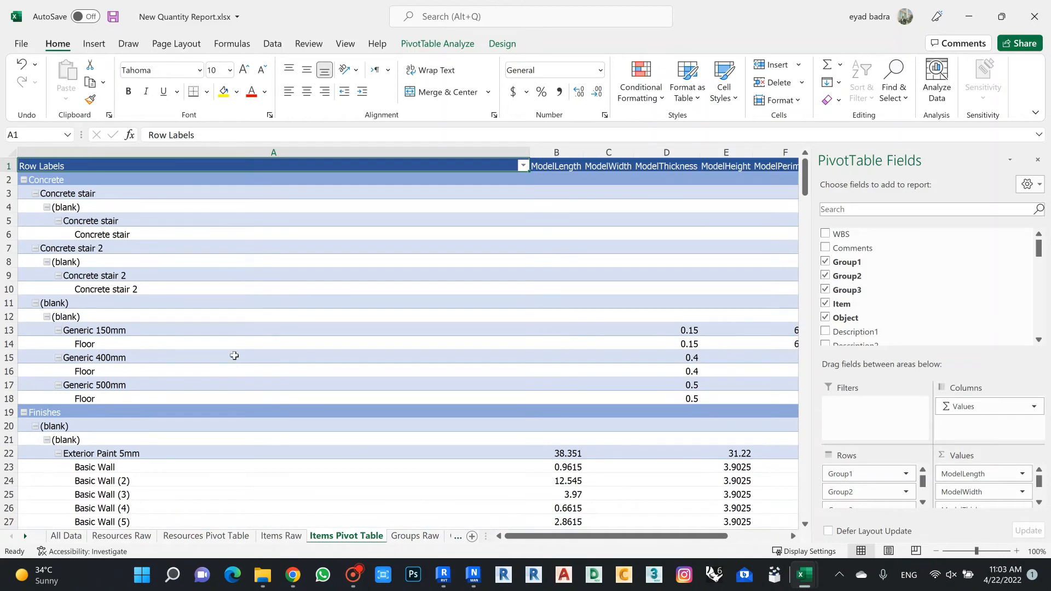
pyautogui.click(24, 180)
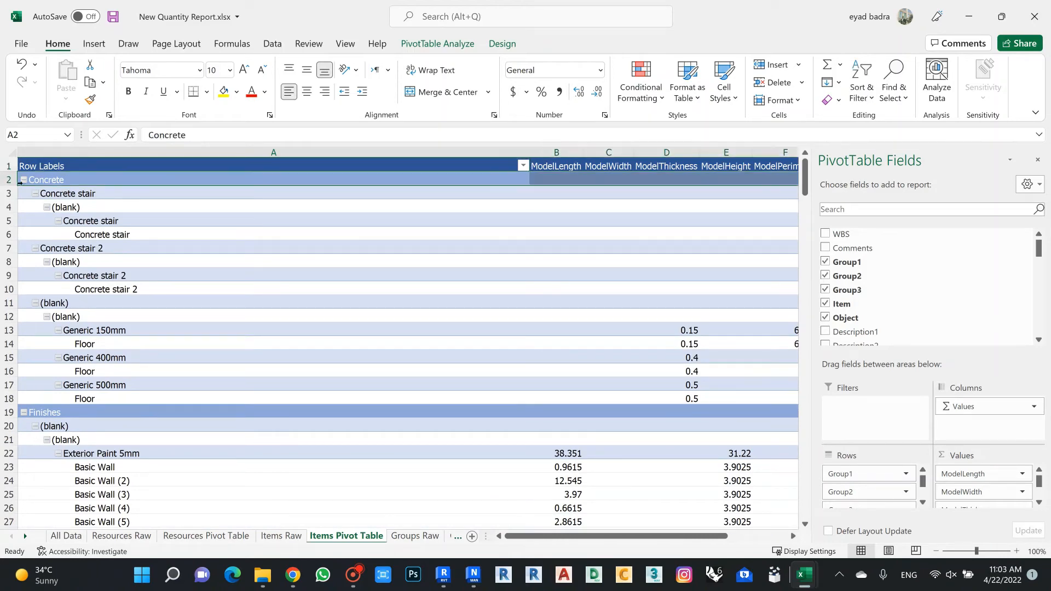
pyautogui.click(24, 180)
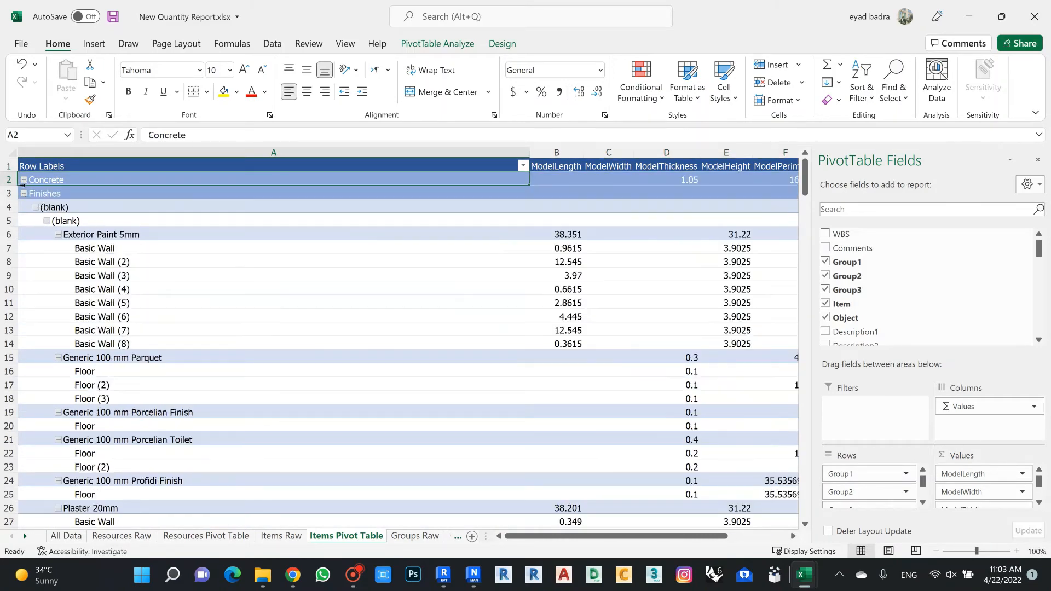
# Collapse the groups from Finishes through Thermal and Moisture Protection on the Items Pivot Table sheet
pyautogui.click(24, 193)
pyautogui.click(24, 207)
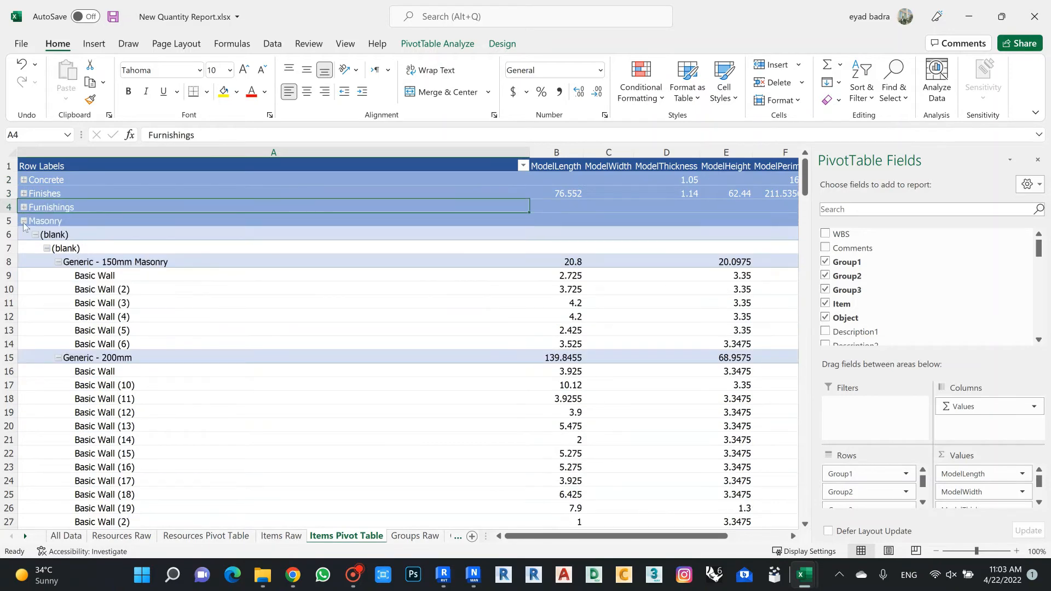
pyautogui.click(23, 221)
pyautogui.click(24, 235)
pyautogui.click(23, 248)
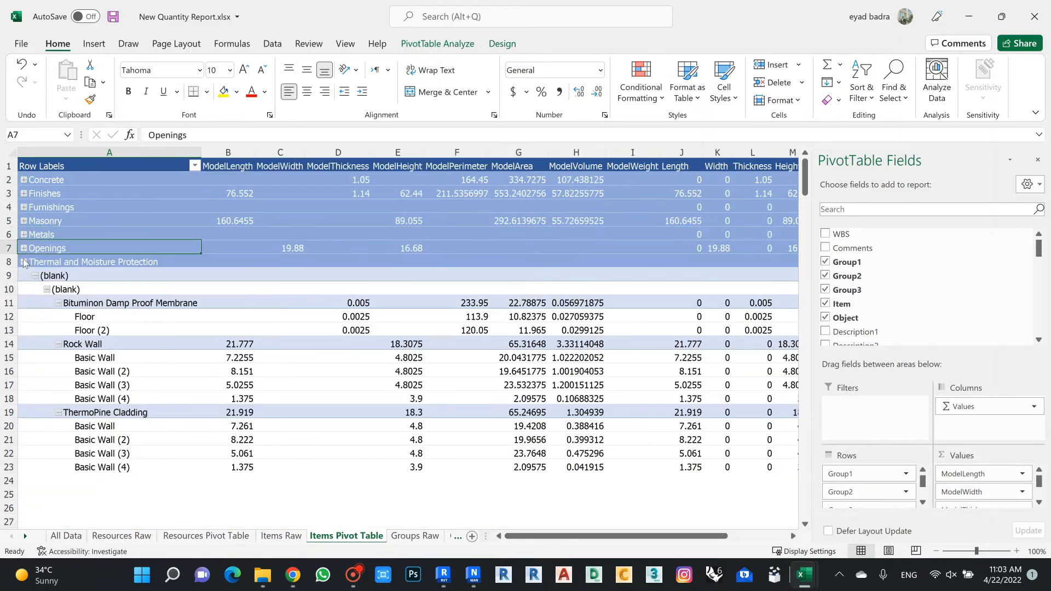
pyautogui.click(23, 262)
pyautogui.click(386, 374)
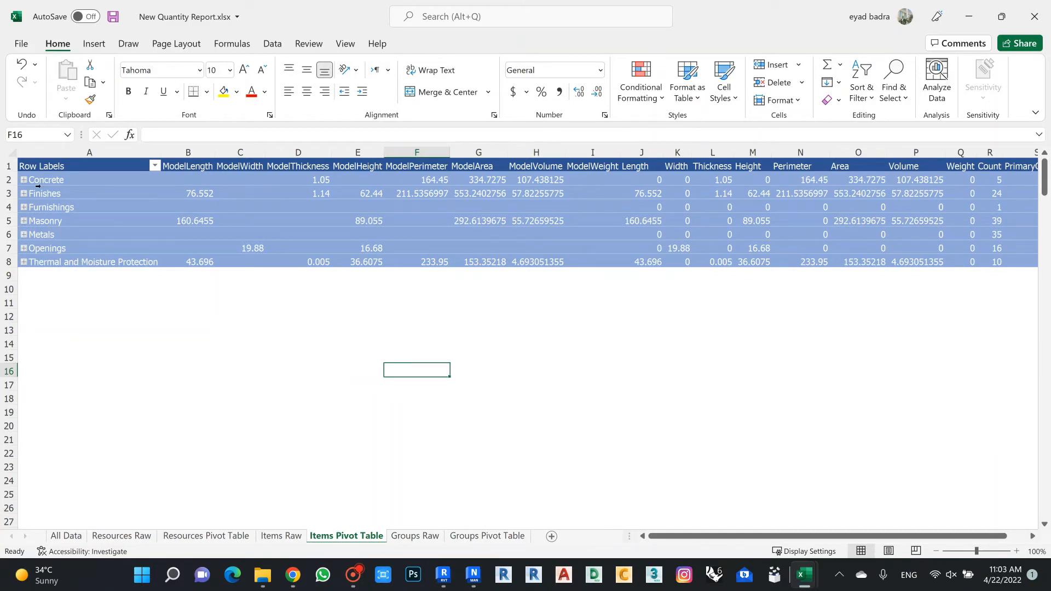
# Expand the Openings group with Doors collapsed and Windows expanded, and examine the window quantities and counts
pyautogui.click(23, 249)
pyautogui.click(35, 265)
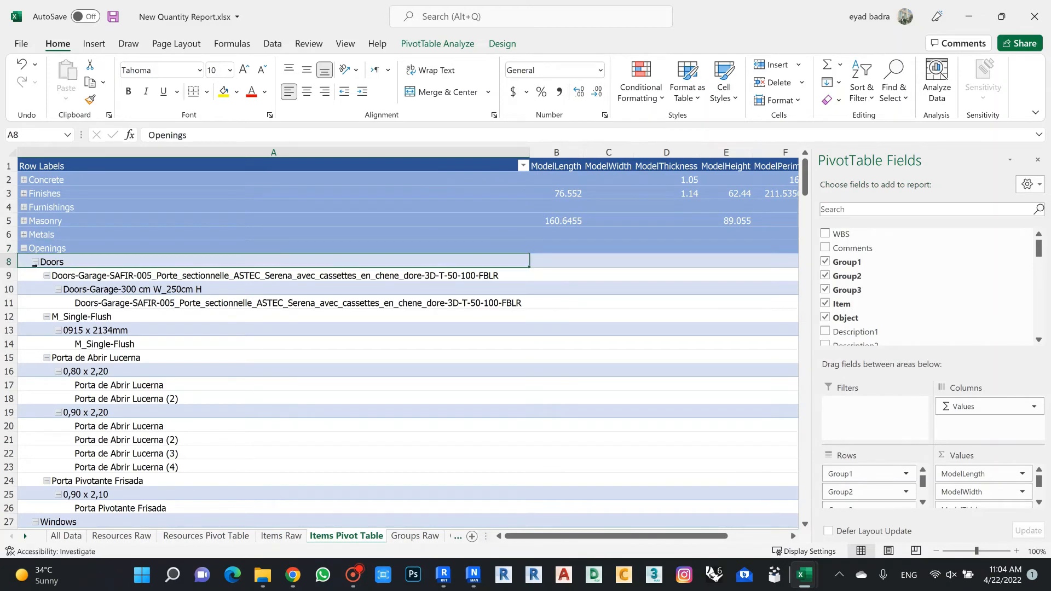
pyautogui.click(35, 276)
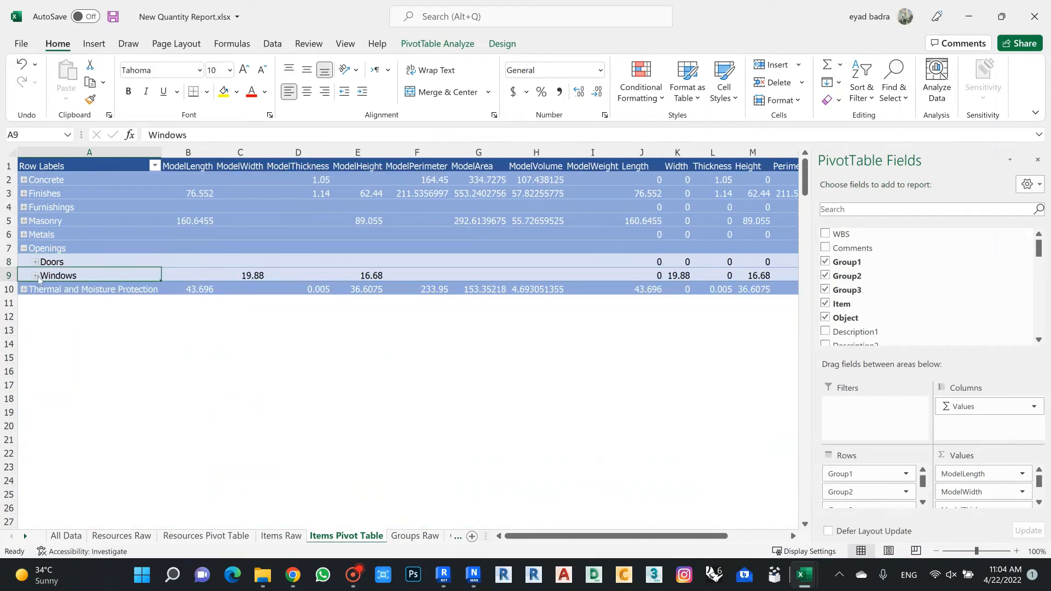
pyautogui.click(35, 276)
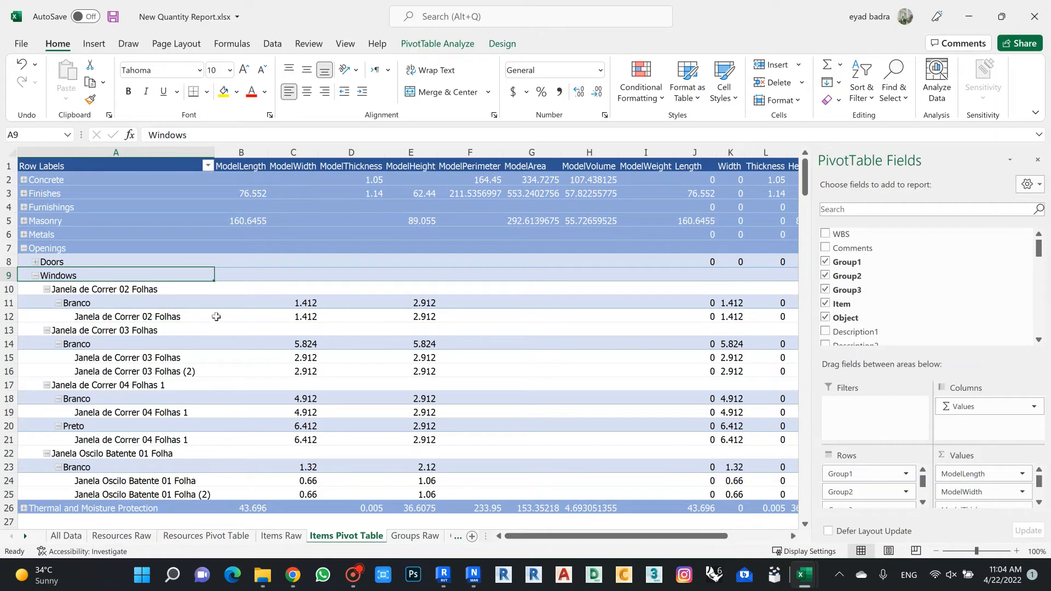
pyautogui.moveTo(575, 536); pyautogui.dragTo(610, 541)
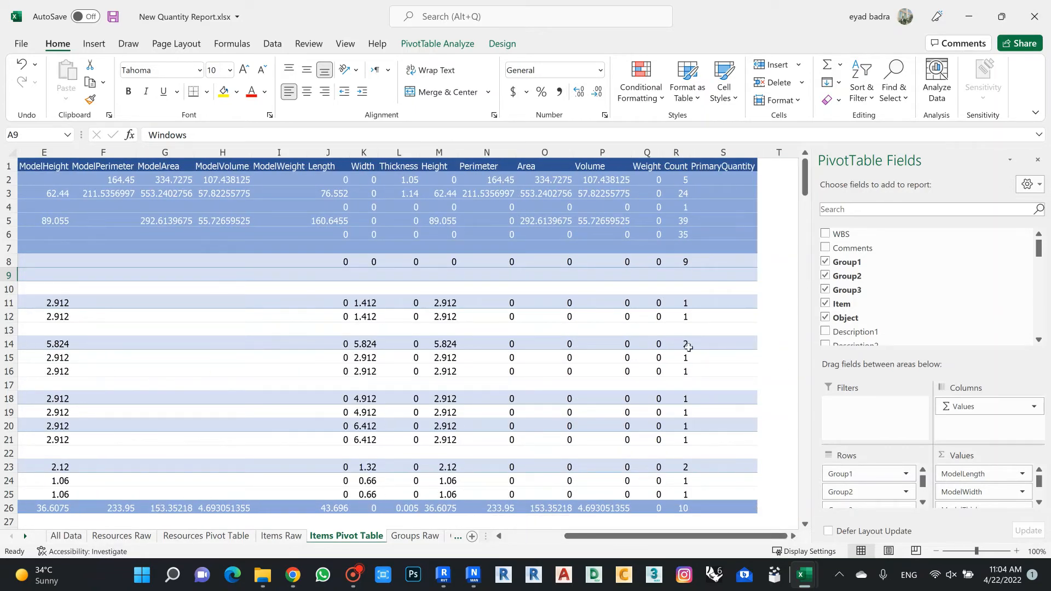
# Widen the Count column of the items pivot table and try to insert a column before PrimaryQuantity
pyautogui.click(705, 166)
pyautogui.moveTo(692, 150); pyautogui.dragTo(714, 151)
pyautogui.rightClick(752, 145)
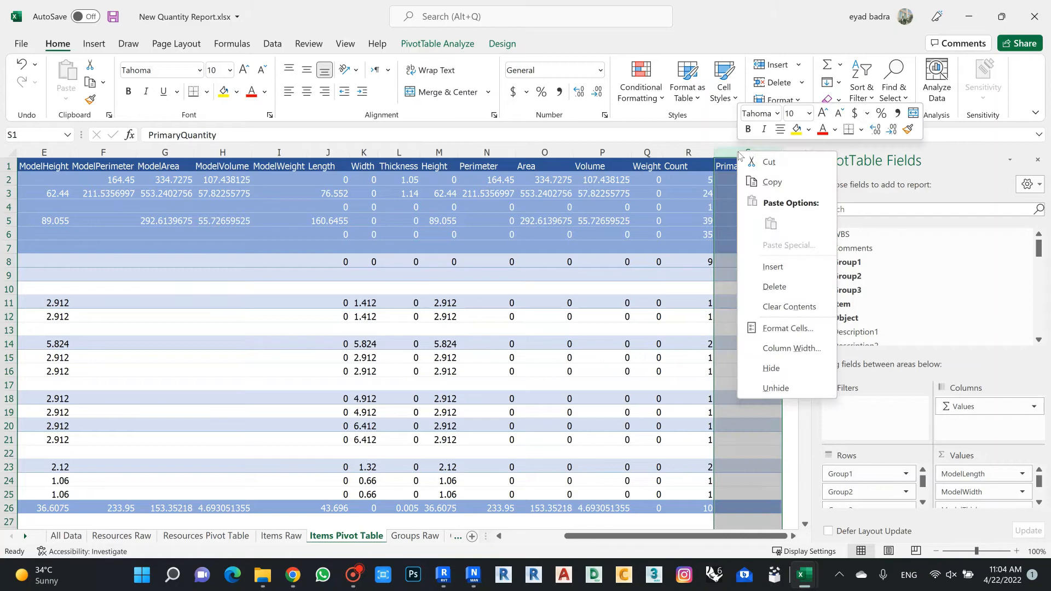
pyautogui.click(766, 266)
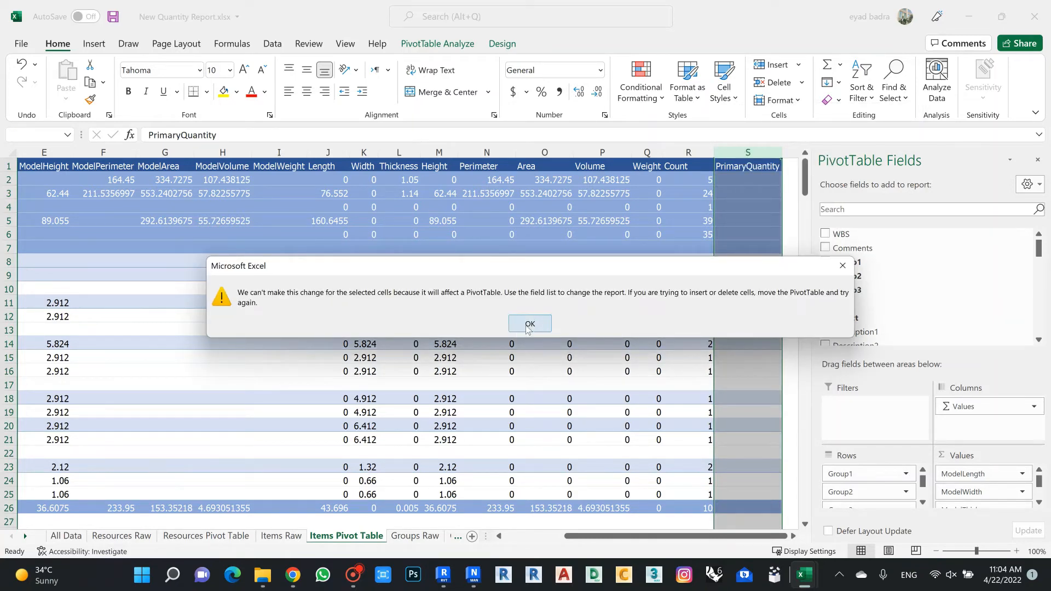
pyautogui.click(530, 324)
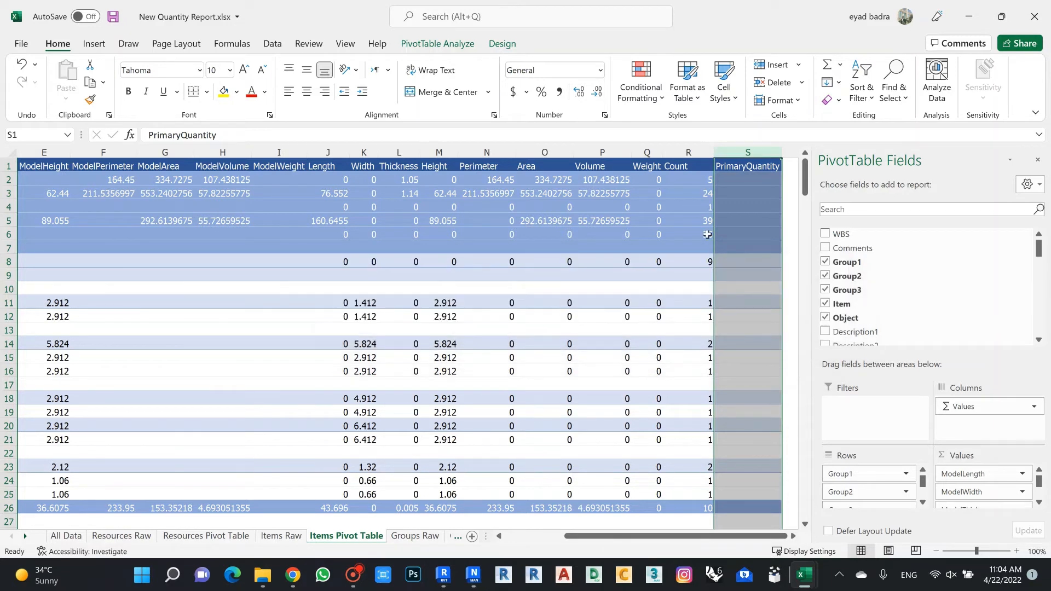
pyautogui.click(755, 202)
pyautogui.click(755, 203)
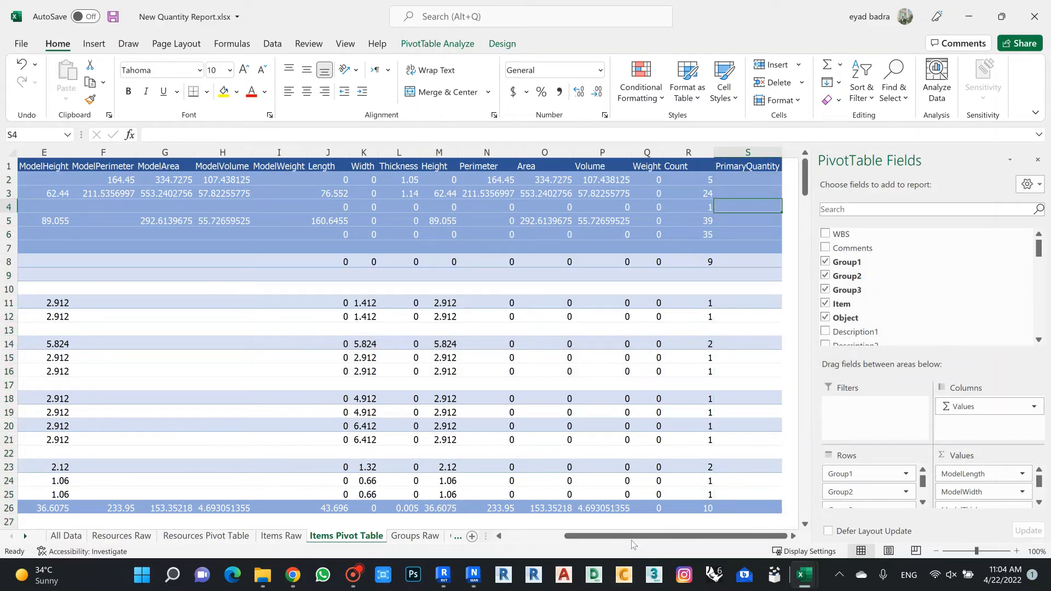
# Filter the Group1 column on the Groups Raw sheet to show only Masonry
pyautogui.moveTo(632, 540); pyautogui.dragTo(665, 542)
pyautogui.click(414, 536)
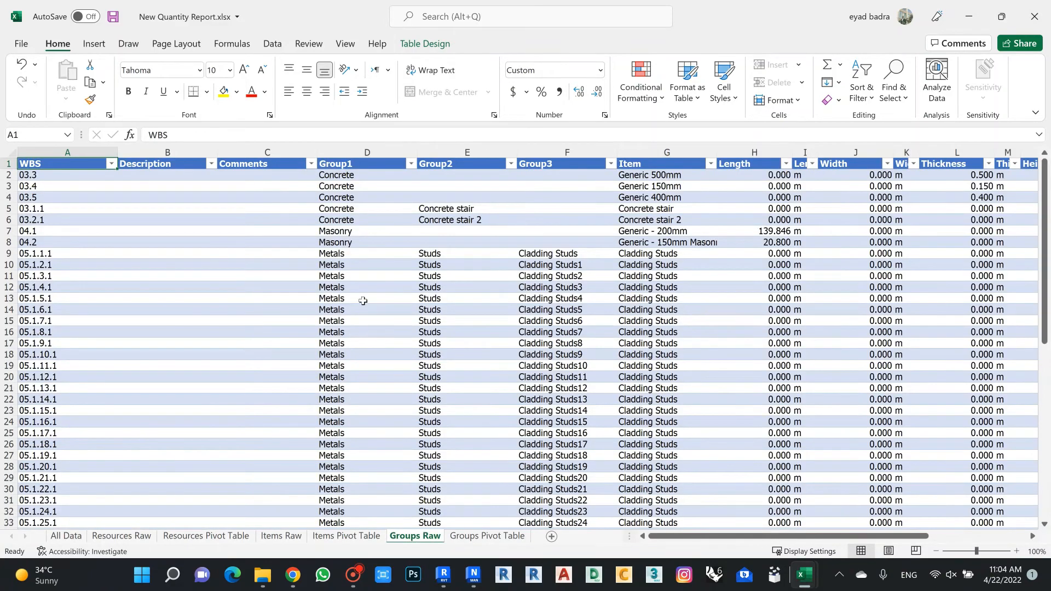
pyautogui.scroll(-14, 367, 299)
pyautogui.scroll(7, 372, 294)
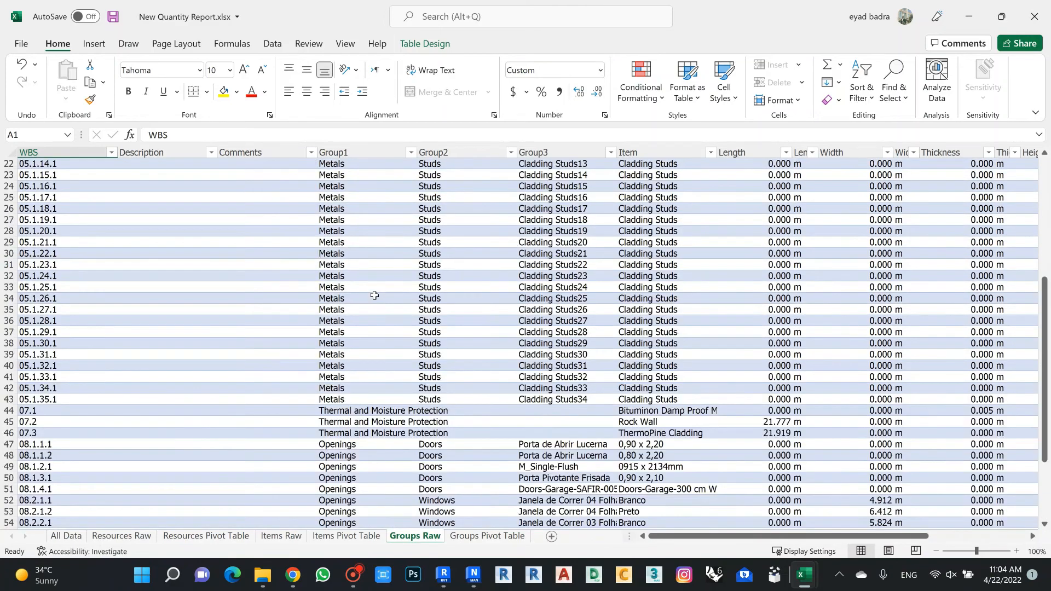
pyautogui.scroll(7, 374, 296)
pyautogui.click(411, 164)
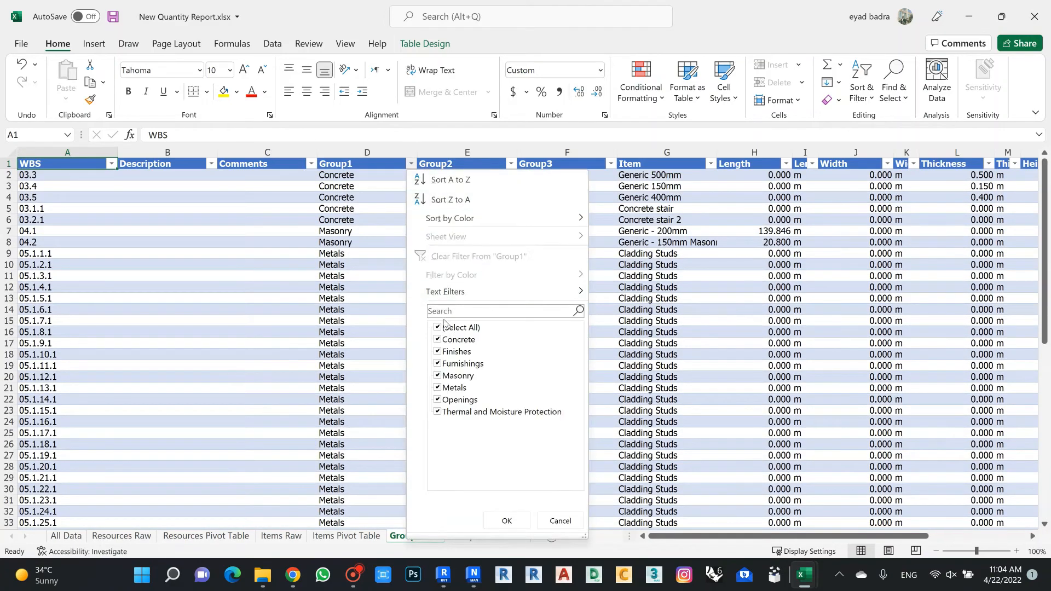
pyautogui.click(445, 327)
pyautogui.click(438, 376)
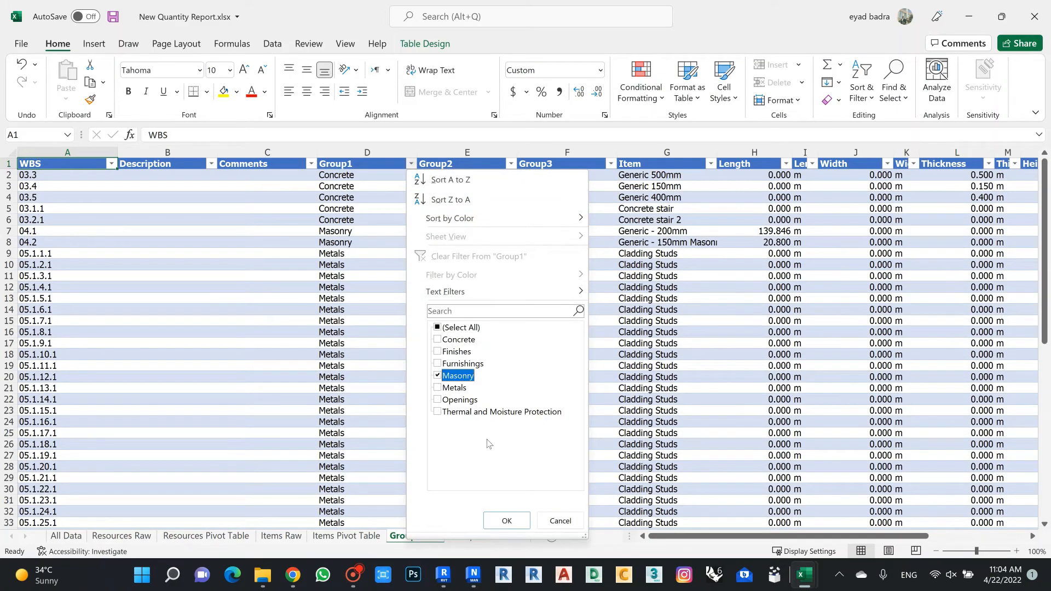
pyautogui.click(507, 521)
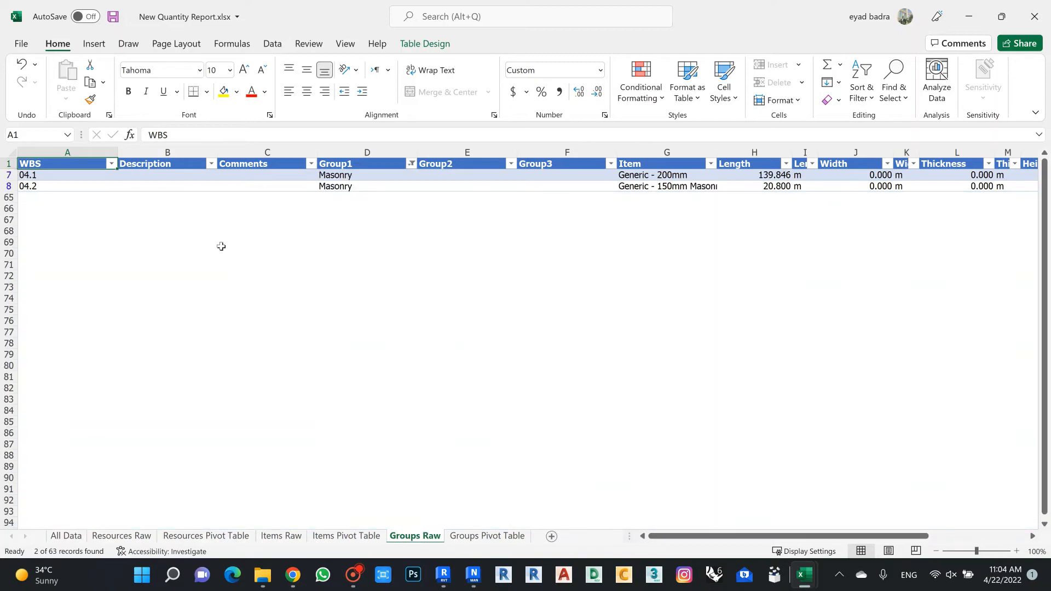
# Examine the item names, volumes, areas, descriptions and comments of the two Masonry rows on the Groups Raw sheet
pyautogui.click(626, 175)
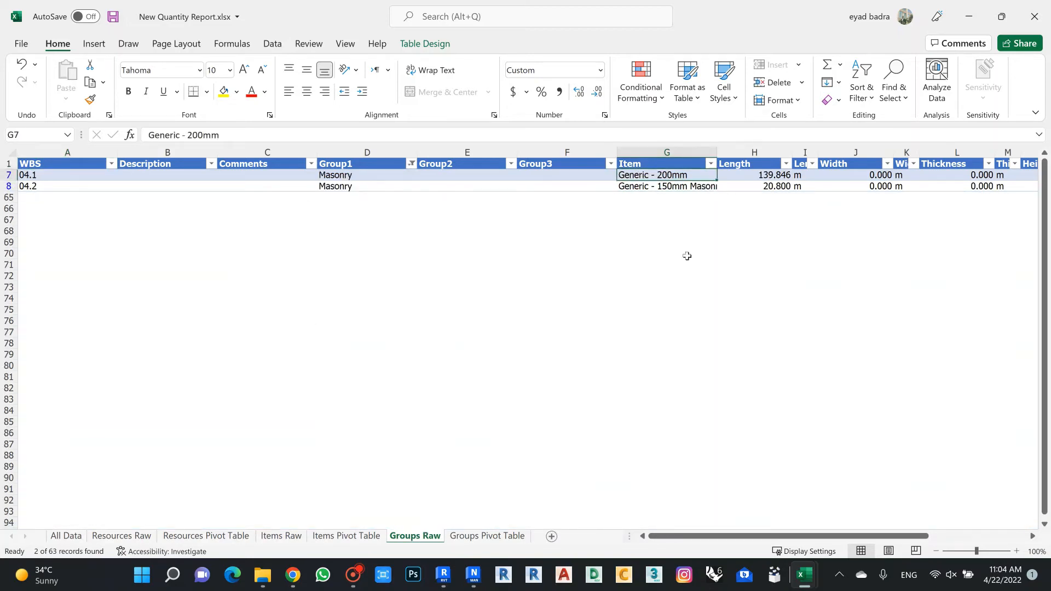
pyautogui.moveTo(736, 536); pyautogui.dragTo(806, 543)
pyautogui.click(886, 174)
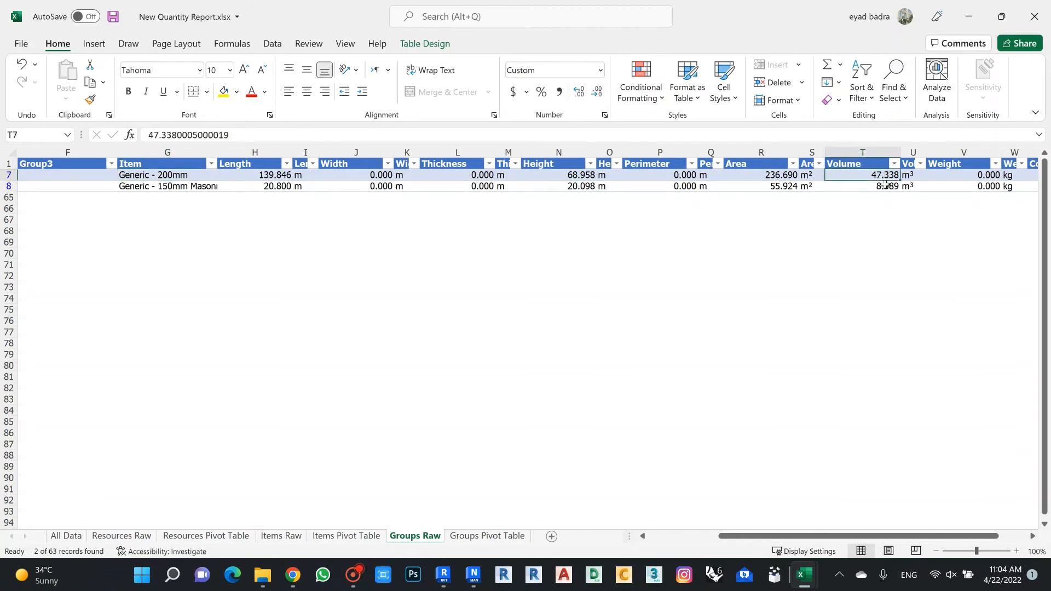
pyautogui.click(885, 186)
pyautogui.click(885, 175)
pyautogui.click(869, 186)
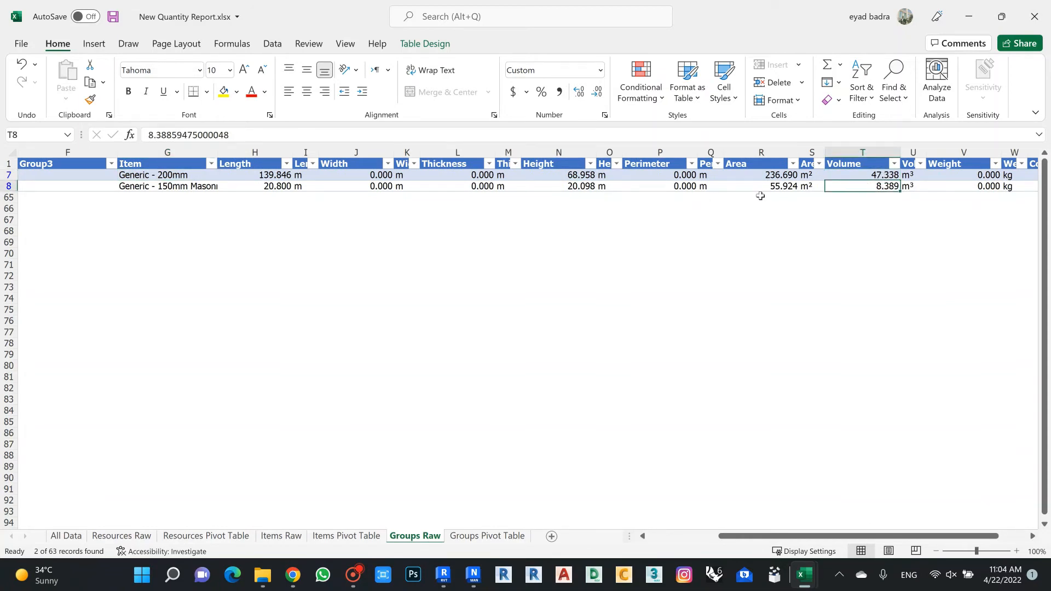
pyautogui.moveTo(794, 539); pyautogui.dragTo(691, 541)
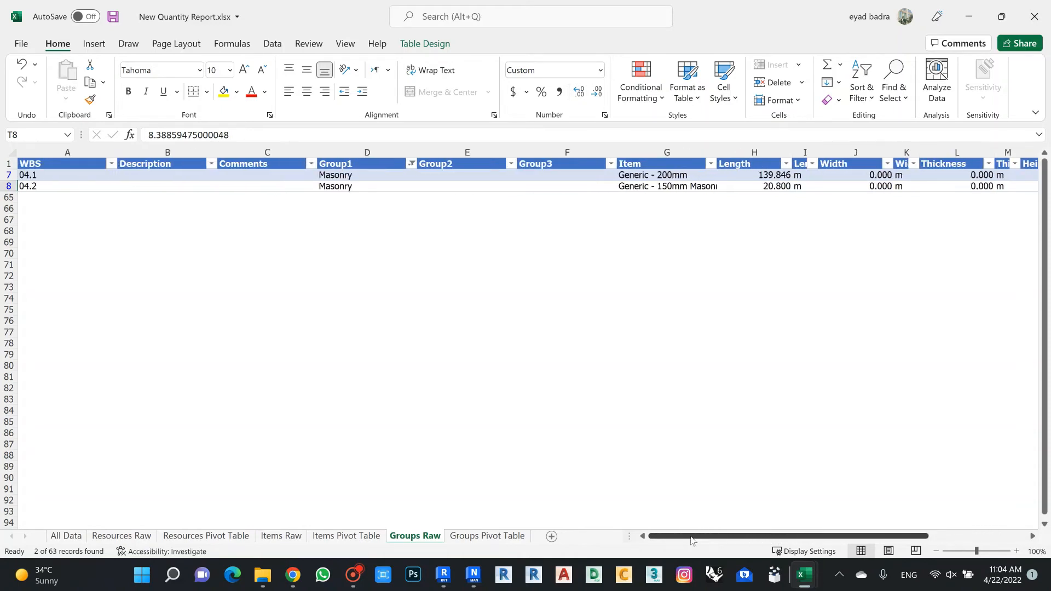
pyautogui.click(158, 176)
pyautogui.click(241, 176)
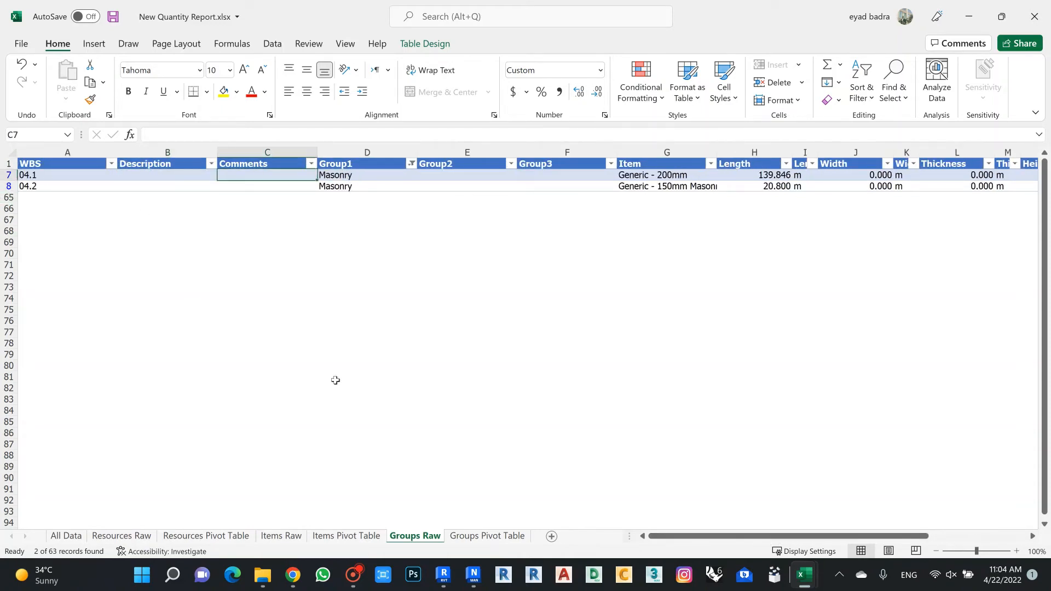
# Look through the grouped quantities on the Groups Pivot Table sheet
pyautogui.click(485, 536)
pyautogui.scroll(-8, 330, 332)
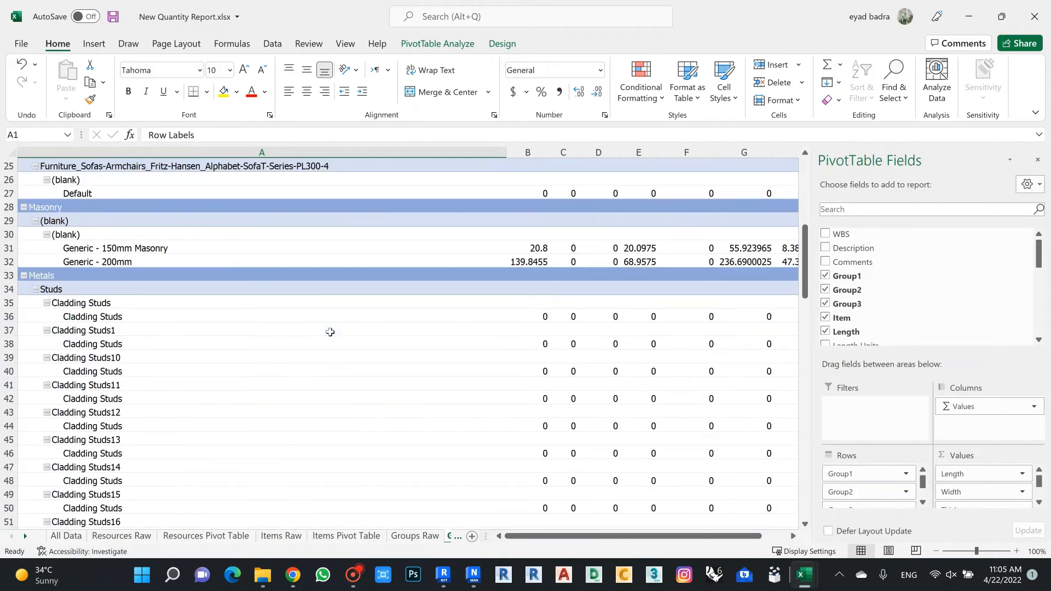
pyautogui.scroll(8, 330, 332)
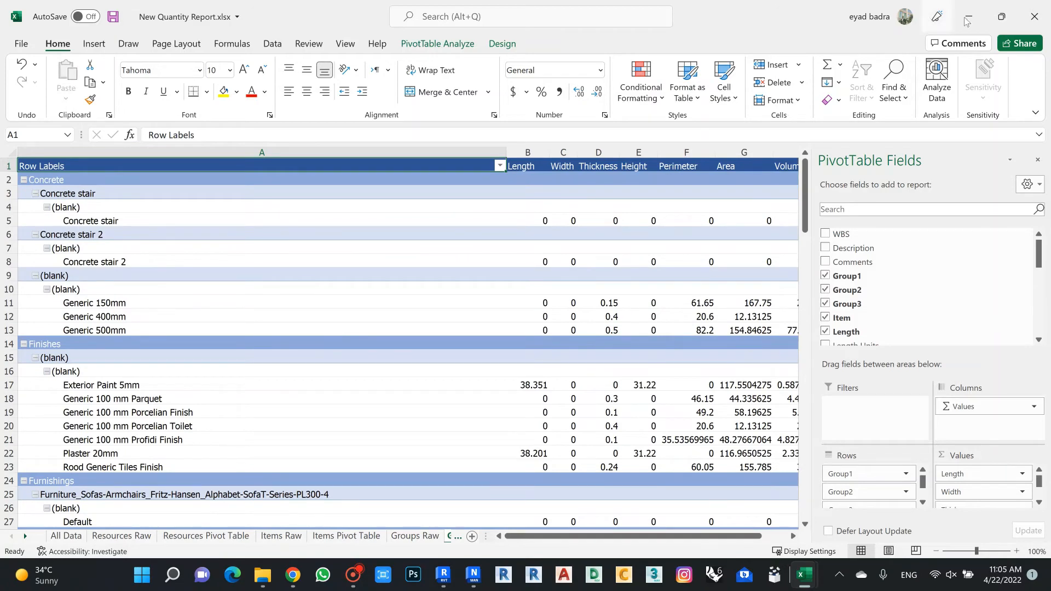
# Put both Excel workbooks away and view the building model from another angle in Navisworks
pyautogui.click(968, 25)
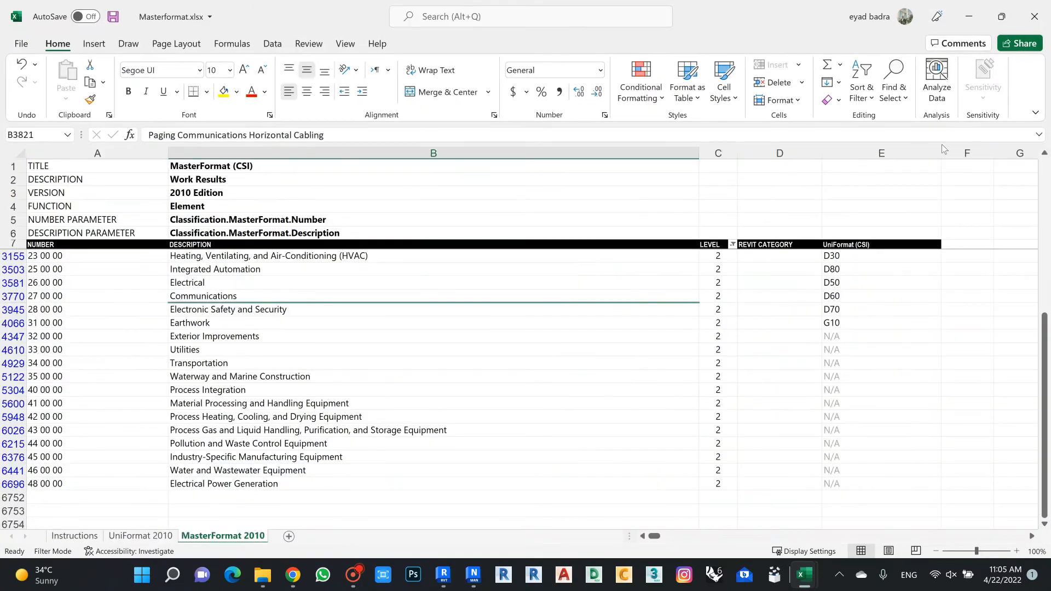
pyautogui.click(968, 17)
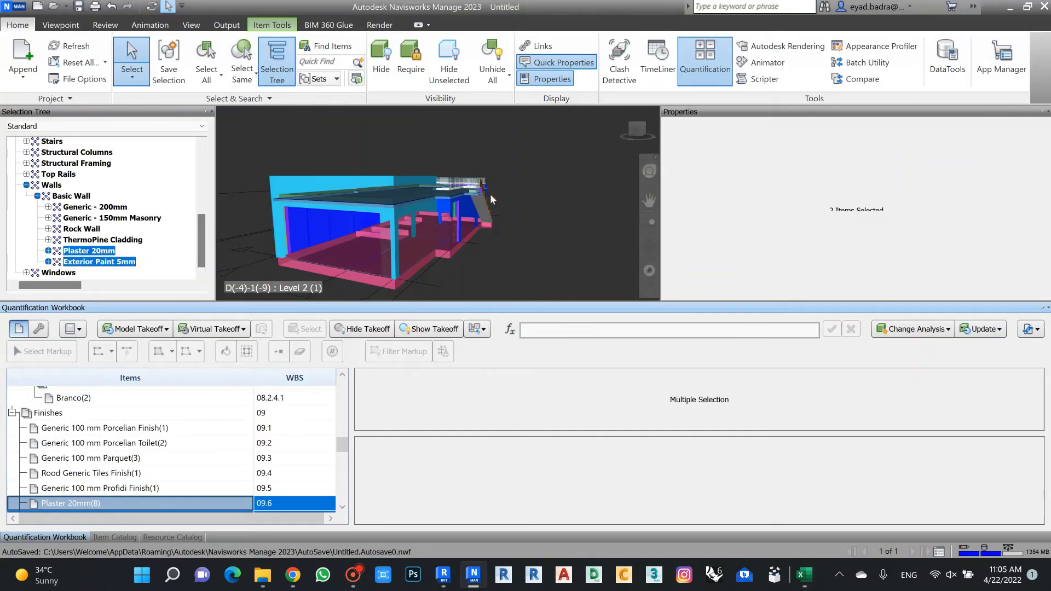
pyautogui.moveTo(491, 193); pyautogui.dragTo(568, 173, button='middle')
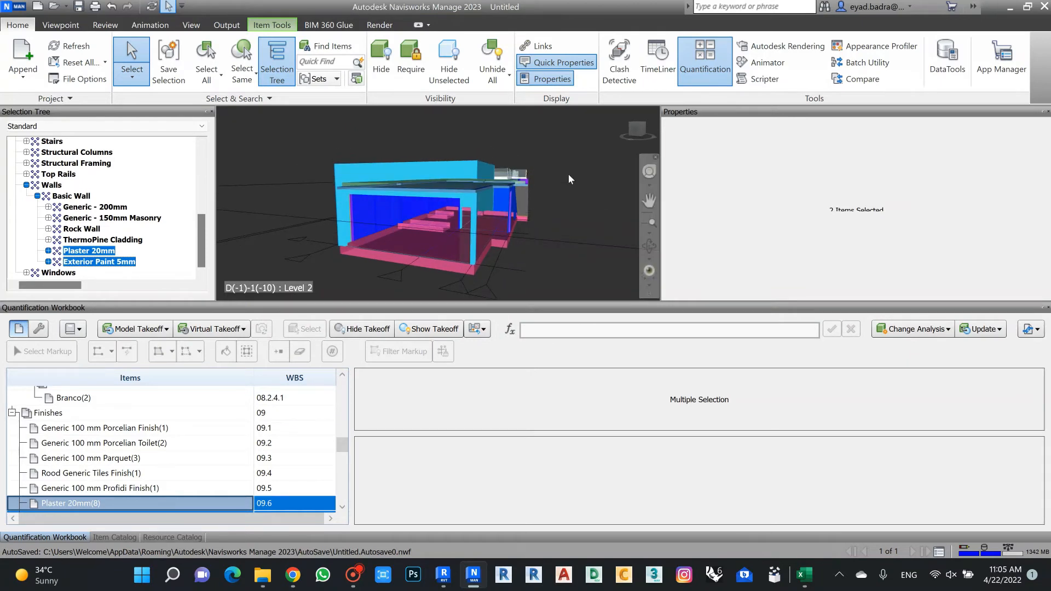
# Switch to the Revit project and open the (3D) Copy 1 view, choosing not to save and to set reminder intervals
pyautogui.click(1010, 6)
pyautogui.click(440, 296)
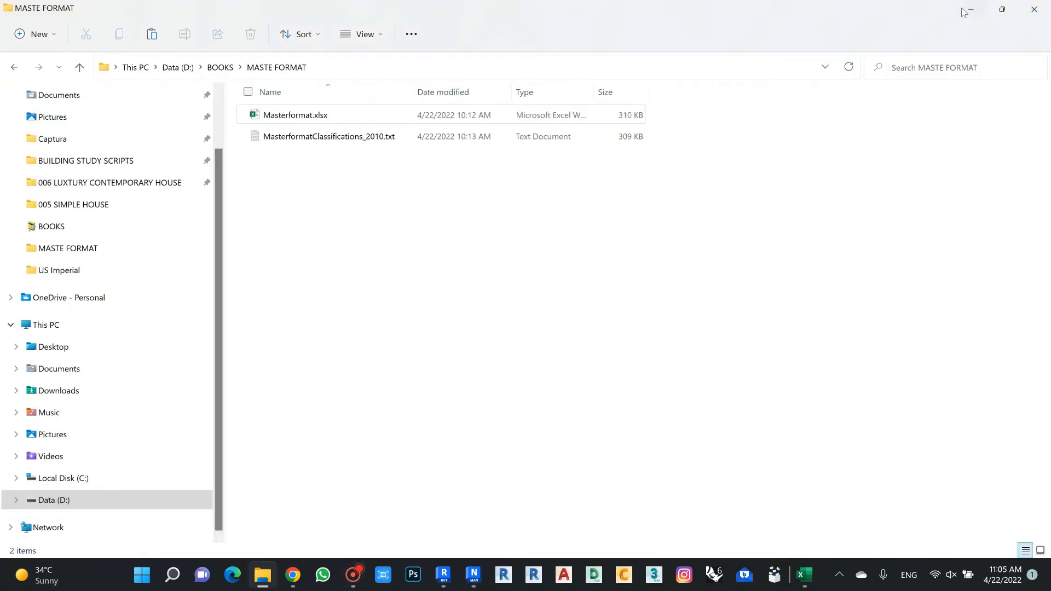
pyautogui.click(962, 9)
pyautogui.click(444, 575)
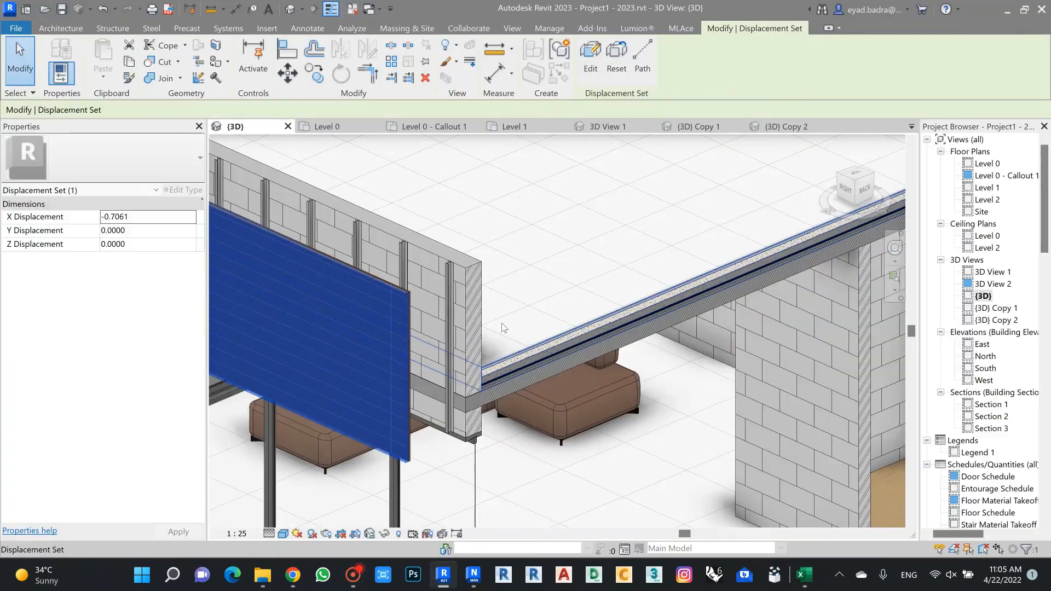
pyautogui.scroll(-5, 583, 244)
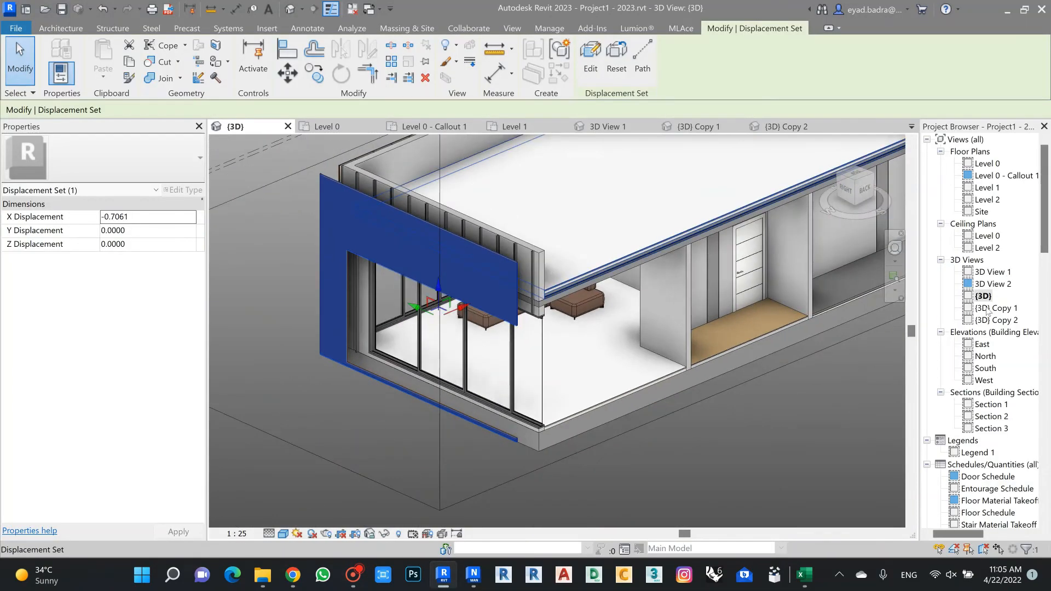
pyautogui.doubleClick(985, 308)
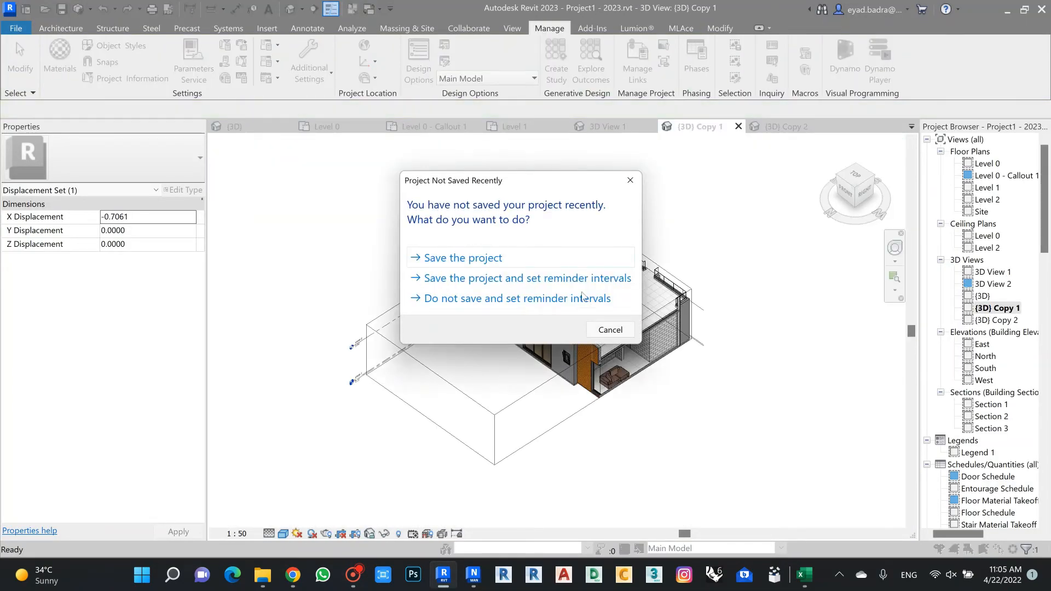
pyautogui.click(583, 298)
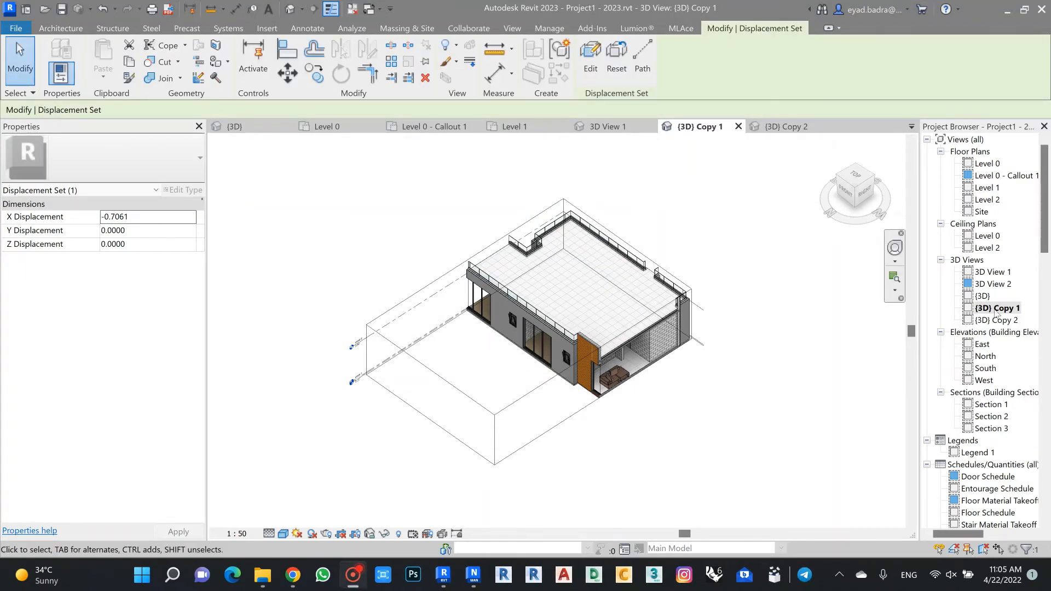
# Open the Level 1 floor plan and examine its layout
pyautogui.doubleClick(992, 188)
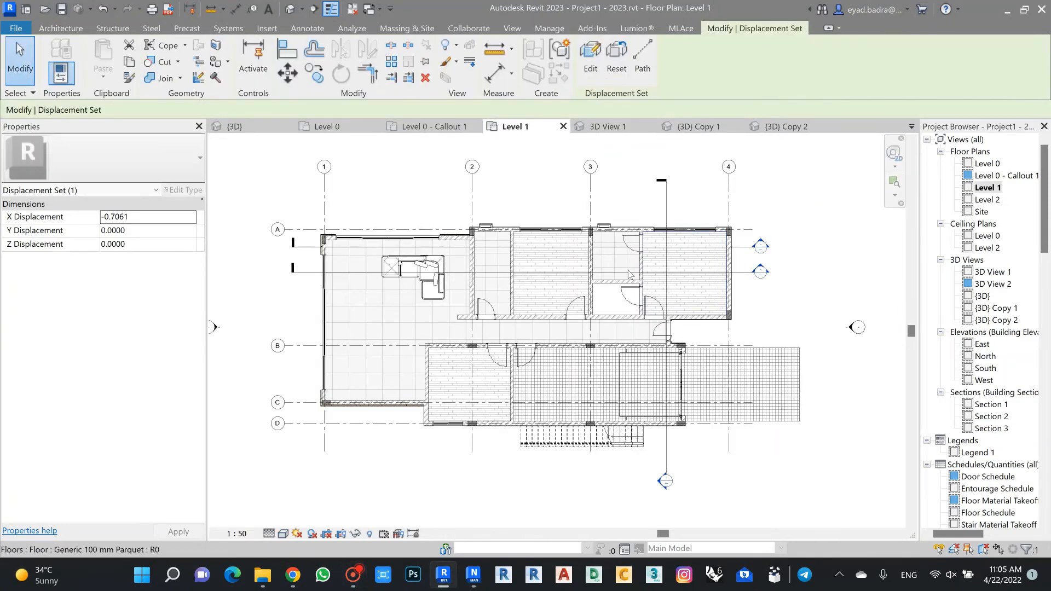
pyautogui.scroll(3, 556, 346)
pyautogui.moveTo(624, 315); pyautogui.dragTo(617, 280, button='middle')
pyautogui.scroll(-2, 621, 322)
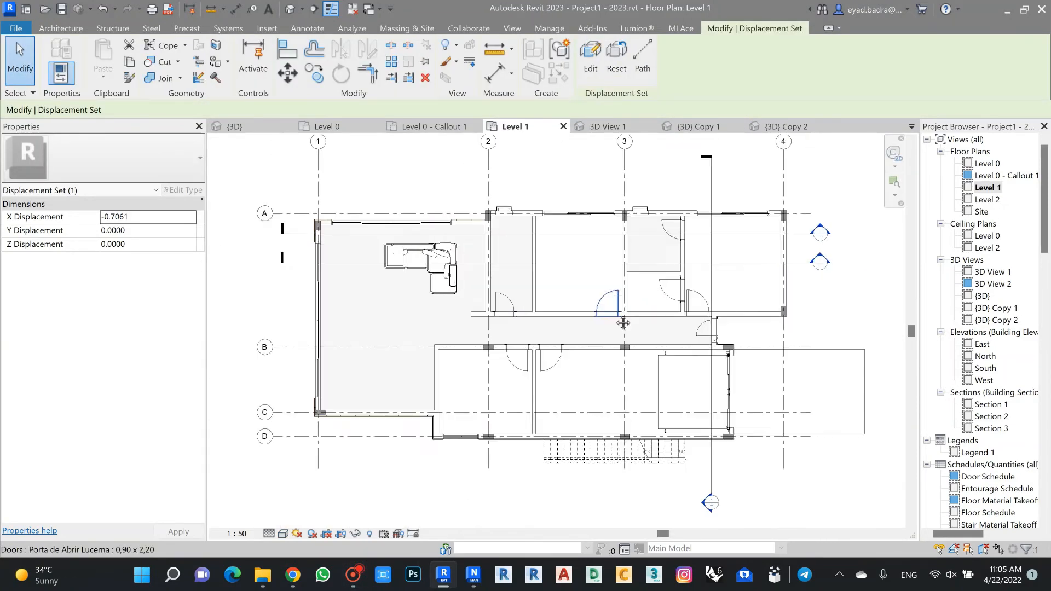
pyautogui.moveTo(657, 340); pyautogui.dragTo(635, 348, button='middle')
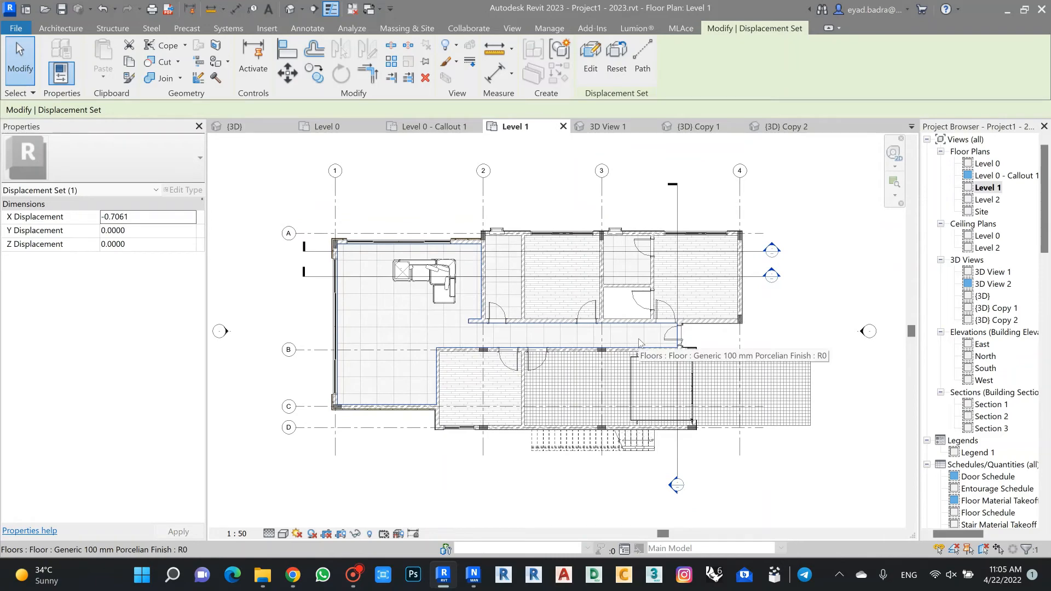
pyautogui.moveTo(545, 198); pyautogui.dragTo(541, 204, button='middle')
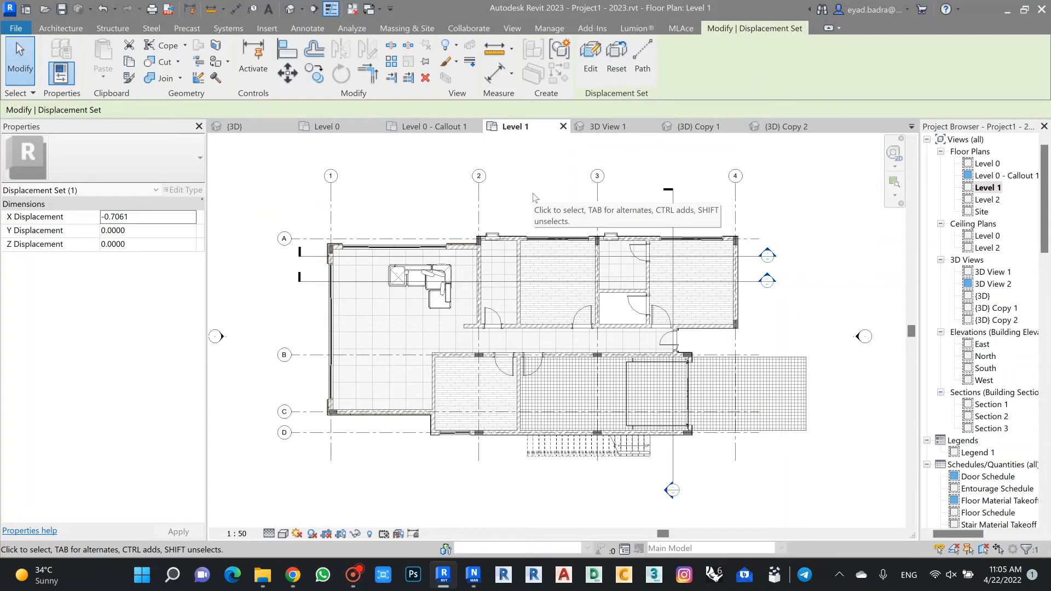
# Open the Assembly Code settings and check which file type can be browsed for, without choosing another file
pyautogui.click(540, 30)
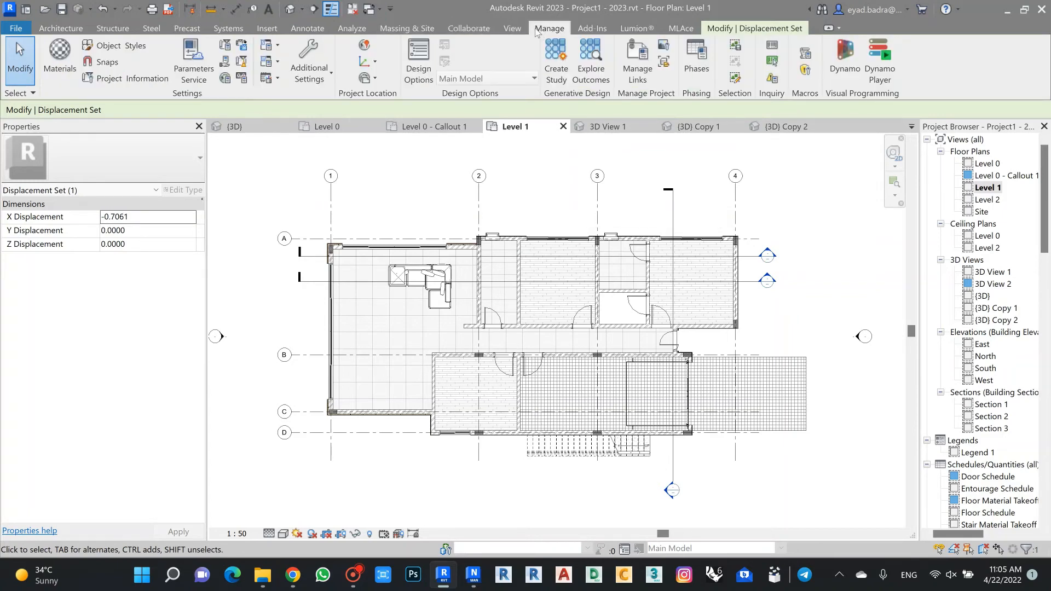
pyautogui.click(330, 72)
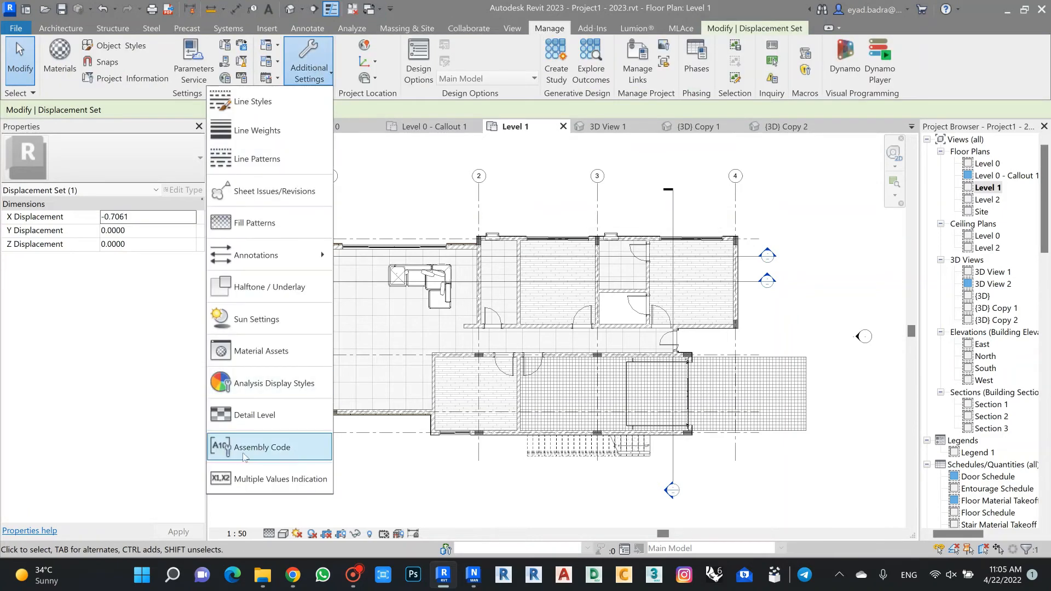
pyautogui.click(261, 452)
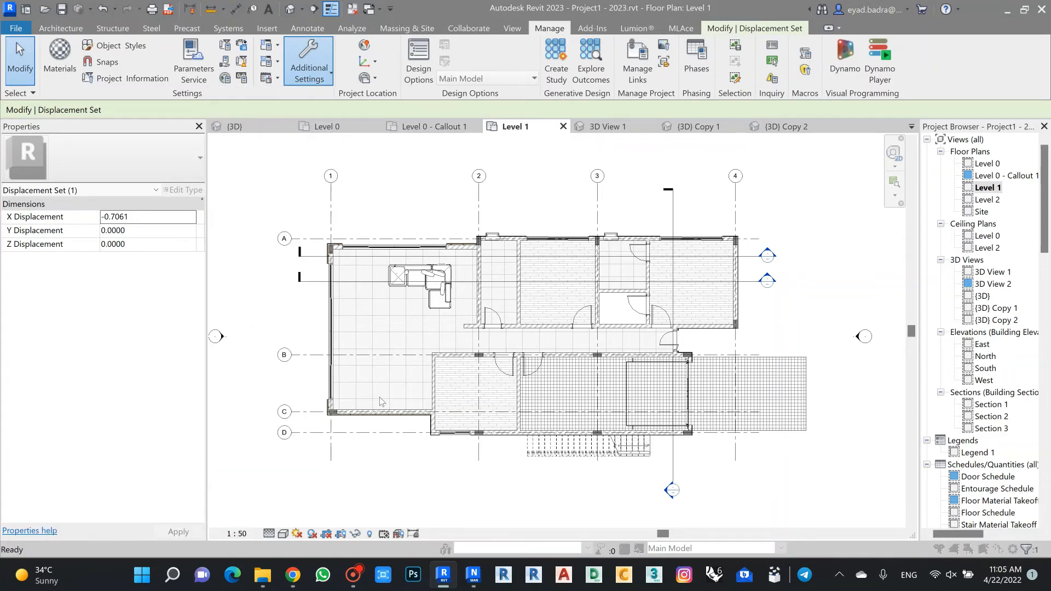
pyautogui.click(607, 304)
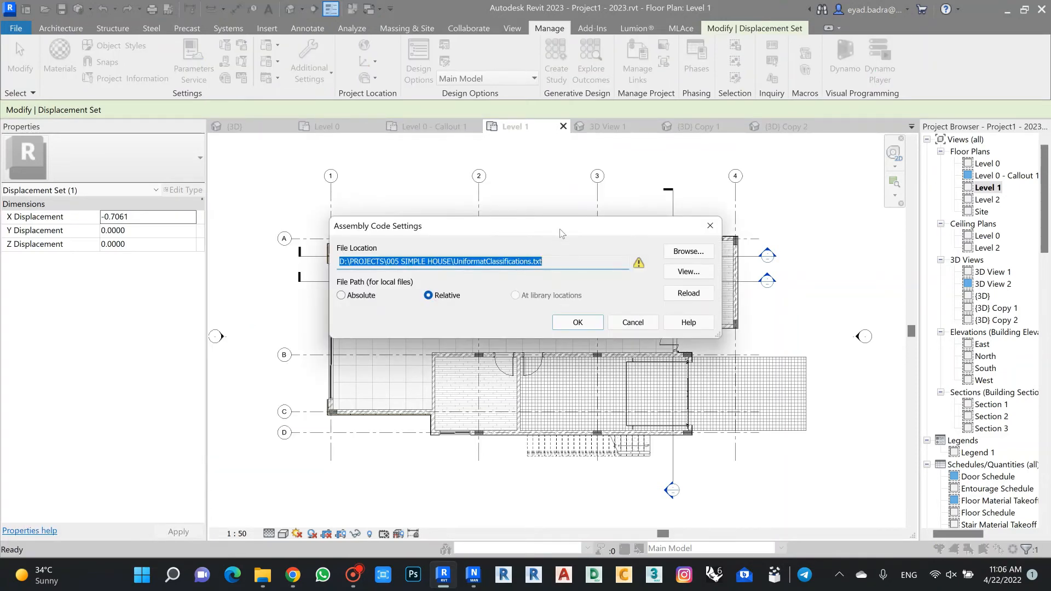
pyautogui.moveTo(559, 232); pyautogui.dragTo(480, 174)
pyautogui.click(600, 199)
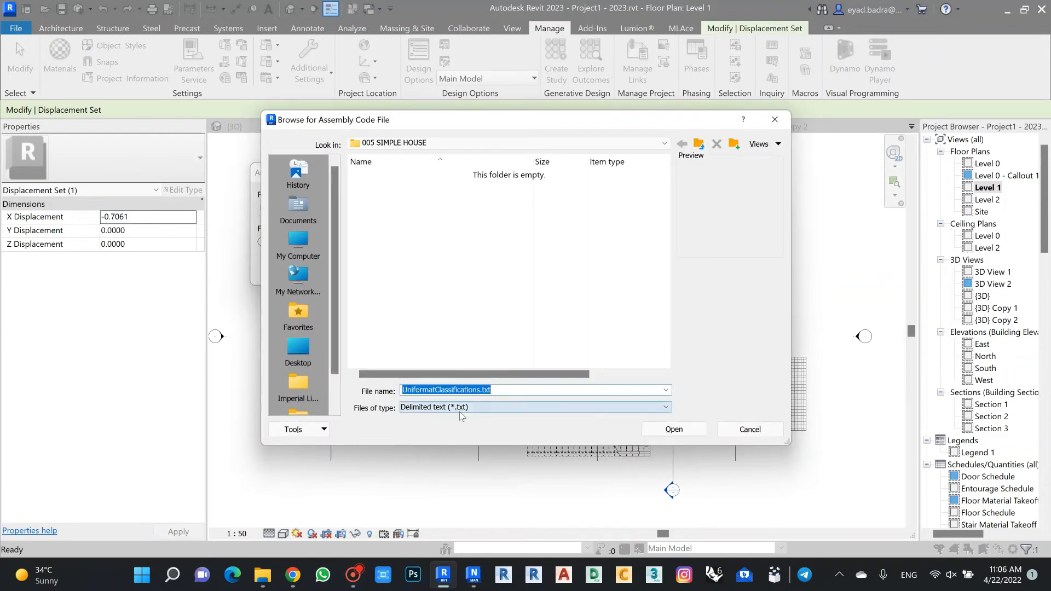
pyautogui.click(775, 119)
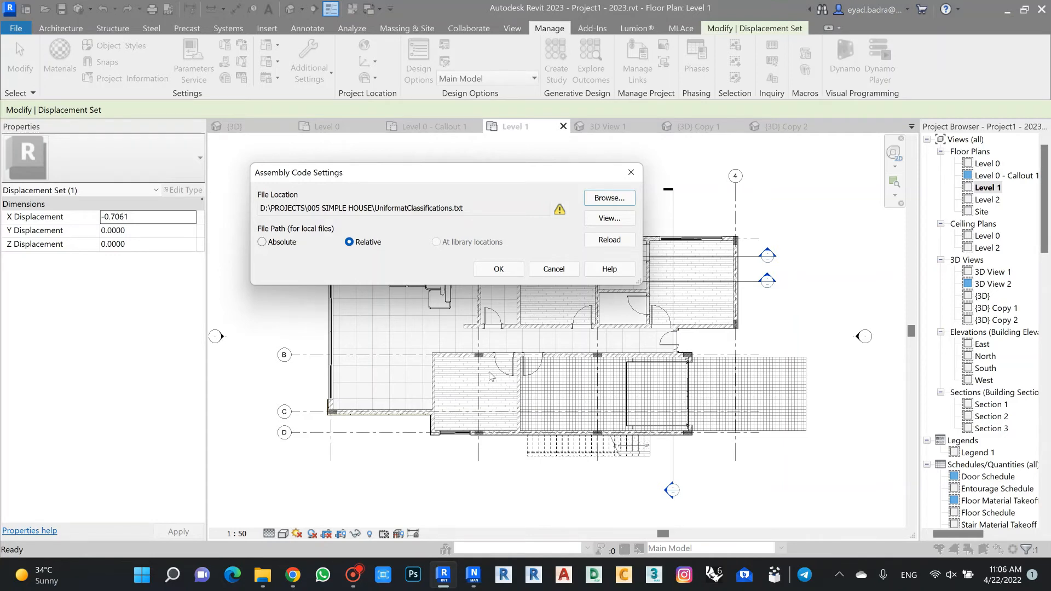
# Switch to File Explorer and open Masterformat.xlsx from the MASTE FORMAT folder in Excel
pyautogui.click(262, 575)
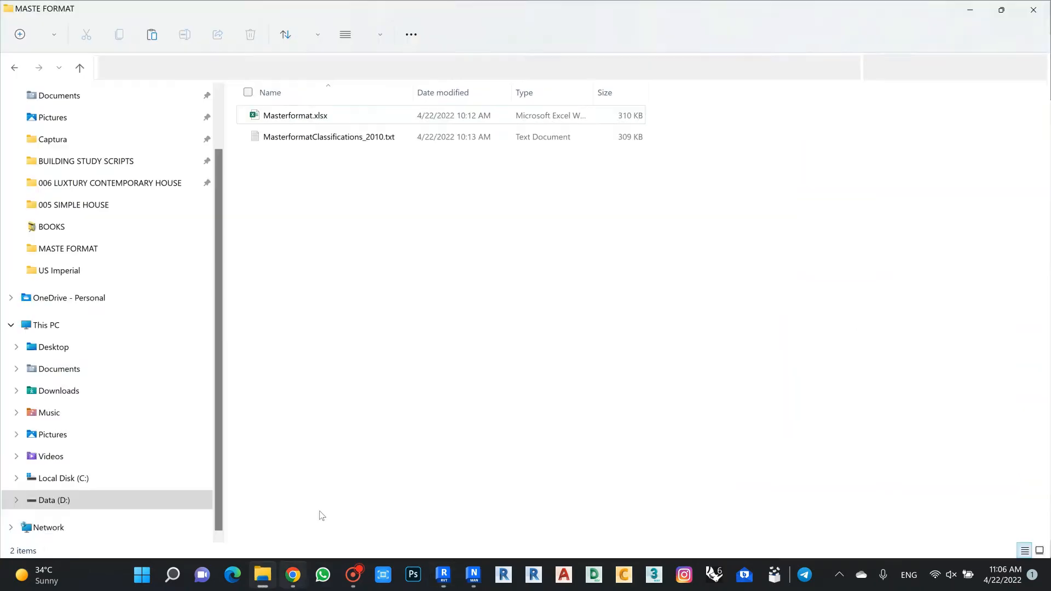
pyautogui.doubleClick(292, 117)
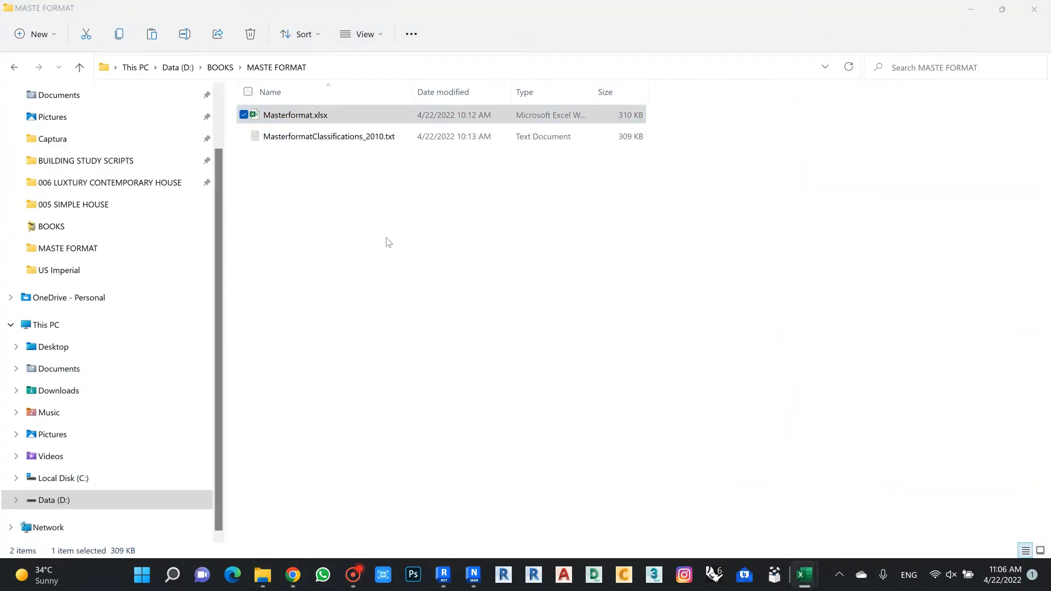
pyautogui.scroll(5, 364, 328)
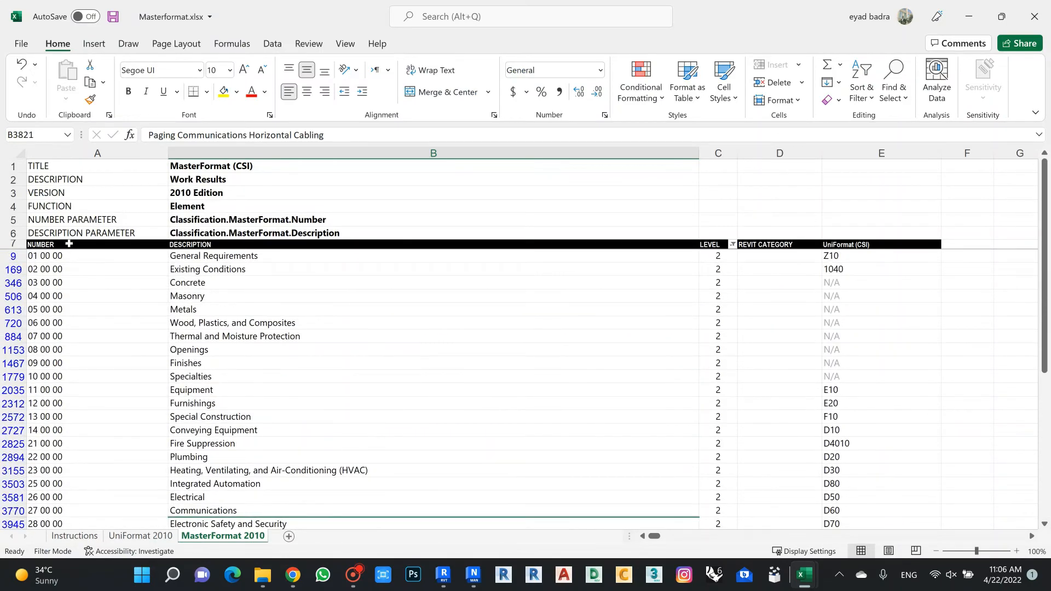
pyautogui.moveTo(1043, 316); pyautogui.dragTo(1044, 233)
# Show all levels in the LEVEL column filter of the MasterFormat 2010 sheet
pyautogui.click(732, 244)
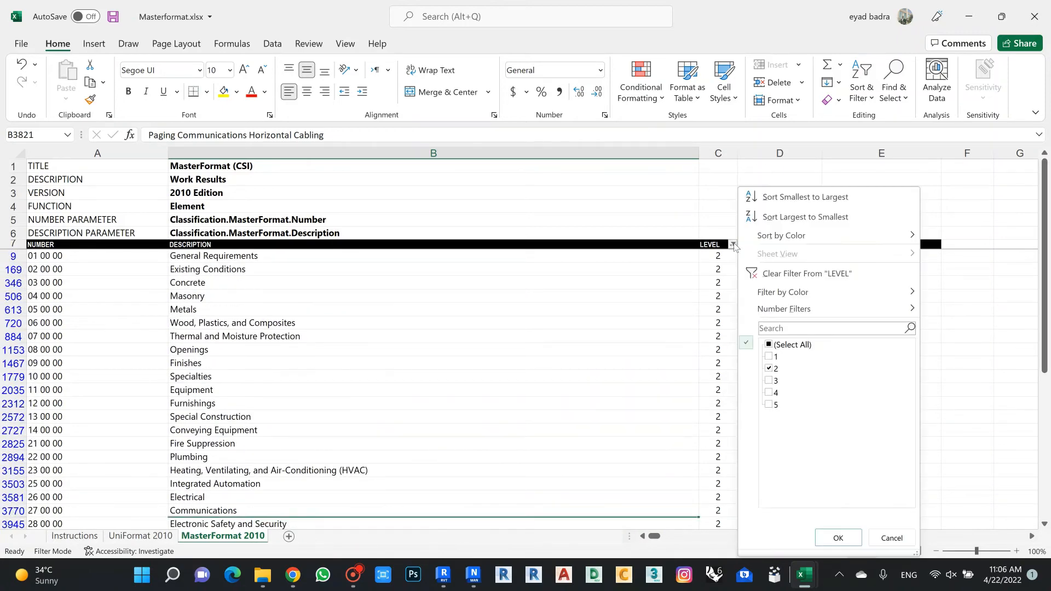
pyautogui.click(771, 346)
pyautogui.click(838, 538)
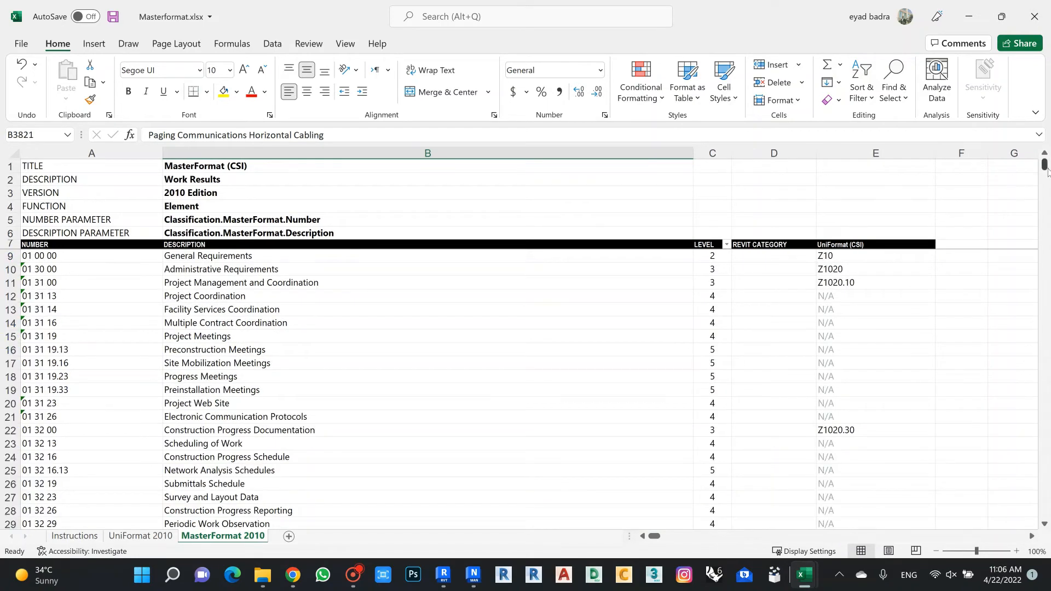
pyautogui.scroll(1, 342, 361)
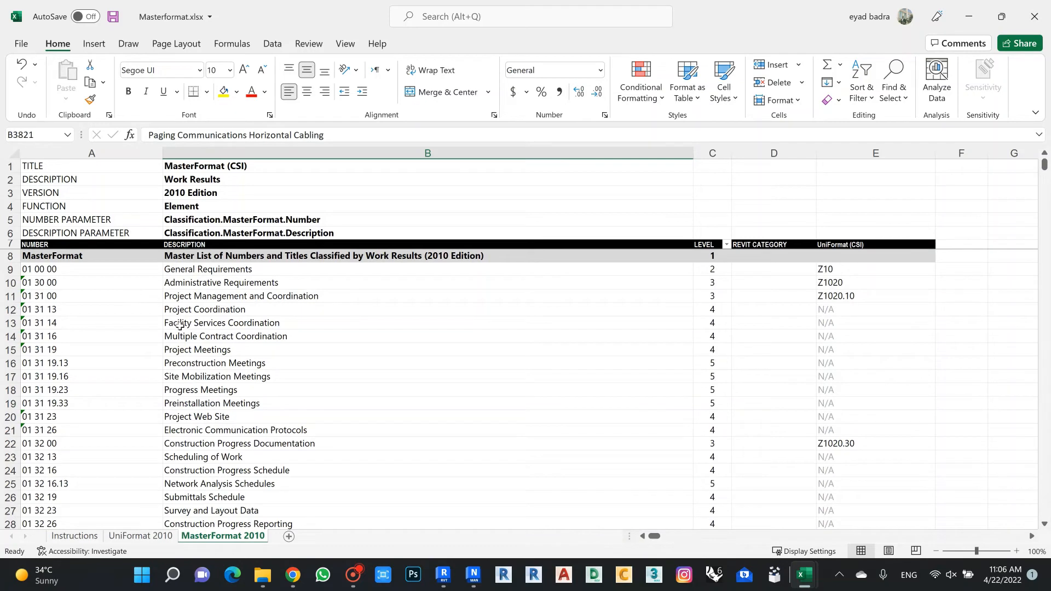
# Examine the level hierarchy of the first MasterFormat entries, from level 1 down to level 4
pyautogui.click(708, 256)
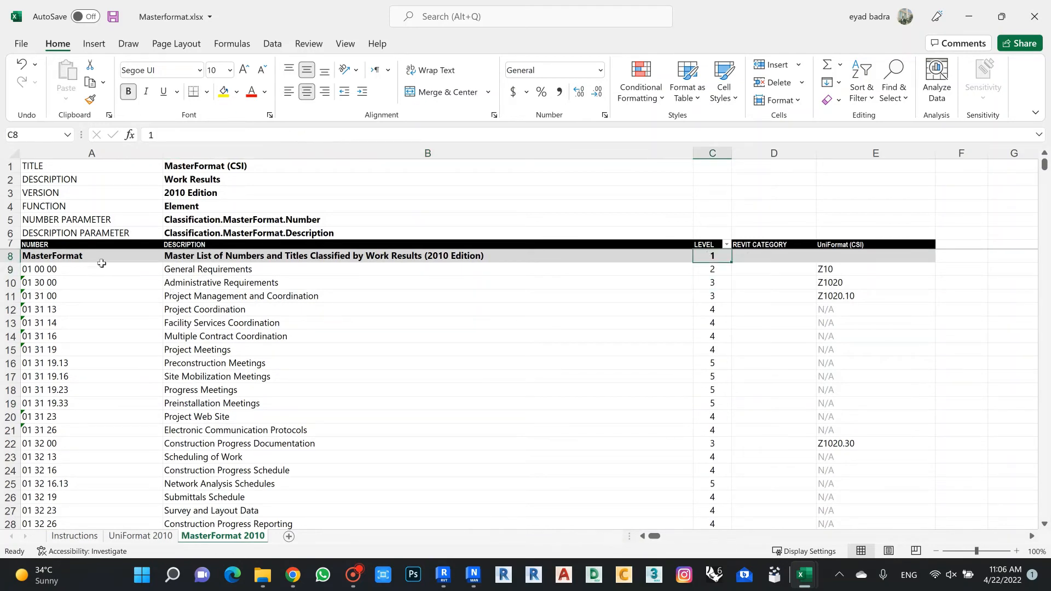
pyautogui.click(710, 269)
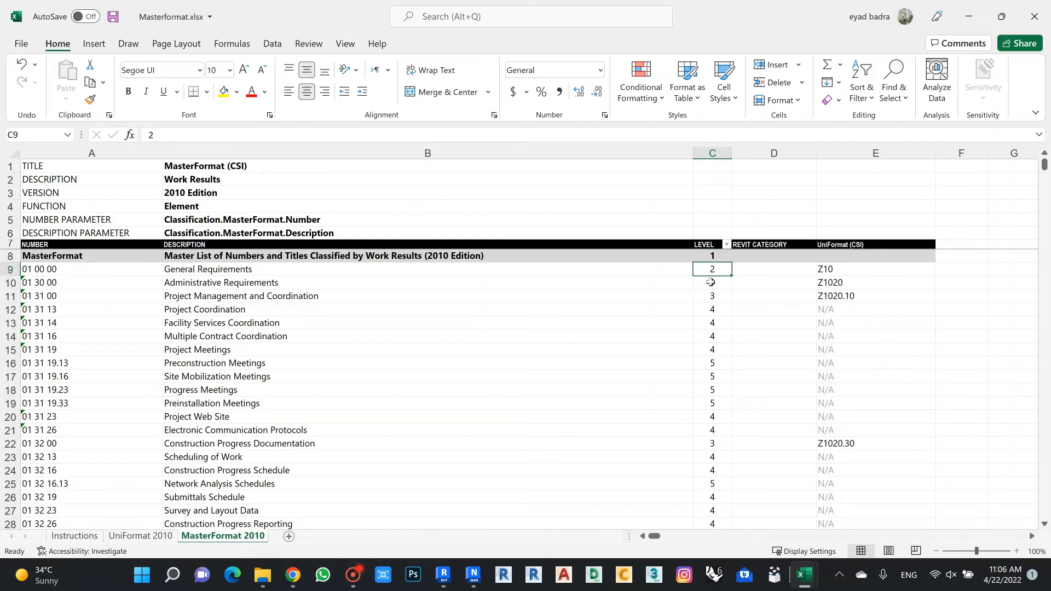
pyautogui.click(713, 298)
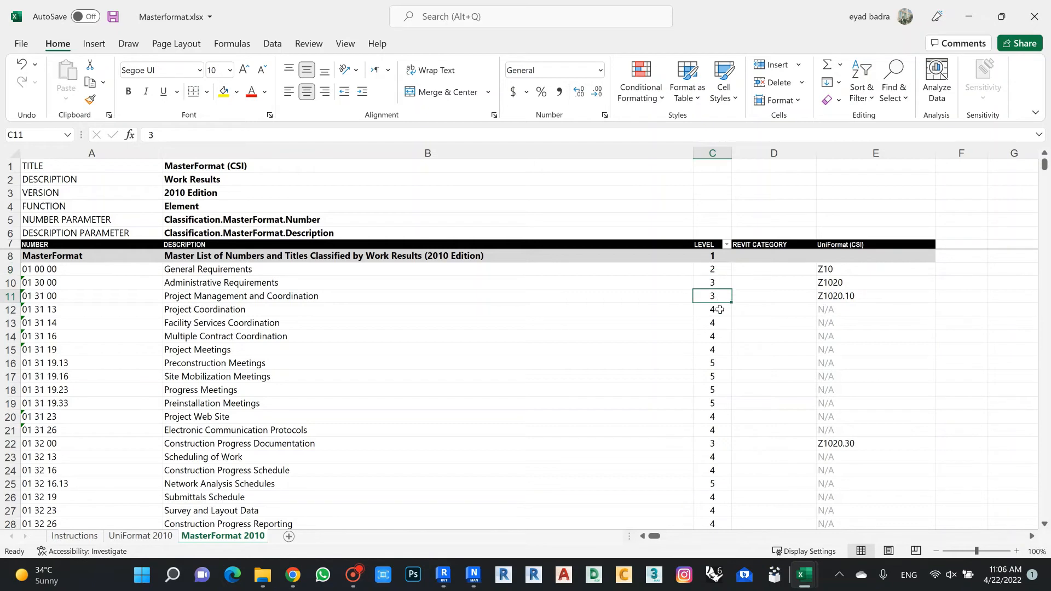
pyautogui.click(712, 350)
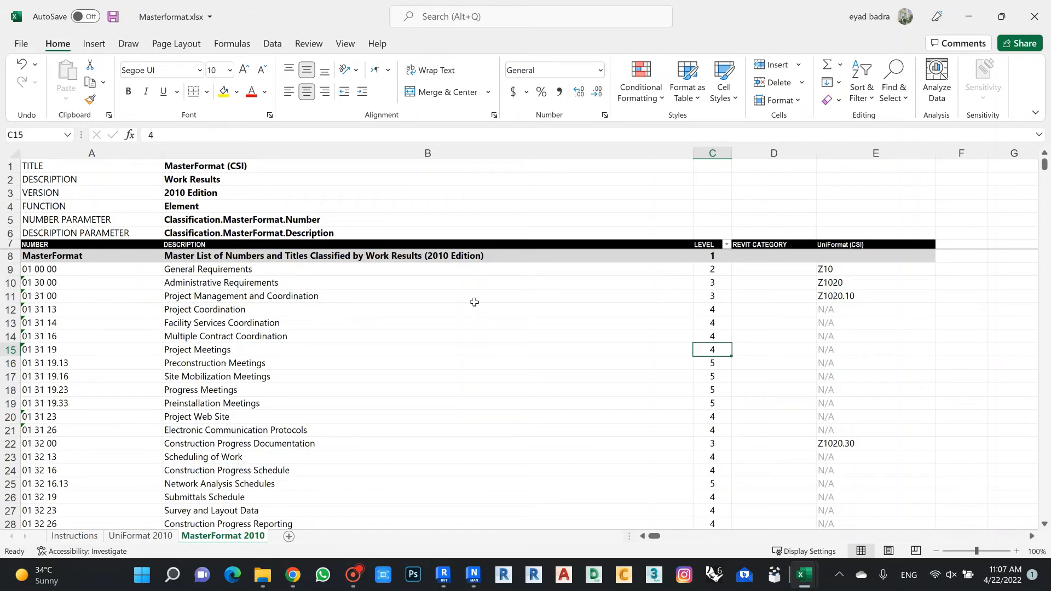
pyautogui.scroll(-1, 769, 282)
pyautogui.scroll(1, 772, 268)
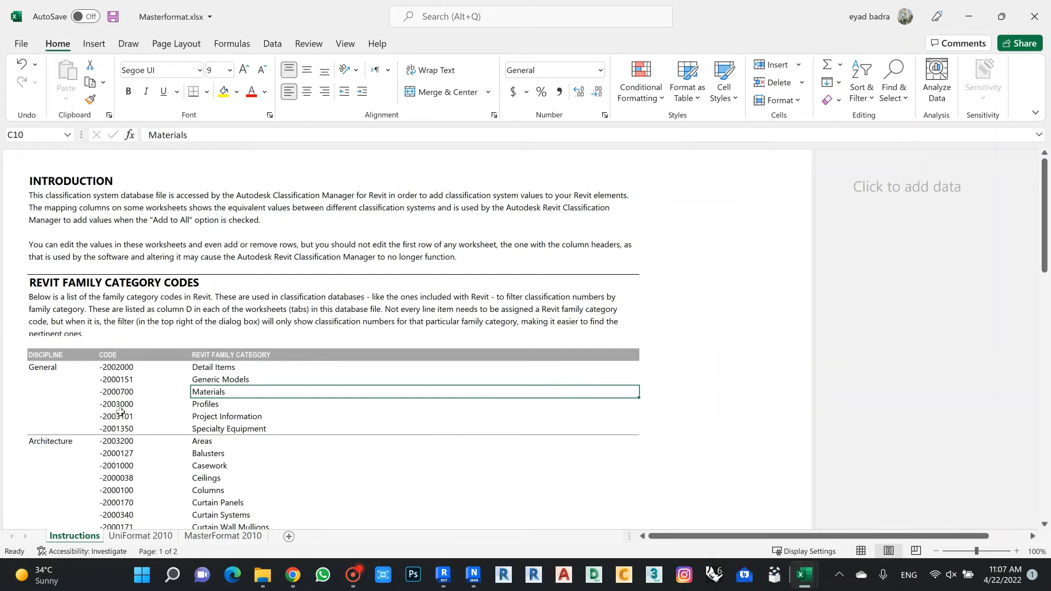
# Look over the Instructions sheet's category codes and compare them with the list on the MasterFormat 2010 sheet
pyautogui.scroll(-10, 121, 405)
pyautogui.scroll(5, 121, 429)
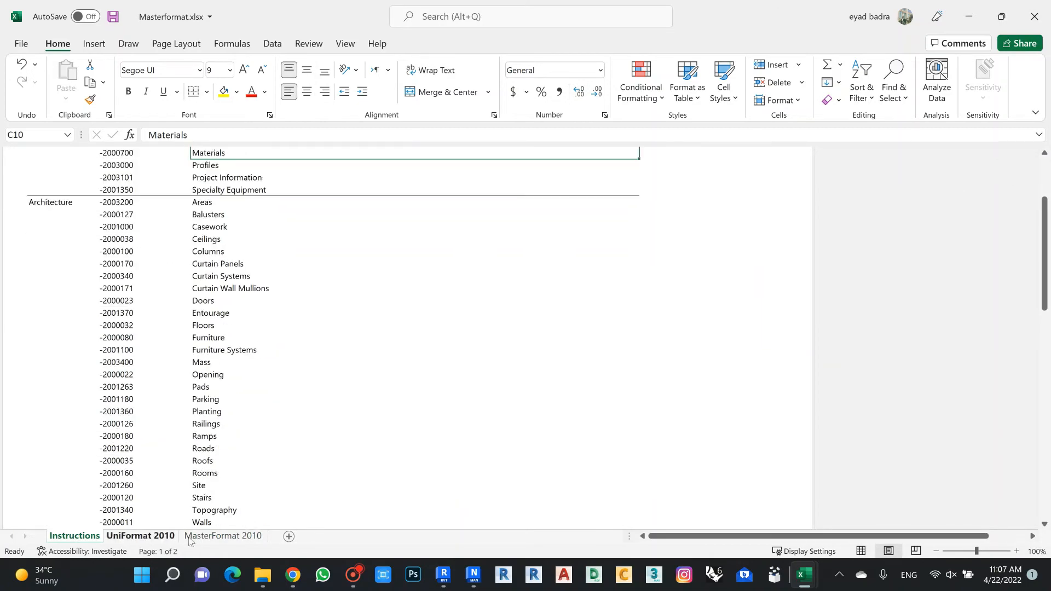
pyautogui.click(223, 536)
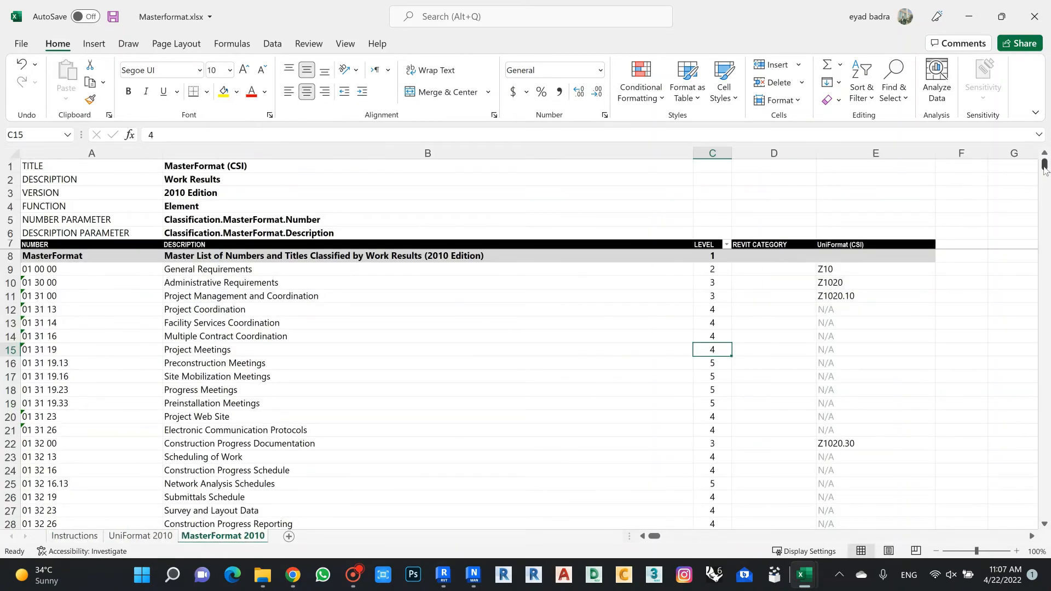
pyautogui.moveTo(1044, 164); pyautogui.dragTo(1048, 279)
# Read through the Revit family category codes on the Instructions sheet and find the code for Doors
pyautogui.click(69, 536)
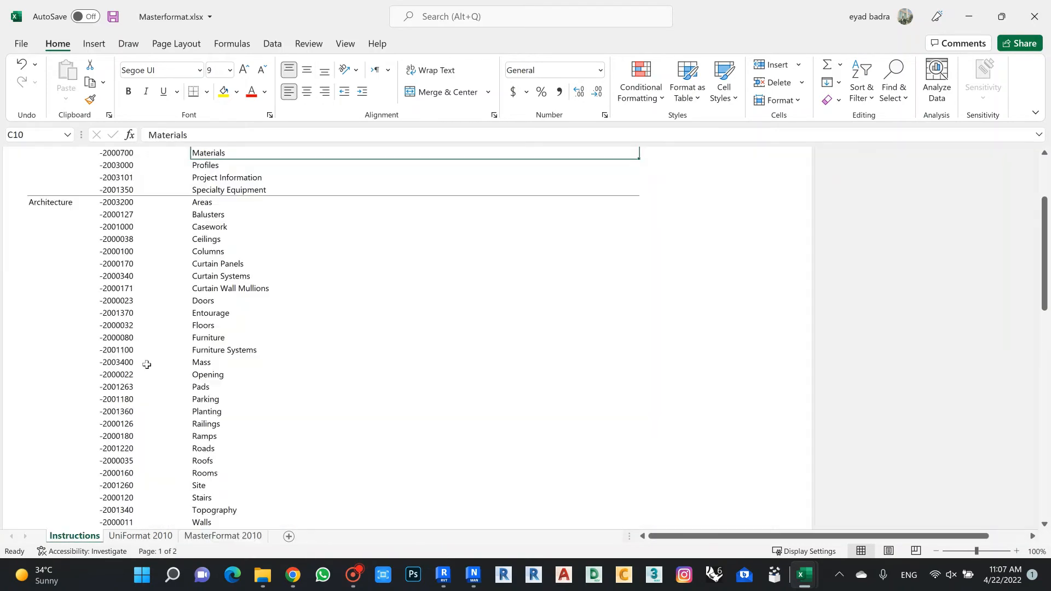
pyautogui.scroll(7, 121, 336)
pyautogui.scroll(-3, 127, 283)
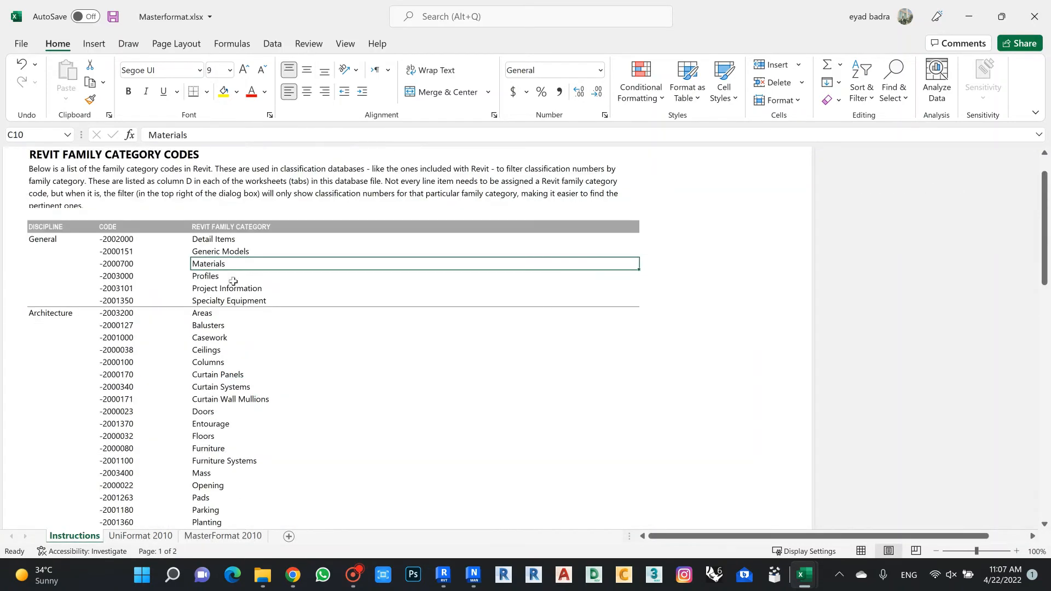
pyautogui.scroll(-3, 215, 377)
pyautogui.scroll(-3, 216, 384)
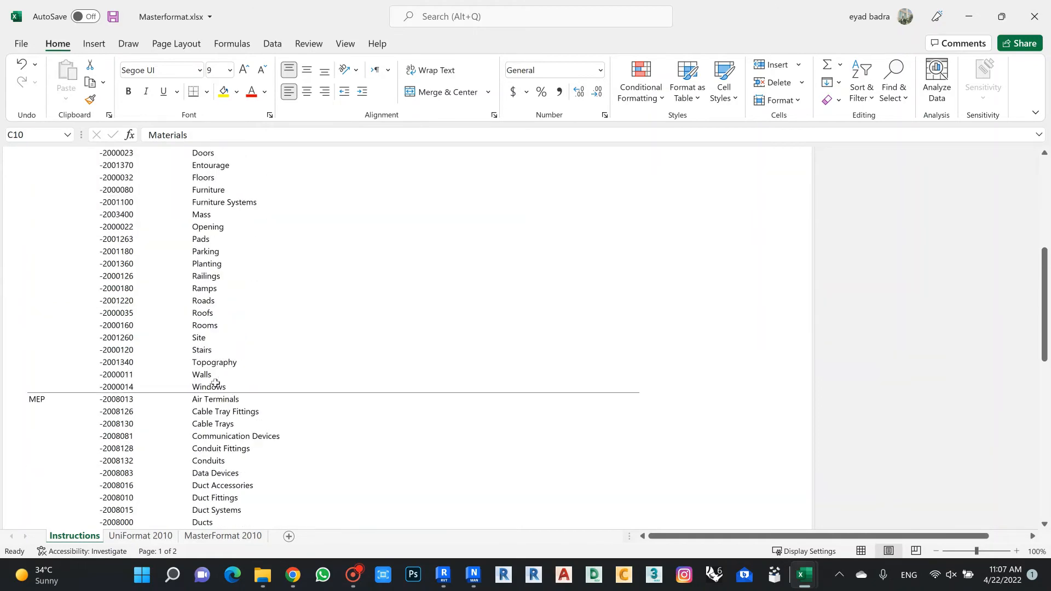
pyautogui.scroll(5, 216, 380)
pyautogui.scroll(-2, 216, 378)
pyautogui.scroll(1, 216, 377)
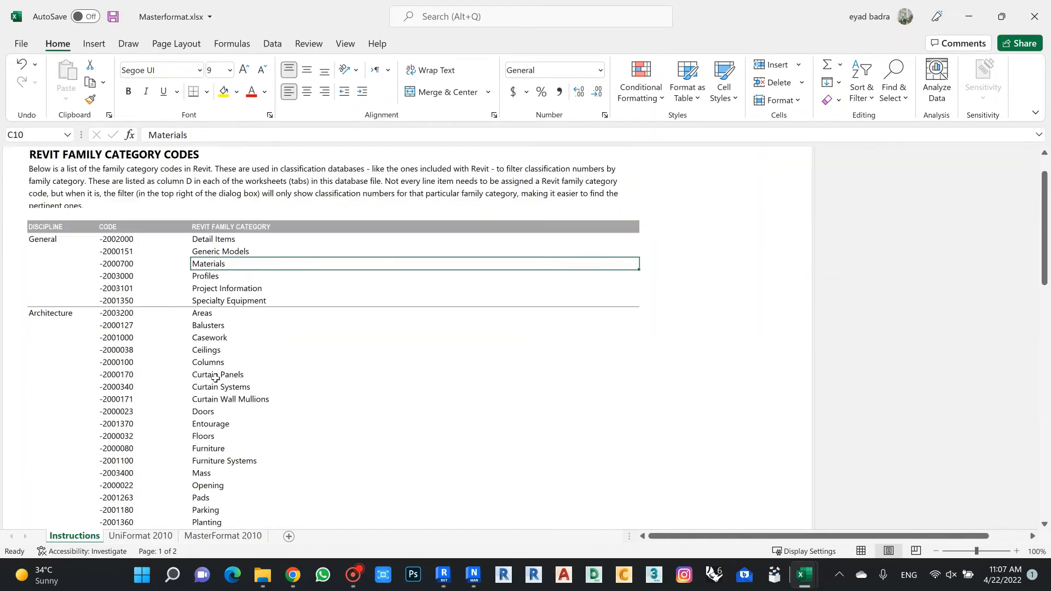
pyautogui.scroll(-1, 245, 279)
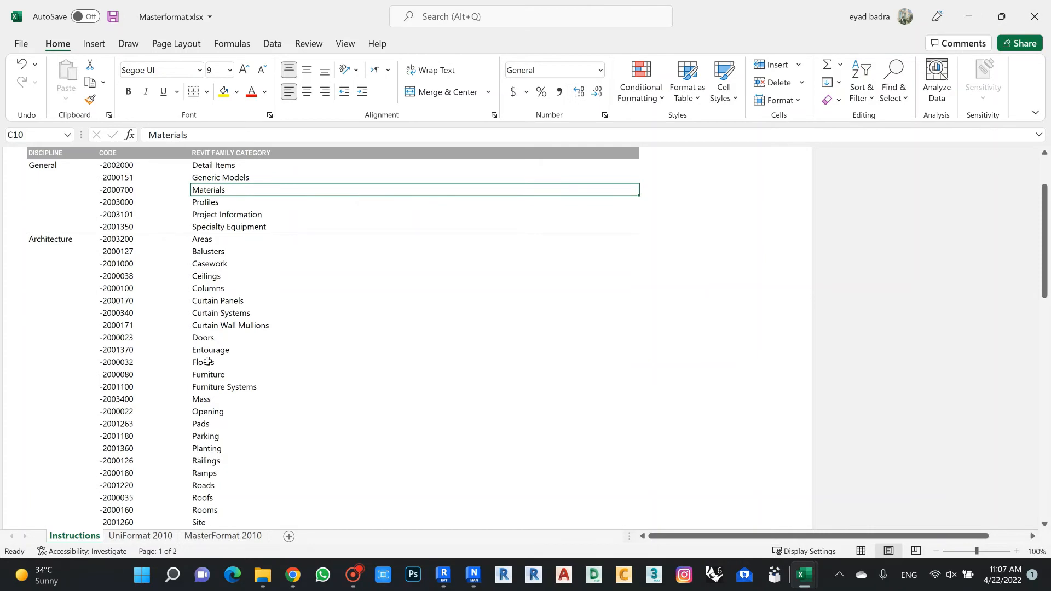
pyautogui.click(215, 338)
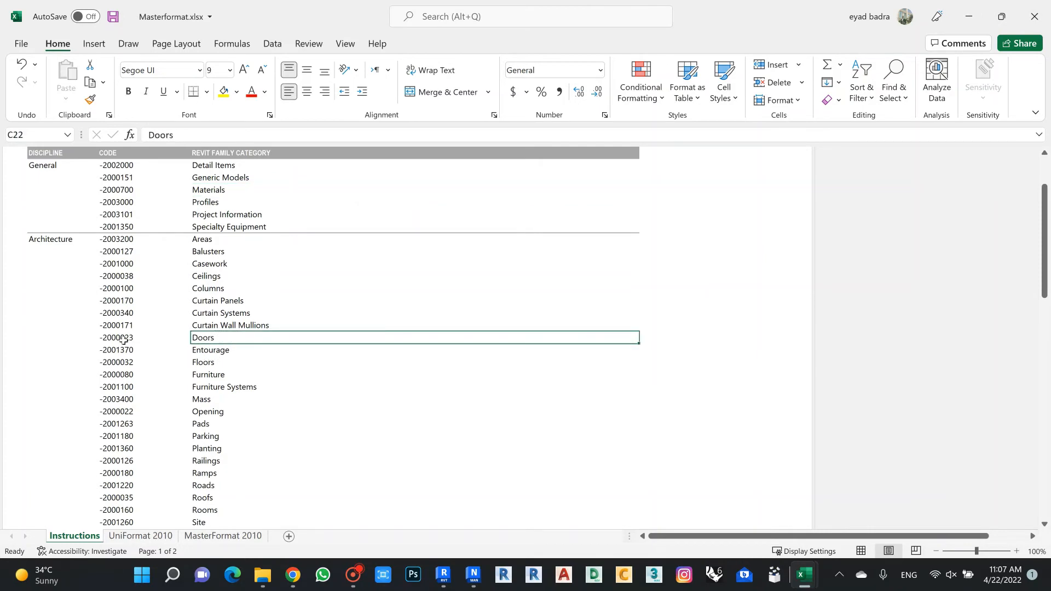
# Examine the REVIT CATEGORY codes on the MasterFormat 2010 sheet and return to the start of the list
pyautogui.click(203, 538)
pyautogui.scroll(-11, 763, 312)
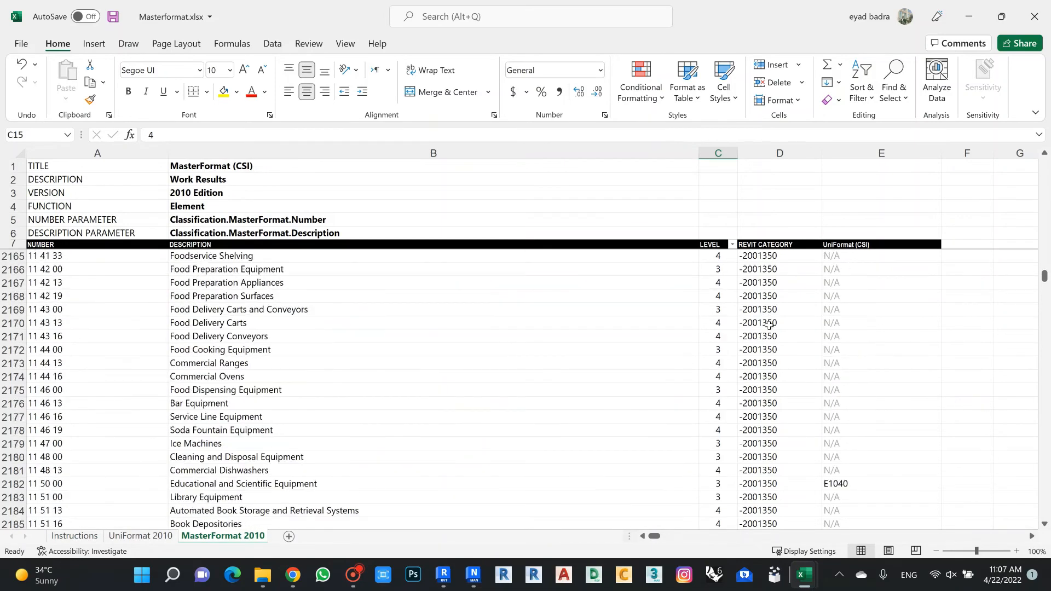
pyautogui.scroll(20, 766, 320)
pyautogui.scroll(2, 769, 325)
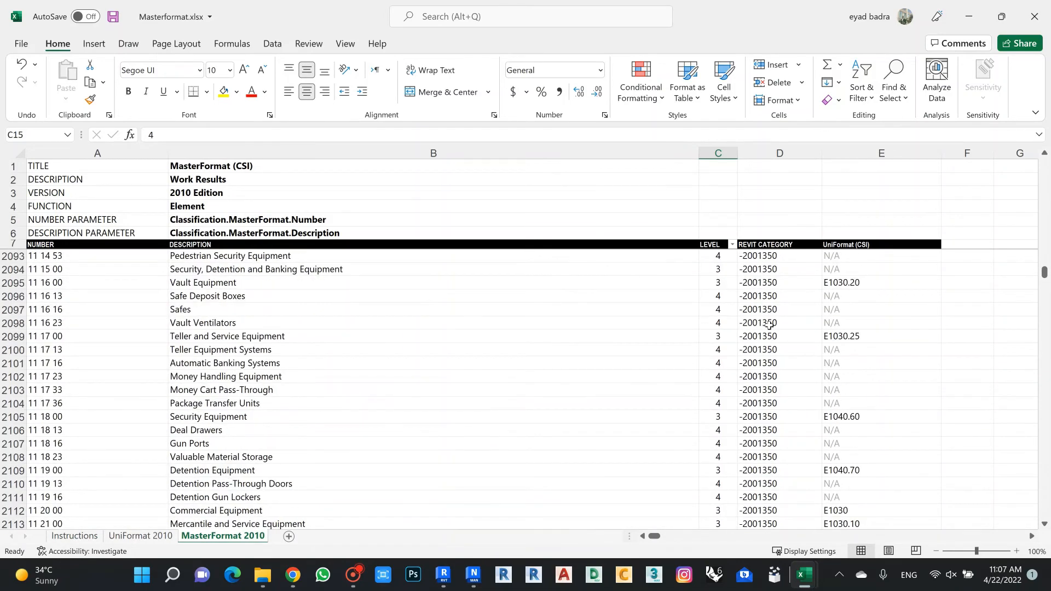
pyautogui.scroll(20, 769, 325)
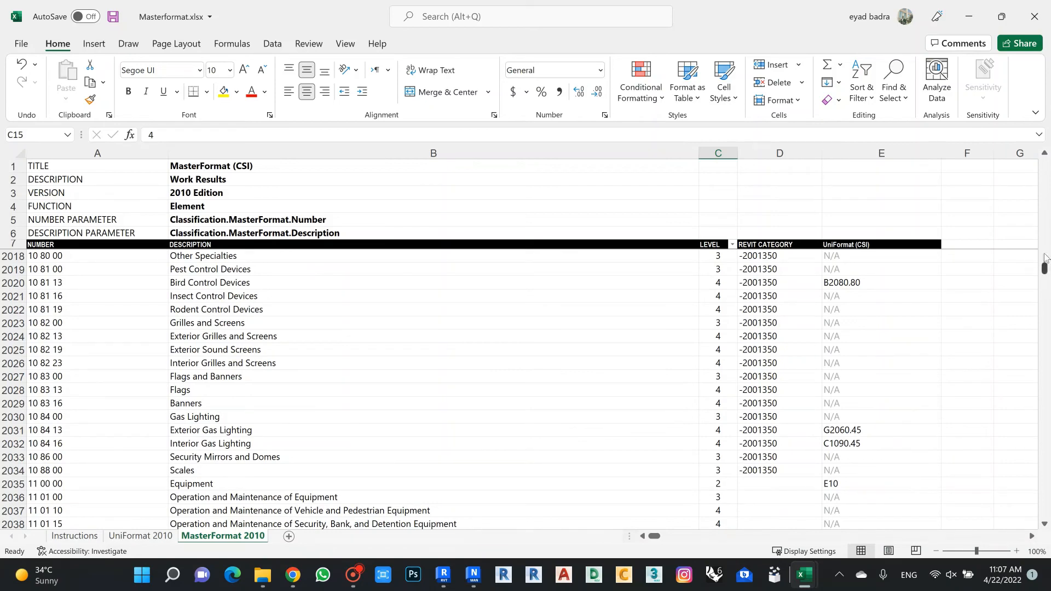
pyautogui.moveTo(1043, 268); pyautogui.dragTo(1047, 165)
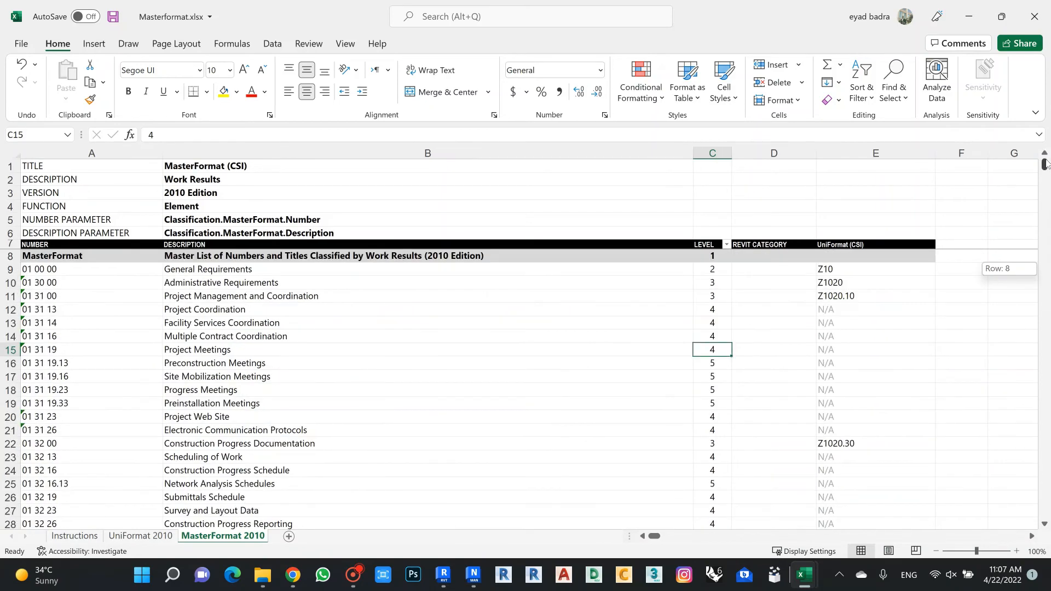
# Copy the number, description, level and Revit category cells A8:D25 from the MasterFormat 2010 sheet
pyautogui.moveTo(85, 257); pyautogui.dragTo(783, 404)
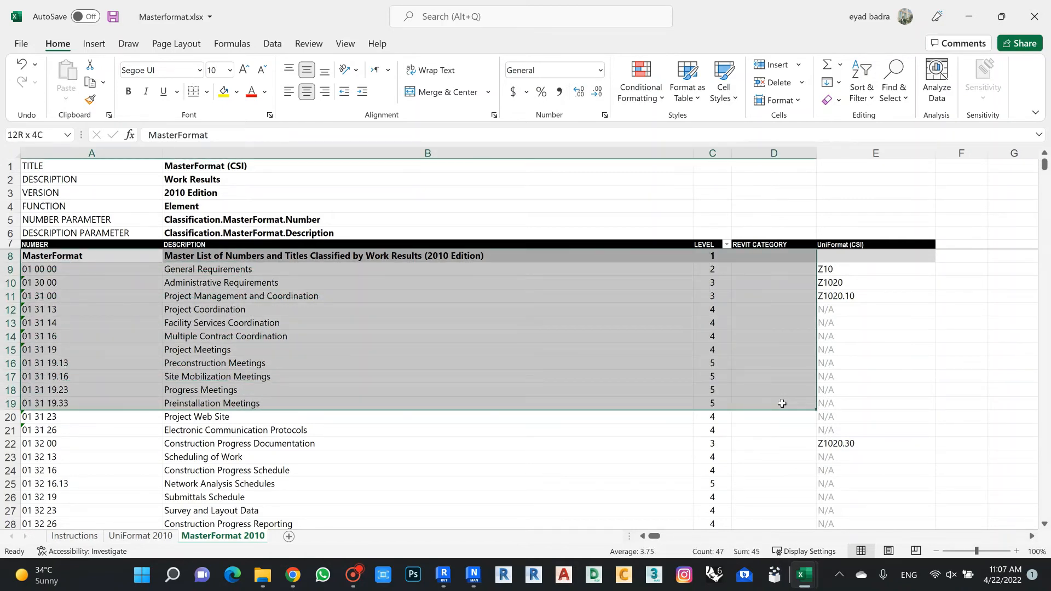
pyautogui.moveTo(783, 403); pyautogui.dragTo(800, 482)
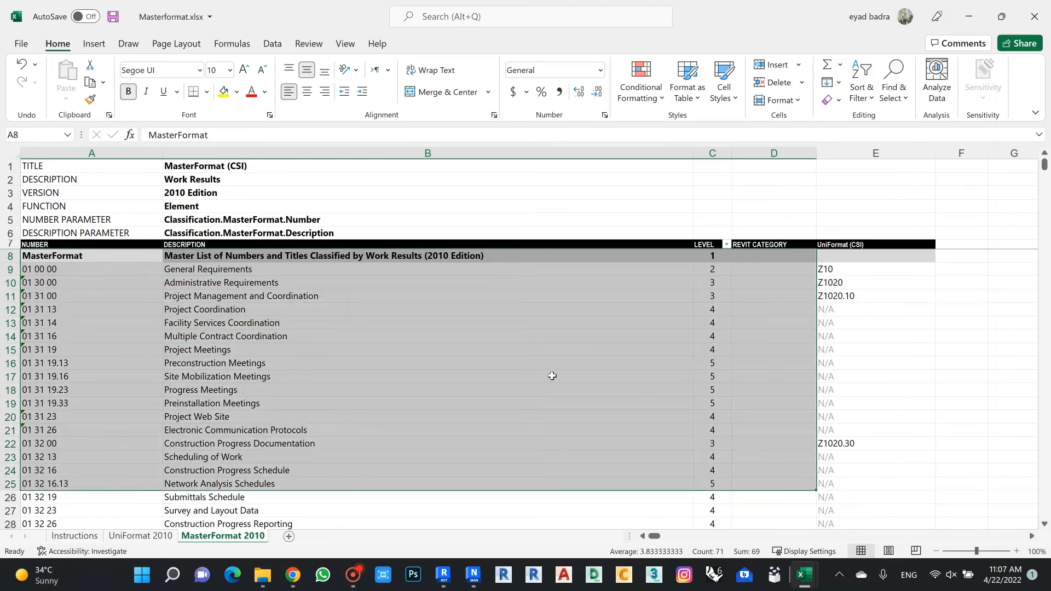
pyautogui.hotkey('ctrl', 'c')
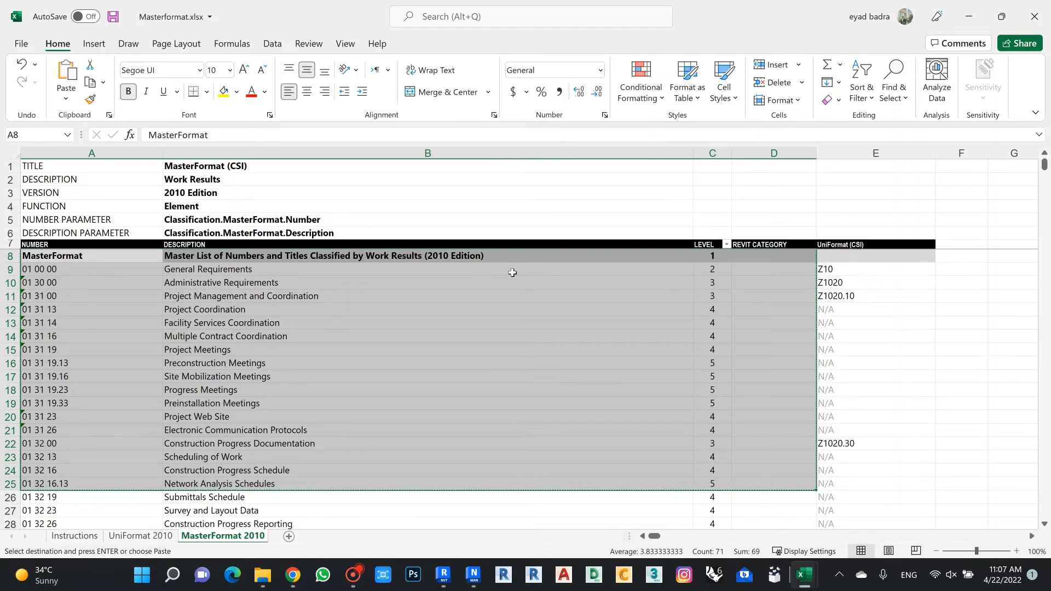
# Switch to File Explorer and create a text document named test.txt in the MASTE FORMAT folder
pyautogui.click(277, 574)
pyautogui.rightClick(283, 188)
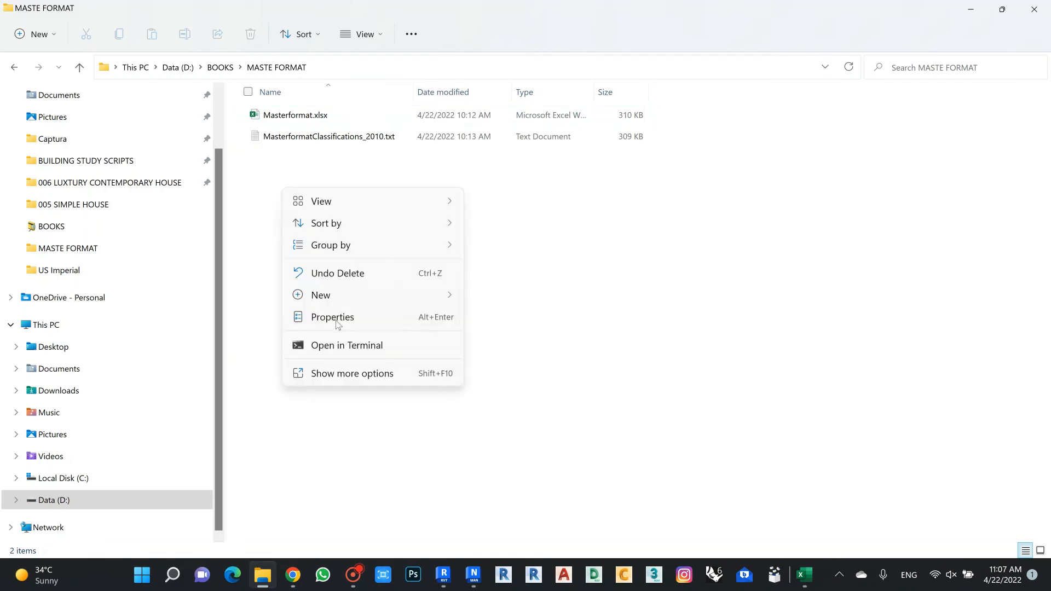
pyautogui.moveTo(336, 294)
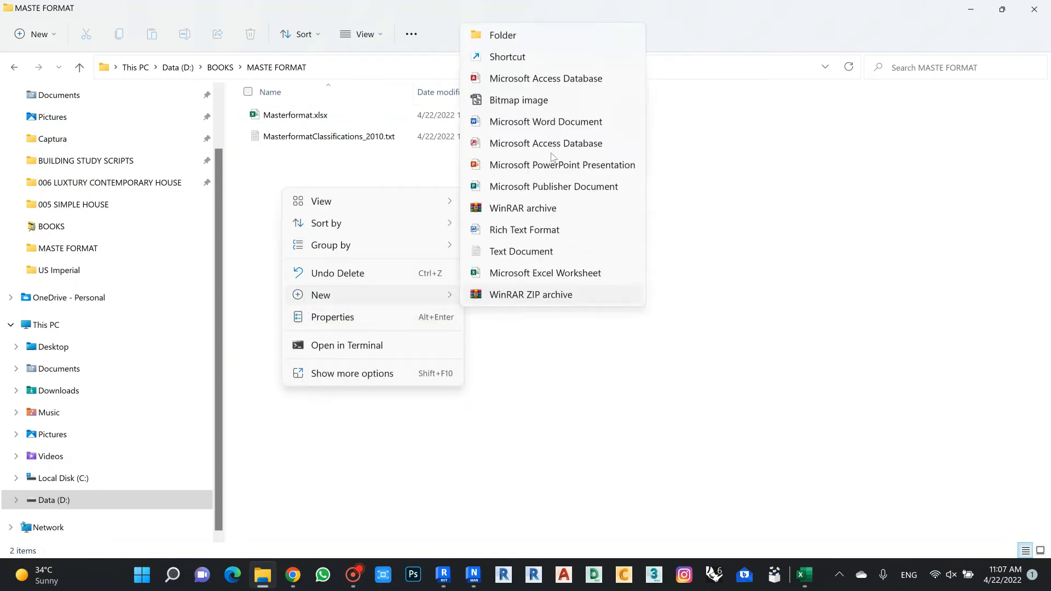
pyautogui.click(520, 251)
pyautogui.write('test.txt')
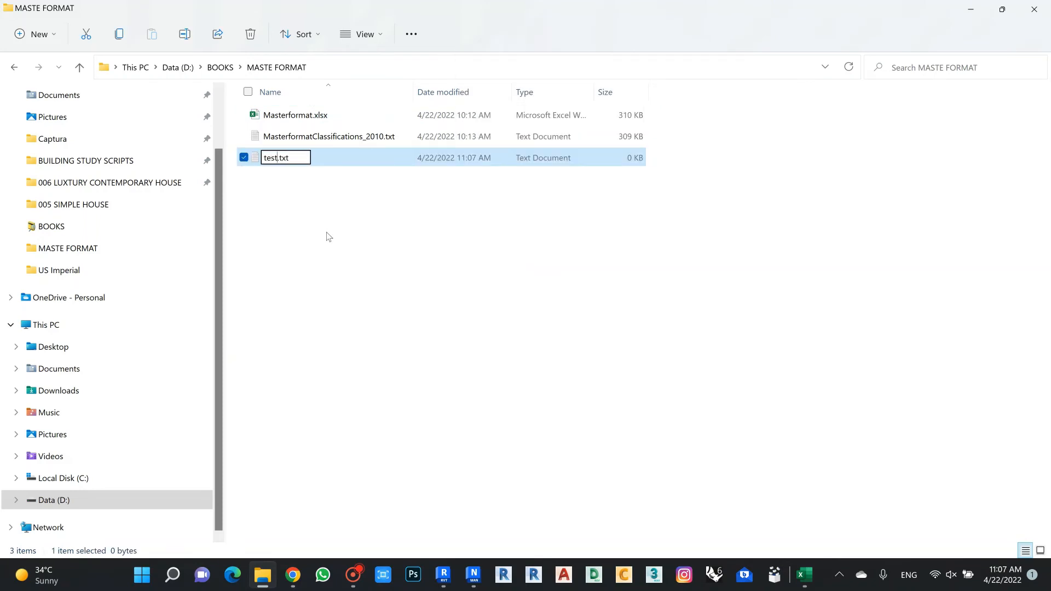
# Paste the copied MasterFormat rows into test.txt, save the file and close it
pyautogui.press('Return')
pyautogui.click(334, 231)
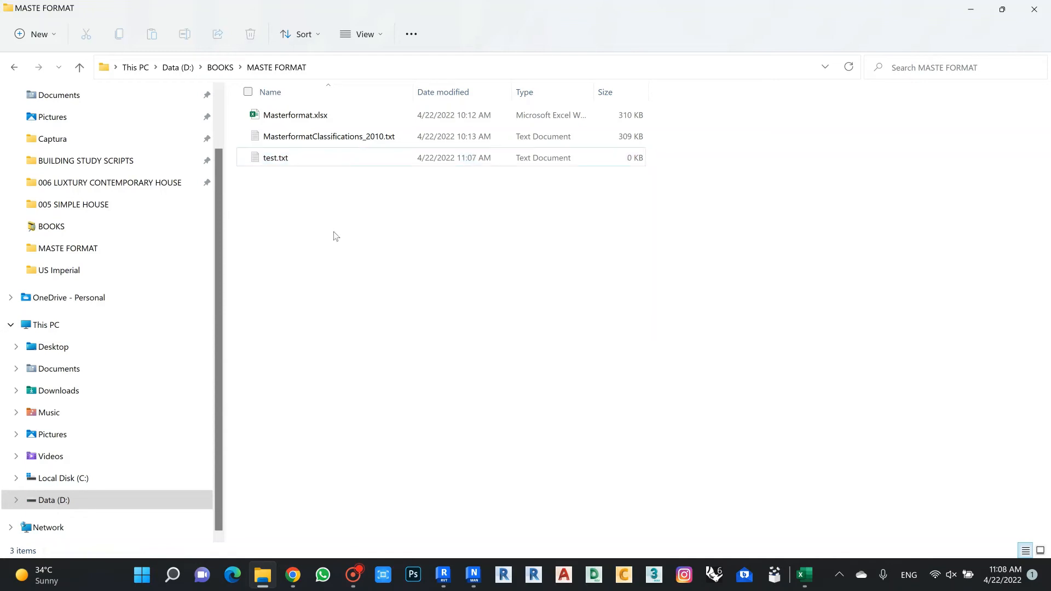
pyautogui.click(308, 157)
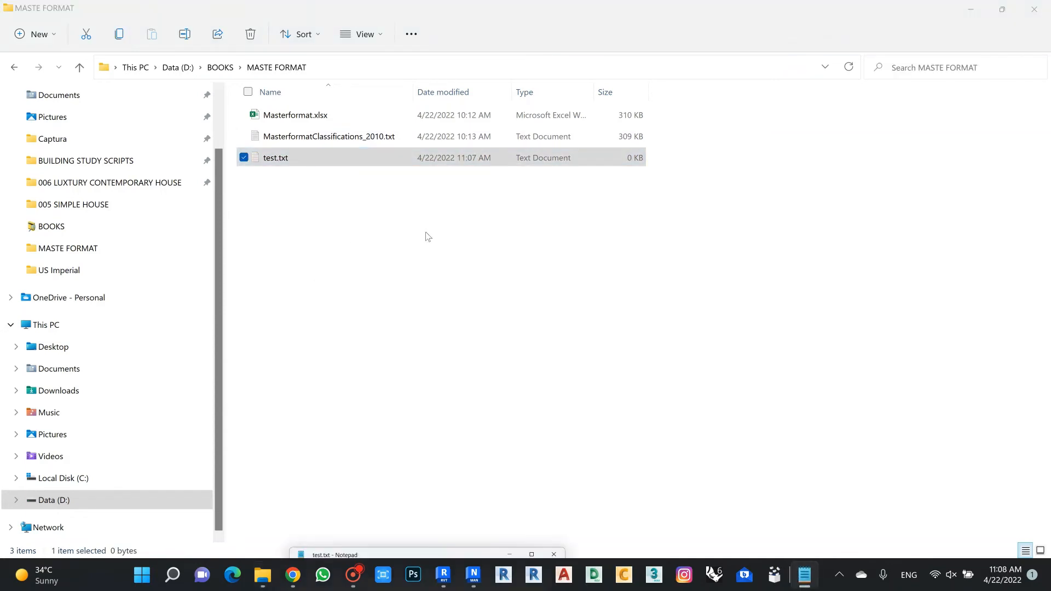
pyautogui.click(624, 139)
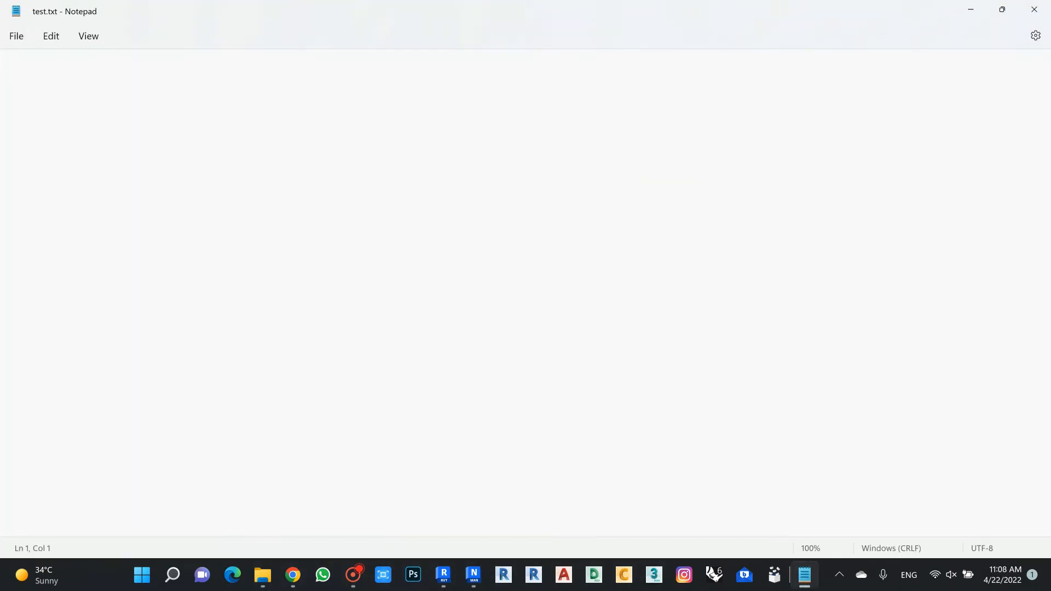
pyautogui.hotkey('ctrl', 'v')
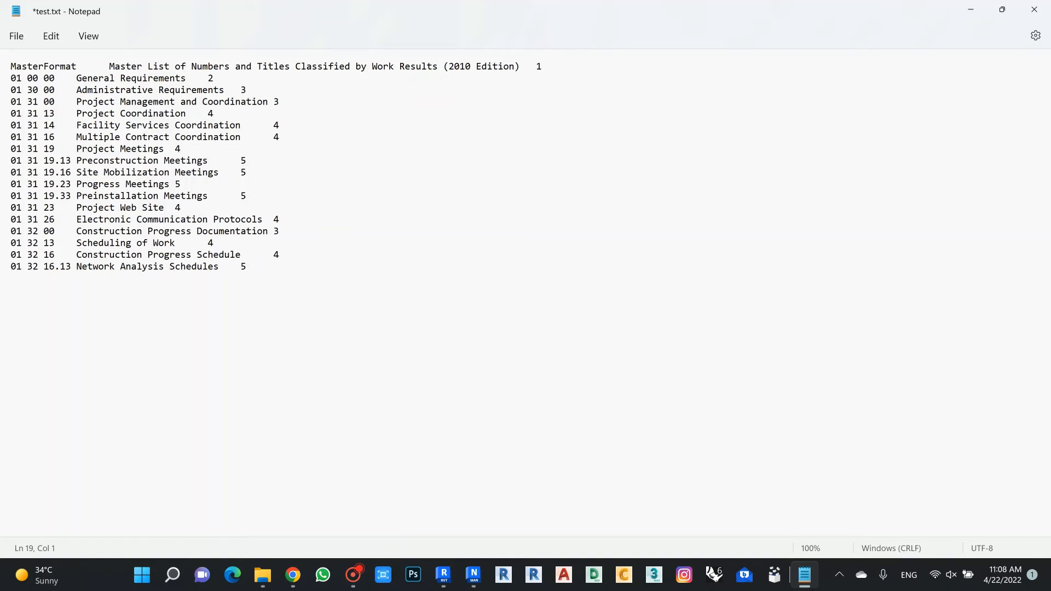
pyautogui.click(1034, 10)
pyautogui.click(405, 324)
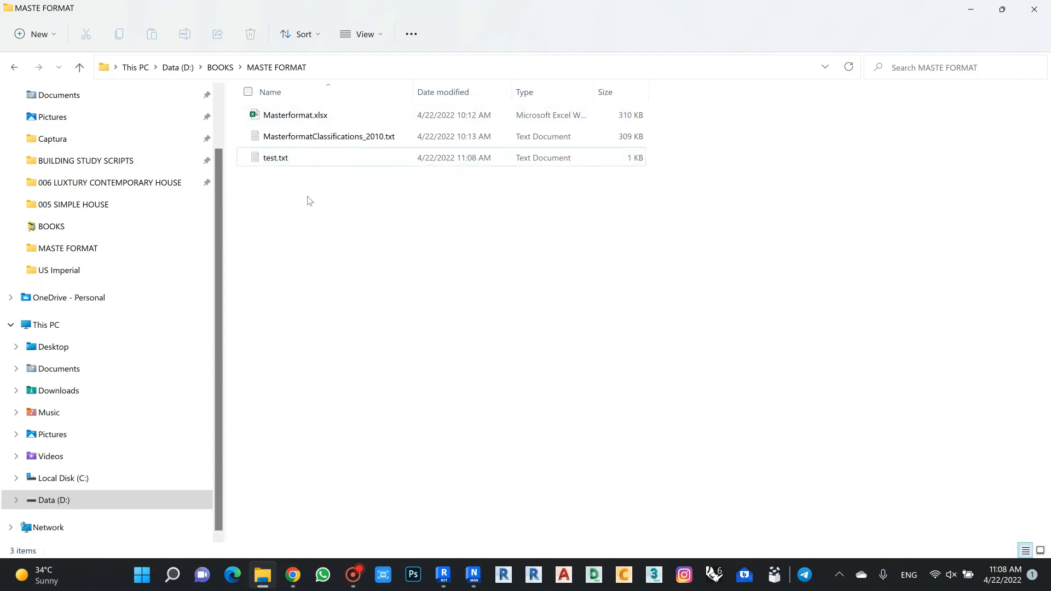
# Open MasterformatClassifications_2010.txt and look through the full classification list
pyautogui.doubleClick(281, 141)
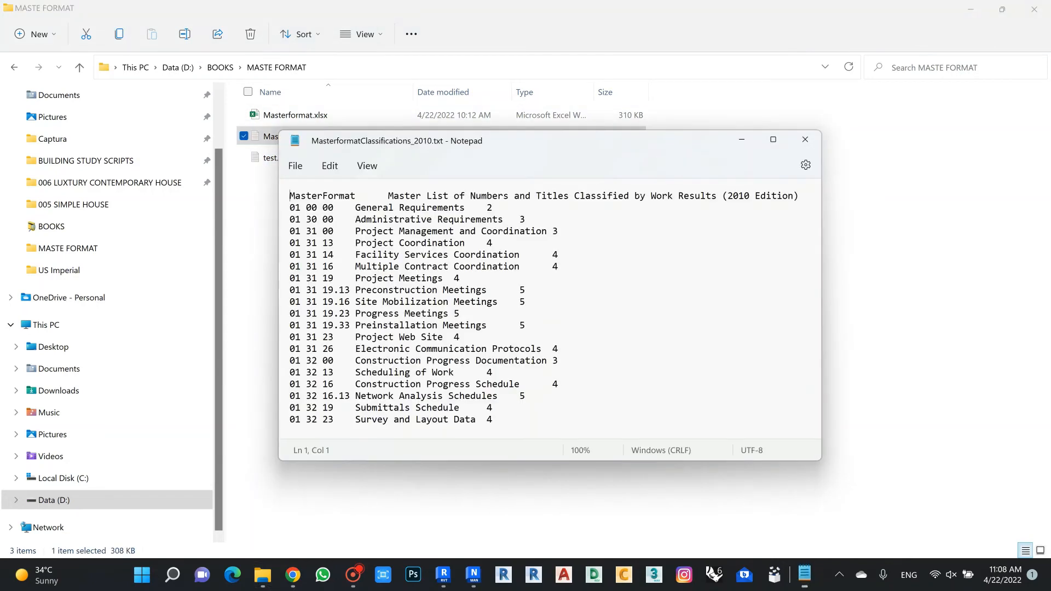
pyautogui.click(773, 139)
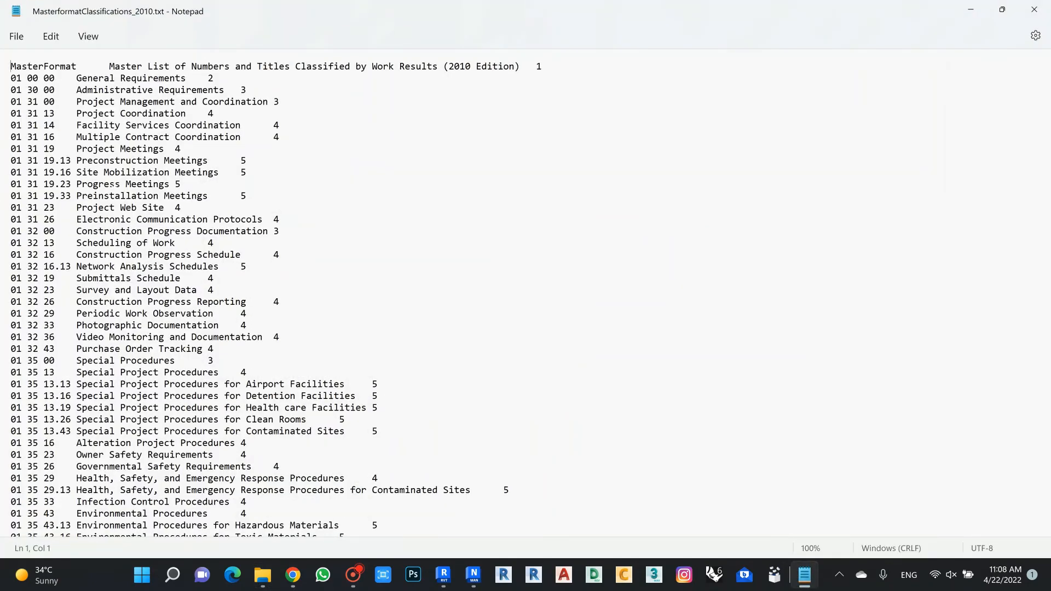
pyautogui.scroll(-15, 525, 295)
pyautogui.scroll(15, 526, 296)
pyautogui.click(970, 9)
# Switch to Masterformat.xlsx and filter the LEVEL column of the MasterFormat 2010 sheet to level 2 only
pyautogui.doubleClick(289, 116)
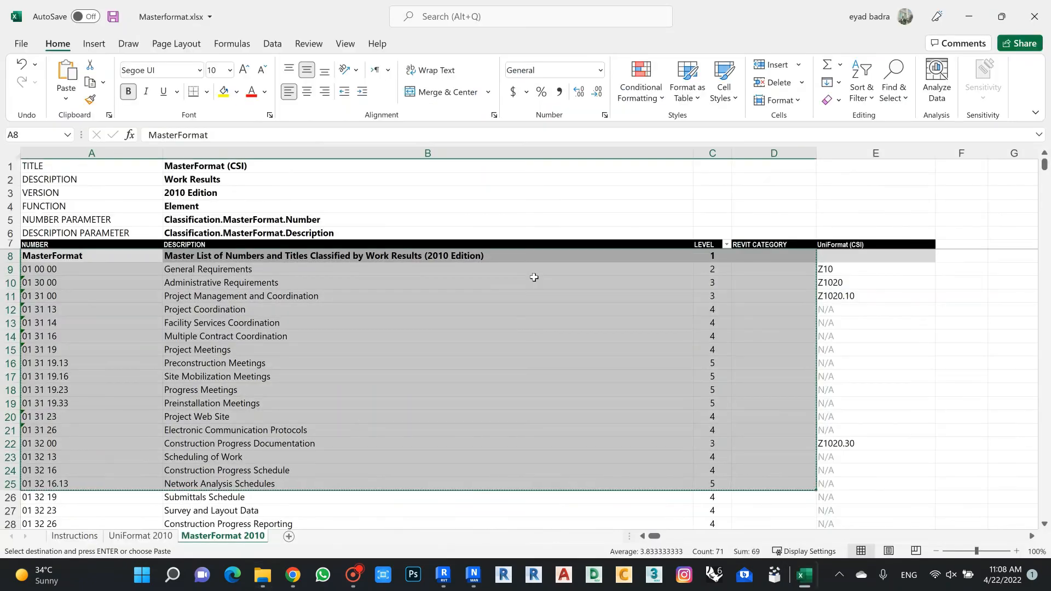
pyautogui.click(492, 348)
pyautogui.click(78, 267)
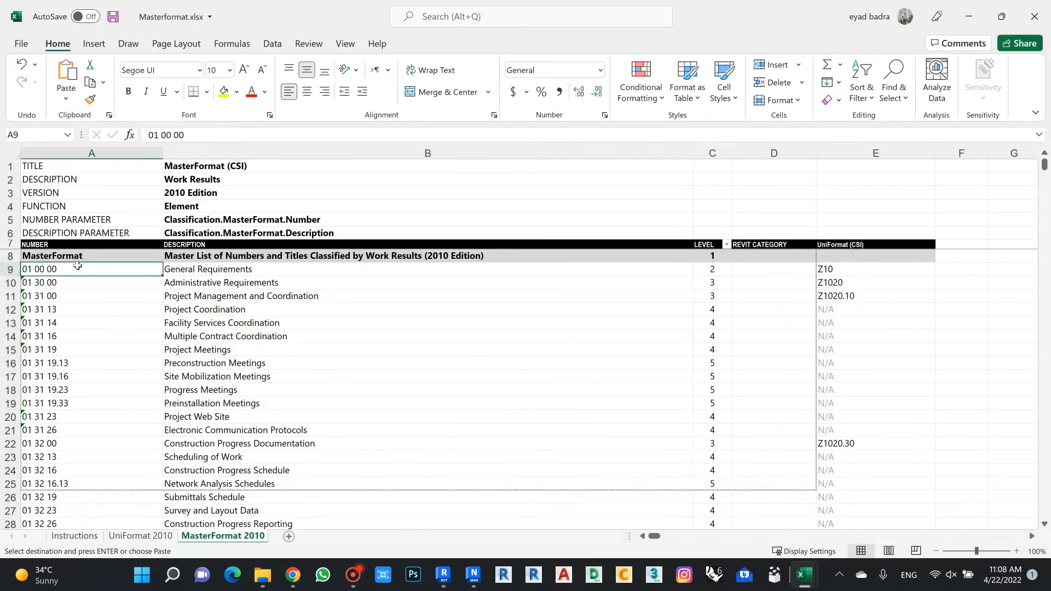
pyautogui.click(718, 256)
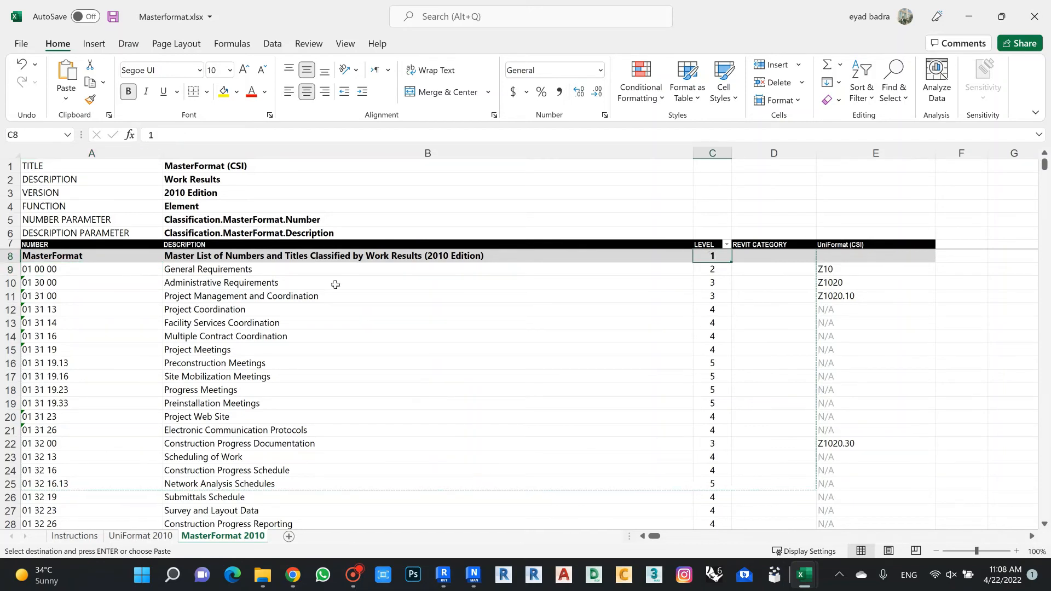
pyautogui.click(726, 244)
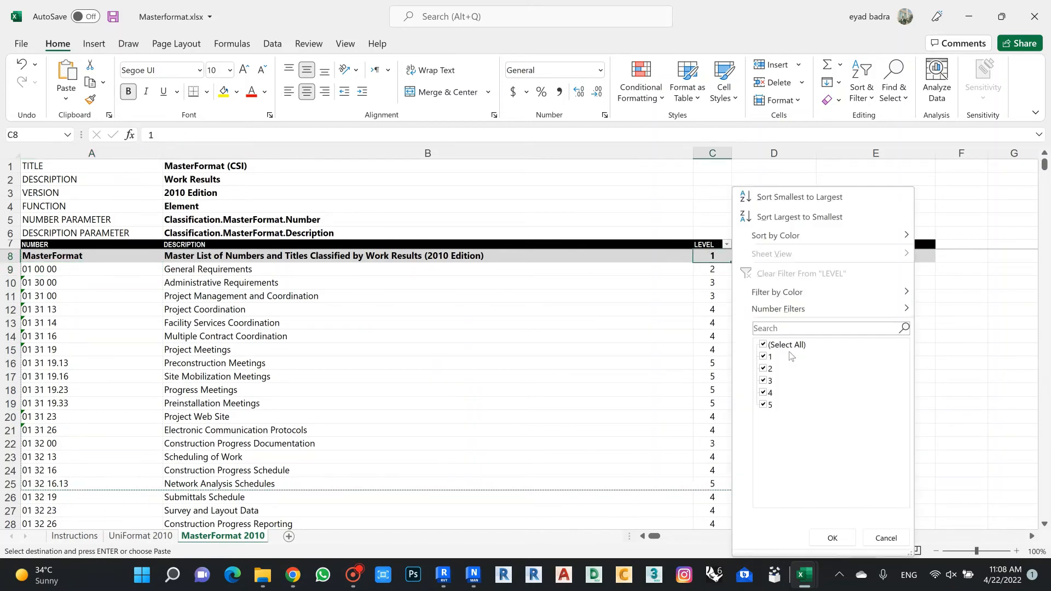
pyautogui.click(763, 344)
pyautogui.click(763, 369)
pyautogui.click(832, 538)
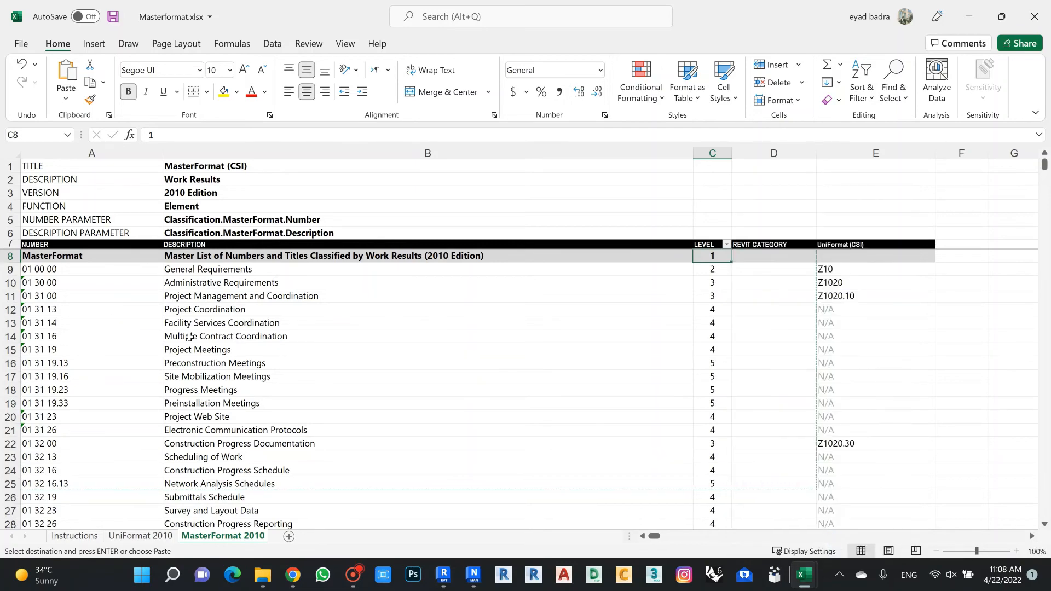
# Show all levels again in the LEVEL column and return to the MASTE FORMAT folder in File Explorer
pyautogui.click(733, 244)
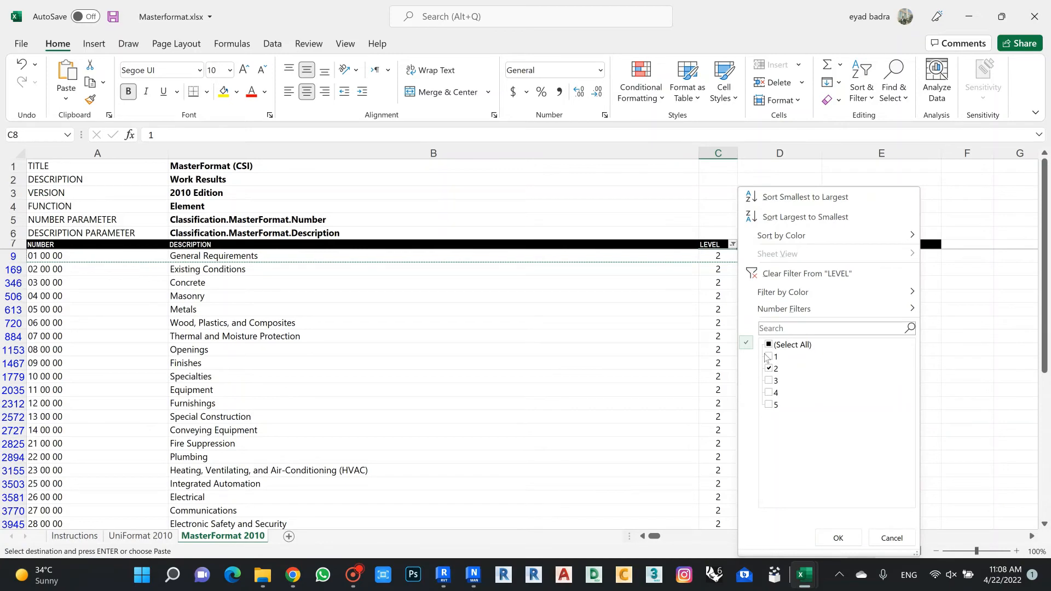
pyautogui.click(838, 538)
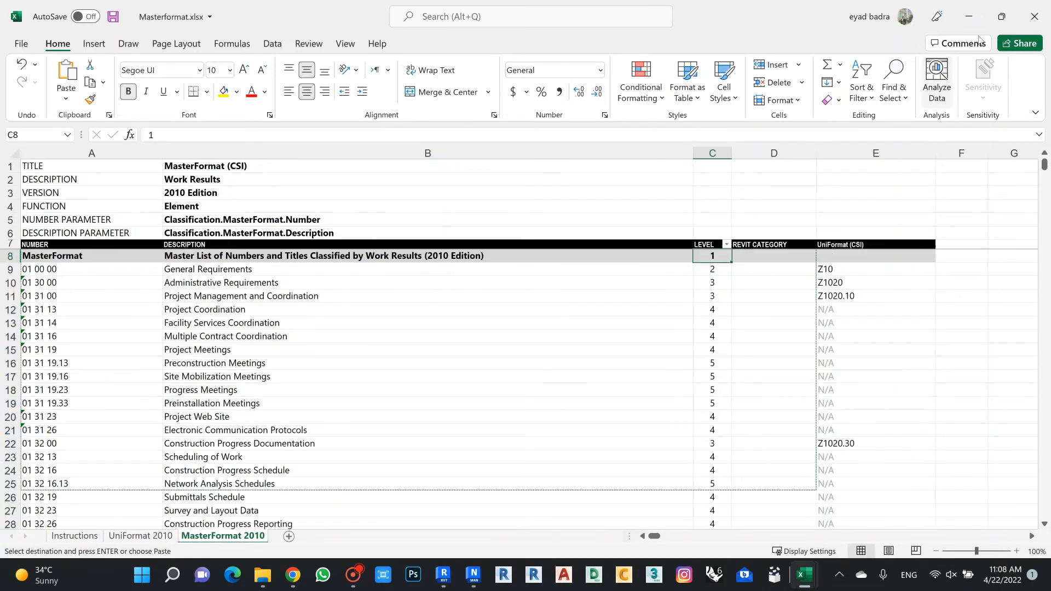
pyautogui.click(968, 16)
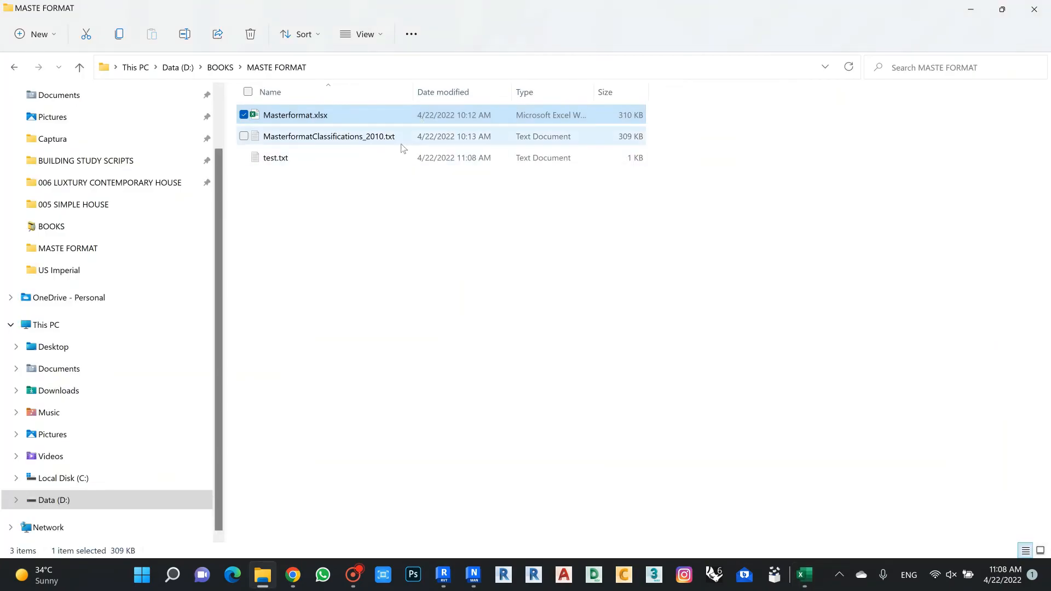
pyautogui.click(453, 289)
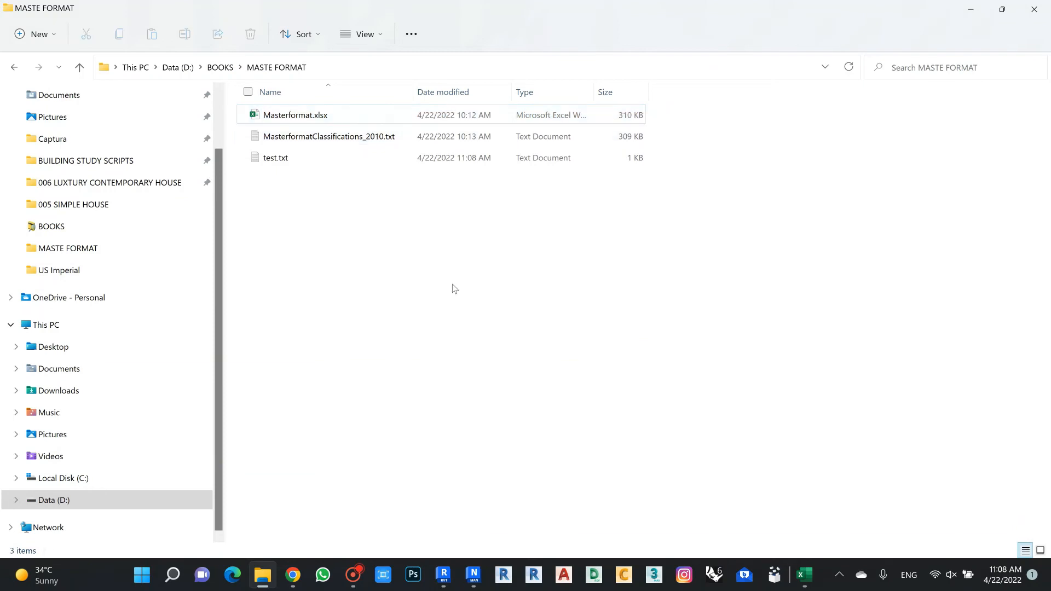
# Switch to Revit and load MasterformatClassifications_2010.txt from D:\BOOKS\MASTE FORMAT as the assembly code file
pyautogui.click(446, 577)
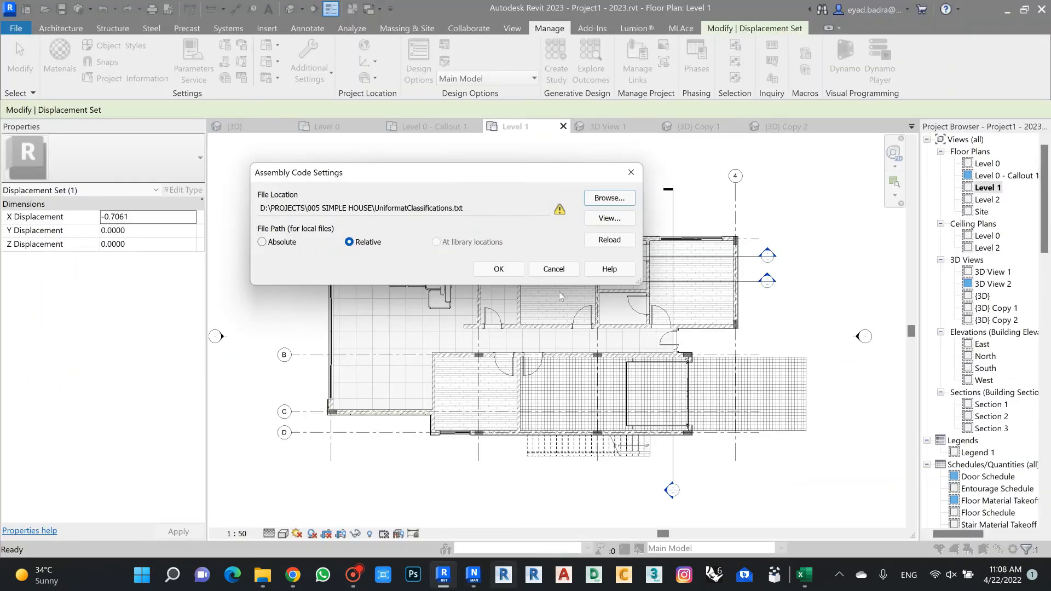
pyautogui.click(610, 197)
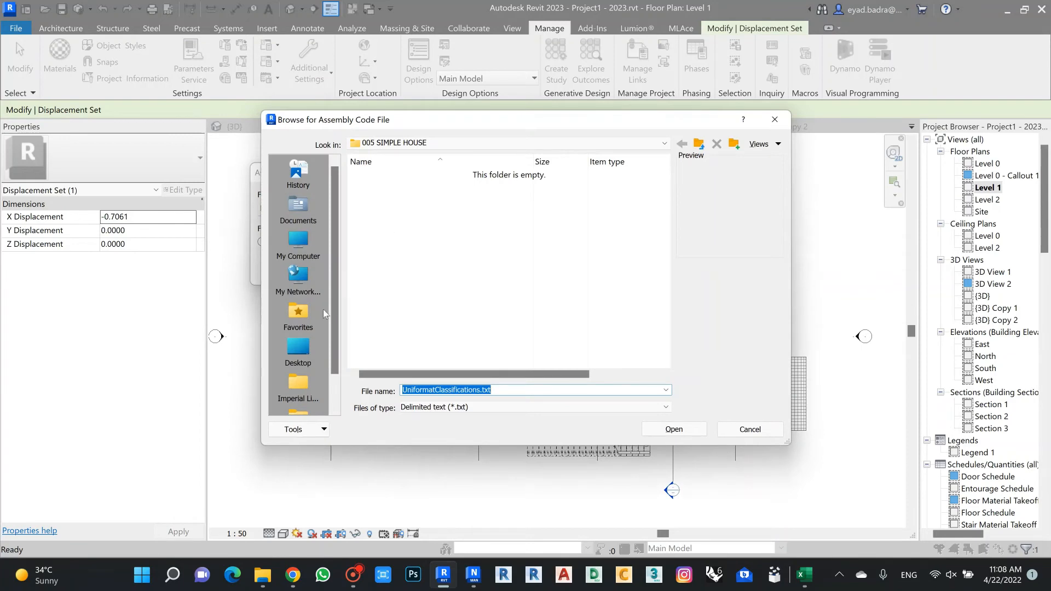
pyautogui.click(298, 349)
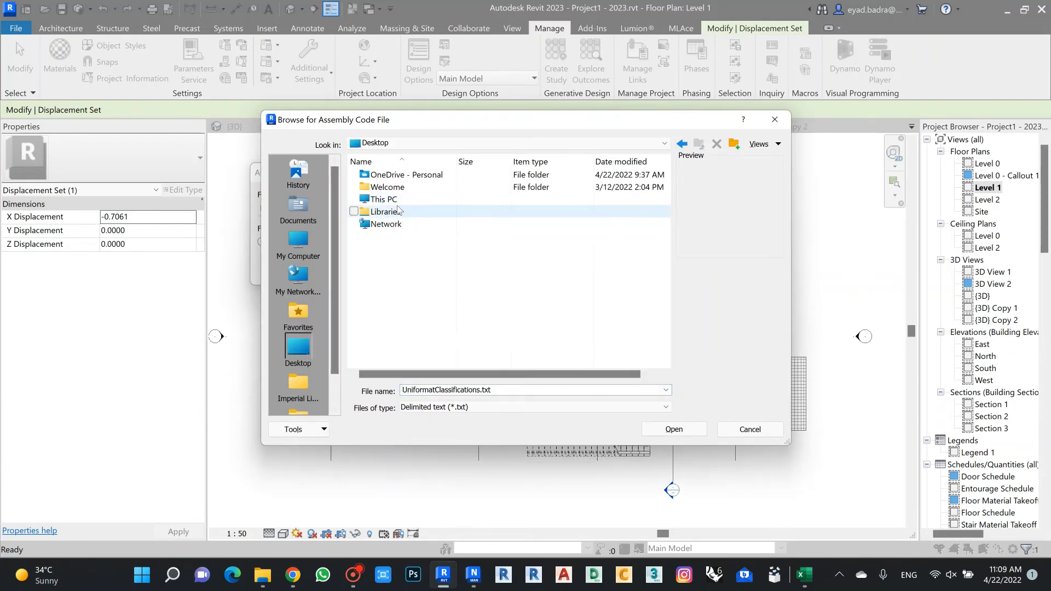
pyautogui.doubleClick(383, 199)
pyautogui.doubleClick(415, 290)
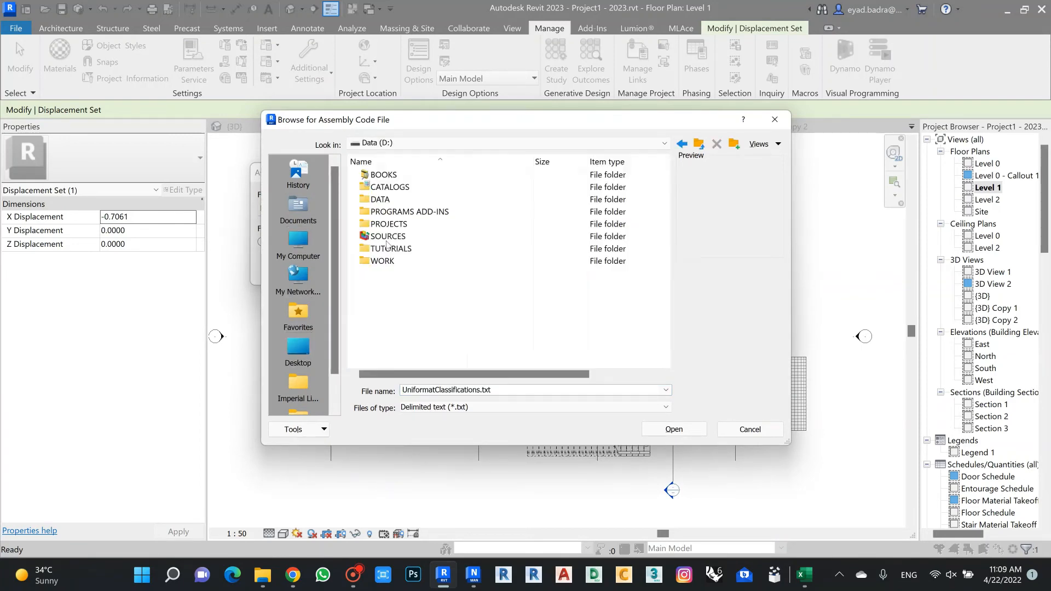
pyautogui.doubleClick(391, 178)
pyautogui.doubleClick(396, 200)
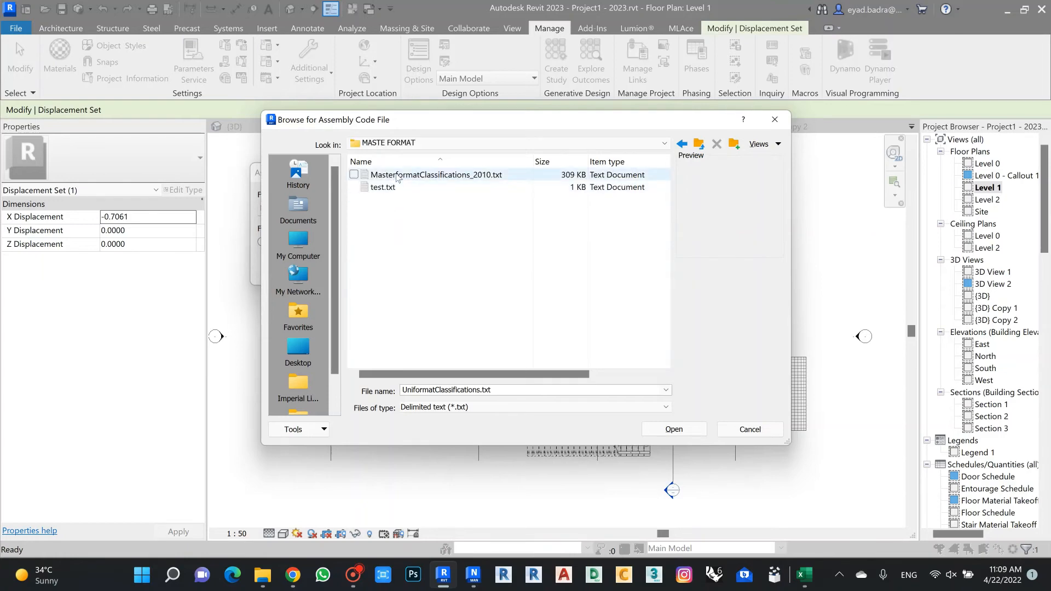
pyautogui.click(439, 175)
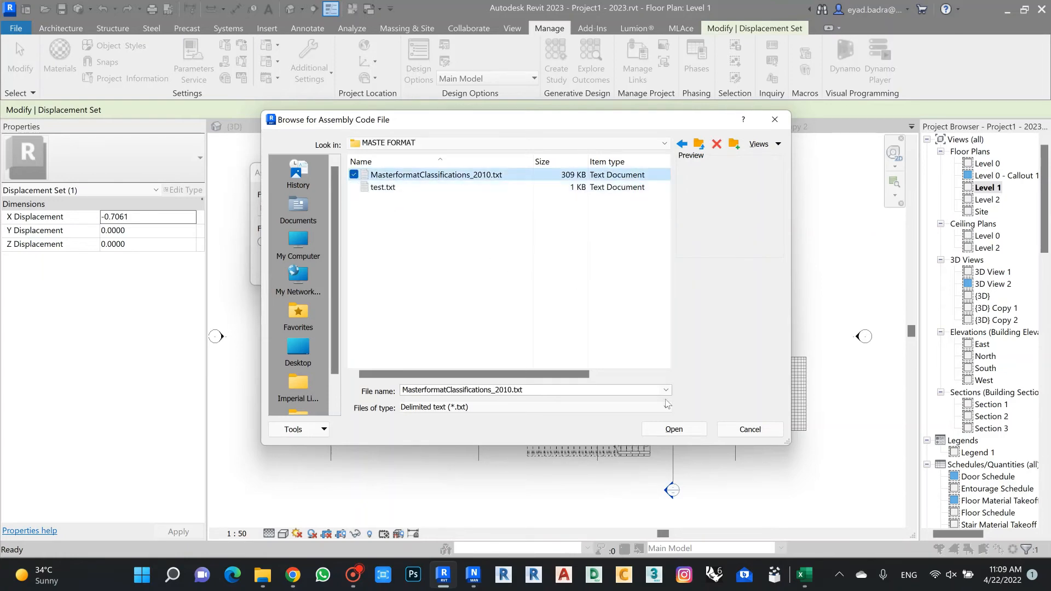
pyautogui.click(674, 429)
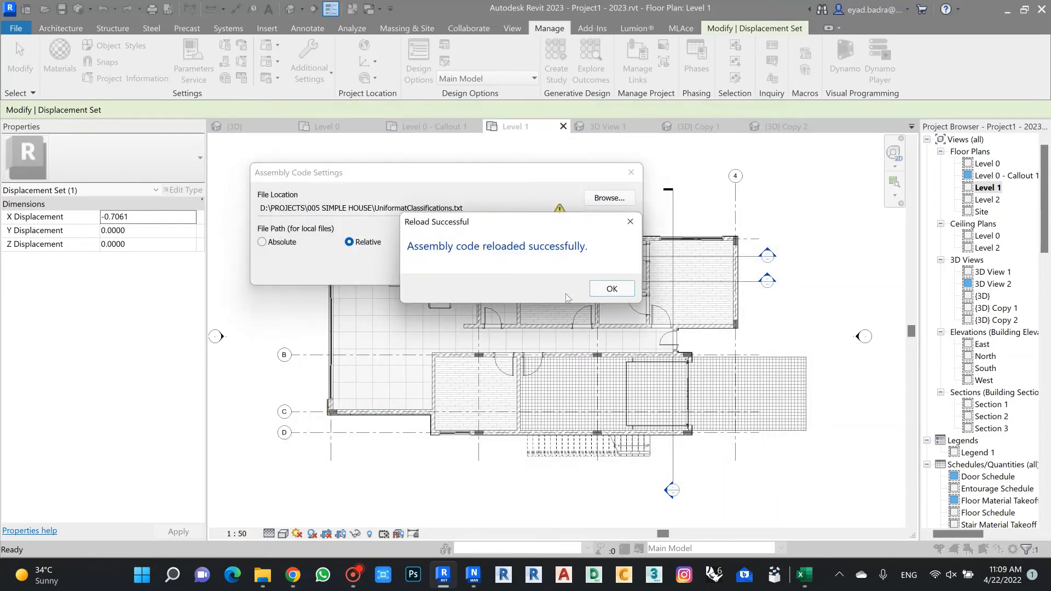
pyautogui.click(611, 289)
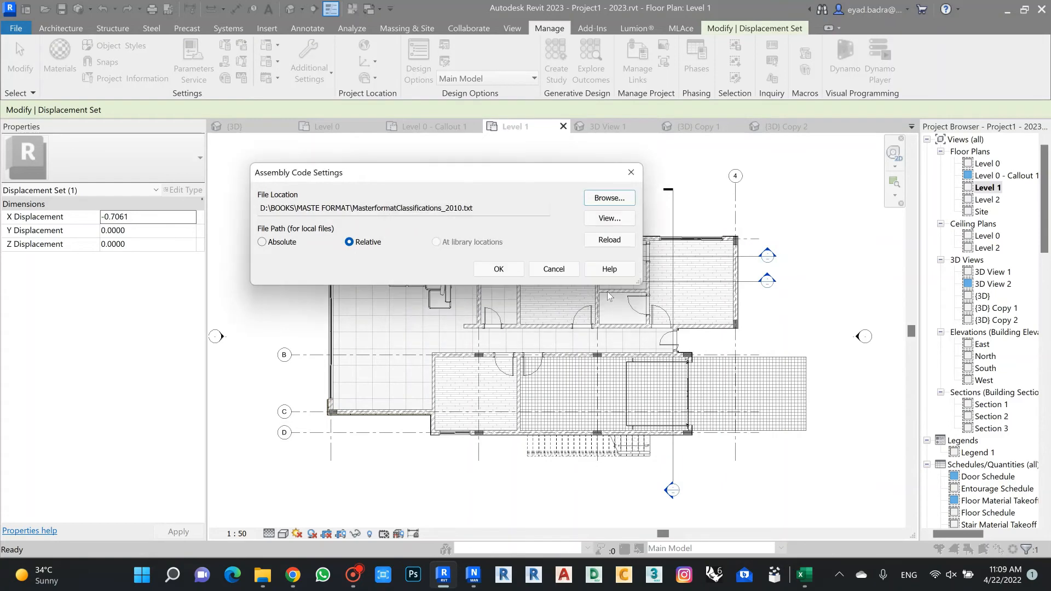
# View the loaded assembly codes, expanding the MasterFormat list and examining the 04 00 00 Masonry division
pyautogui.click(602, 219)
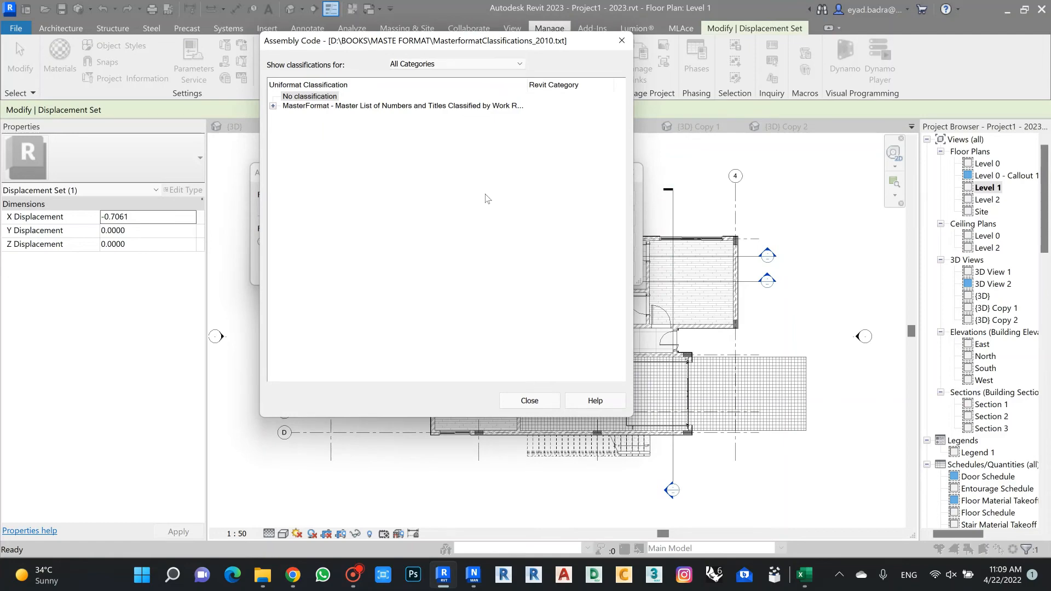
pyautogui.click(273, 106)
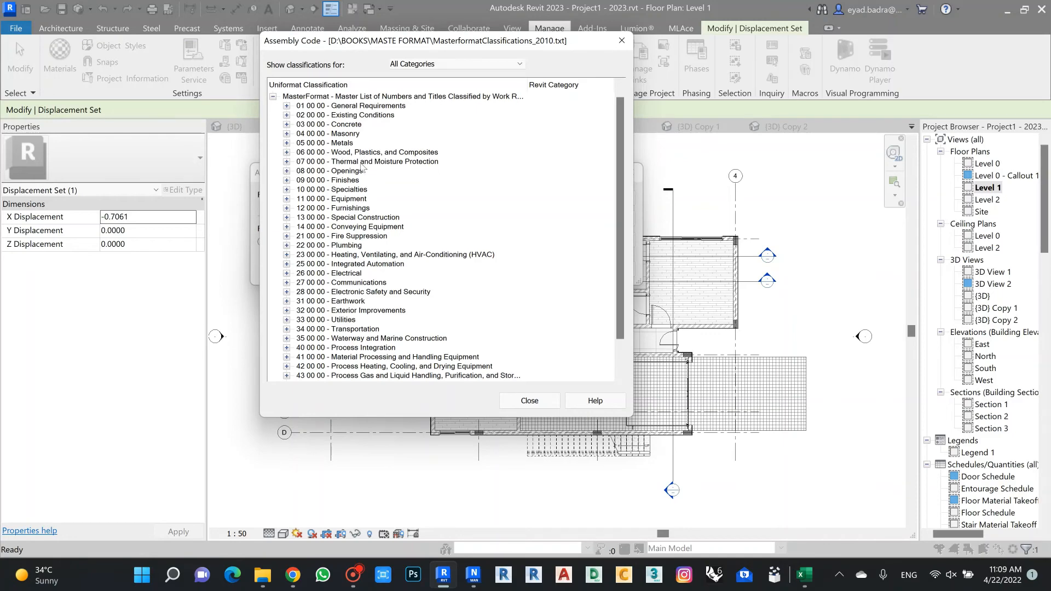
pyautogui.scroll(-2, 361, 167)
pyautogui.scroll(3, 366, 200)
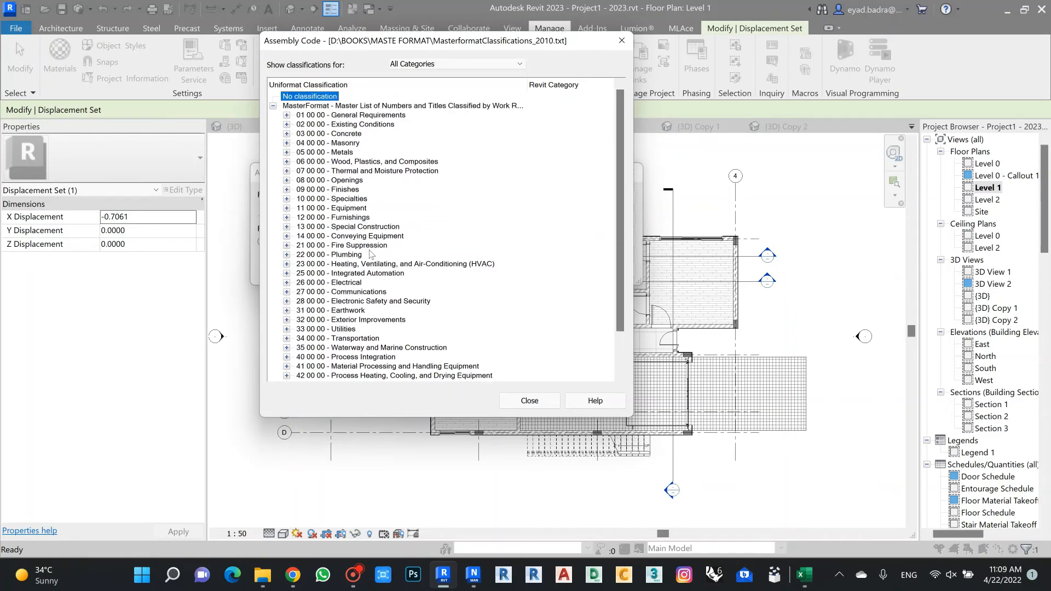
pyautogui.click(286, 144)
pyautogui.scroll(2, 335, 227)
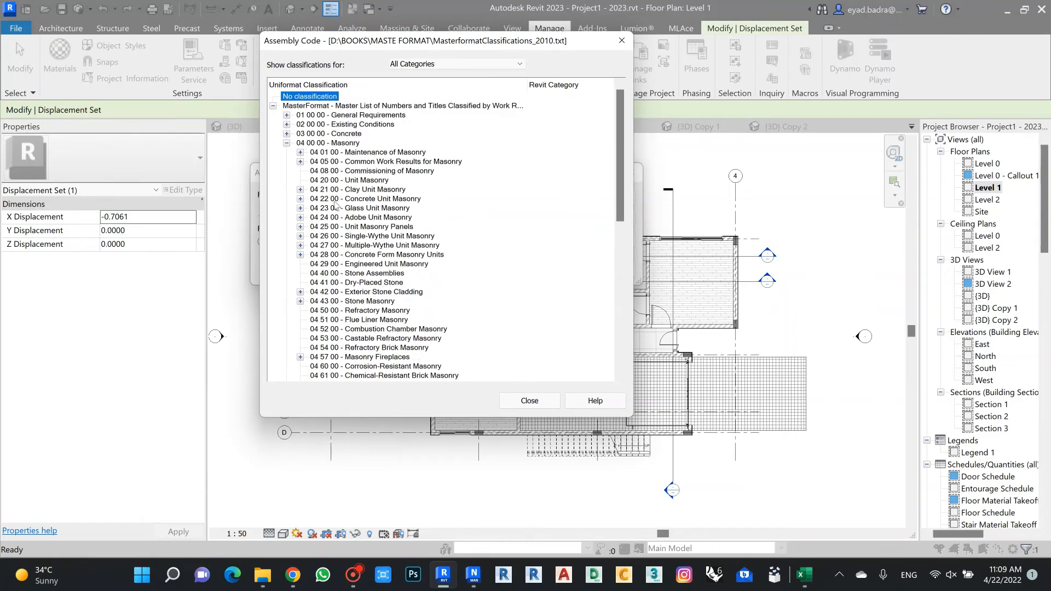
pyautogui.click(287, 143)
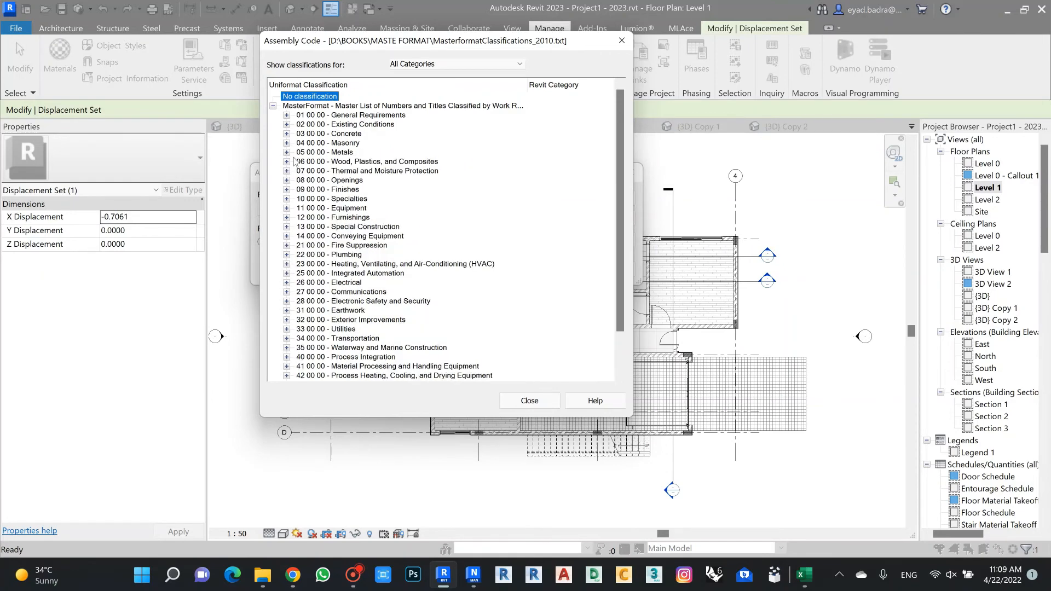
# Check the Revit family category codes on the Instructions sheet of Masterformat.xlsx and return to Revit
pyautogui.moveTo(800, 584)
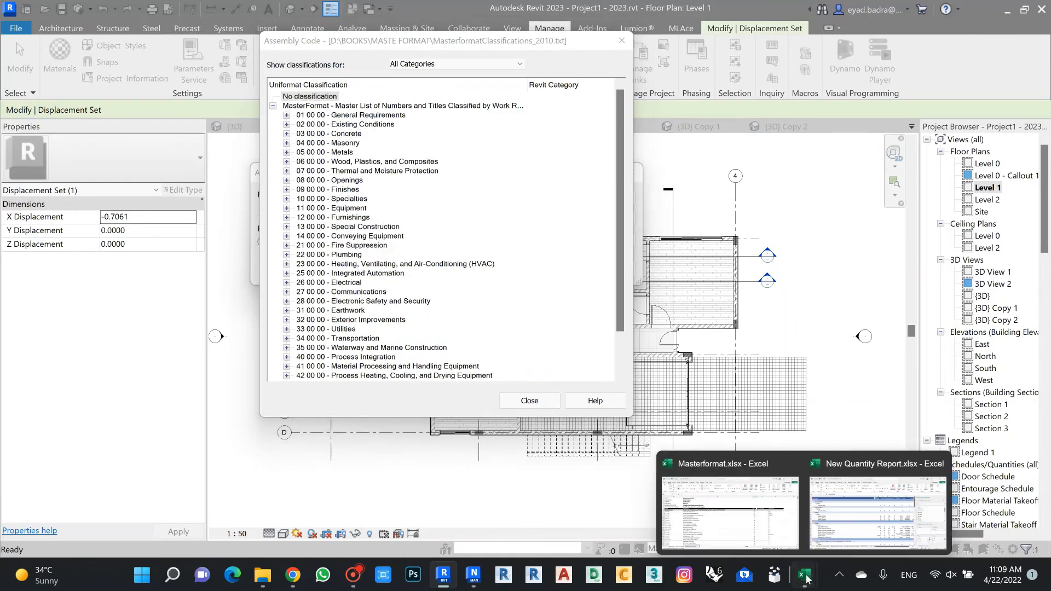
pyautogui.click(733, 518)
pyautogui.click(75, 536)
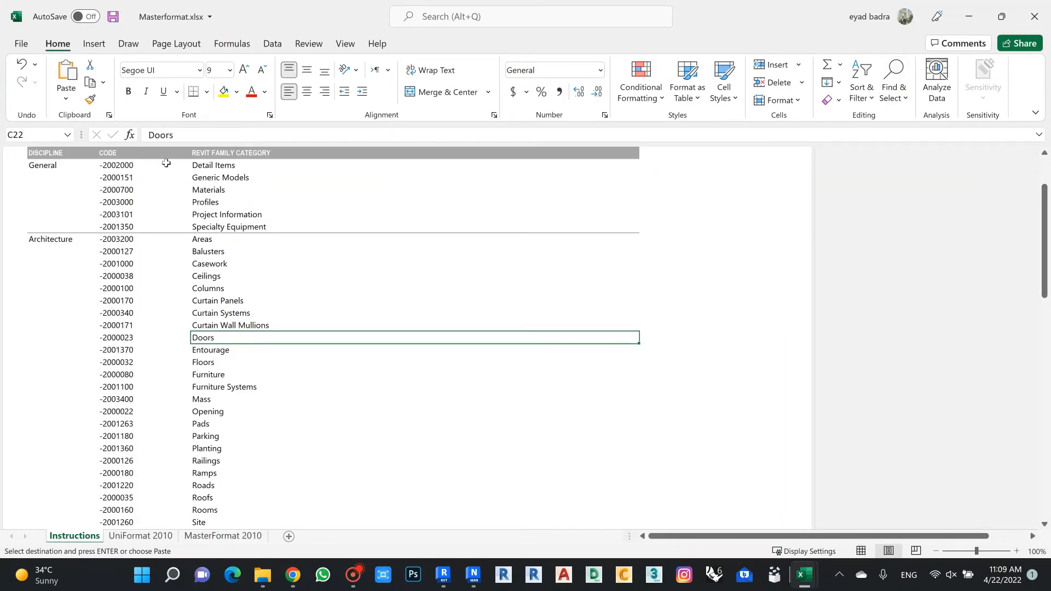
pyautogui.click(968, 16)
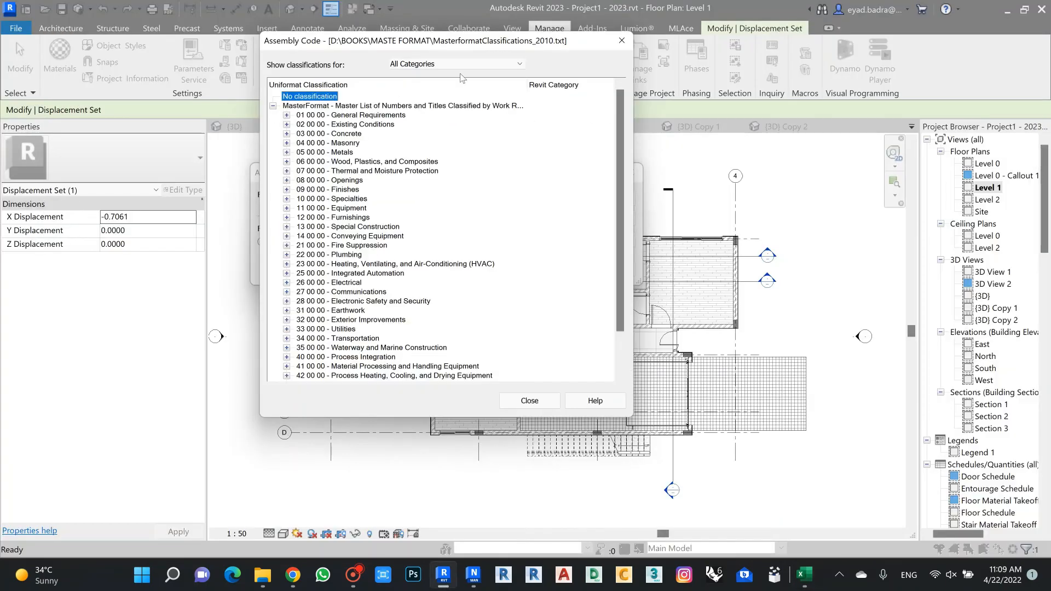
# Look through the Revit categories available for the classification list and show only classifications for Doors
pyautogui.click(421, 63)
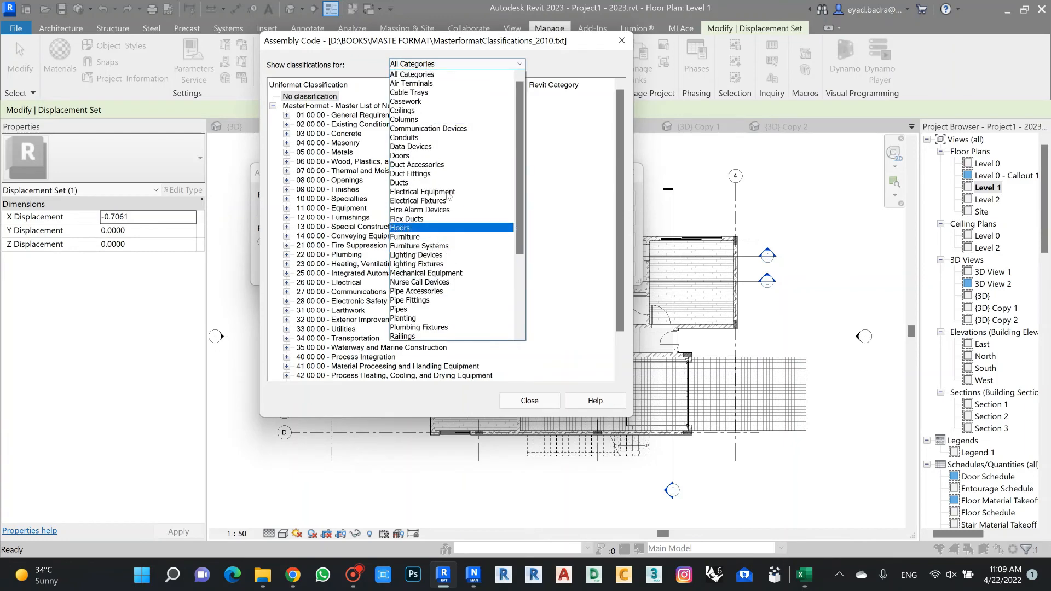
pyautogui.scroll(-4, 427, 263)
pyautogui.scroll(4, 427, 246)
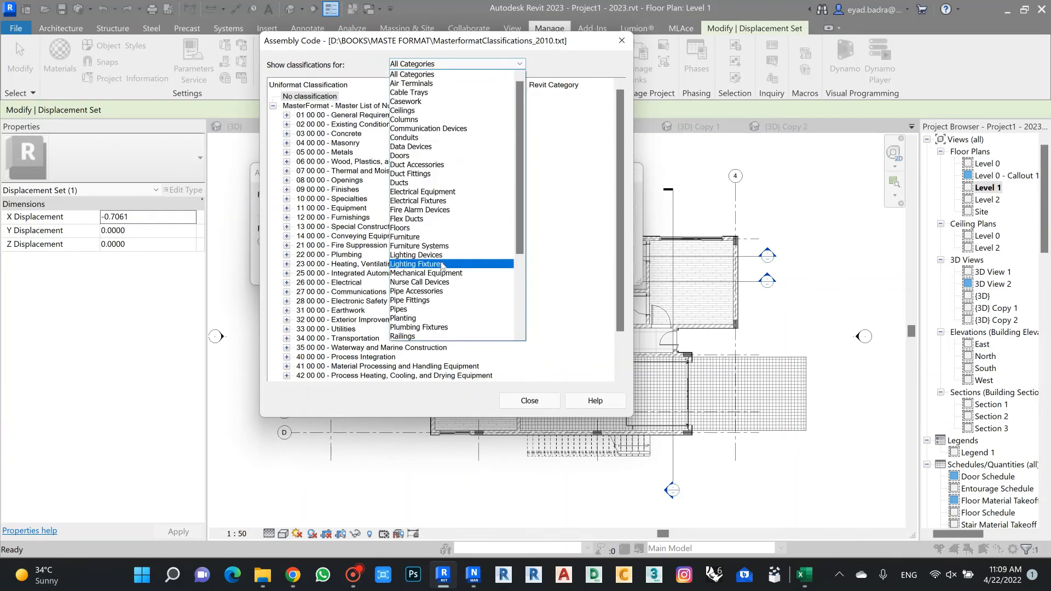
pyautogui.click(421, 156)
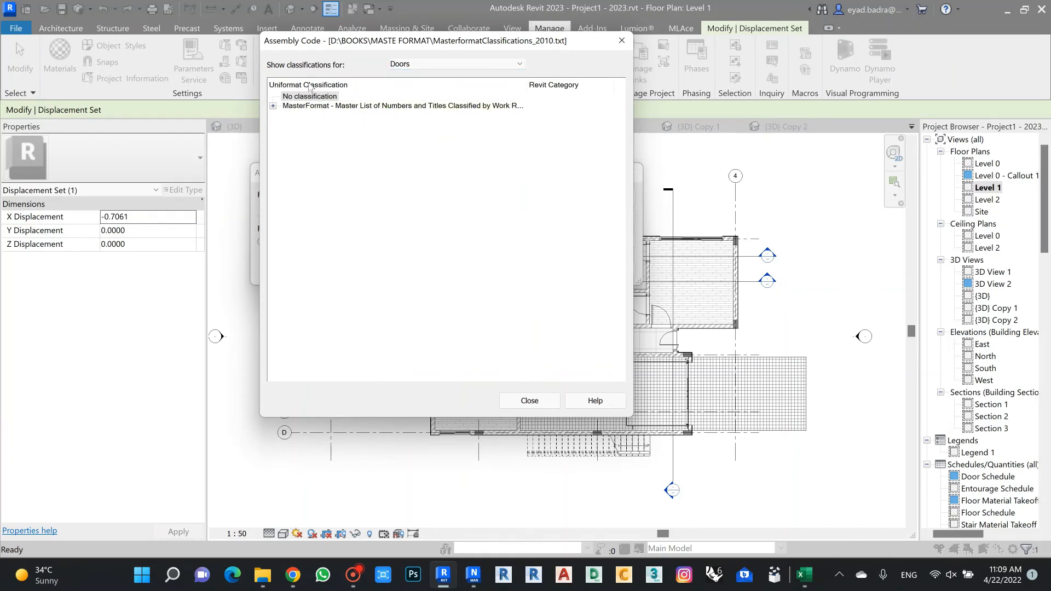
# Examine the MasterFormat classifications for Doors, including 08 00 00 Openings and 08 14 00 Wood Doors, and close the assembly code settings
pyautogui.click(273, 106)
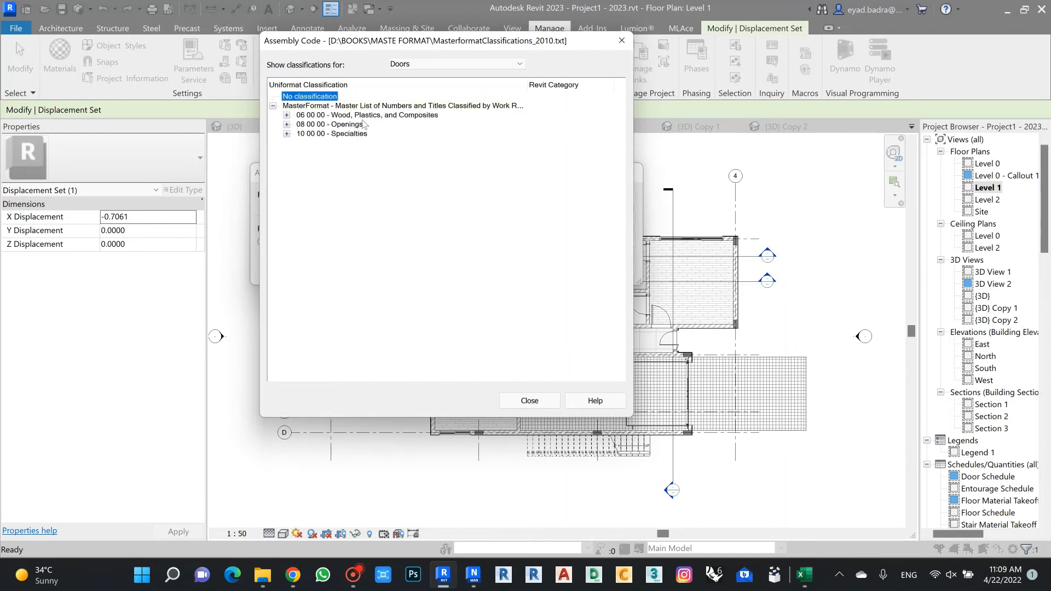
pyautogui.click(286, 116)
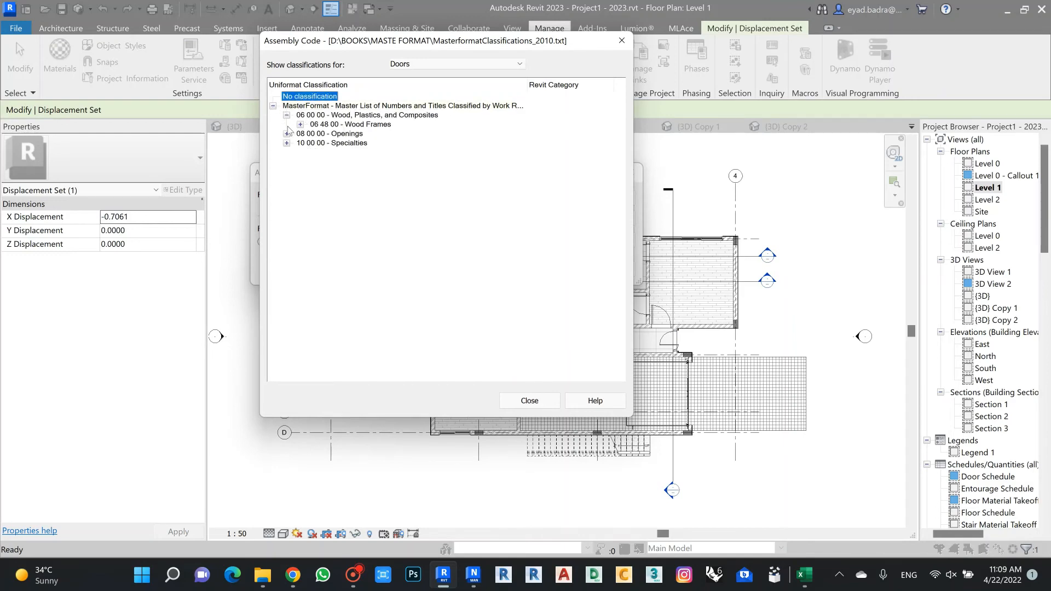
pyautogui.click(286, 134)
pyautogui.click(286, 302)
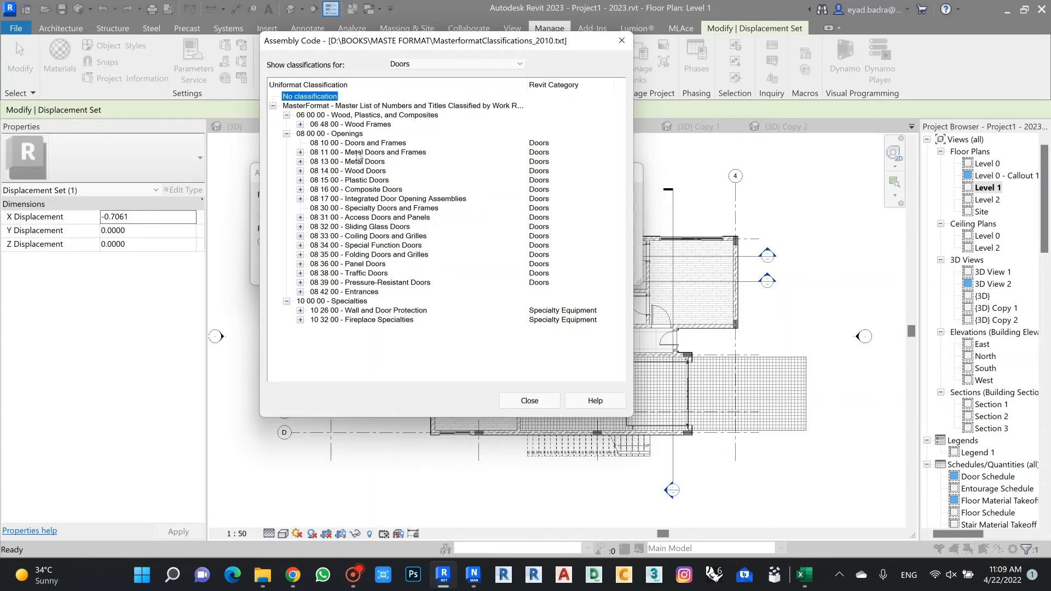
pyautogui.click(359, 171)
pyautogui.doubleClick(362, 171)
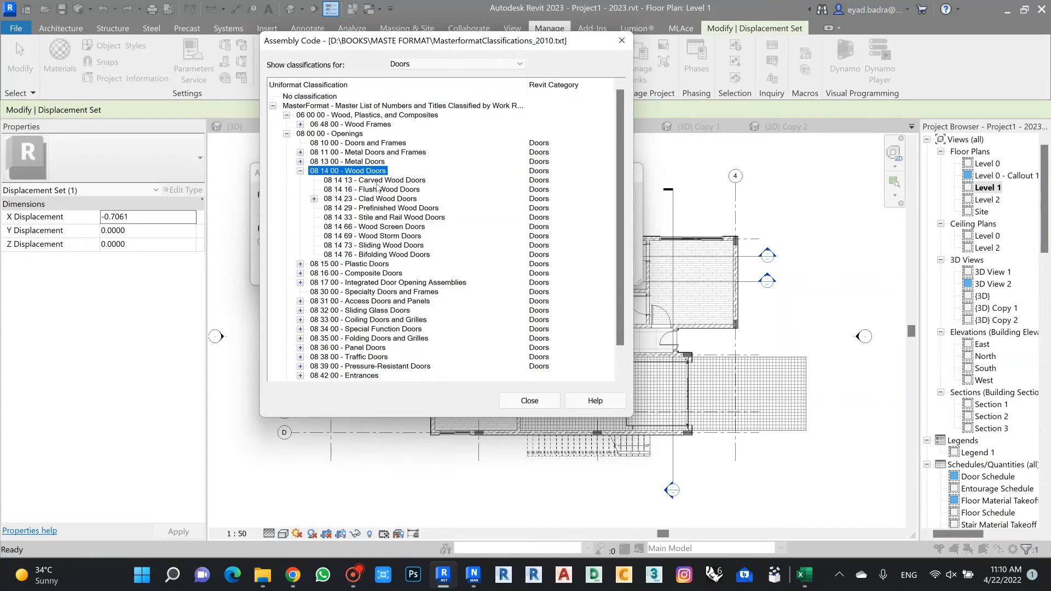
pyautogui.click(314, 200)
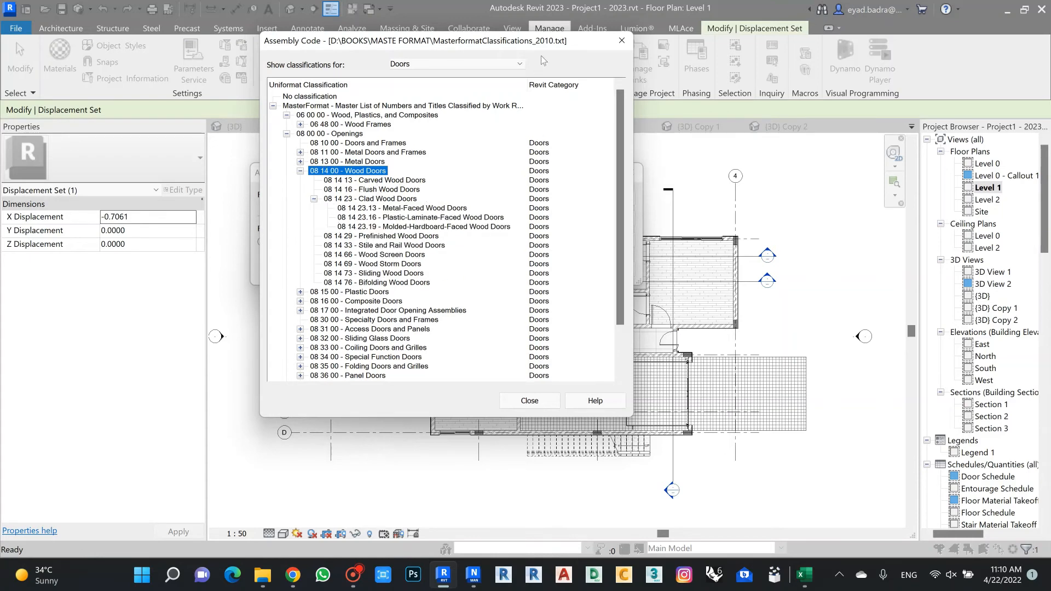
pyautogui.click(622, 41)
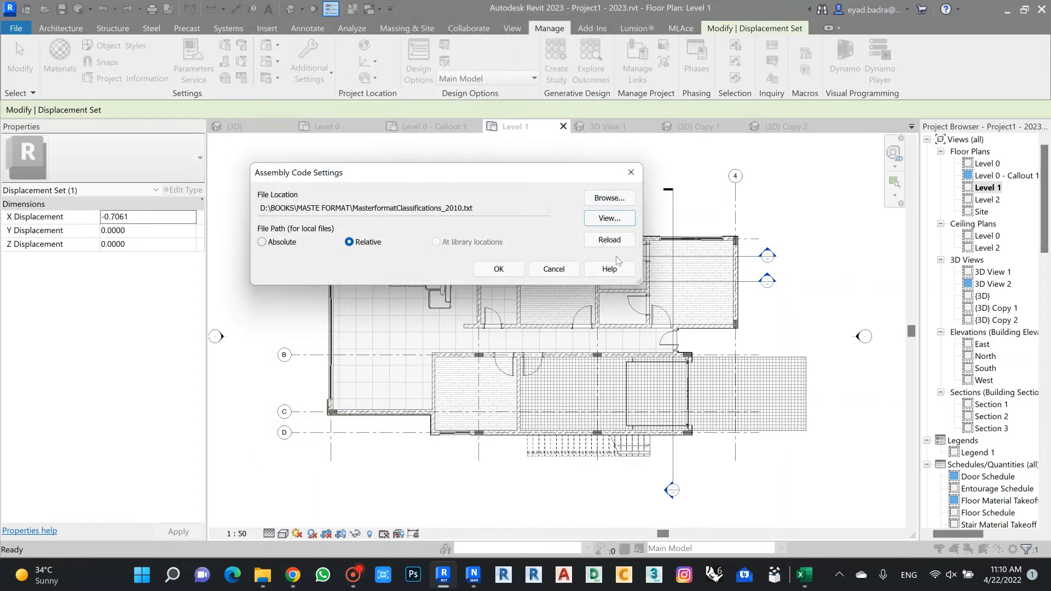
pyautogui.click(631, 172)
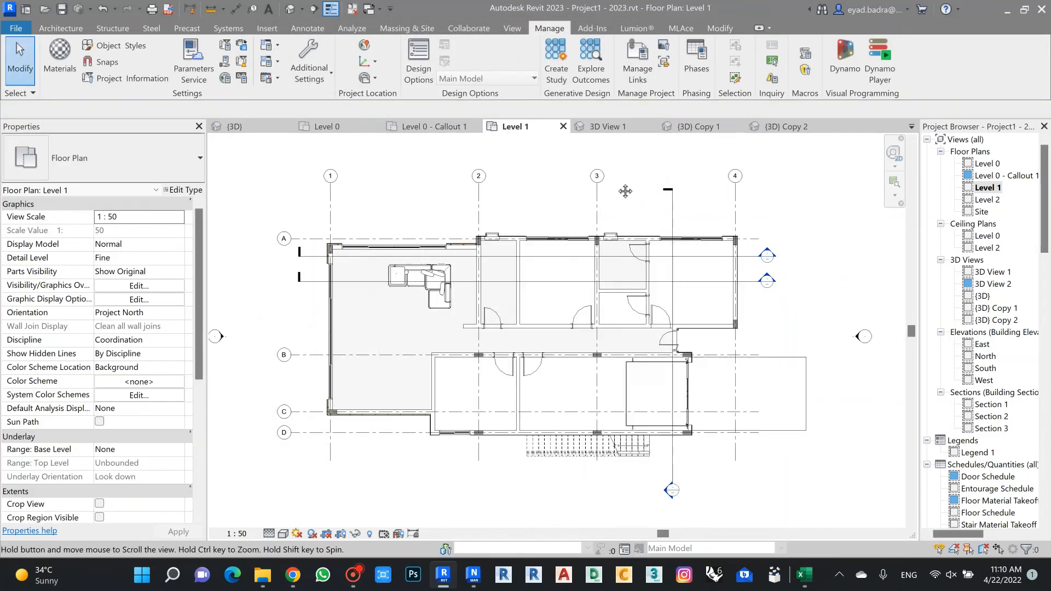
# Check the file location in the assembly code settings again and close them without changes
pyautogui.scroll(5, 630, 181)
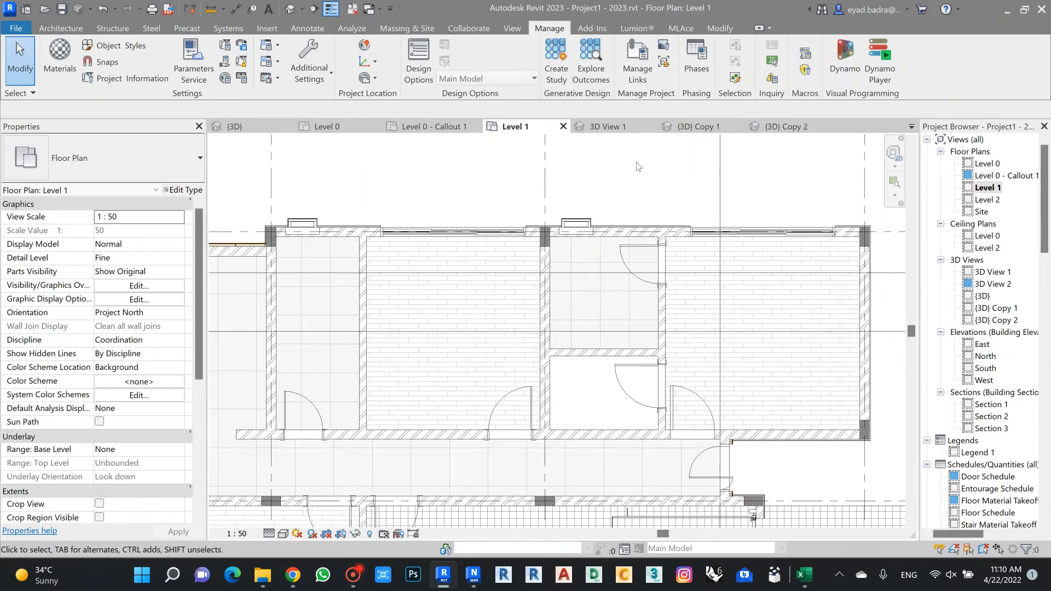
pyautogui.moveTo(665, 178); pyautogui.dragTo(656, 174, button='middle')
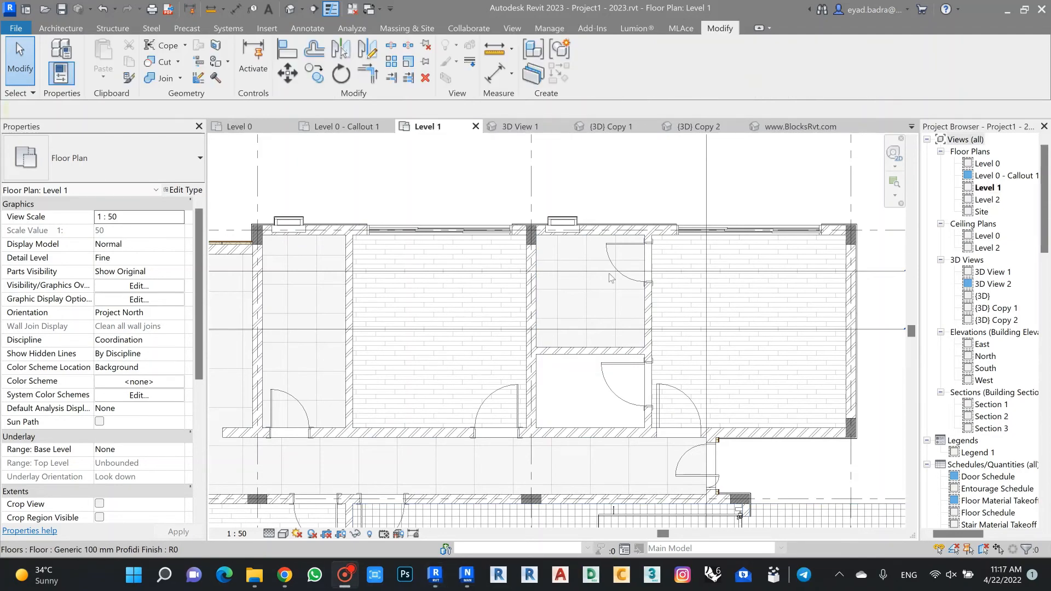
pyautogui.click(629, 240)
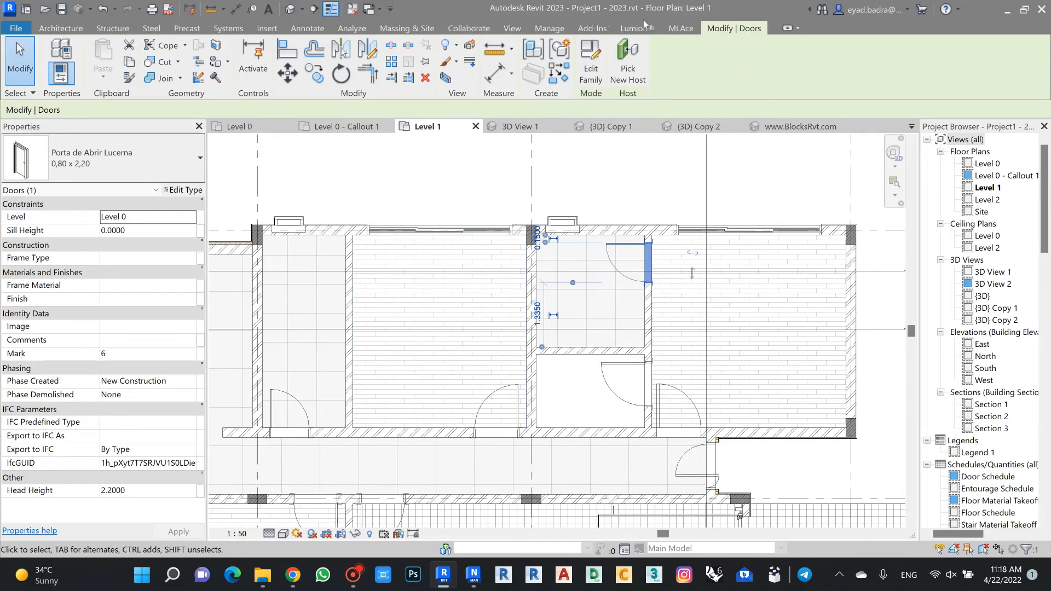
pyautogui.click(549, 29)
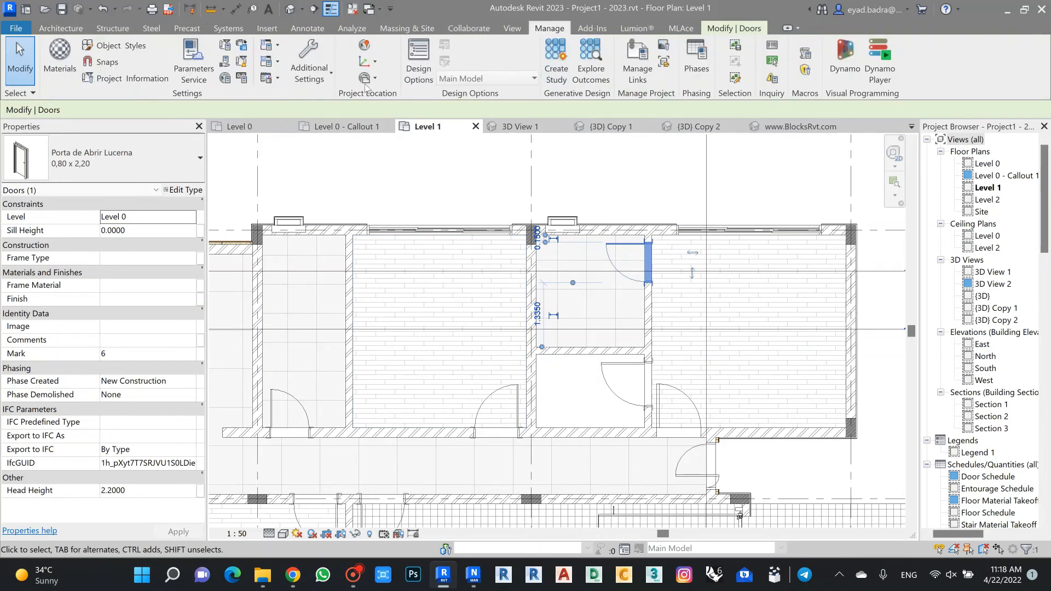
pyautogui.click(309, 69)
pyautogui.click(290, 441)
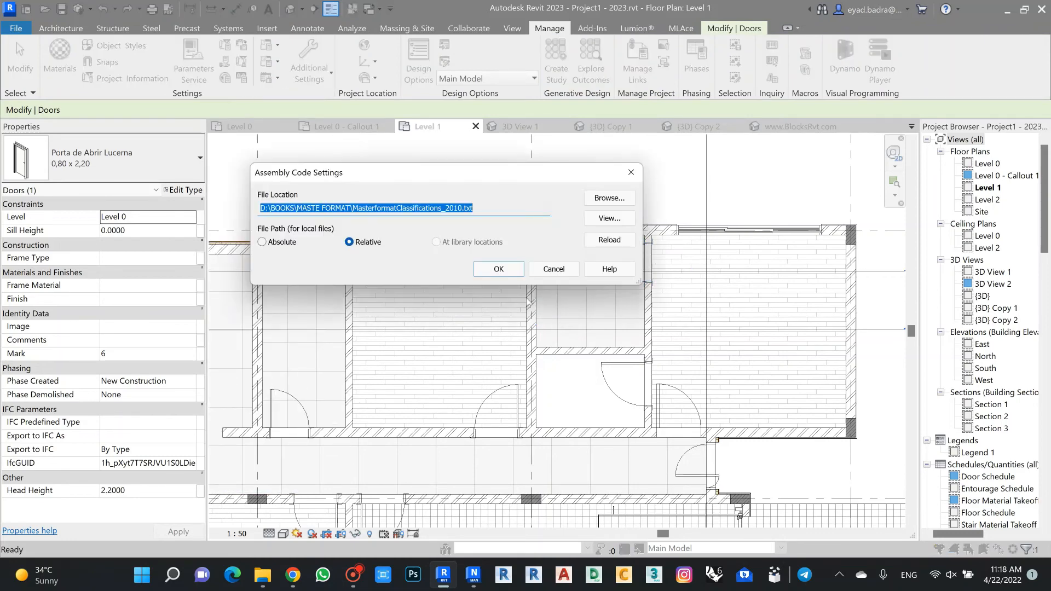
pyautogui.click(631, 172)
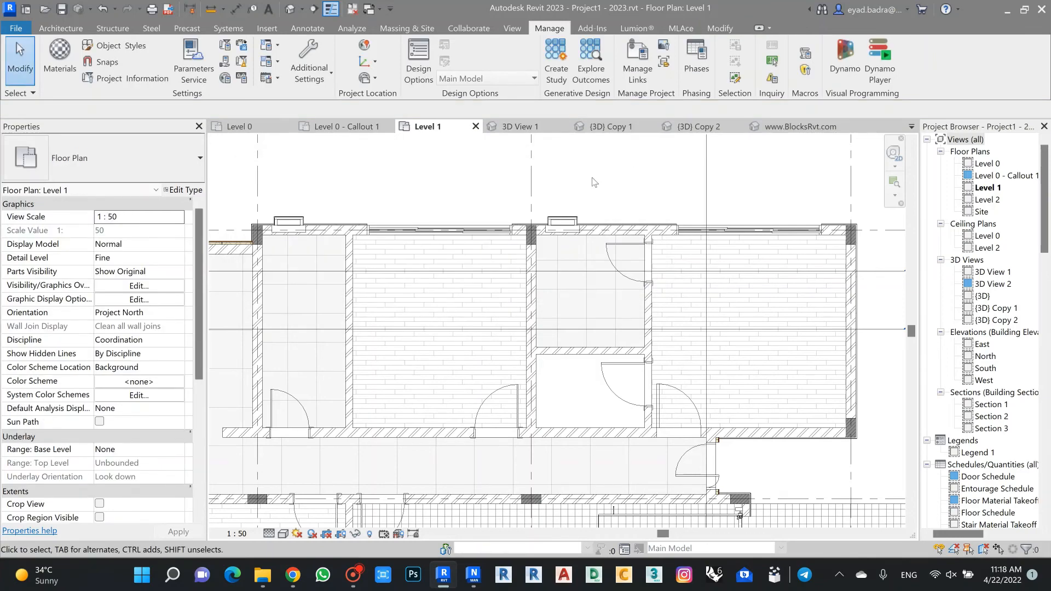
# Open the assembly code chooser from the type properties of the Generic - 200mm wall on grid line 3
pyautogui.click(529, 295)
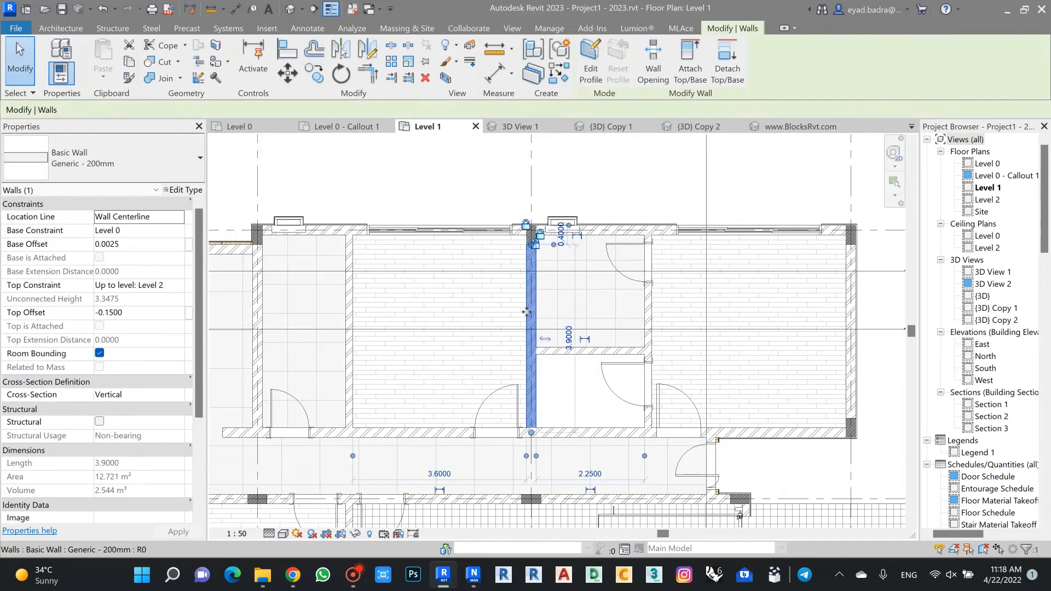
pyautogui.click(184, 190)
pyautogui.scroll(-6, 633, 274)
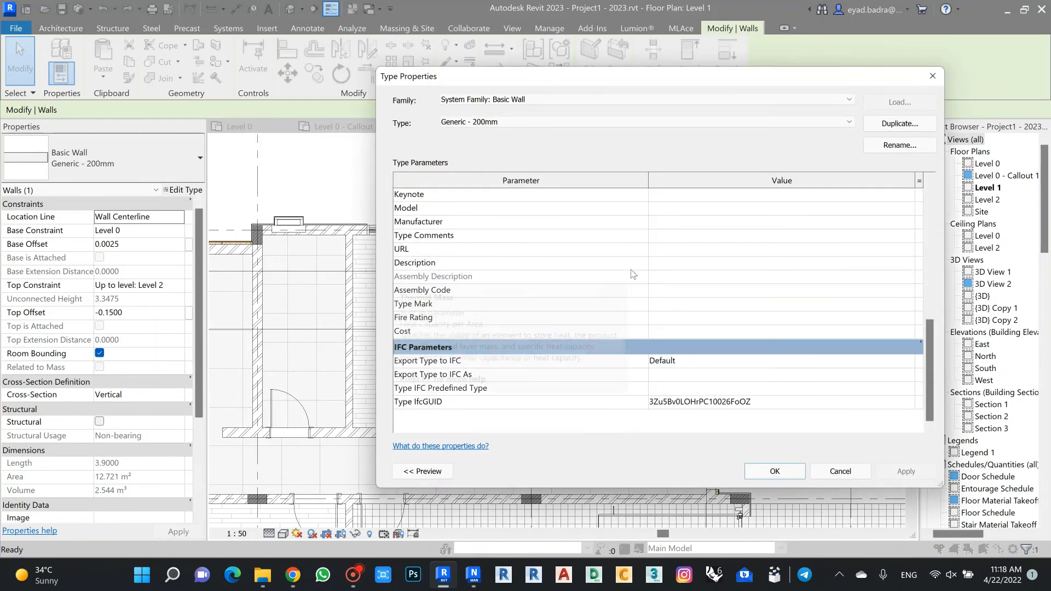
pyautogui.scroll(2, 633, 276)
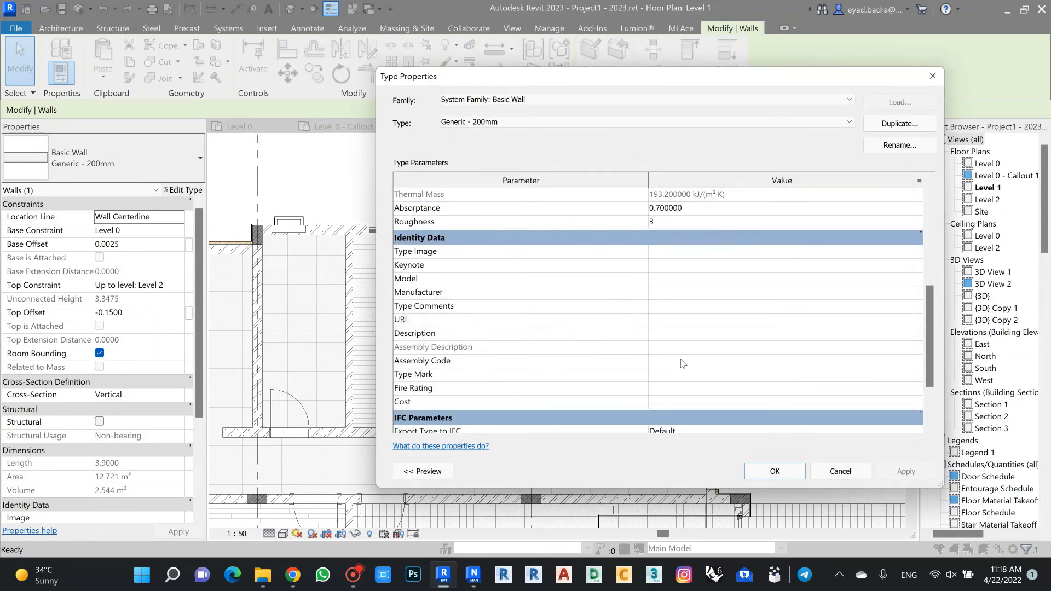
pyautogui.click(910, 362)
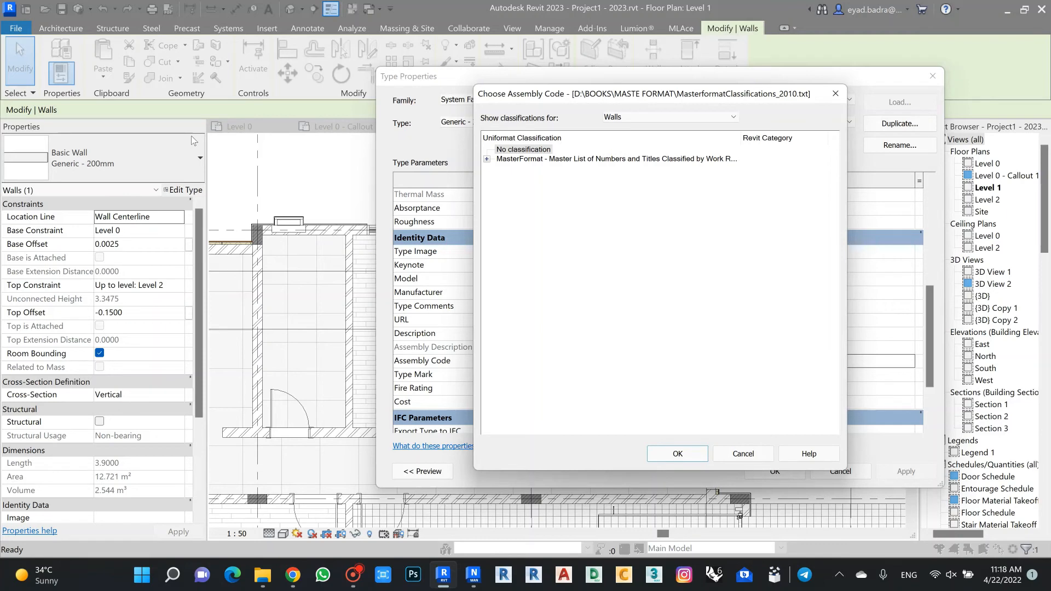
# Look through the MasterFormat divisions listed for Walls and switch the classification filter to All Categories
pyautogui.click(657, 118)
pyautogui.click(621, 120)
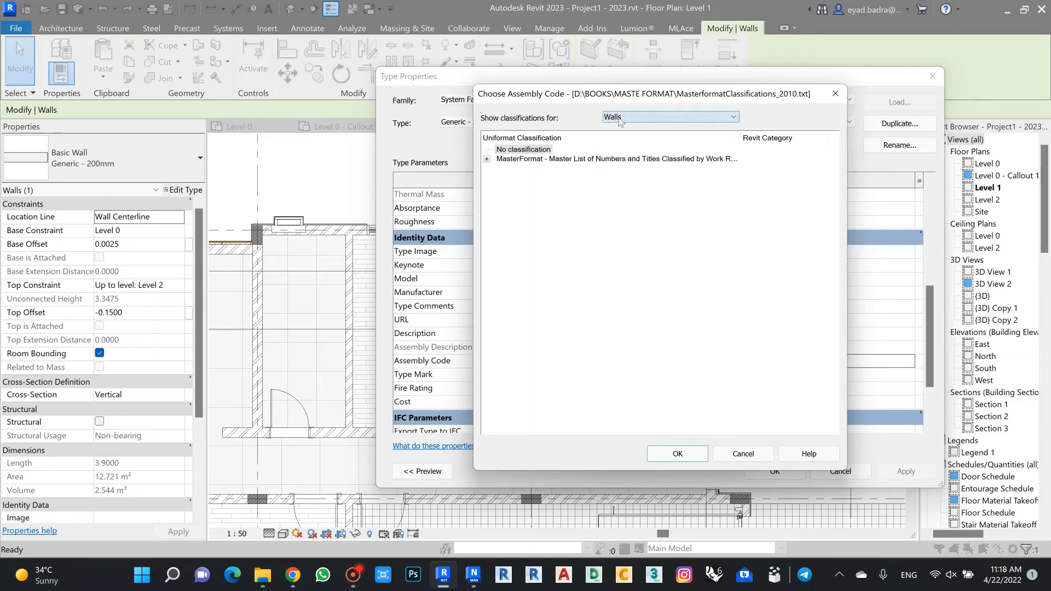
pyautogui.click(487, 159)
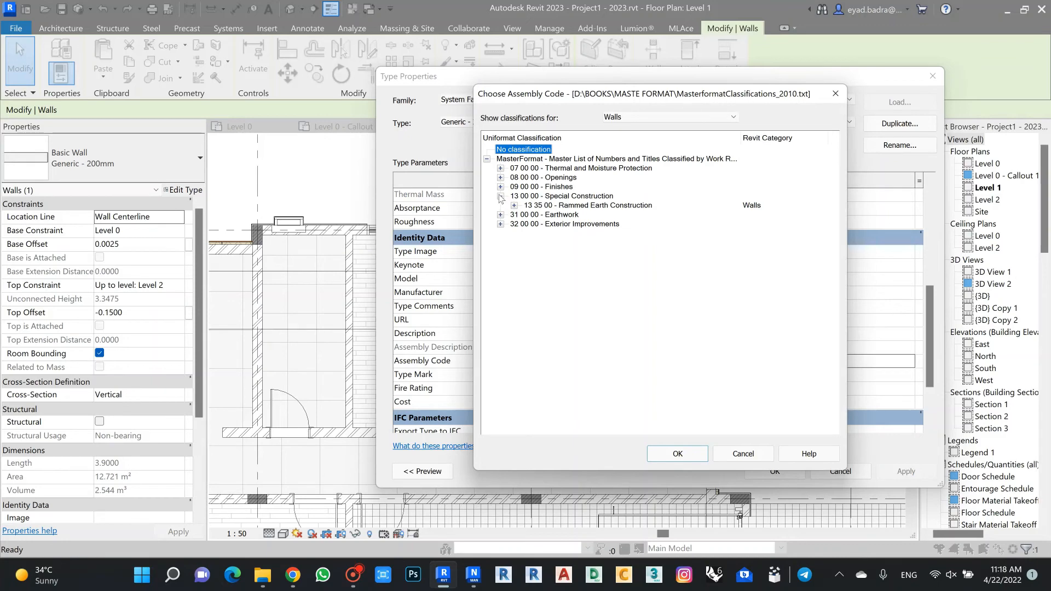
pyautogui.click(487, 160)
pyautogui.click(633, 121)
pyautogui.scroll(4, 643, 148)
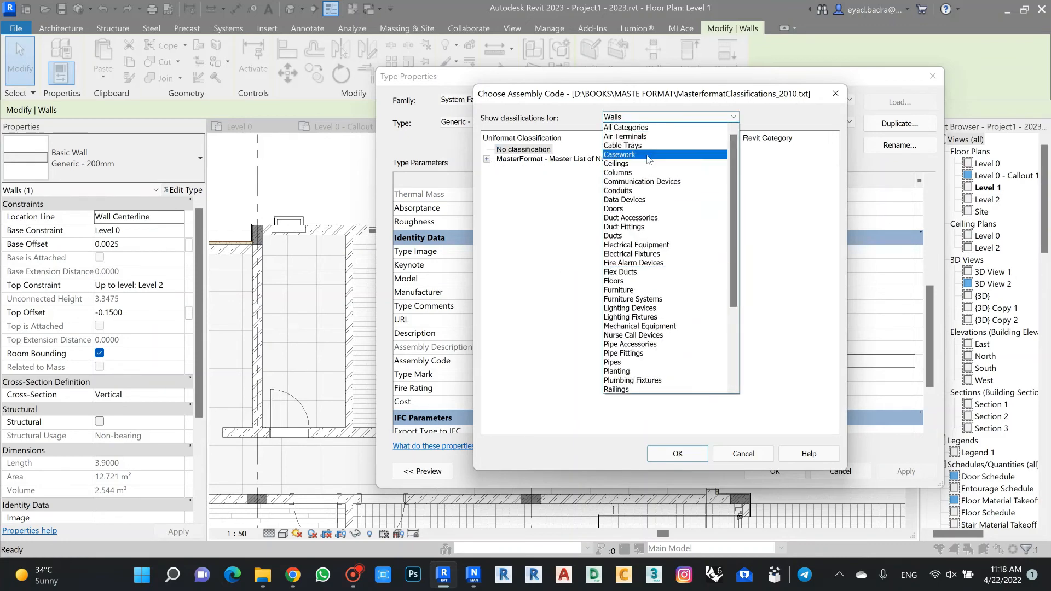
pyautogui.click(642, 134)
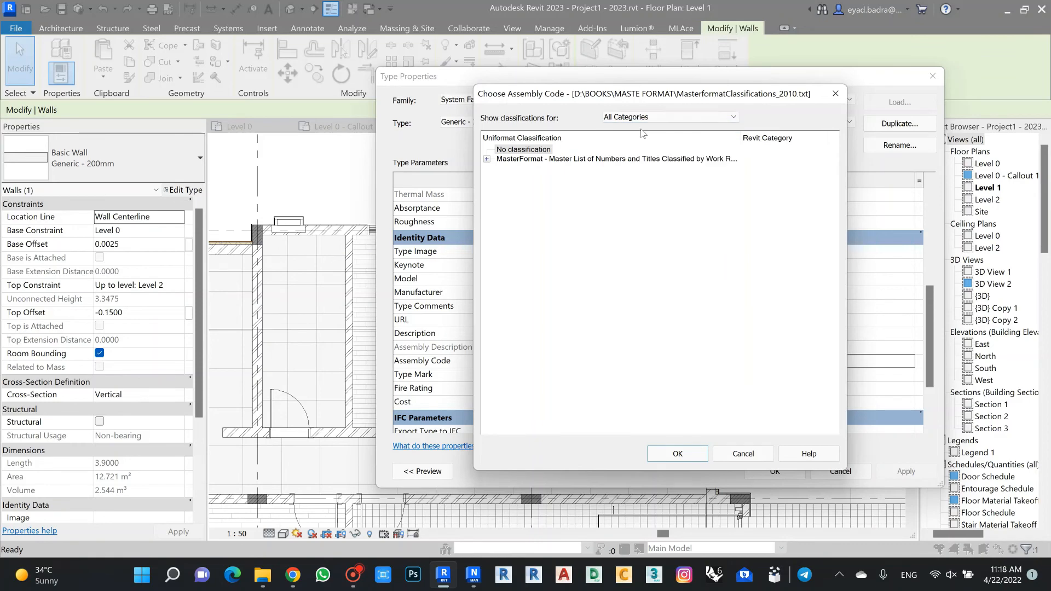
# Examine the 04 00 00 Masonry division, including the manufactured brick and manufactured stone masonry codes
pyautogui.click(486, 159)
pyautogui.click(500, 187)
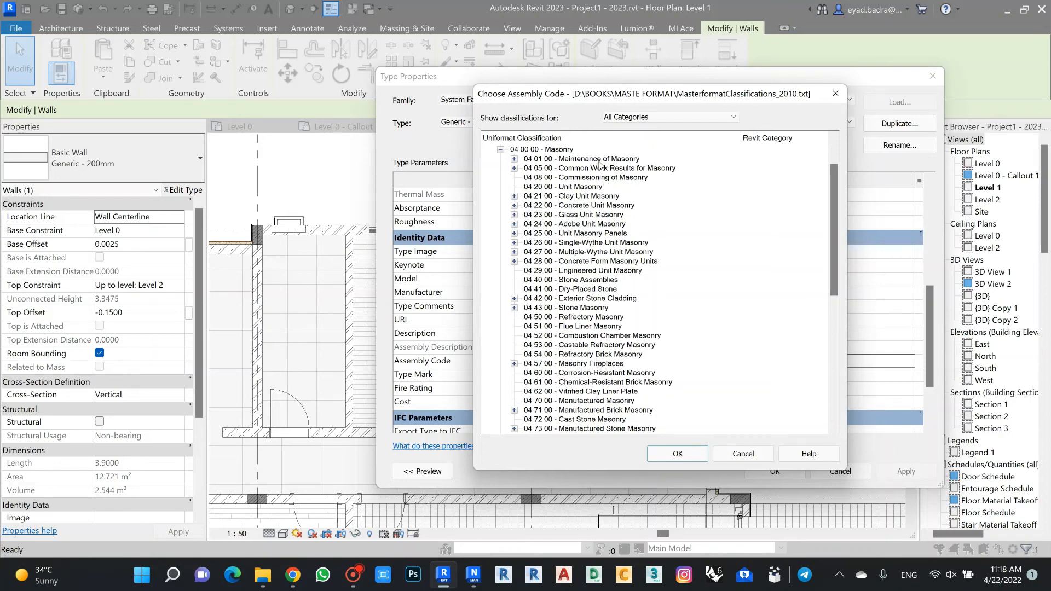
pyautogui.click(569, 187)
pyautogui.scroll(-1, 583, 213)
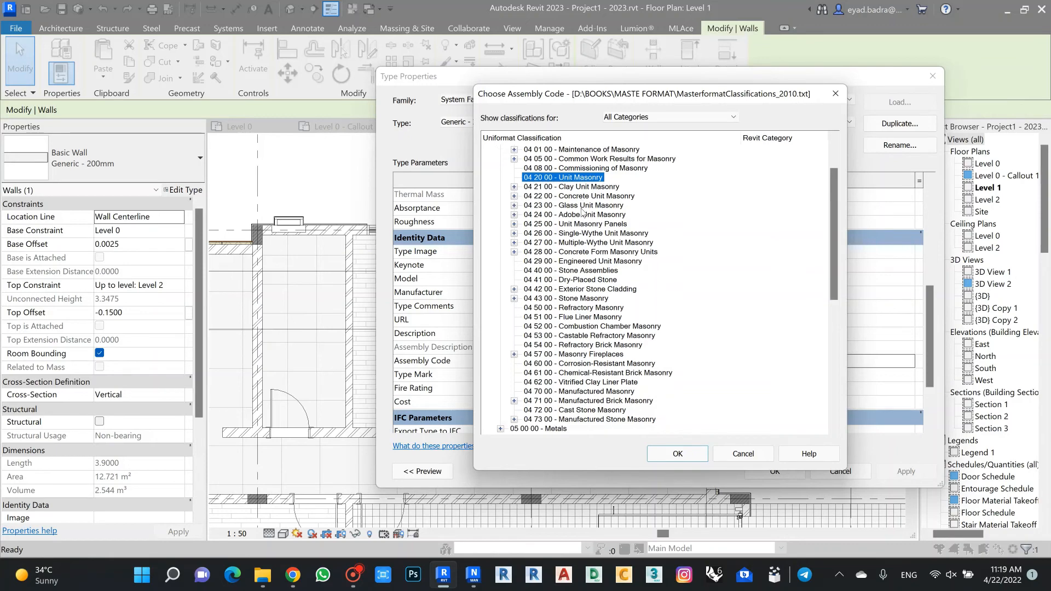
pyautogui.scroll(-1, 586, 213)
pyautogui.scroll(-3, 589, 214)
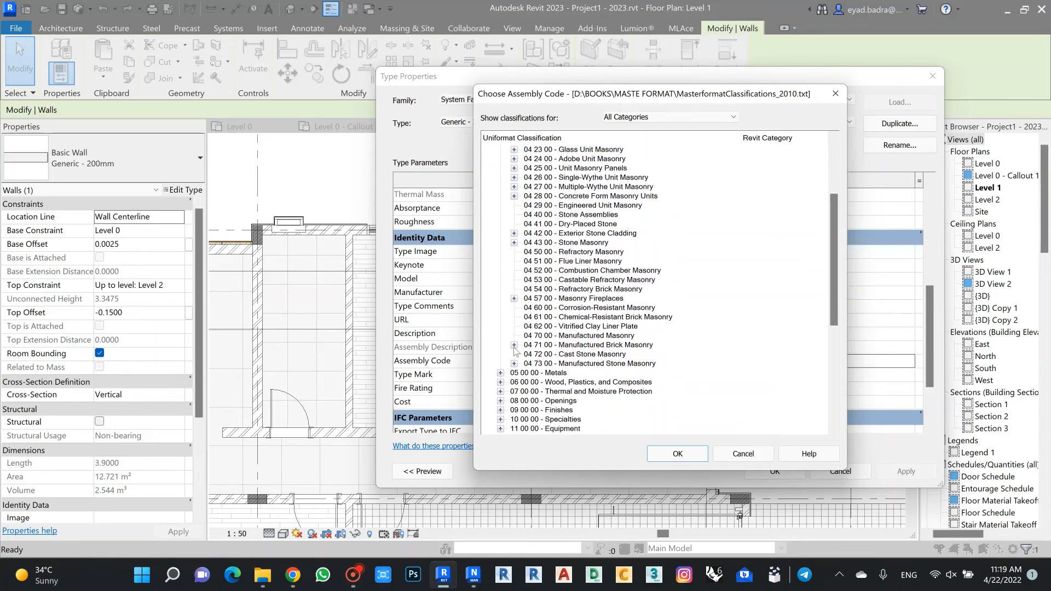
pyautogui.click(514, 346)
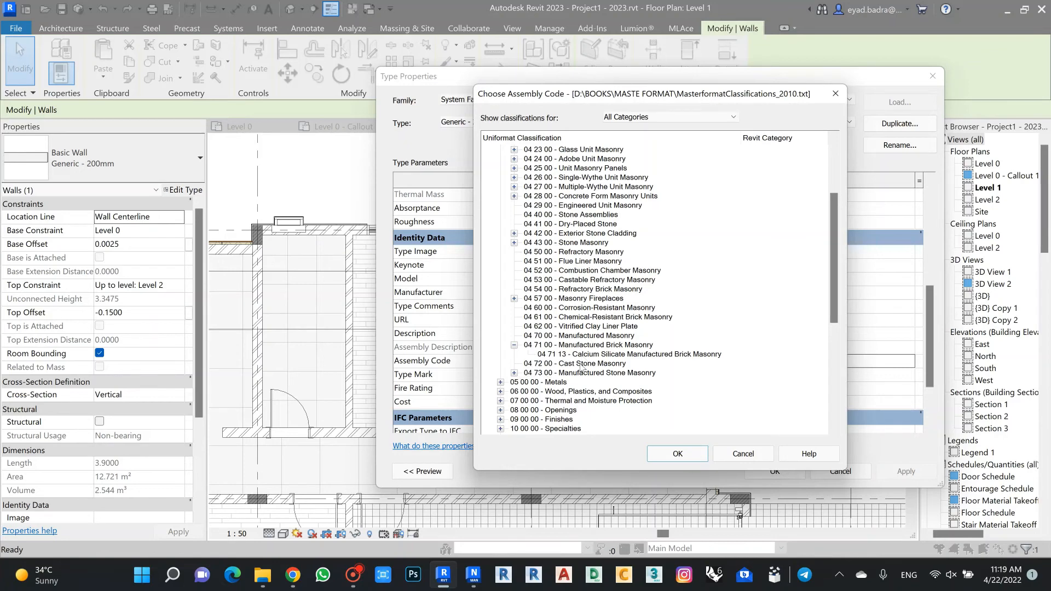
pyautogui.click(515, 373)
pyautogui.scroll(3, 583, 331)
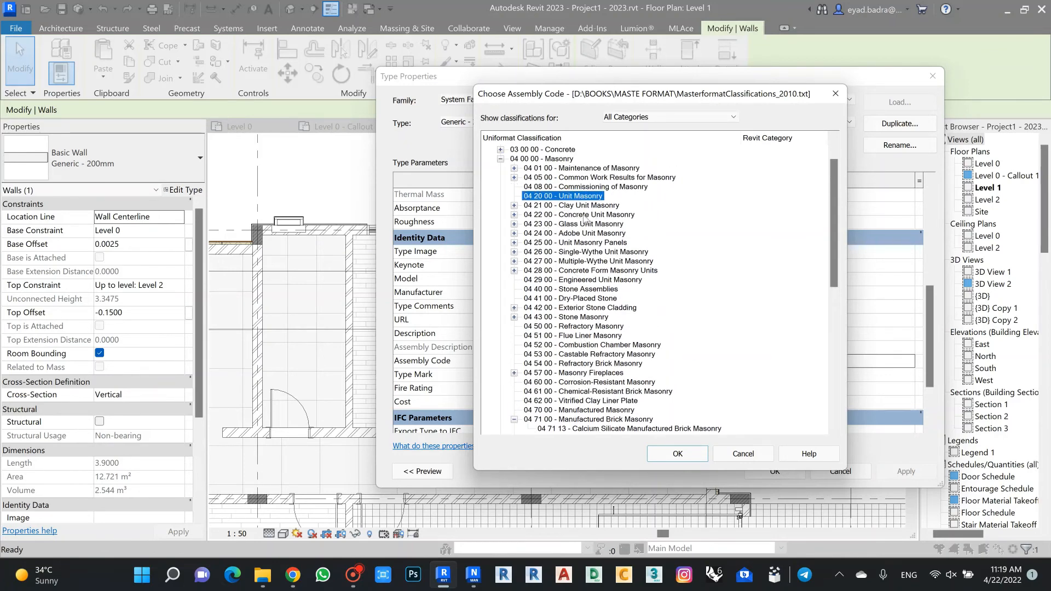
# Assign assembly code 04 21 19 Clay Tile Masonry, from 04 21 00 Clay Unit Masonry, to the Generic - 200mm wall type
pyautogui.click(583, 215)
pyautogui.click(514, 215)
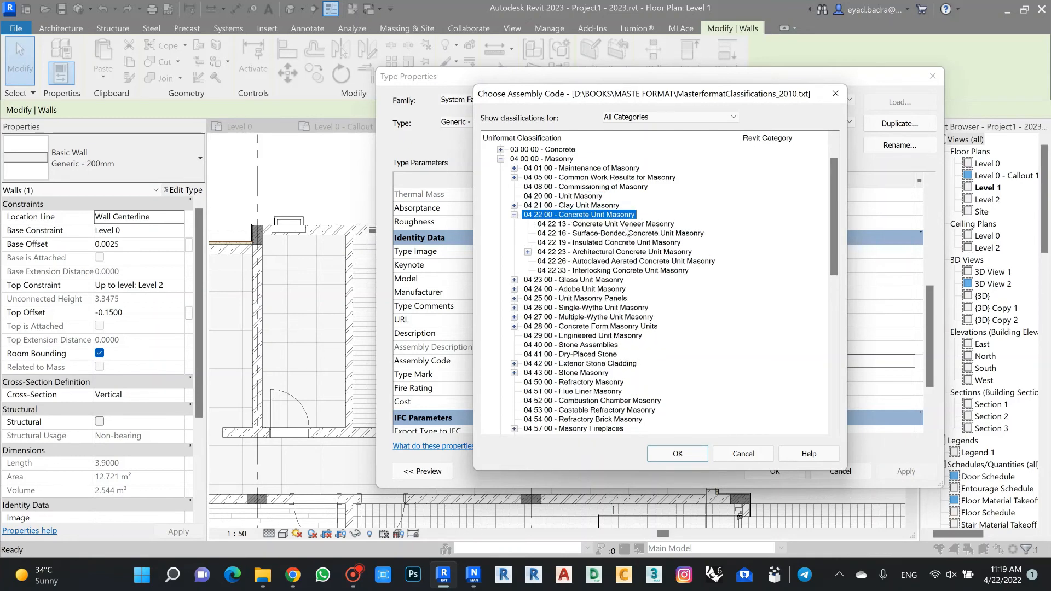
pyautogui.click(607, 224)
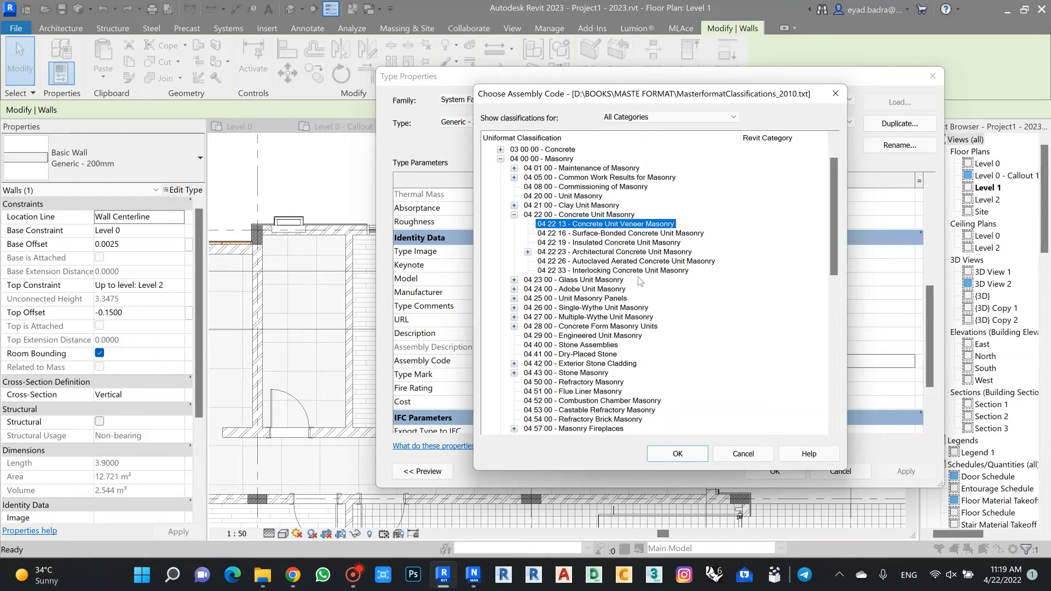
pyautogui.click(514, 205)
pyautogui.click(528, 215)
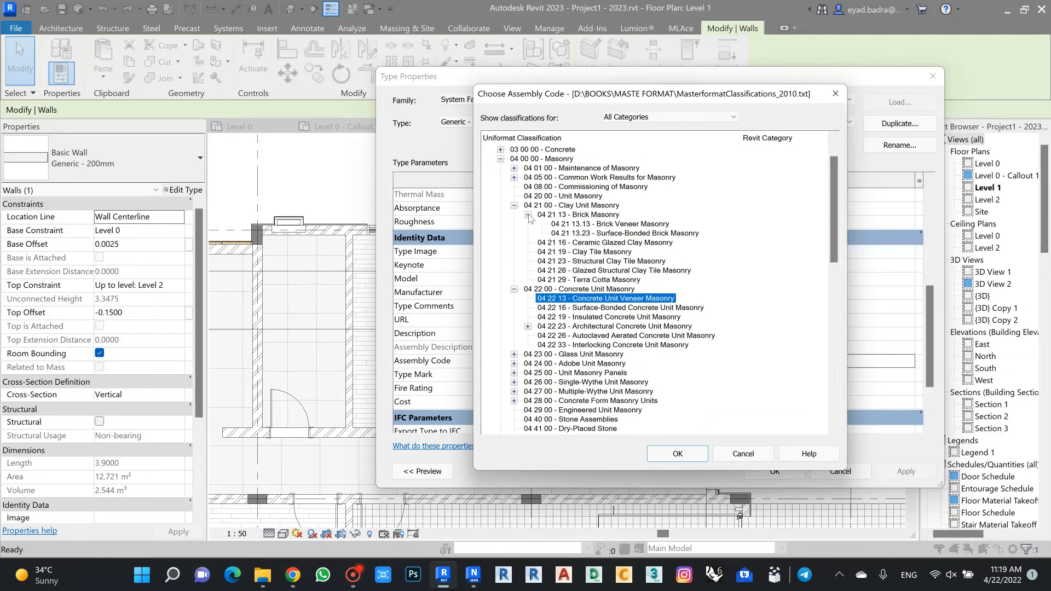
pyautogui.click(598, 252)
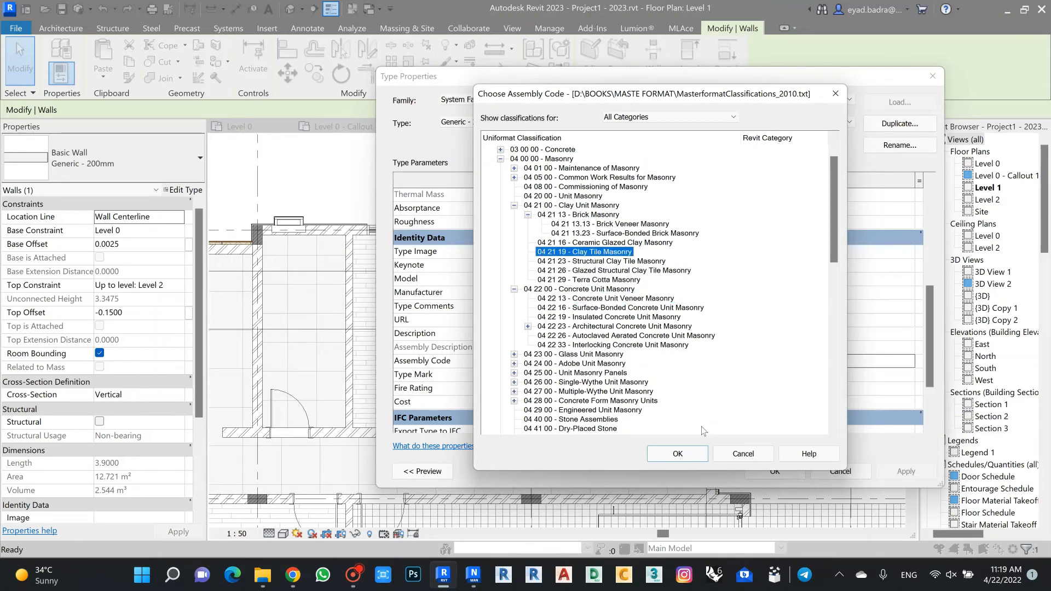
pyautogui.click(678, 453)
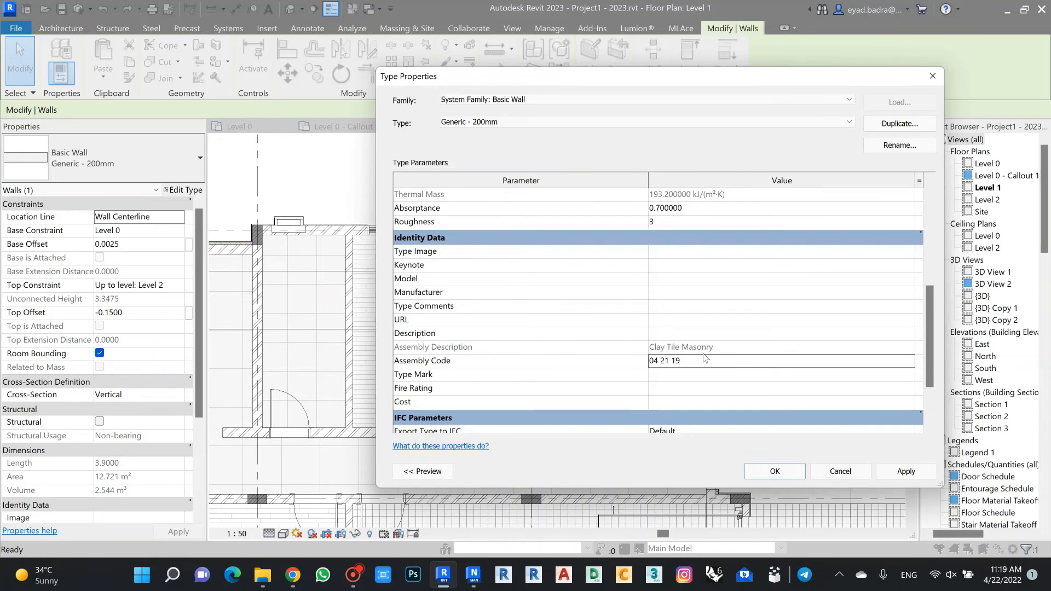
pyautogui.click(763, 472)
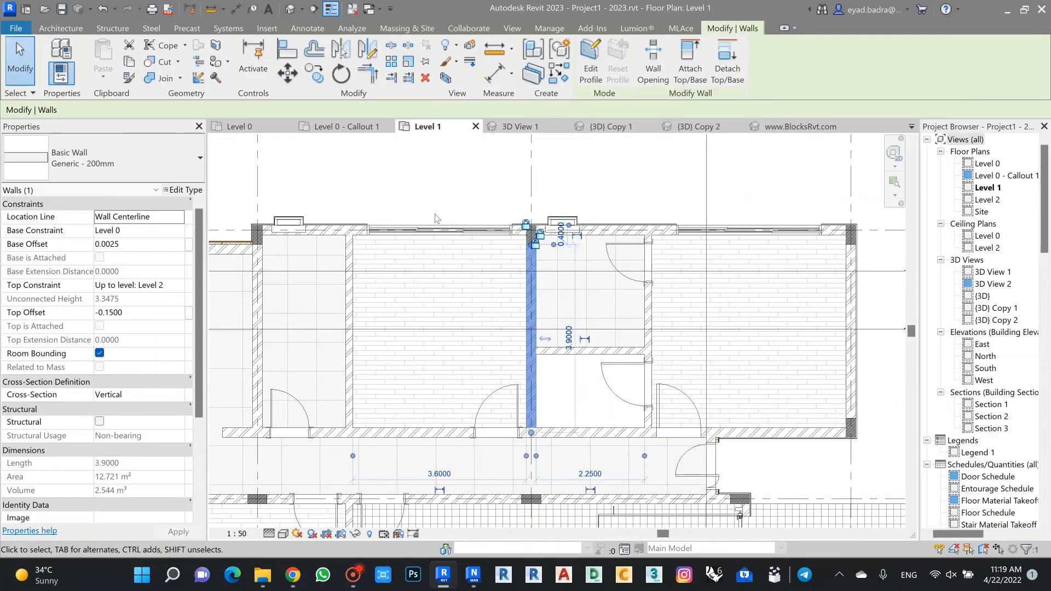
pyautogui.scroll(-3, 412, 189)
pyautogui.moveTo(412, 189); pyautogui.dragTo(484, 210, button='middle')
pyautogui.scroll(4, 483, 210)
pyautogui.press('Escape')
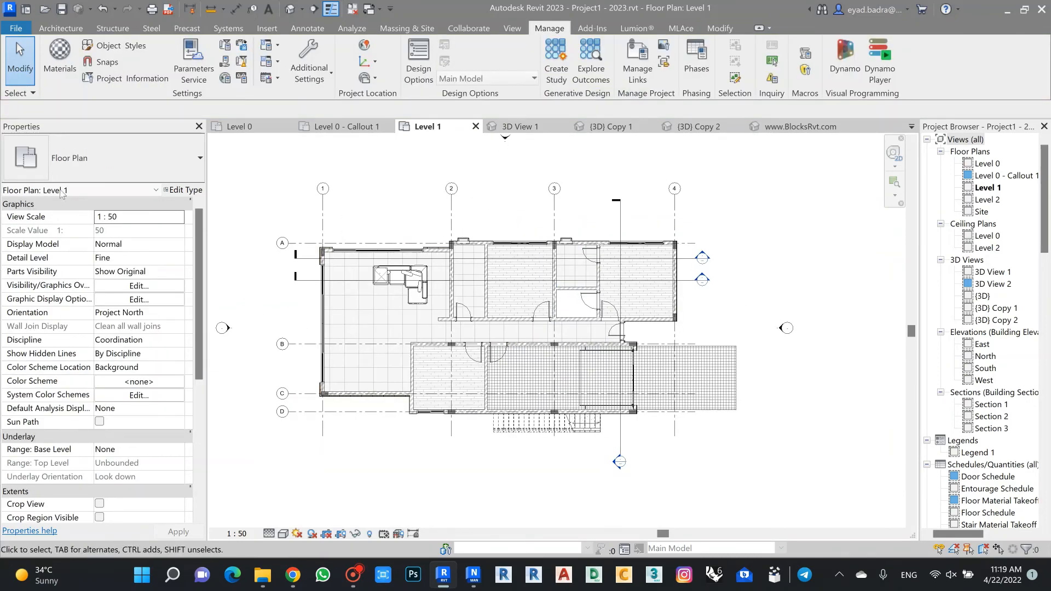
pyautogui.scroll(2, 386, 266)
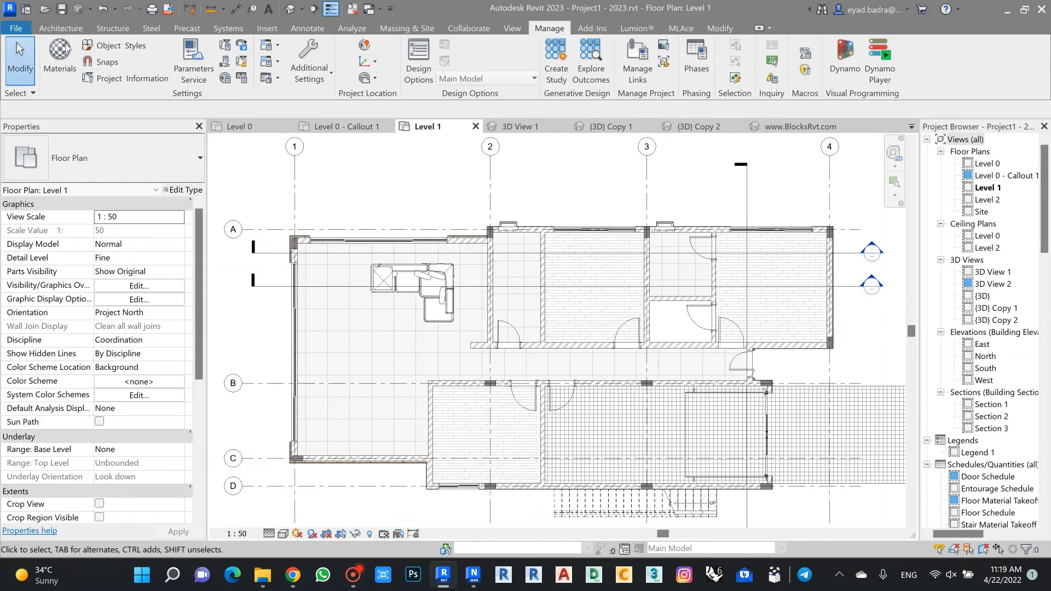
pyautogui.click(63, 29)
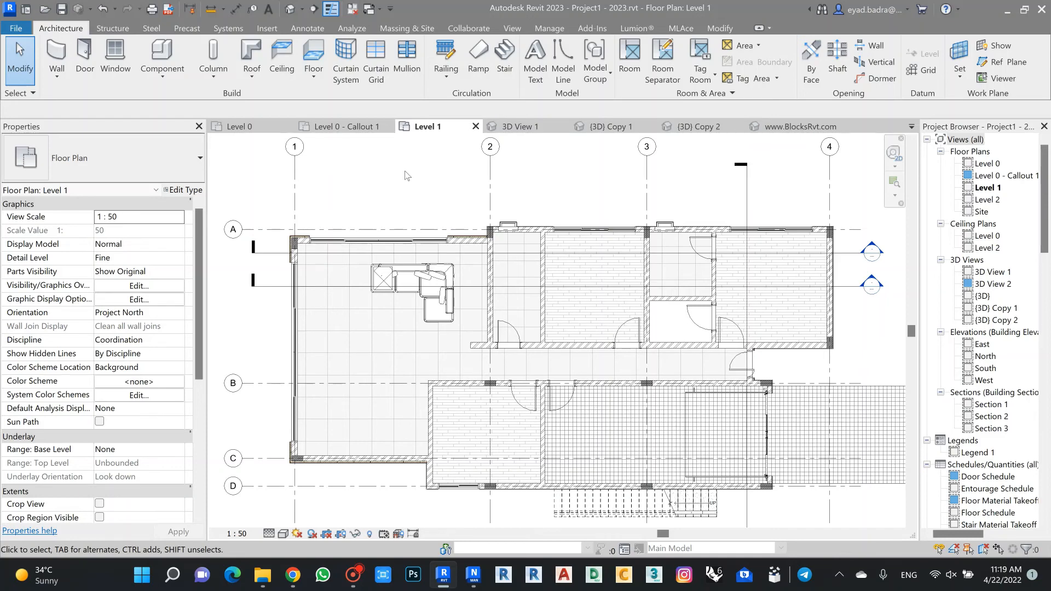
# Open the Floor Material Takeoff schedule and look through its floor material rows
pyautogui.scroll(-3, 350, 184)
pyautogui.scroll(-3, 984, 274)
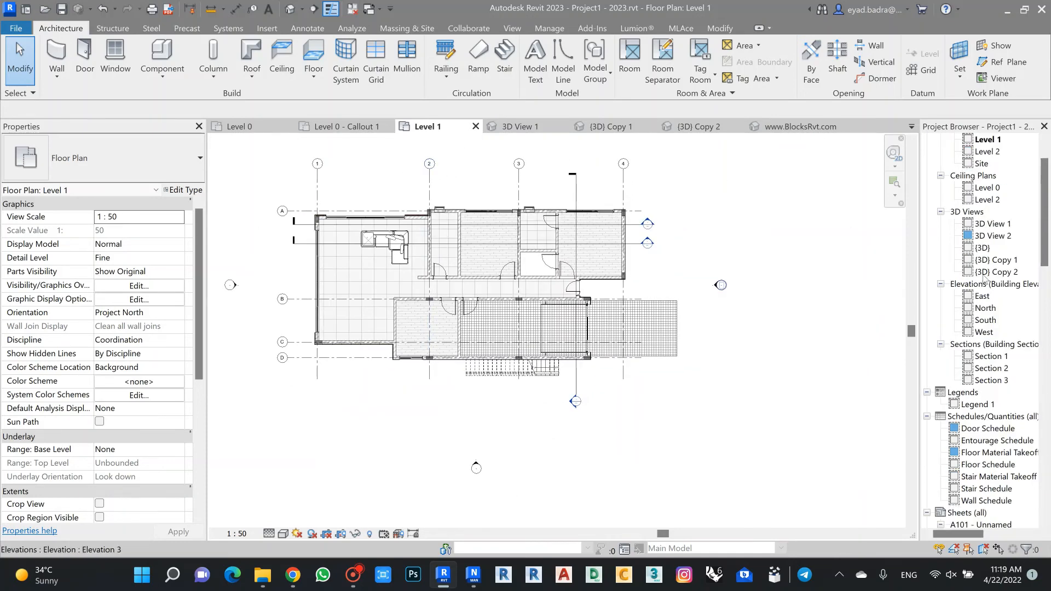
pyautogui.scroll(-1, 984, 273)
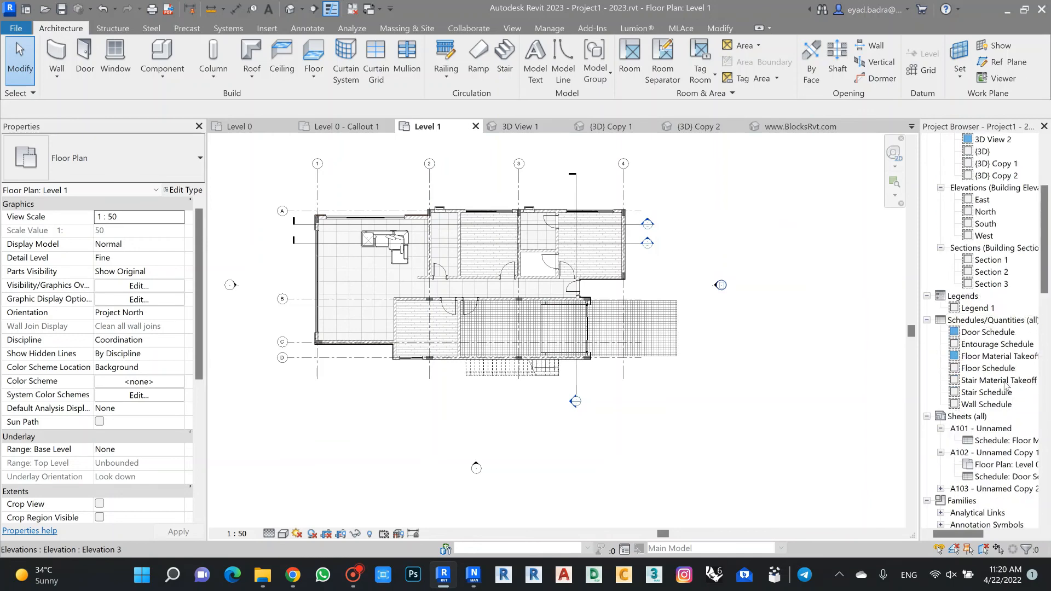
pyautogui.doubleClick(996, 356)
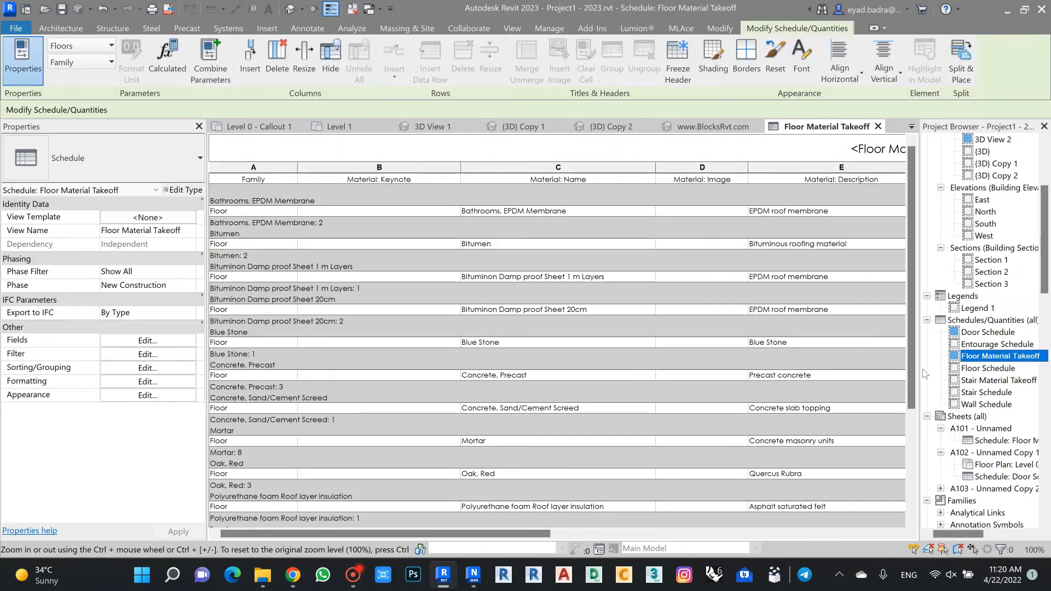
pyautogui.scroll(-5, 376, 247)
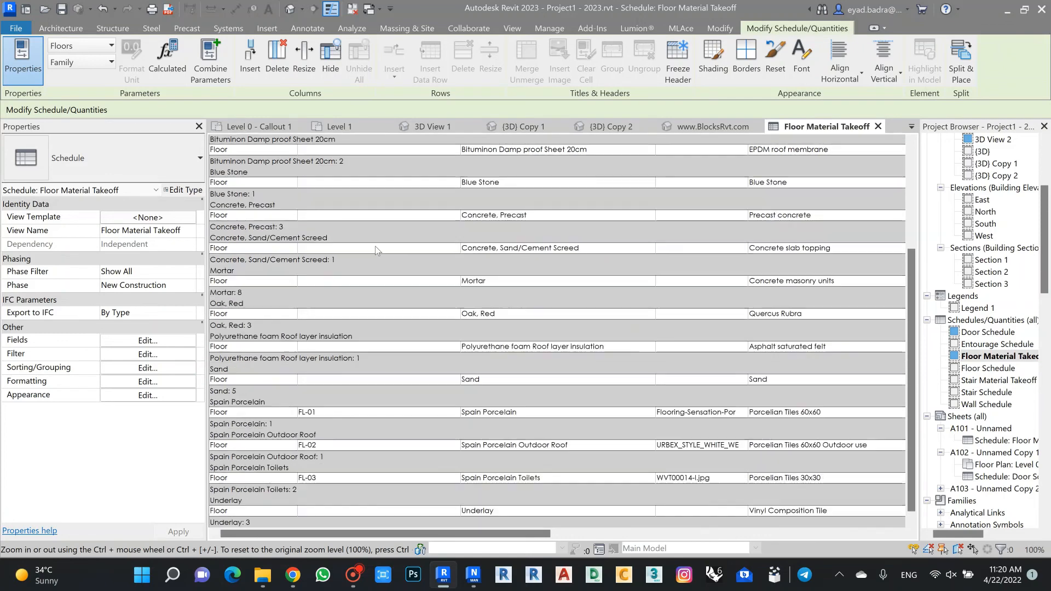
pyautogui.scroll(5, 375, 247)
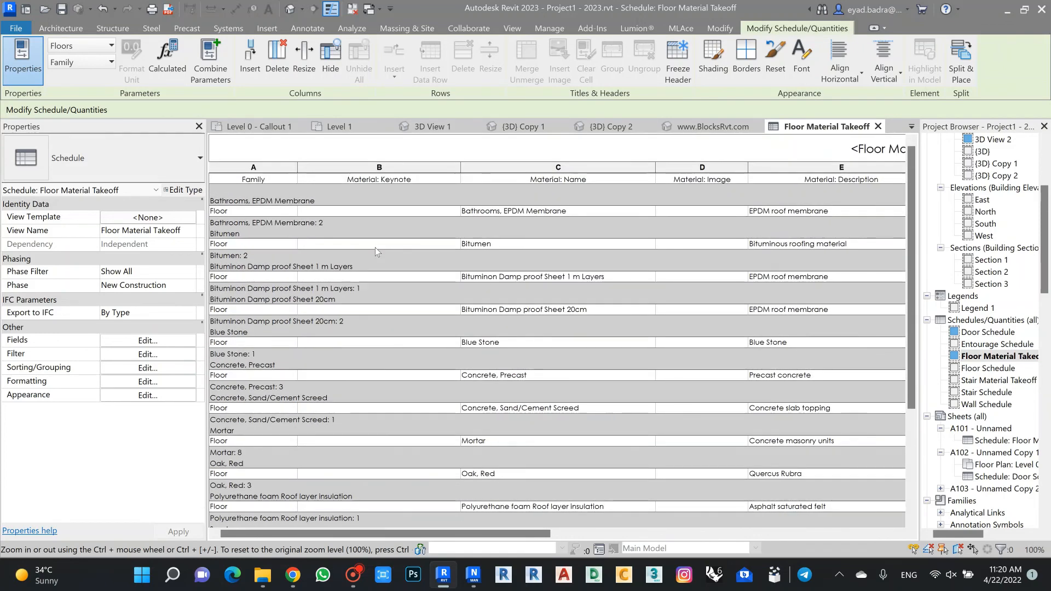
pyautogui.scroll(-5, 375, 249)
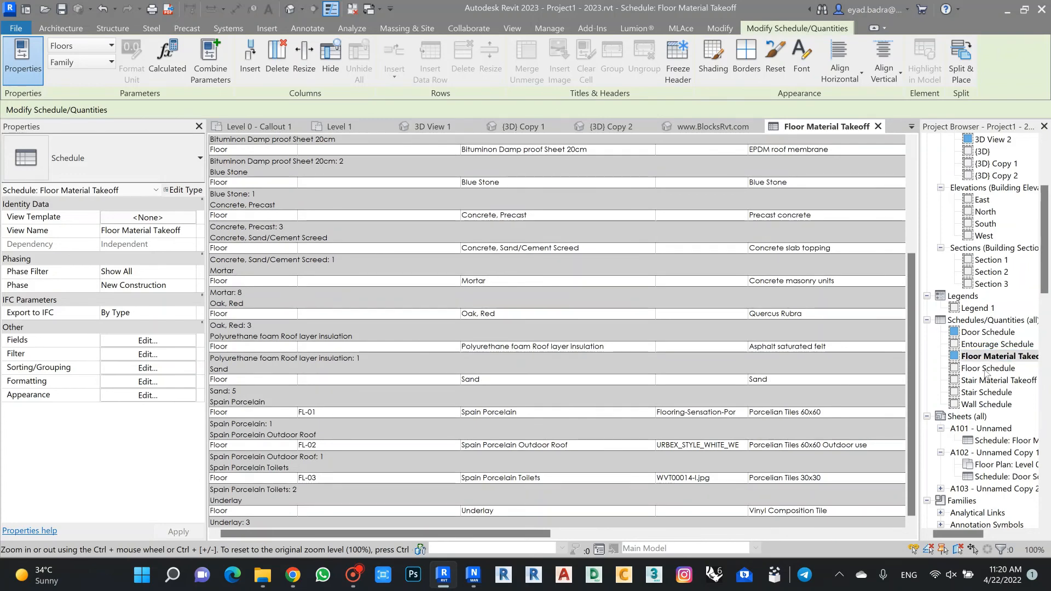
# Open the Wall Schedule and look through the rows for each wall type
pyautogui.doubleClick(980, 405)
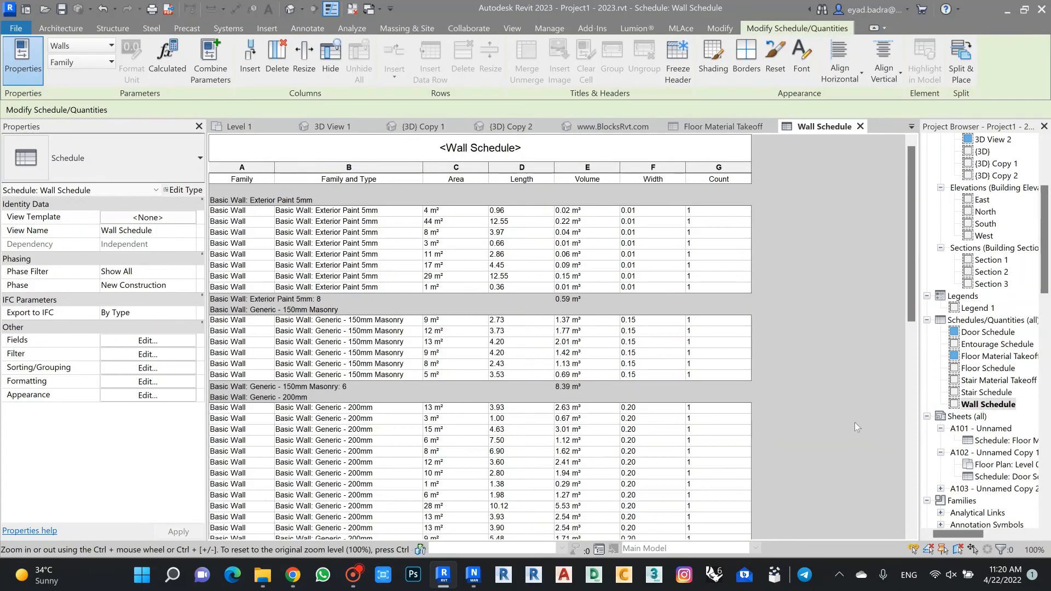
pyautogui.scroll(-10, 390, 356)
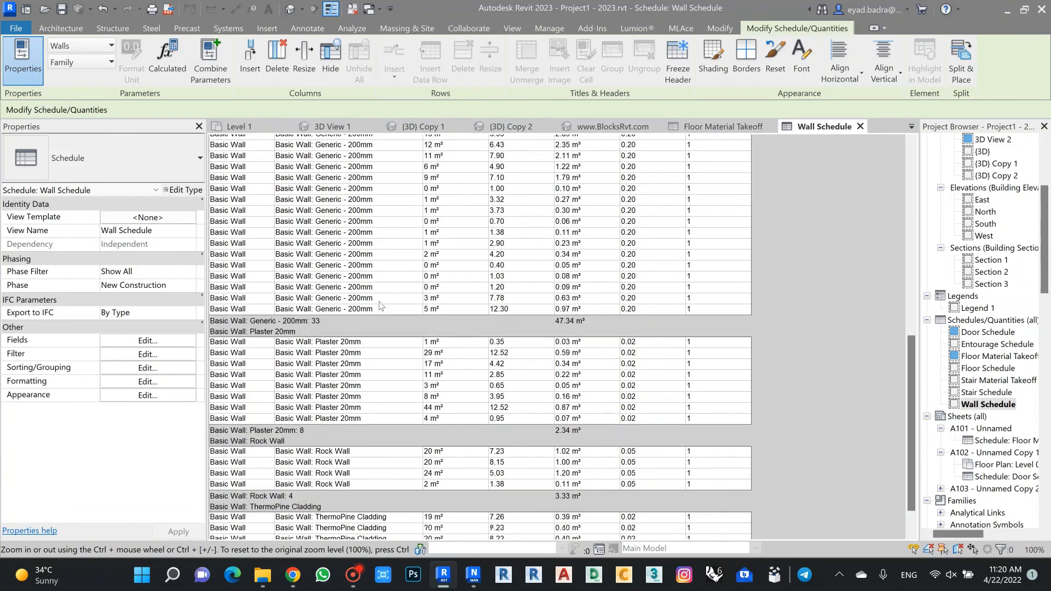
pyautogui.scroll(10, 391, 356)
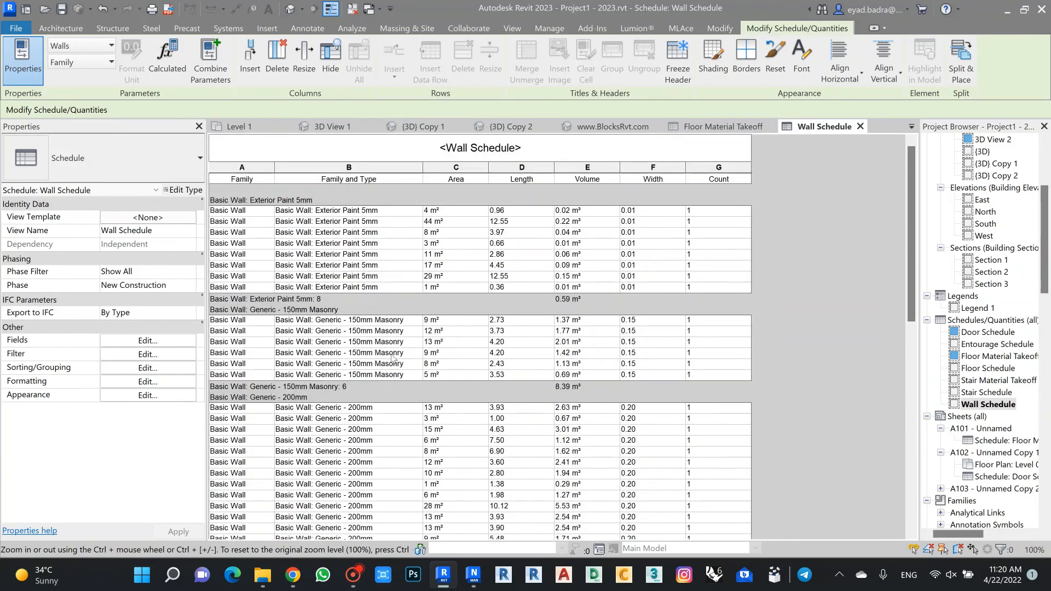
# Turn off itemizing of every instance in the Wall Schedule and widen the Family column
pyautogui.click(128, 341)
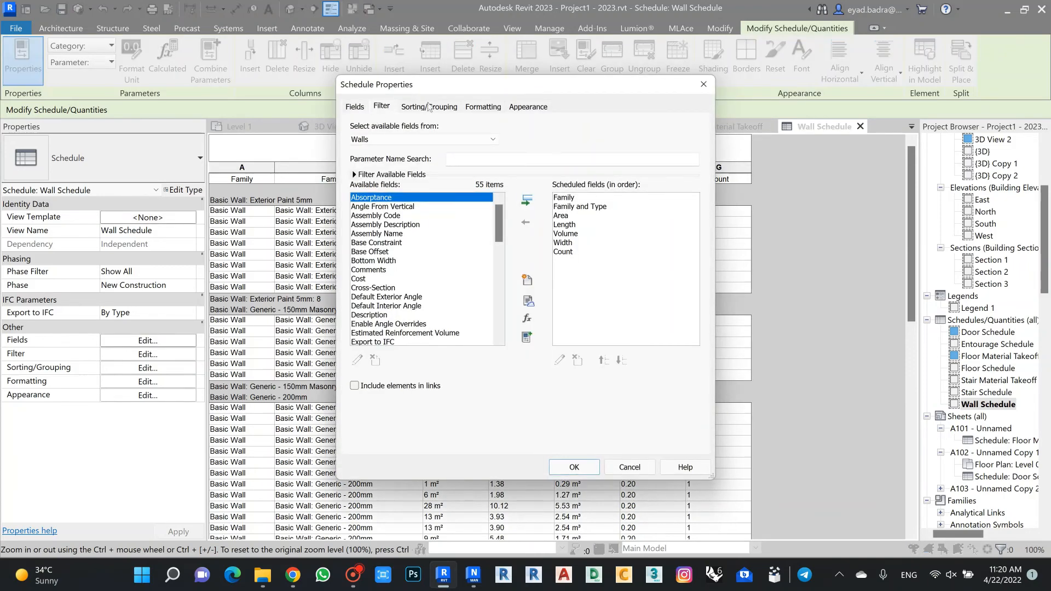
pyautogui.click(429, 106)
pyautogui.click(355, 351)
pyautogui.click(596, 466)
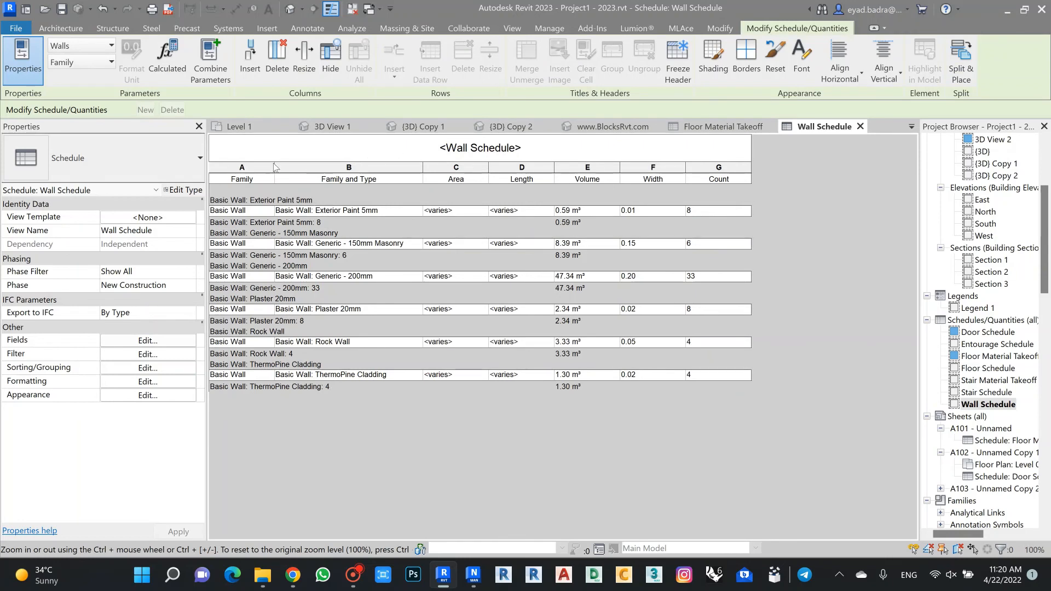
pyautogui.moveTo(275, 167); pyautogui.dragTo(390, 167)
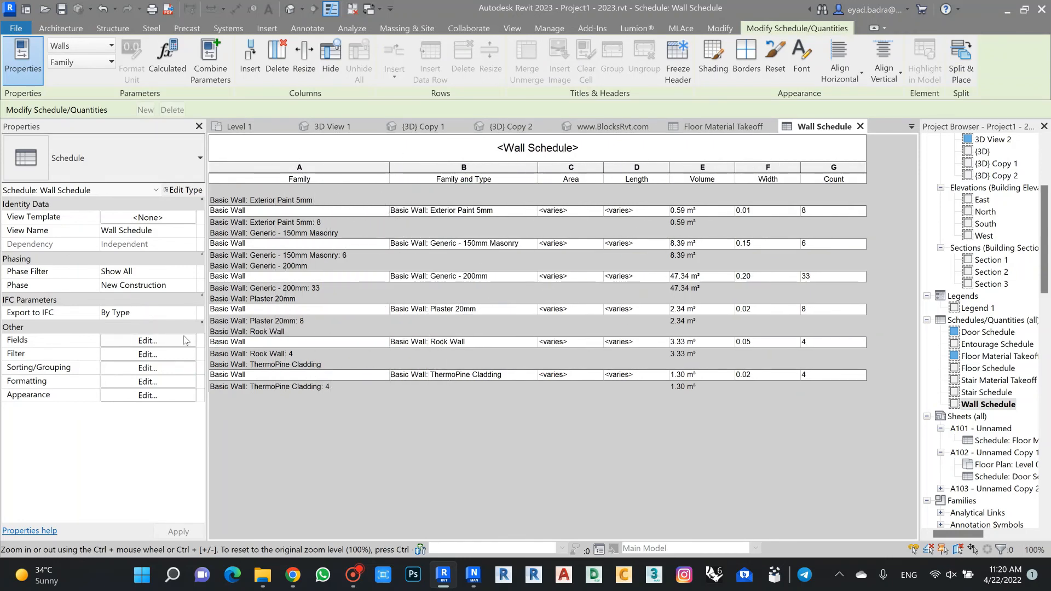
# Add the Assembly Code and Assembly Description fields to the Wall Schedule's scheduled fields
pyautogui.click(156, 342)
pyautogui.scroll(-3, 404, 251)
pyautogui.scroll(-4, 404, 251)
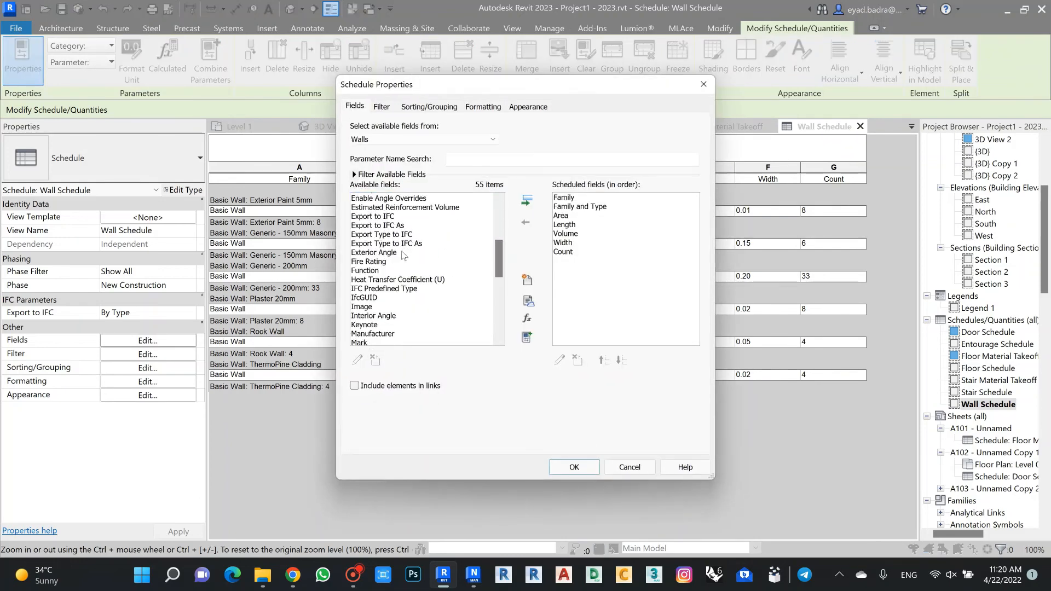
pyautogui.scroll(6, 399, 246)
pyautogui.click(391, 224)
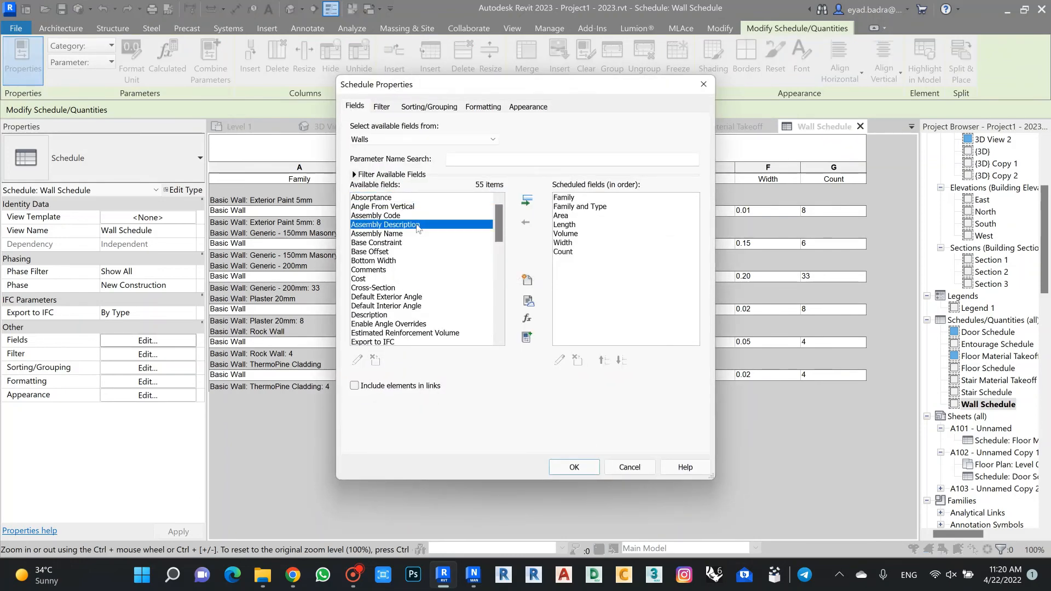
pyautogui.keyDown('shift'); pyautogui.click(391, 216); pyautogui.keyUp('shift')
pyautogui.click(528, 200)
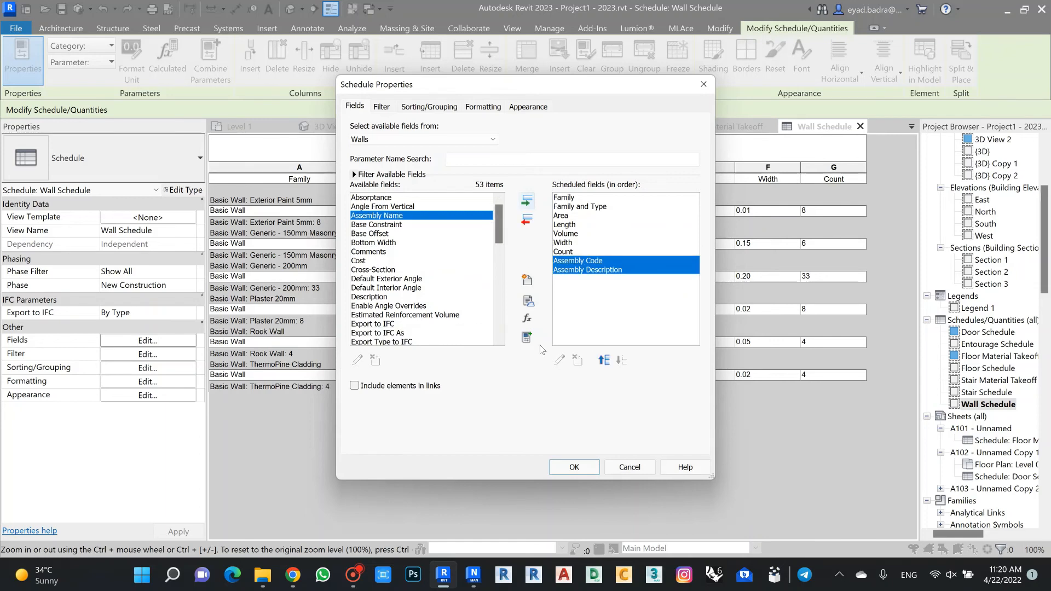
# Move Assembly Code and Assembly Description up to directly after Family in the field order and apply the schedule changes
pyautogui.click(603, 360)
pyautogui.click(604, 360)
pyautogui.click(604, 360)
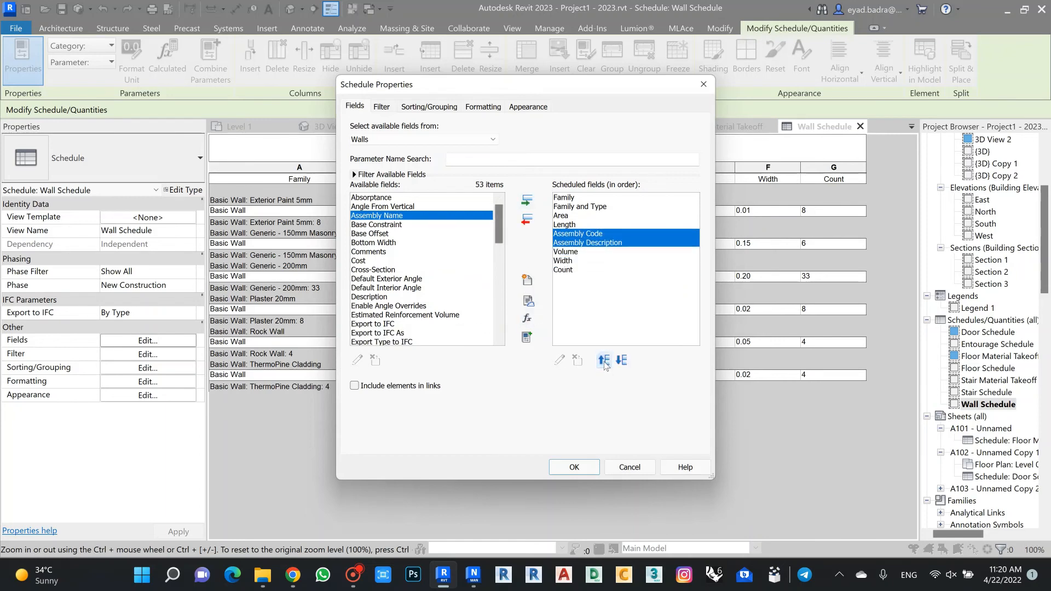
pyautogui.click(603, 360)
pyautogui.click(604, 360)
pyautogui.click(604, 360)
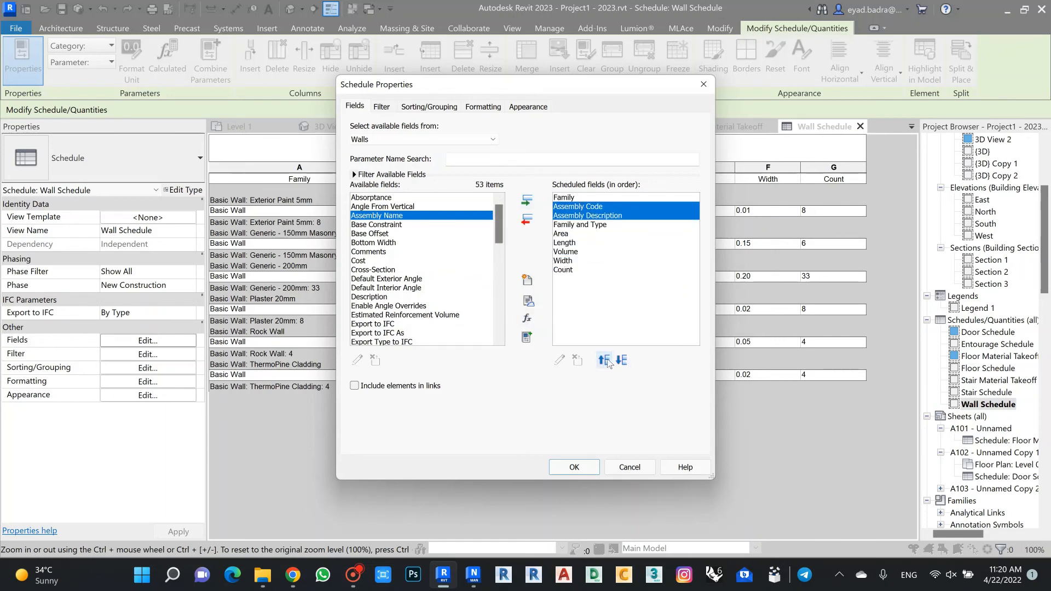
pyautogui.click(583, 209)
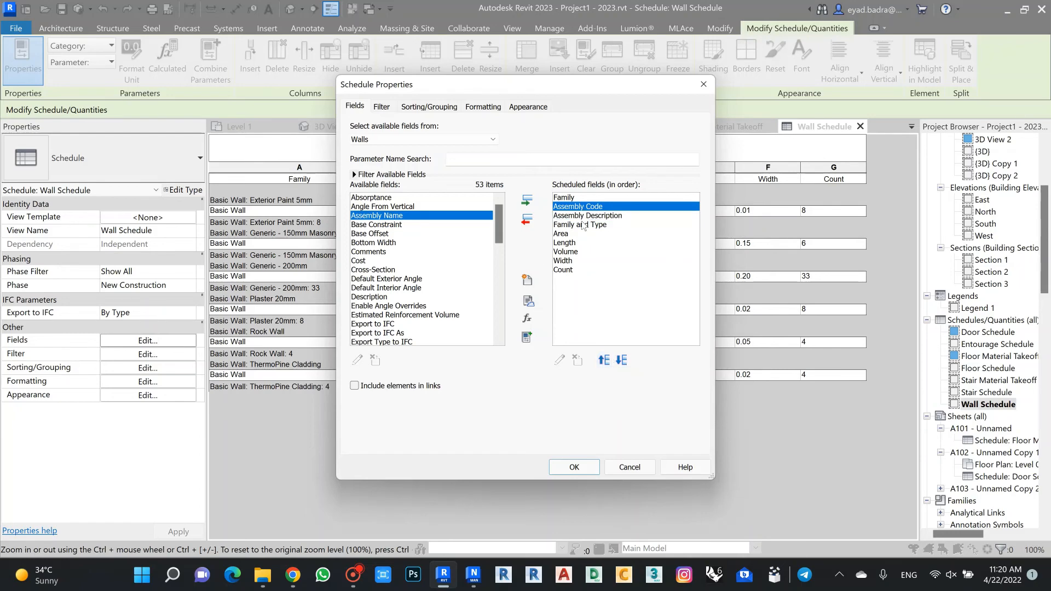
pyautogui.click(581, 217)
pyautogui.click(582, 207)
pyautogui.click(567, 473)
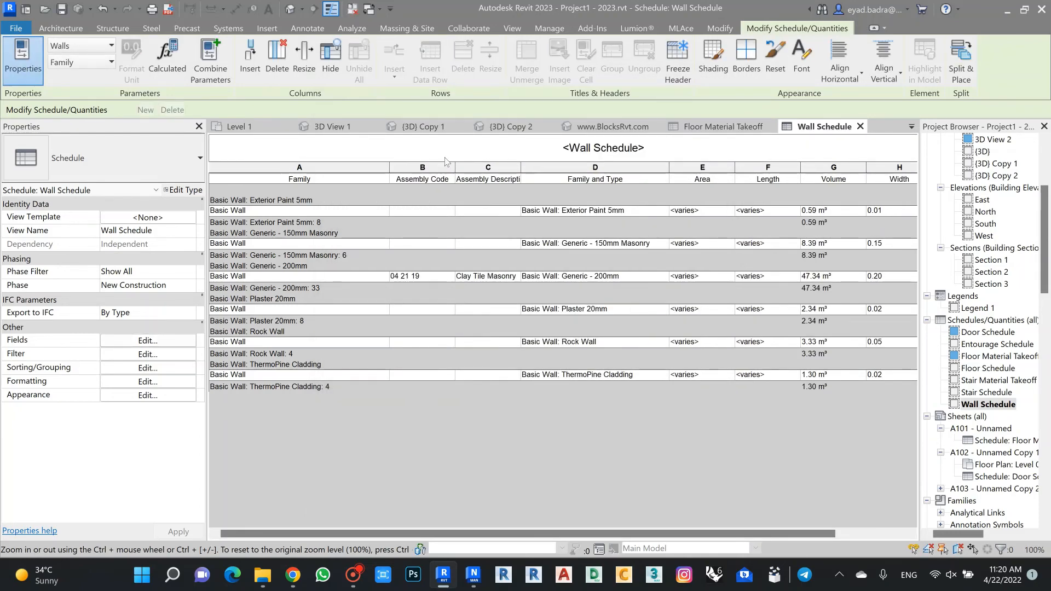
# Widen the Assembly Code and Assembly Description columns and check both values in the Generic - 200mm row
pyautogui.moveTo(455, 171); pyautogui.dragTo(506, 171)
pyautogui.moveTo(571, 171); pyautogui.dragTo(657, 170)
pyautogui.click(290, 276)
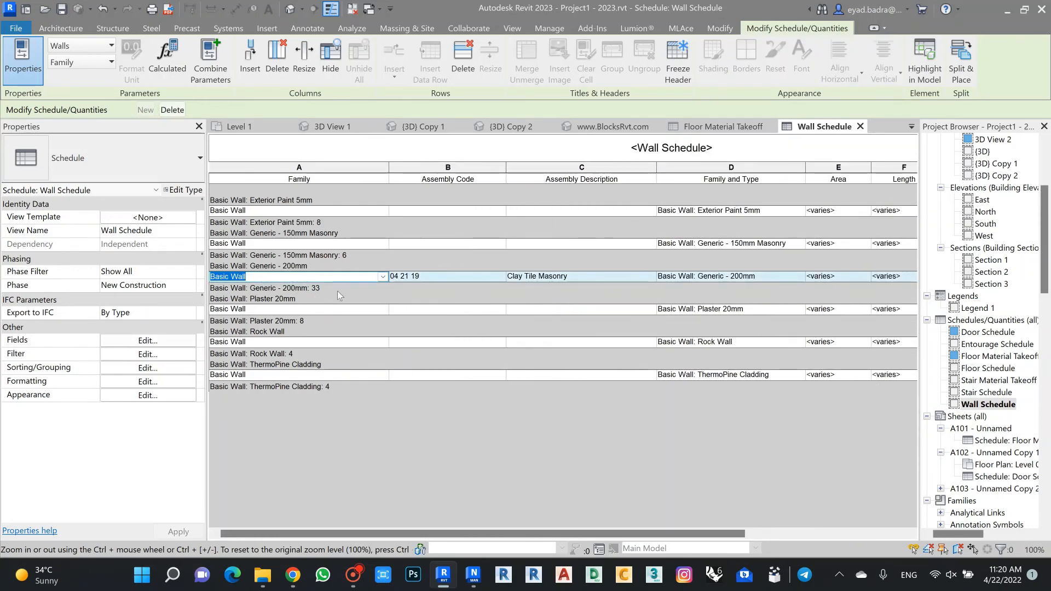
pyautogui.click(454, 276)
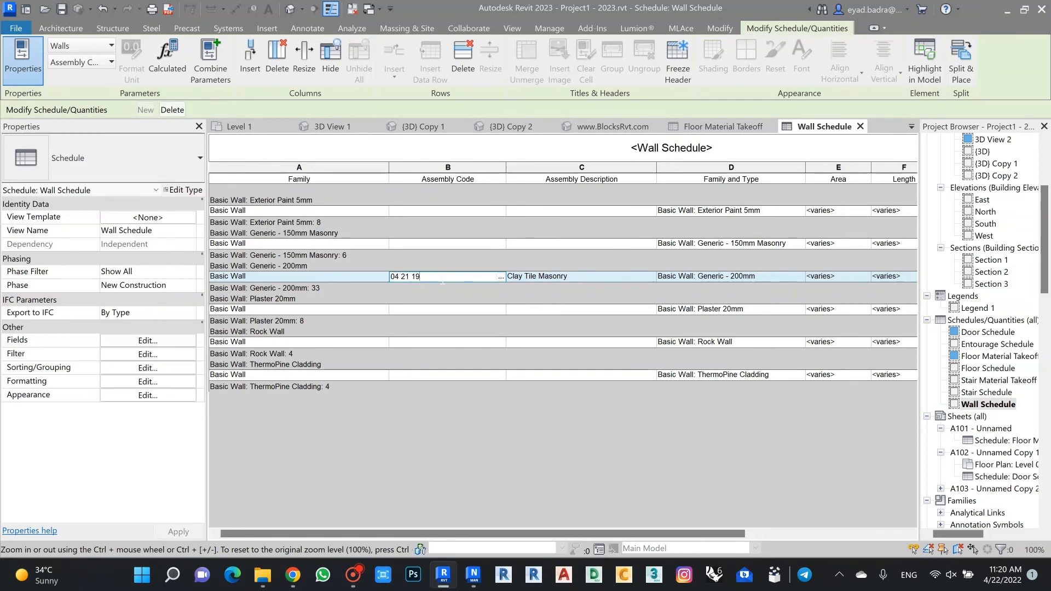
pyautogui.click(576, 276)
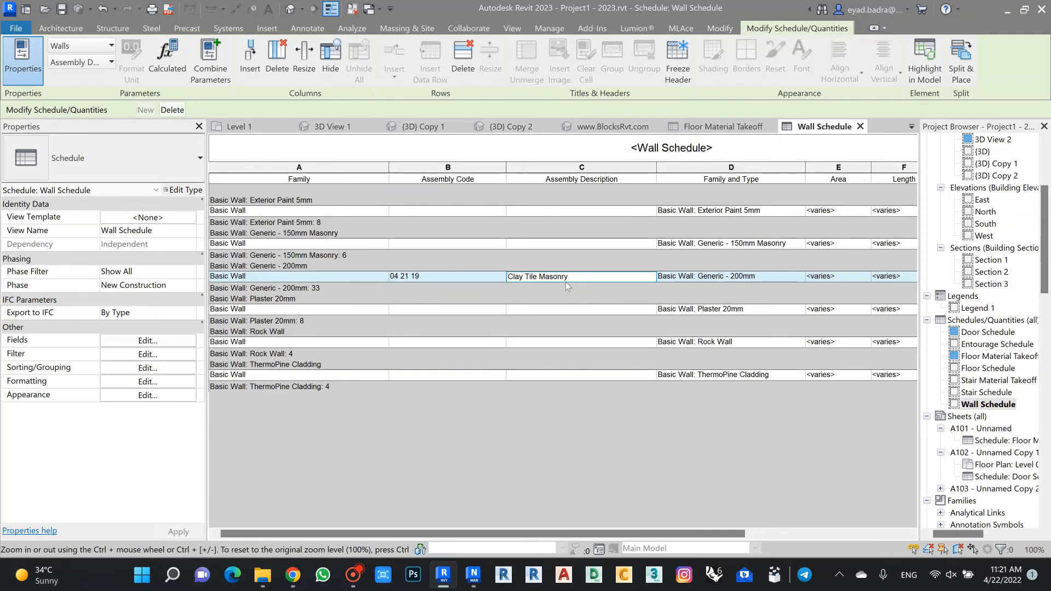
# Review the Wall Schedule's field list without changing it and return to the Generic - 200mm row's assembly description
pyautogui.click(131, 343)
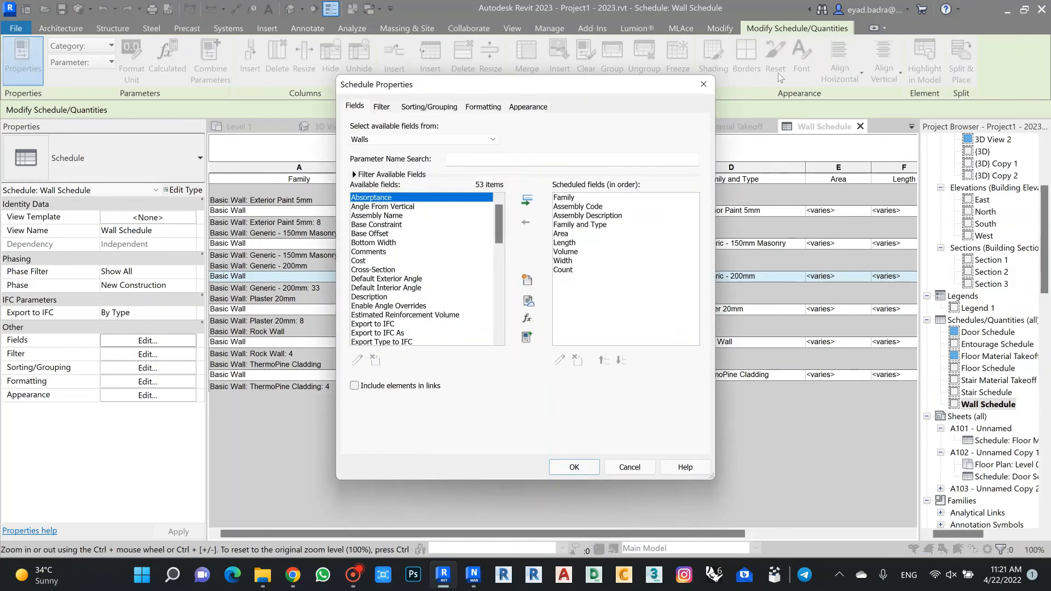
pyautogui.click(704, 83)
pyautogui.click(531, 276)
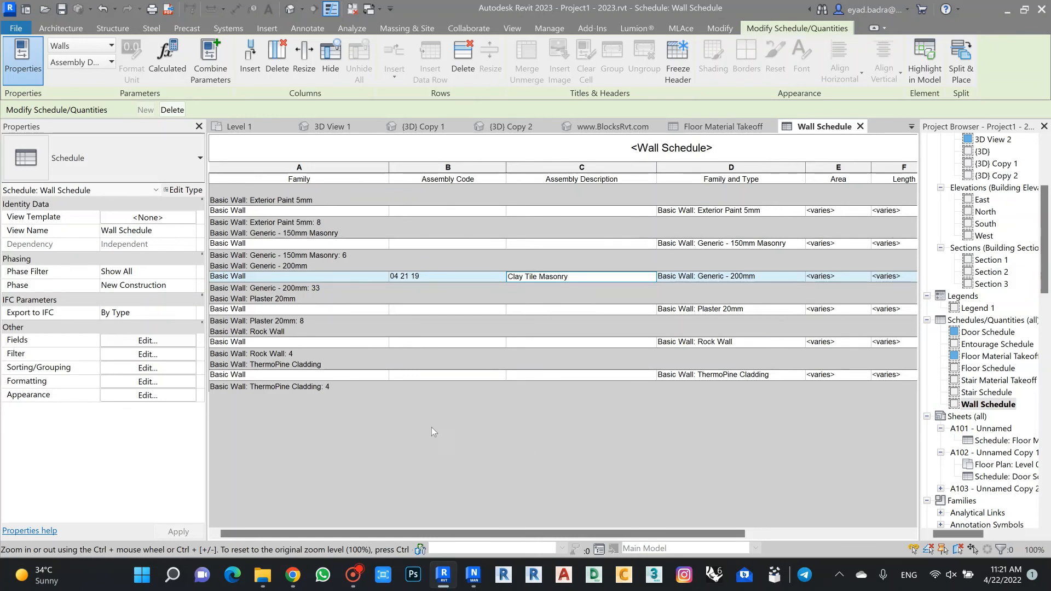
# Check the assembly code cells of the other wall types and open the code chooser for Exterior Paint 5mm
pyautogui.click(457, 211)
pyautogui.click(444, 243)
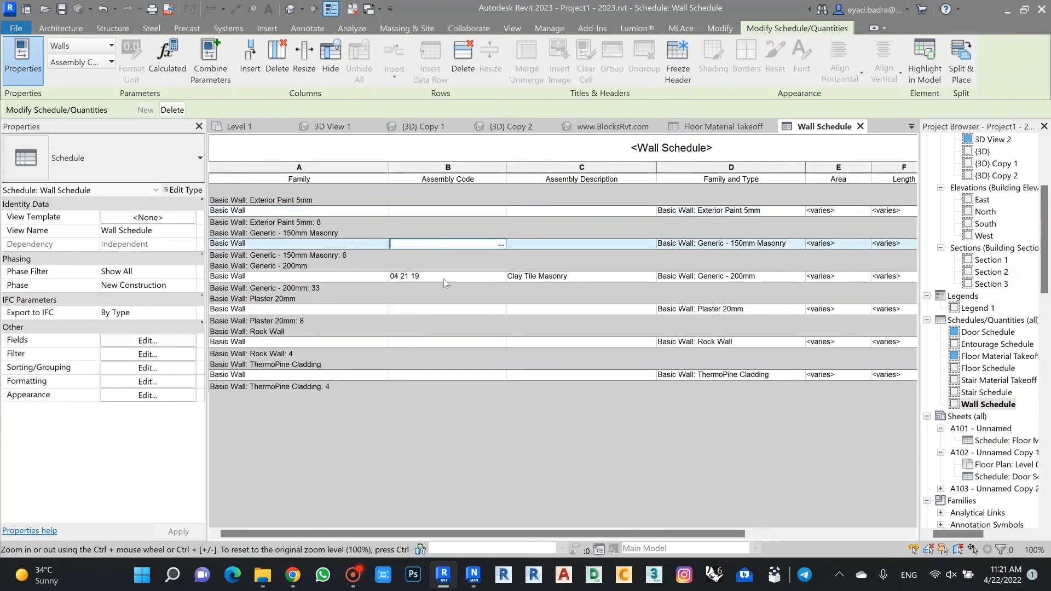
pyautogui.click(427, 311)
pyautogui.click(422, 342)
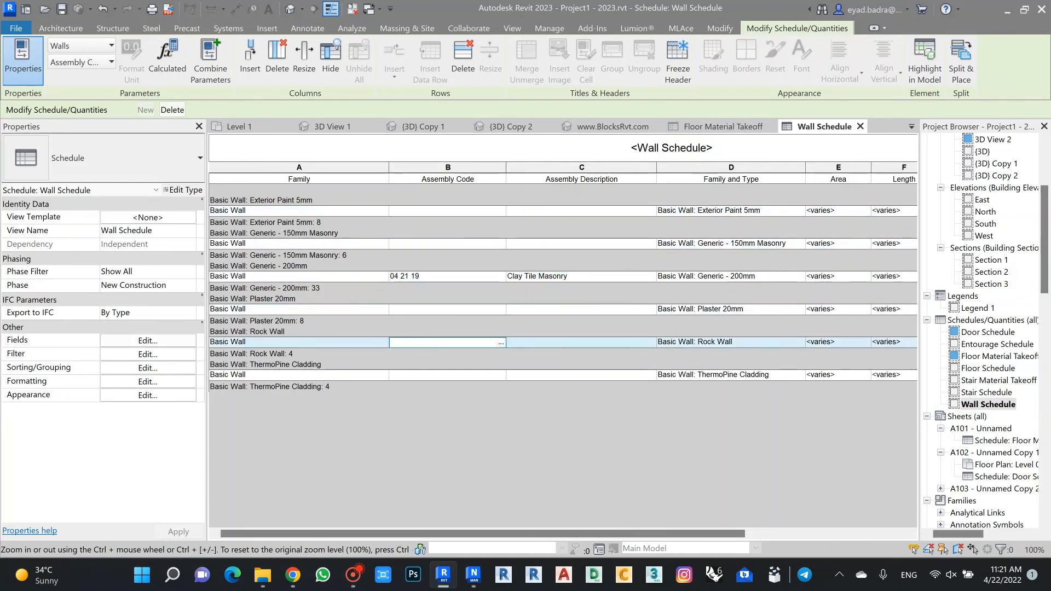
pyautogui.click(416, 375)
pyautogui.click(438, 212)
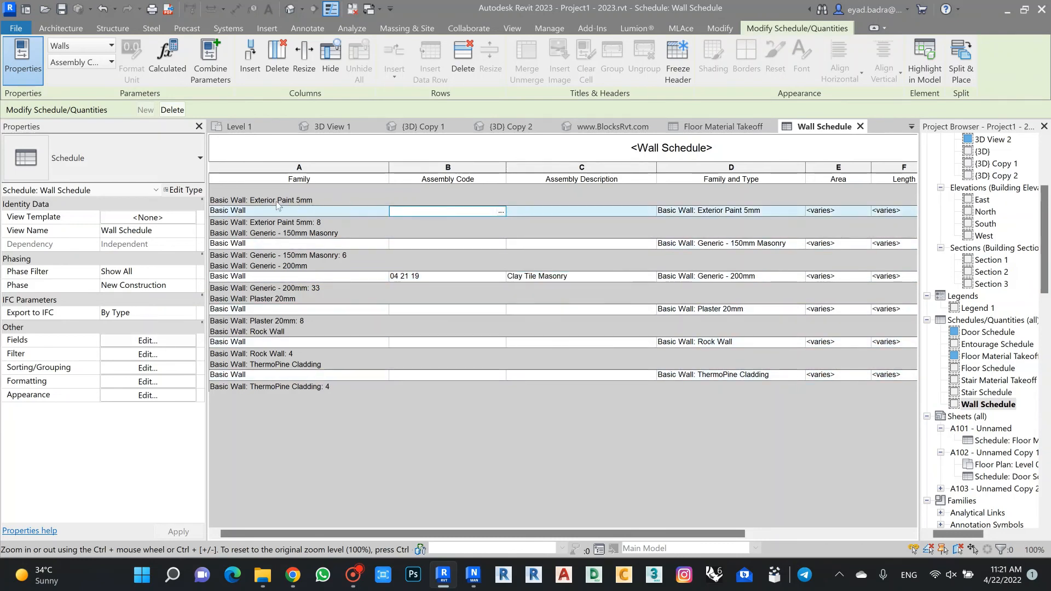
pyautogui.click(500, 211)
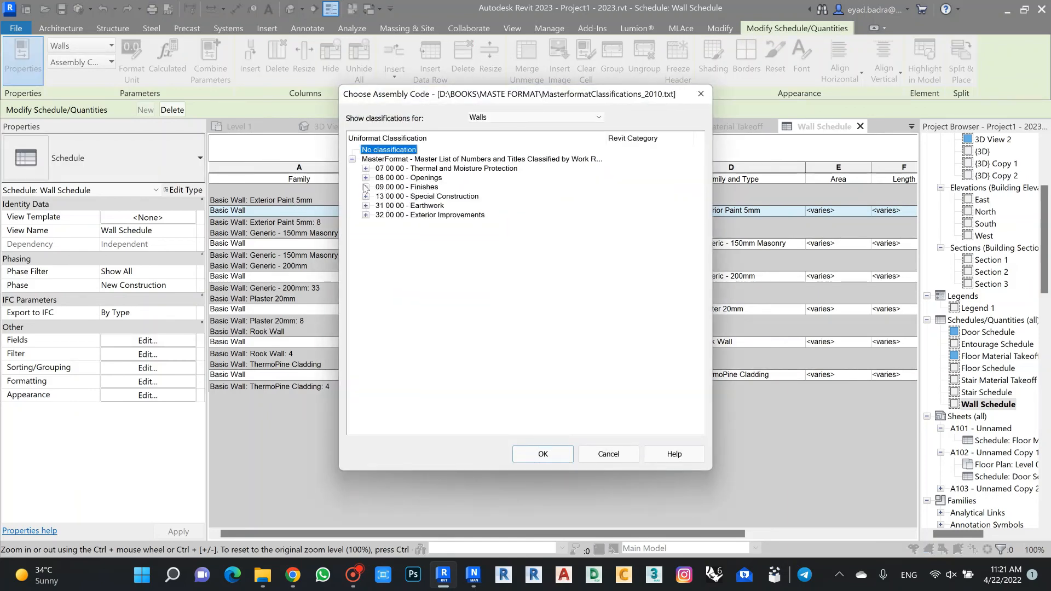
# Examine the wall codes under 09 00 00 - Finishes, including wall coverings, special wall surfacing, acoustic finishes and acoustic room components
pyautogui.click(366, 188)
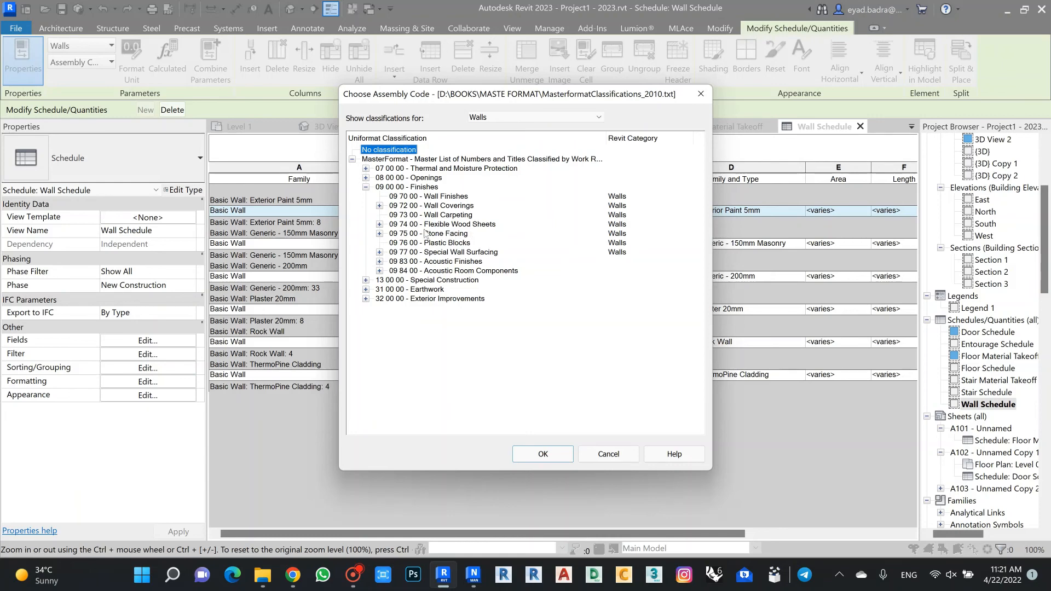
pyautogui.click(379, 206)
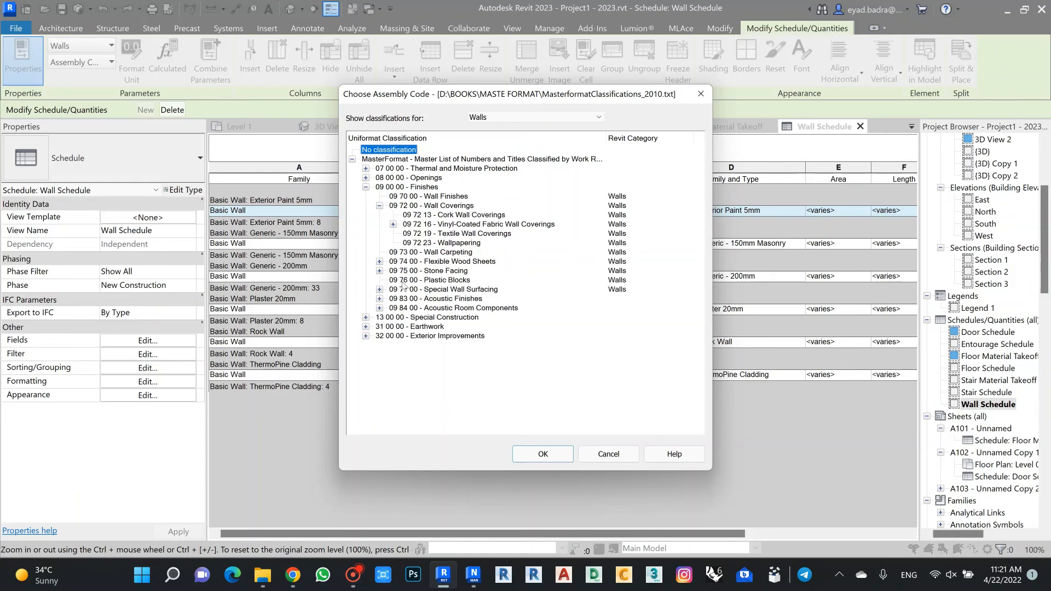
pyautogui.click(448, 281)
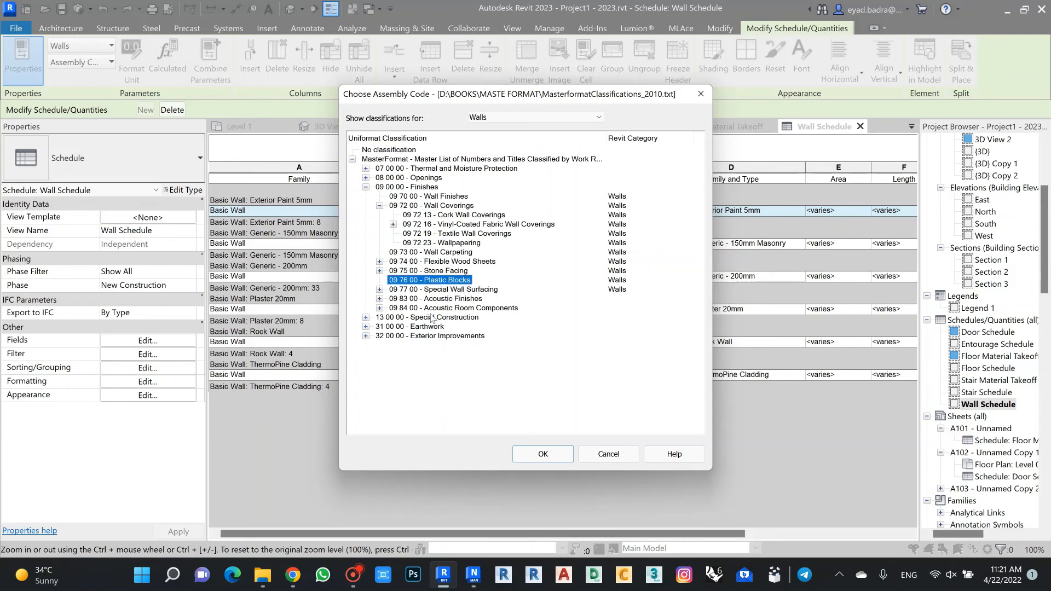
pyautogui.click(380, 289)
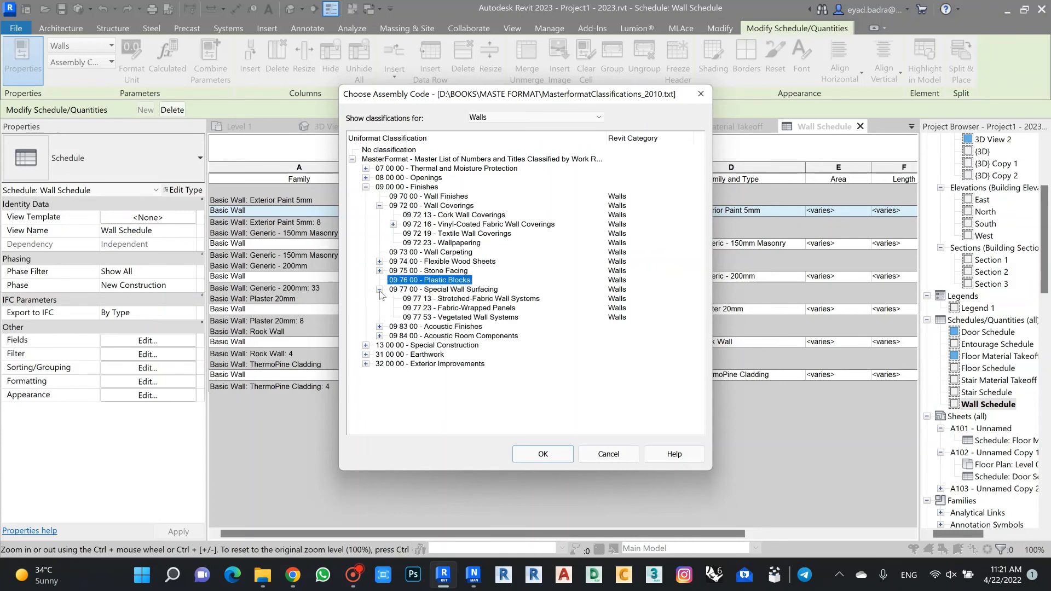
pyautogui.click(380, 327)
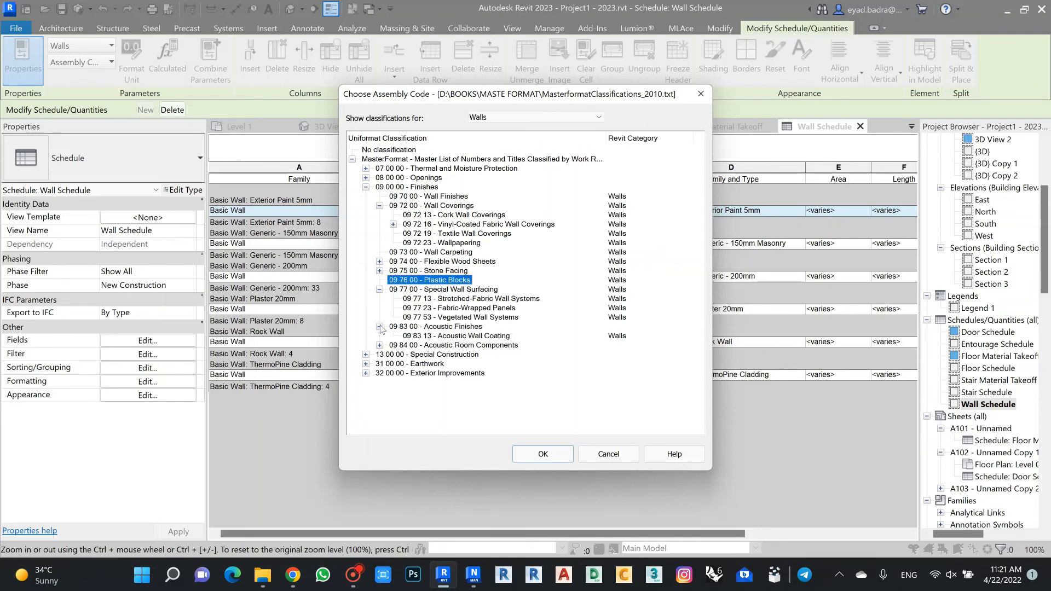
pyautogui.click(379, 345)
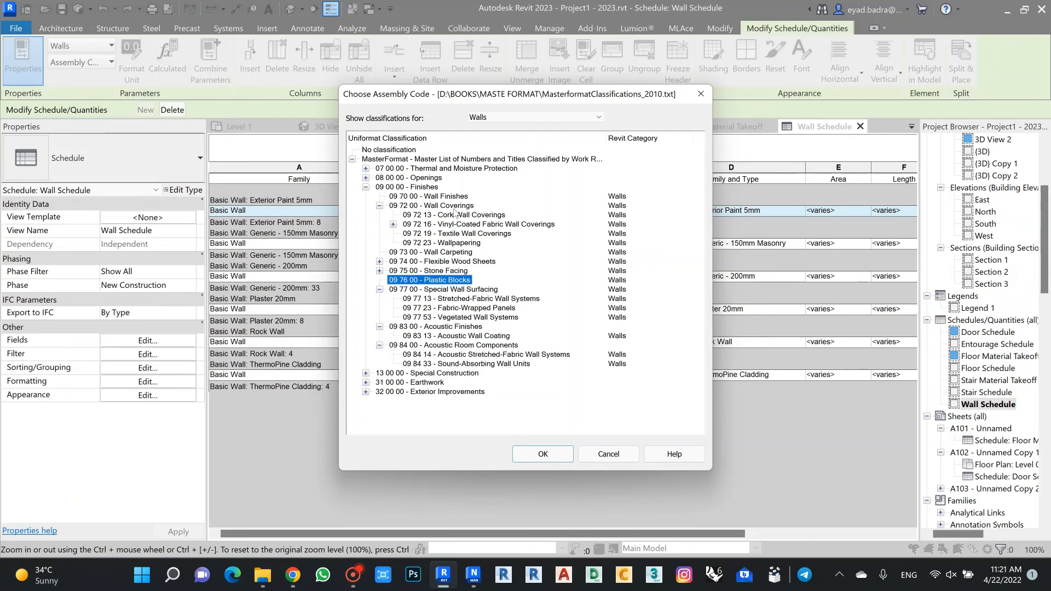
pyautogui.click(393, 225)
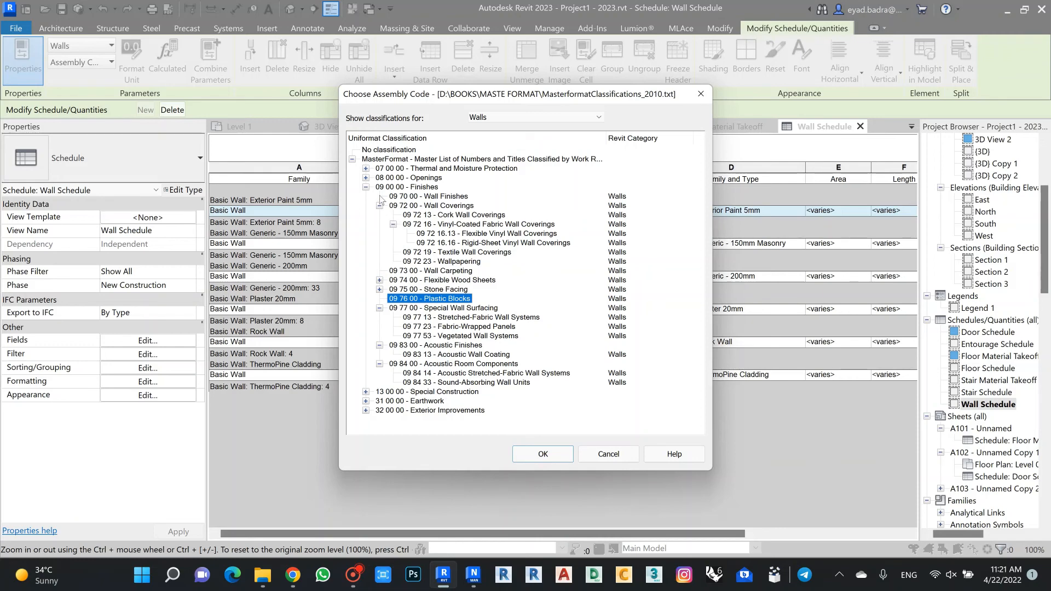
pyautogui.click(366, 187)
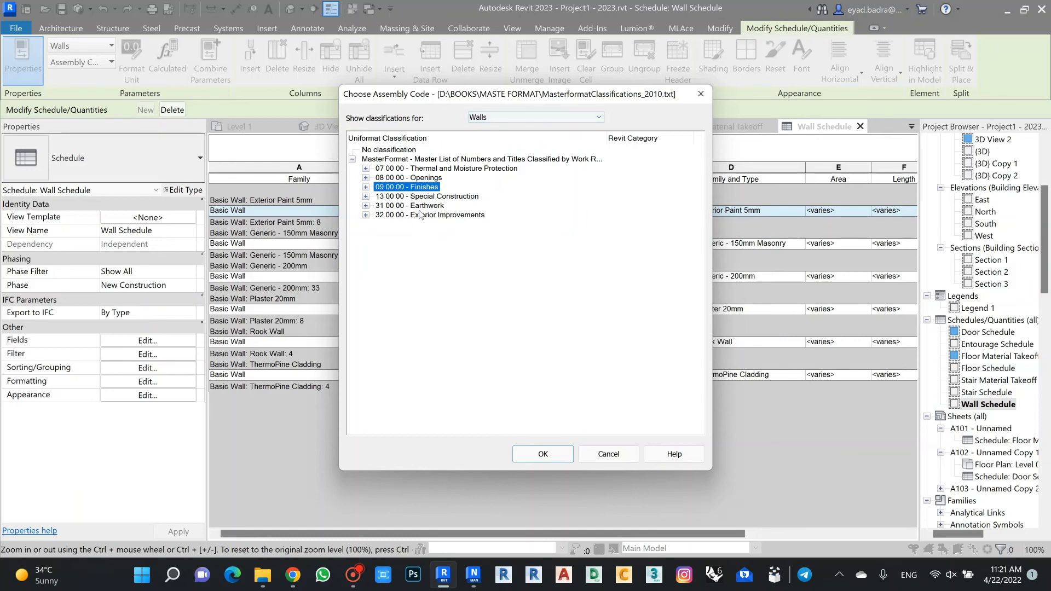
# Assign 09 70 00 - Wall Finishes from the Finishes division to Exterior Paint 5mm and apply it to all elements of that type
pyautogui.click(366, 186)
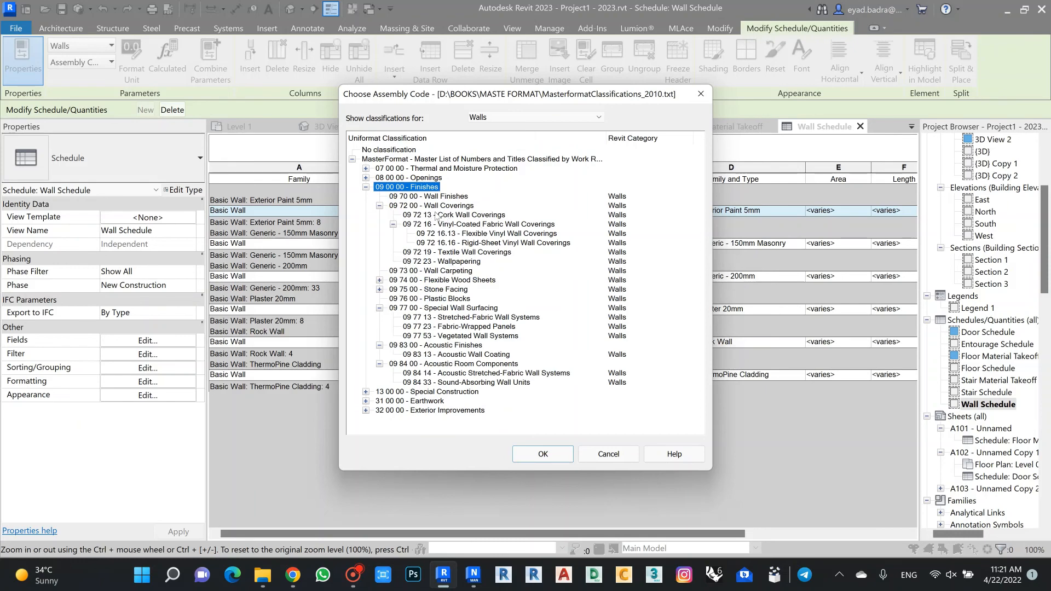
pyautogui.click(438, 197)
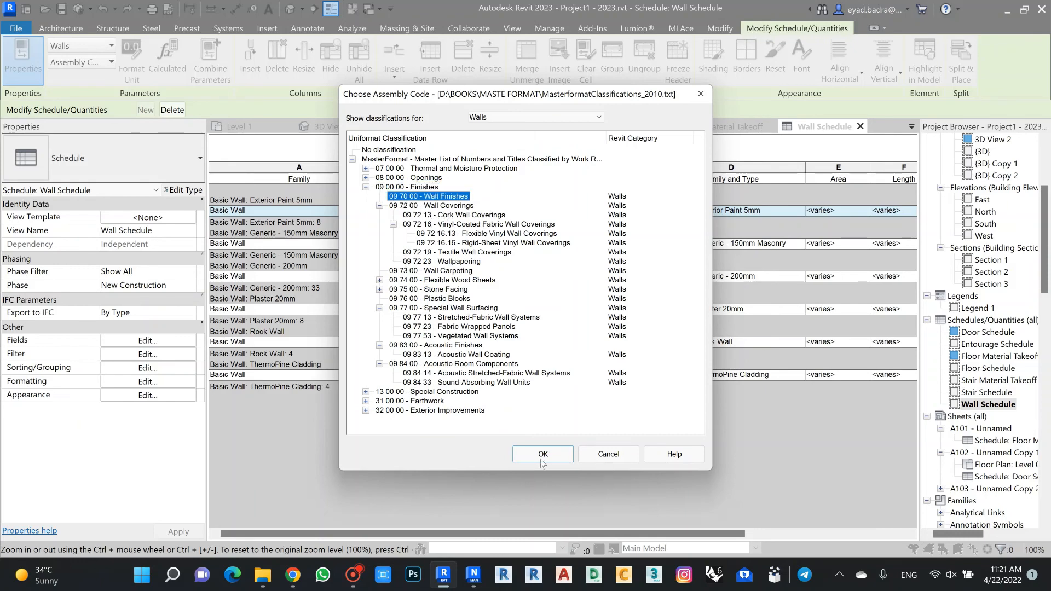
pyautogui.click(561, 456)
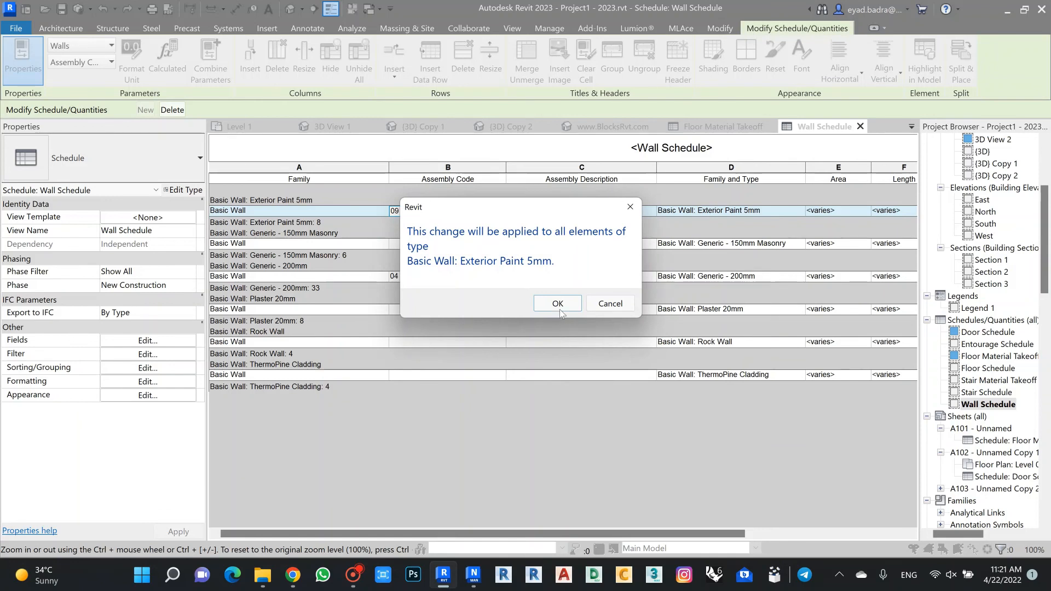
pyautogui.click(558, 303)
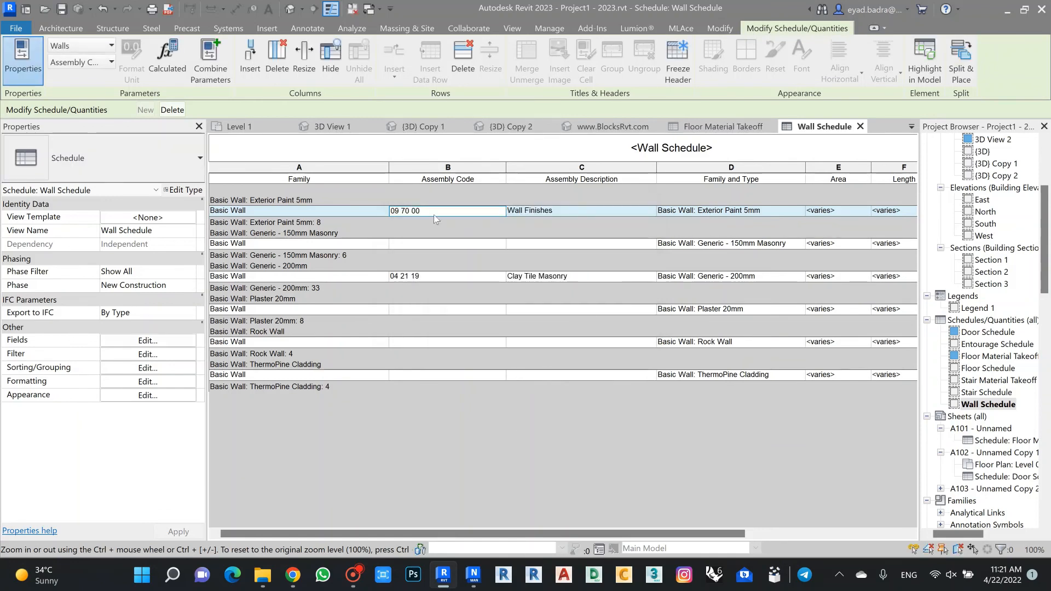
pyautogui.click(608, 213)
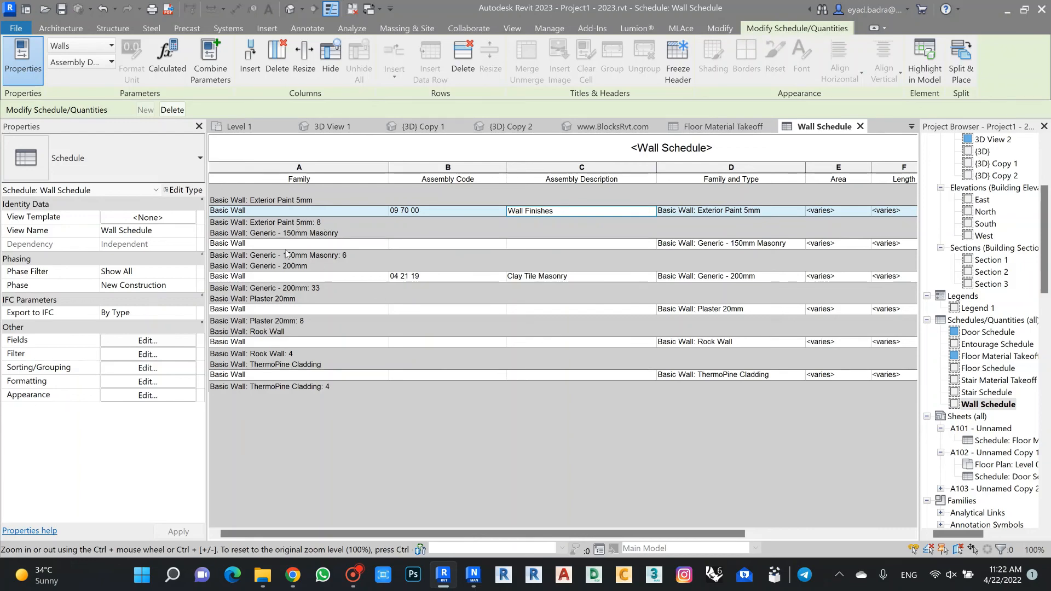
# Open the code chooser for Generic - 150mm Masonry and show the MasterFormat classifications for All Categories
pyautogui.click(418, 241)
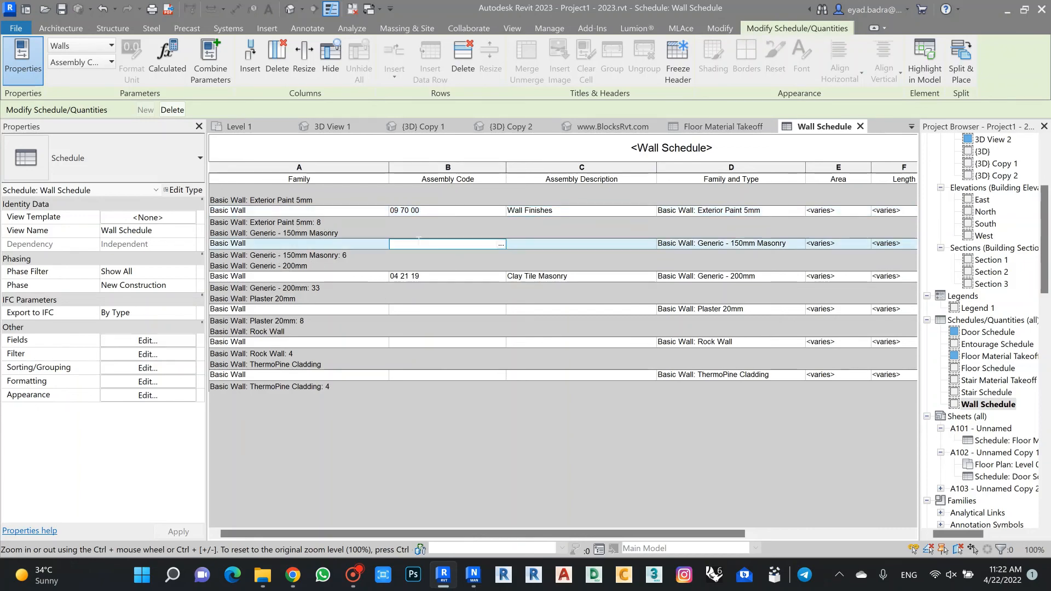
pyautogui.click(500, 244)
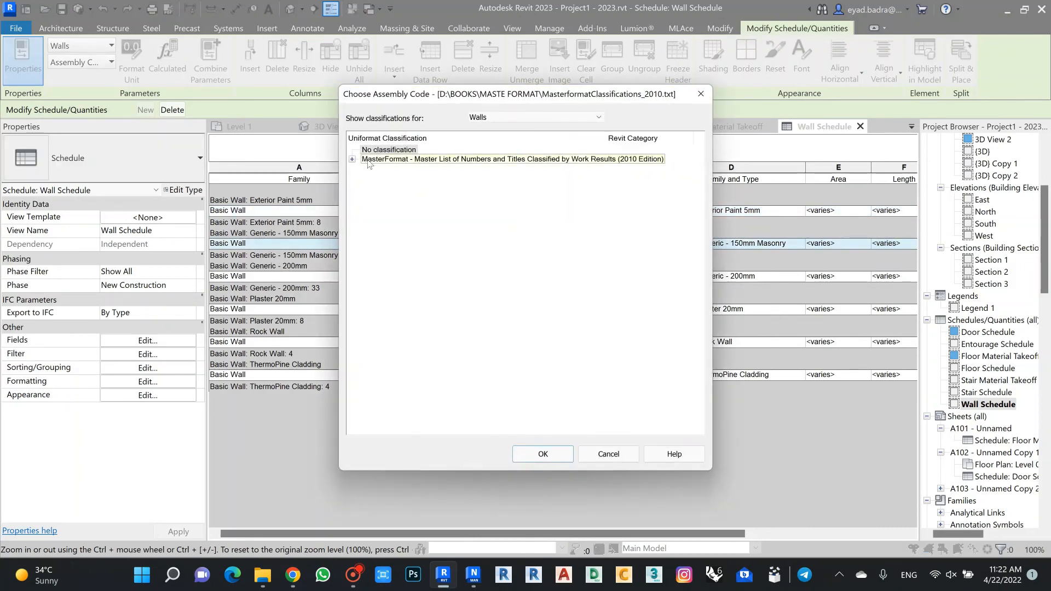
pyautogui.click(509, 118)
pyautogui.scroll(12, 508, 128)
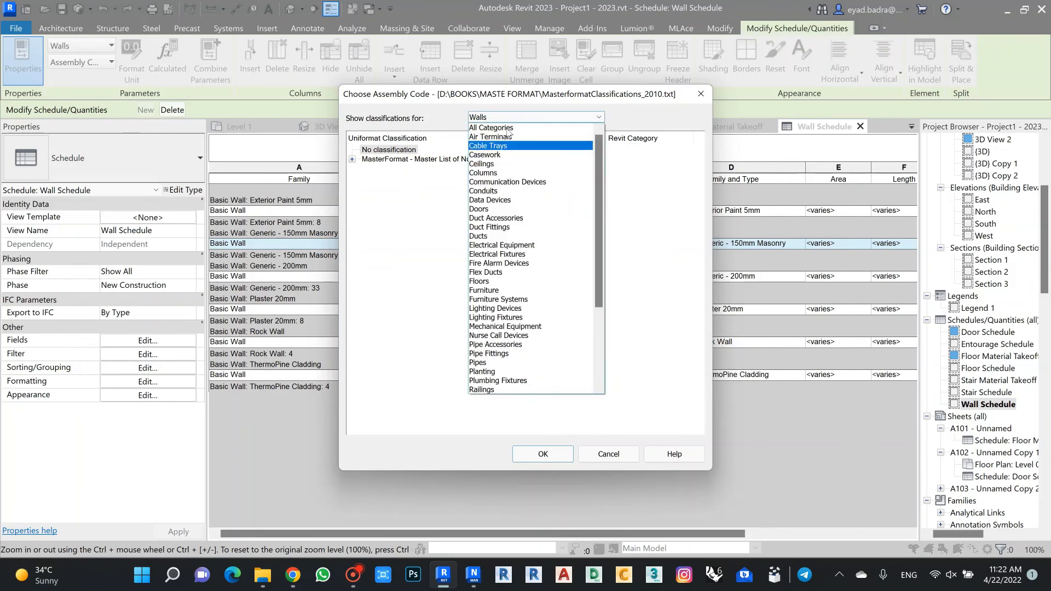
pyautogui.click(508, 128)
pyautogui.click(352, 158)
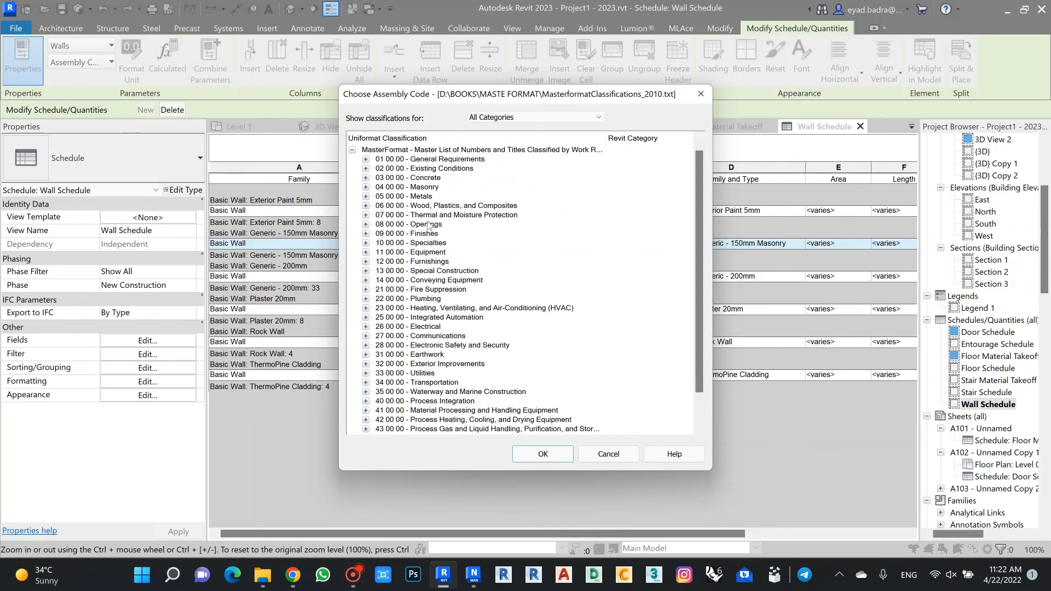
# Assign 04 22 13 - Concrete Unit Veneer Masonry to Generic - 150mm Masonry and apply it to the whole type
pyautogui.click(366, 196)
pyautogui.click(386, 197)
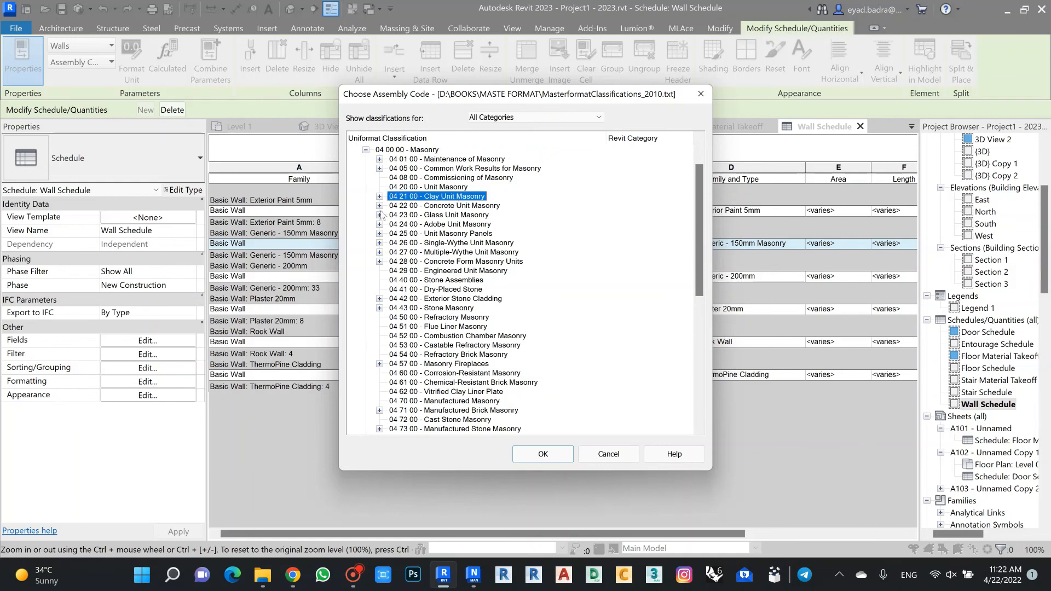
pyautogui.click(379, 205)
pyautogui.click(467, 215)
pyautogui.click(543, 454)
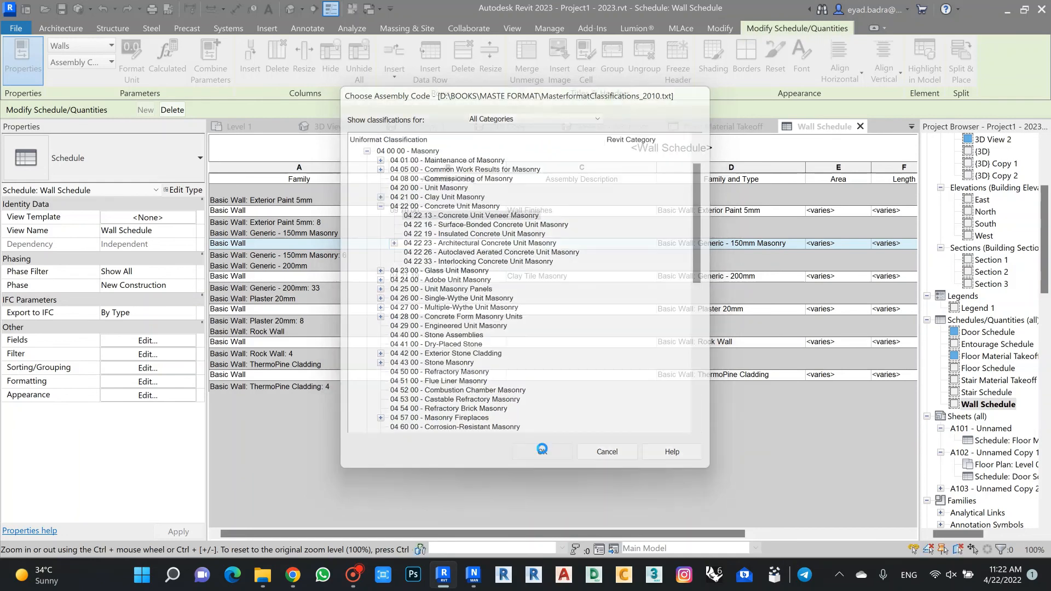
pyautogui.click(561, 303)
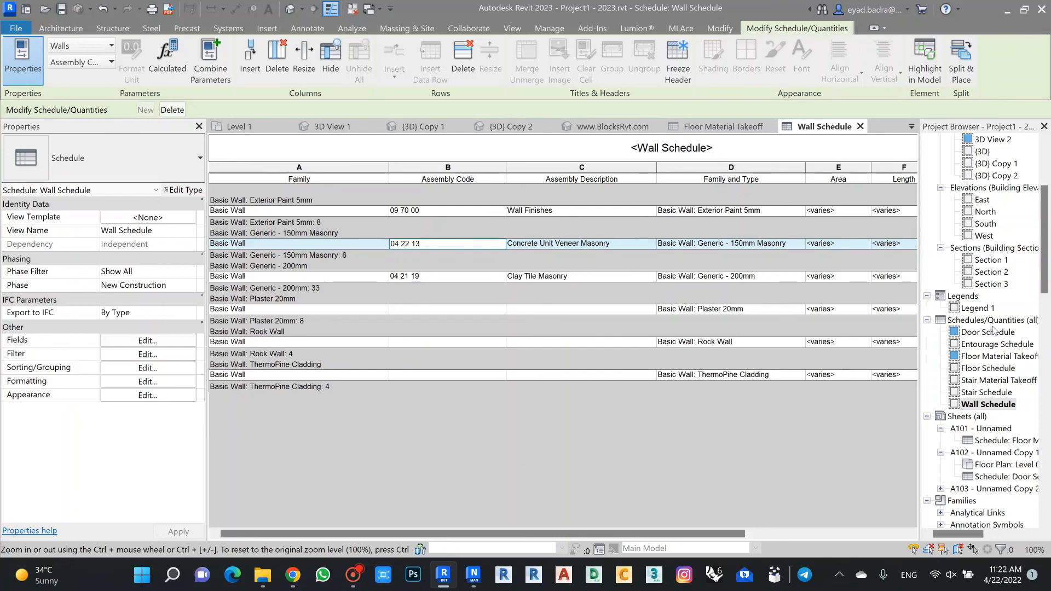
# Open the Floor Material Takeoff and review its available fields and material rows without changing anything
pyautogui.click(1002, 355)
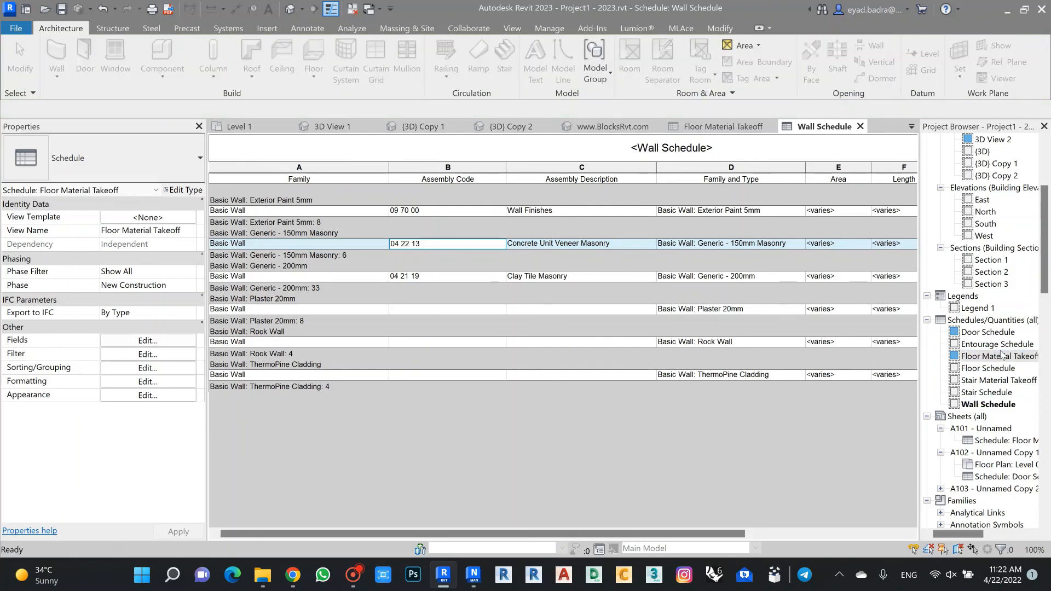
pyautogui.doubleClick(1002, 356)
pyautogui.scroll(5, 633, 266)
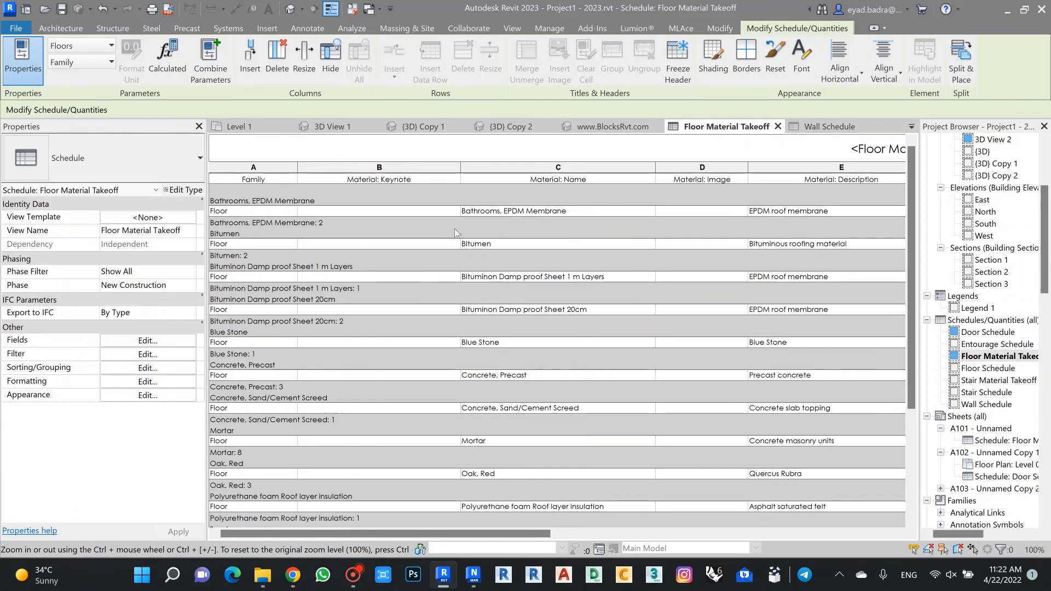
pyautogui.click(137, 340)
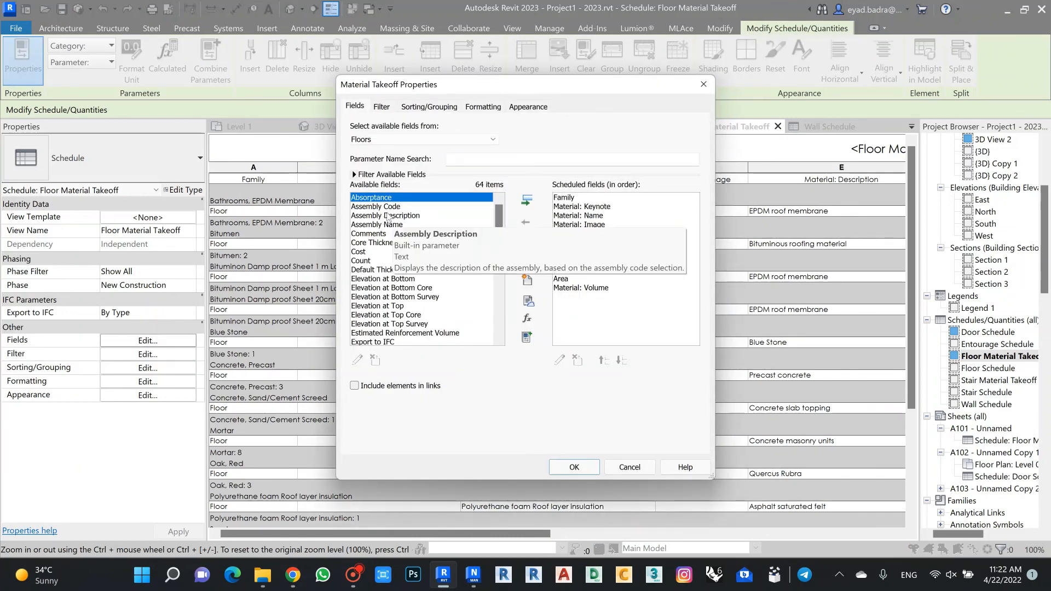
pyautogui.click(703, 84)
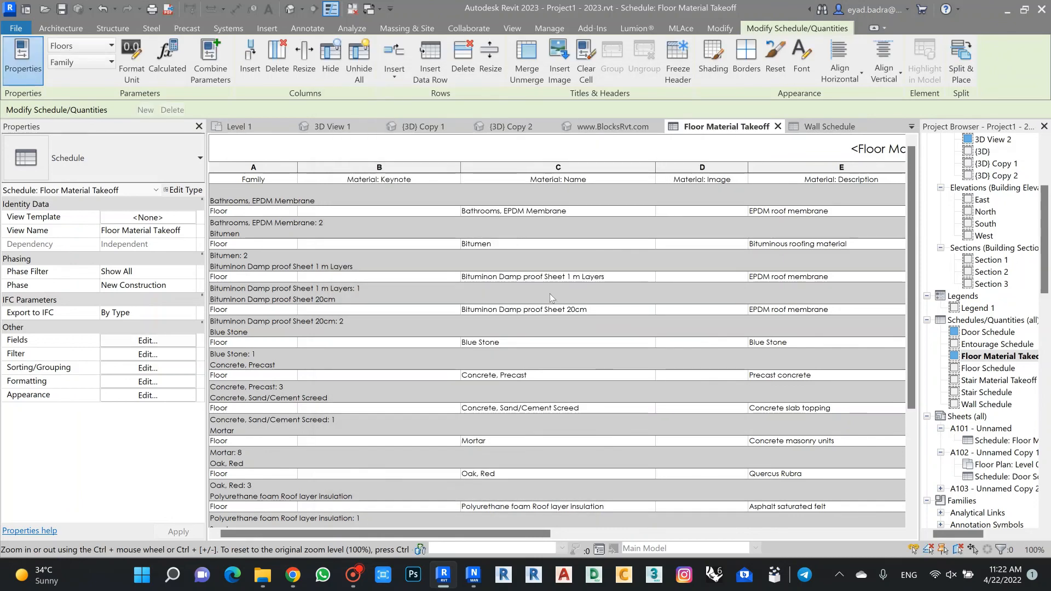
pyautogui.scroll(-5, 369, 219)
pyautogui.scroll(5, 376, 218)
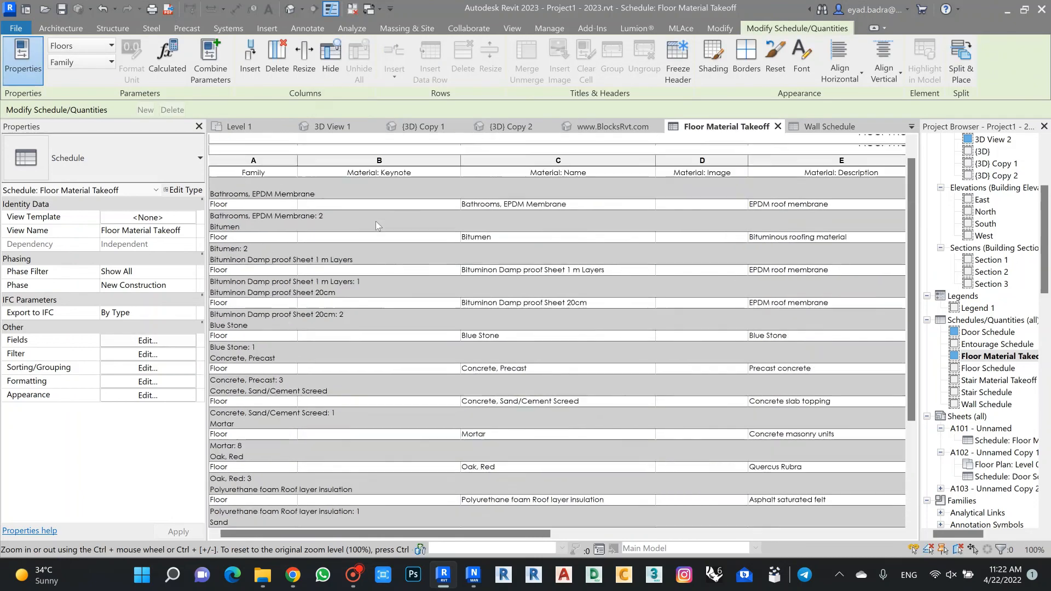
pyautogui.scroll(1, 375, 221)
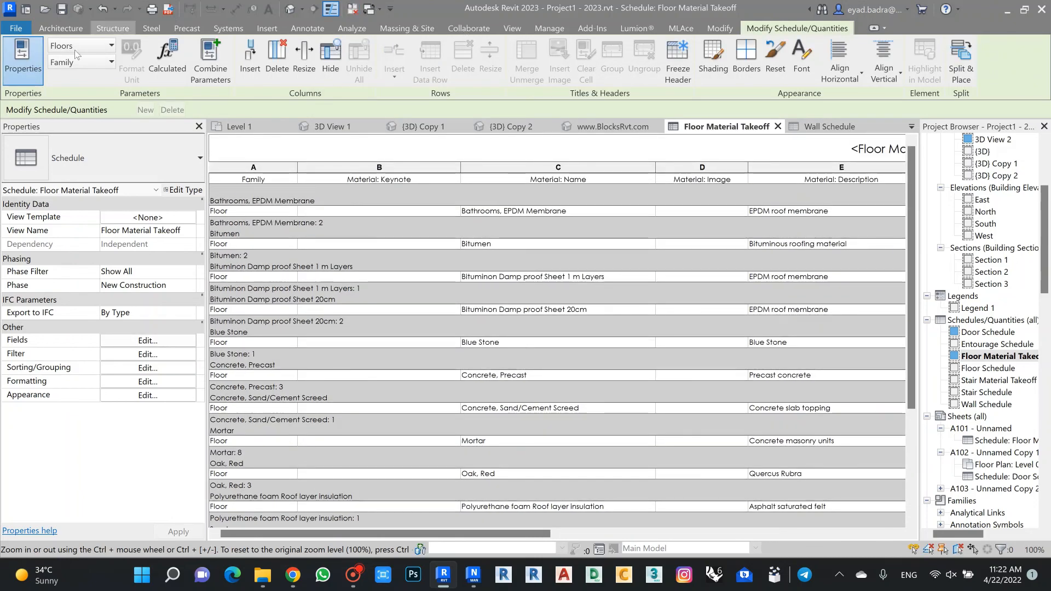
# Export only the Wall Schedule with the MLAce Excel tool, saving it to the Desktop as Project1 - 2023.xlsx
pyautogui.click(61, 28)
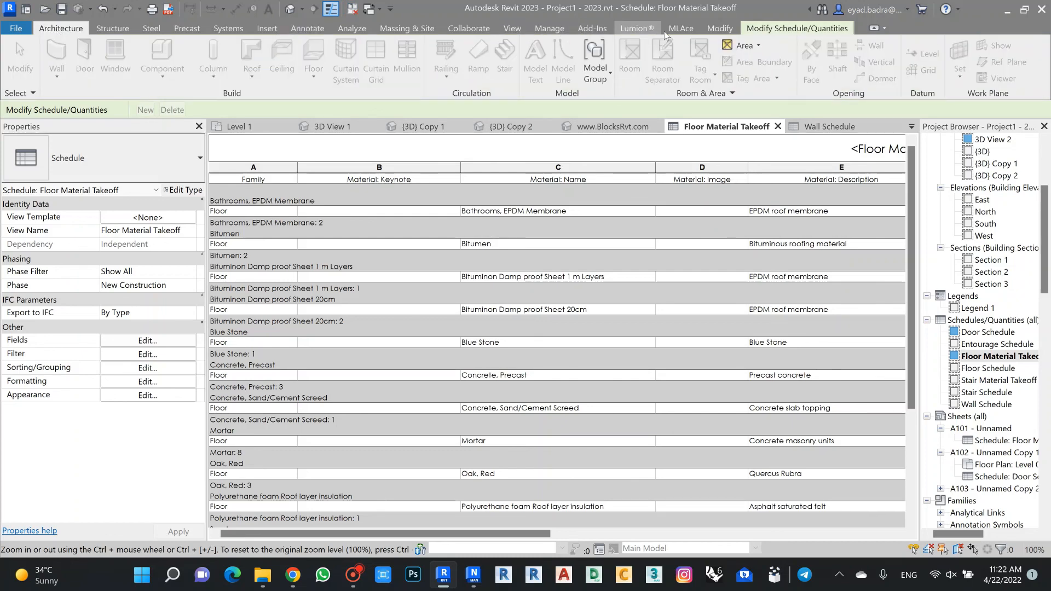
pyautogui.click(678, 30)
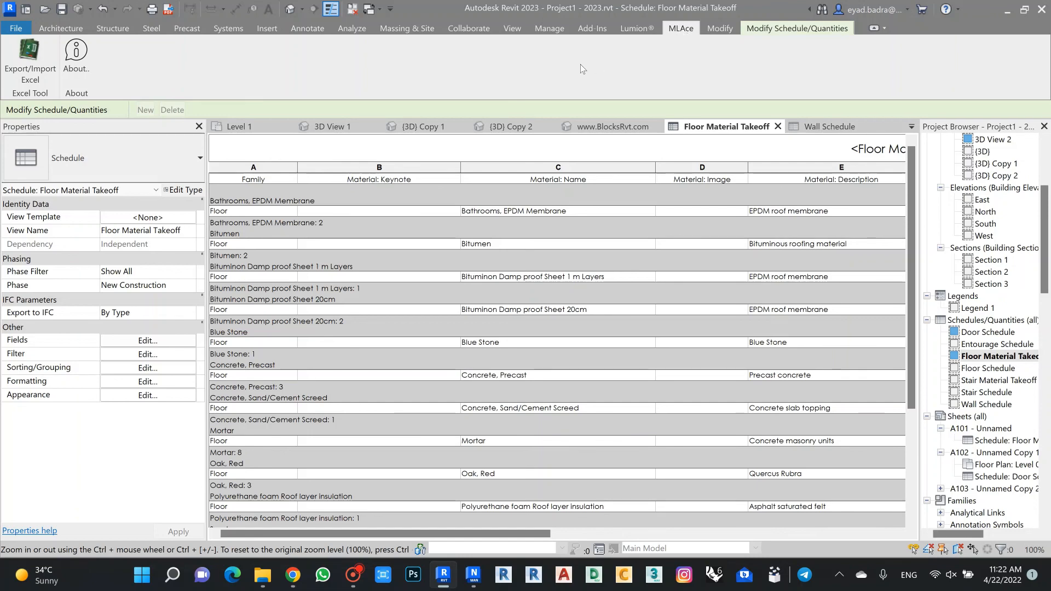
pyautogui.click(30, 57)
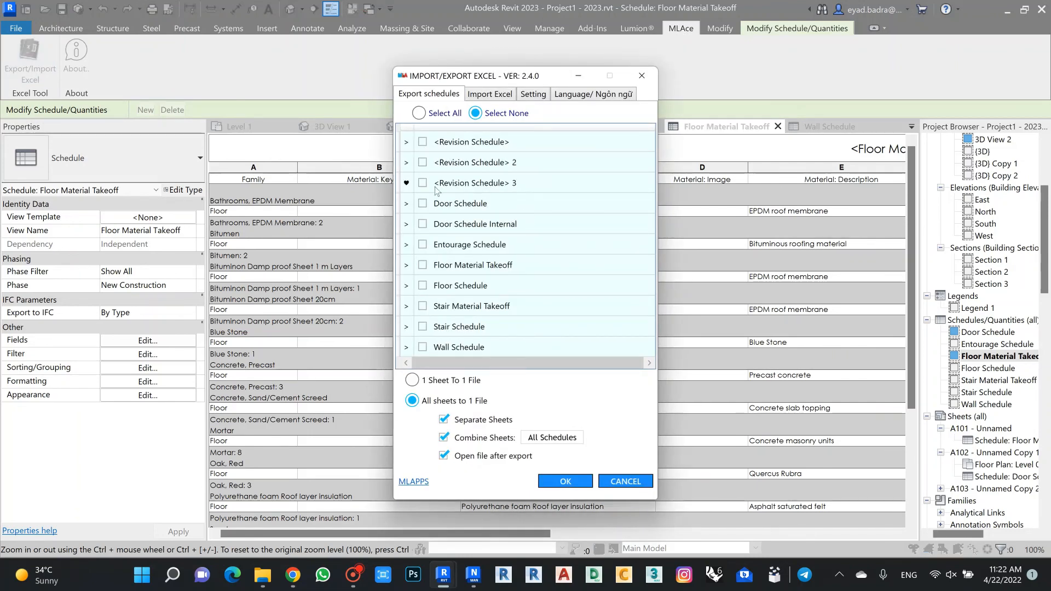
pyautogui.click(423, 347)
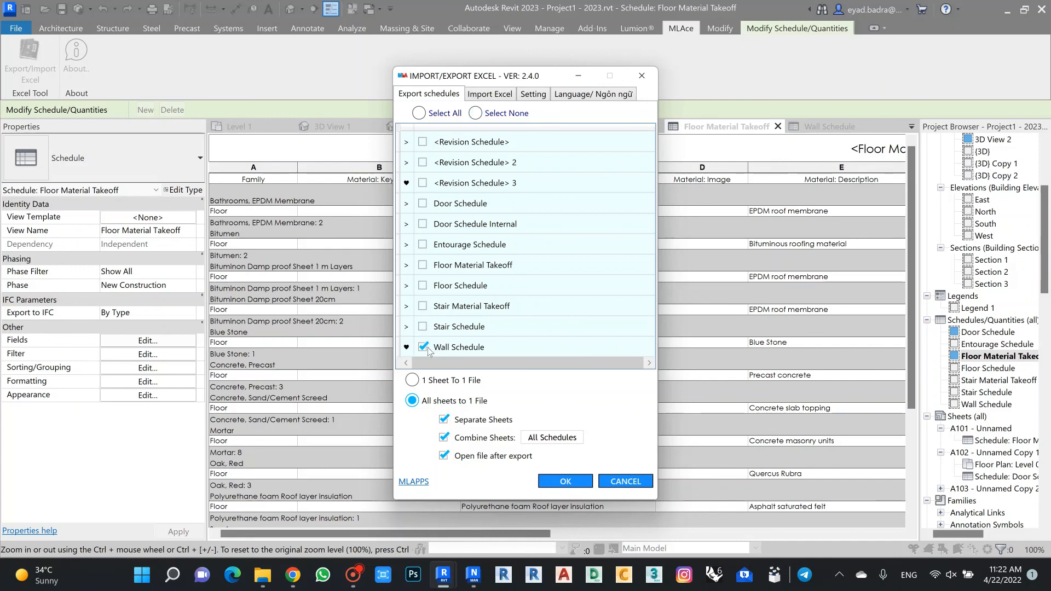
pyautogui.click(565, 482)
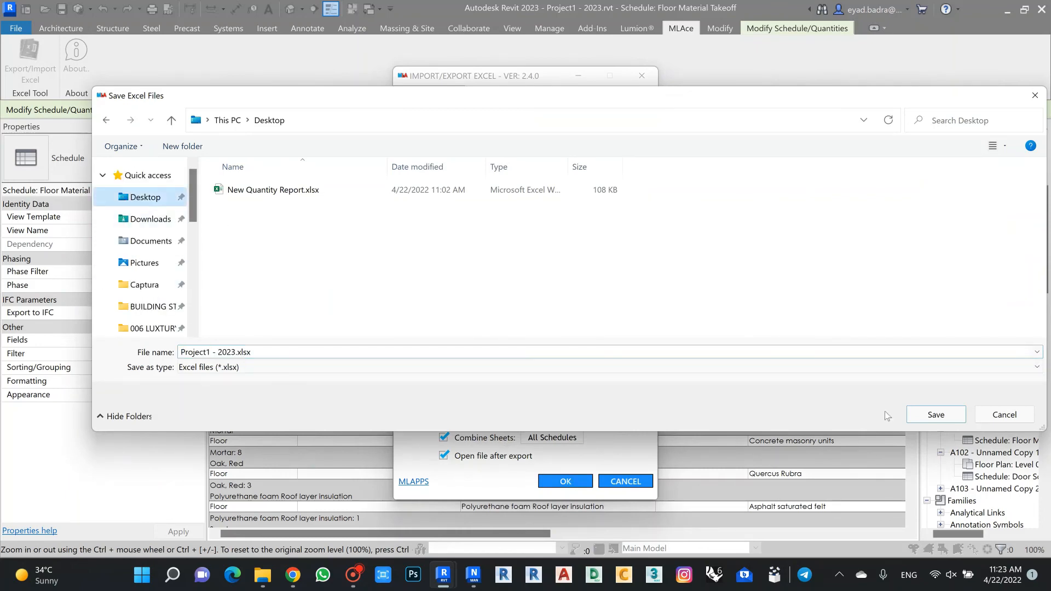
pyautogui.click(929, 417)
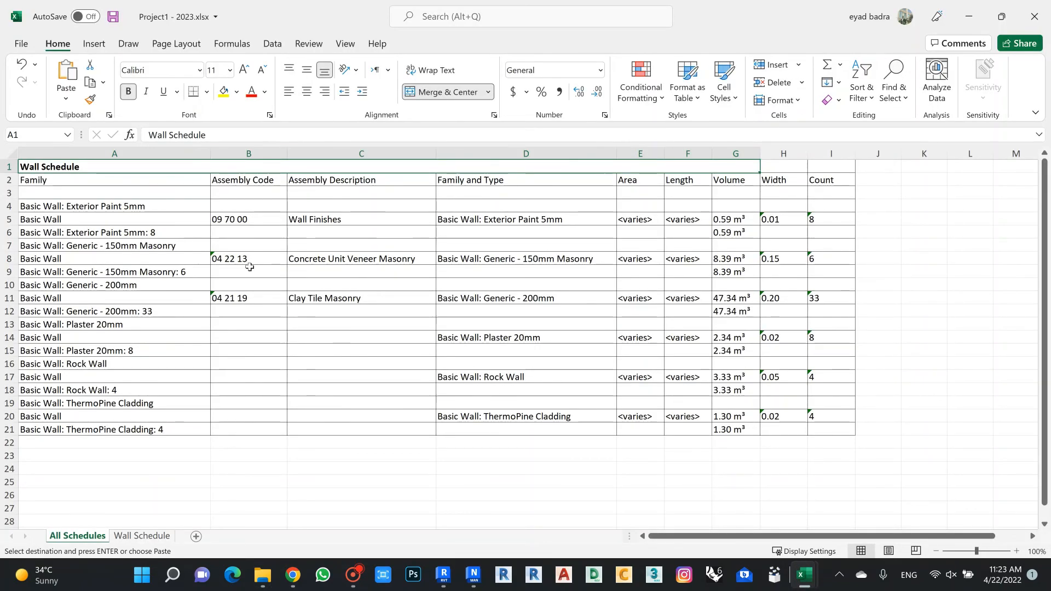
# Check the assembly codes and descriptions of the wall types in the exported Excel workbook
pyautogui.scroll(-4, 266, 319)
pyautogui.scroll(4, 266, 319)
pyautogui.click(275, 219)
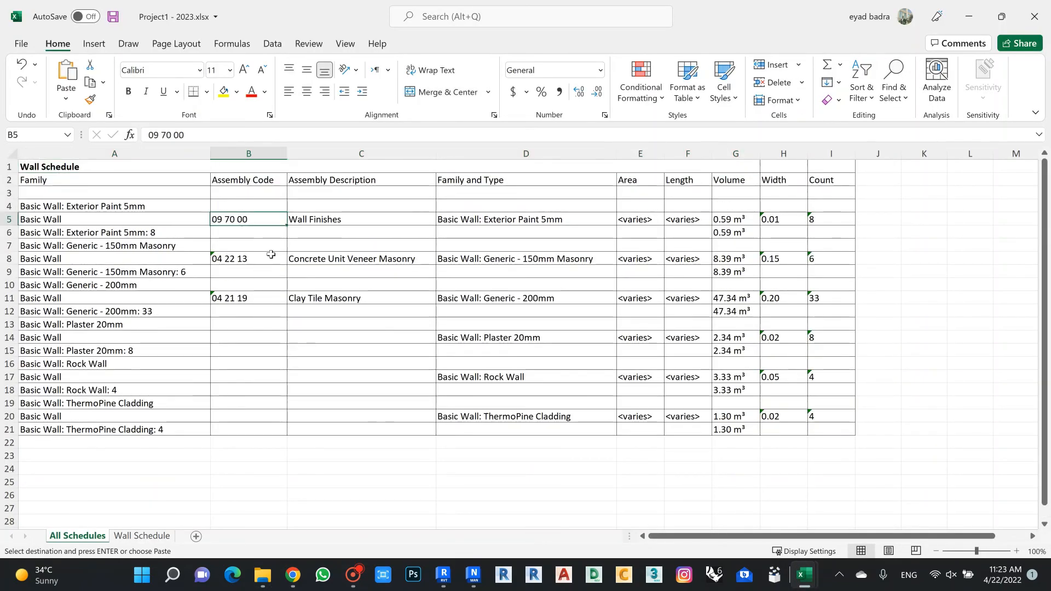
pyautogui.click(272, 258)
pyautogui.click(280, 298)
pyautogui.click(341, 373)
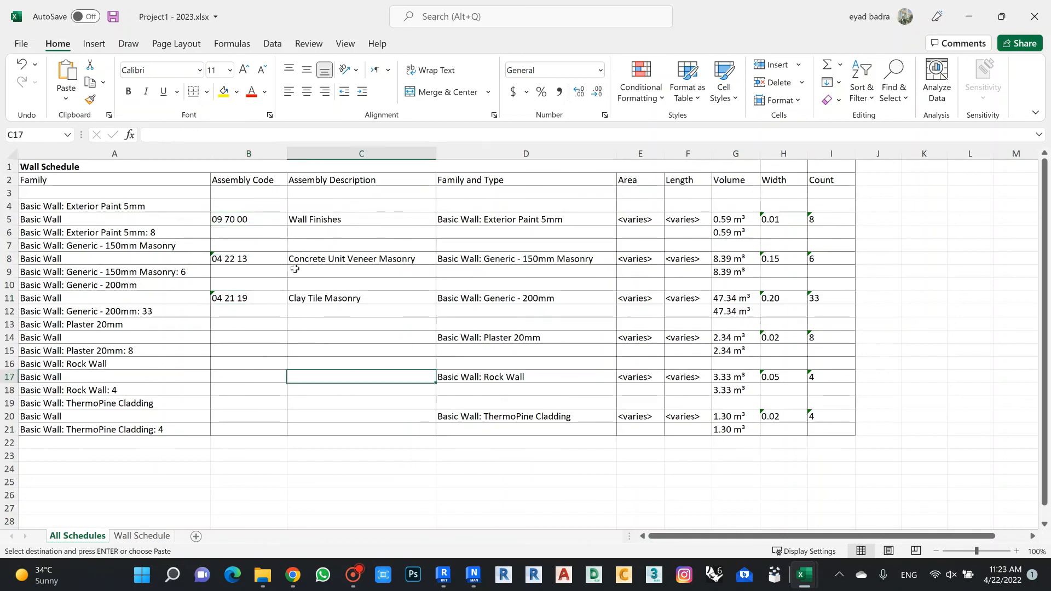
pyautogui.click(268, 469)
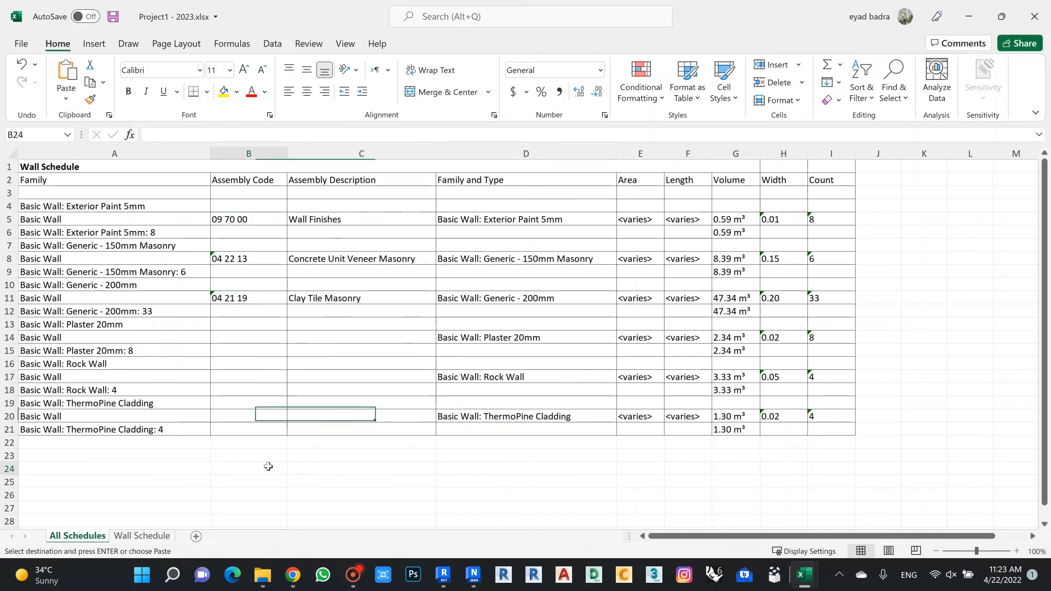
# Add filters to the Wall Schedule header row, covering every column from Family to Count
pyautogui.moveTo(55, 181); pyautogui.dragTo(832, 180)
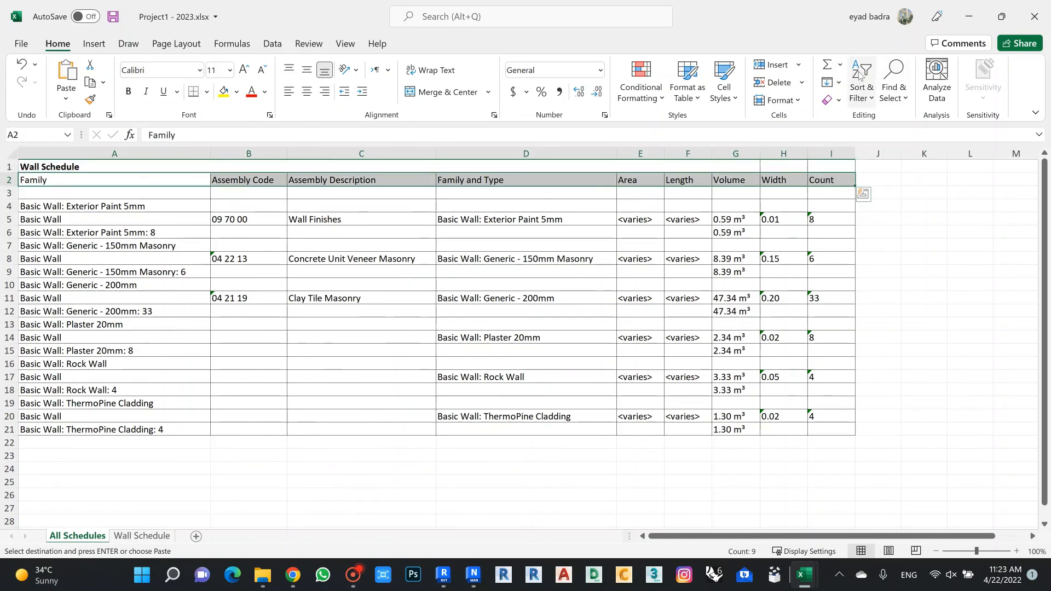
pyautogui.click(863, 92)
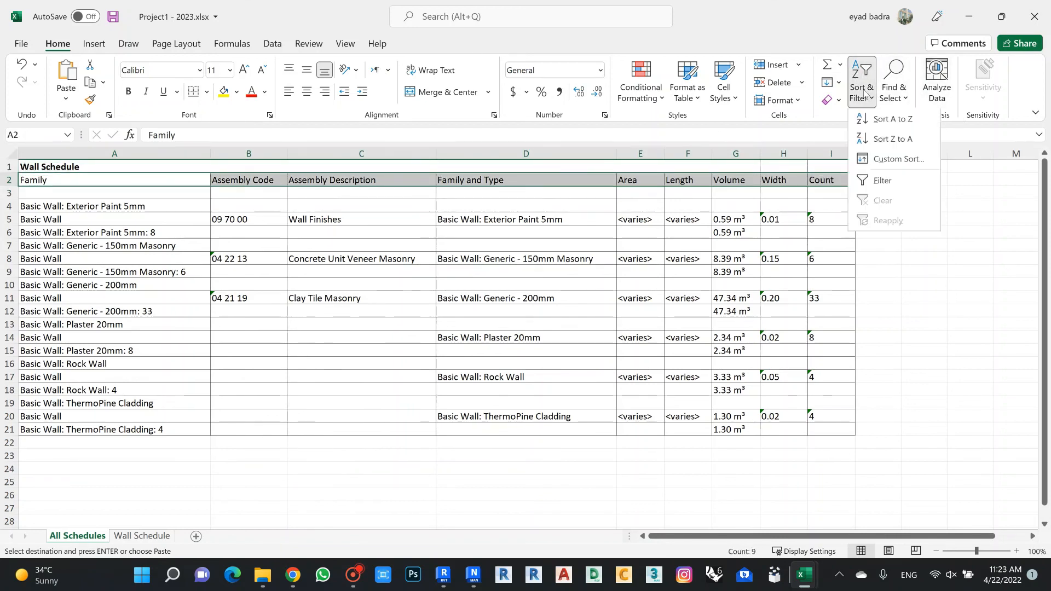
pyautogui.click(865, 182)
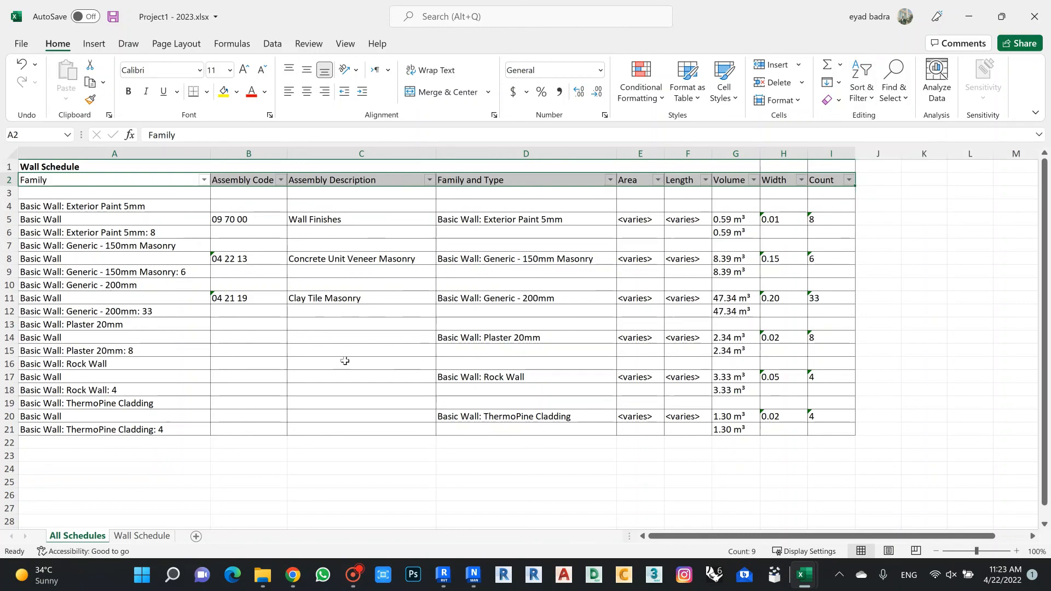
pyautogui.click(315, 496)
# Examine the values offered by the Assembly Code filter, keeping all of them selected
pyautogui.click(281, 180)
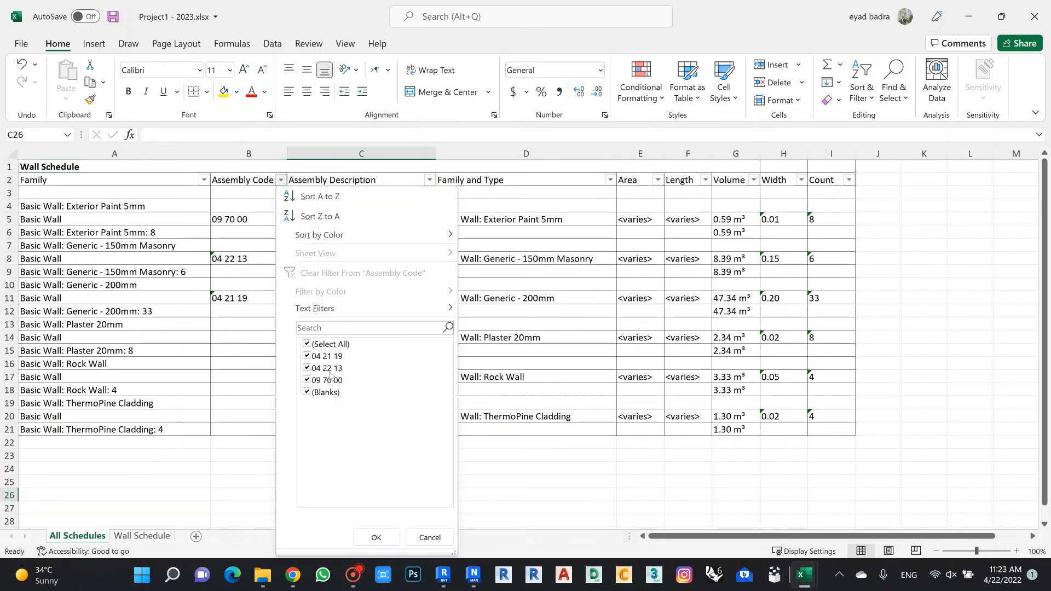
pyautogui.click(307, 345)
pyautogui.click(307, 345)
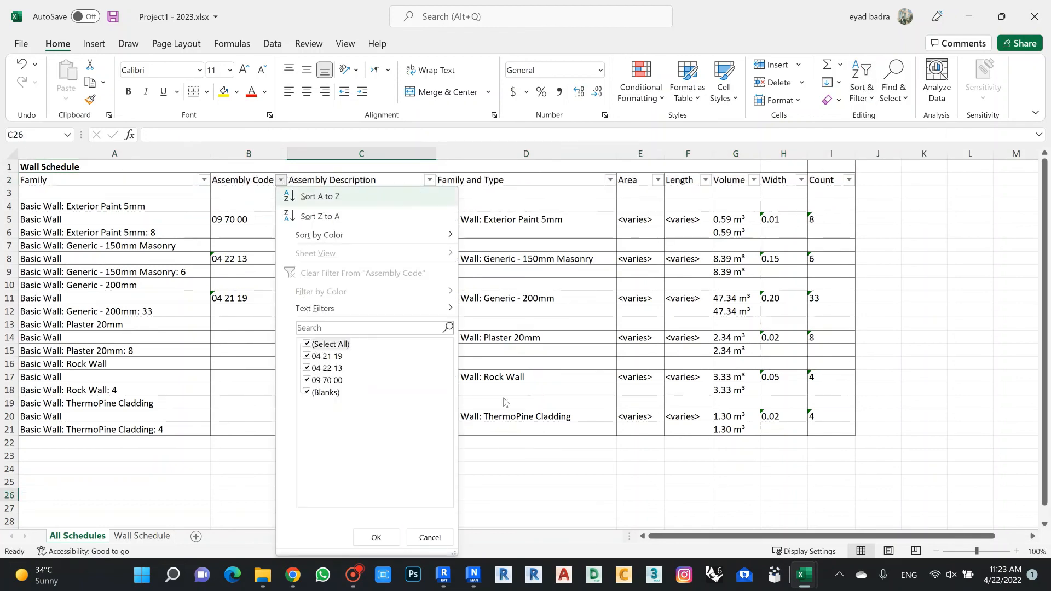
pyautogui.click(376, 537)
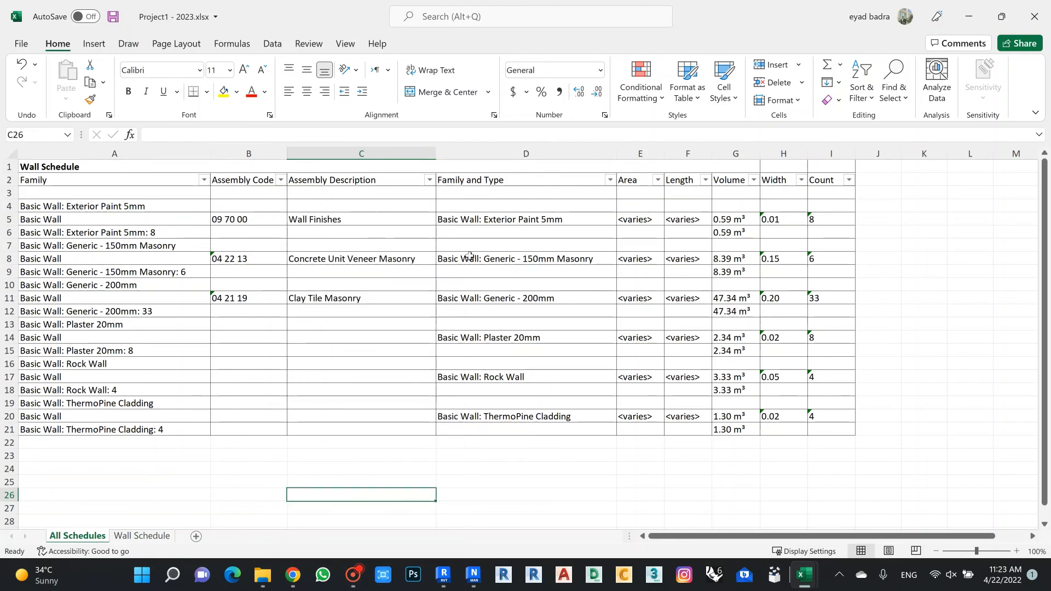
# Widen the Width and Count columns, and return to the introduction on the Instructions sheet of Masterformat.xlsx
pyautogui.click(614, 485)
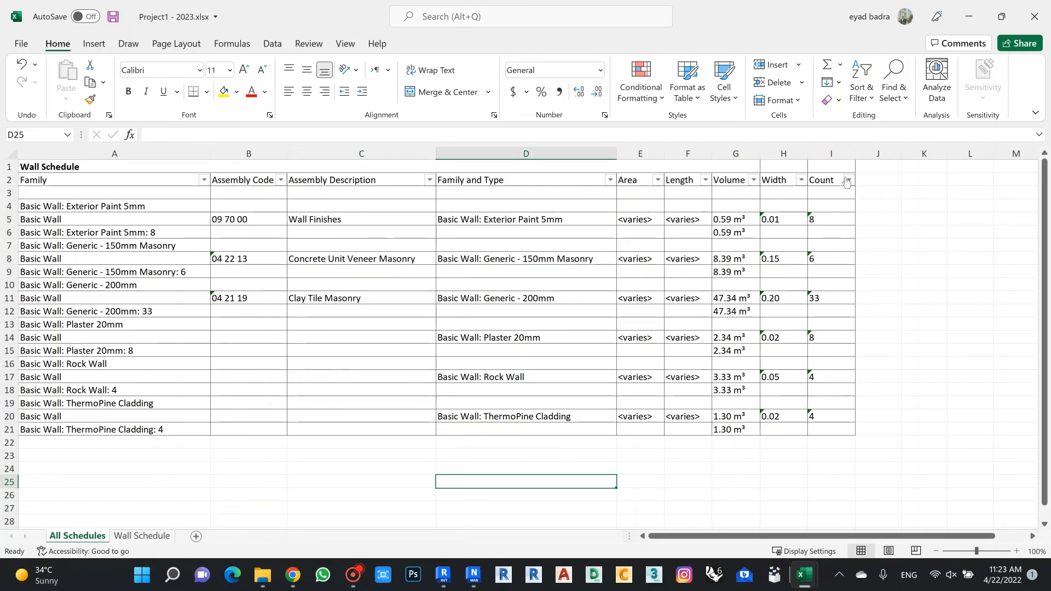
pyautogui.moveTo(812, 156); pyautogui.dragTo(887, 156)
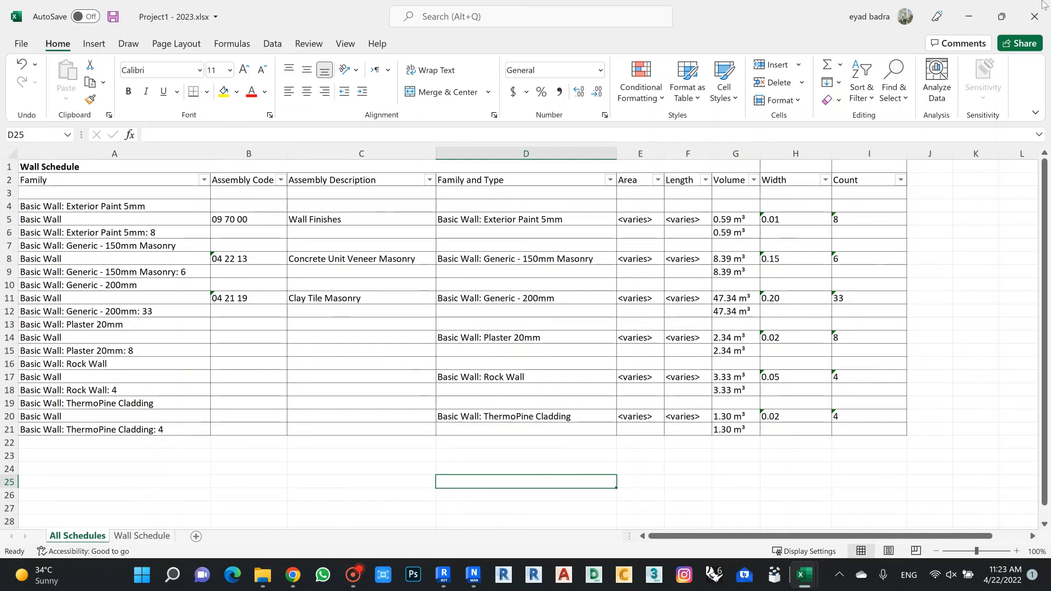
pyautogui.click(969, 17)
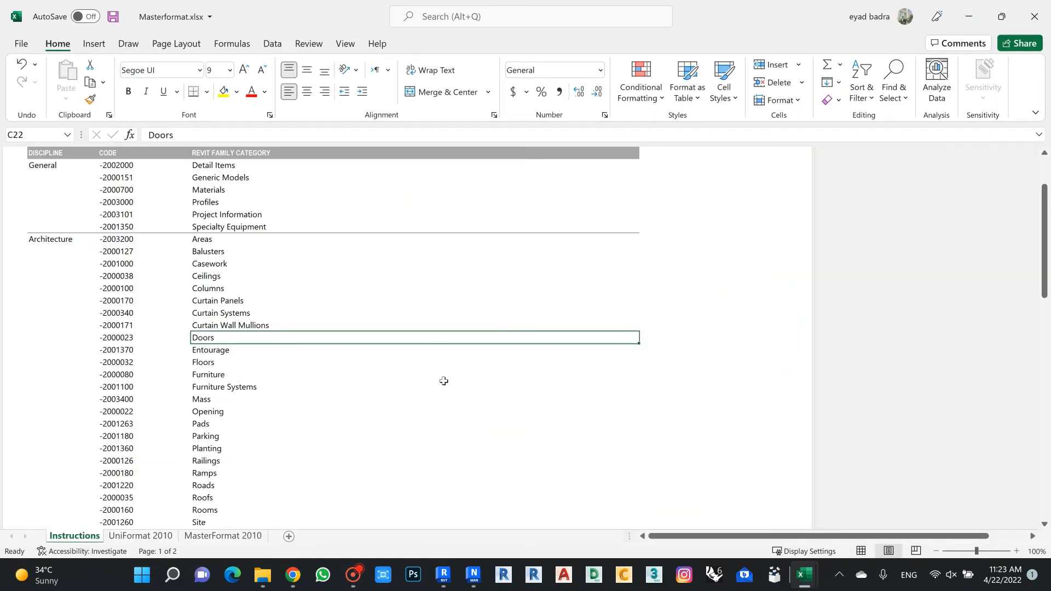
pyautogui.scroll(5, 163, 307)
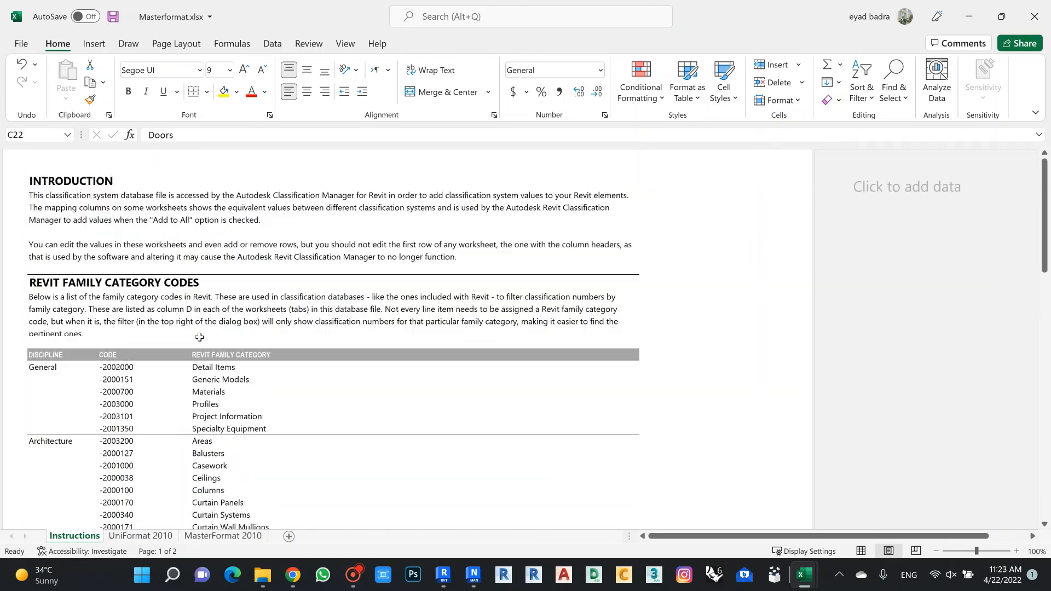